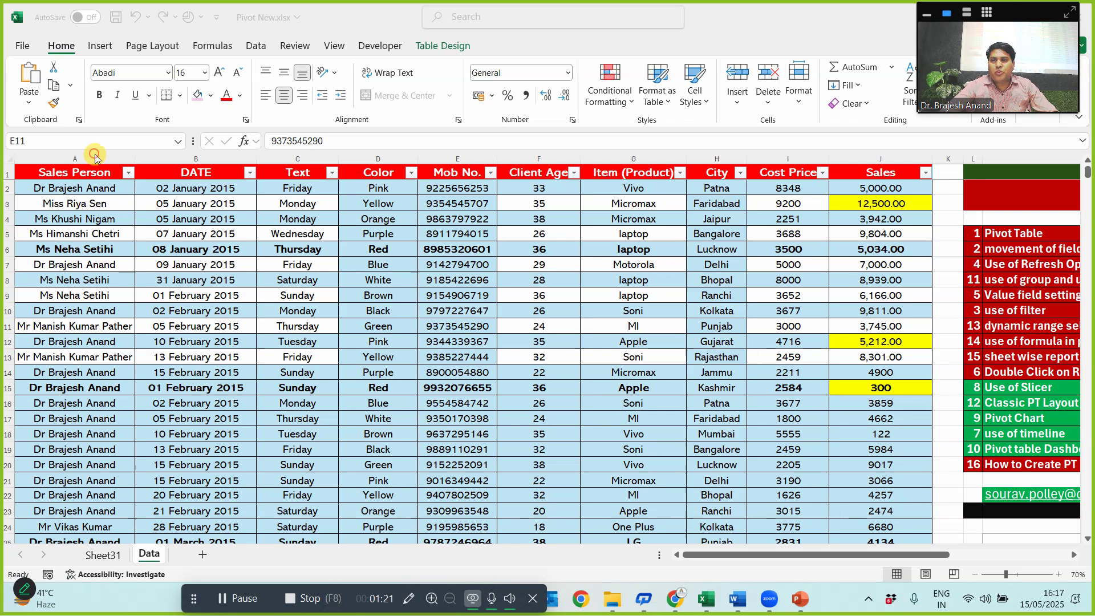
- Examine each column of the Data sheet's table, from Sales Person and DATE through Cost Price and Sales
left_click_drag(95, 157, 196, 159)
left_click_drag(405, 162, 880, 161)
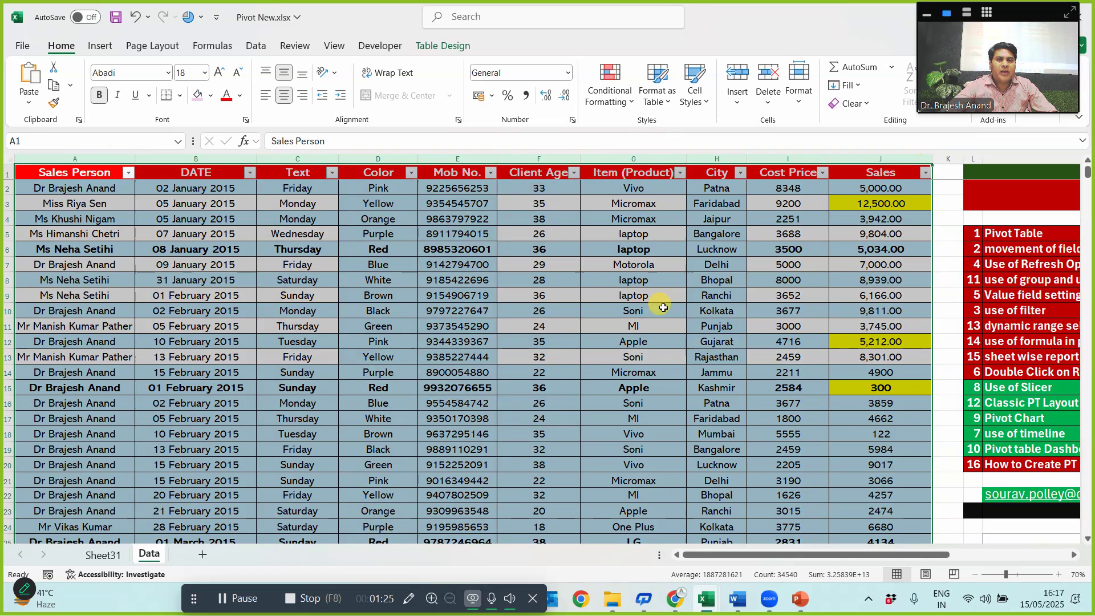
left_click(78, 175)
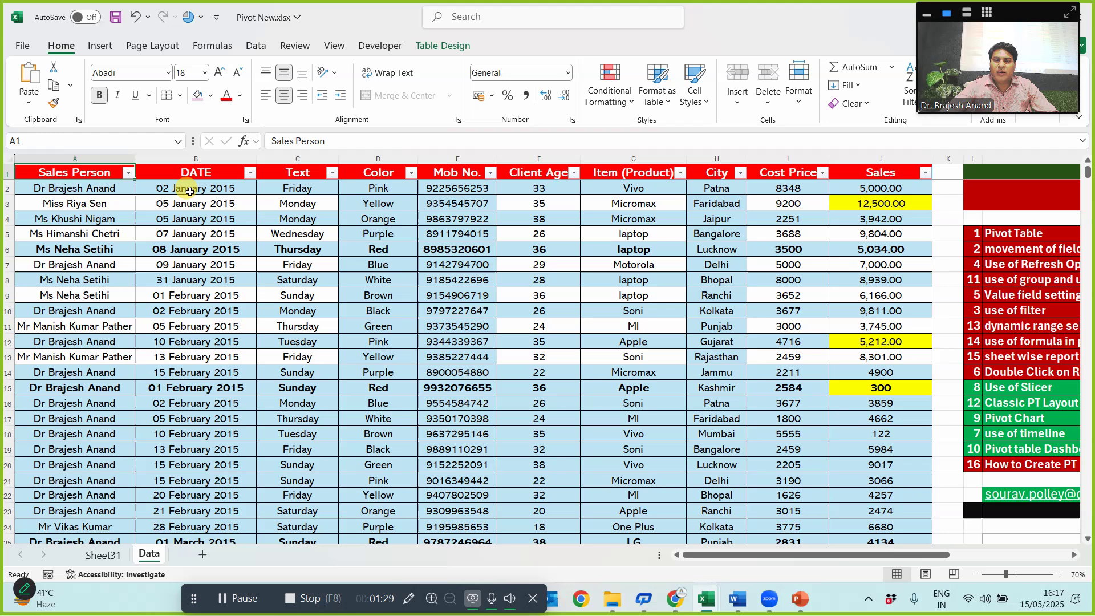
left_click(190, 173)
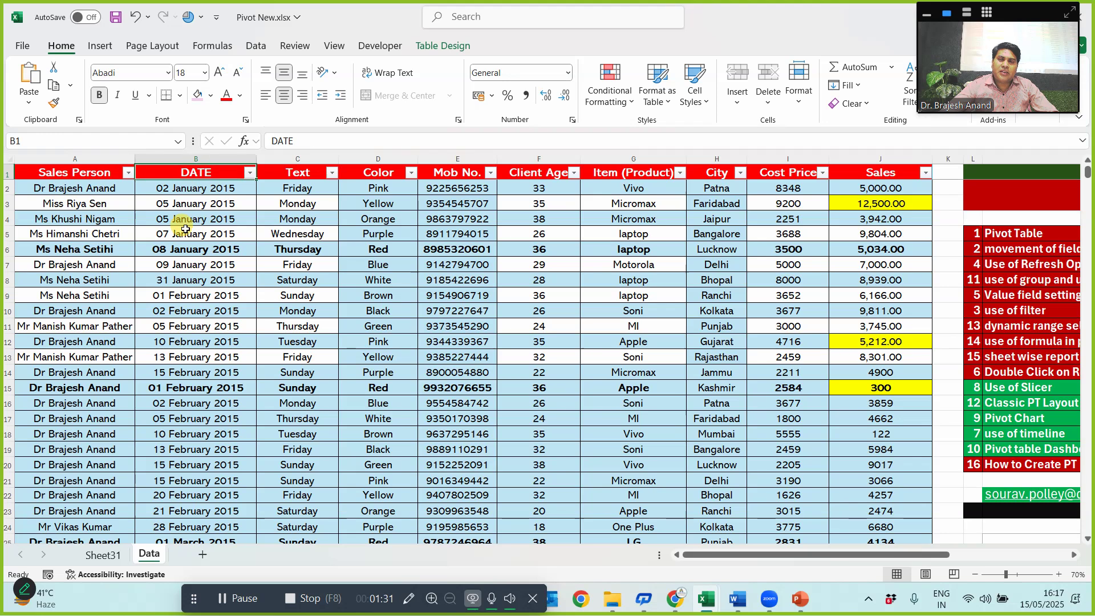
left_click(303, 160)
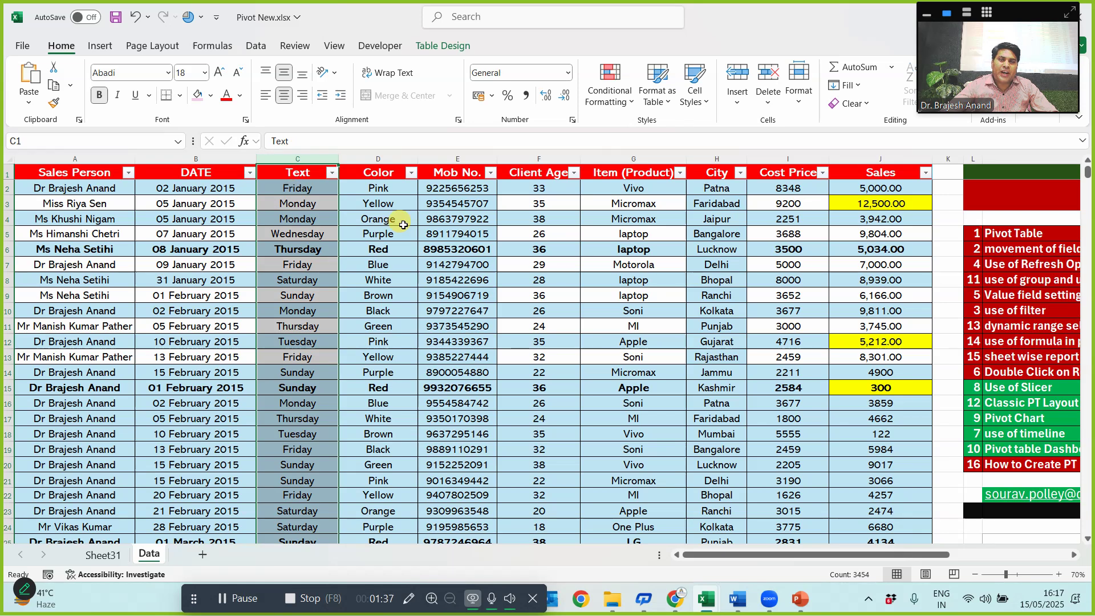
left_click(379, 159)
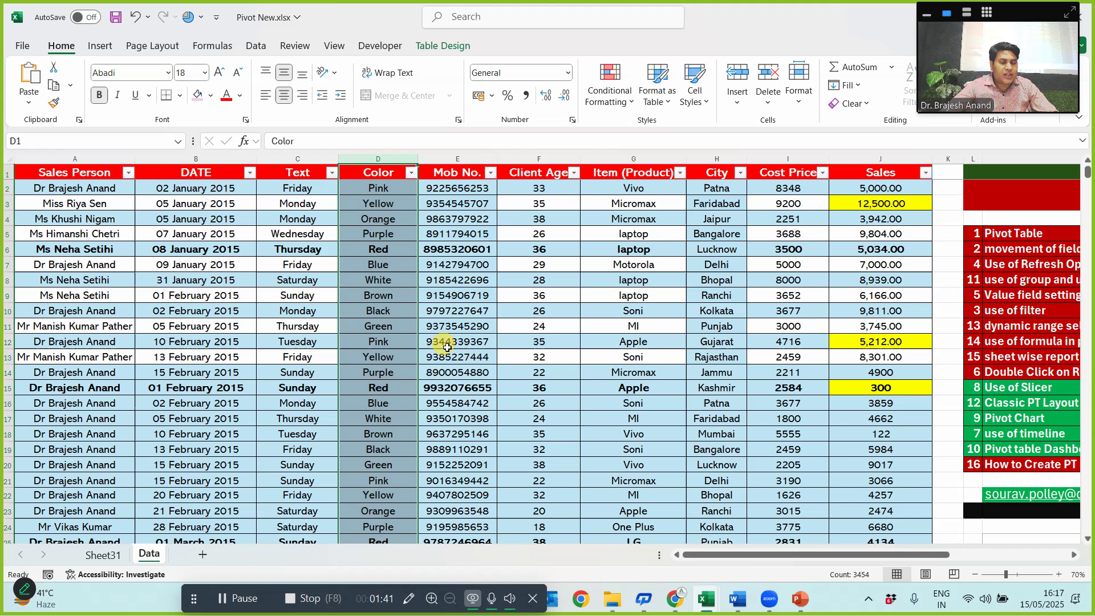
left_click(461, 160, "ctrl")
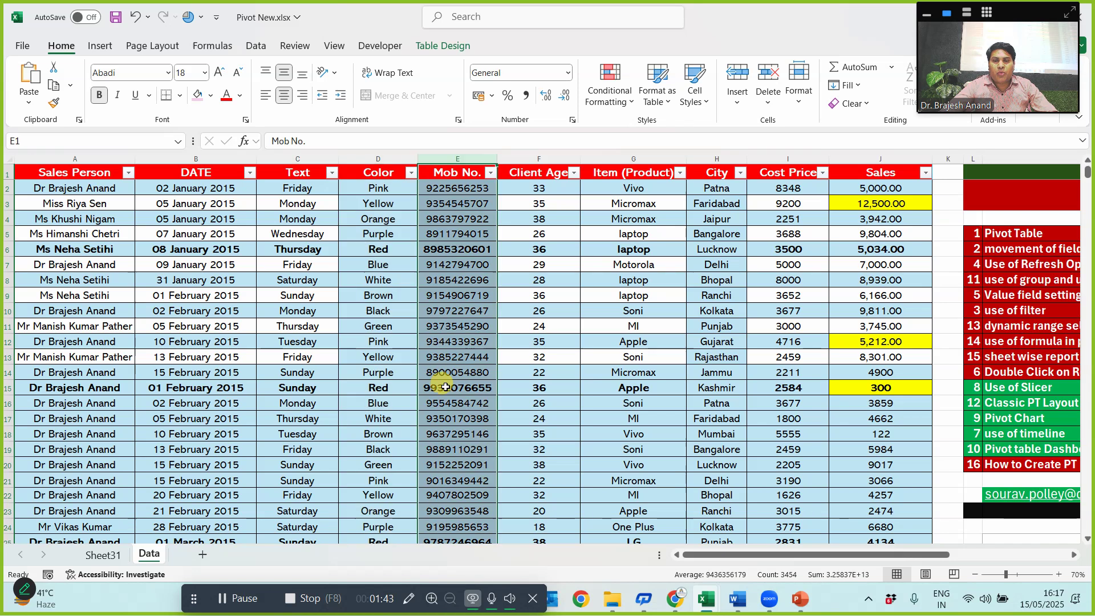
left_click(536, 163)
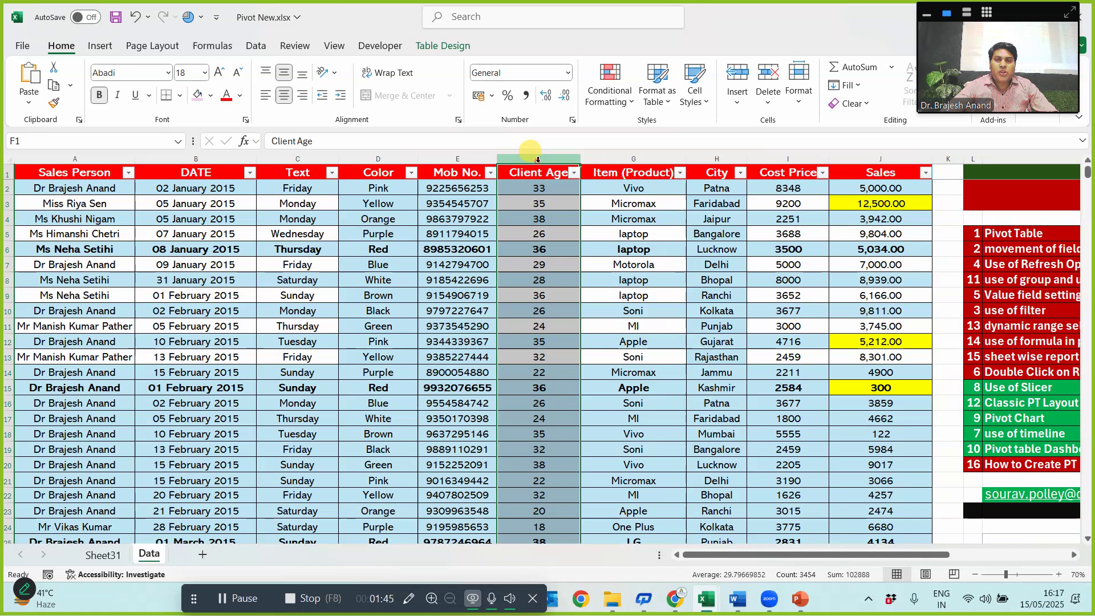
left_click(641, 157)
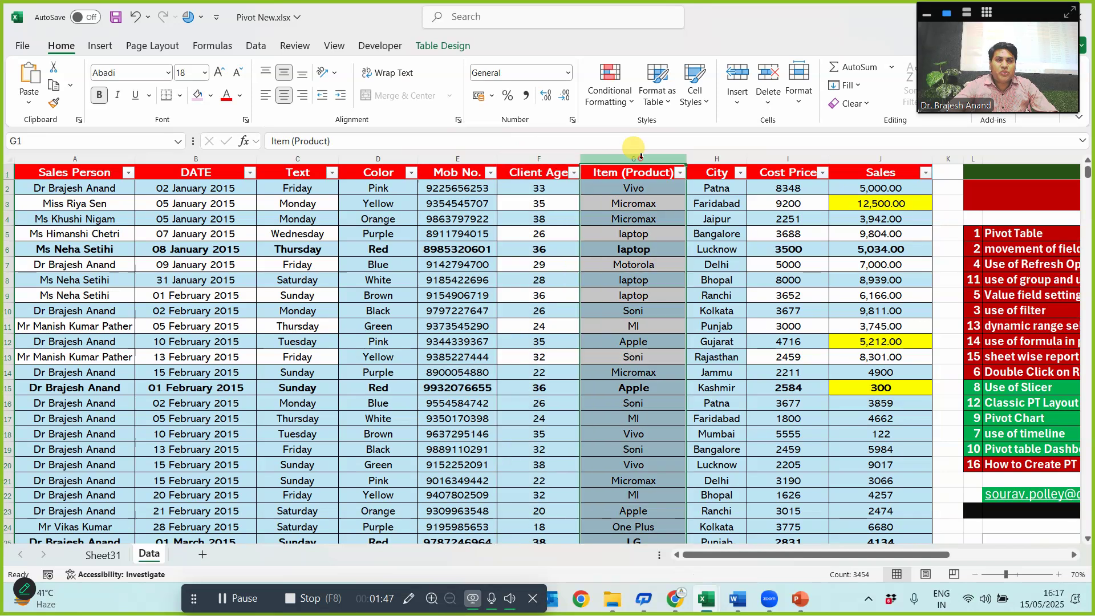
left_click(720, 159)
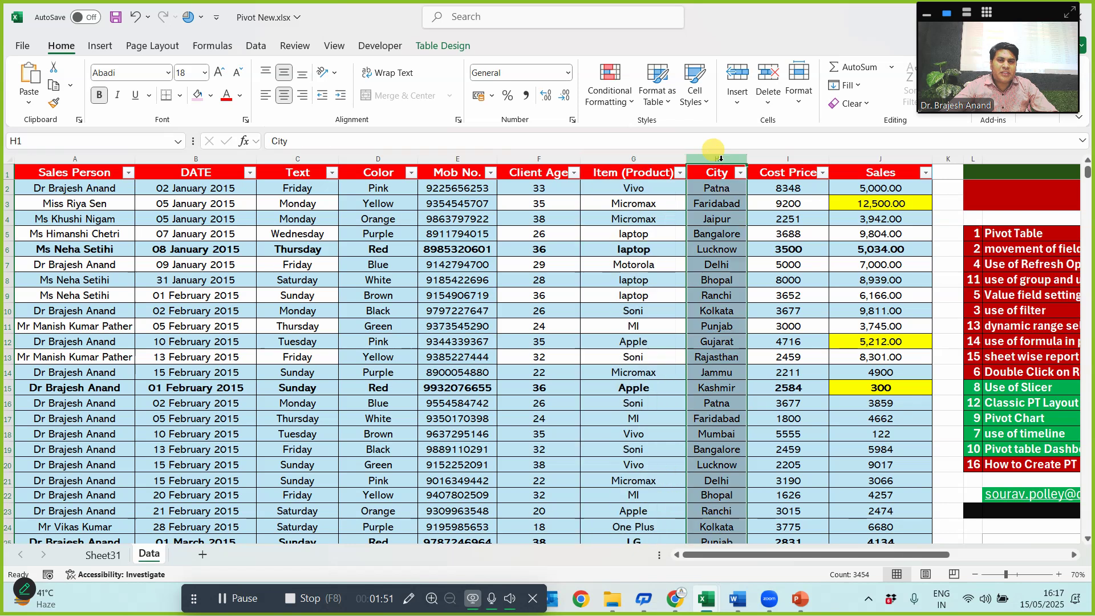
left_click(787, 158)
left_click(878, 159)
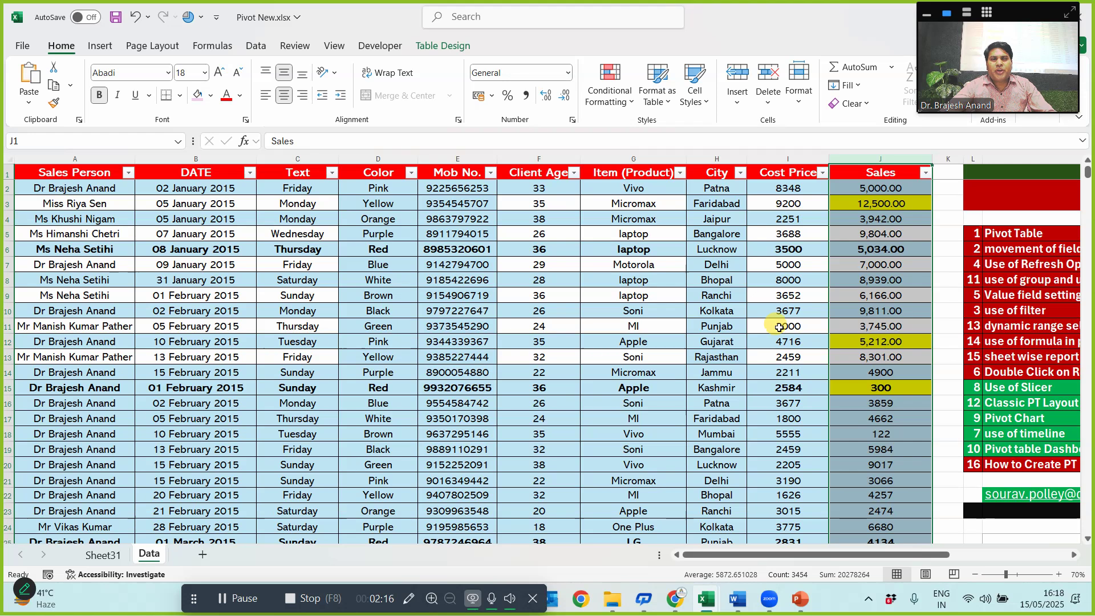
left_click(970, 18)
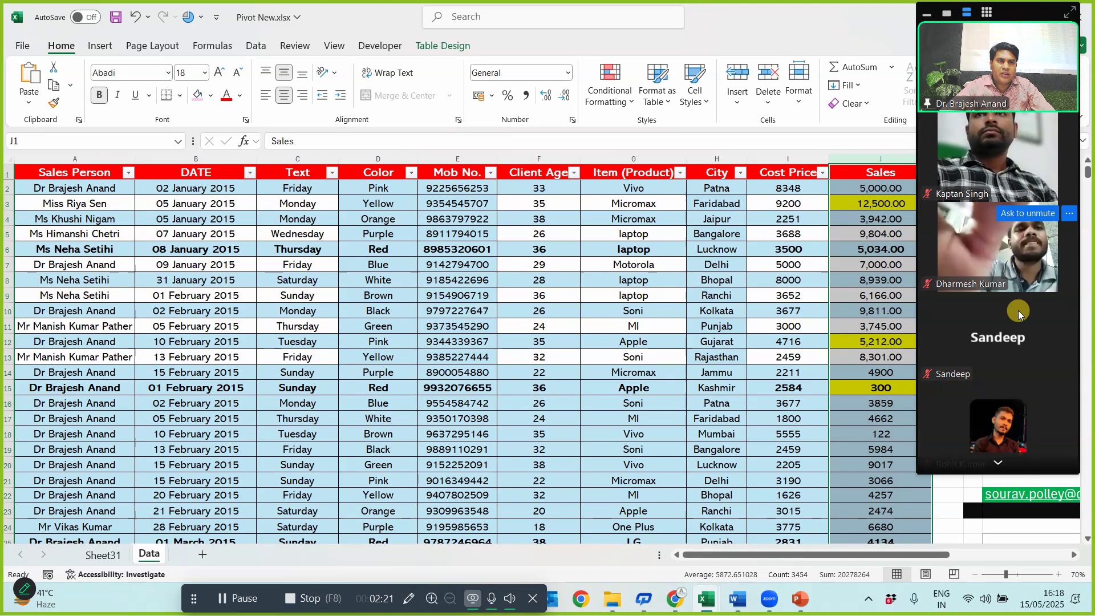
mouse_move(1003, 369)
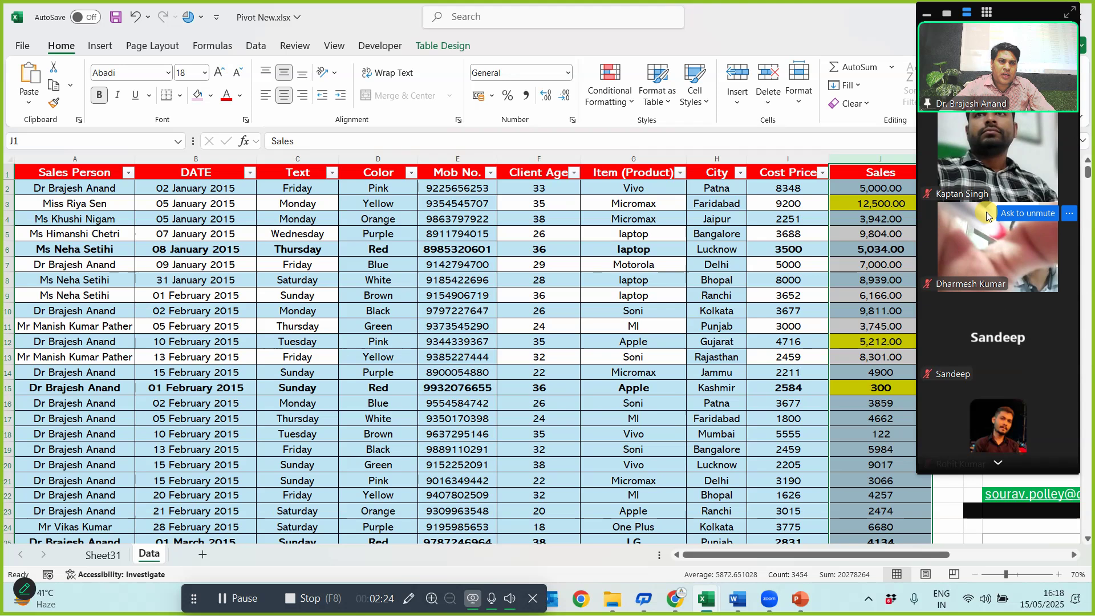
mouse_move(1001, 170)
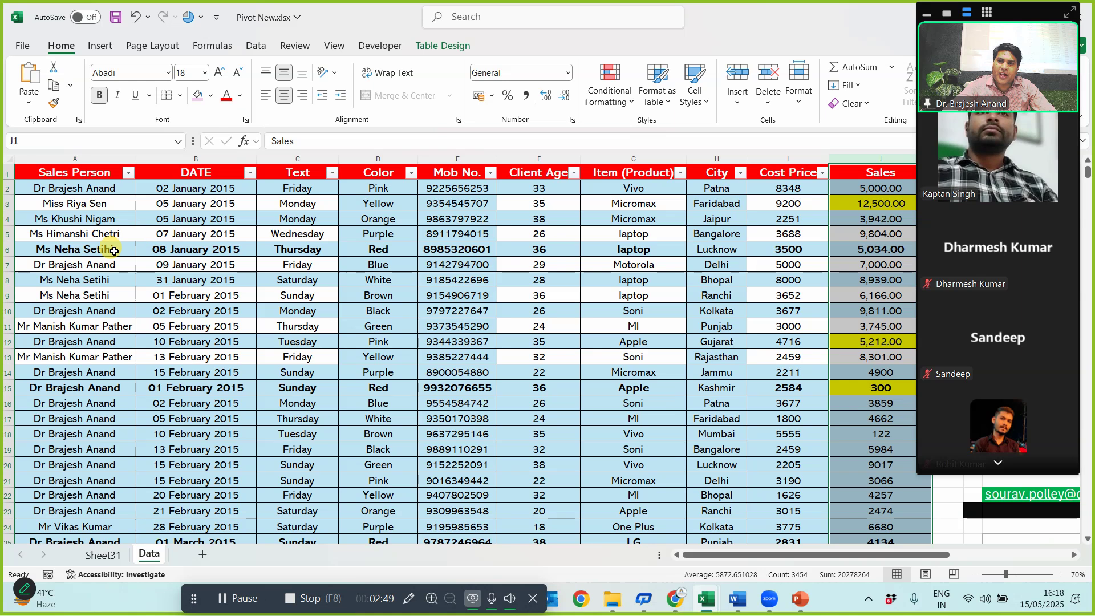
scroll(53, 386, "down", 5)
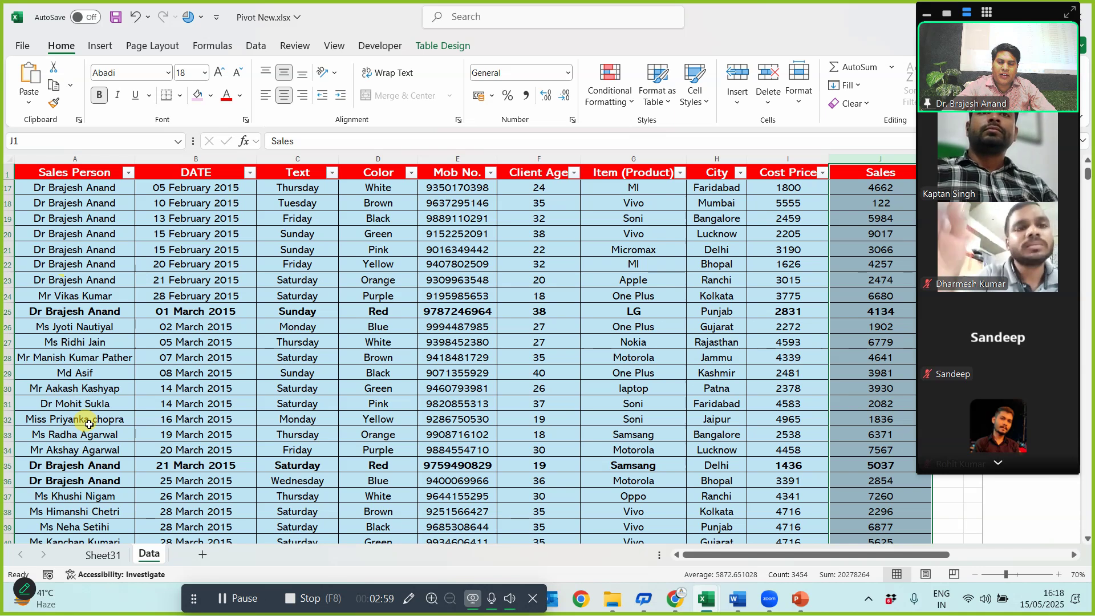
scroll(88, 422, "up", 5)
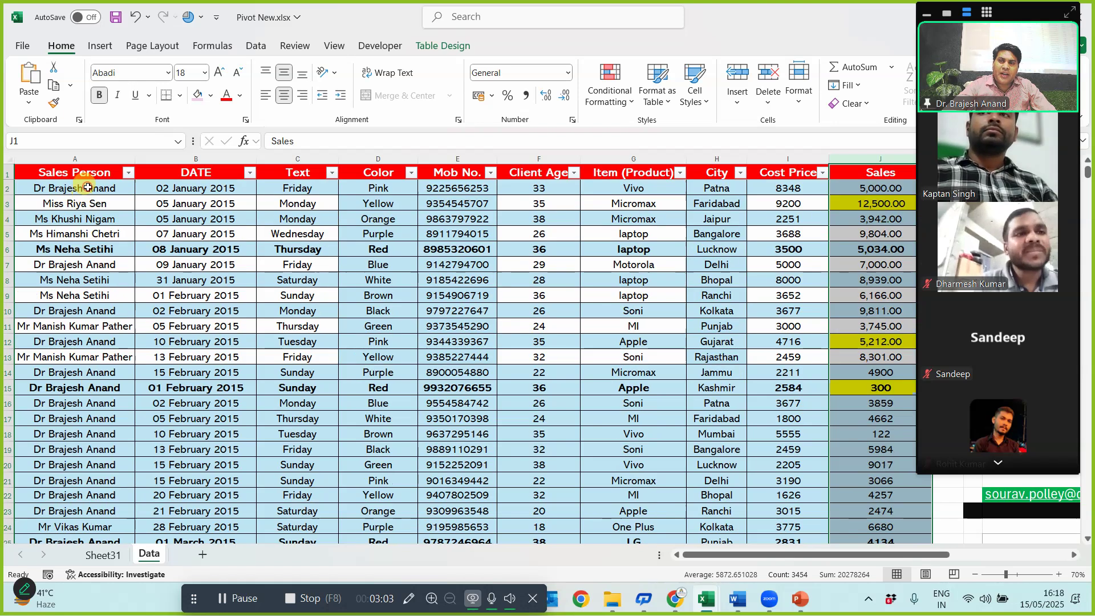
left_click(79, 188)
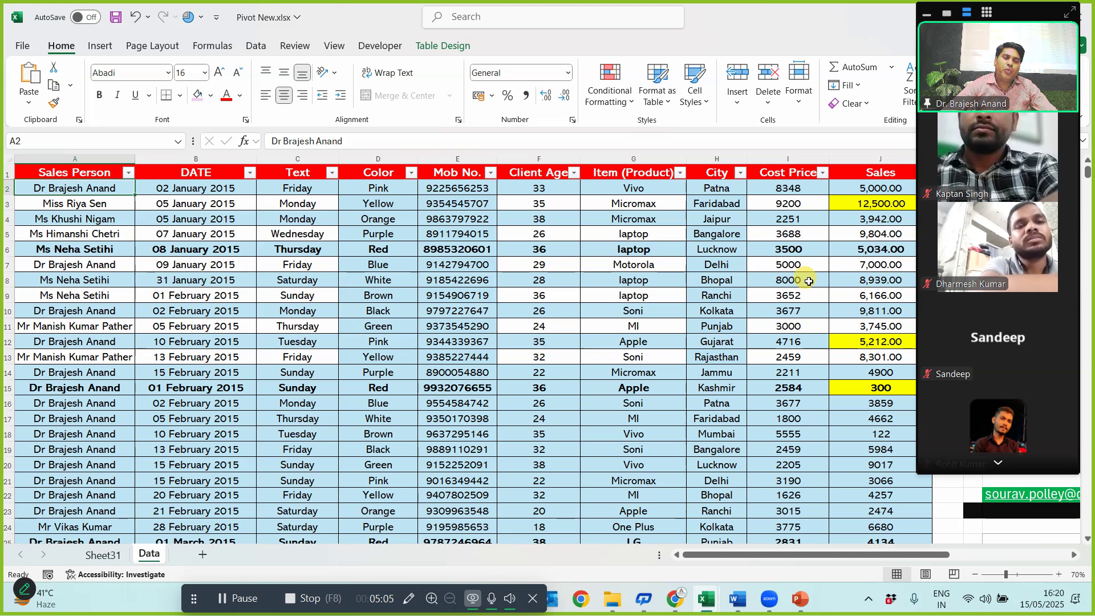
mouse_move(991, 165)
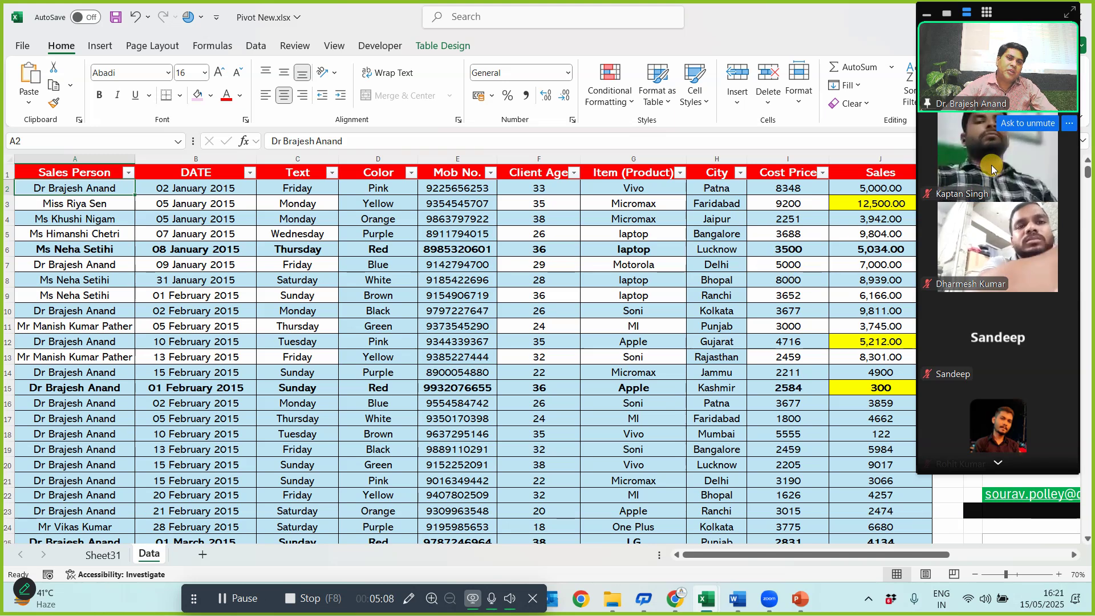
left_click(948, 12)
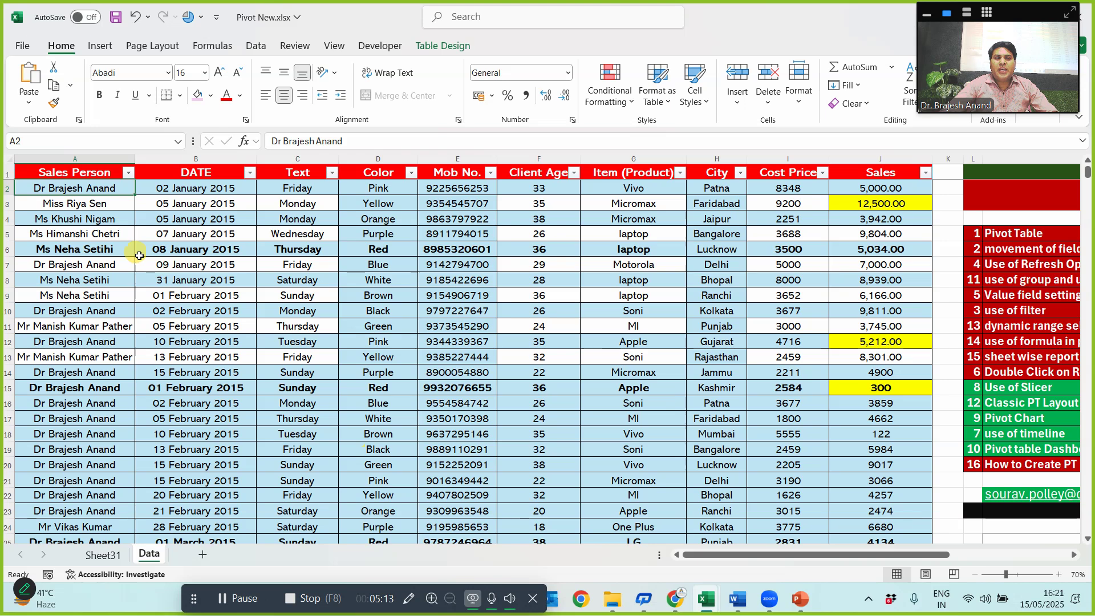
- Select the whole data table from the Sales Person header to its last row and insert a PivotTable on a new worksheet
left_click(80, 174)
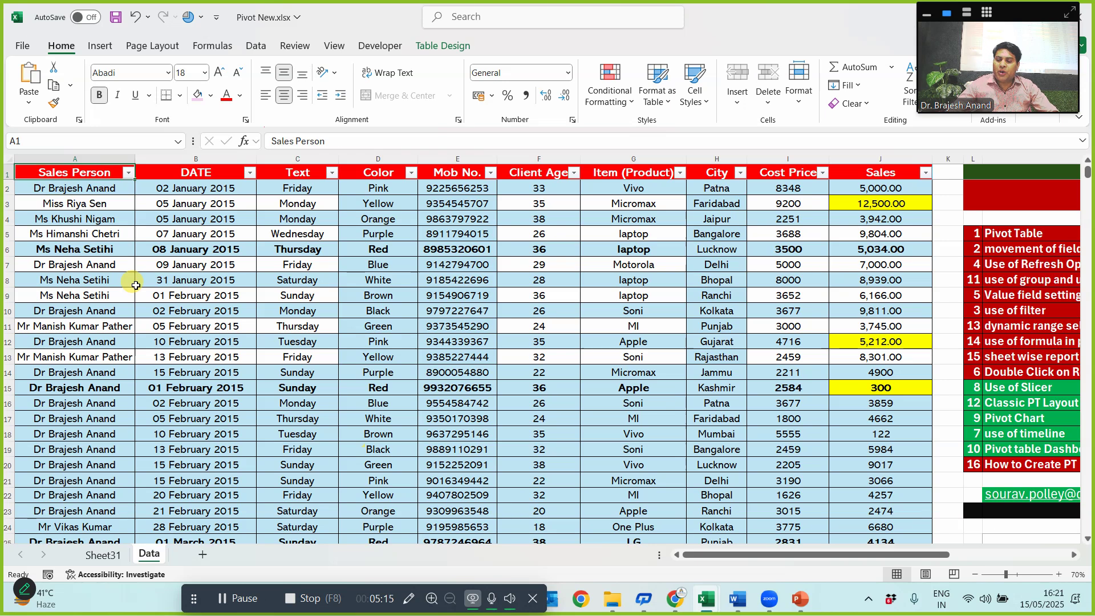
key("ctrl+shift+Right")
key("ctrl+shift+Down")
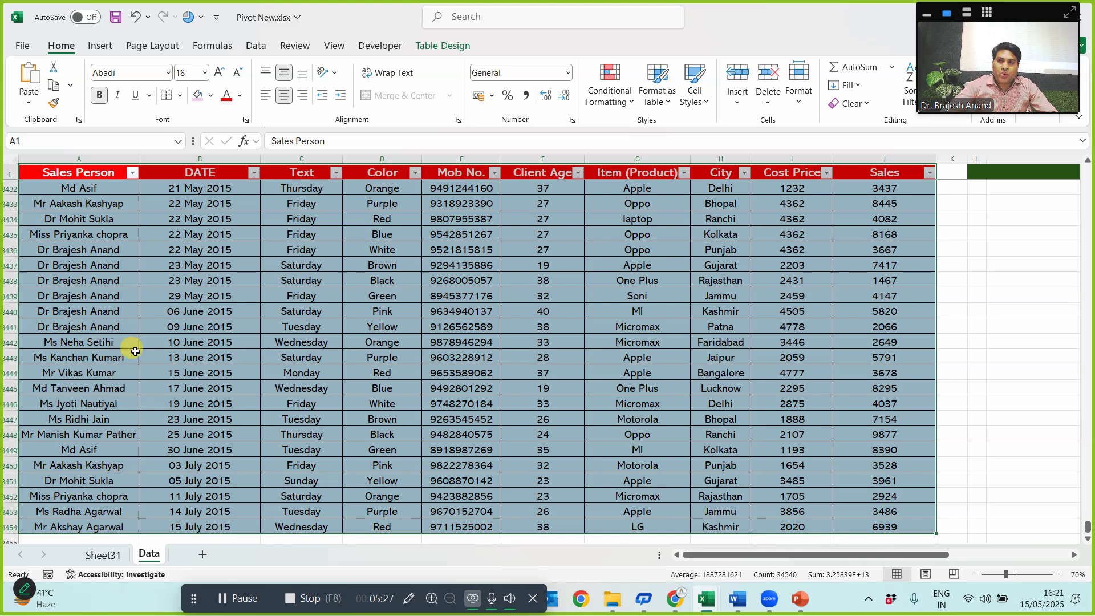
left_click(103, 46)
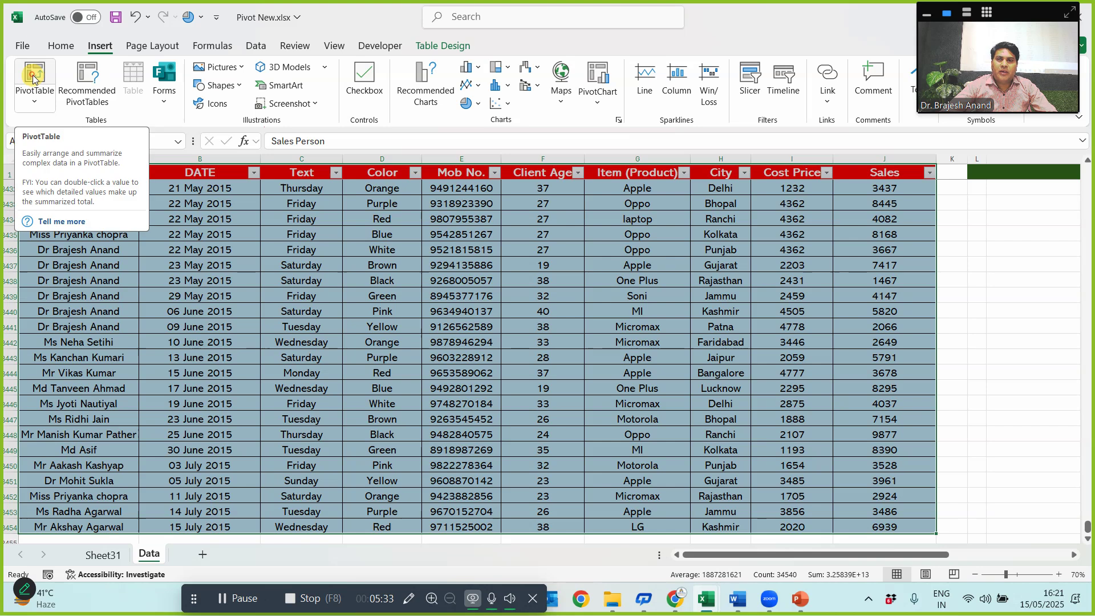
left_click(33, 79)
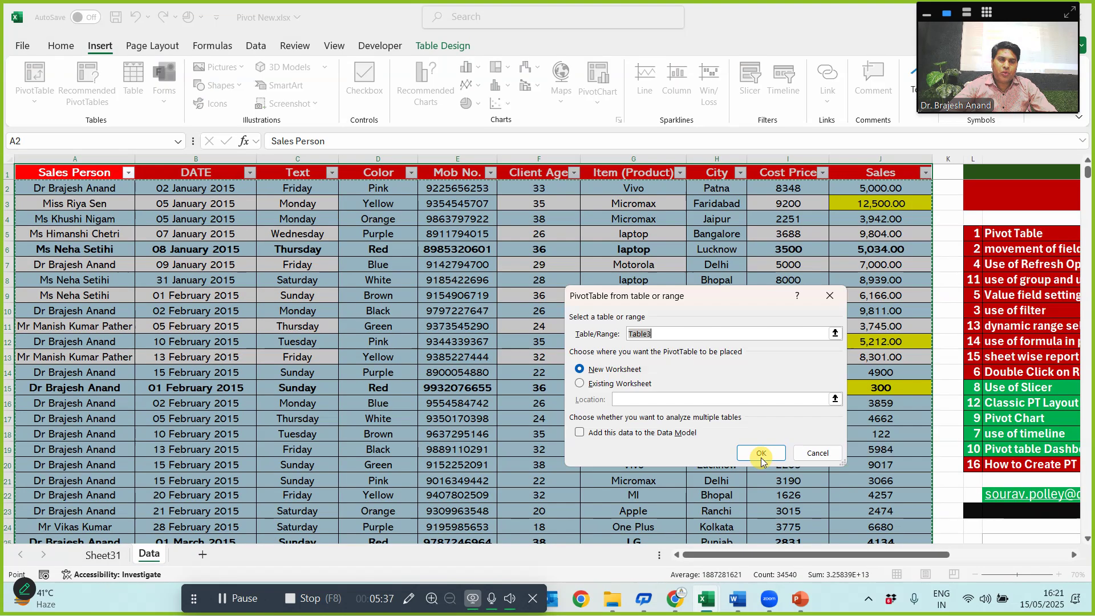
left_click(762, 453)
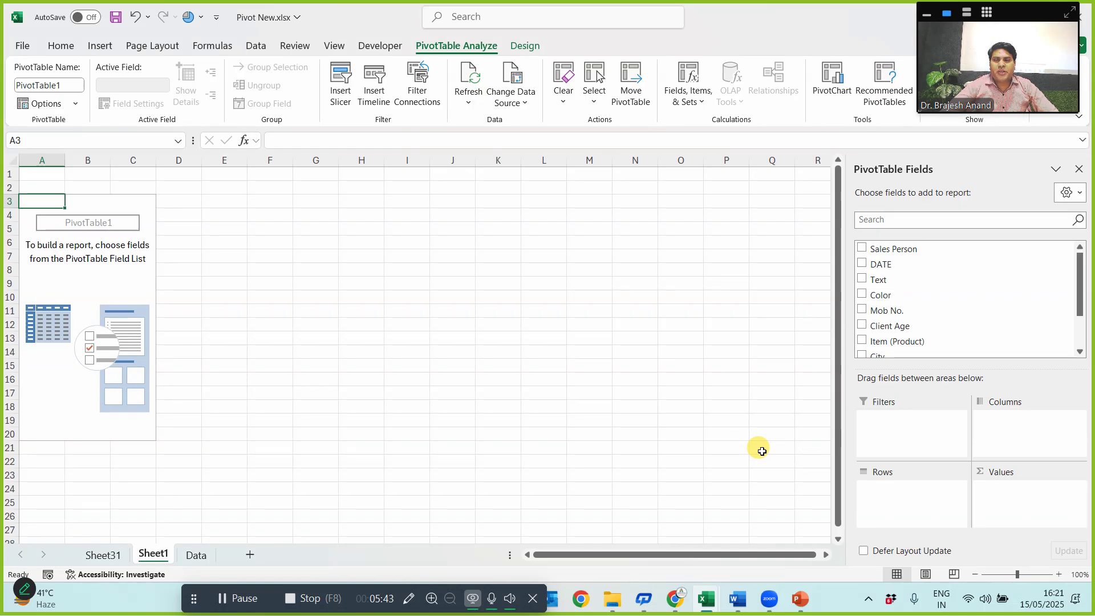
- Return to the Data sheet, reselect the full table and insert a second PivotTable from Table3 on another new worksheet
left_click(194, 555)
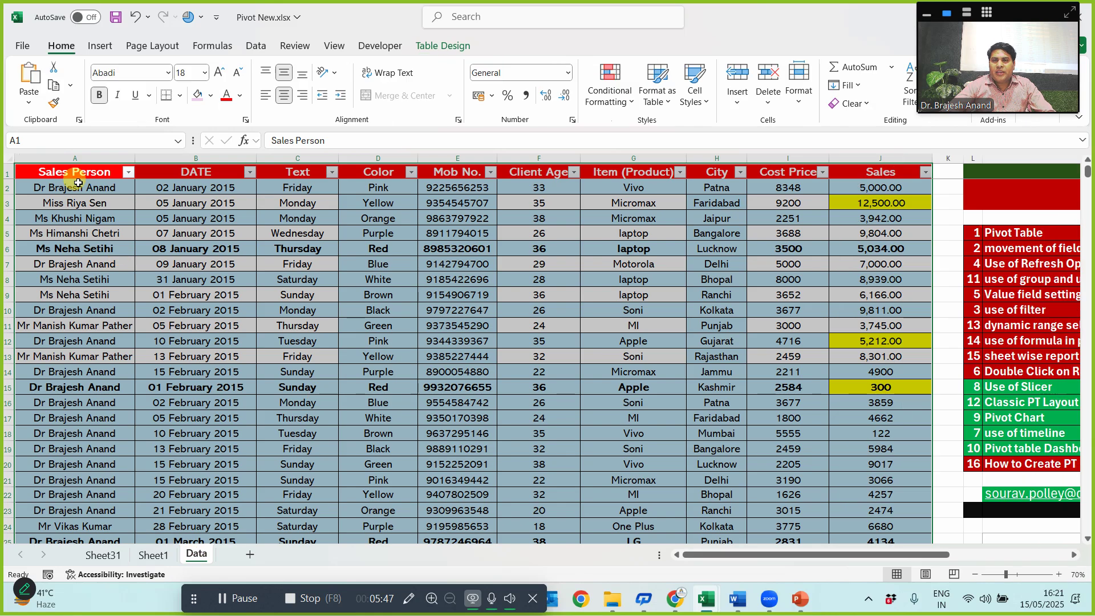
key("ctrl+shift+Right")
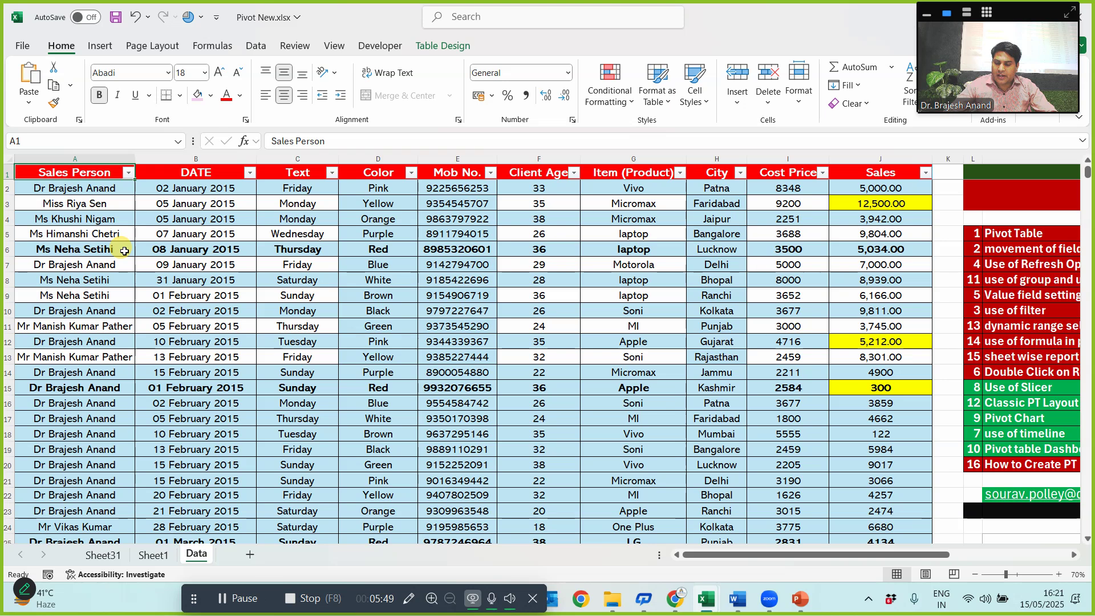
key("ctrl+shift+Down")
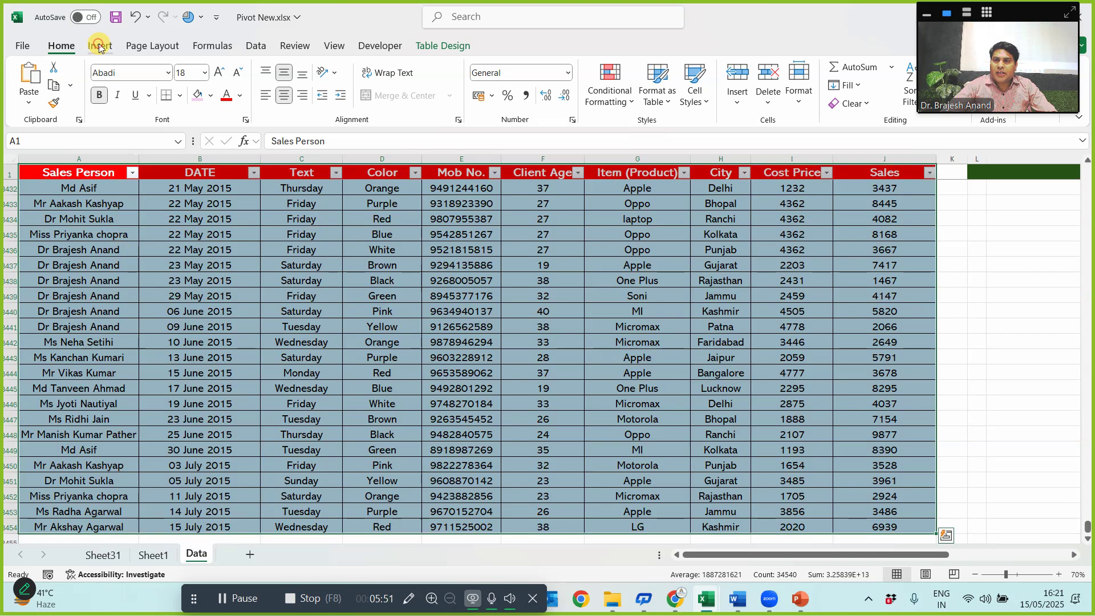
left_click(99, 48)
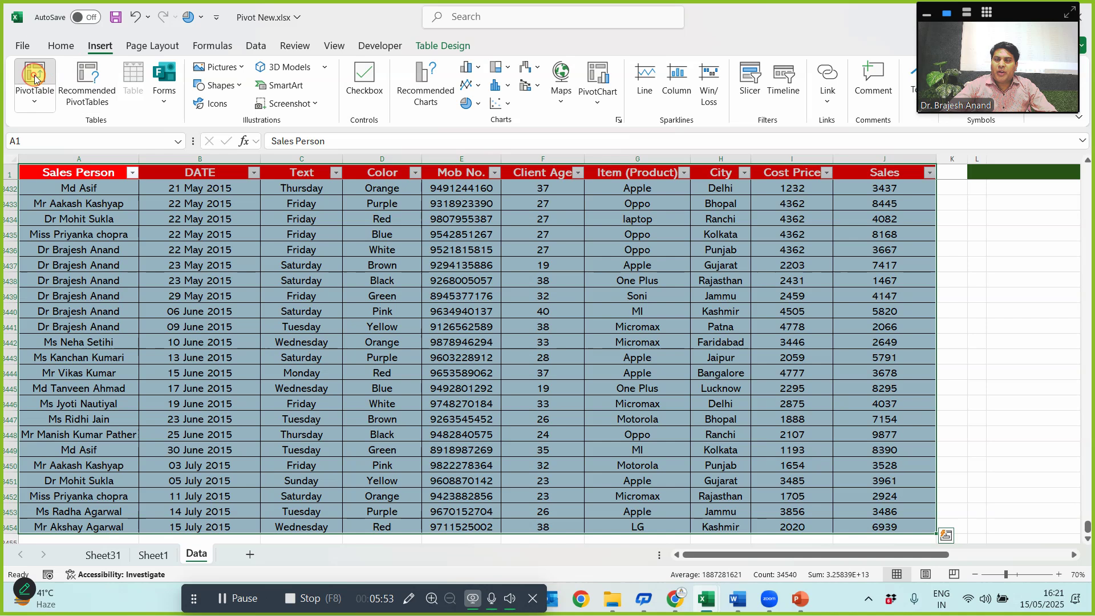
left_click(35, 78)
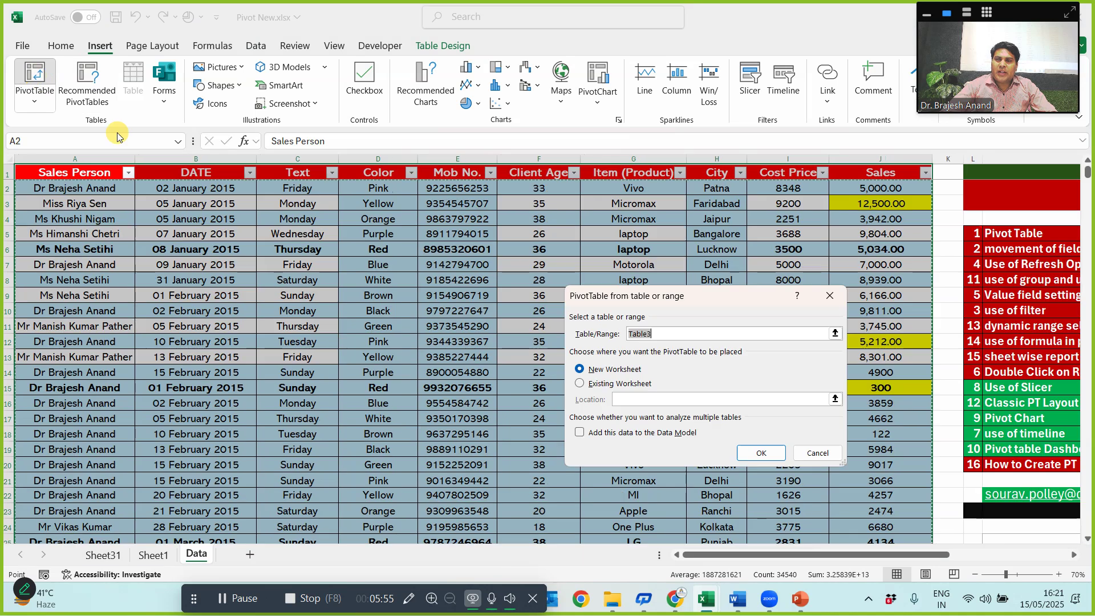
left_click(762, 452)
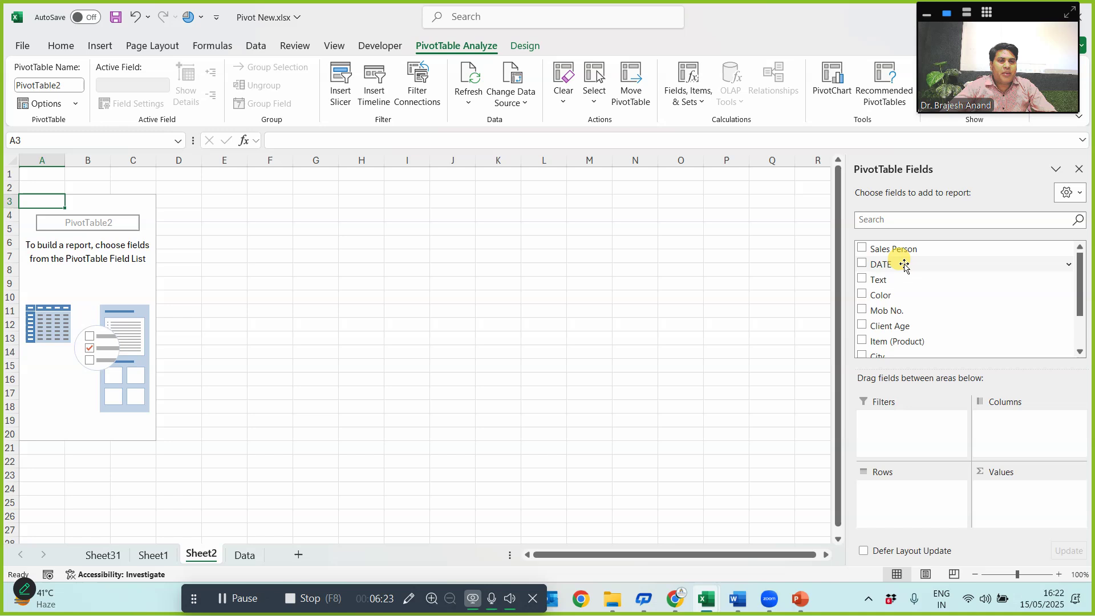
- Summarize sales by salesperson in Sheet2's PivotTable, with Sales Person as the row field and Sales as the summed value
left_click(244, 555)
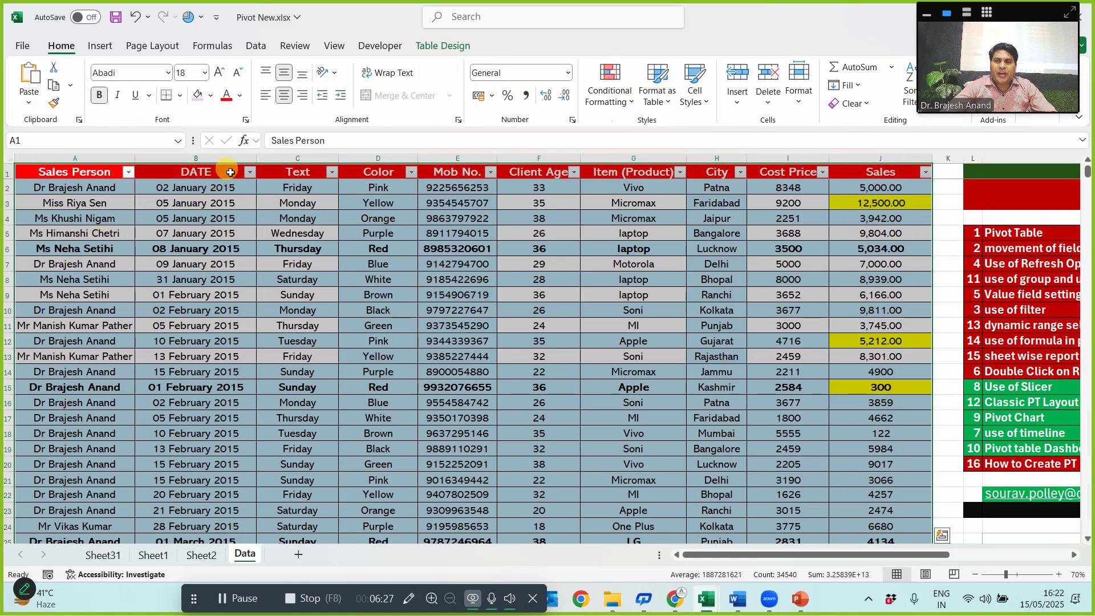
left_click(191, 558)
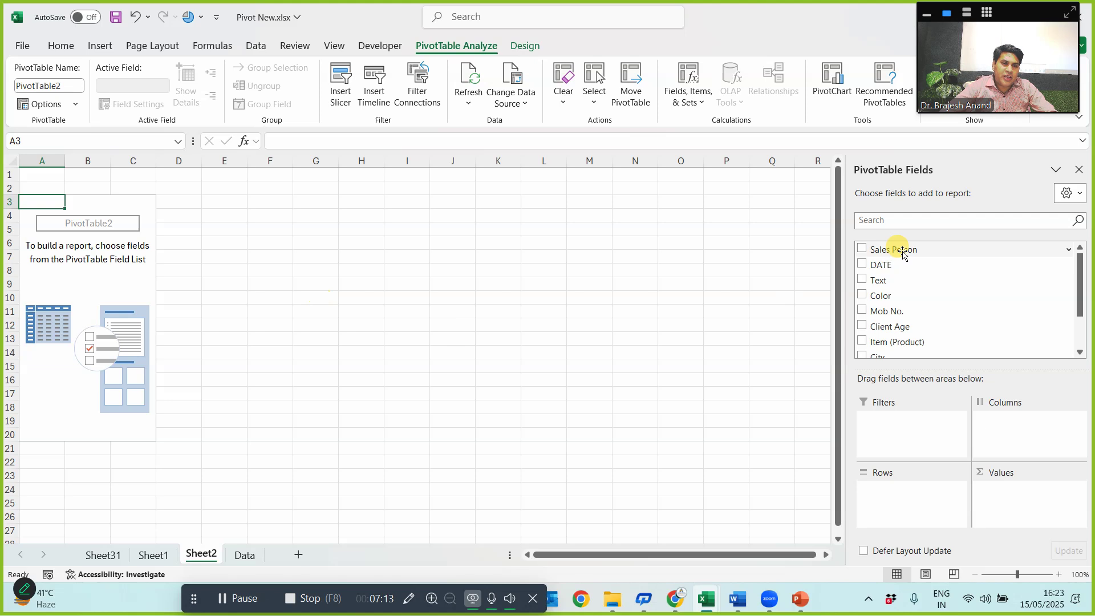
left_click_drag(904, 254, 890, 491)
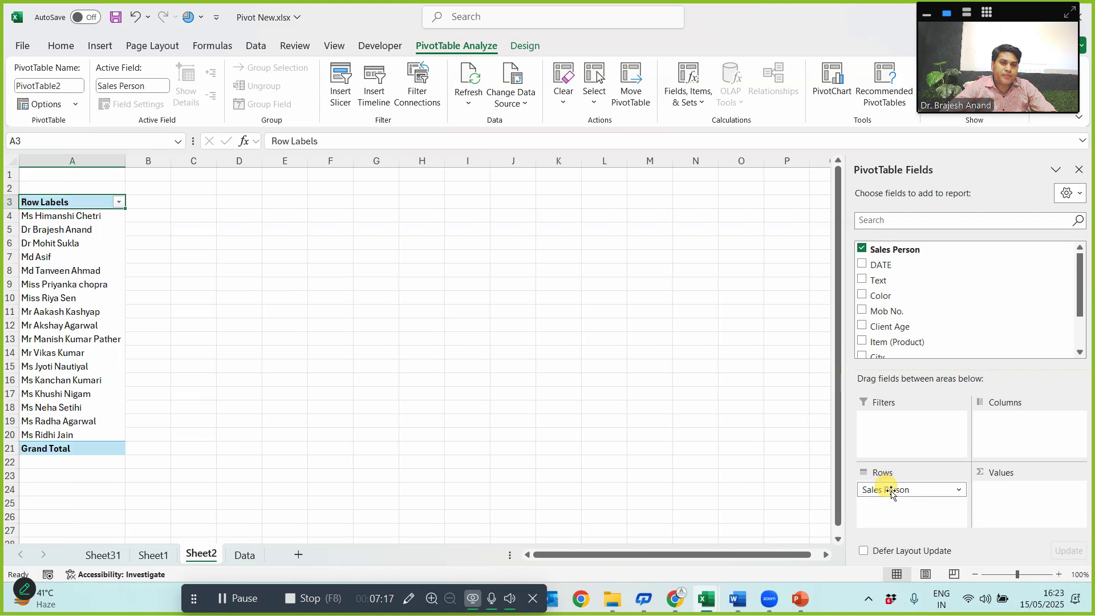
scroll(896, 336, "down", 2)
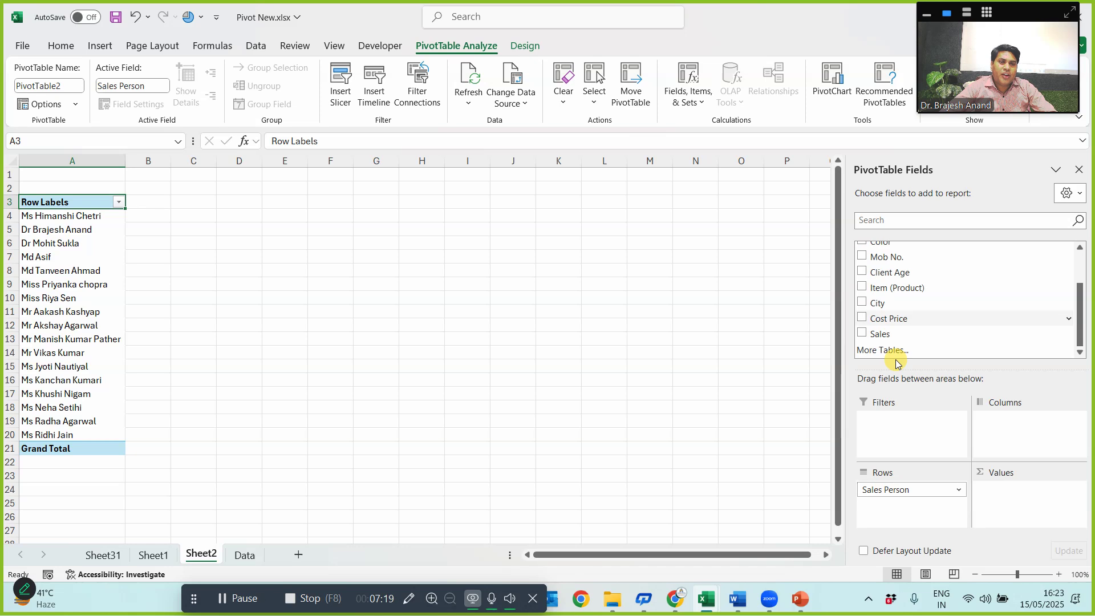
left_click_drag(881, 334, 994, 502)
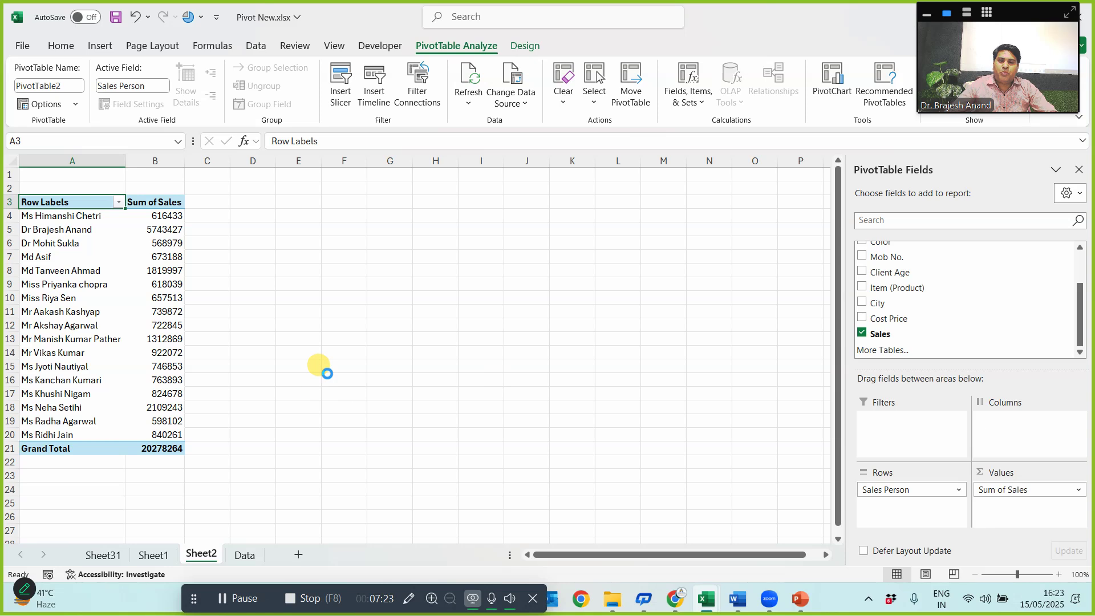
scroll(319, 376, "up", 5)
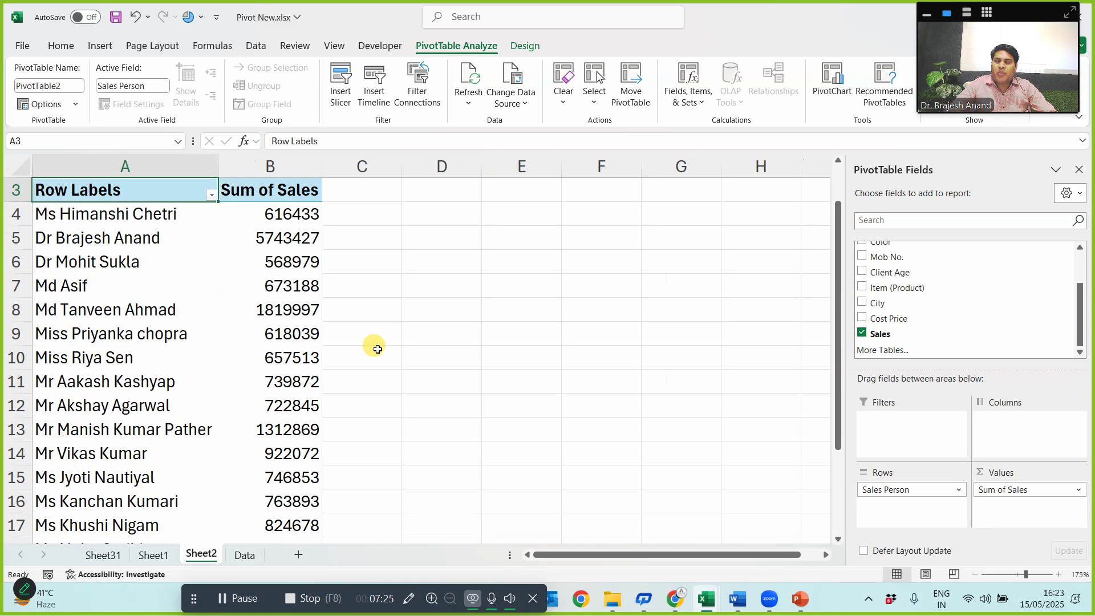
- Rename Sheet2, which holds the sales-by-salesperson PivotTable, as R1
scroll(424, 303, "up", 2)
scroll(424, 303, "up", 1)
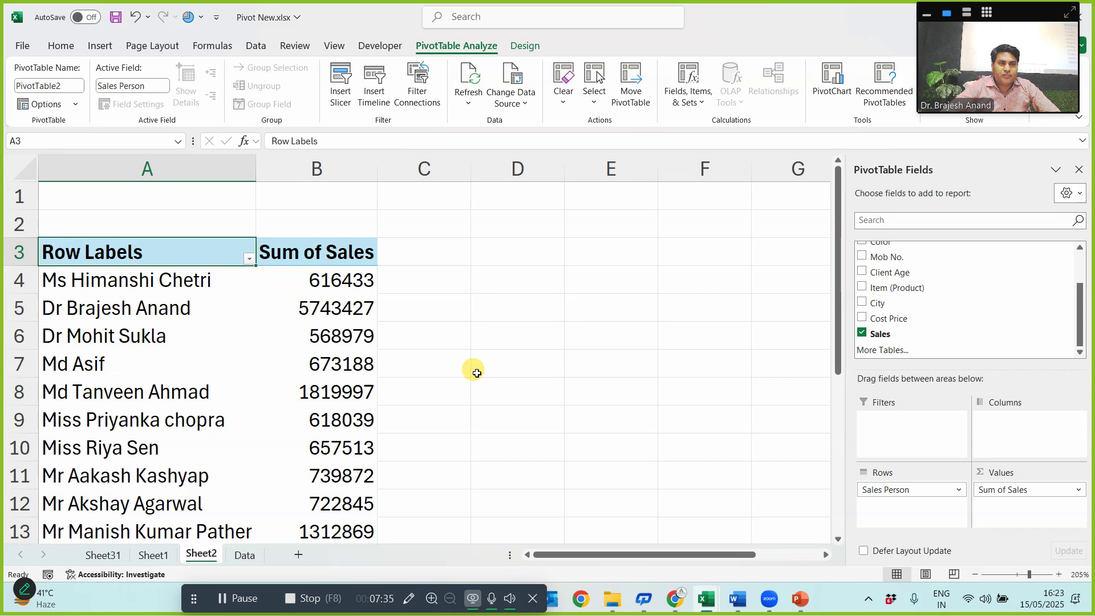
double_click(200, 554)
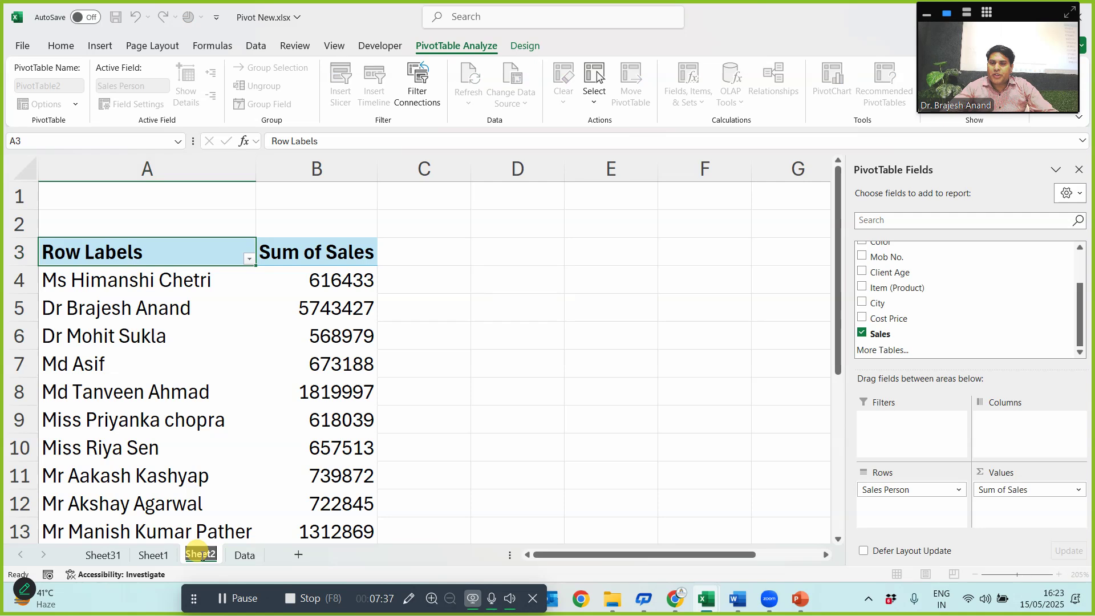
type("R1")
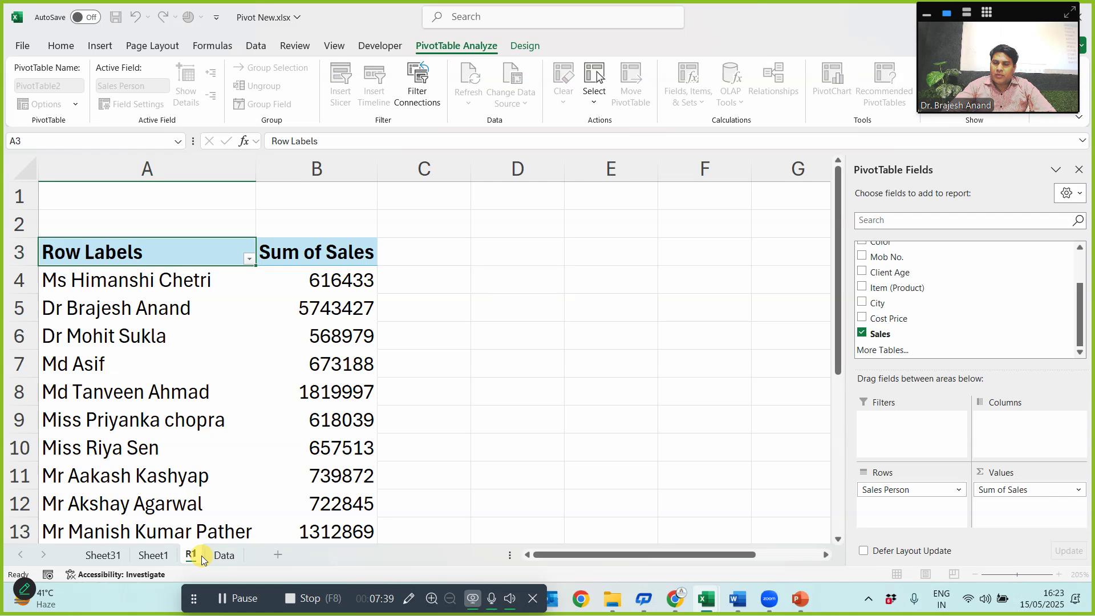
left_click(505, 393)
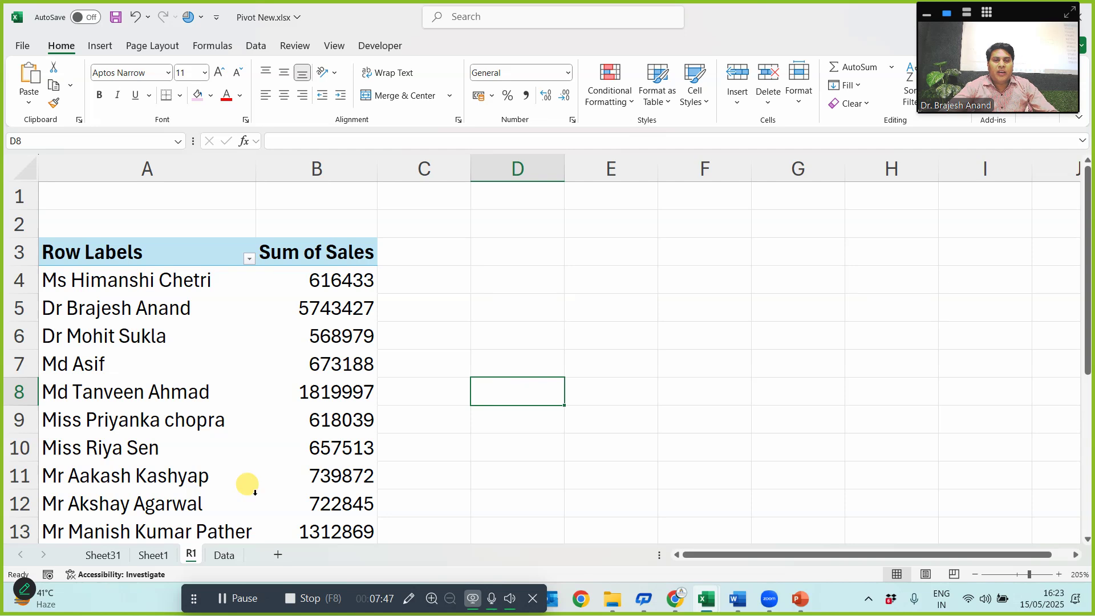
- Rename Sheet1, which holds the empty PivotTable, as R2
left_click(151, 557)
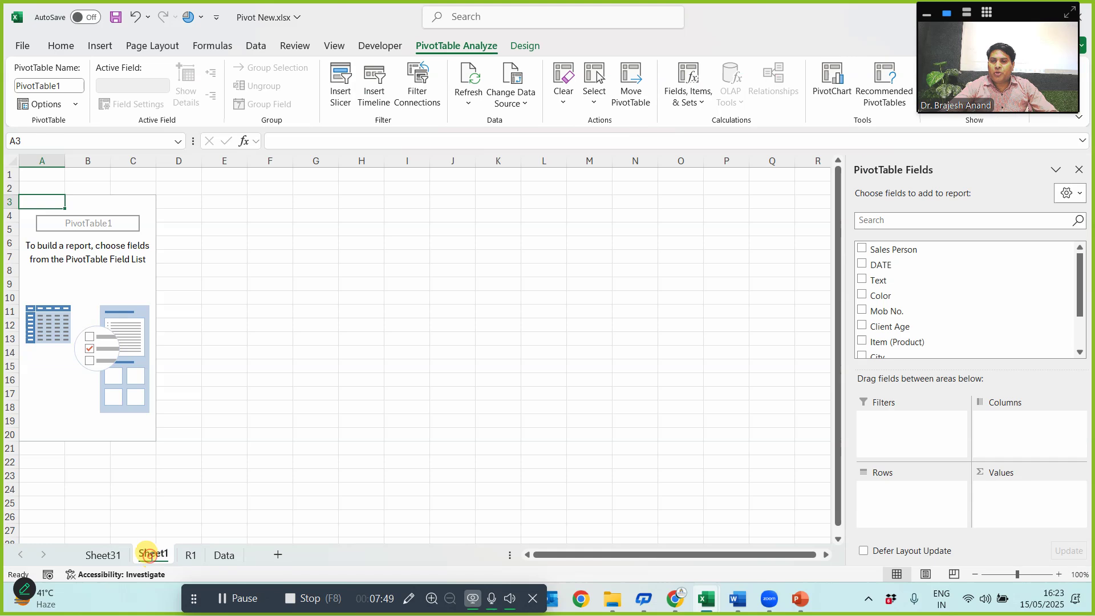
type("R2")
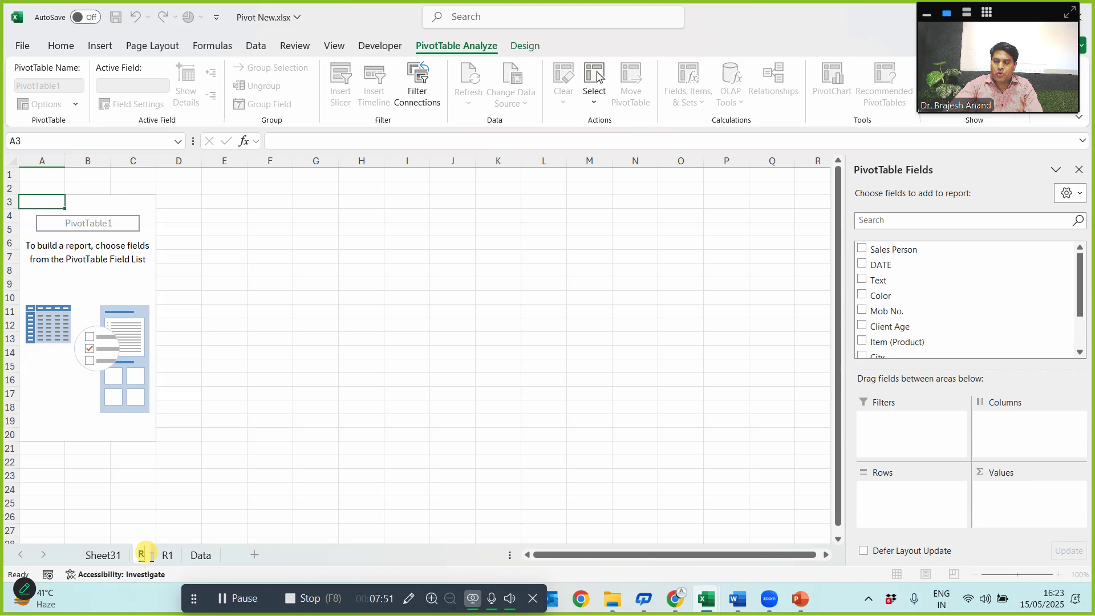
key("Return")
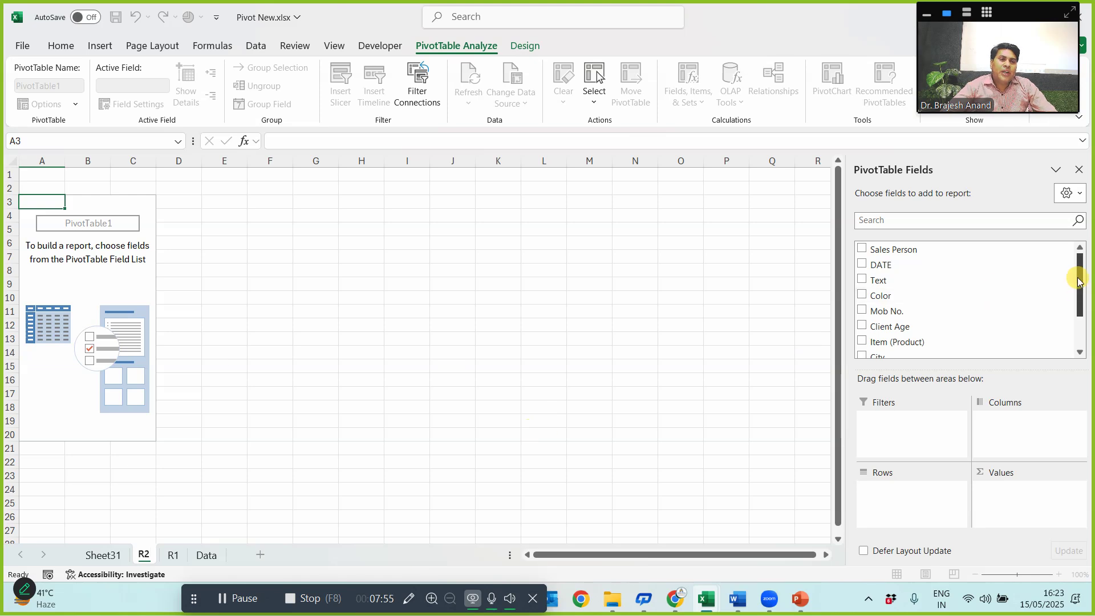
- Summarize sales by city in R2's PivotTable, with City as the row field and Sales as the summed value
left_click_drag(1078, 288, 1078, 310)
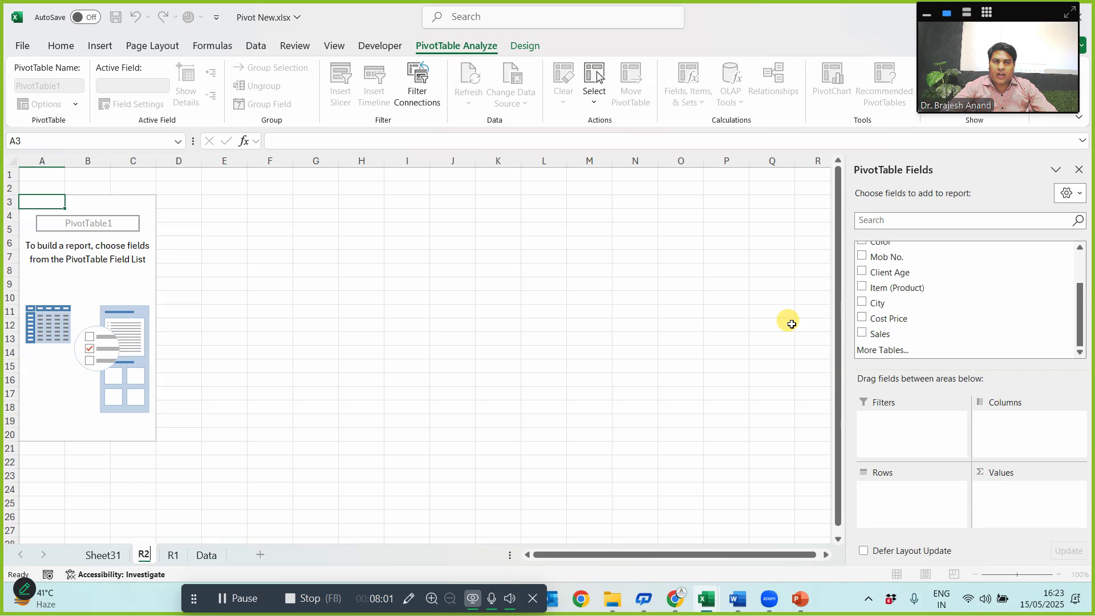
left_click_drag(883, 305, 881, 491)
left_click_drag(883, 333, 1007, 516)
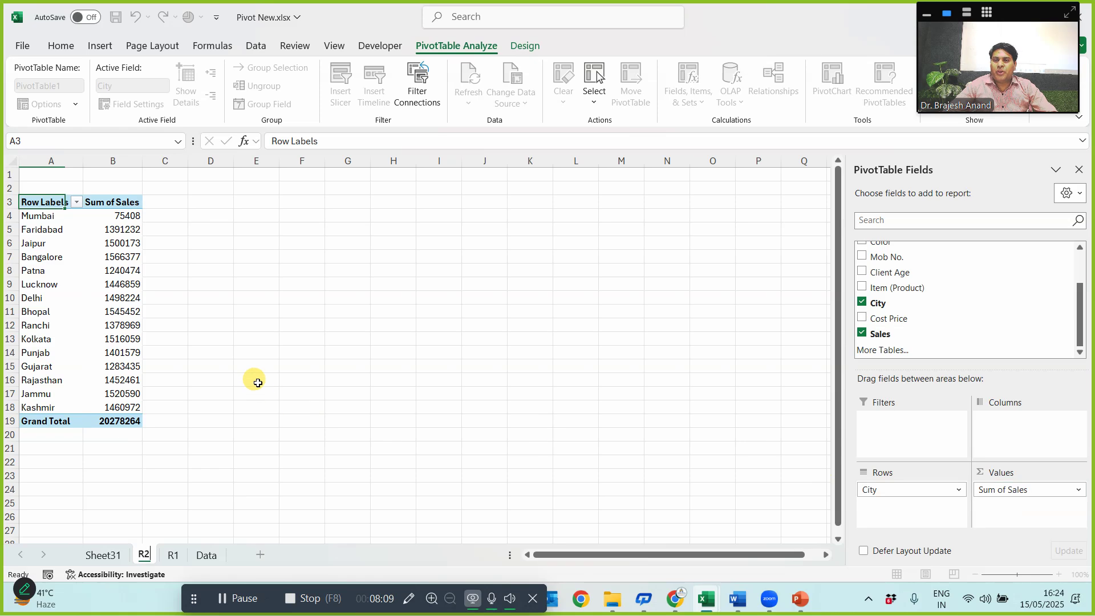
left_click(222, 367)
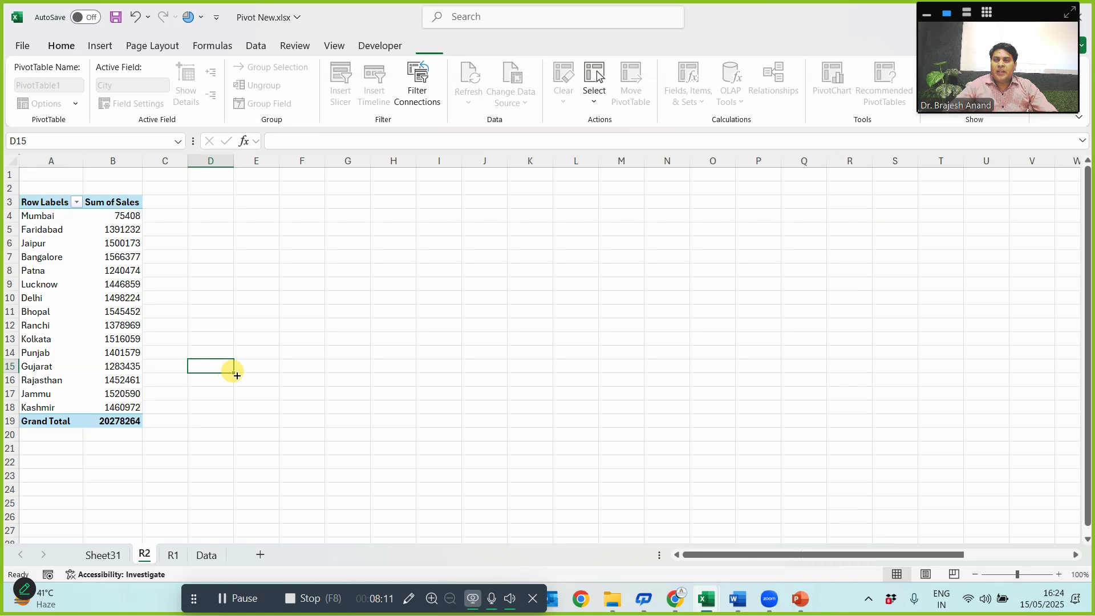
scroll(219, 361, "up", 3, "ctrl")
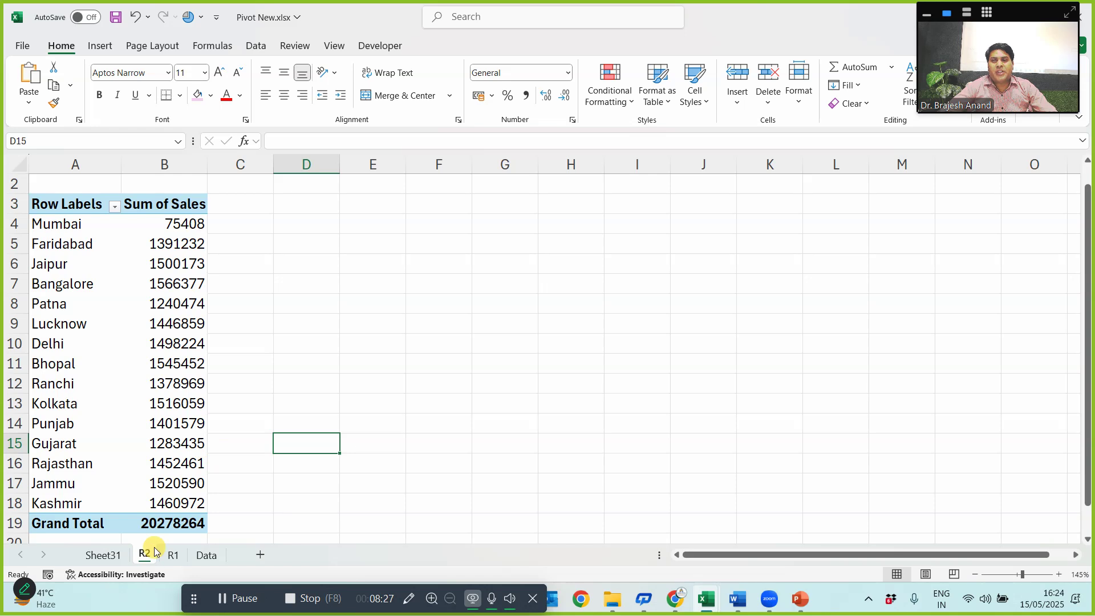
- Filter the Data sheet's Sales Person column to show only the salesperson listed in the first data row
left_click(172, 555)
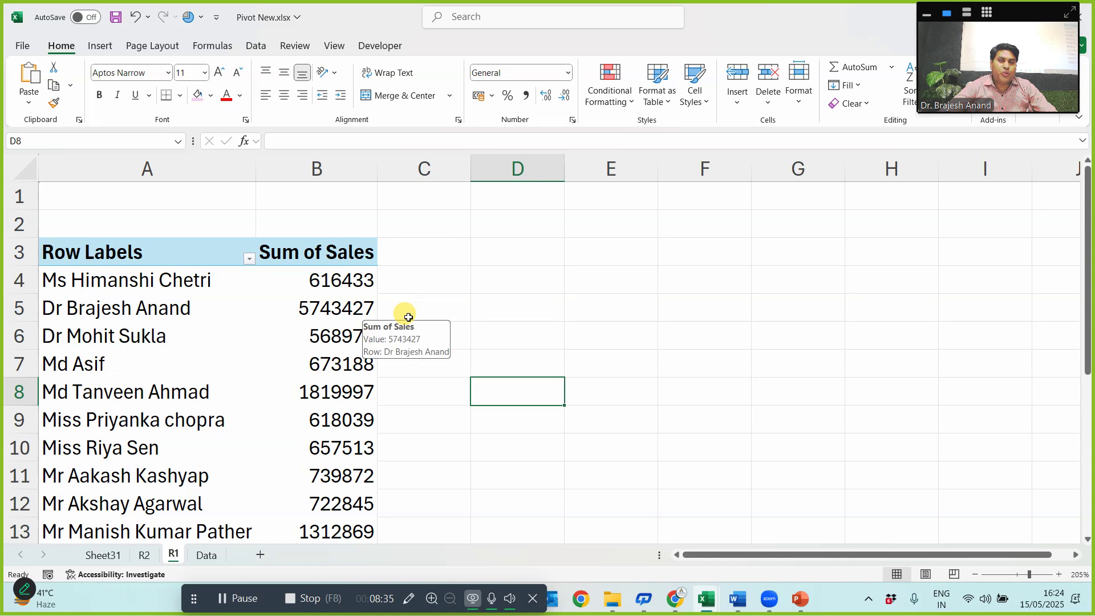
left_click(206, 555)
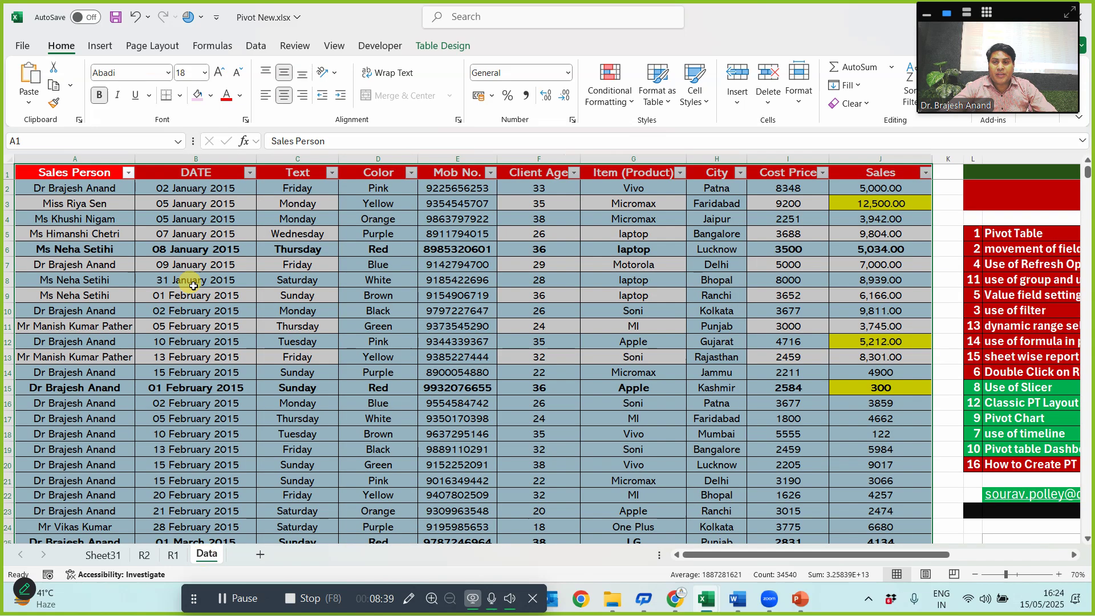
left_click(129, 172)
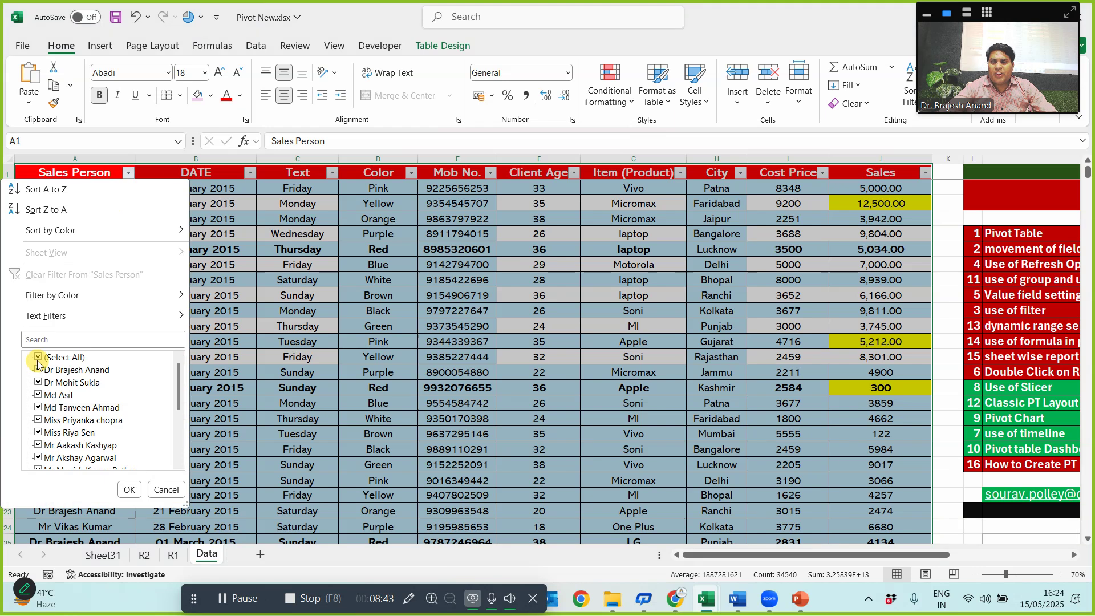
left_click(37, 357)
left_click(38, 370)
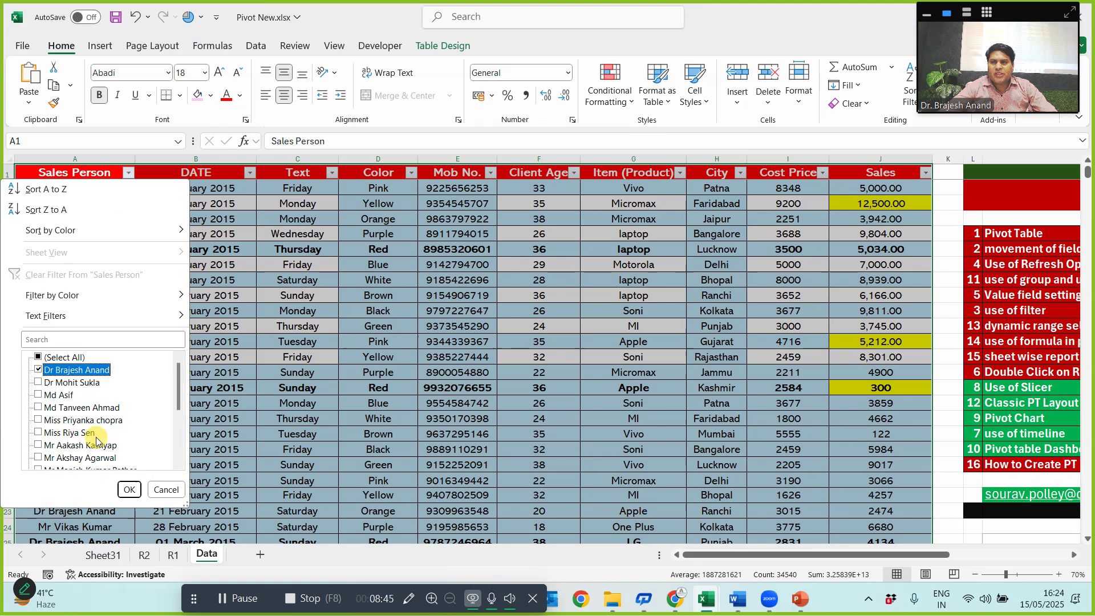
left_click(129, 489)
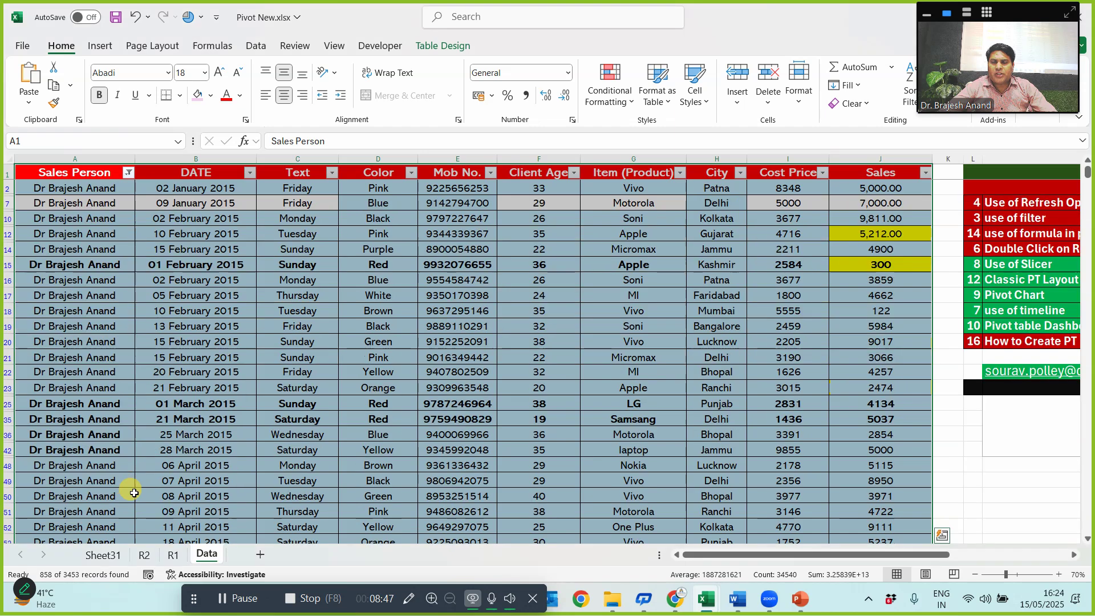
- Select all filtered Sales values on the Data sheet and compare their sum with that salesperson's total on R1, then review R2
left_click(878, 188)
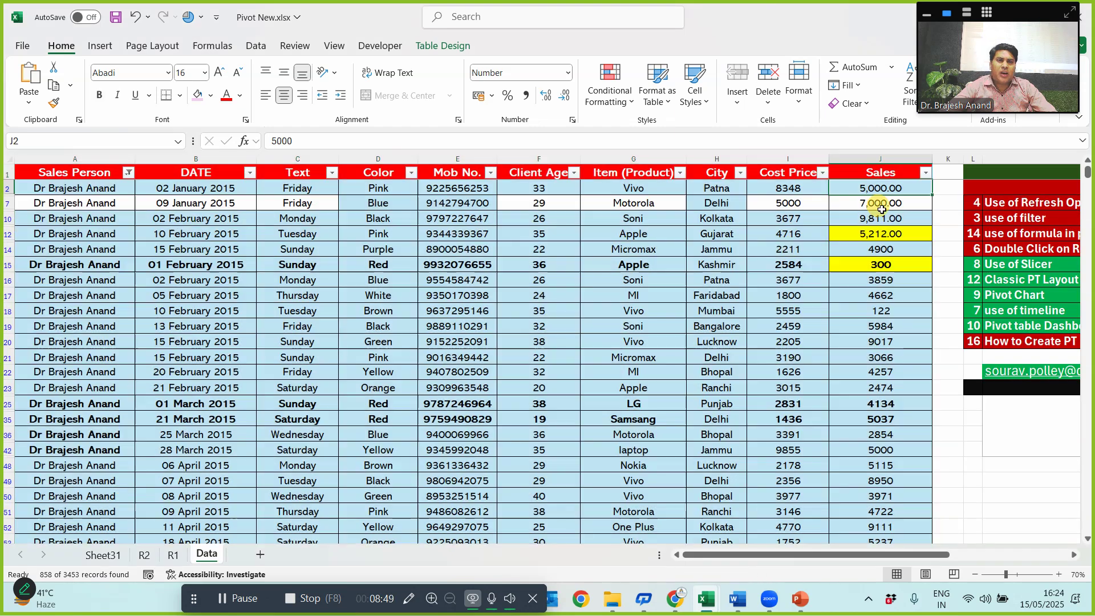
key("ctrl+shift+Down")
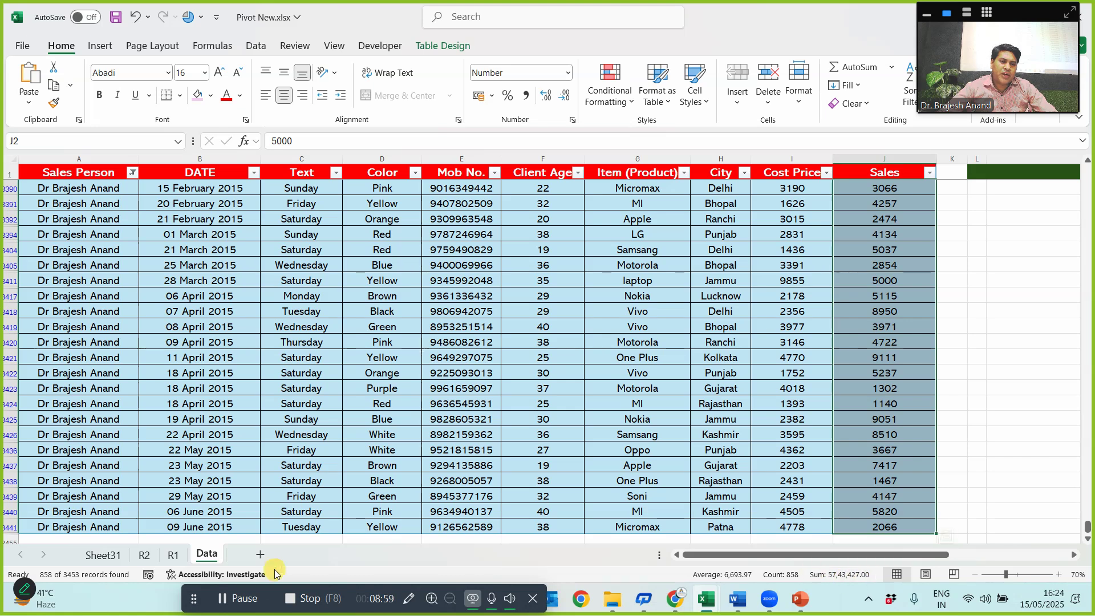
left_click(173, 555)
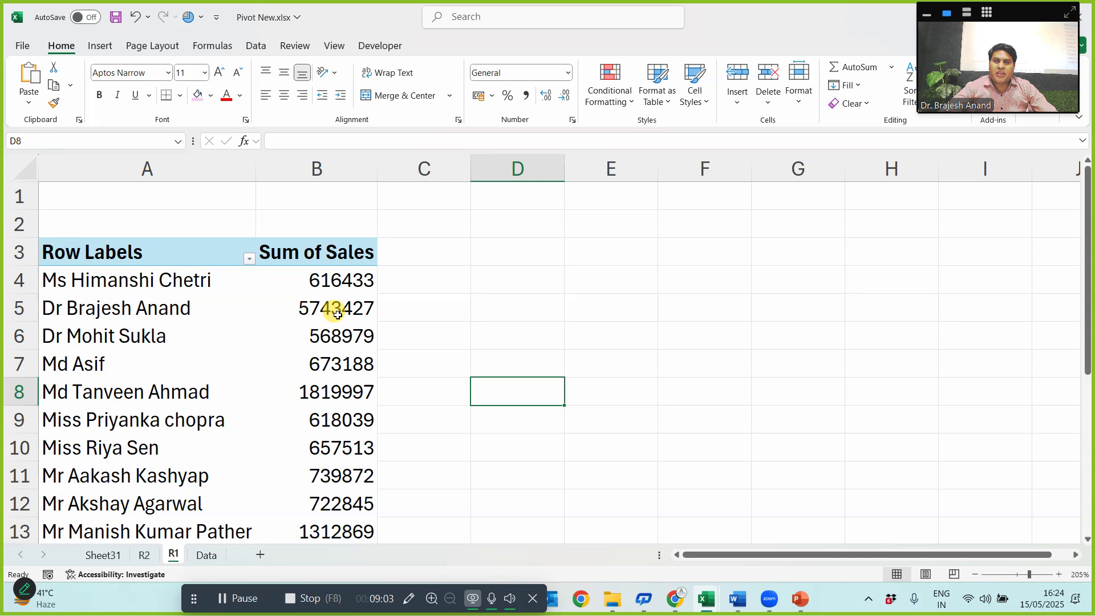
mouse_move(338, 315)
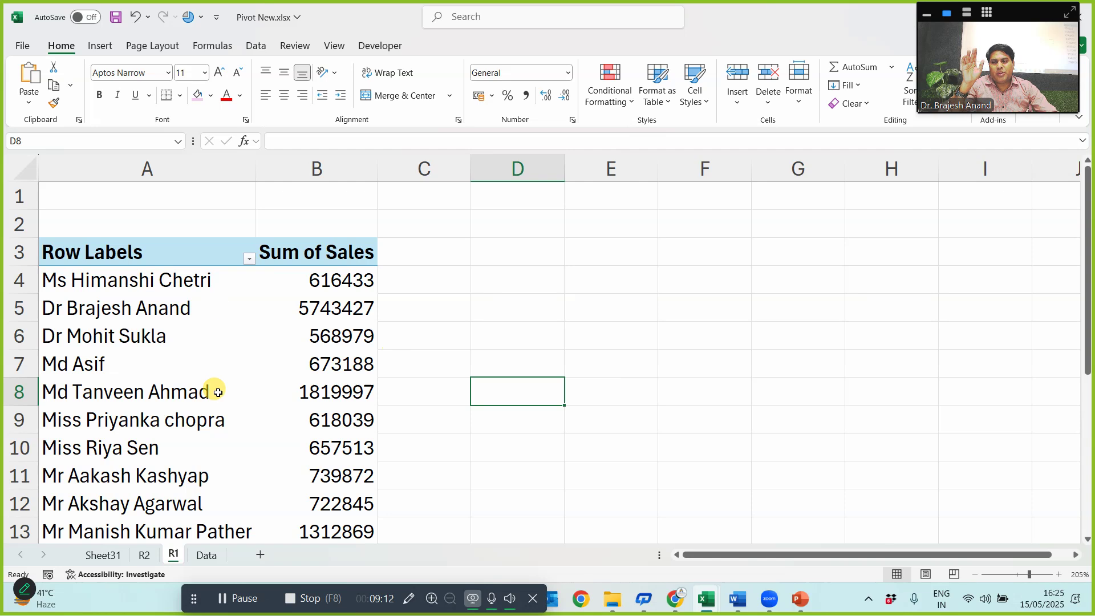
scroll(430, 376, "down", 4)
scroll(450, 367, "up", 4)
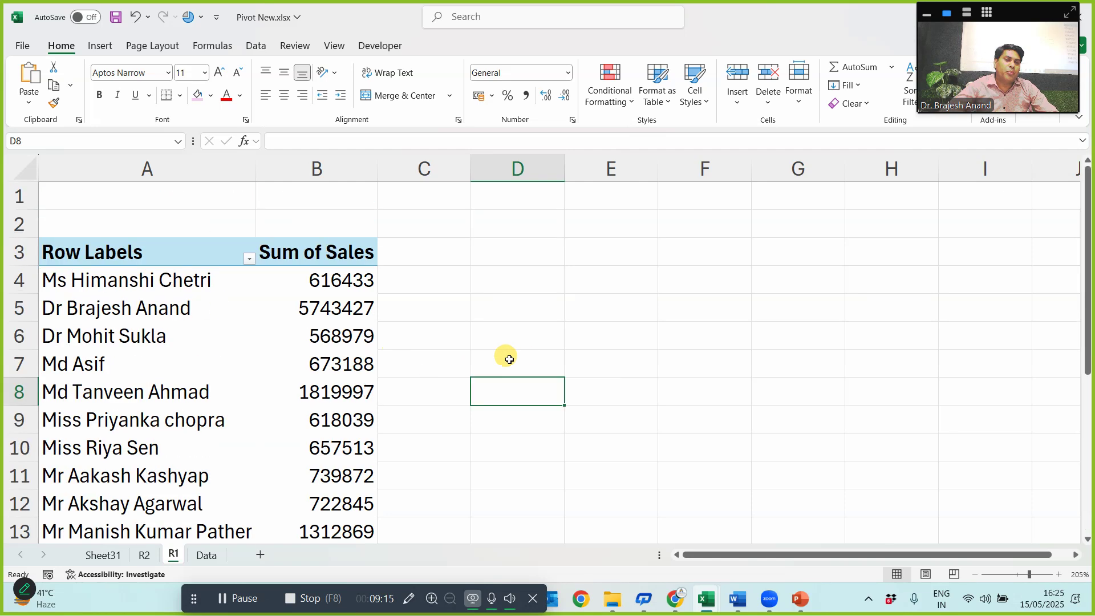
left_click(143, 553)
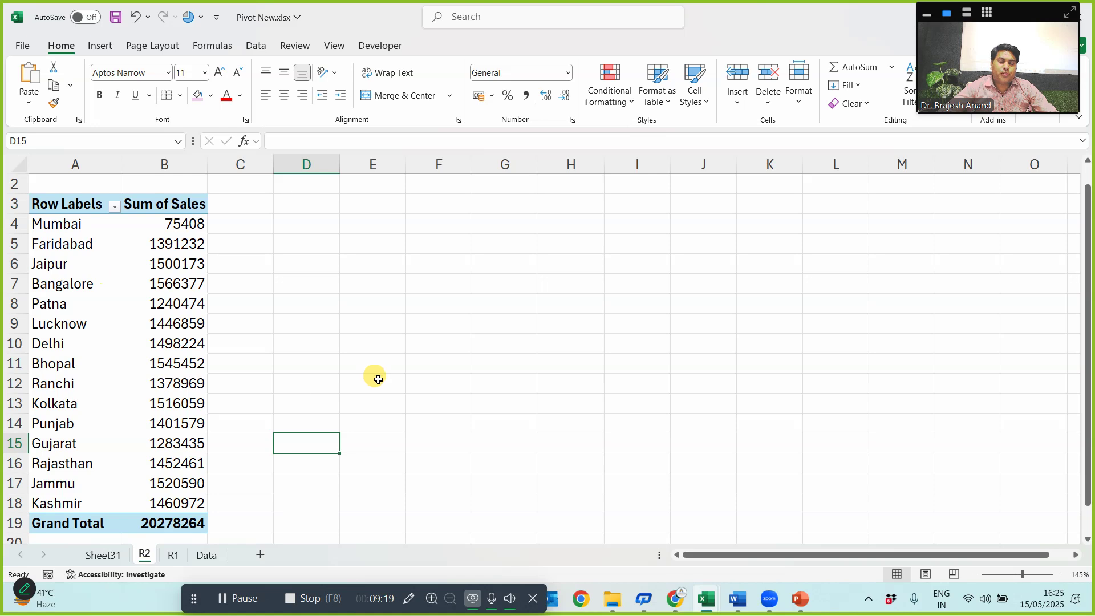
- Select all of Table3 on the Data sheet and insert a PivotTable from it on a new worksheet
left_click(202, 562)
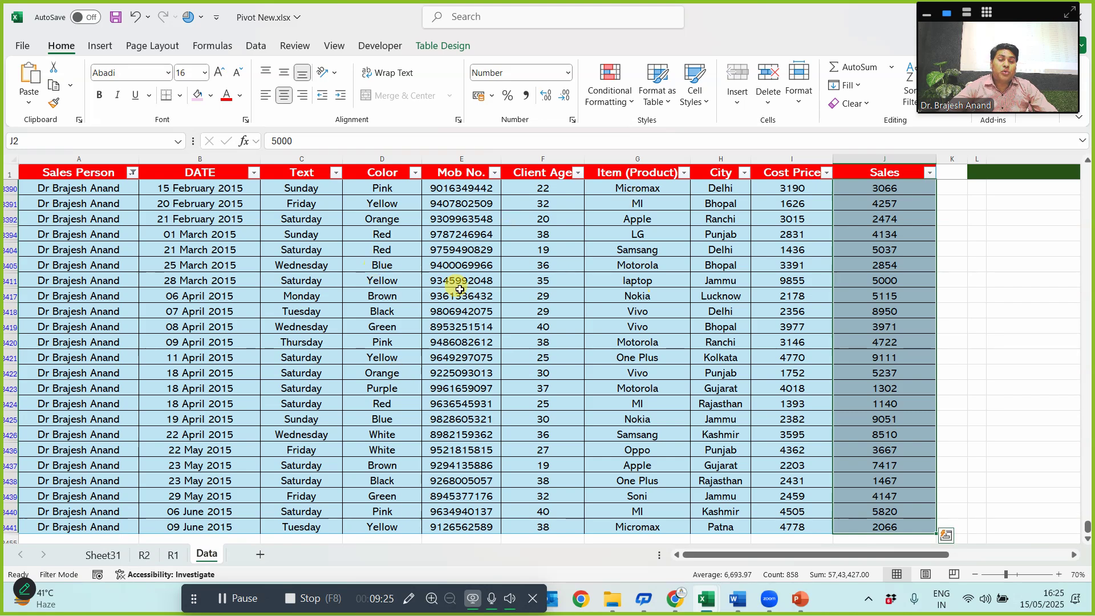
left_click(203, 286)
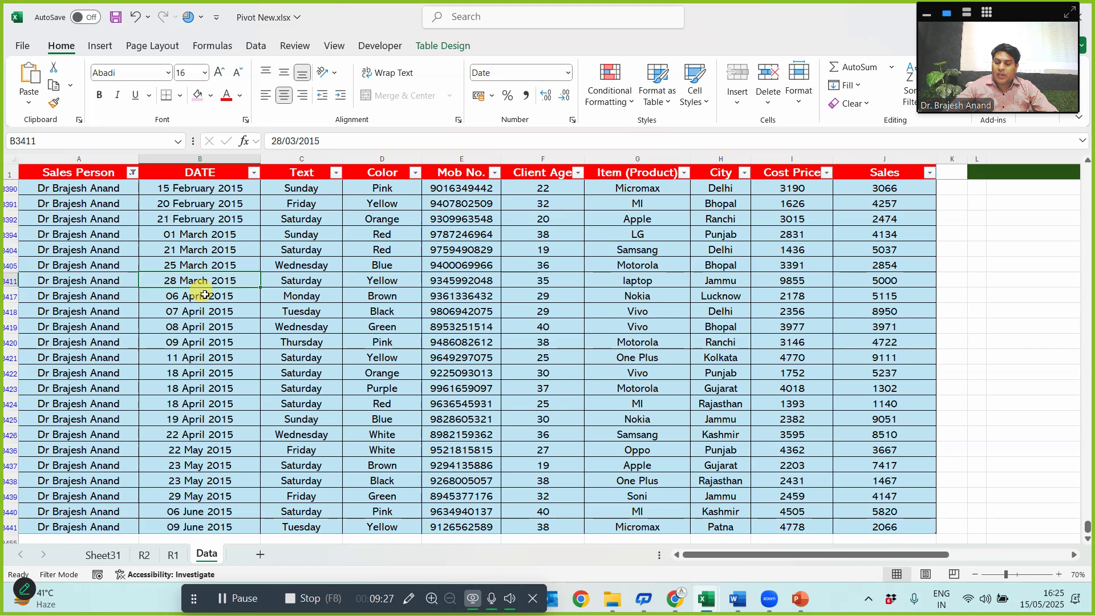
key("ctrl+a")
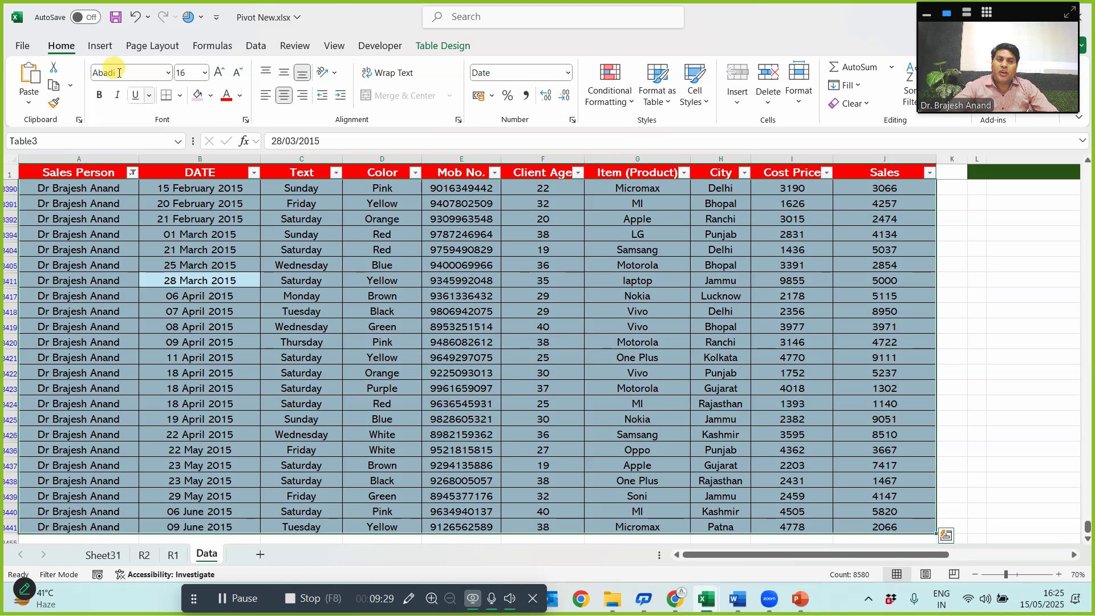
left_click(98, 46)
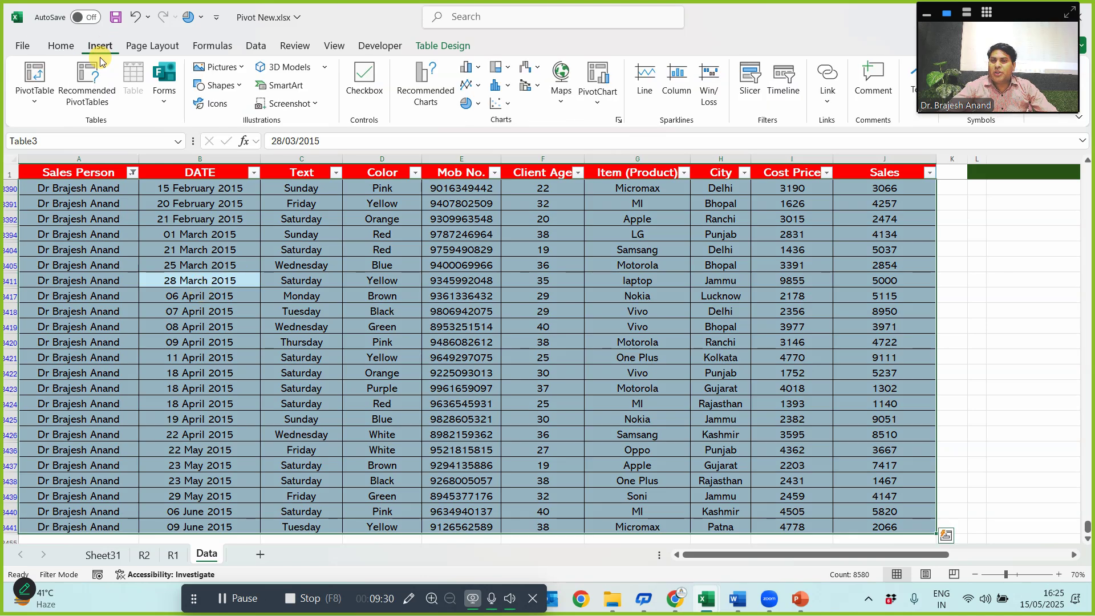
left_click(34, 77)
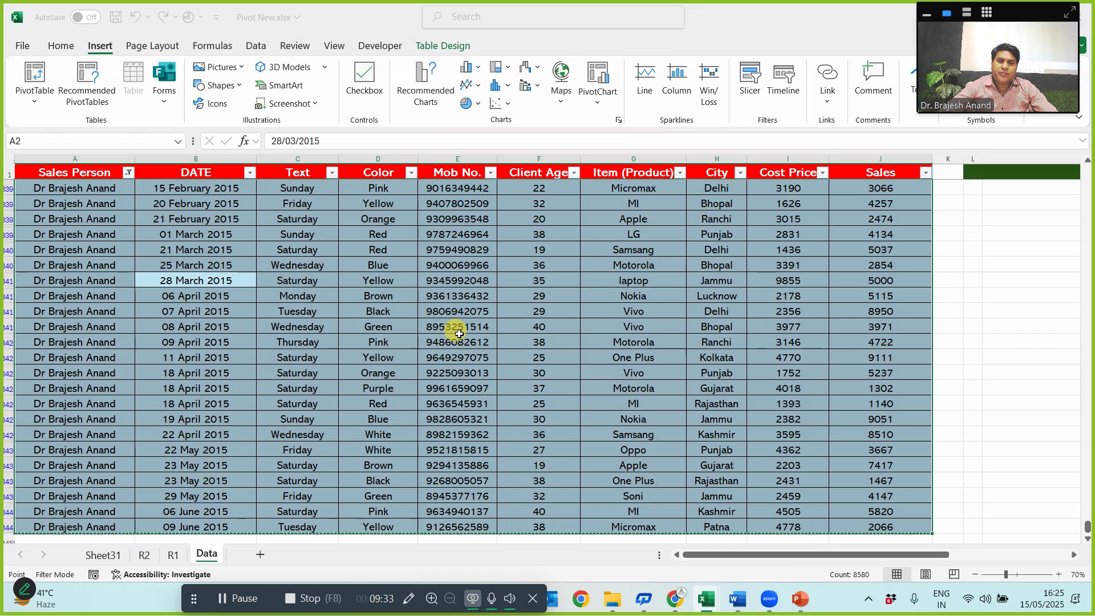
left_click(774, 456)
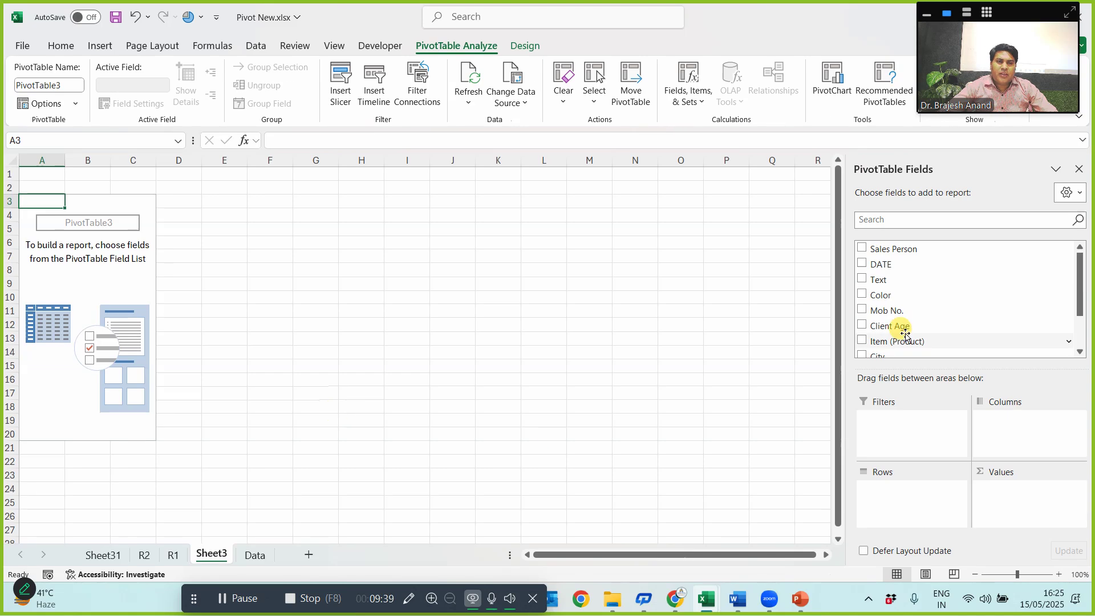
- Summarize sales by product in Sheet3's PivotTable, with Item (Product) as the row field and Sales as the summed value
left_click_drag(912, 341, 878, 496)
scroll(897, 337, "down", 1)
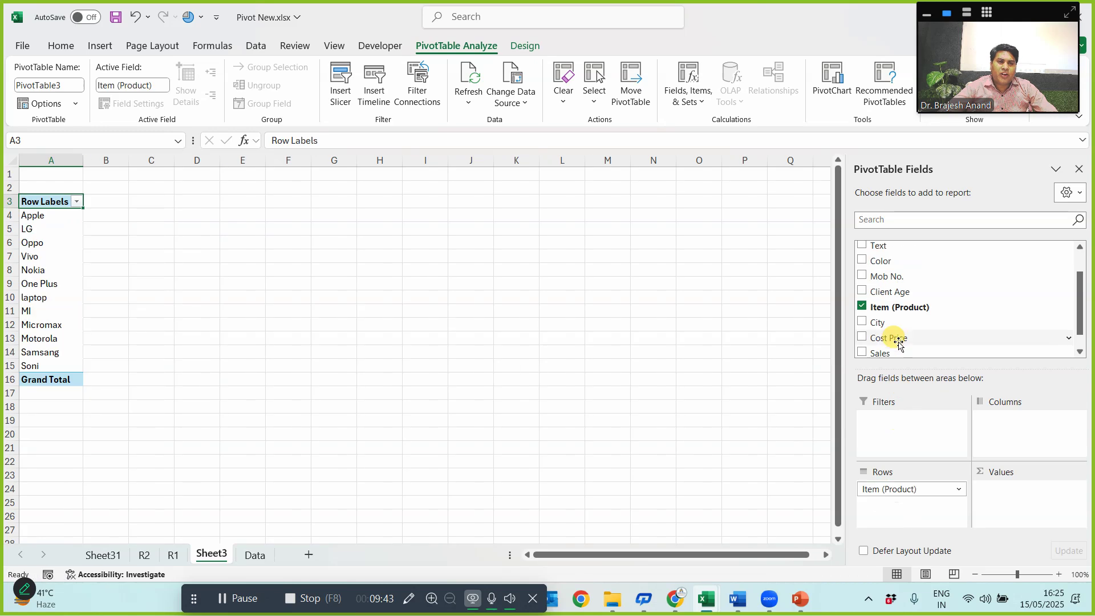
left_click_drag(891, 353, 1009, 490)
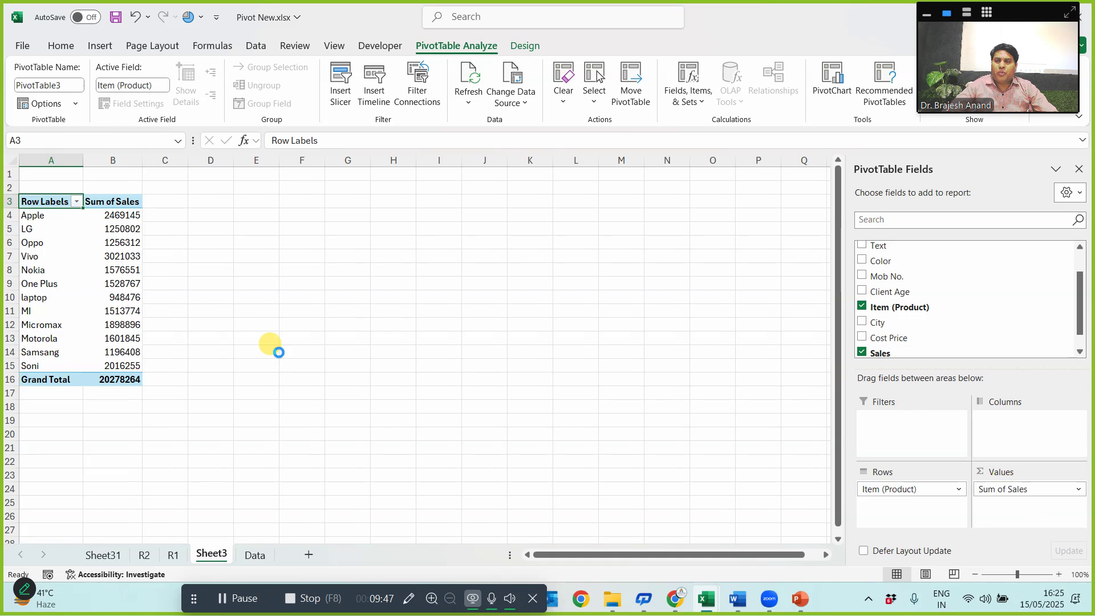
scroll(287, 345, "up", 1)
scroll(328, 318, "up", 5)
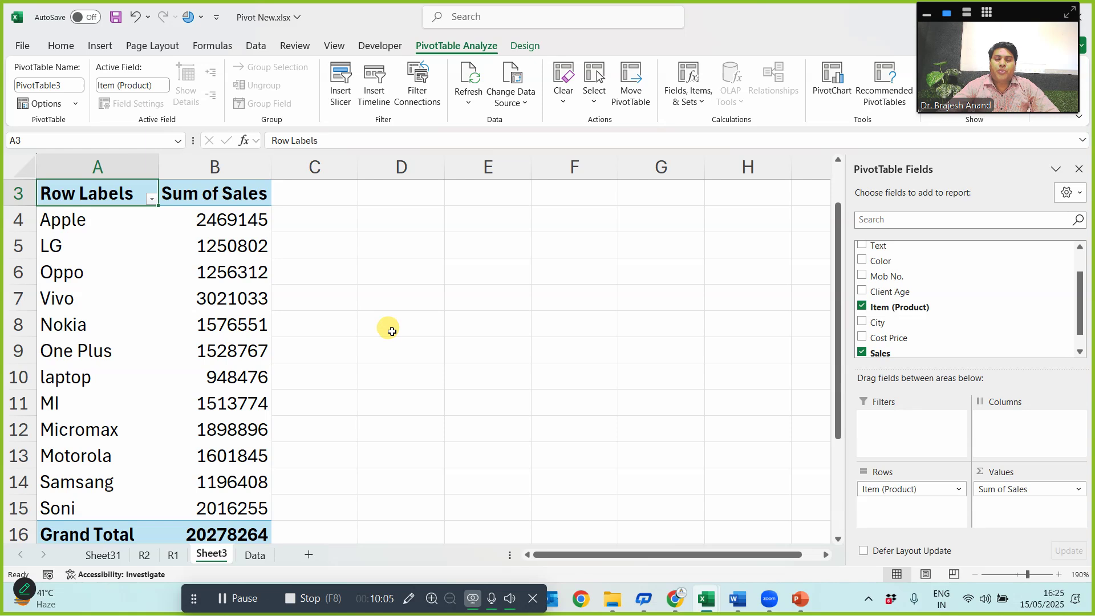
- Rename Sheet3, which holds the sales-by-product PivotTable, as R3
double_click(211, 554)
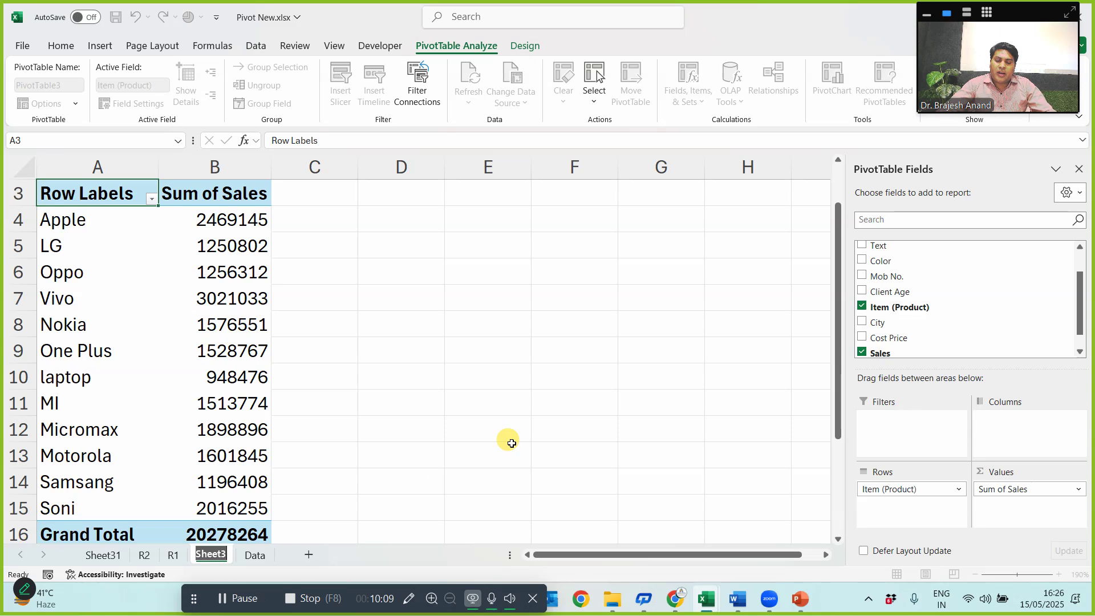
type("R3")
left_click(390, 350)
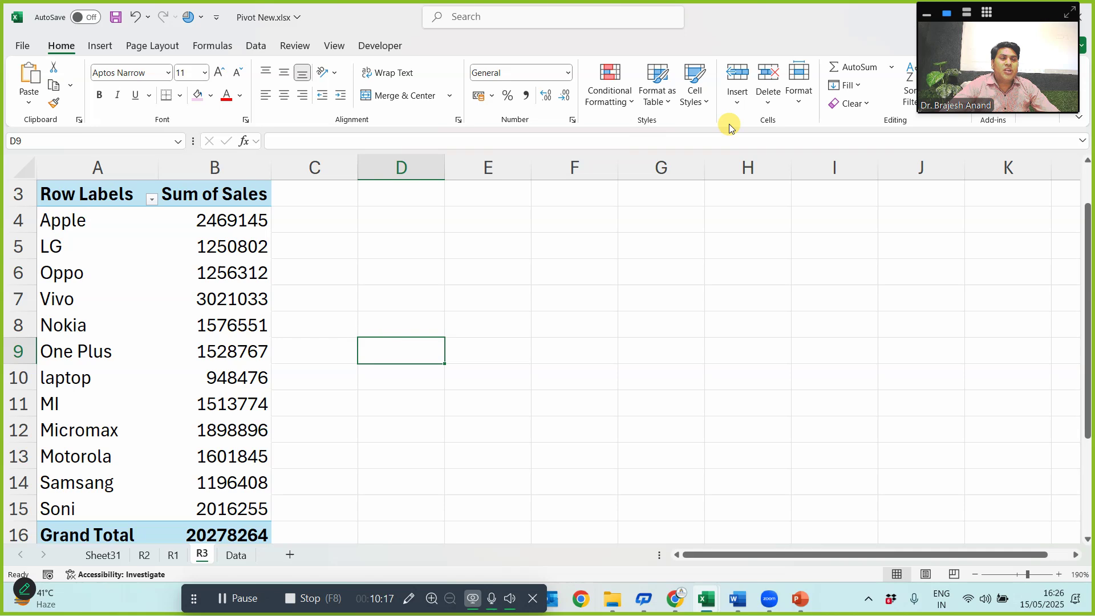
- Show several participants in the meeting's video panel and return to the Data sheet
left_click(966, 12)
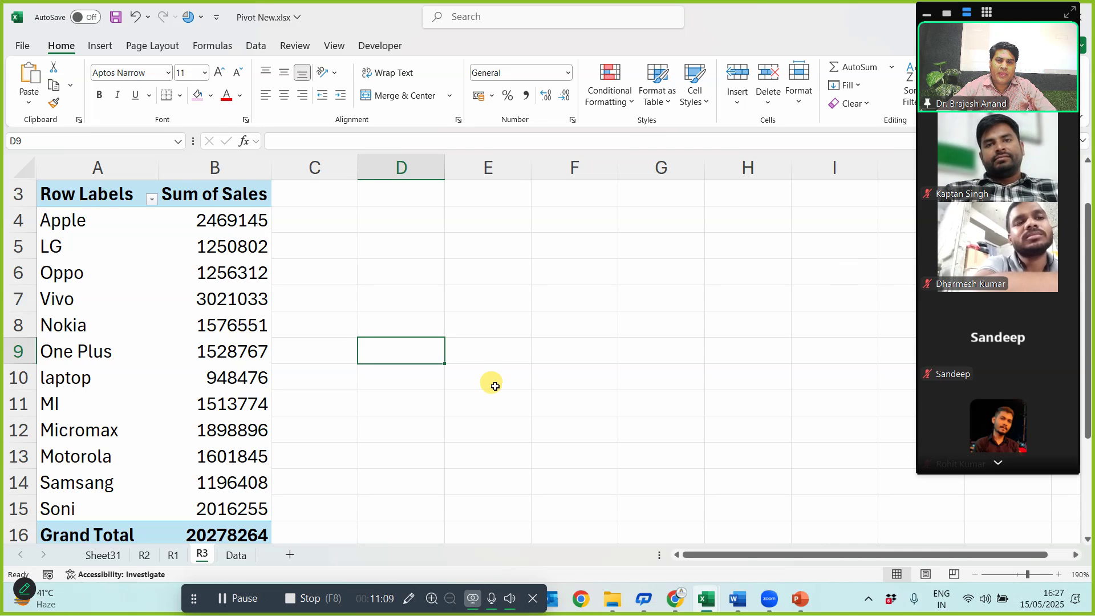
left_click(236, 555)
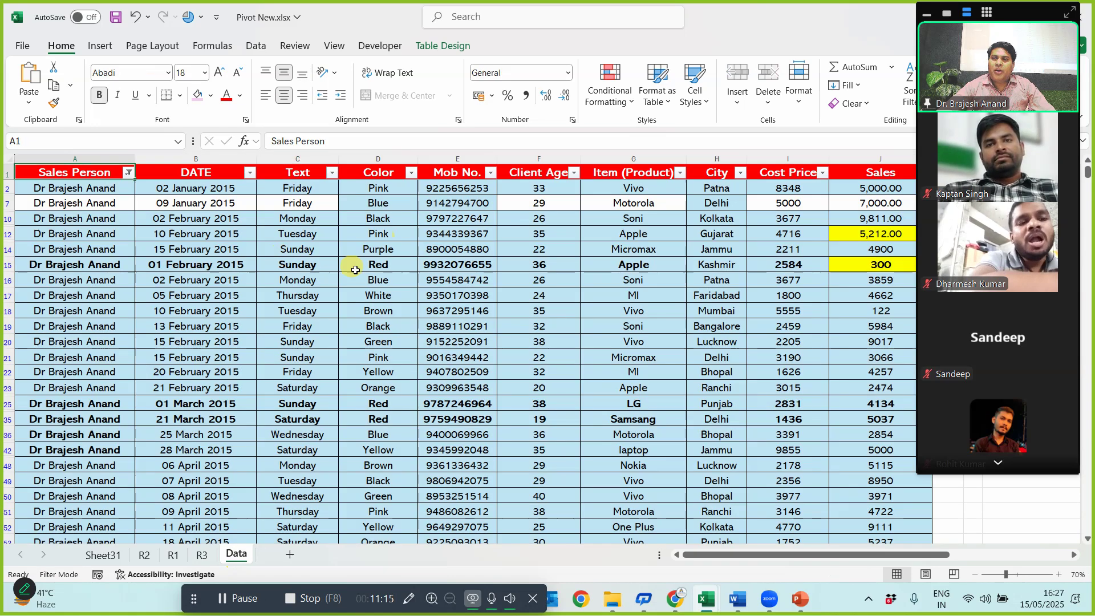
- Remove the filter from the Data sheet's table, select the whole table and insert a PivotTable from it on a new worksheet
key("ctrl+shift+l")
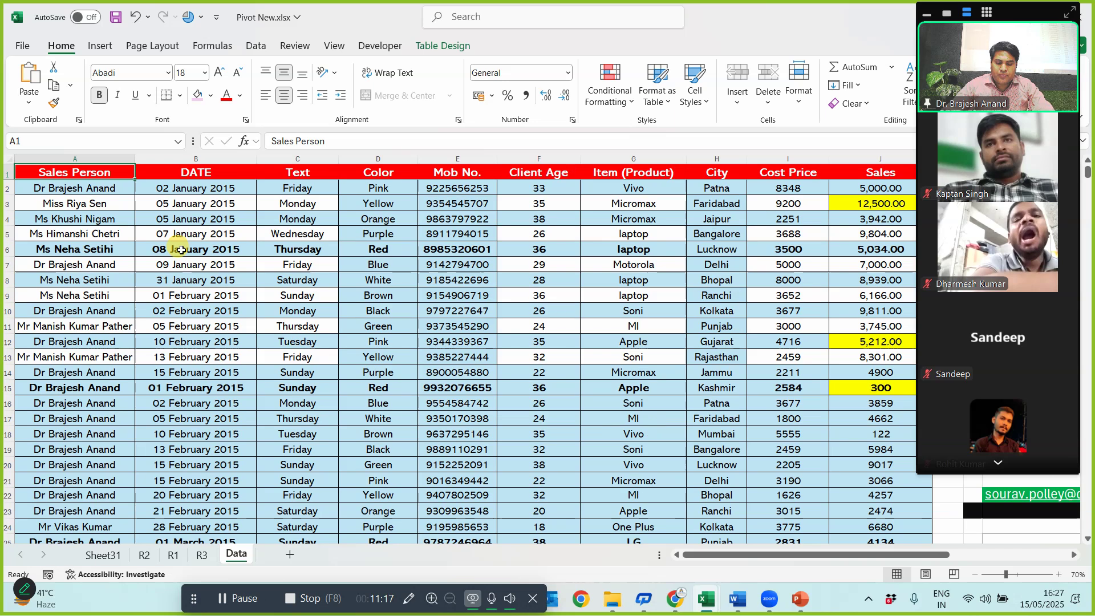
key("ctrl+shift+End")
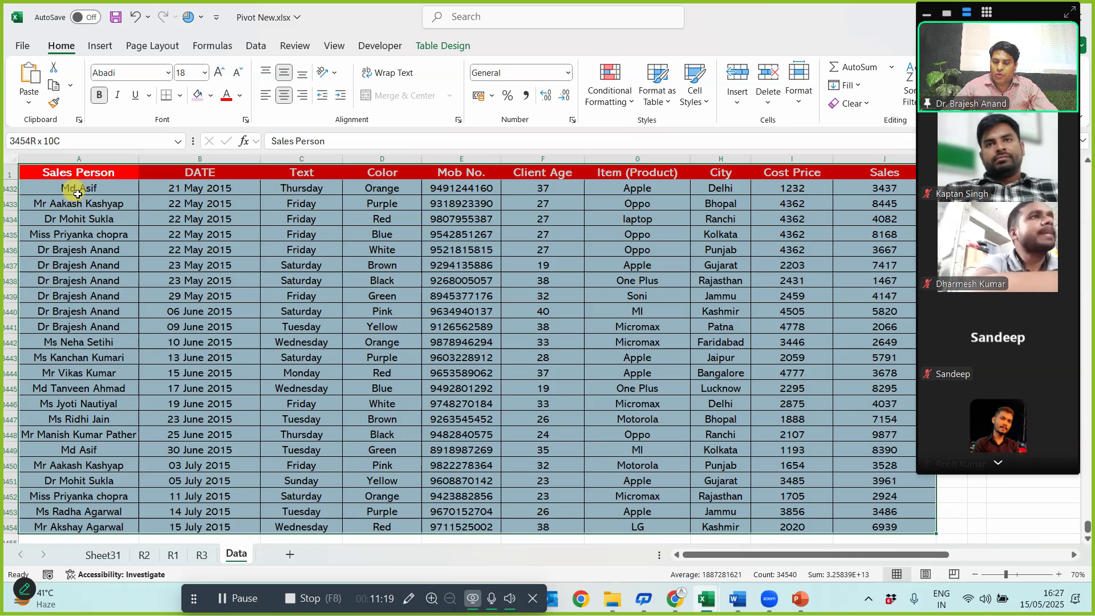
left_click(98, 50)
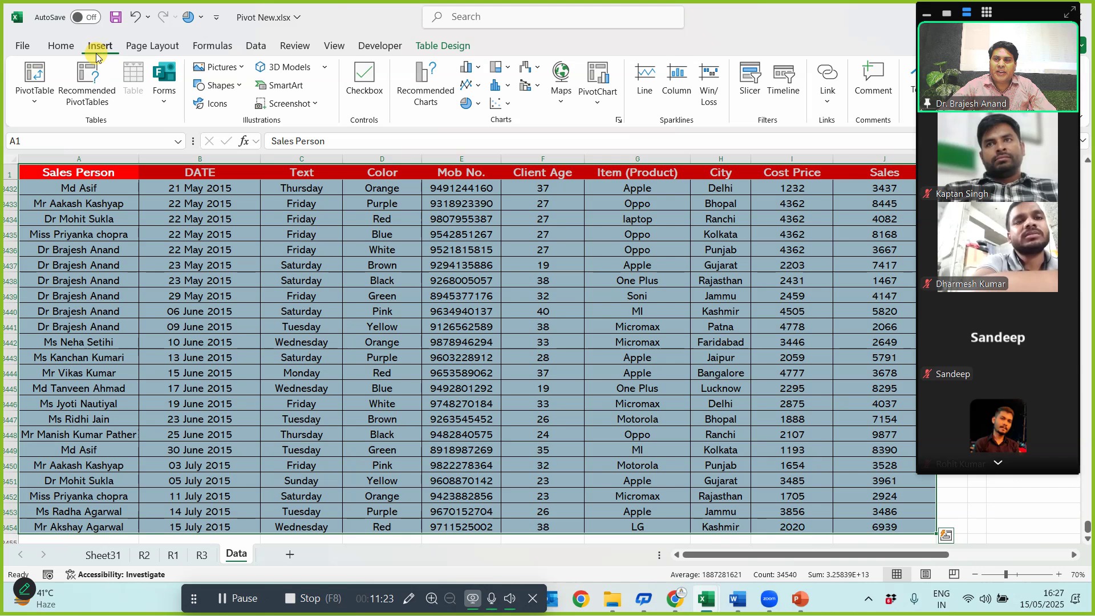
left_click(41, 86)
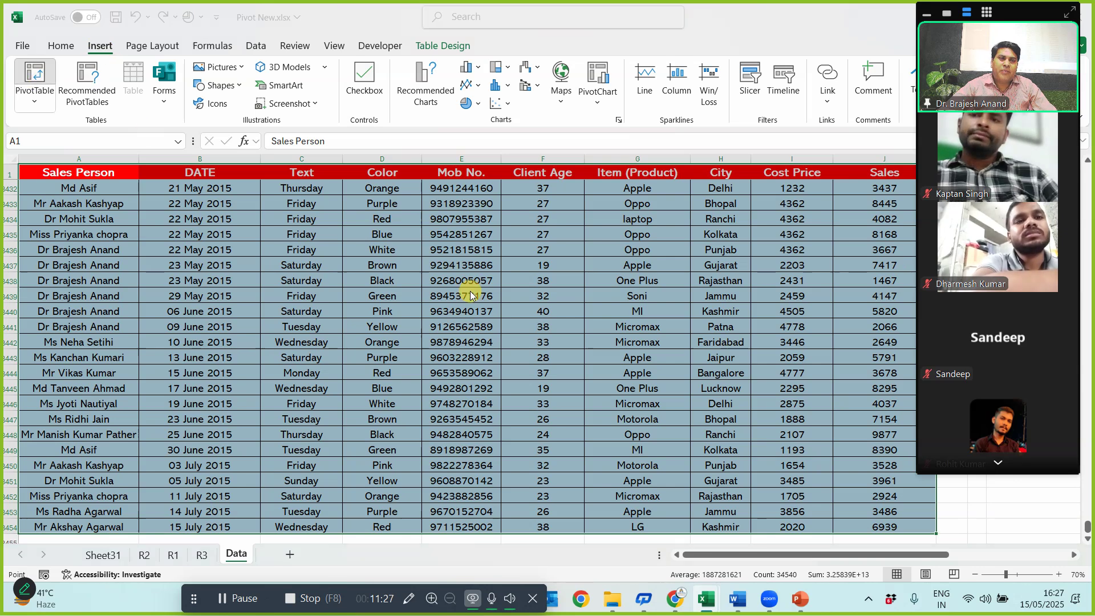
left_click(749, 453)
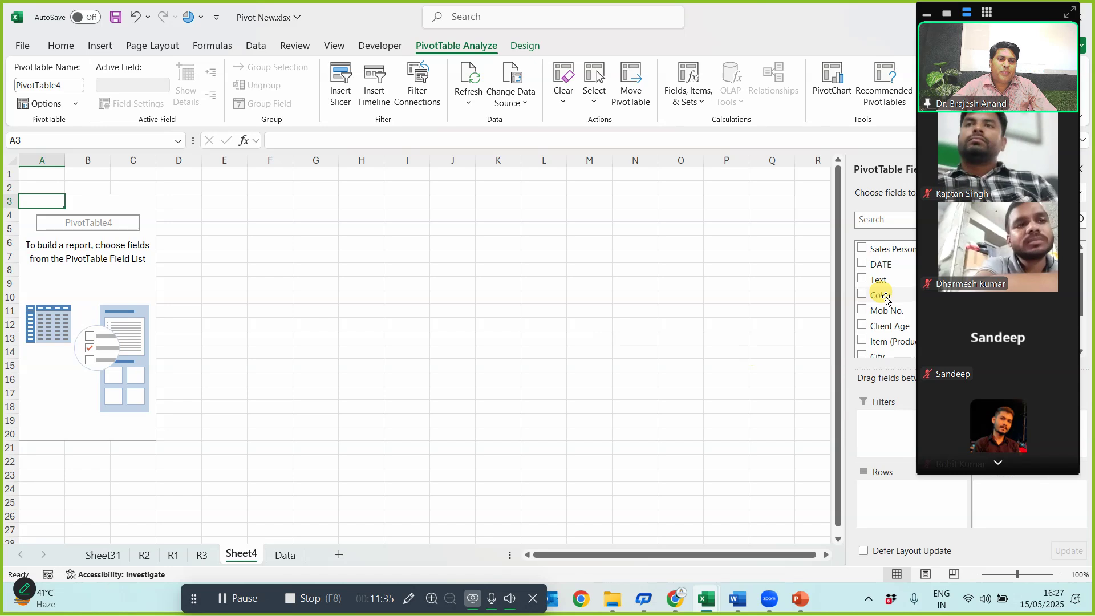
- Summarize sales by color in Sheet4's PivotTable, with Color as the row field and Sales as the summed value
left_click_drag(885, 297, 889, 496)
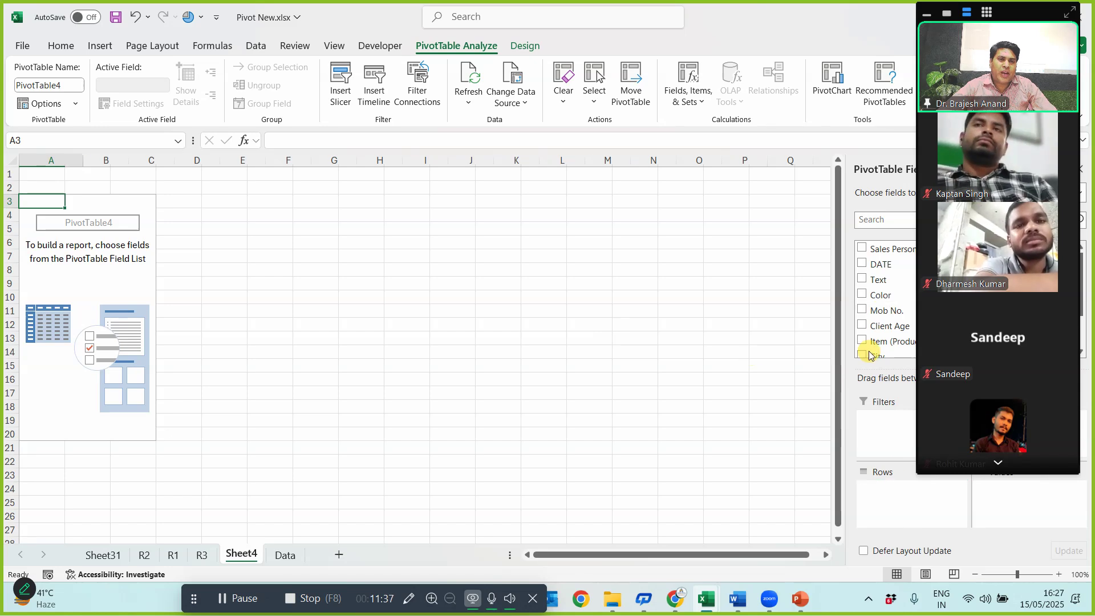
scroll(881, 333, "down", 2)
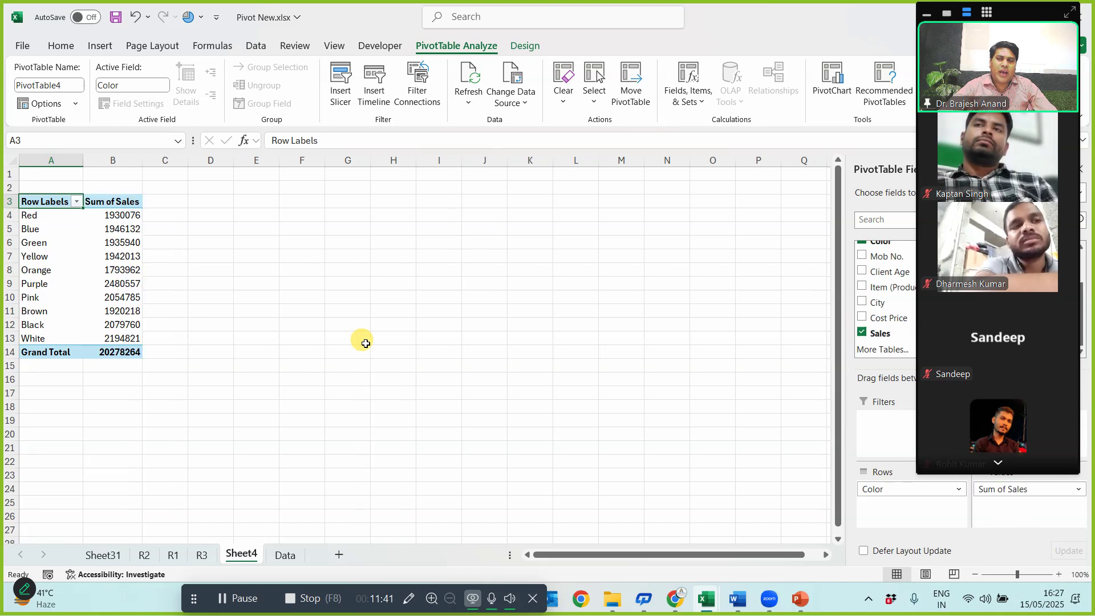
scroll(276, 325, "up", 6)
scroll(300, 327, "up", 4)
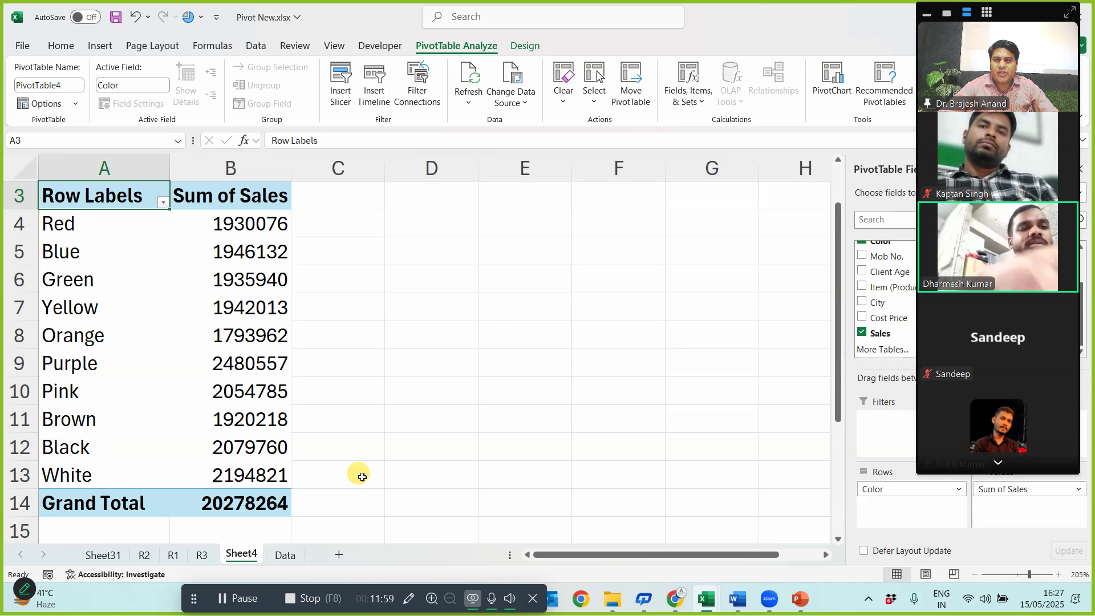
- Rename Sheet4, which holds the sales-by-color PivotTable, as R4
double_click(238, 555)
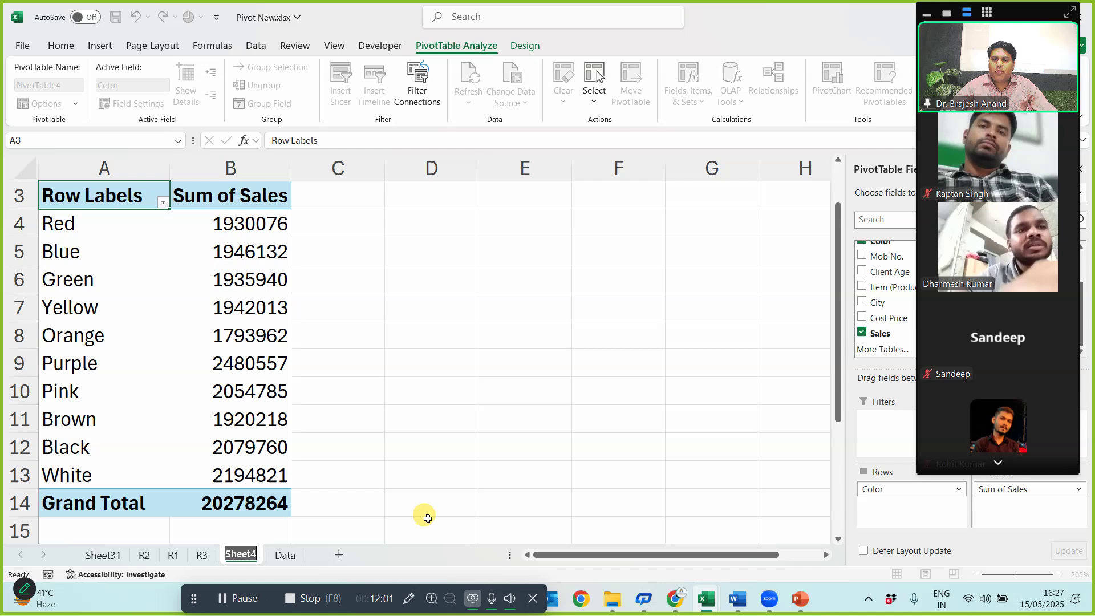
type("R4")
key("Return")
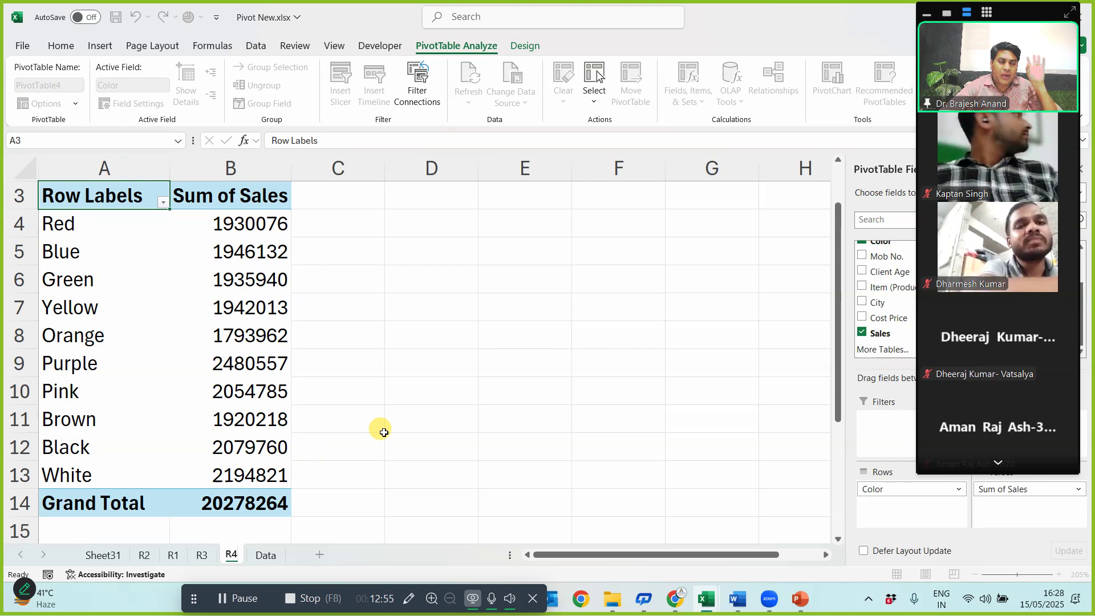
- Show only the speaker in the meeting's video panel and add Item (Product) as a report filter to R4's PivotTable
left_click(950, 13)
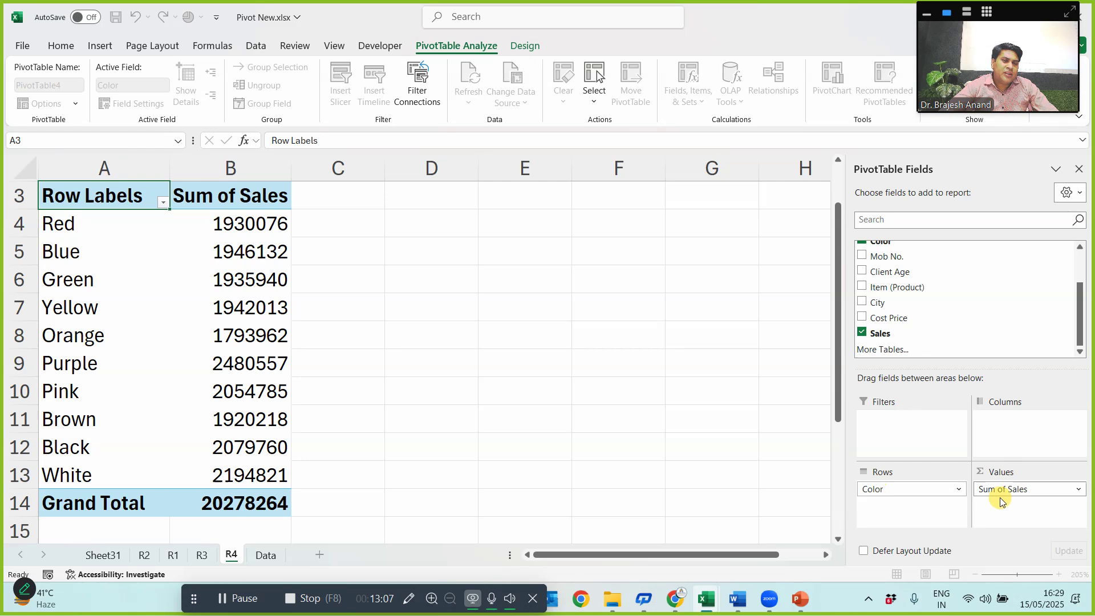
scroll(918, 310, "up", 2)
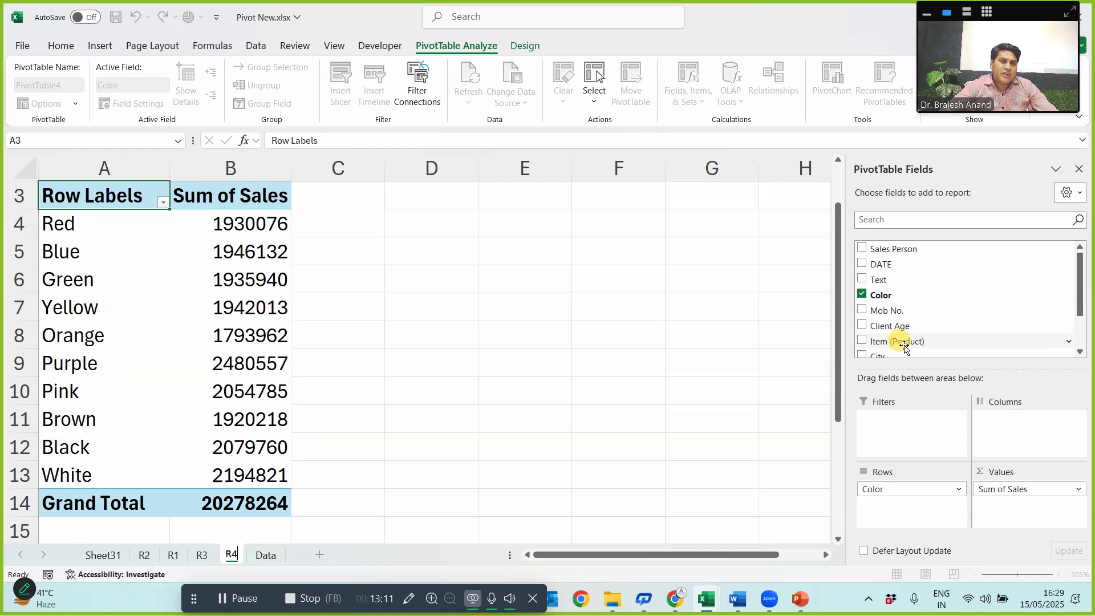
left_click_drag(907, 345, 902, 430)
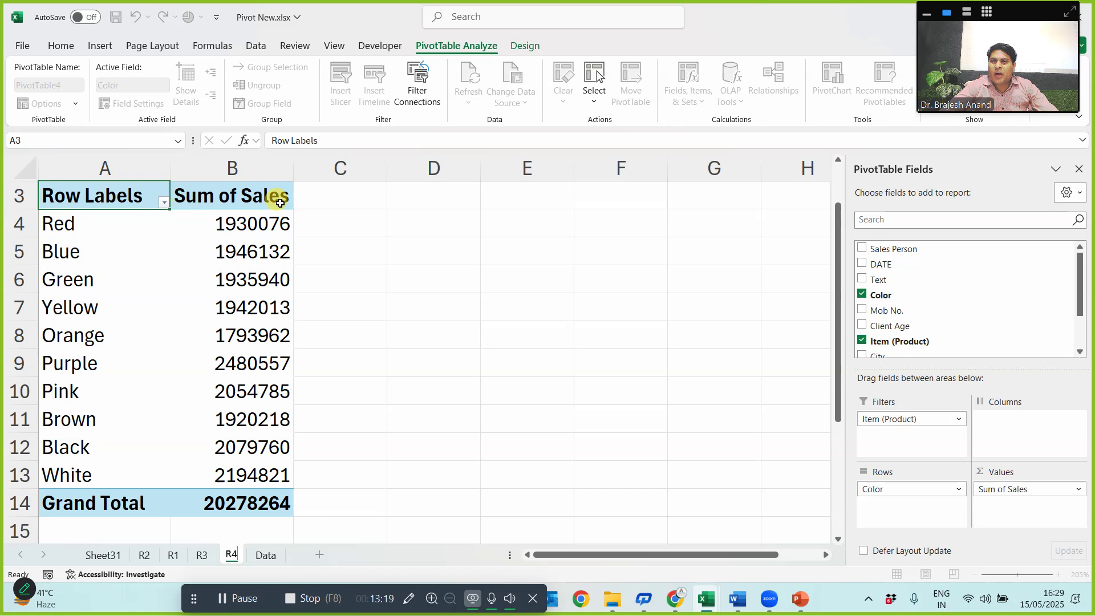
left_click(357, 245)
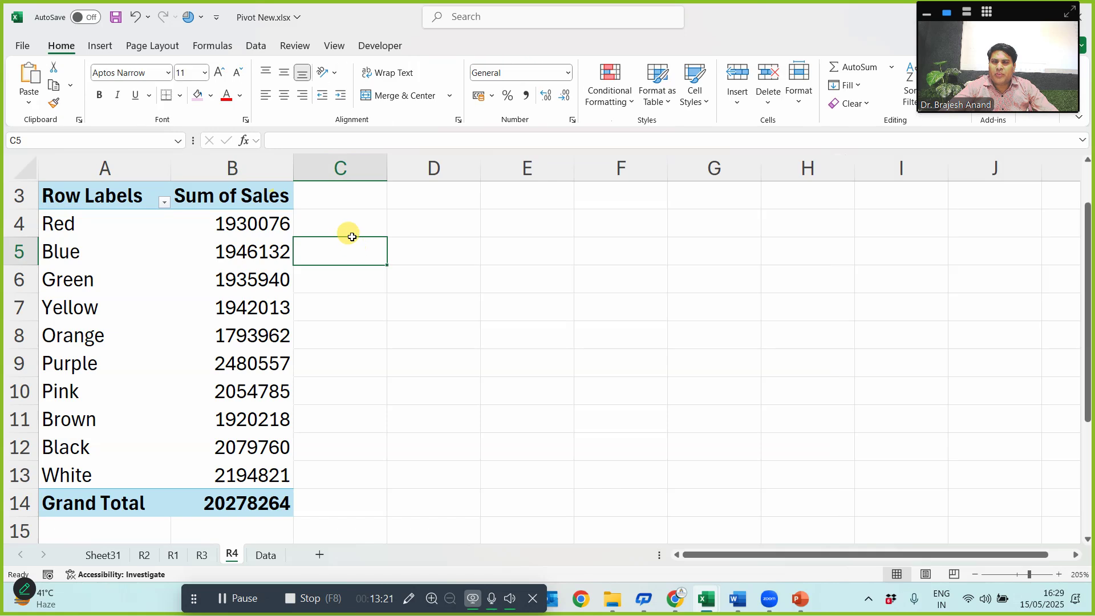
scroll(349, 231, "up", 1)
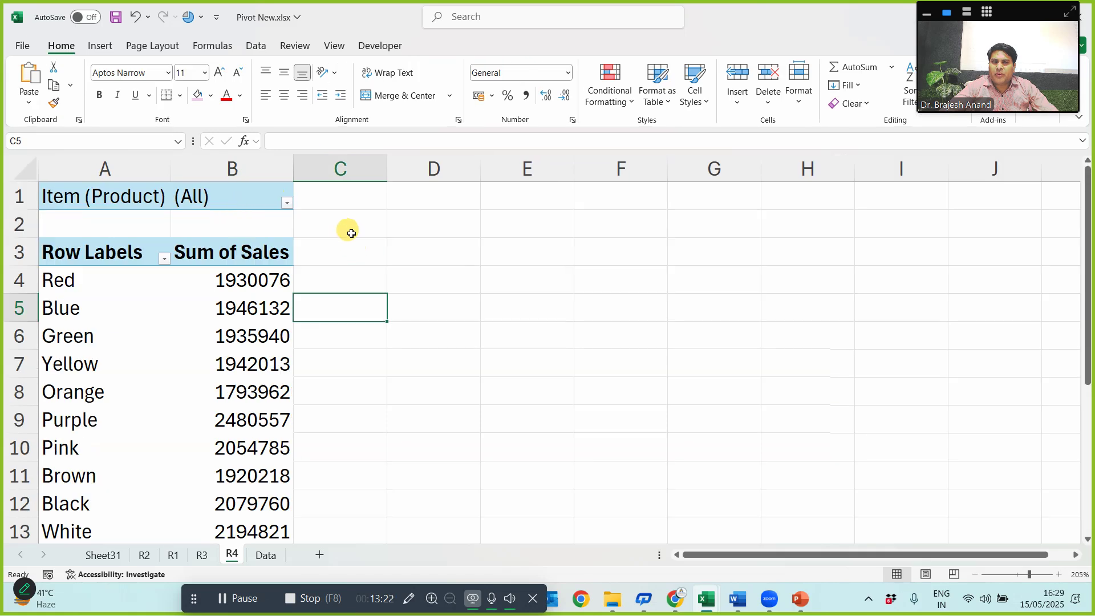
- Filter R4's sales-by-color PivotTable to the product Apple and review the whole report down to its grand total
left_click(204, 192)
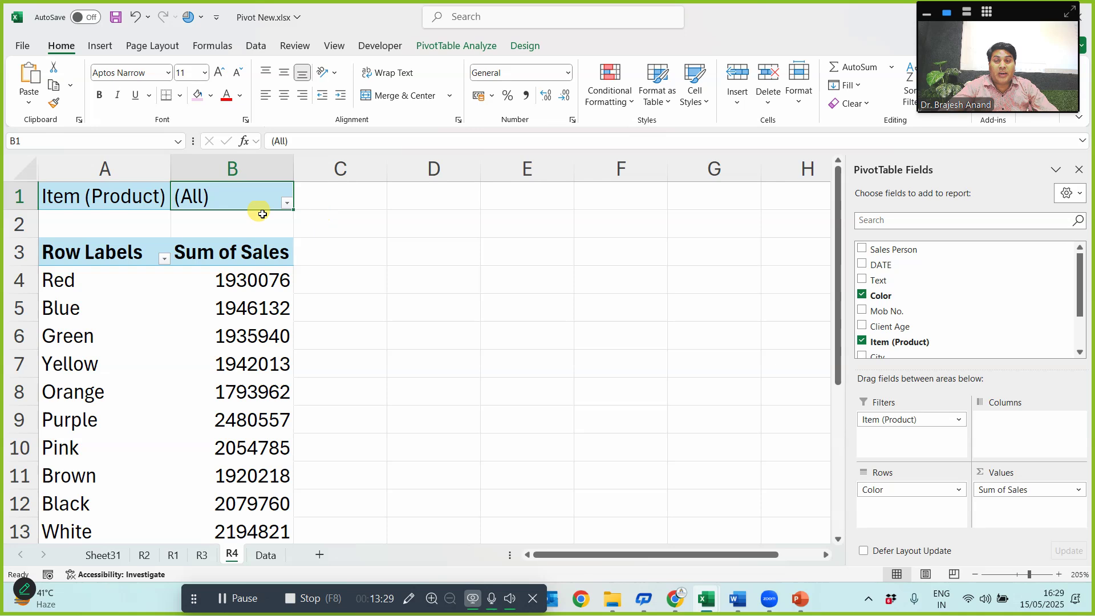
left_click(287, 204)
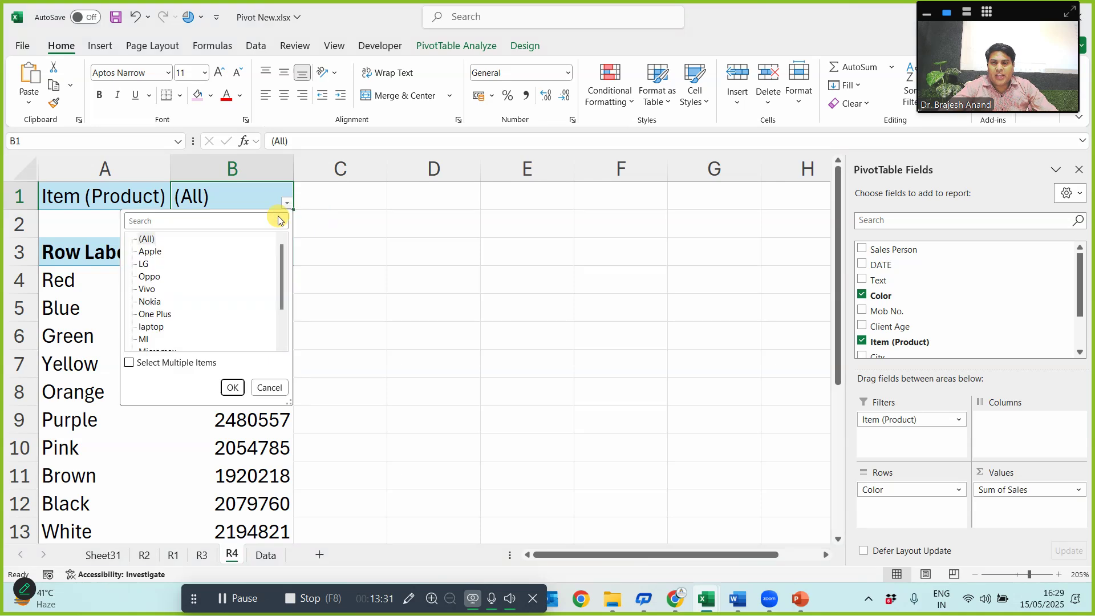
left_click(232, 387)
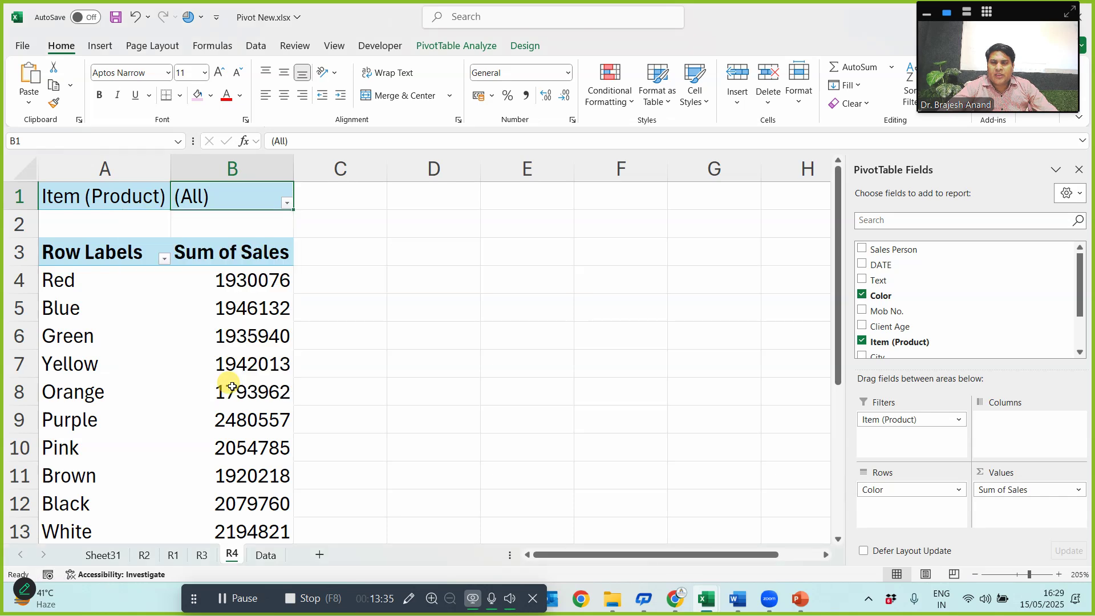
scroll(203, 320, "down", 3)
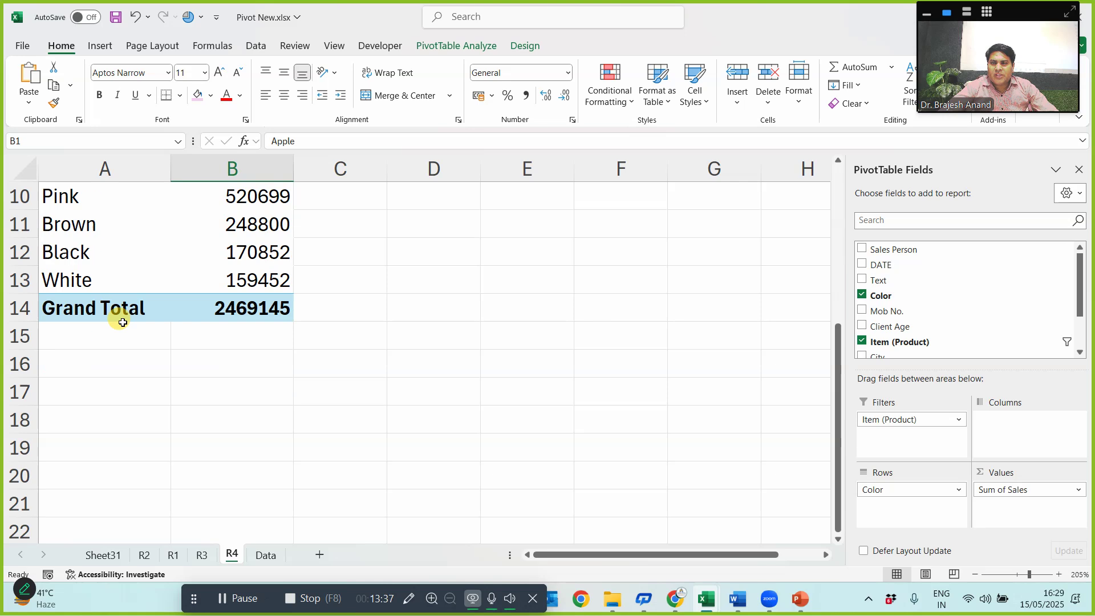
scroll(189, 323, "up", 3)
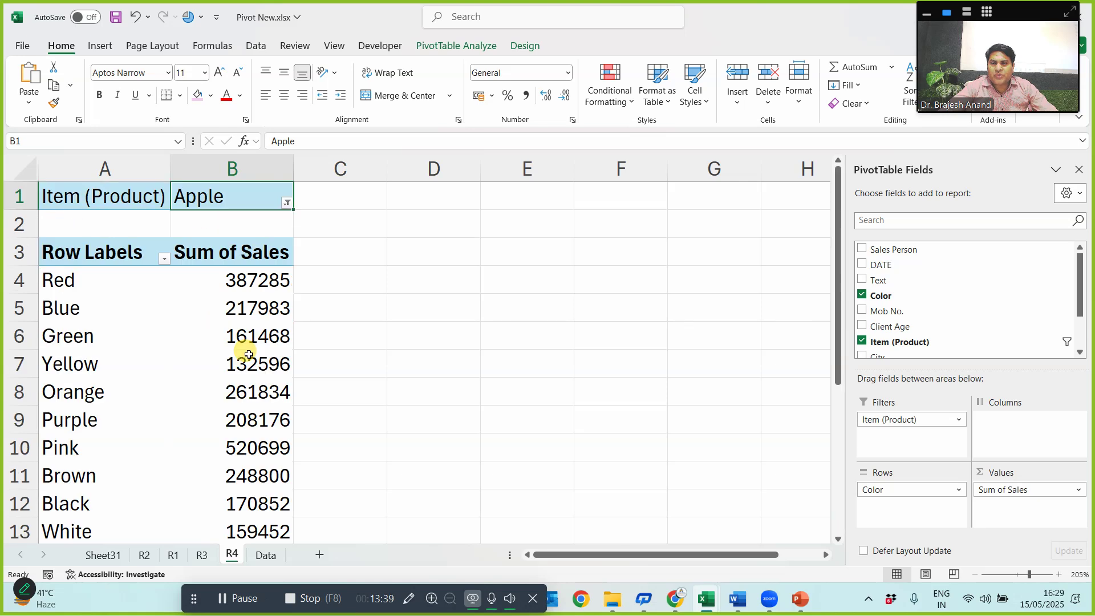
scroll(188, 345, "down", 3)
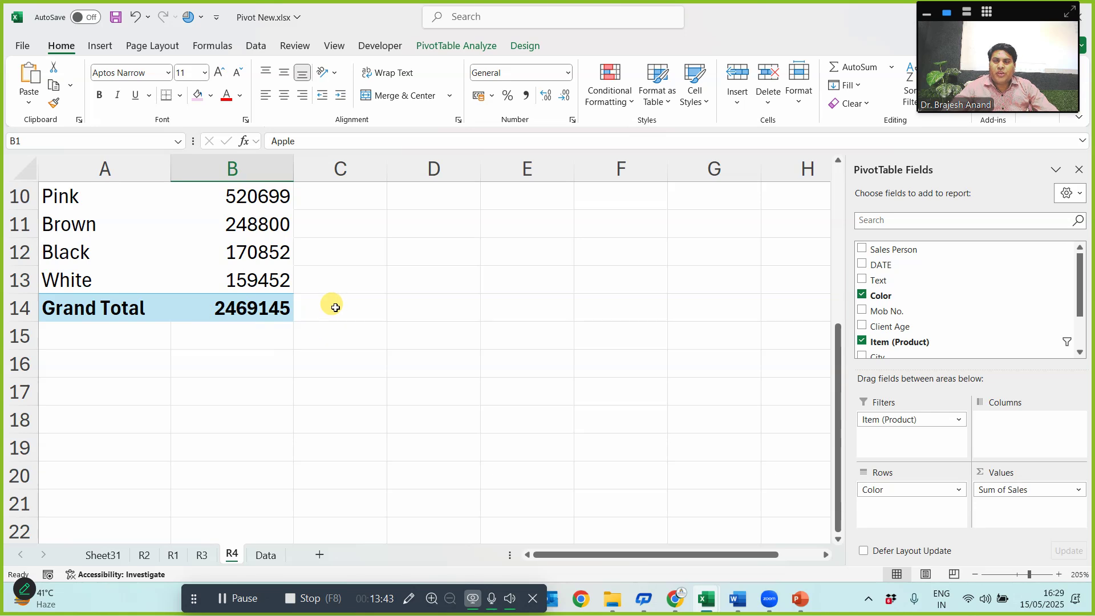
scroll(336, 314, "down", 3, "ctrl")
scroll(320, 317, "up", 3)
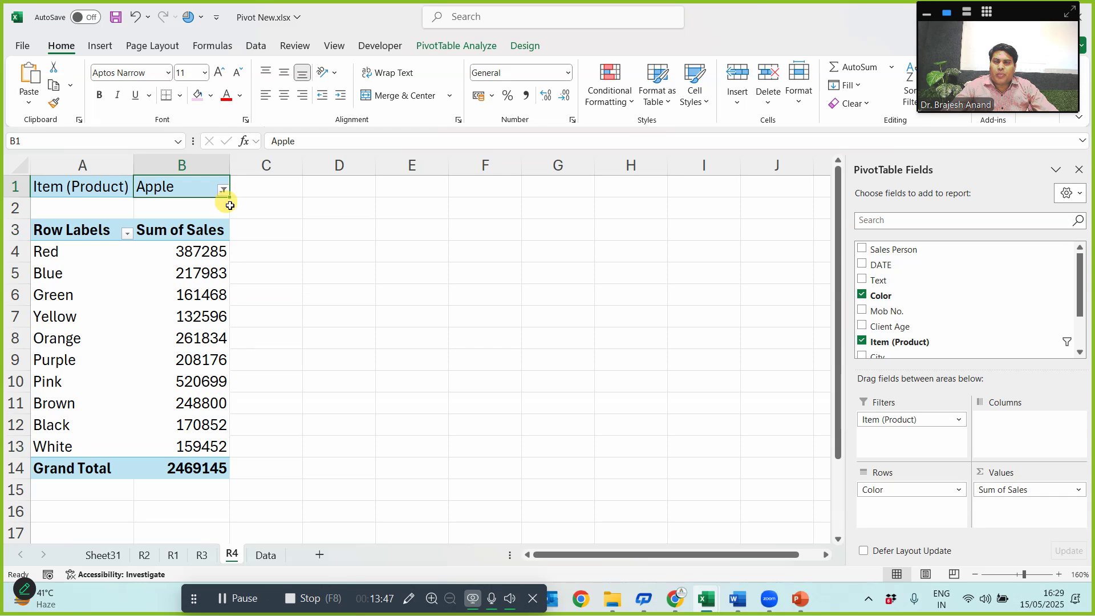
- Switch the Item (Product) report filter in R4's PivotTable to Vivo
left_click(220, 190)
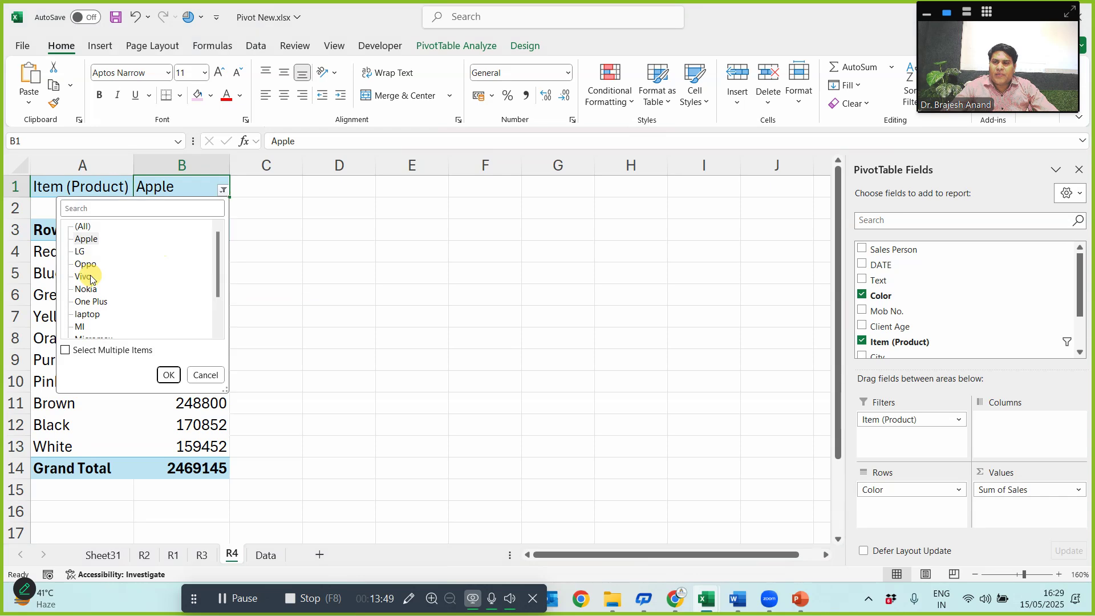
left_click(85, 276)
left_click(169, 375)
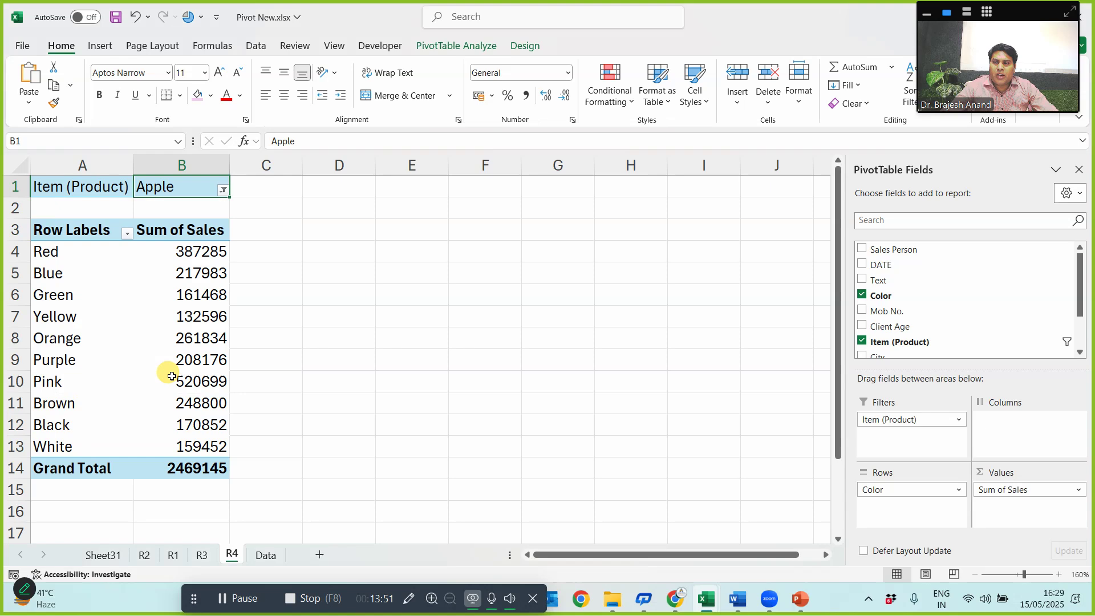
- Set the Item (Product) report filter in R4's PivotTable to LG
left_click(220, 190)
left_click(80, 252)
left_click(166, 374)
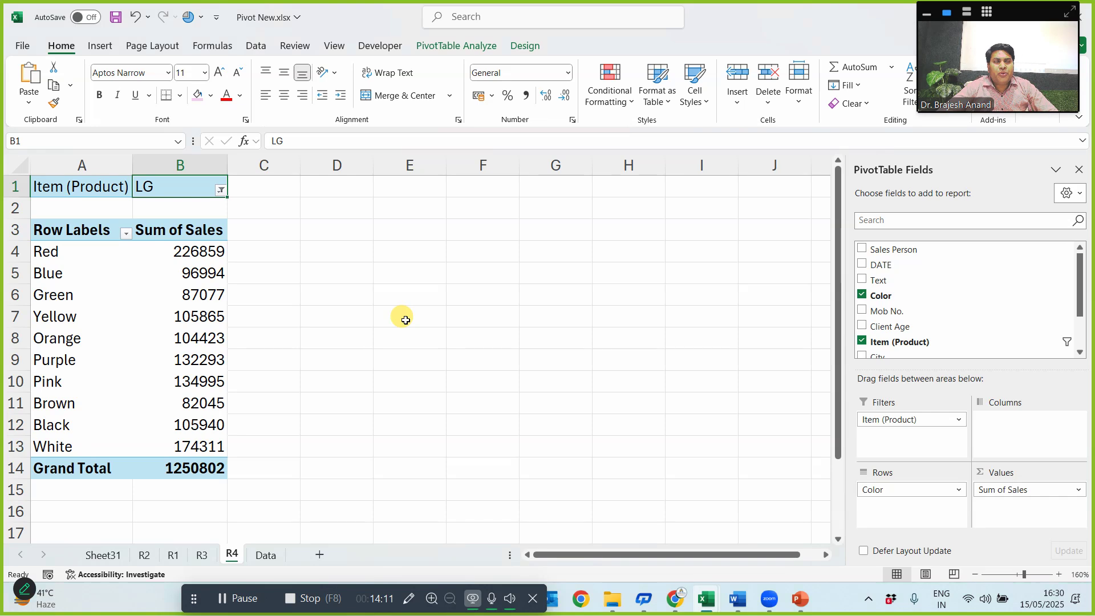
- Add Sales Person as a report filter to the sales-by-city PivotTable on sheet R2
left_click(143, 555)
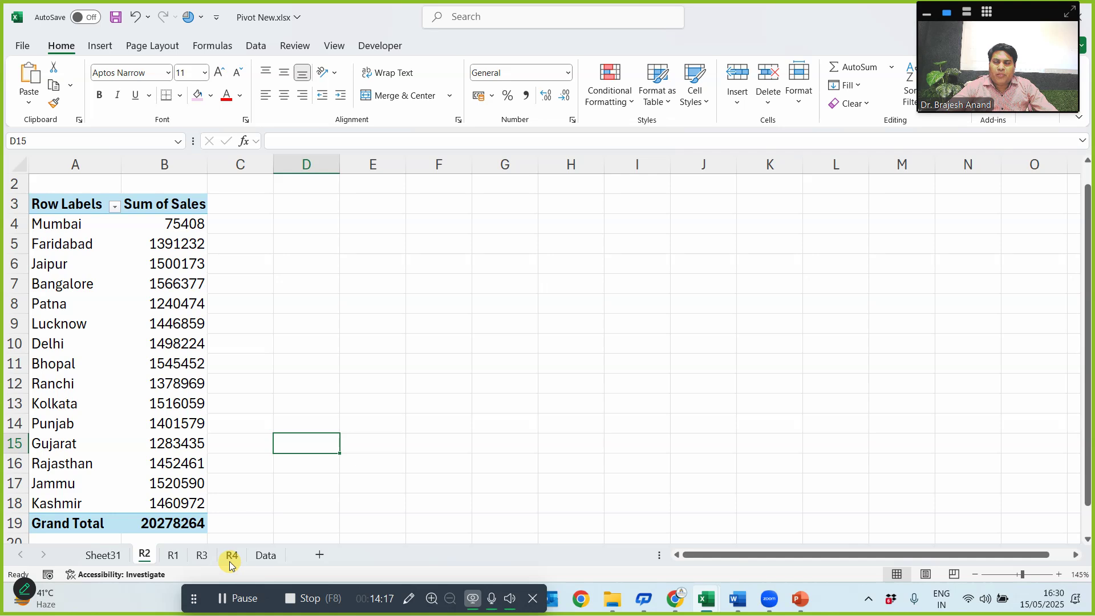
left_click(81, 319)
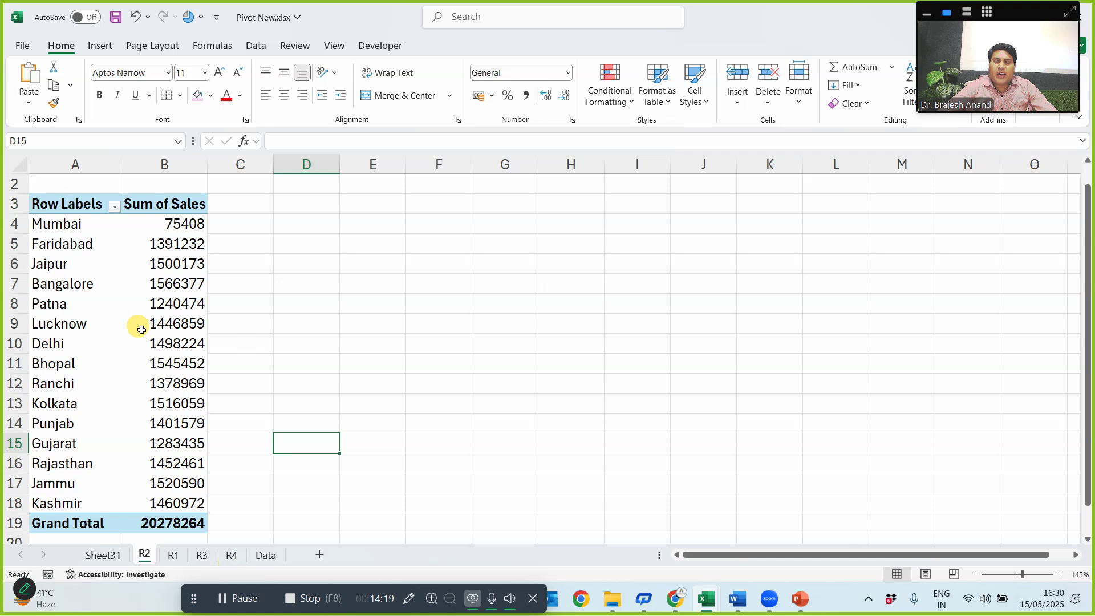
scroll(399, 320, "up", 1)
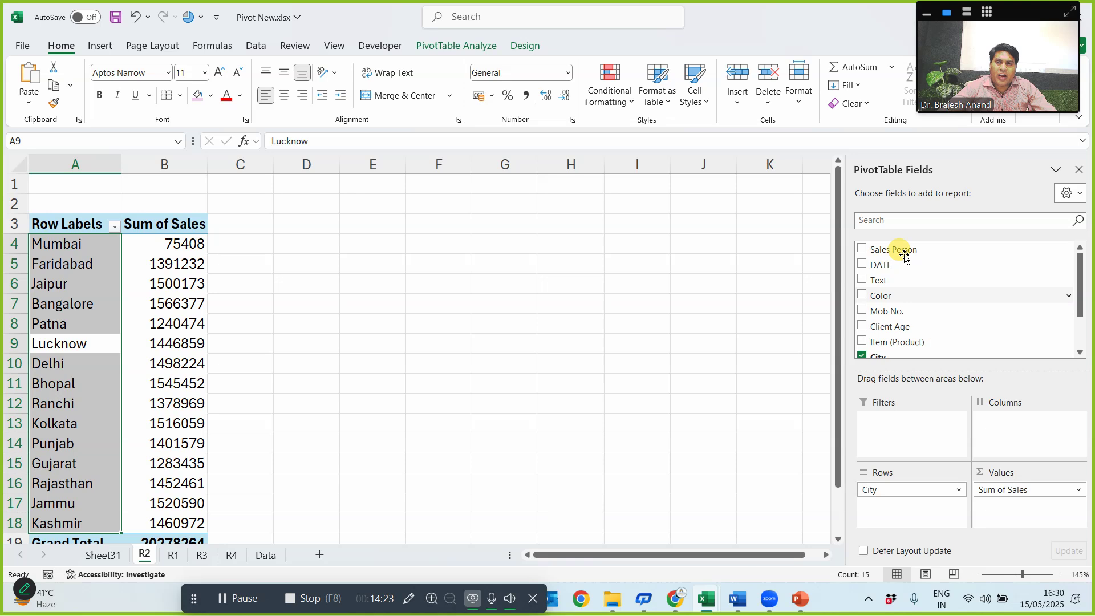
left_click_drag(900, 249, 911, 429)
- Filter R2's sales-by-city PivotTable to the second salesperson in the Sales Person filter list
left_click(202, 187)
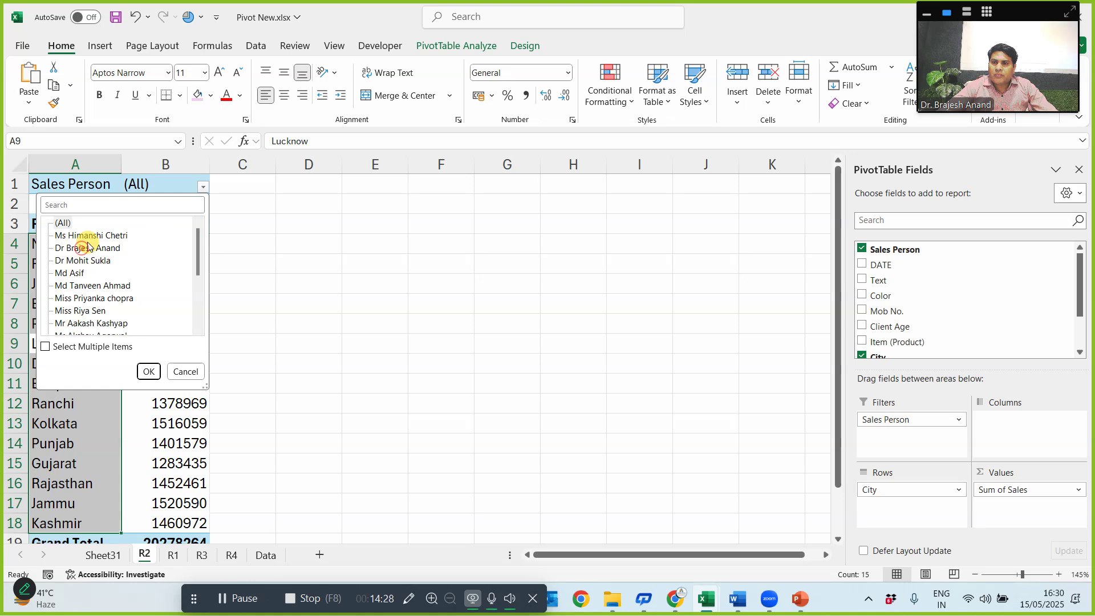
left_click(88, 247)
left_click(148, 371)
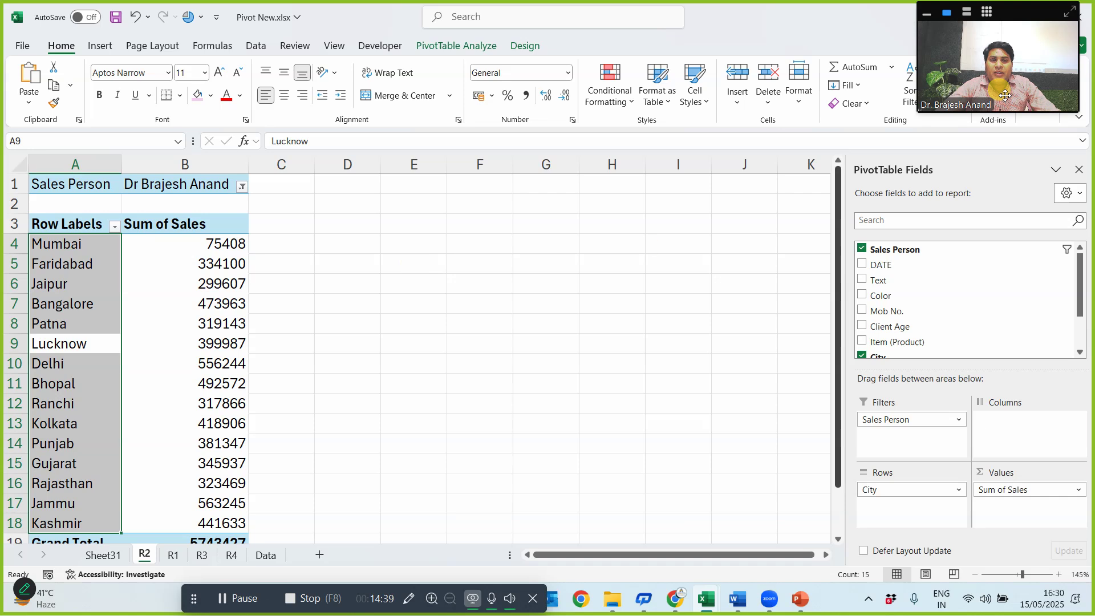
- Show several participants in the meeting's video panel and reset R2's Sales Person report filter to (All)
left_click(970, 11)
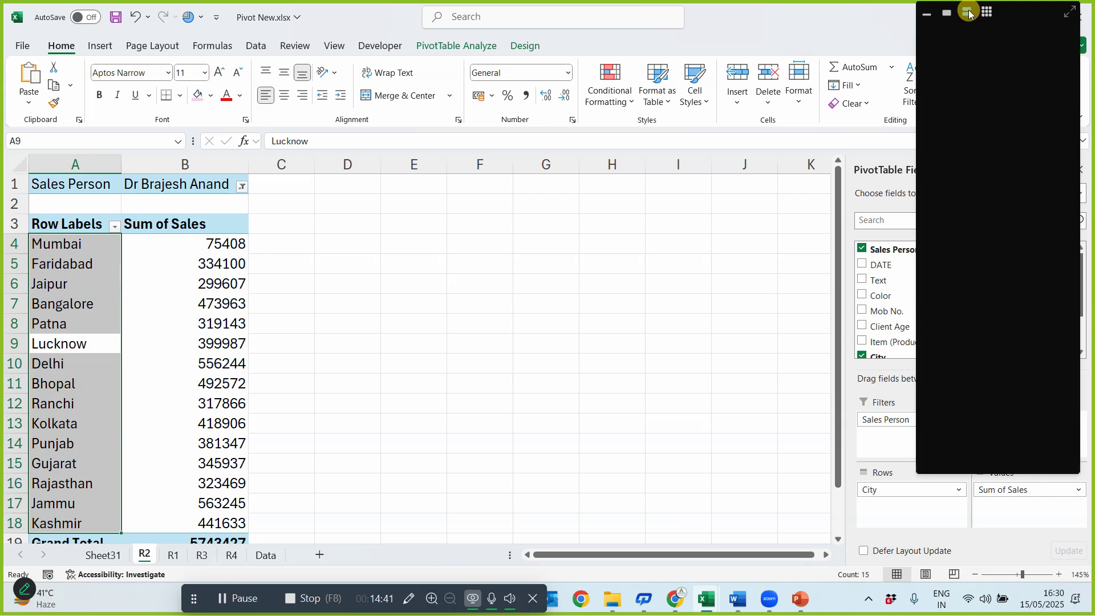
mouse_move(972, 80)
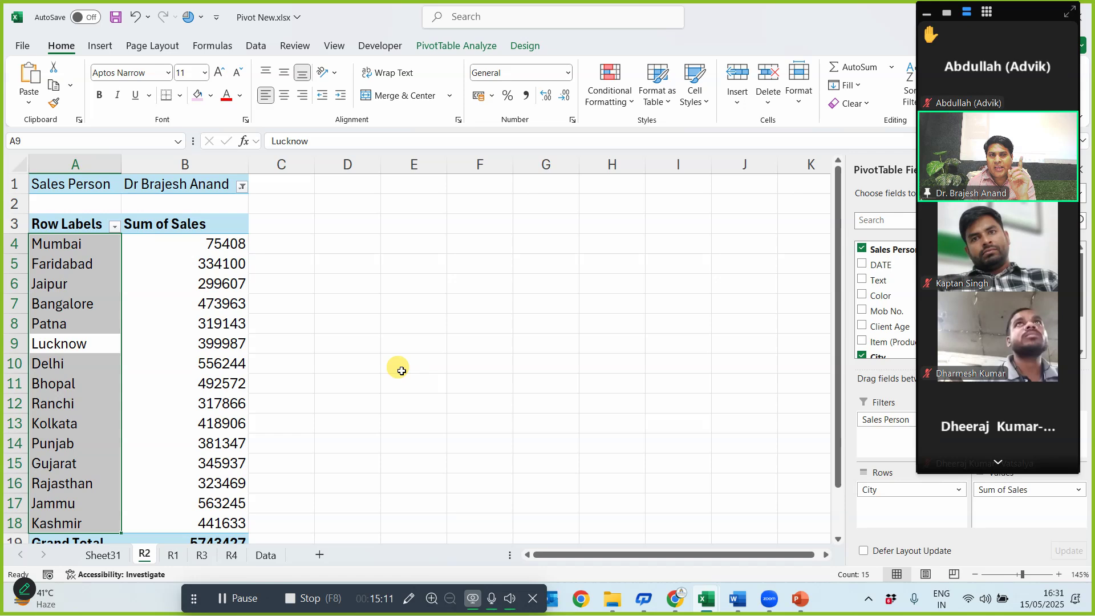
left_click(242, 187)
left_click(101, 223)
left_click(187, 372)
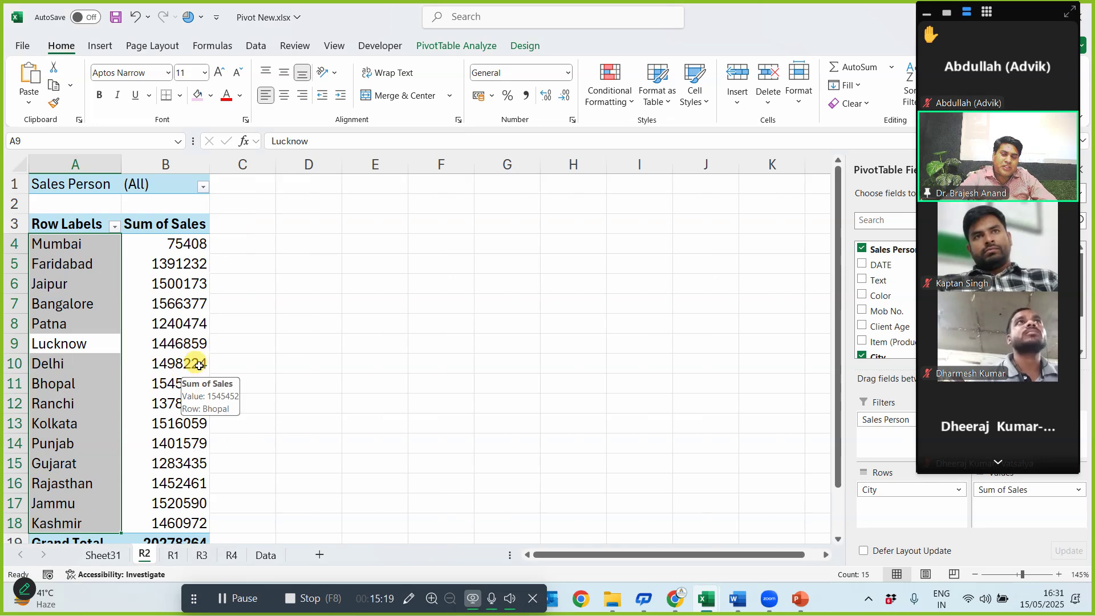
- Filter R2's sales-by-city PivotTable to the fifth salesperson in the Sales Person filter list
left_click(205, 187)
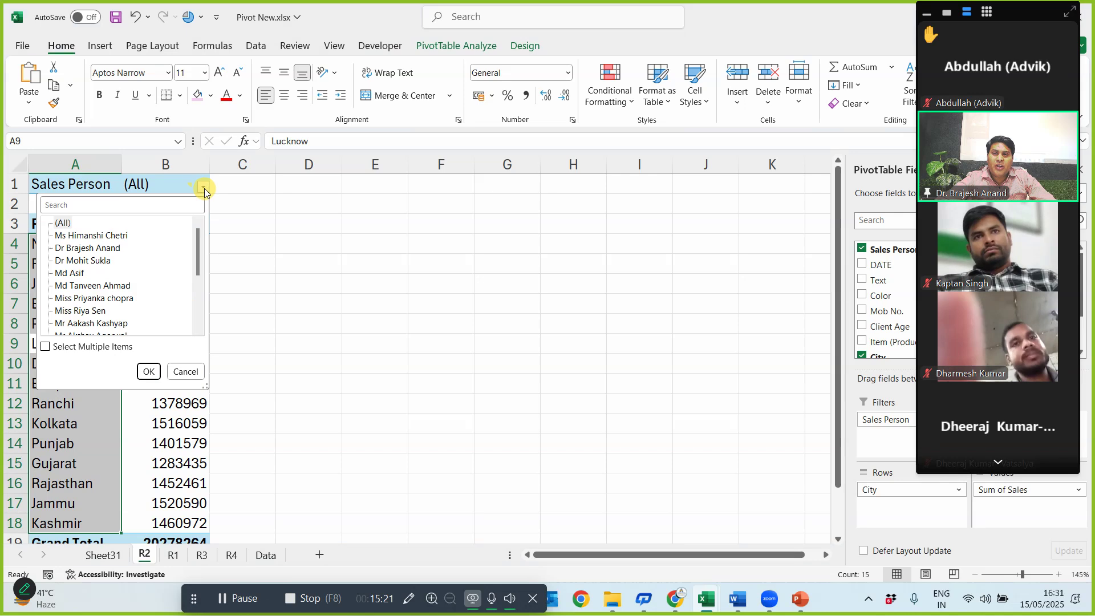
left_click(88, 286)
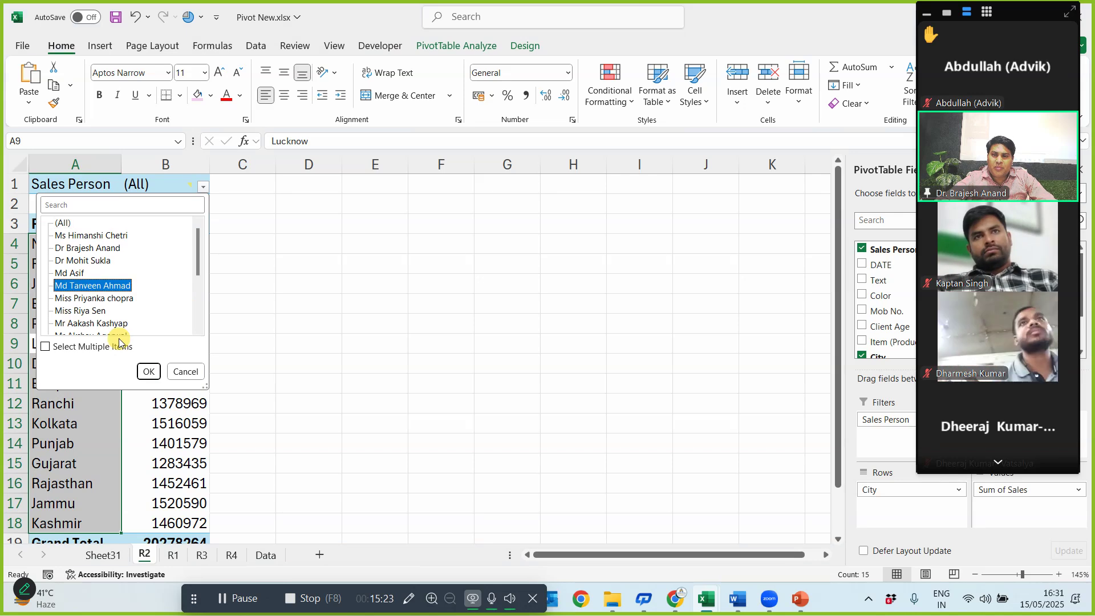
left_click(146, 369)
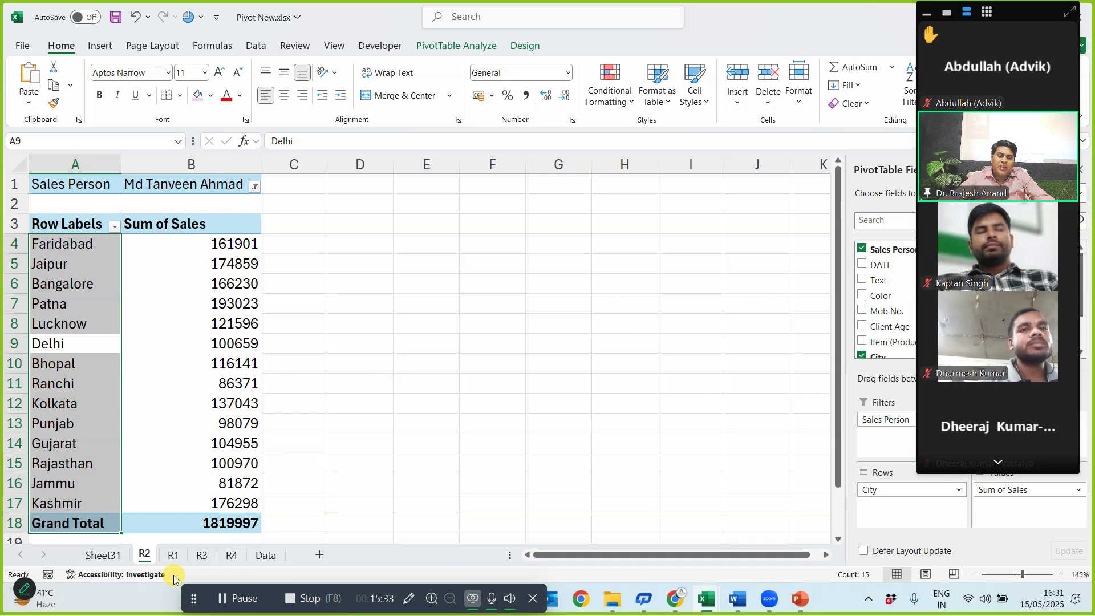
- Reorder the worksheets so that R1 comes before R2
left_click(172, 555)
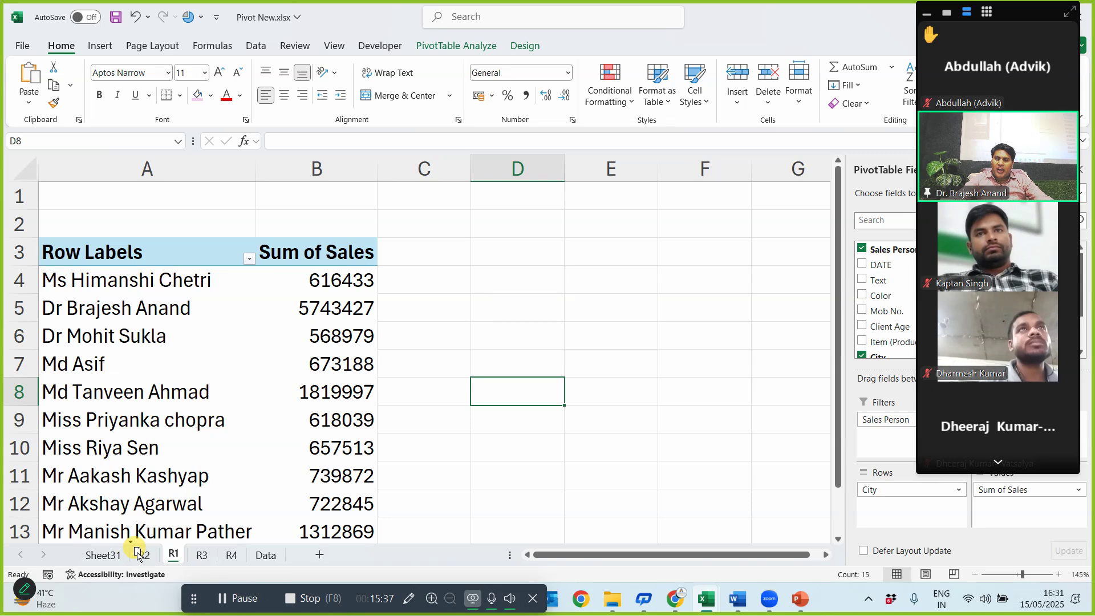
left_click_drag(138, 555, 139, 554)
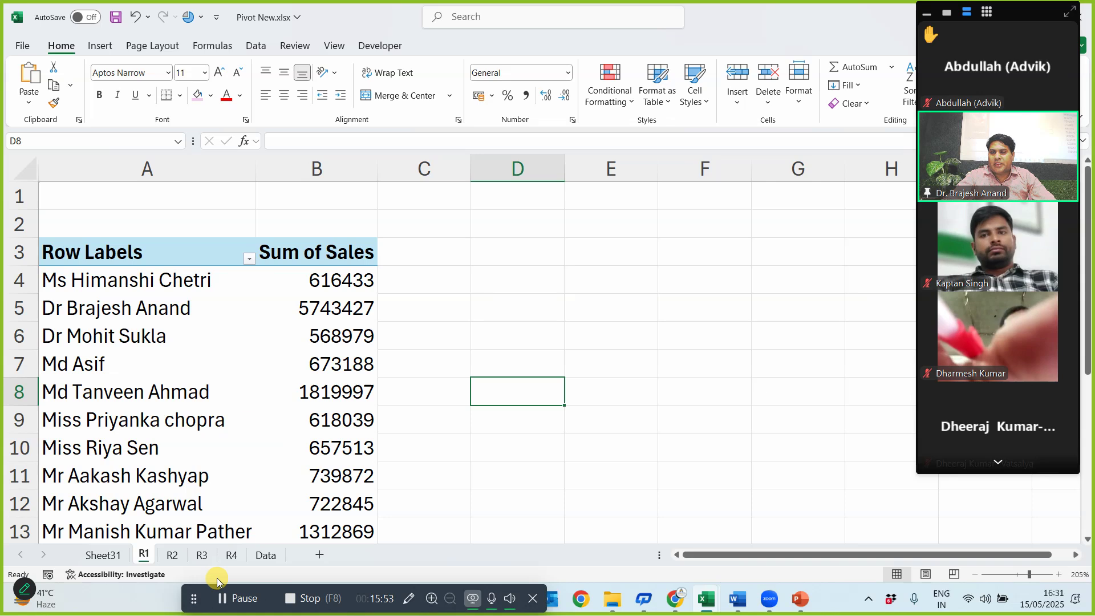
- Insert a blank PivotTable on a new worksheet from the full table on the Data sheet
left_click(261, 554)
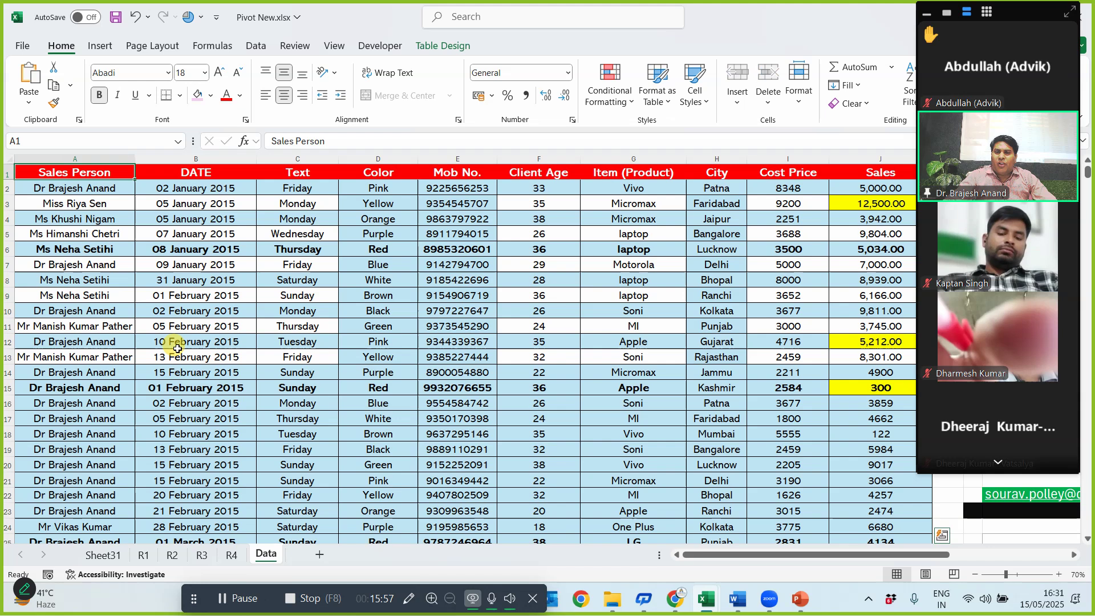
key("ctrl+shift+End")
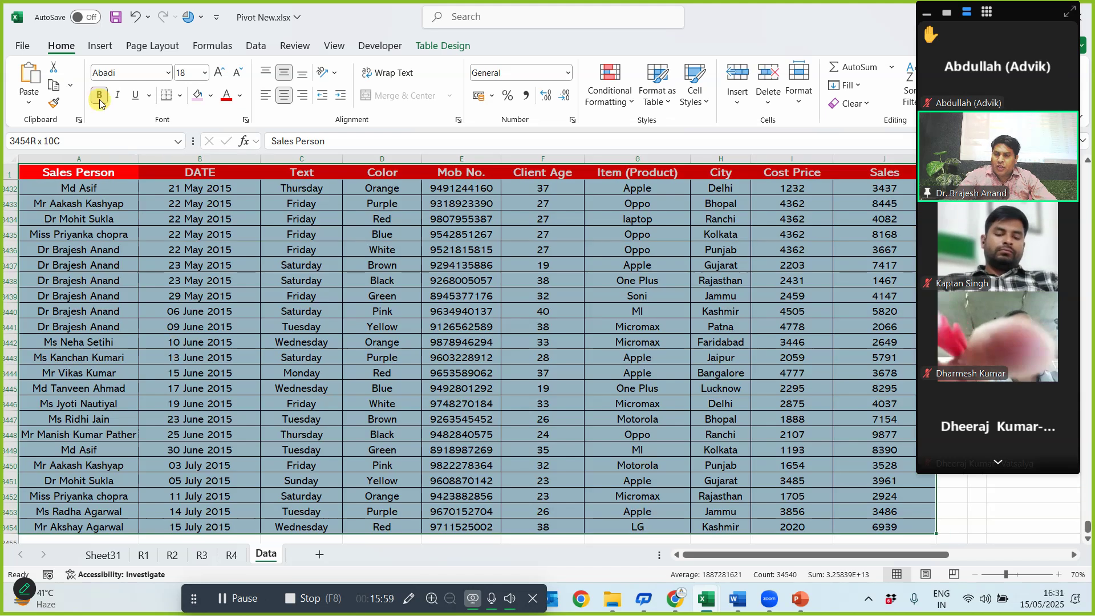
left_click(98, 45)
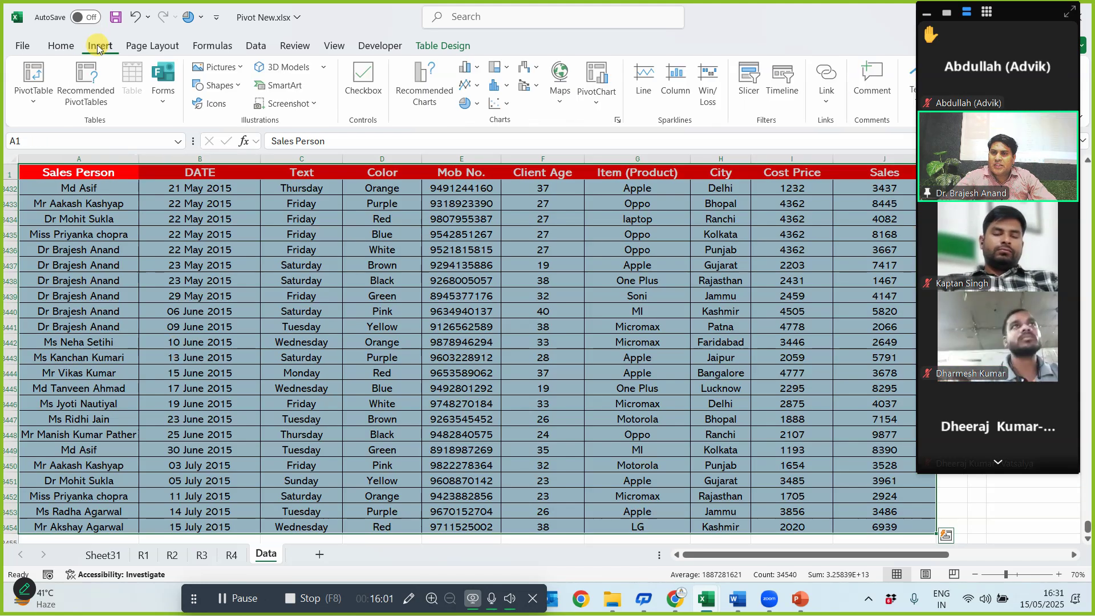
left_click(32, 80)
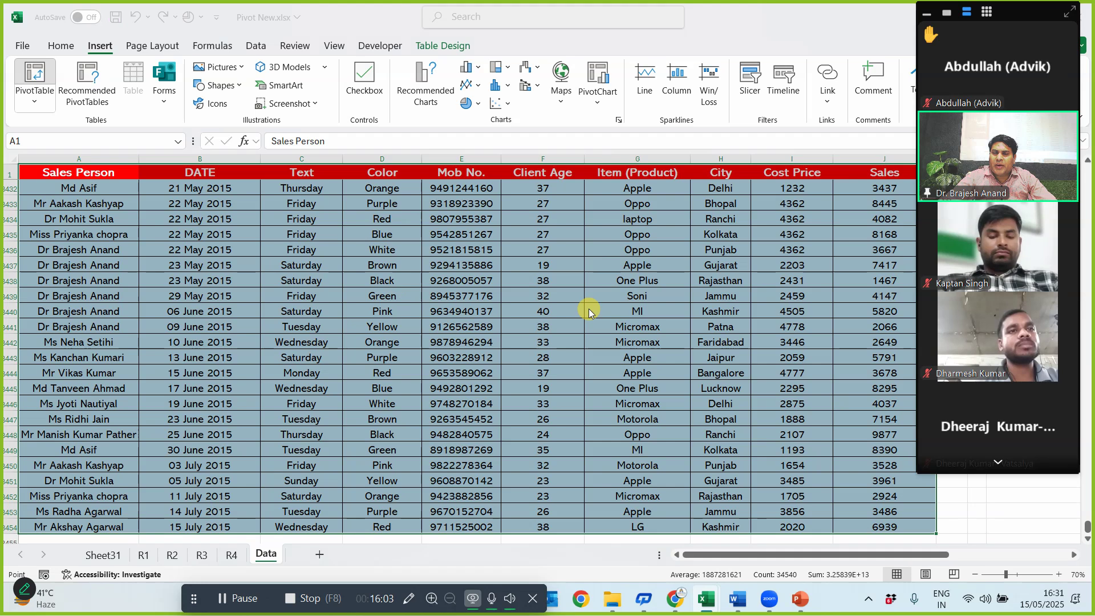
left_click(747, 454)
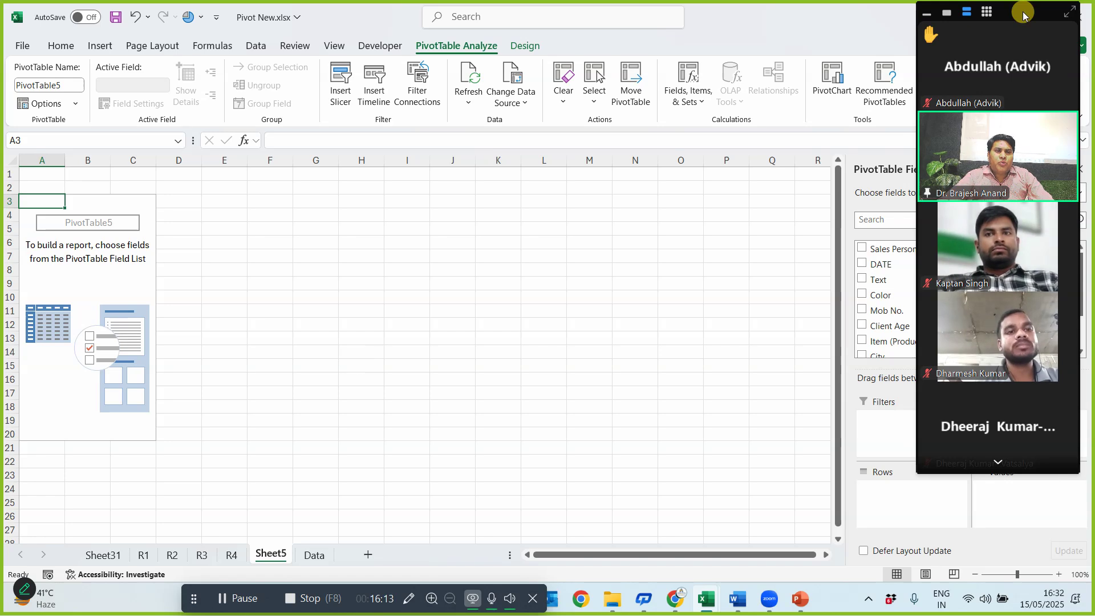
- Show only the speaker in the meeting's video panel and build the PivotTable with DATE as rows and Sales as values
left_click(946, 11)
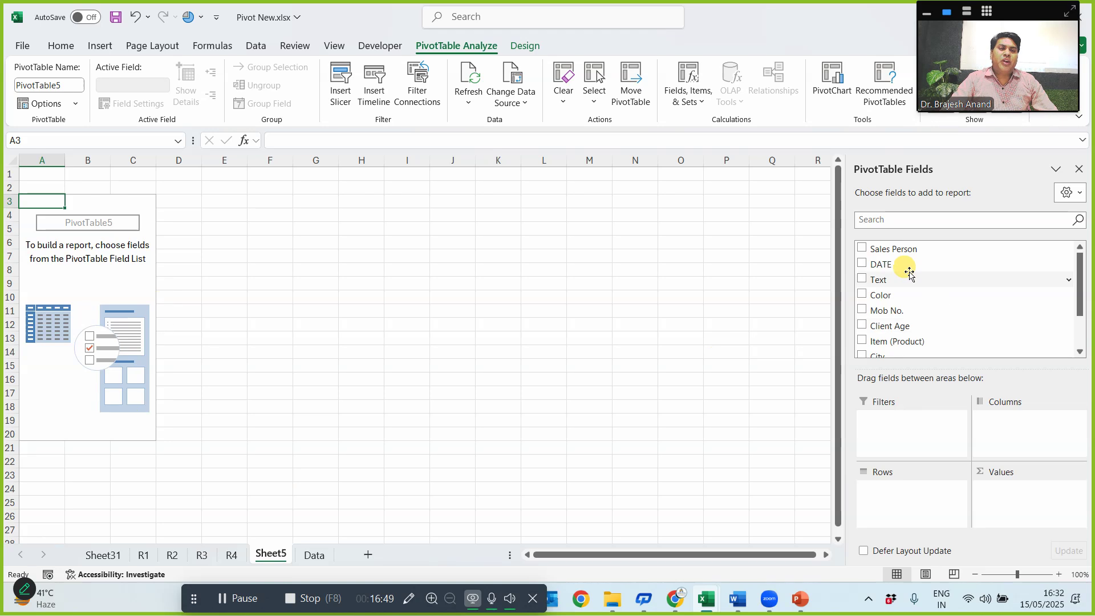
left_click_drag(894, 265, 885, 491)
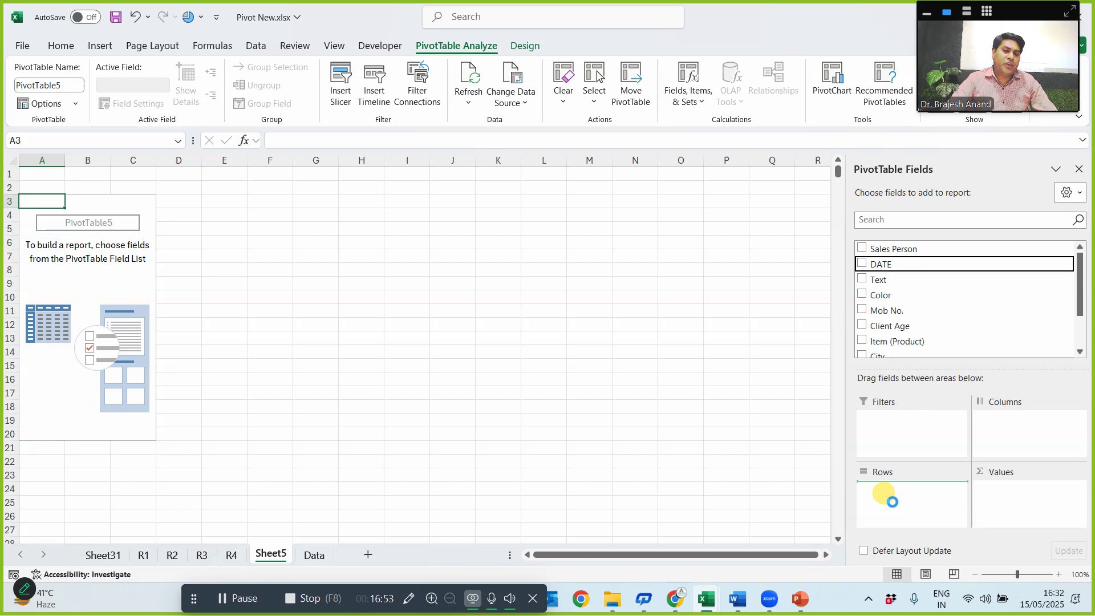
left_click_drag(891, 500, 891, 500)
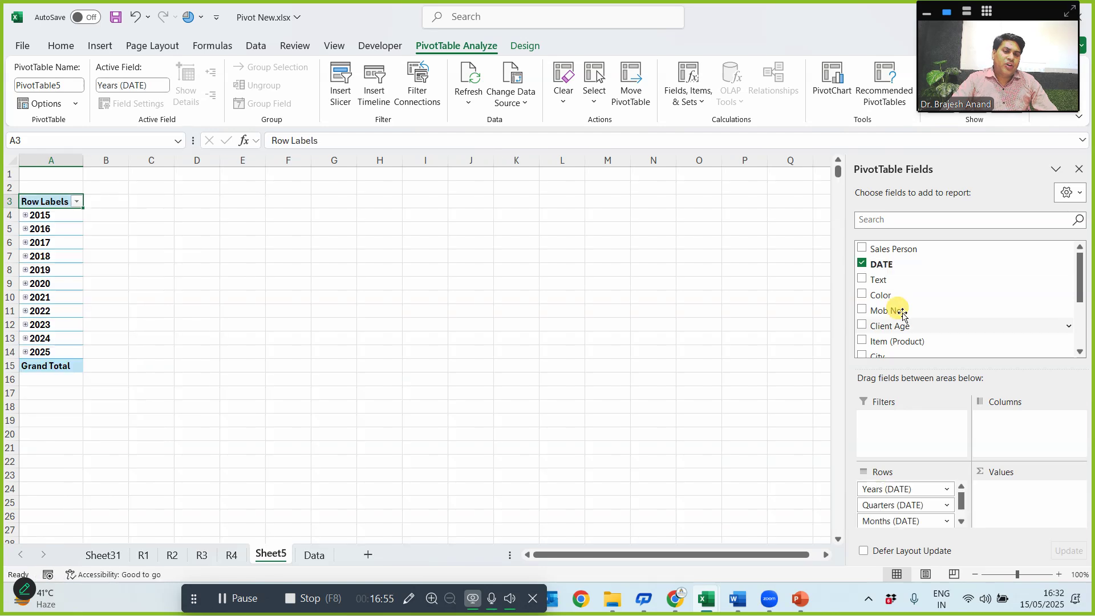
scroll(900, 321, "down", 2)
left_click_drag(882, 317, 1021, 496)
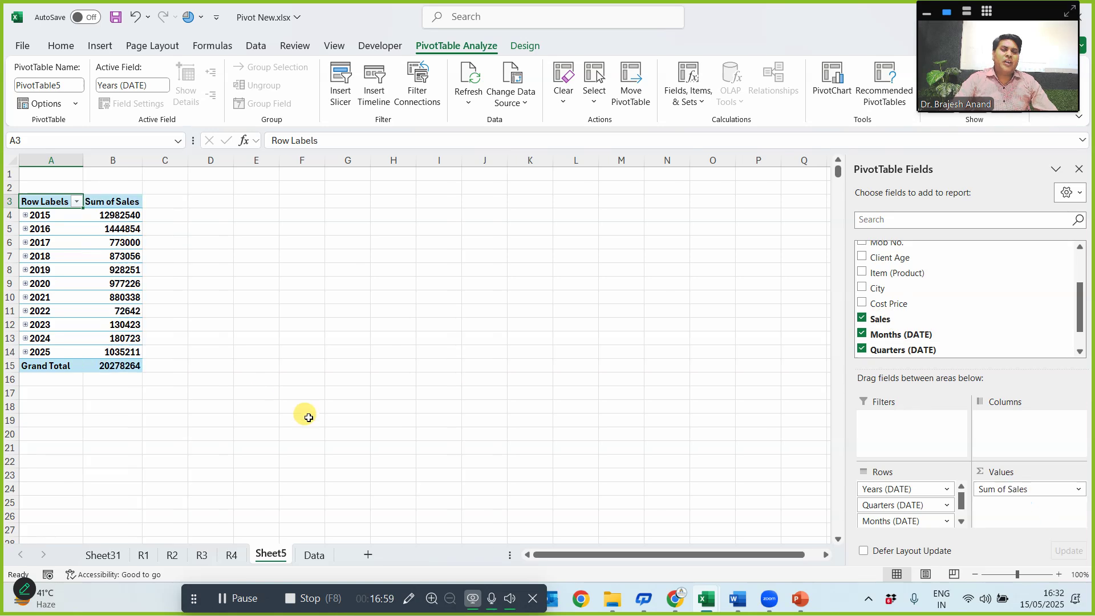
- Show several participants in the meeting's video panel and group the PivotTable's dates by Months only
scroll(264, 397, "up", 5, "ctrl")
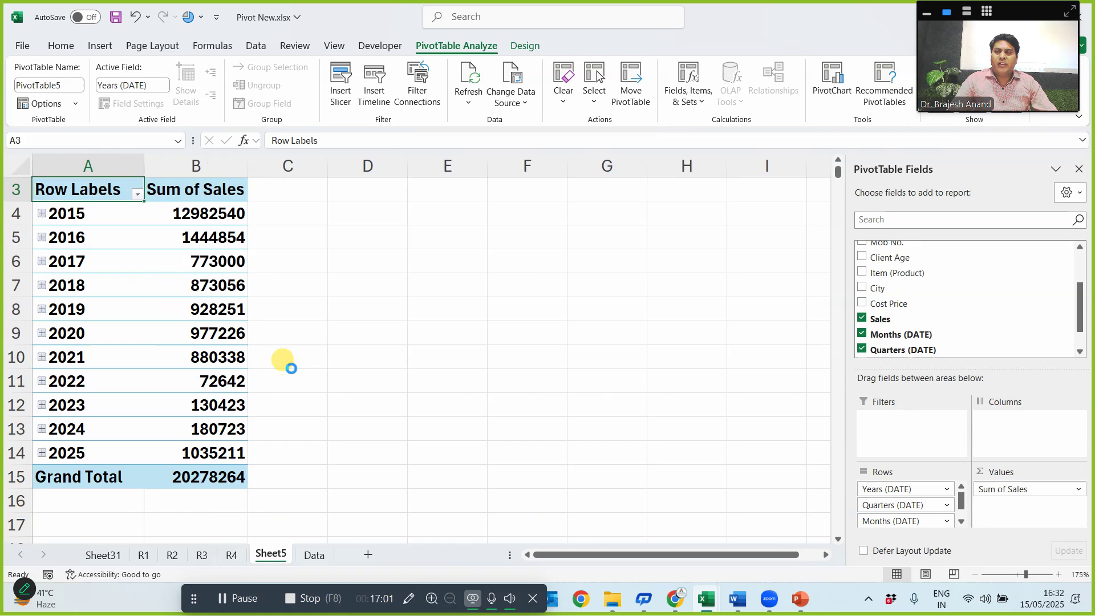
scroll(330, 343, "up", 3, "ctrl")
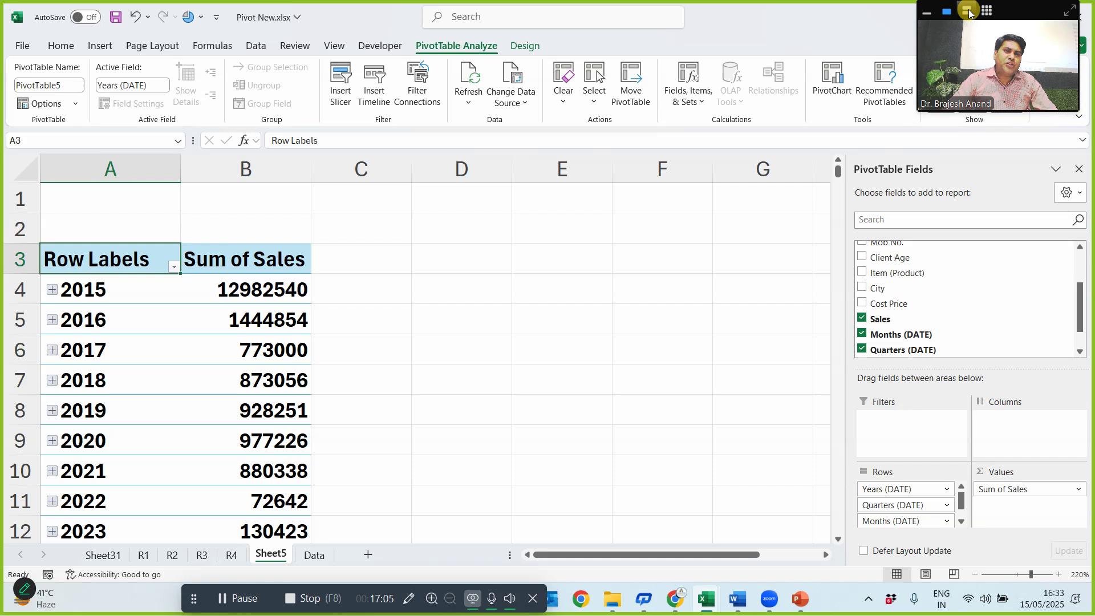
left_click(968, 11)
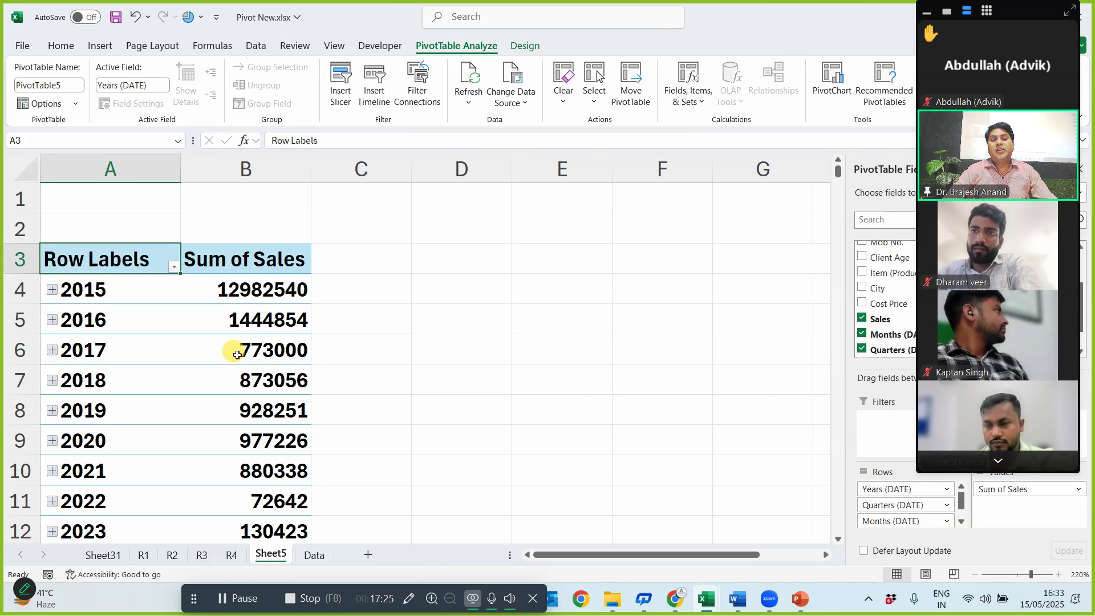
scroll(205, 334, "down", 1)
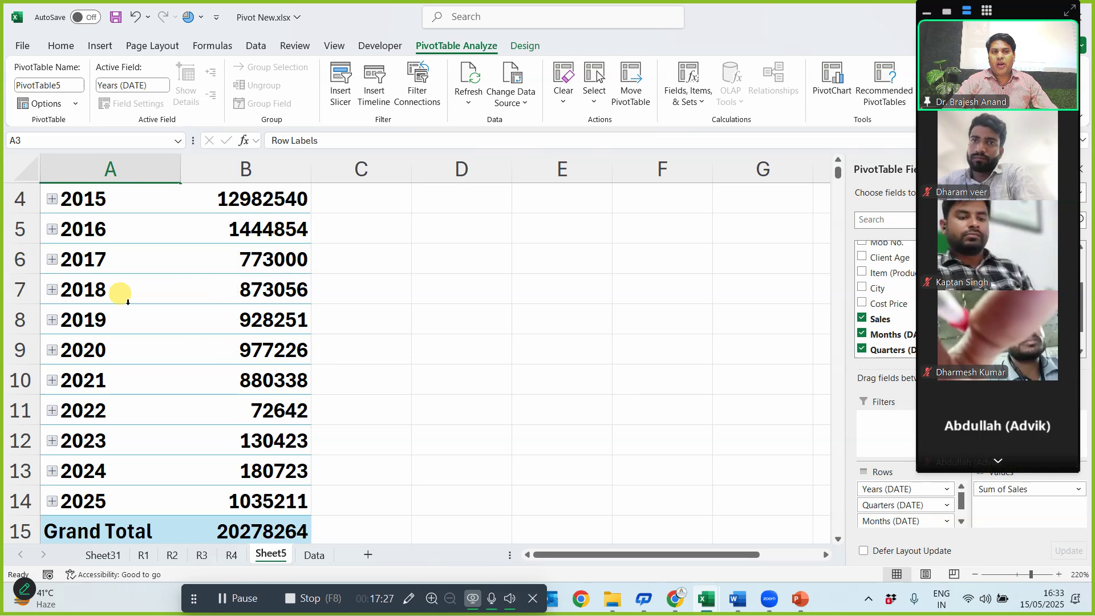
scroll(118, 288, "up", 1)
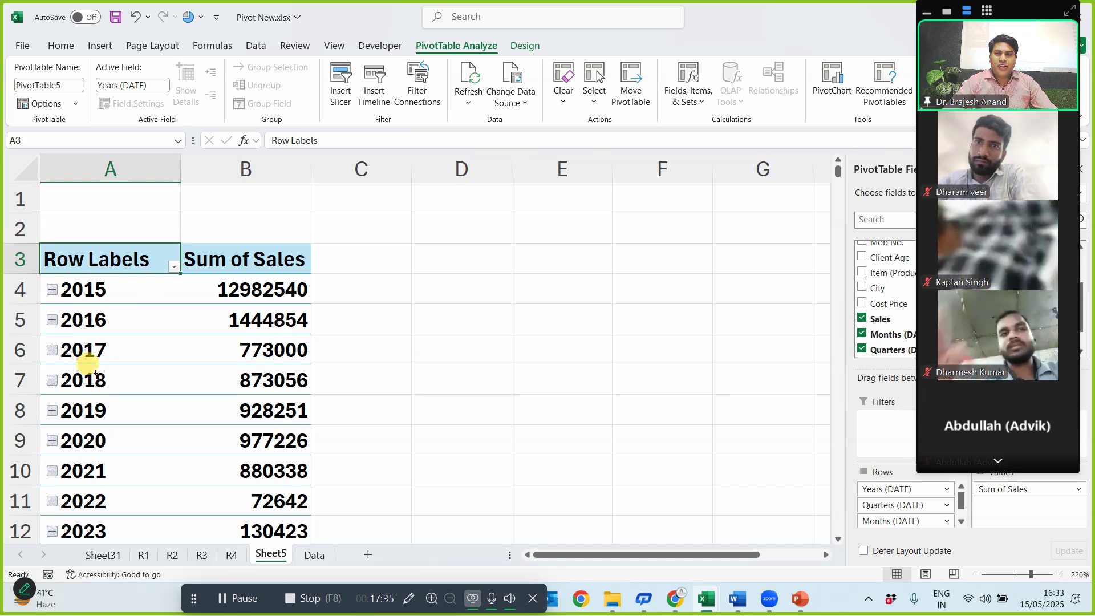
right_click(106, 292)
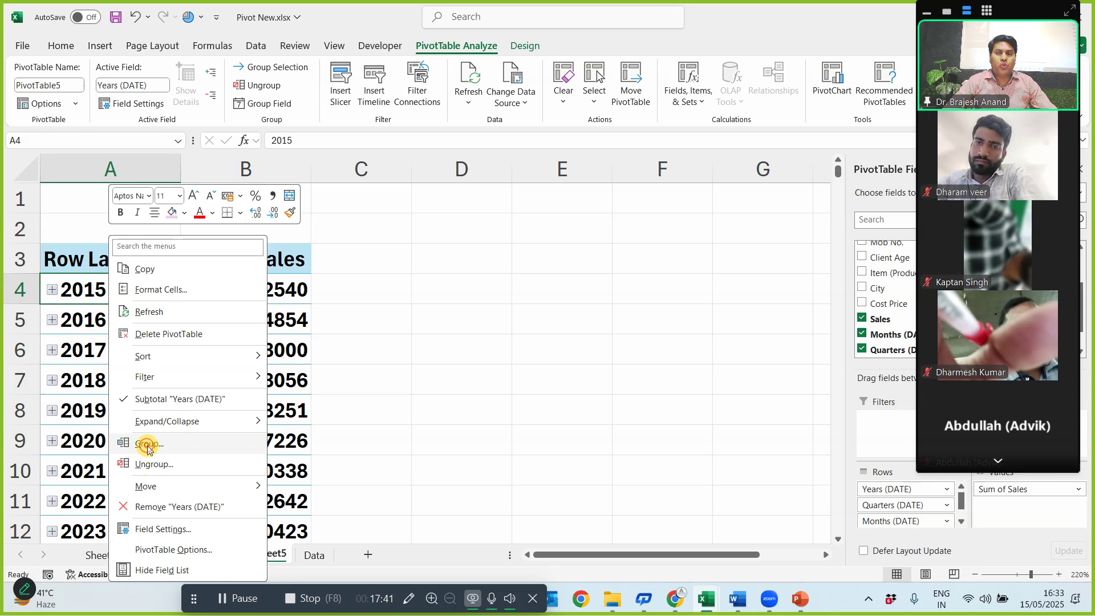
left_click(146, 444)
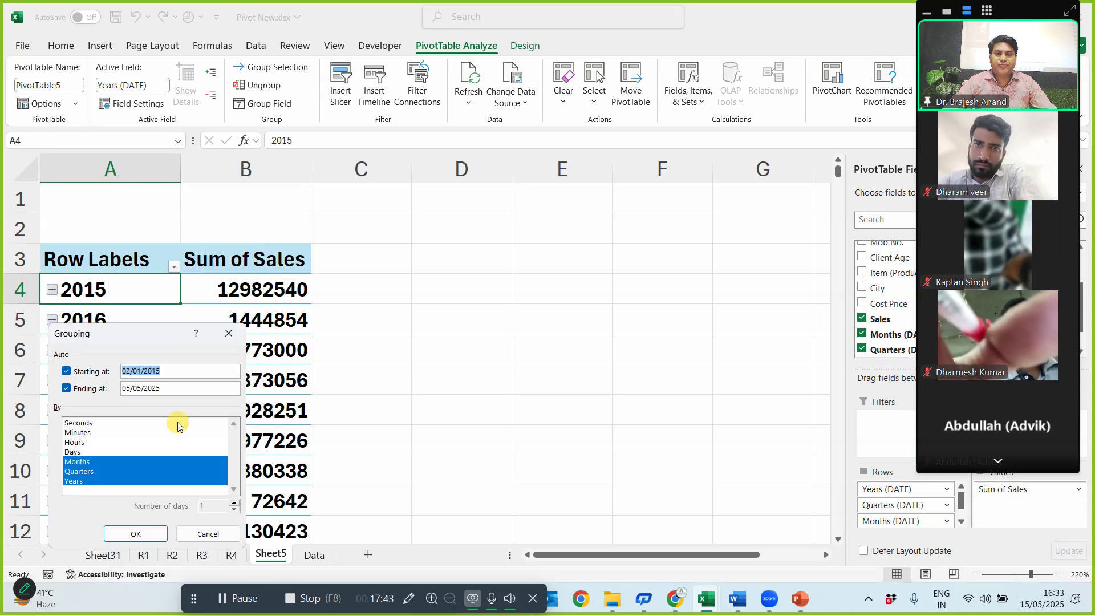
left_click(74, 481)
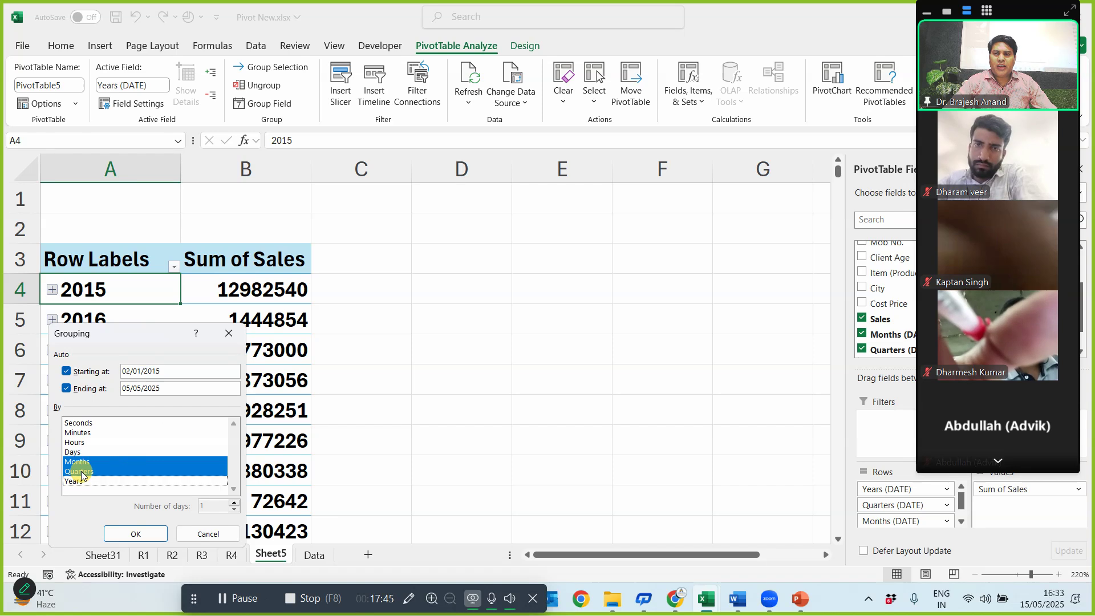
left_click(81, 472)
left_click(138, 533)
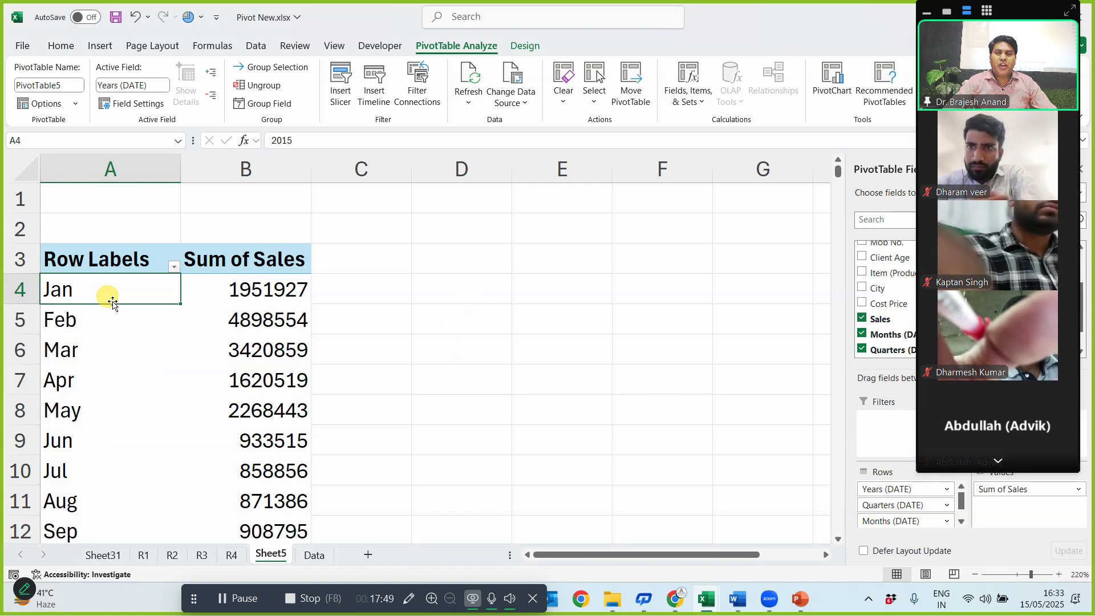
- Regroup the PivotTable's date rows by Quarters instead of Months
scroll(122, 342, "down", 4)
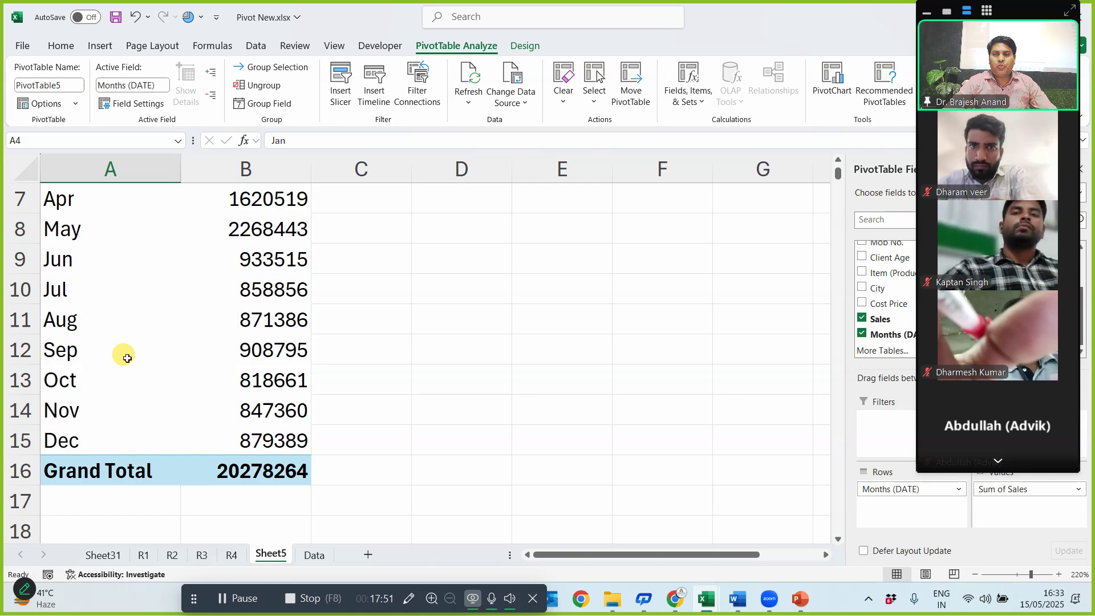
scroll(126, 361, "up", 4)
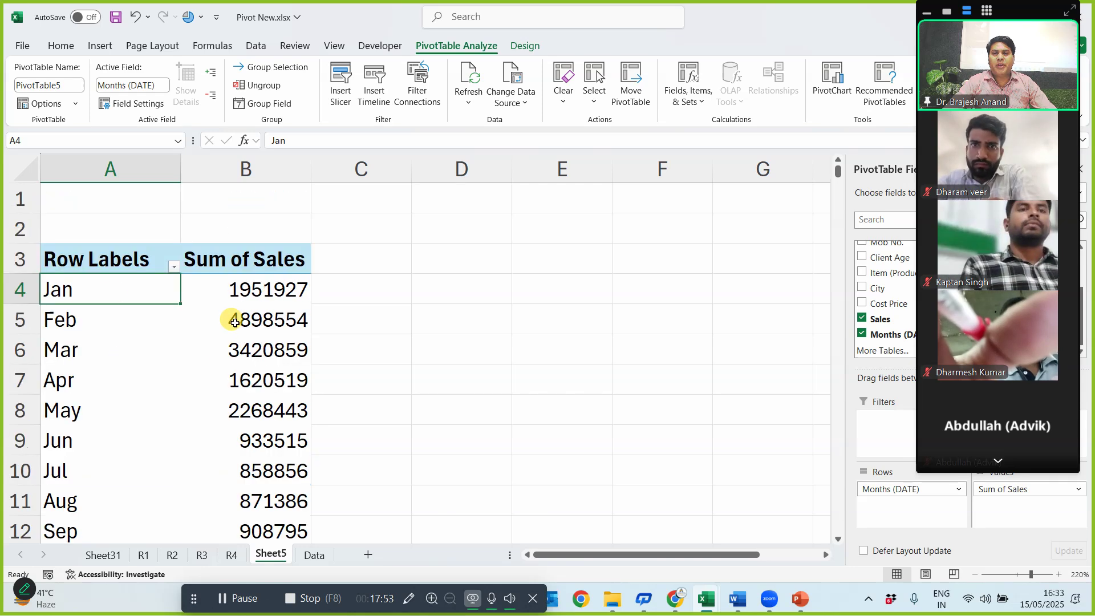
right_click(118, 295)
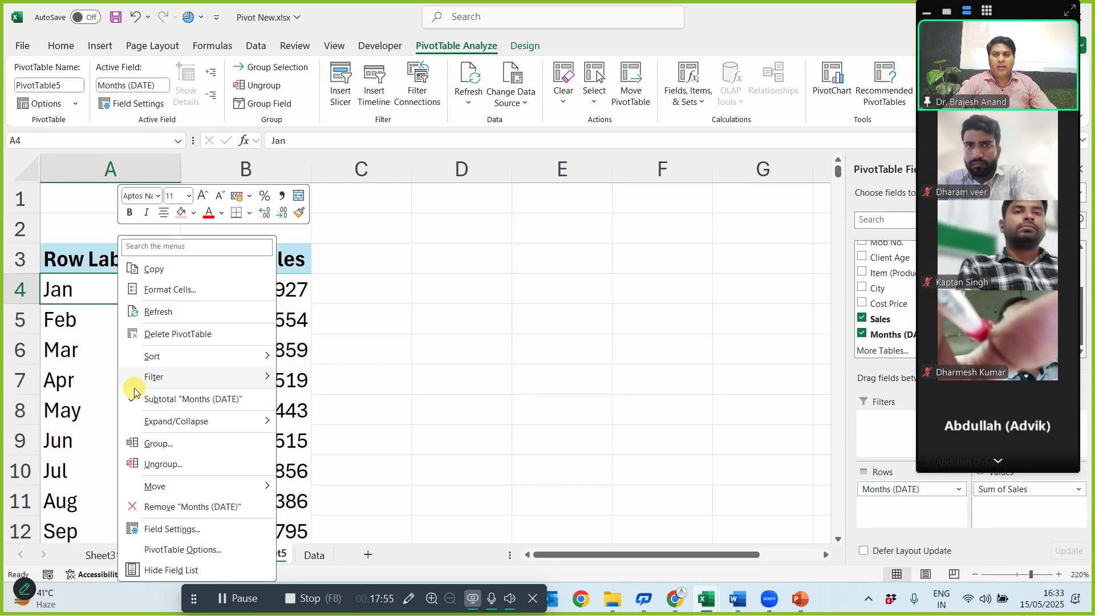
left_click(147, 443)
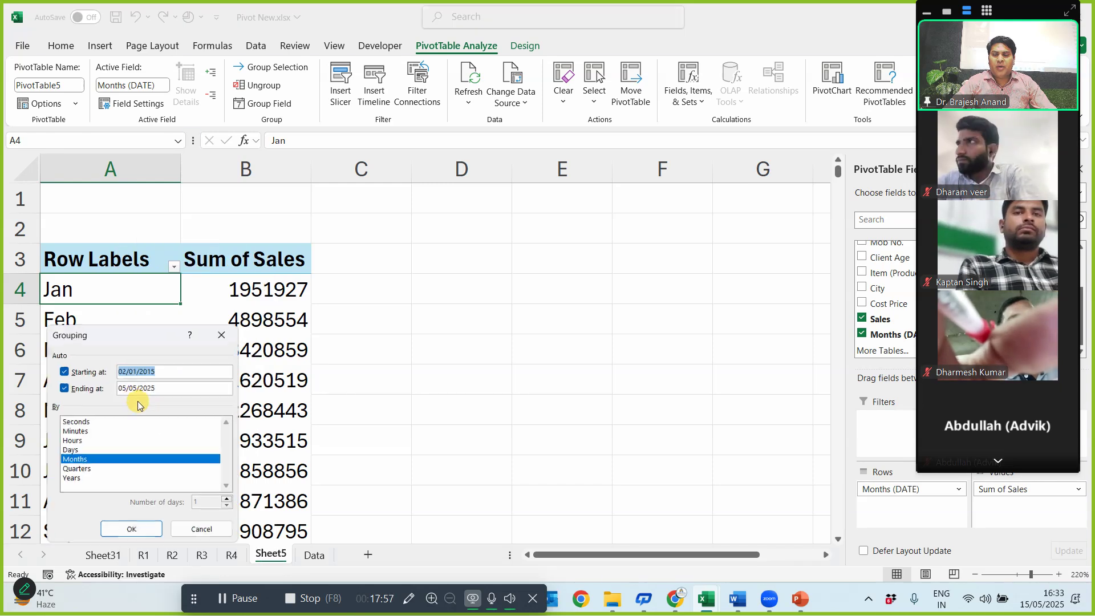
left_click(76, 459)
left_click(77, 469)
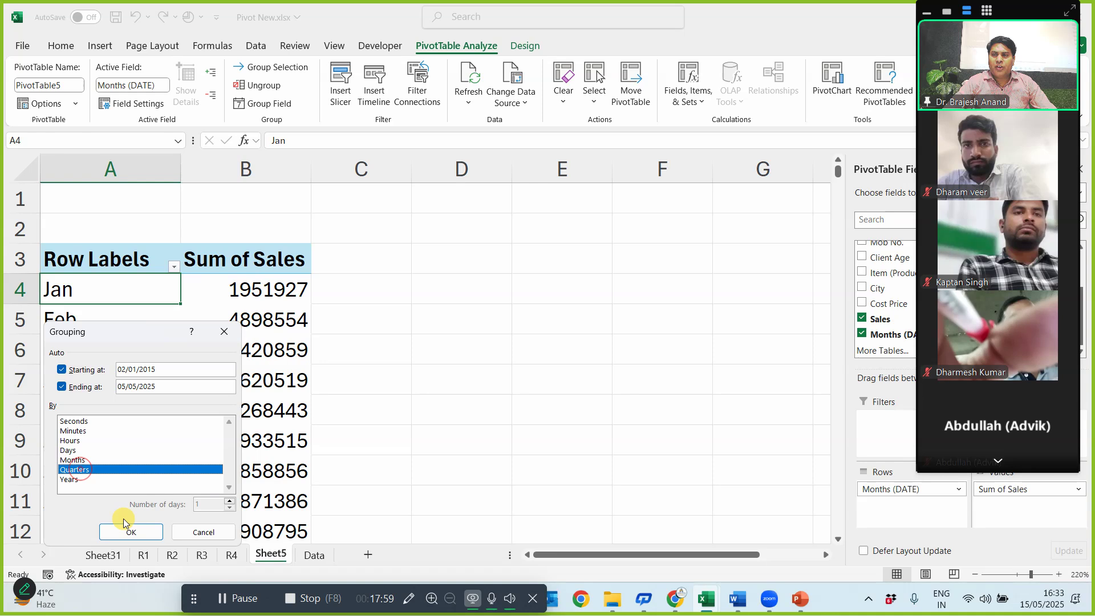
left_click(134, 534)
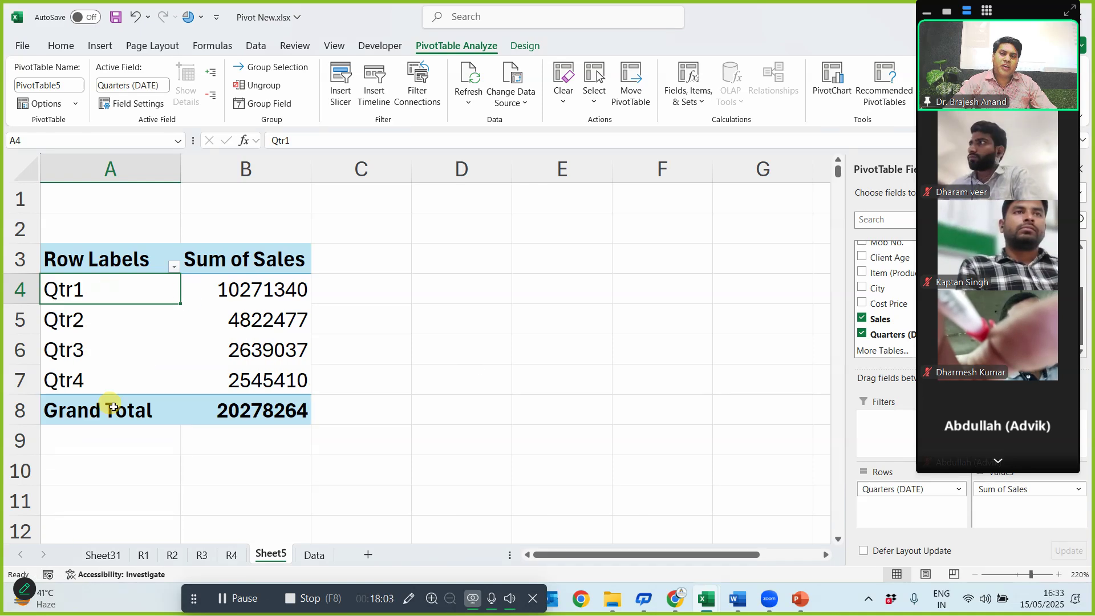
- Regroup the PivotTable's date rows by Years instead of Quarters
right_click(146, 291)
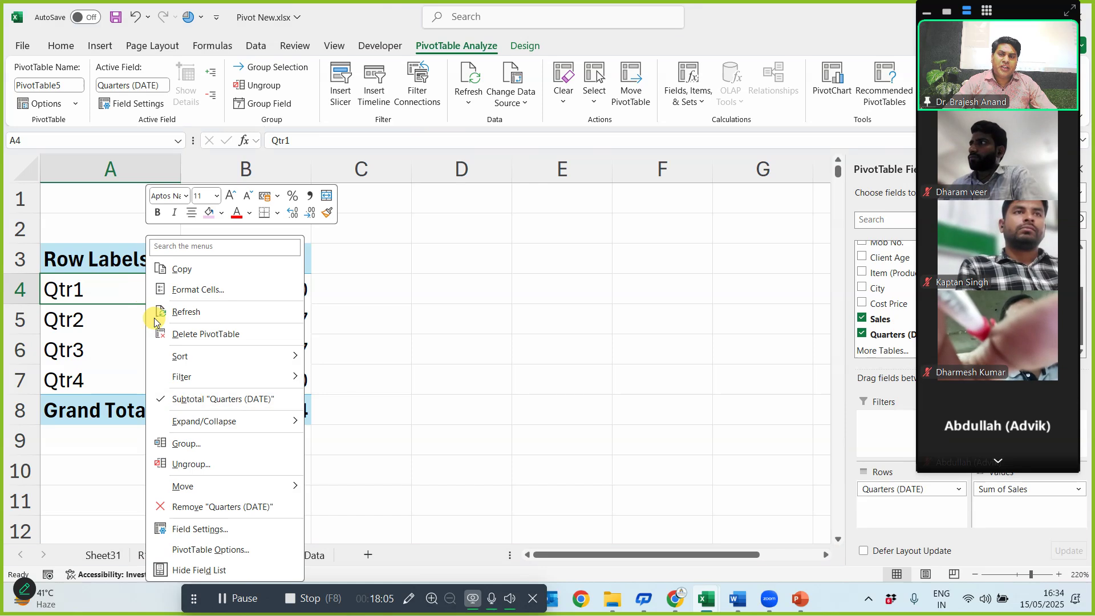
left_click(186, 444)
left_click(121, 472)
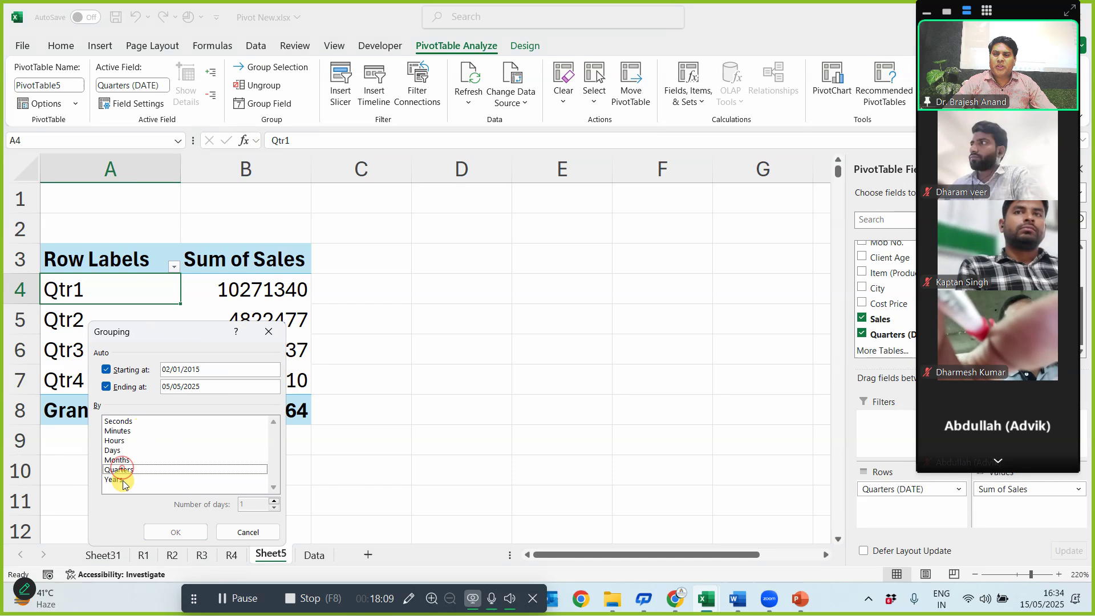
left_click(119, 482)
left_click(176, 532)
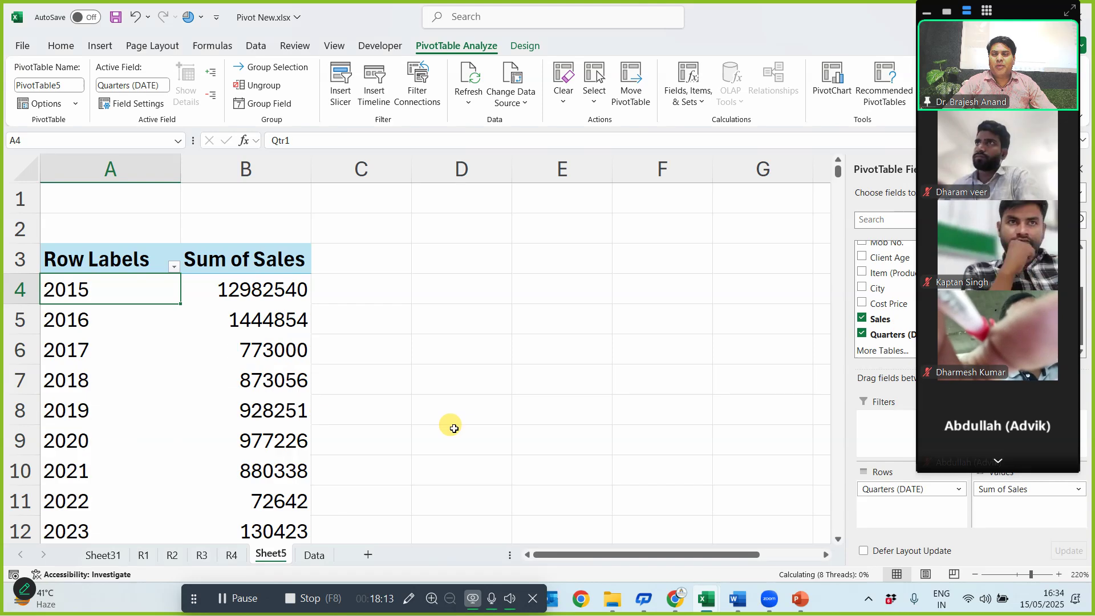
- Ungroup the PivotTable's year rows to list sales by individual date
scroll(135, 368, "down", 5)
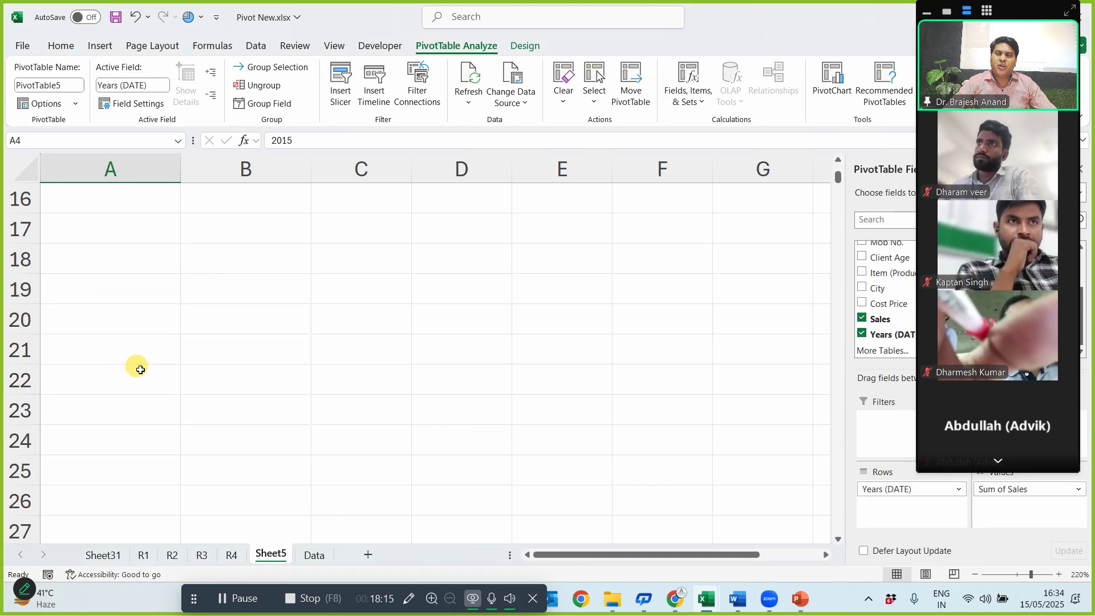
scroll(131, 342, "up", 5)
right_click(123, 292)
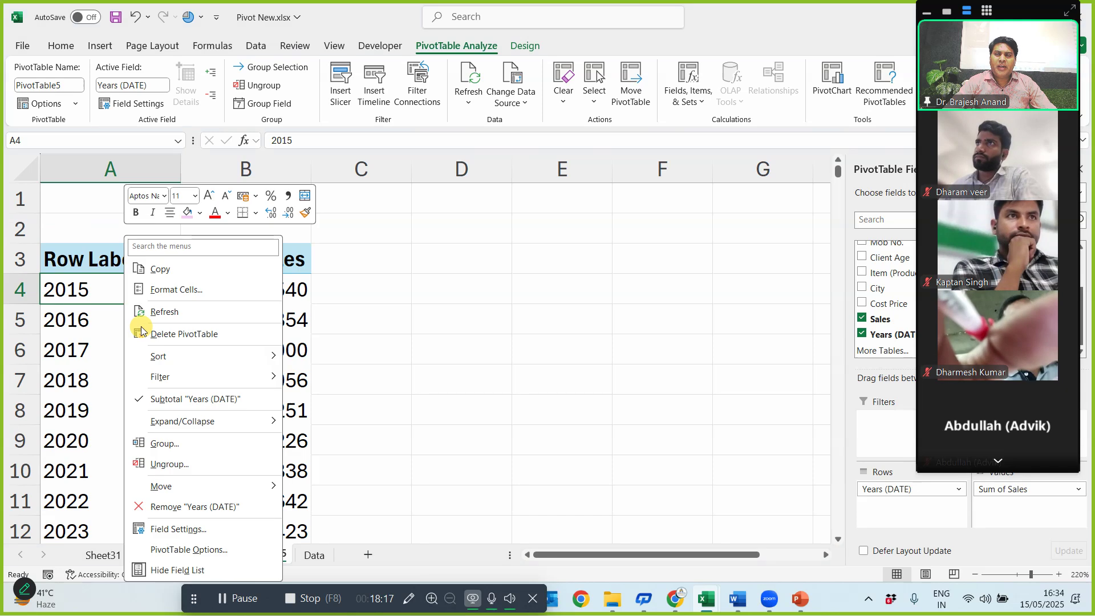
left_click(168, 464)
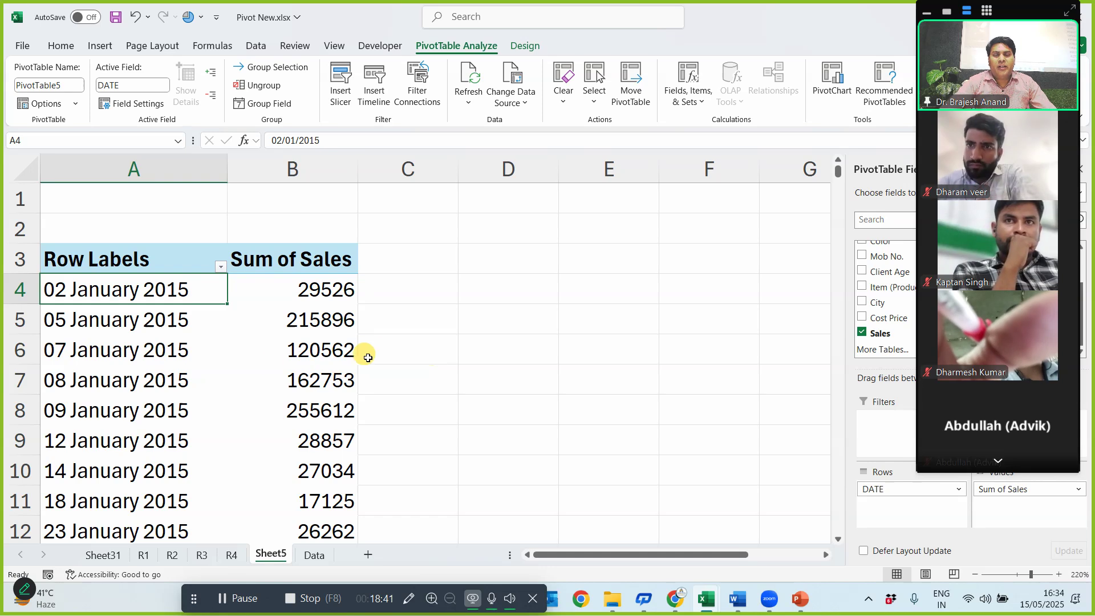
- Group the PivotTable's individual dates by Days, with the number of days set to 7
left_click(218, 267)
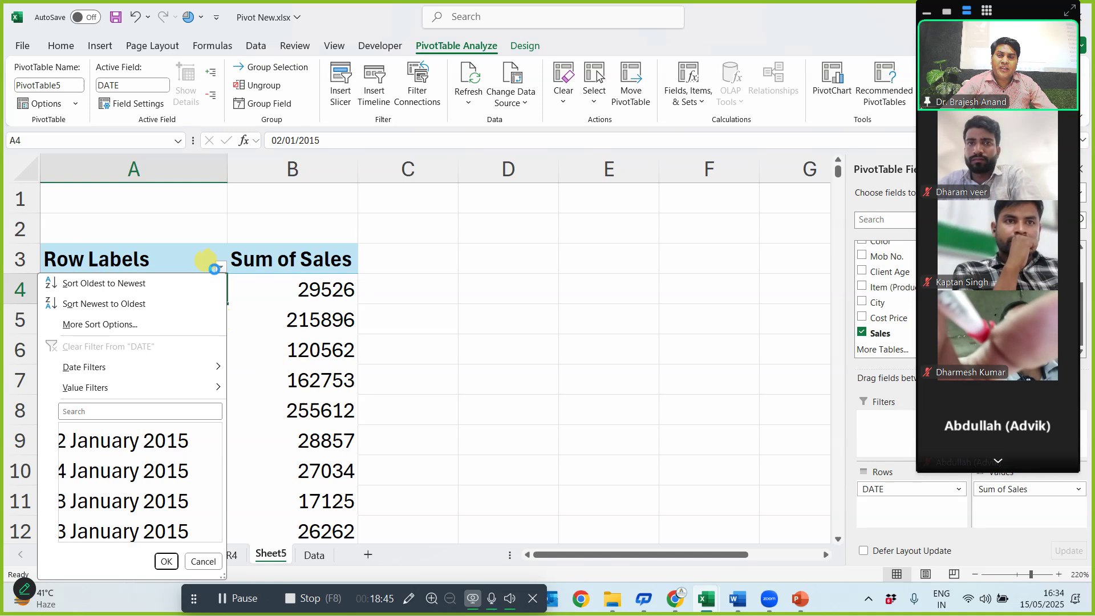
left_click(471, 320)
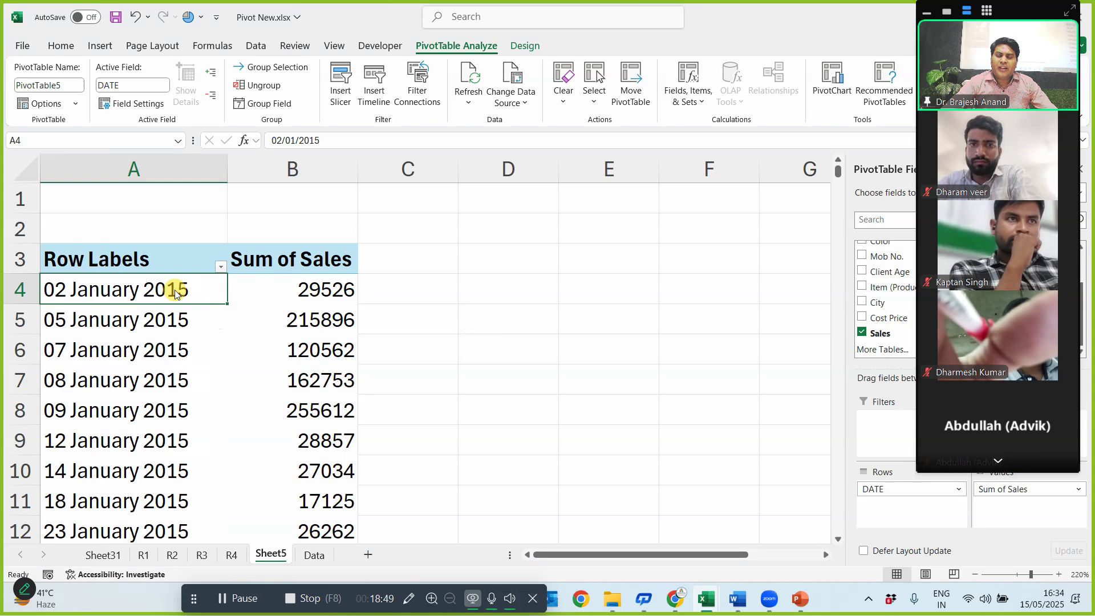
right_click(175, 288)
left_click(216, 444)
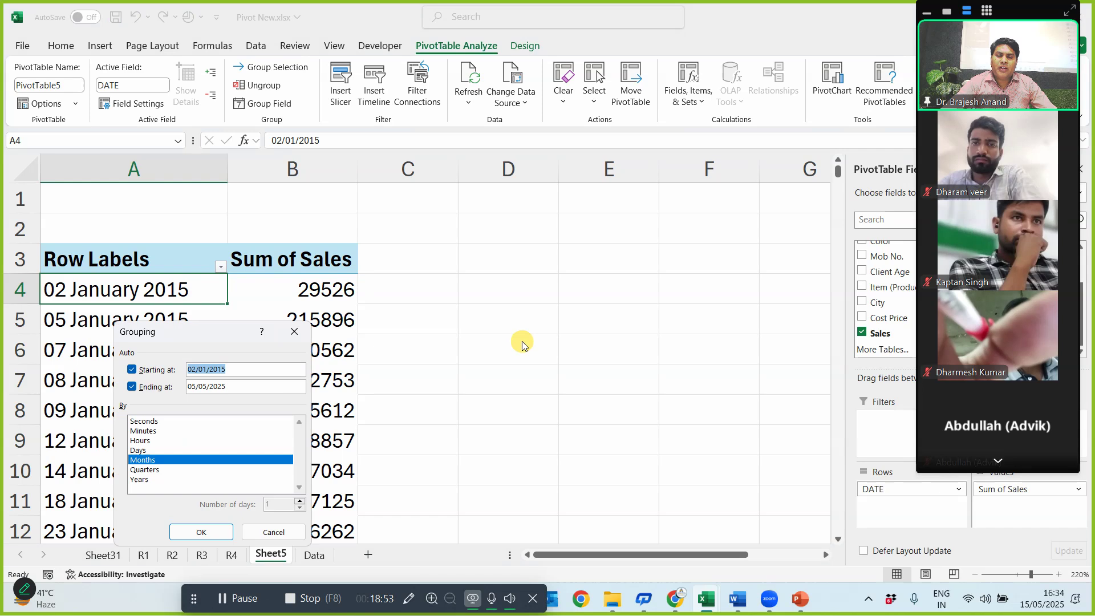
left_click(139, 451)
left_click(144, 460)
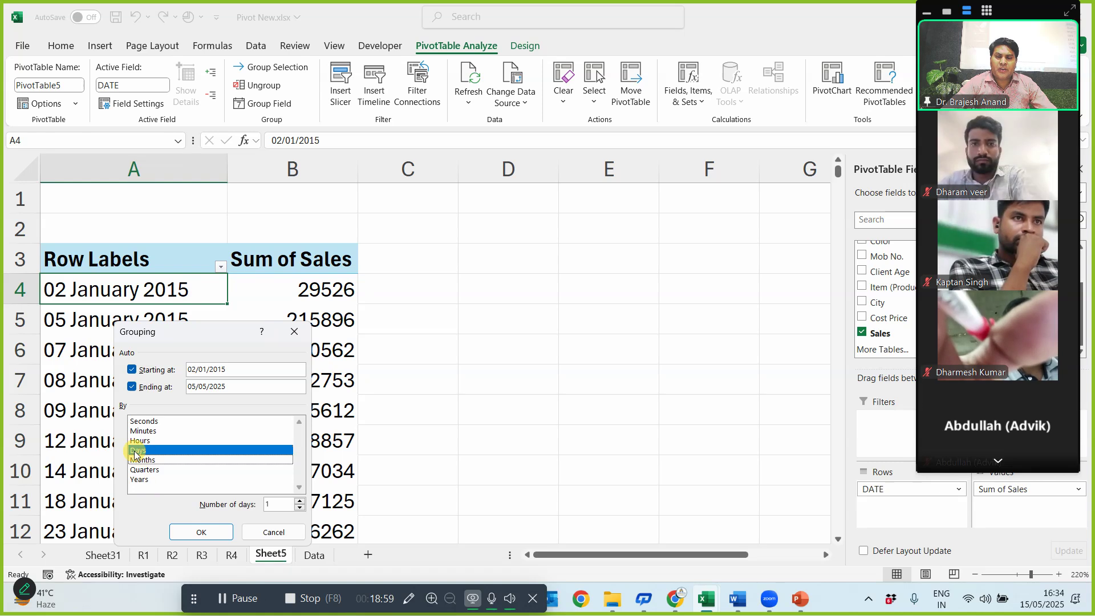
double_click(278, 504)
type("7")
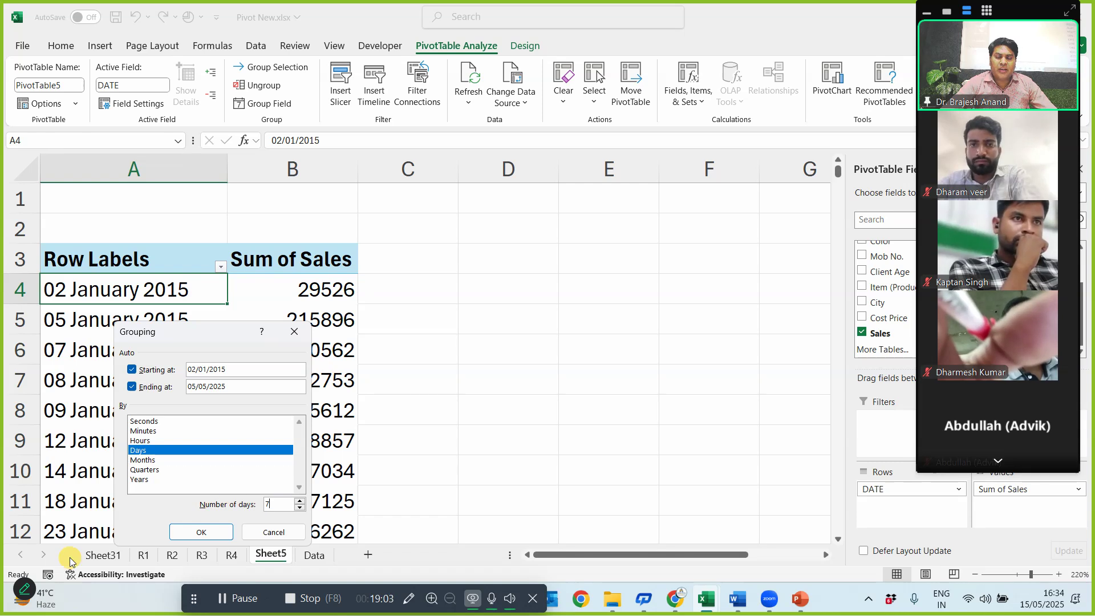
left_click(195, 530)
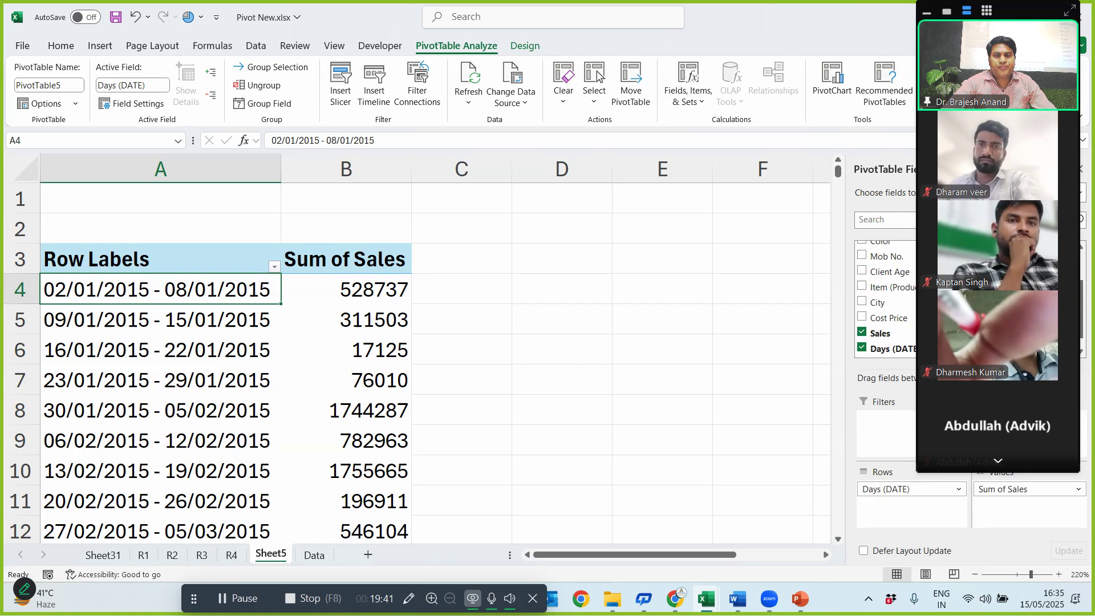
- Regroup the PivotTable's weekly date rows into intervals of 15 days
right_click(125, 289)
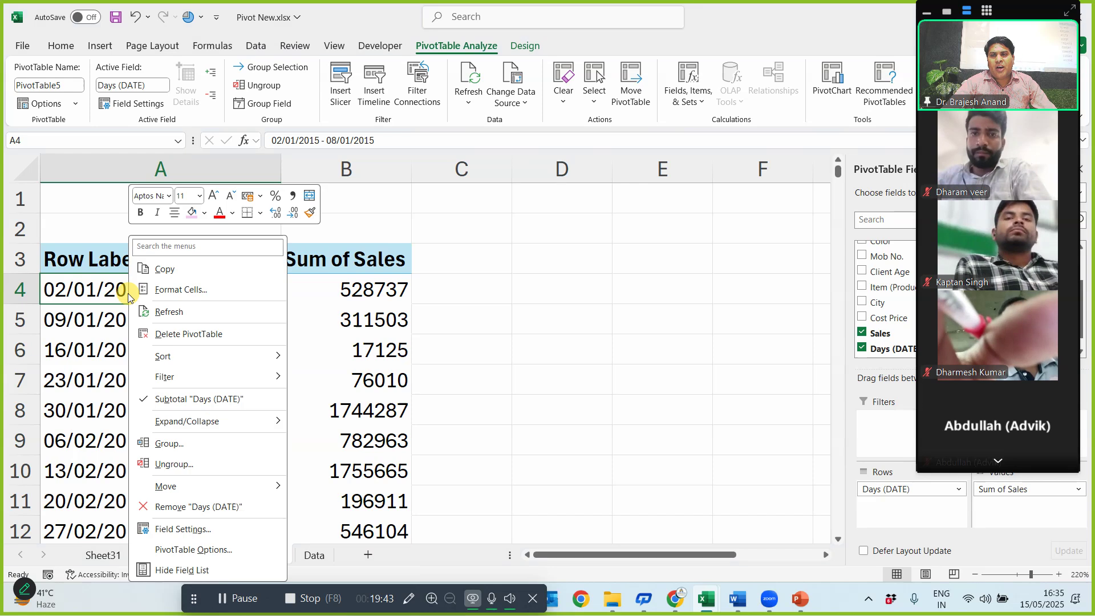
left_click(228, 395)
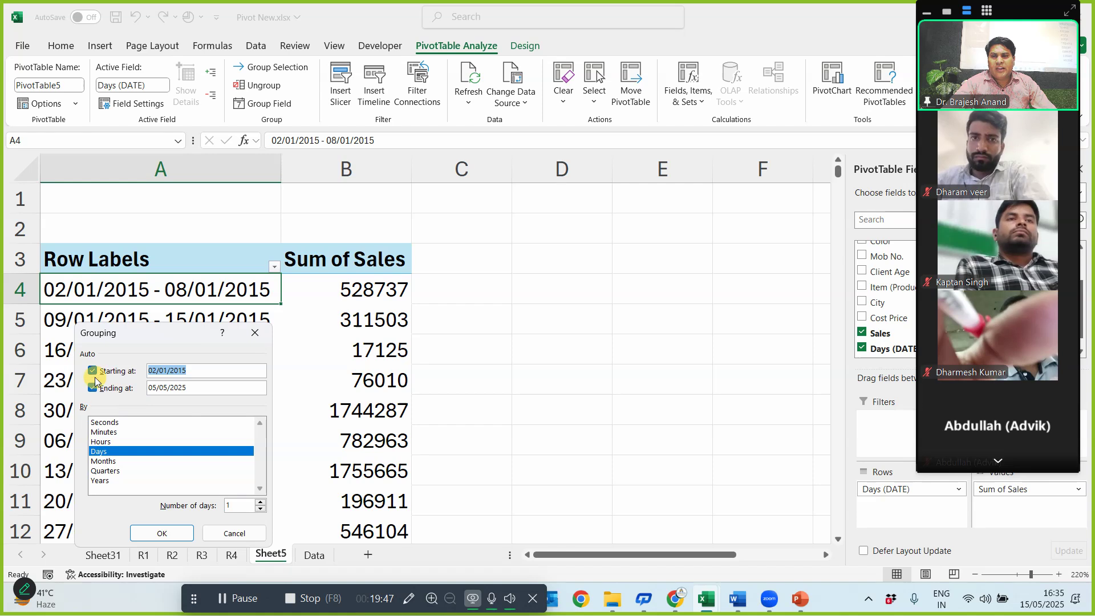
double_click(240, 505)
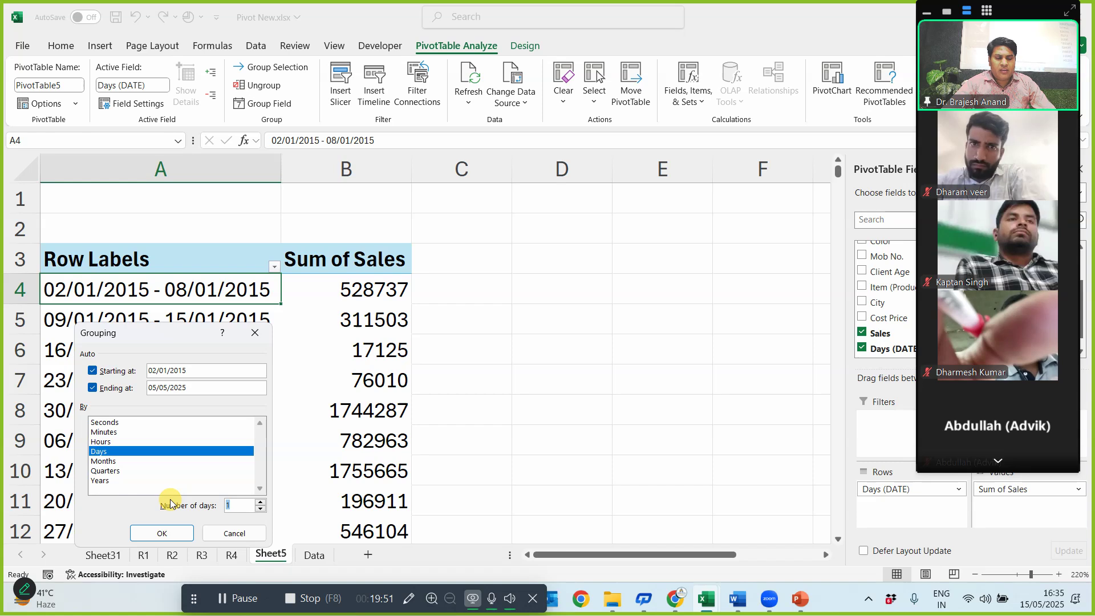
type("15")
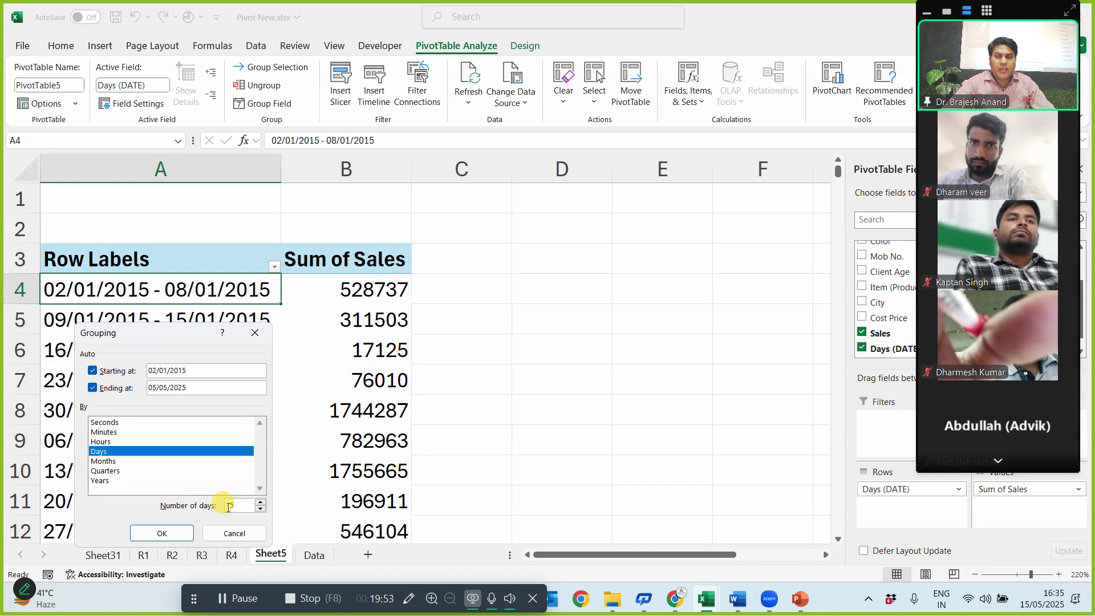
left_click(160, 536)
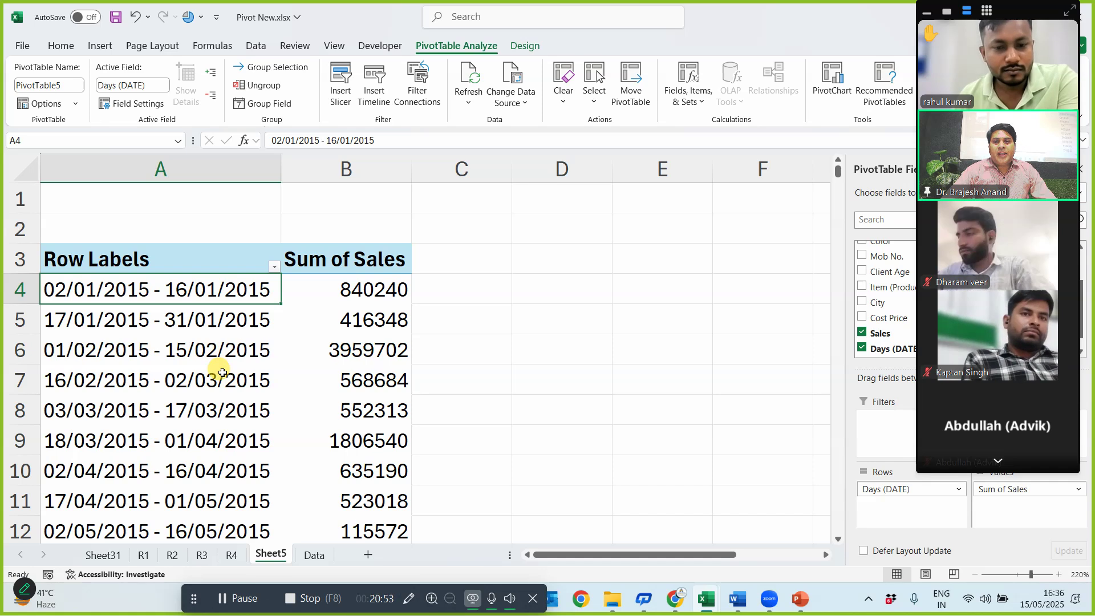
- Regroup the PivotTable's 15-day date rows by Months only and review the monthly sales
right_click(174, 295)
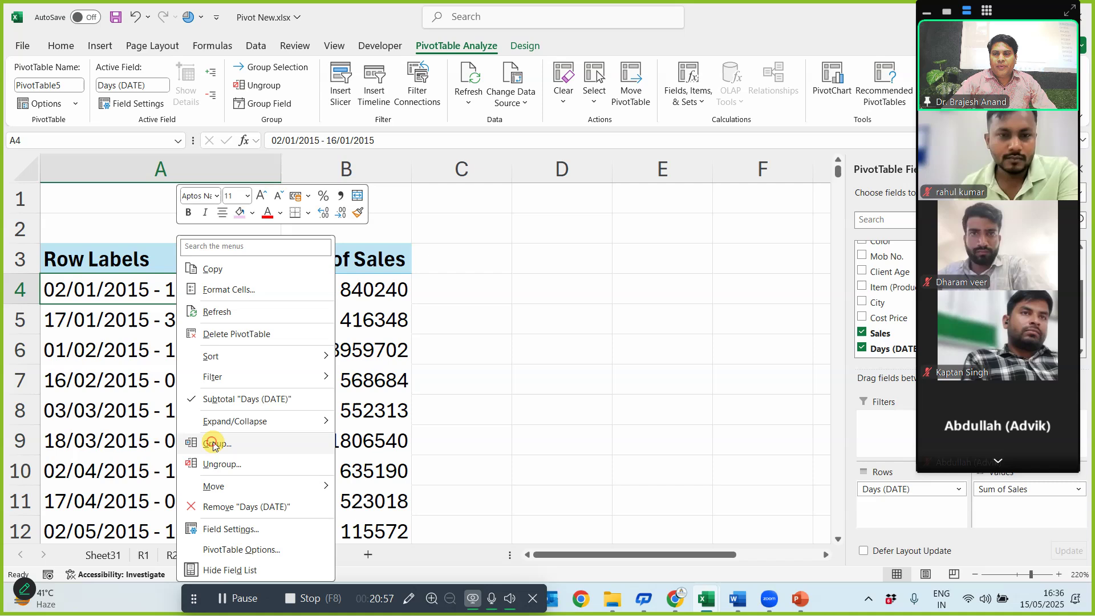
left_click(212, 444)
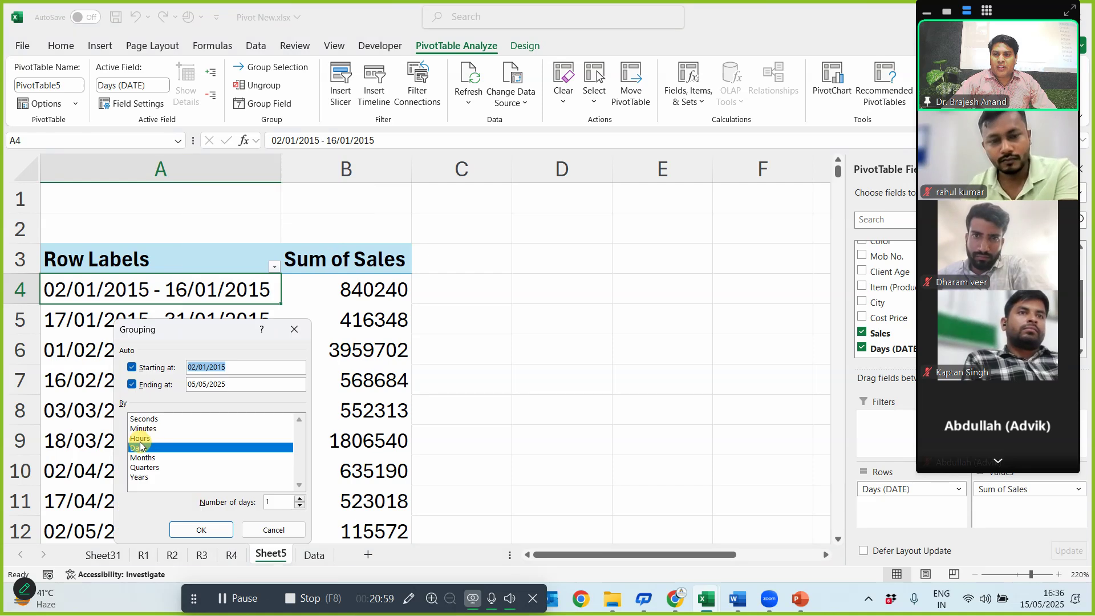
left_click(139, 448)
left_click(142, 458)
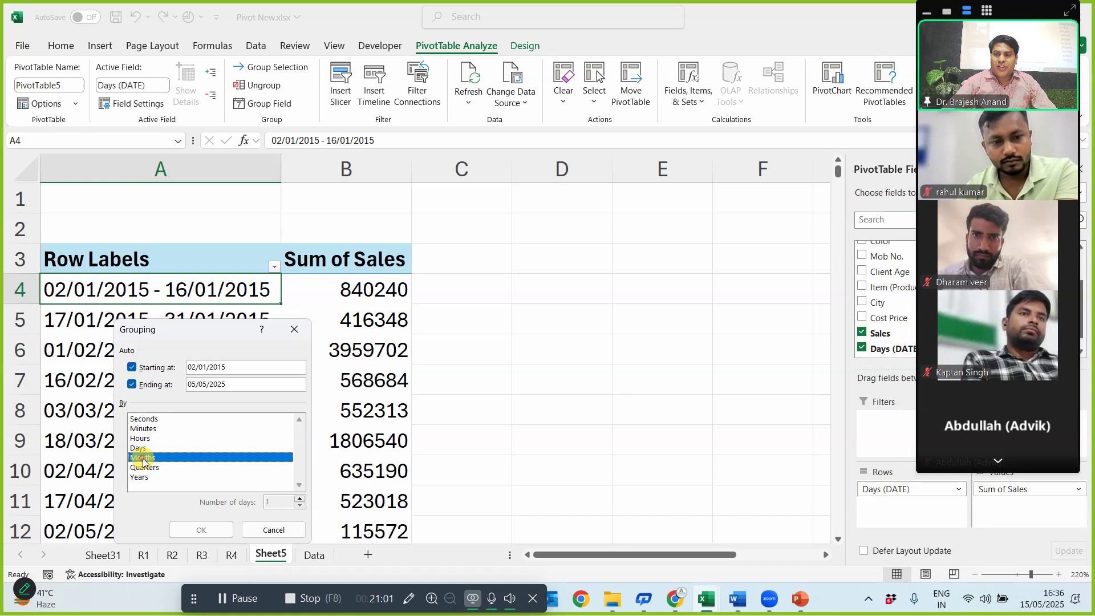
left_click(202, 530)
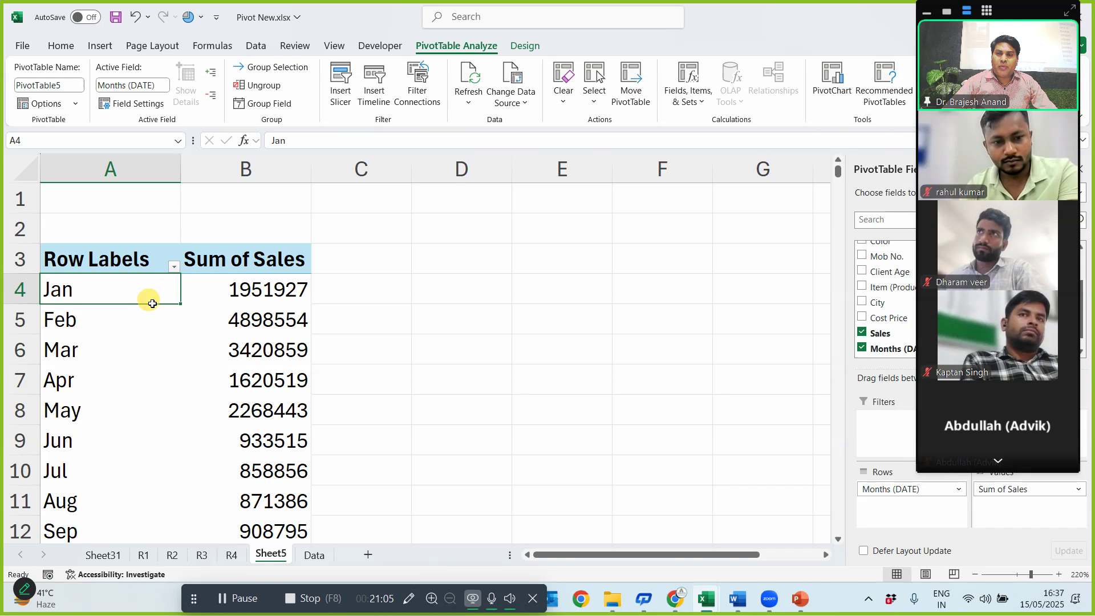
scroll(151, 362, "down", 4)
scroll(160, 409, "up", 3)
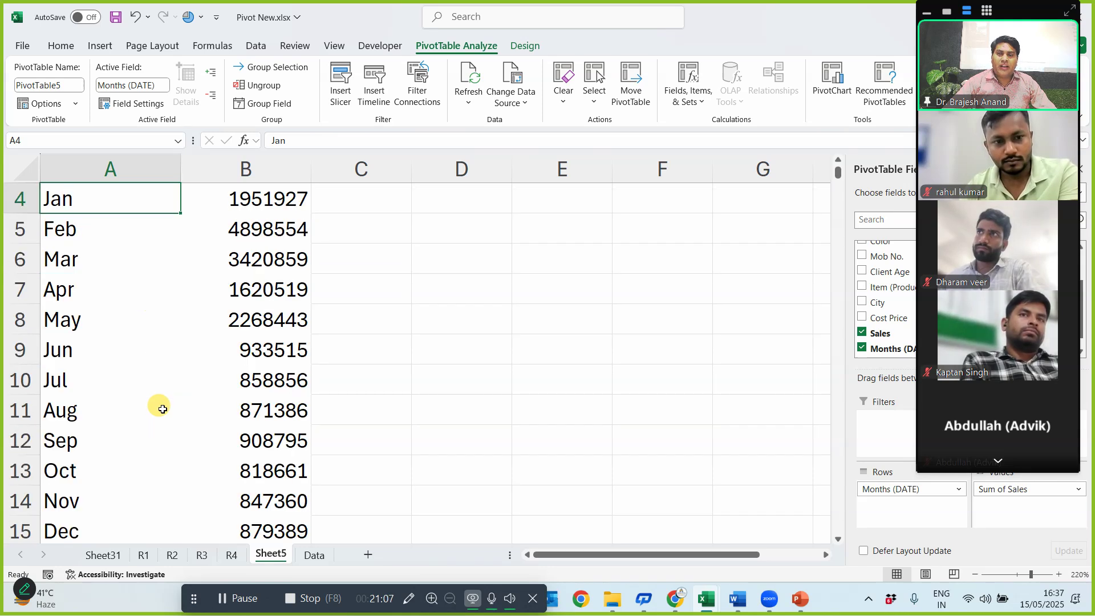
scroll(162, 408, "up", 1)
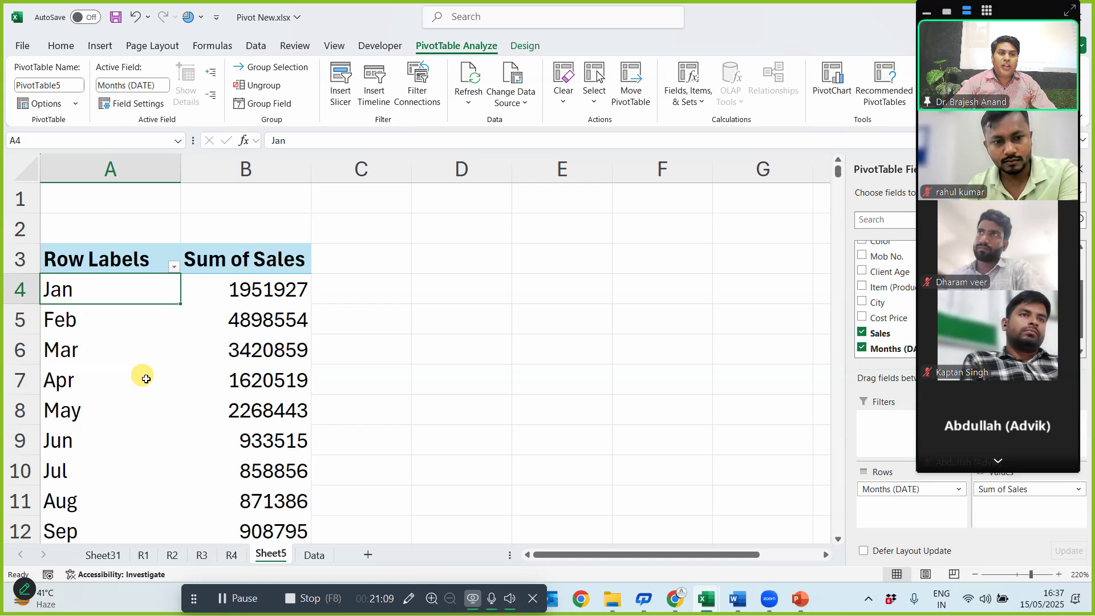
- Change the PivotTable's date grouping from Months to Quarters
right_click(139, 292)
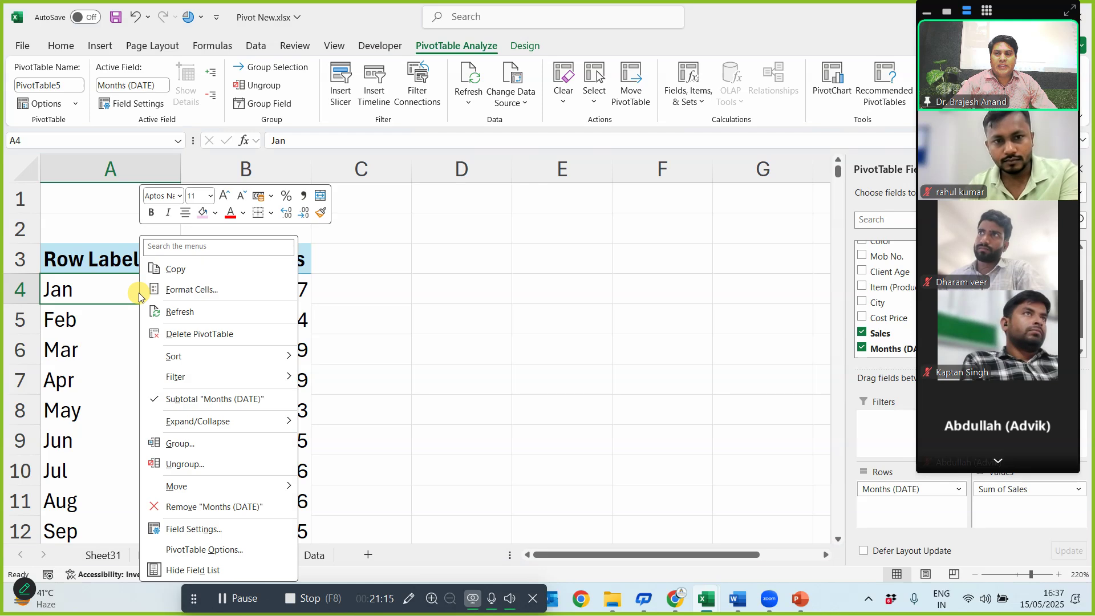
left_click(178, 444)
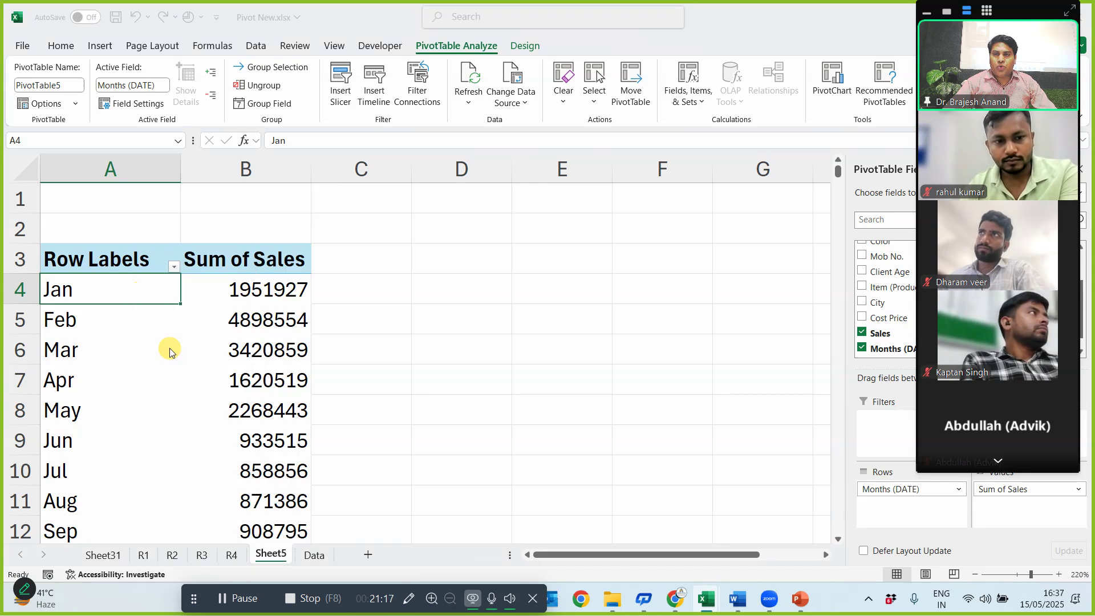
left_click(108, 460)
left_click(110, 469)
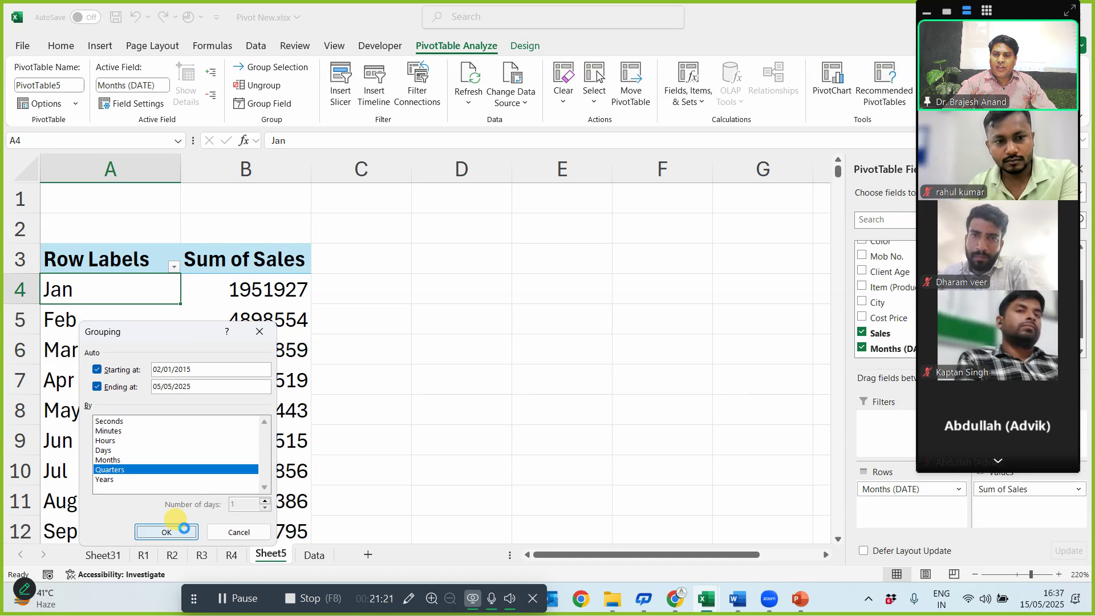
left_click(186, 532)
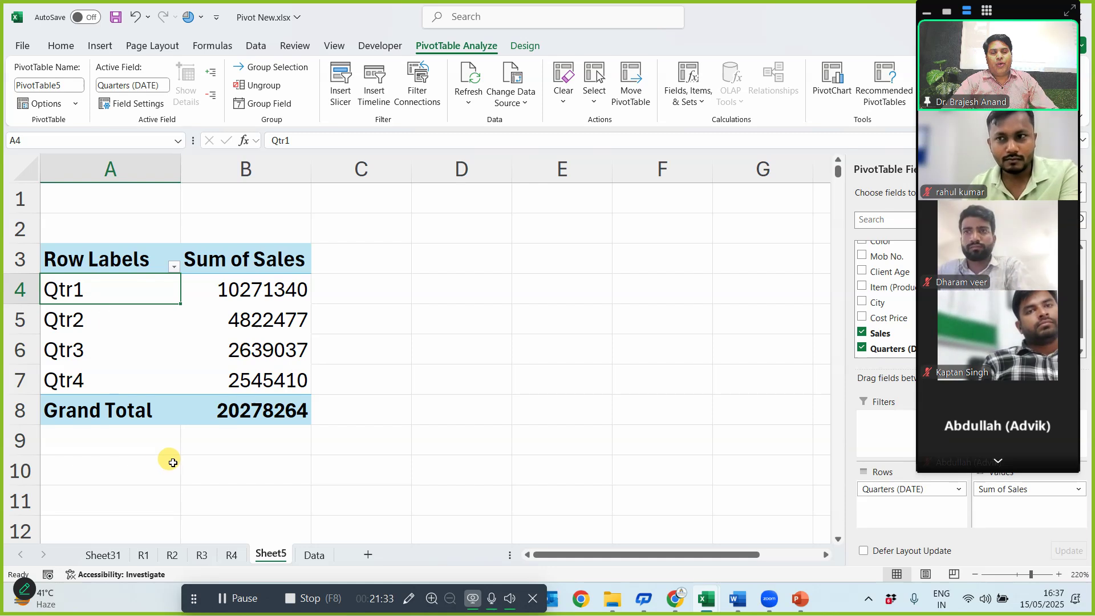
- Add Years and Months to the PivotTable's quarter grouping so the date rows are nested at all three levels
right_click(129, 290)
key("Return")
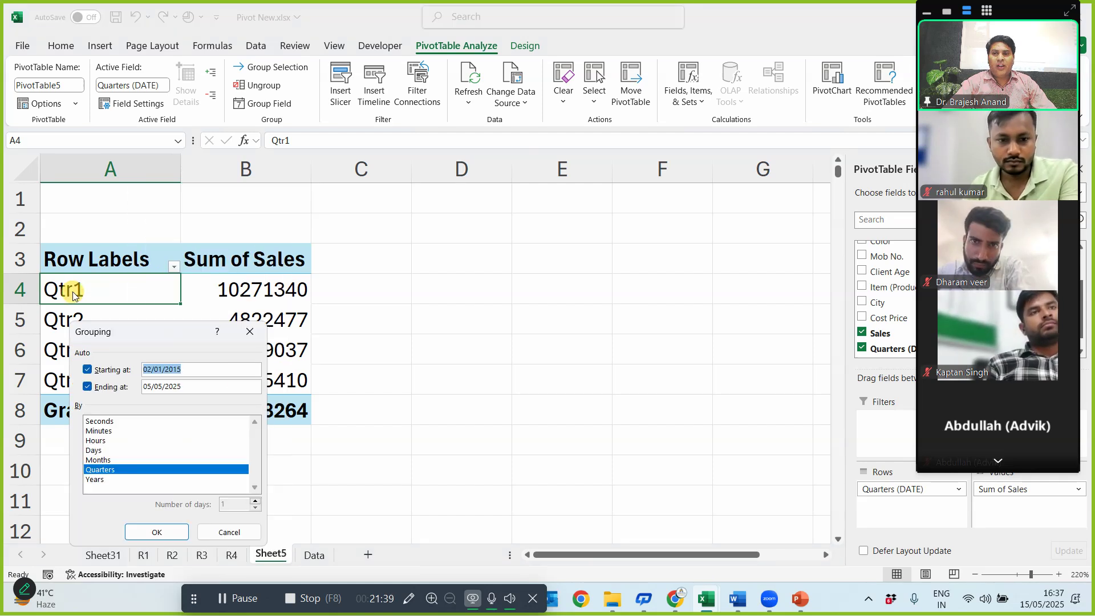
left_click(95, 479)
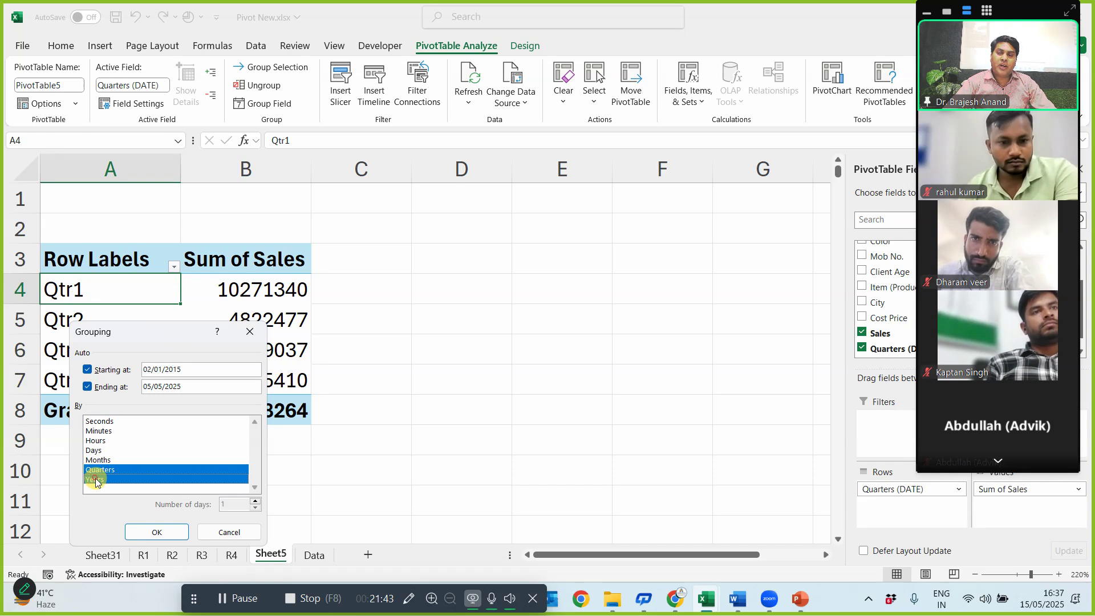
left_click(98, 460)
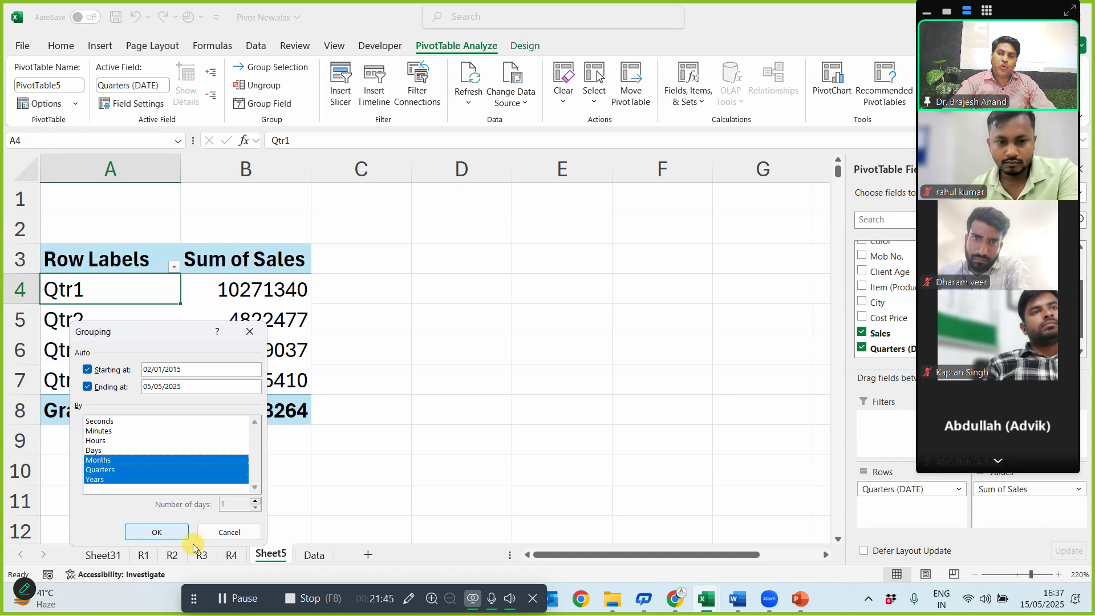
left_click(157, 532)
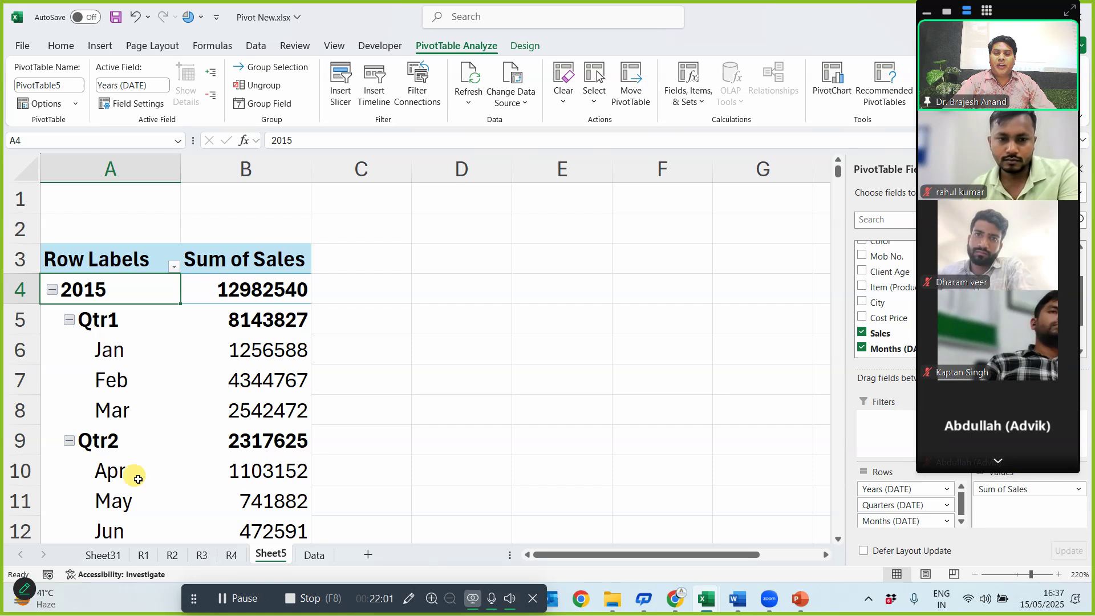
- Examine the sales by year, quarter and month in the grouped PivotTable, including the 2015 and 2016 rows
scroll(138, 484, "down", 2)
scroll(131, 451, "down", 1)
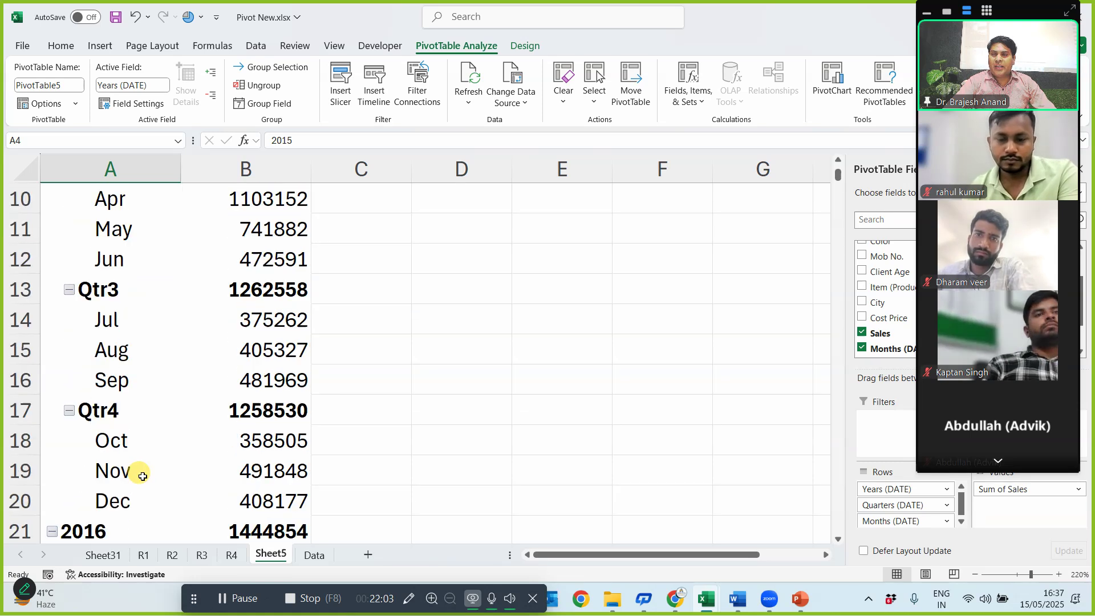
scroll(142, 442, "up", 3)
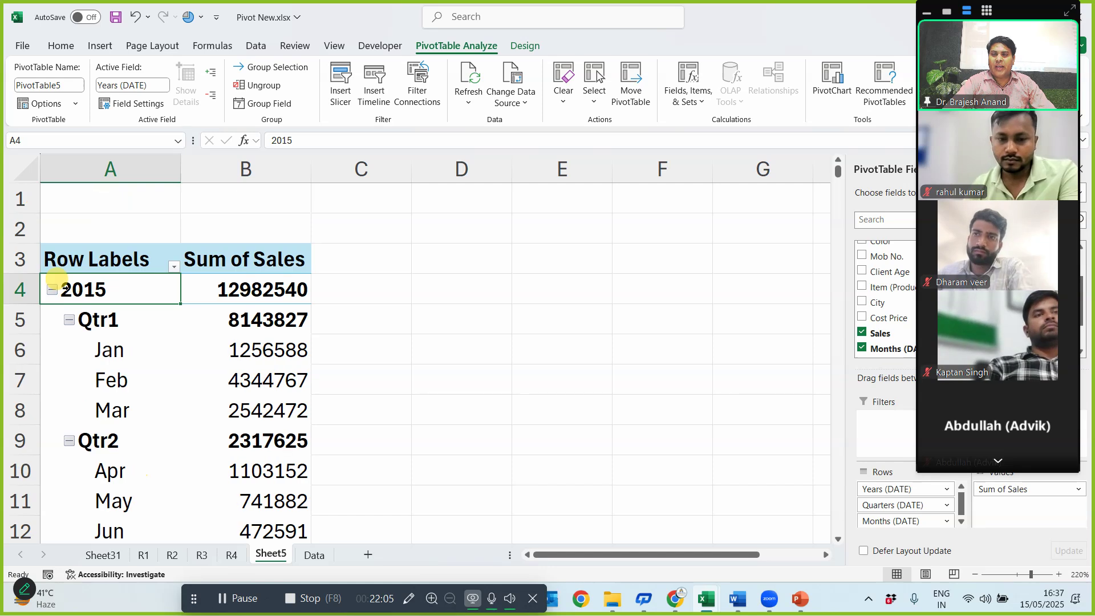
scroll(225, 399, "down", 3)
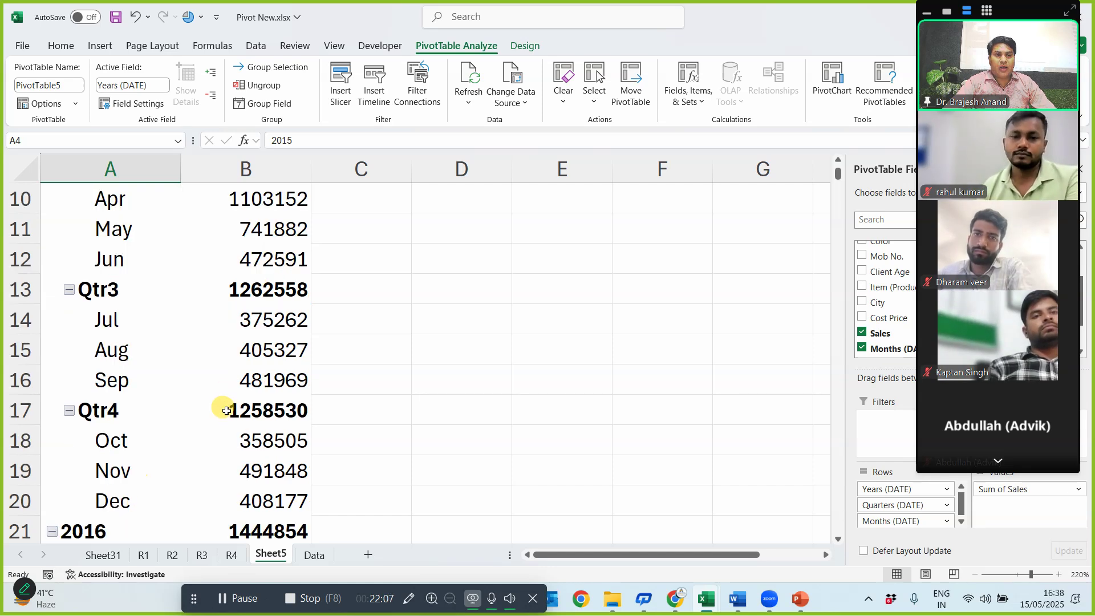
scroll(213, 399, "up", 3)
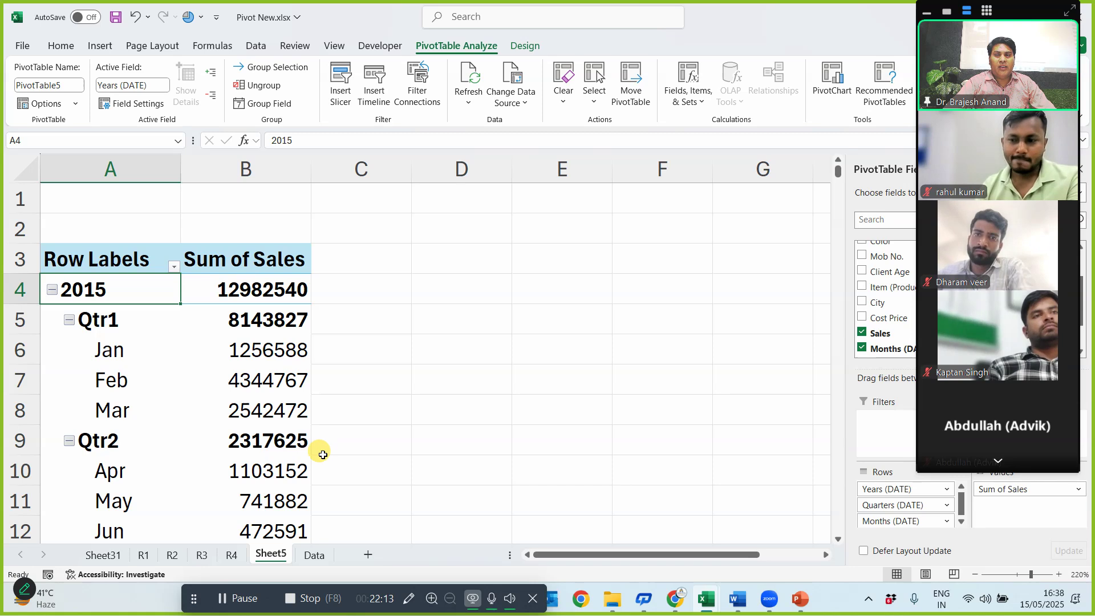
scroll(318, 448, "down", 4)
scroll(218, 421, "down", 2)
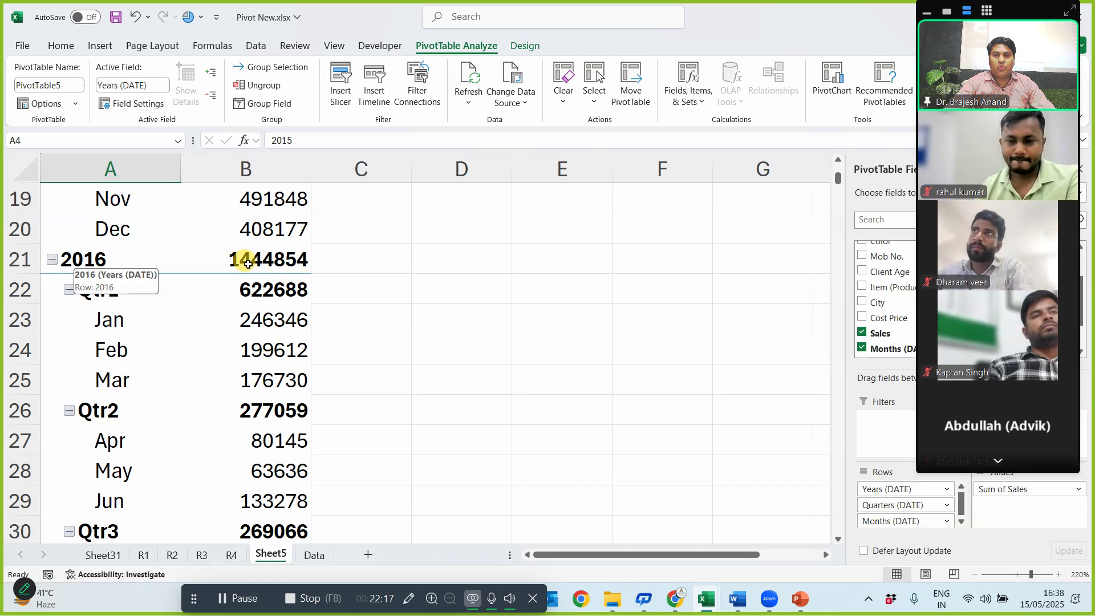
scroll(113, 420, "down", 2)
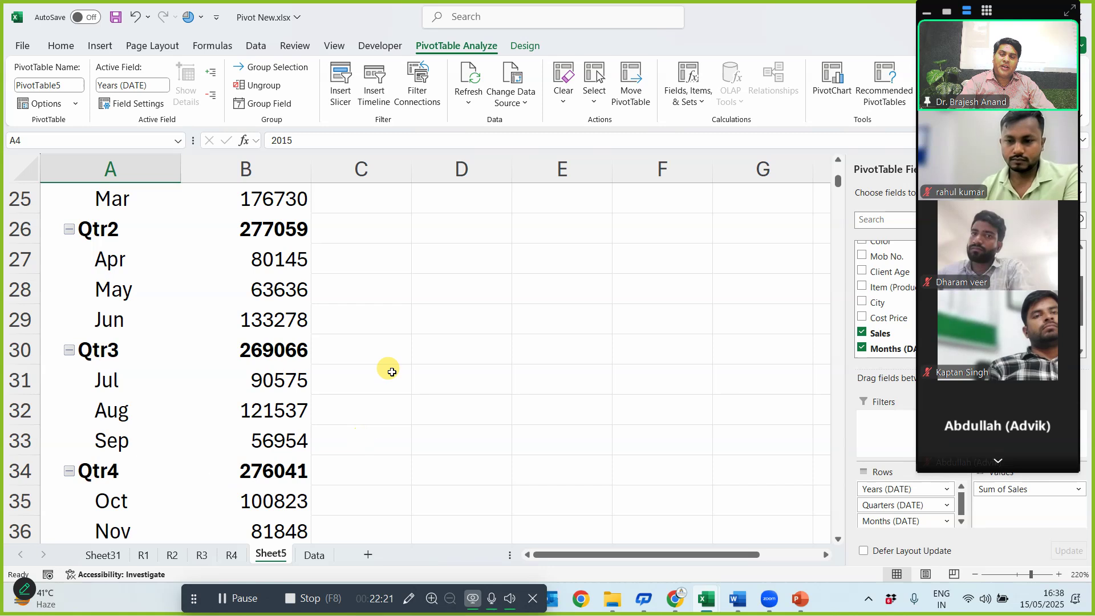
scroll(386, 368, "up", 6)
scroll(387, 370, "up", 2)
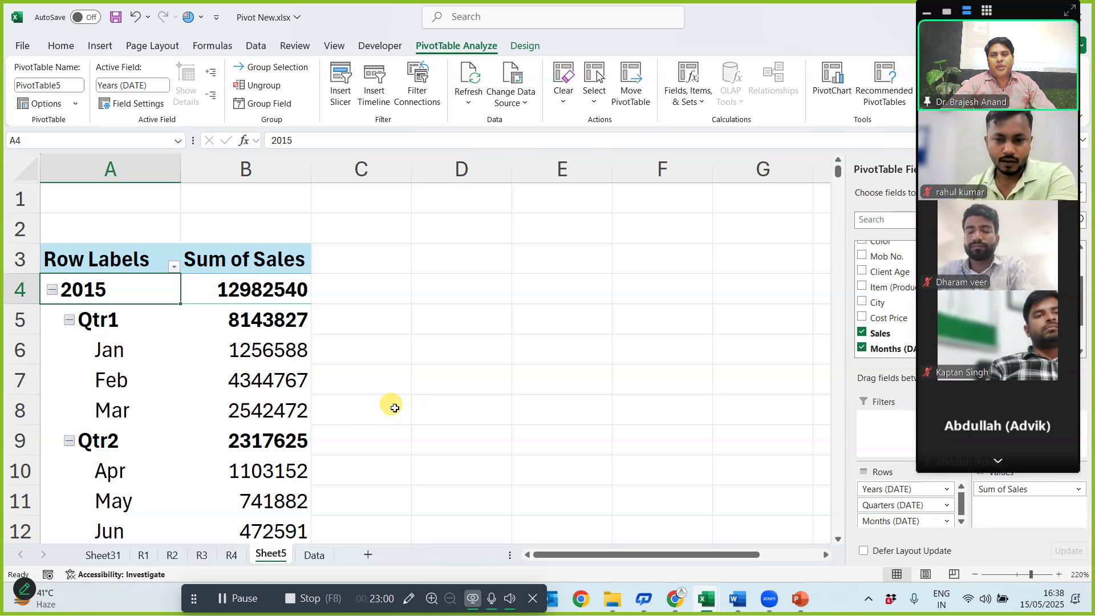
- Insert a PivotTable based on the Data sheet's Table3 on a new worksheet
left_click(315, 555)
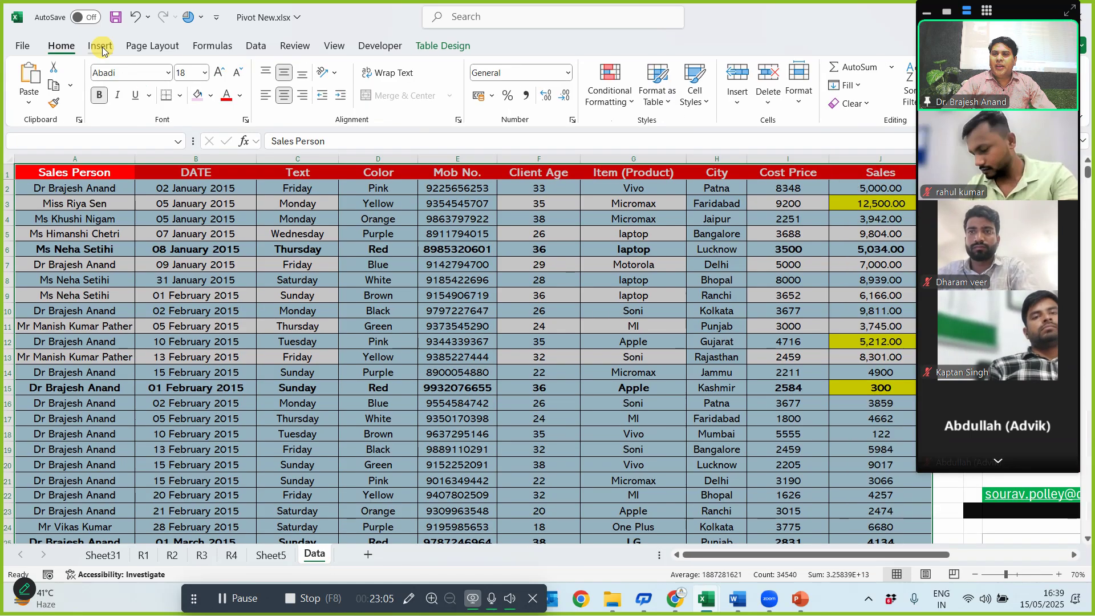
left_click(98, 46)
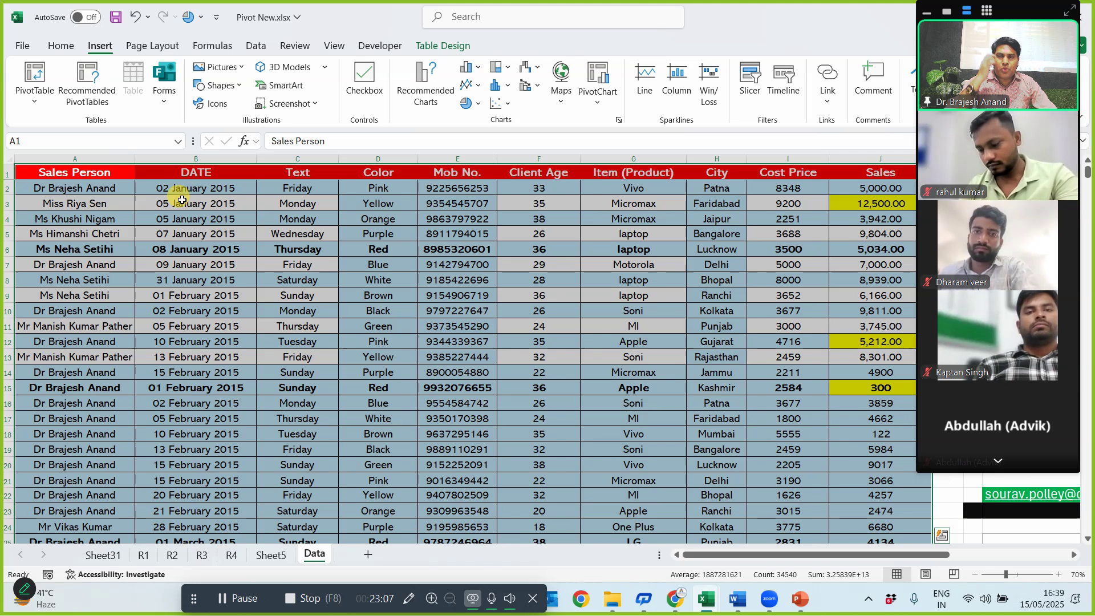
left_click(29, 82)
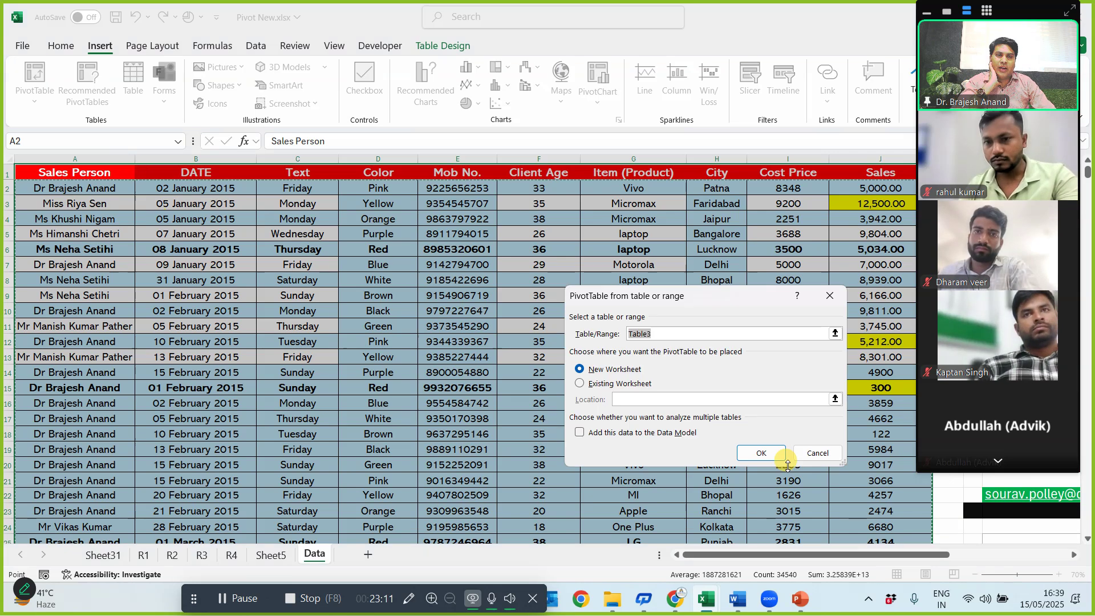
left_click(763, 451)
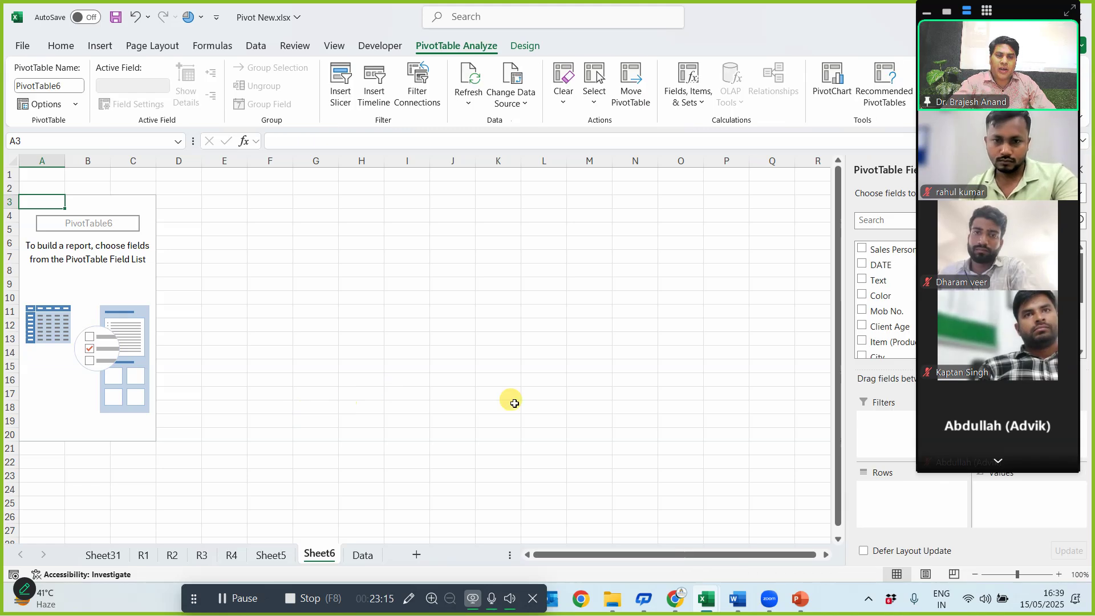
- Add DATE to the new PivotTable's rows and Sales to its values
left_click_drag(881, 264, 889, 494)
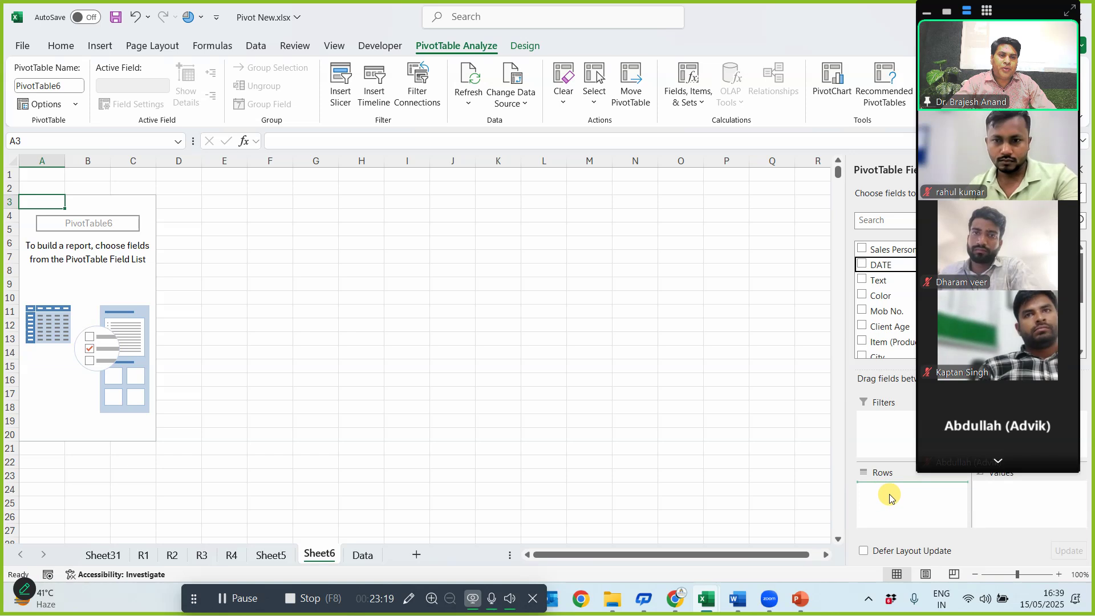
scroll(877, 338, "down", 2)
left_click_drag(878, 319, 1019, 510)
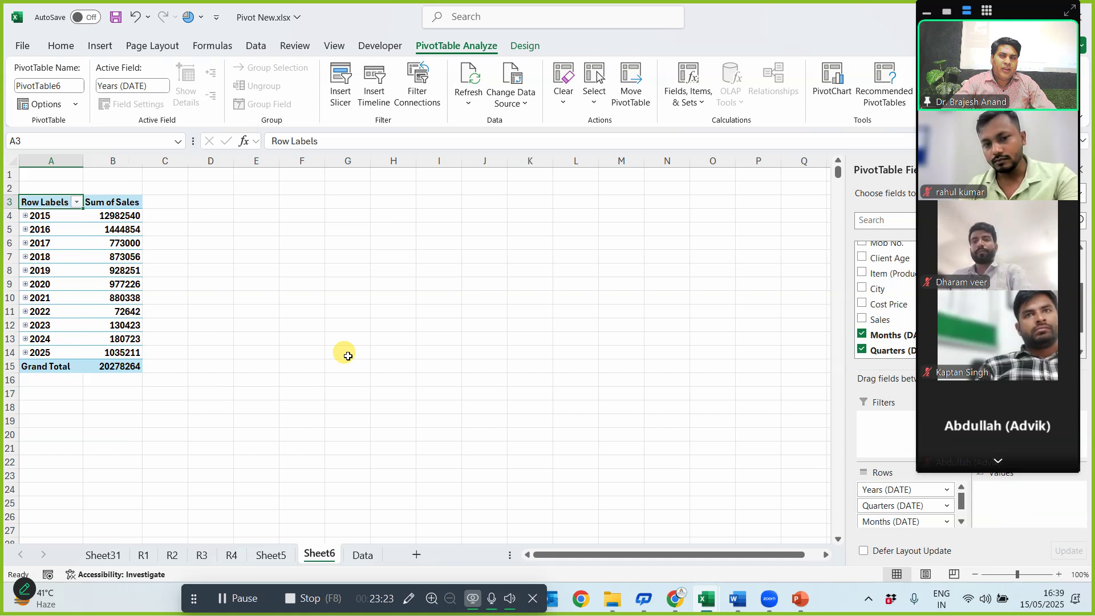
- Group the new PivotTable's date rows by Months, Quarters and Years, without Days
left_click(76, 244)
right_click(77, 244)
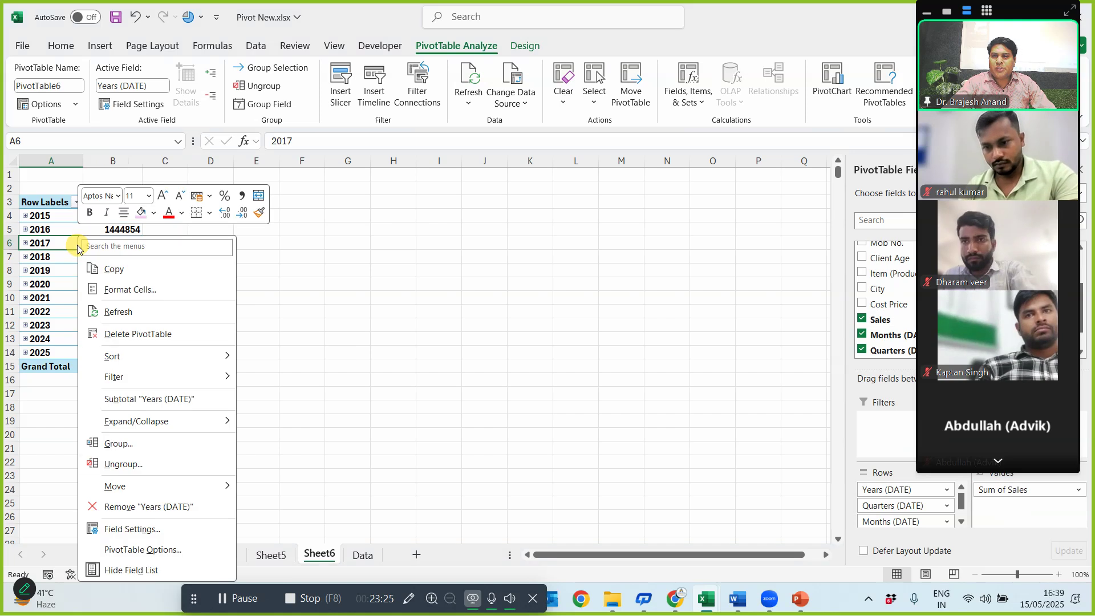
left_click(118, 444)
left_click(48, 460)
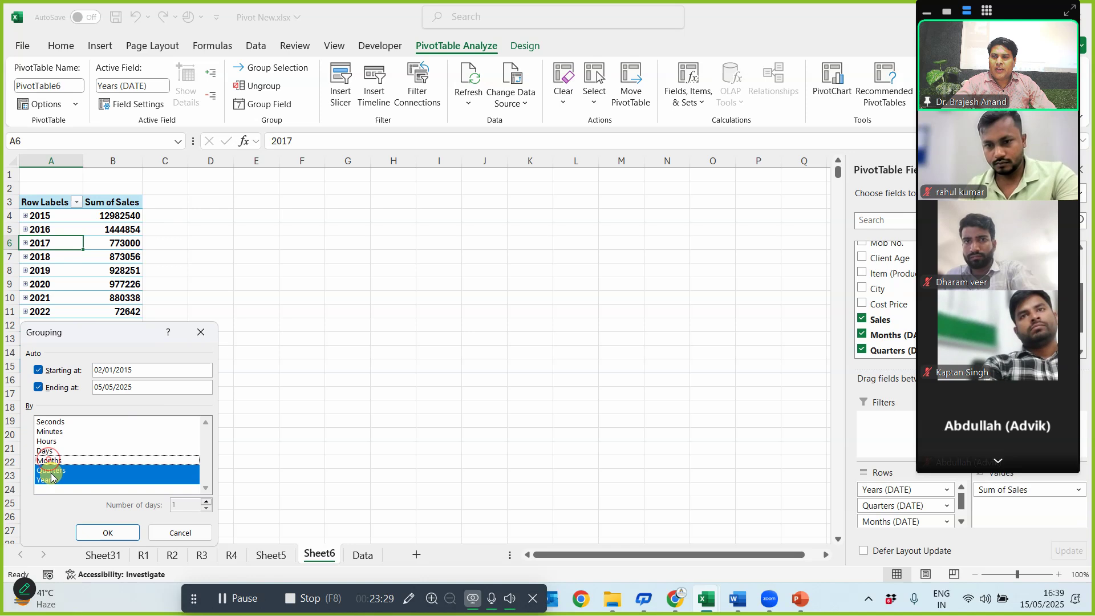
left_click(51, 471)
left_click(54, 470)
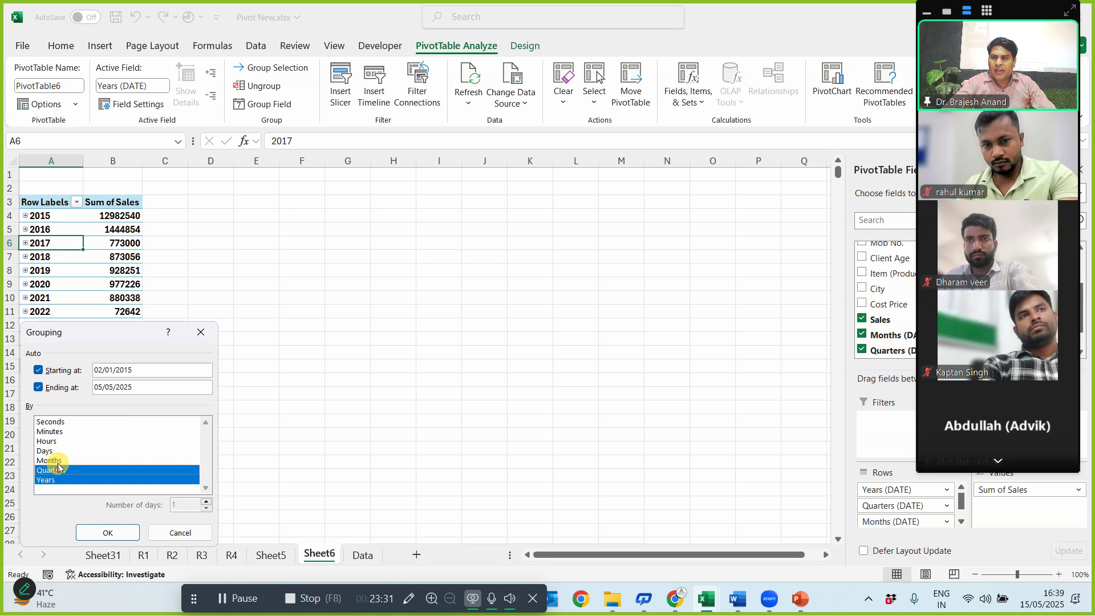
left_click(50, 460)
left_click(105, 533)
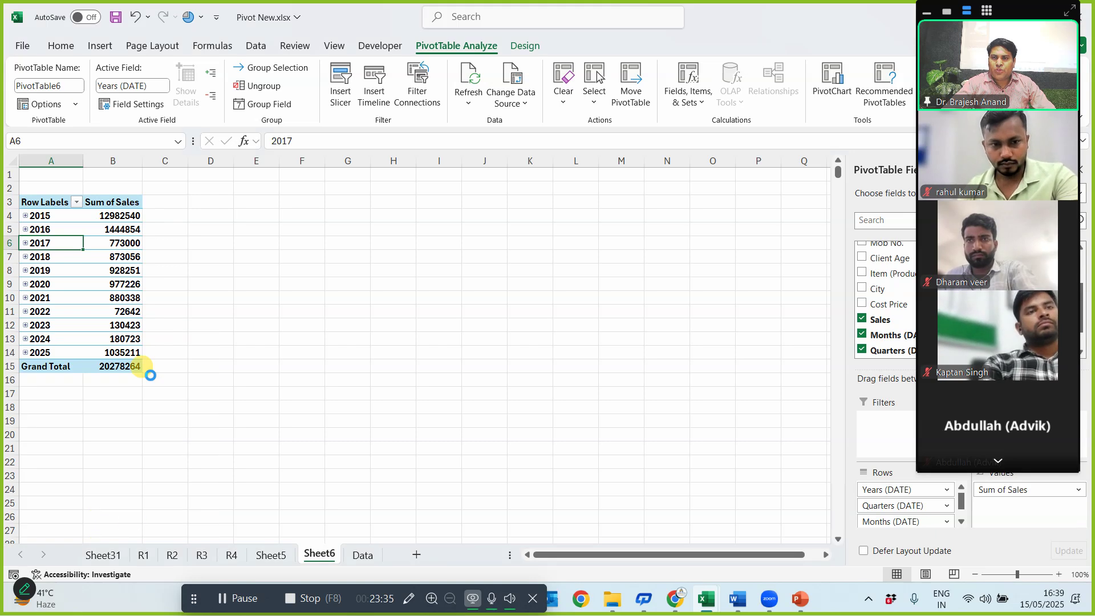
key("ctrl+z")
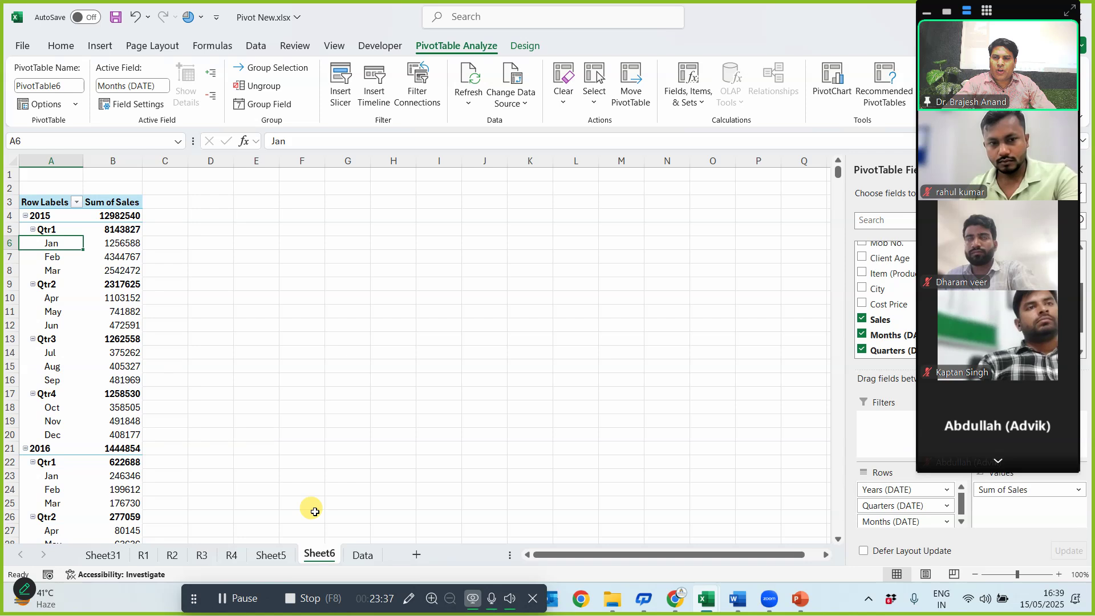
- Rename the Sheet5 worksheet as R5 and the Sheet6 worksheet as R6
left_click(269, 556)
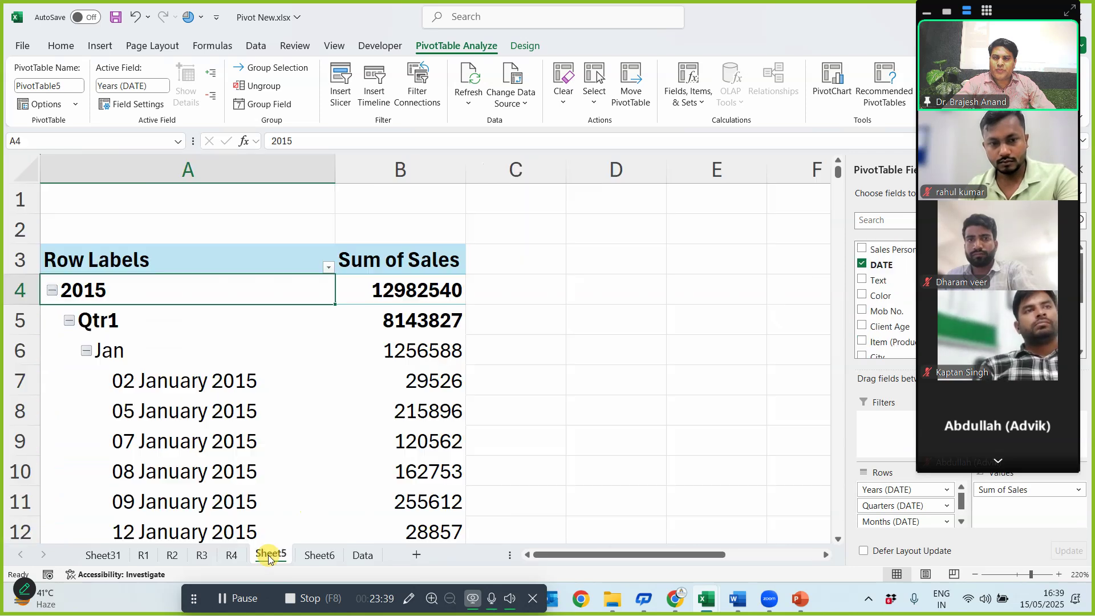
double_click(265, 553)
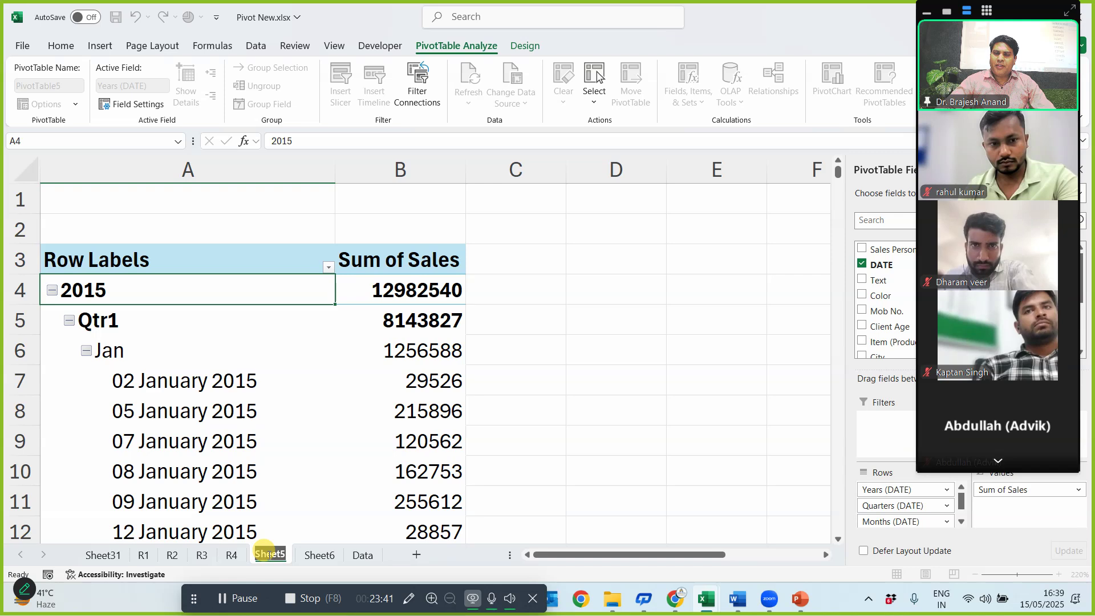
type("R5")
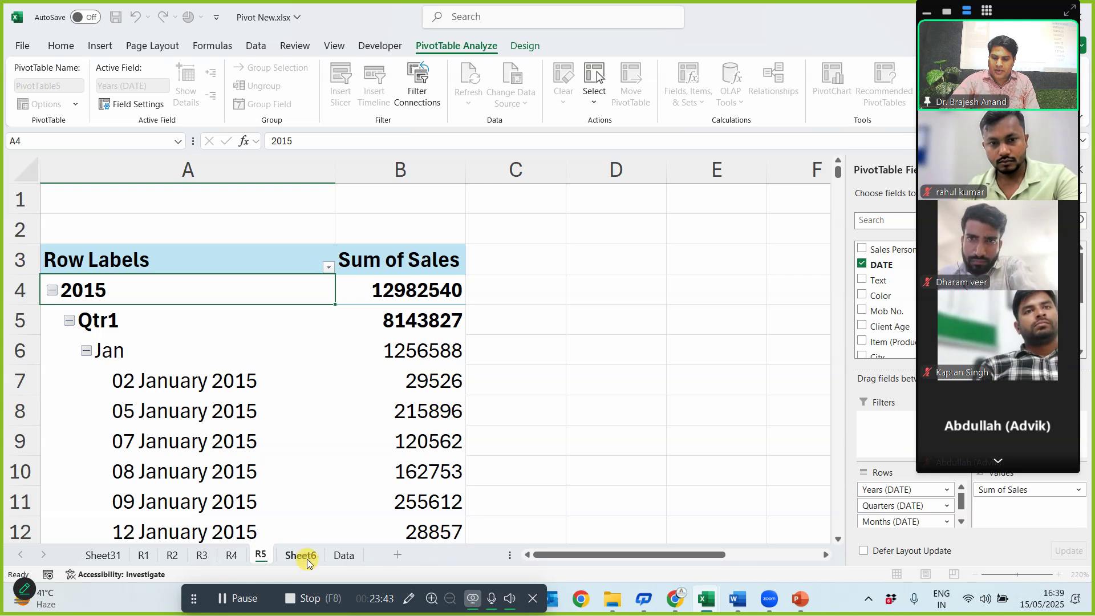
left_click(305, 559)
double_click(302, 554)
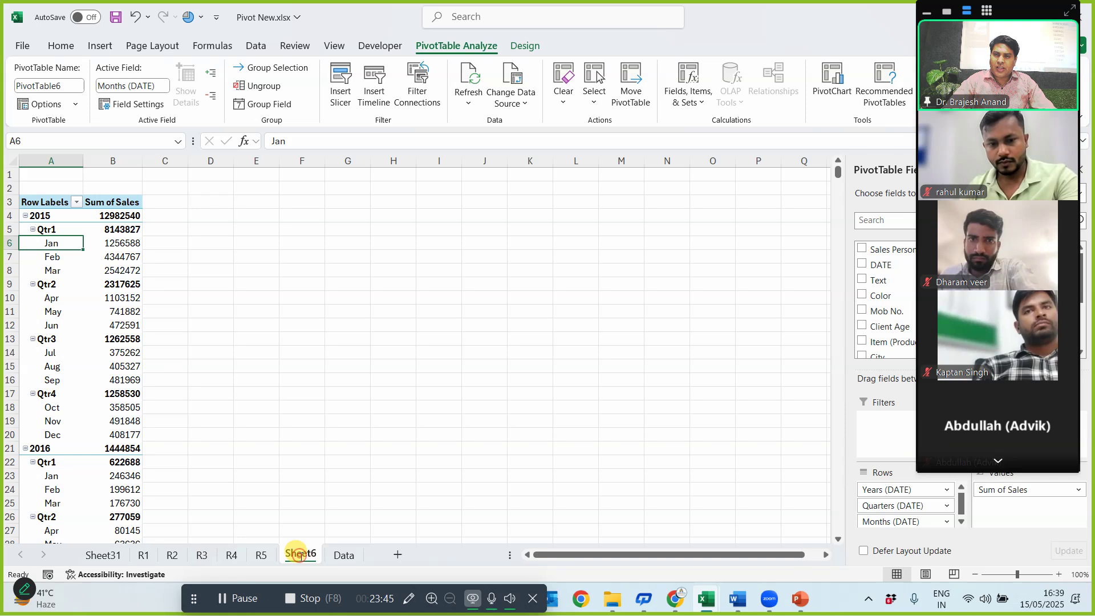
key("BackSpace")
type("6")
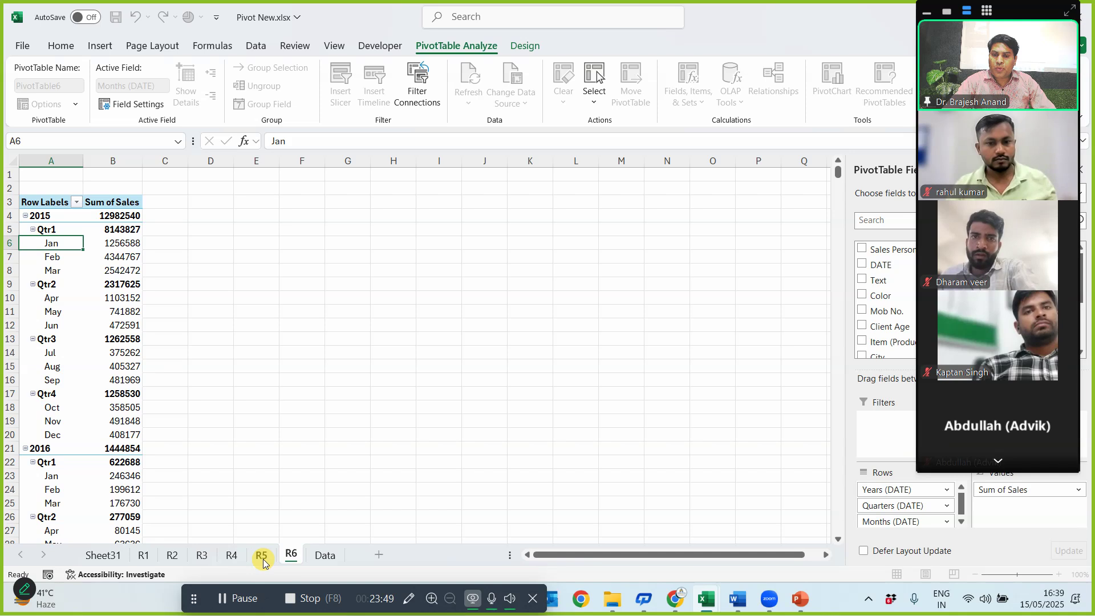
- Collapse the Jan, Feb and Mar groups under 2015 Qtr1 in the R5 PivotTable and select its row label column
left_click(263, 558)
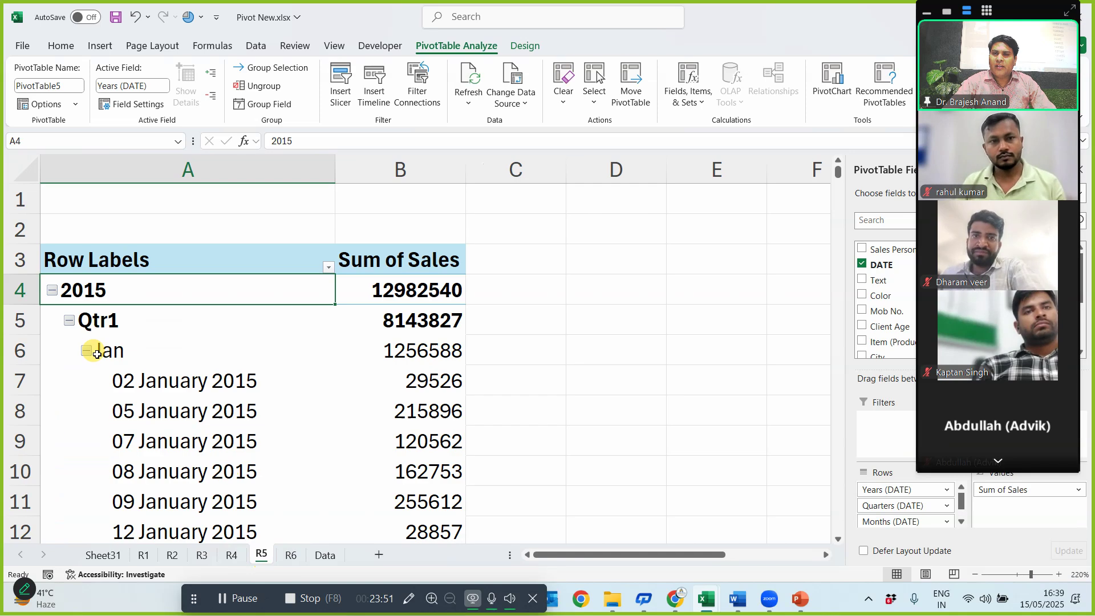
left_click(86, 350)
left_click(87, 351)
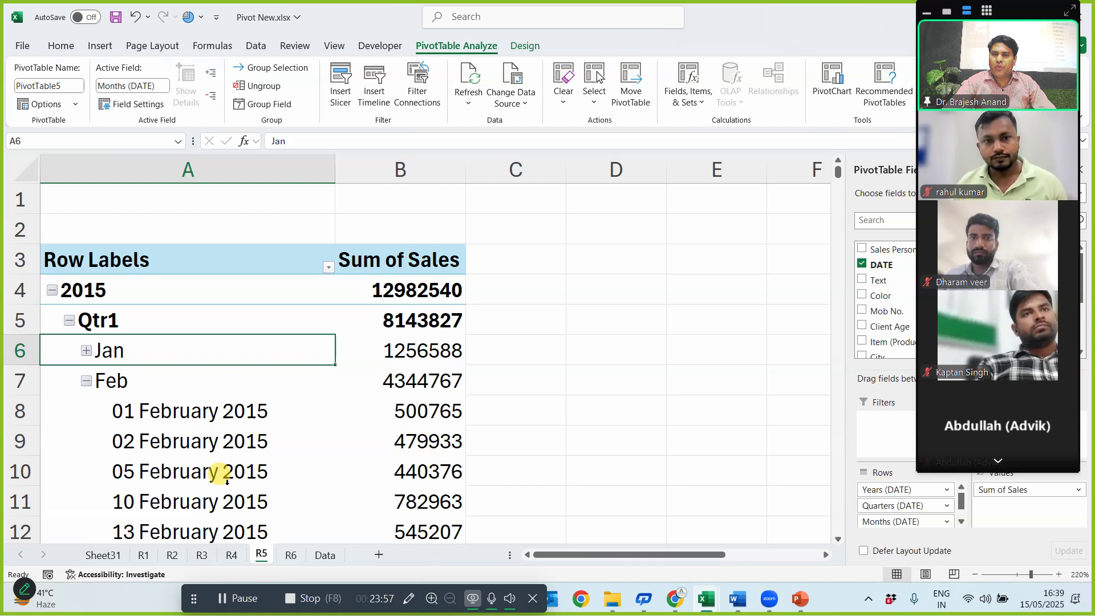
left_click(88, 381)
left_click(89, 416)
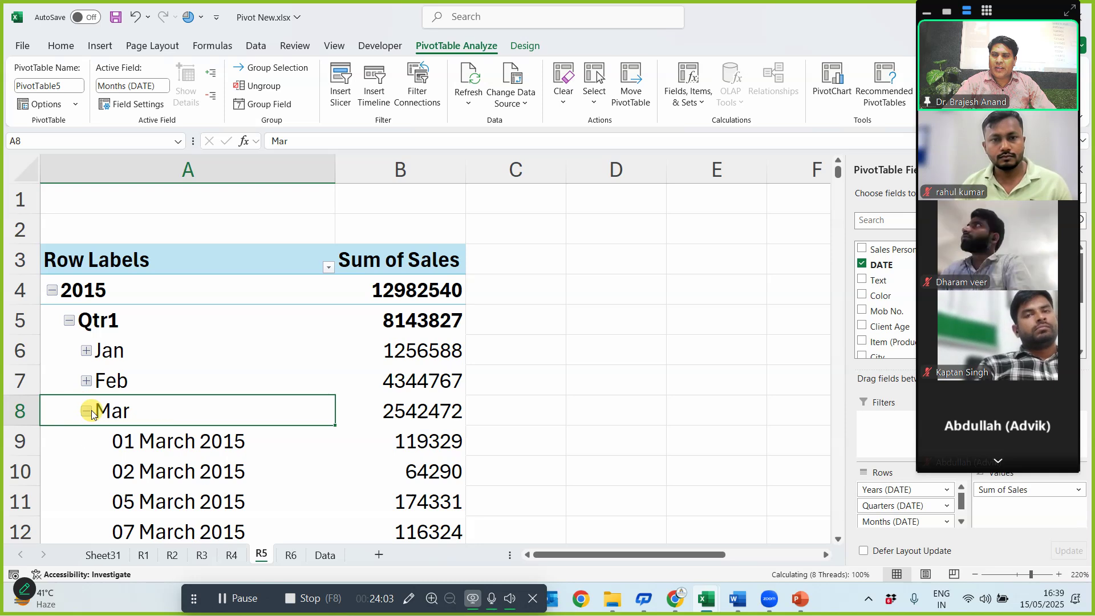
left_click(88, 411)
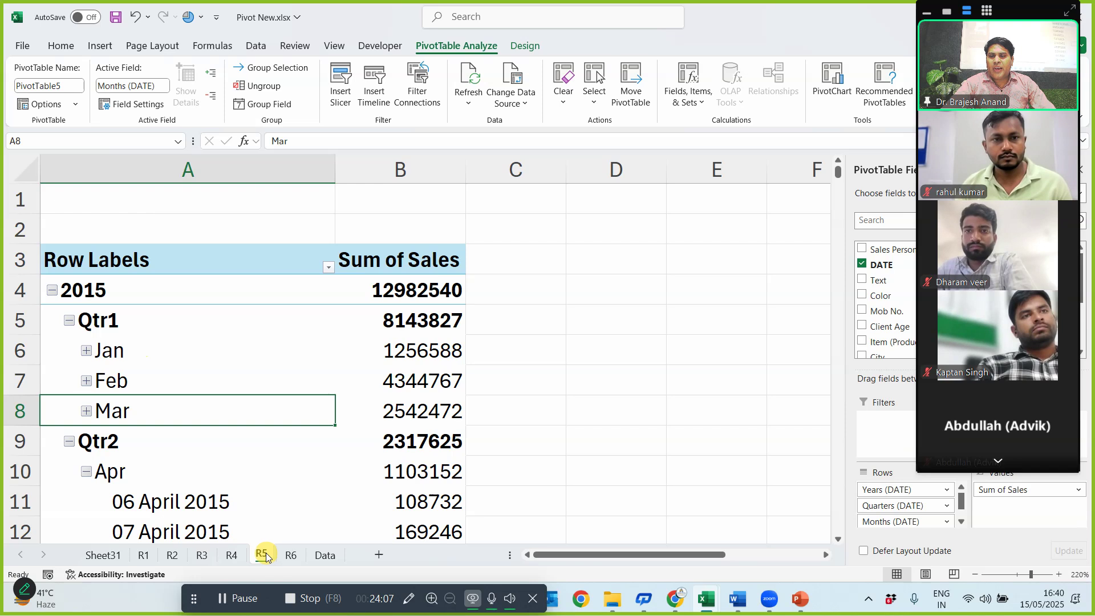
left_click(140, 167)
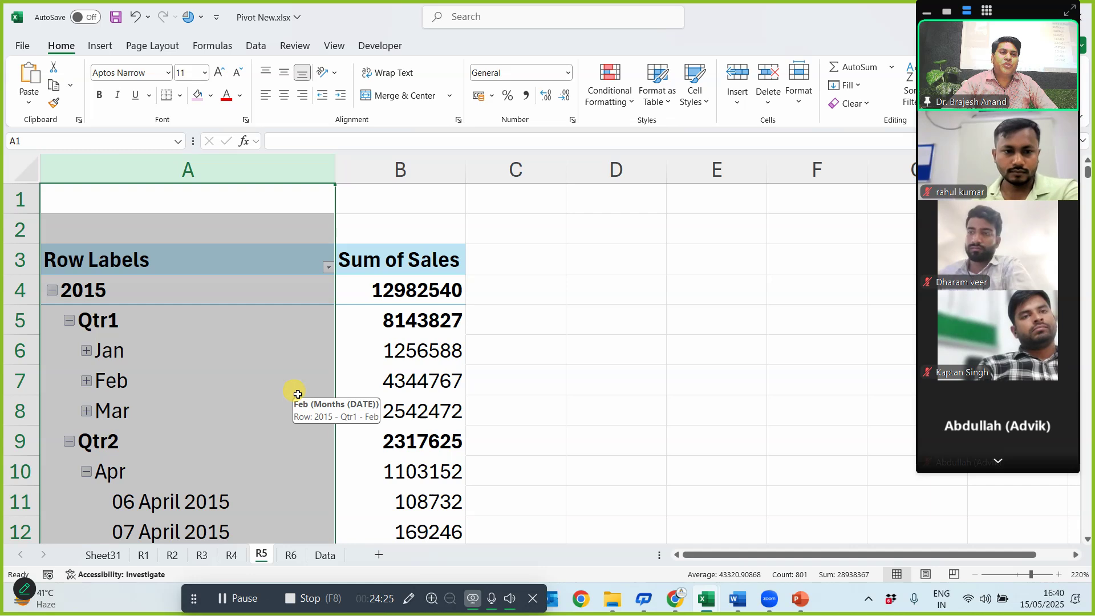
- Enable the classic PivotTable layout for the report on R6 and compare it with the compact layout on R5
left_click(291, 555)
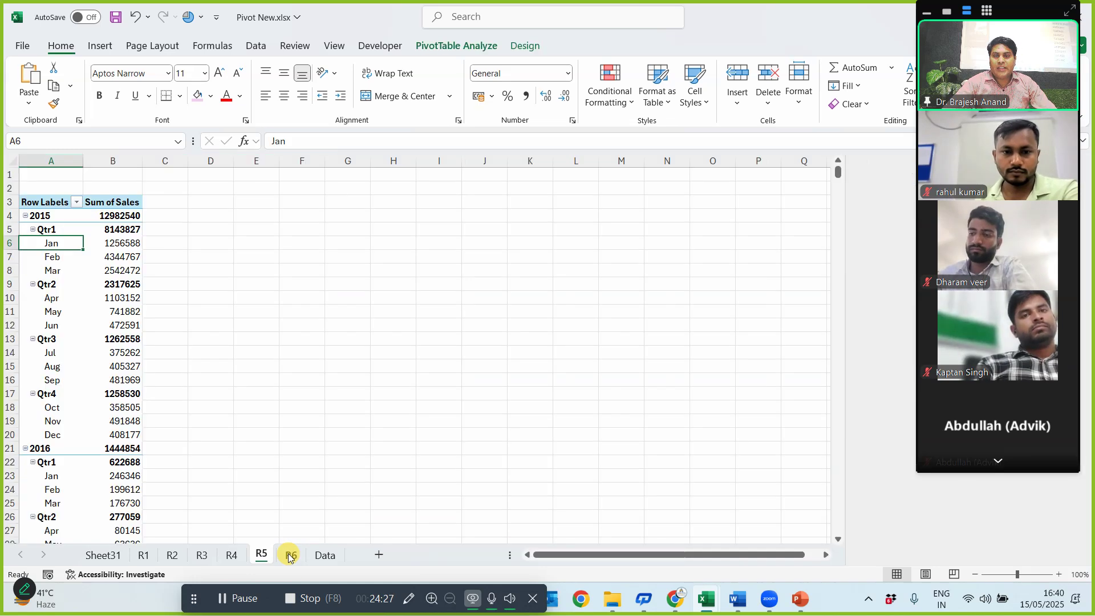
scroll(229, 349, "up", 6)
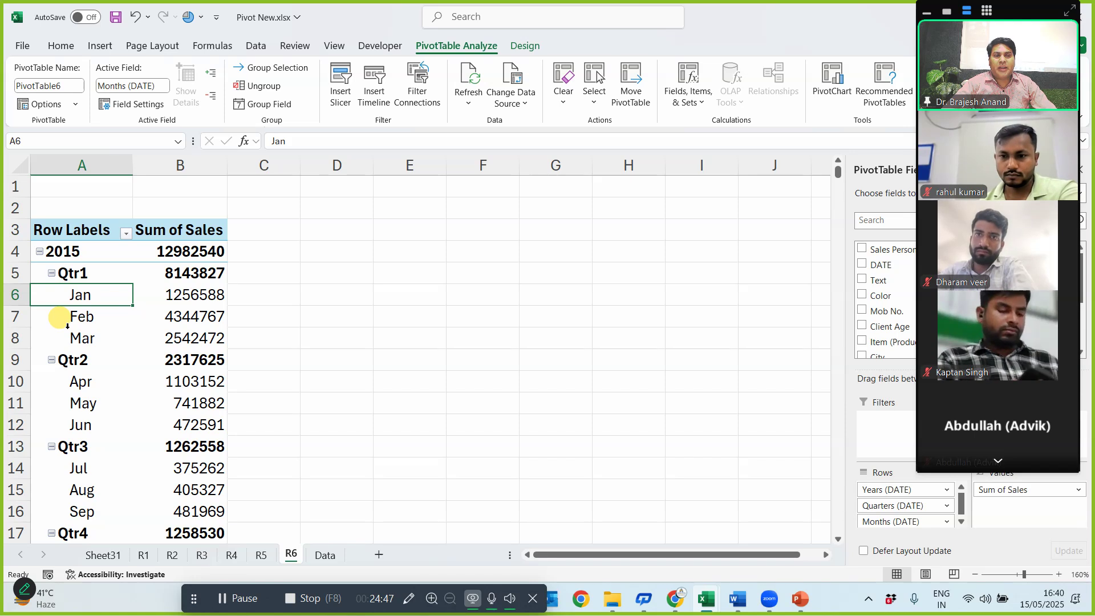
right_click(105, 297)
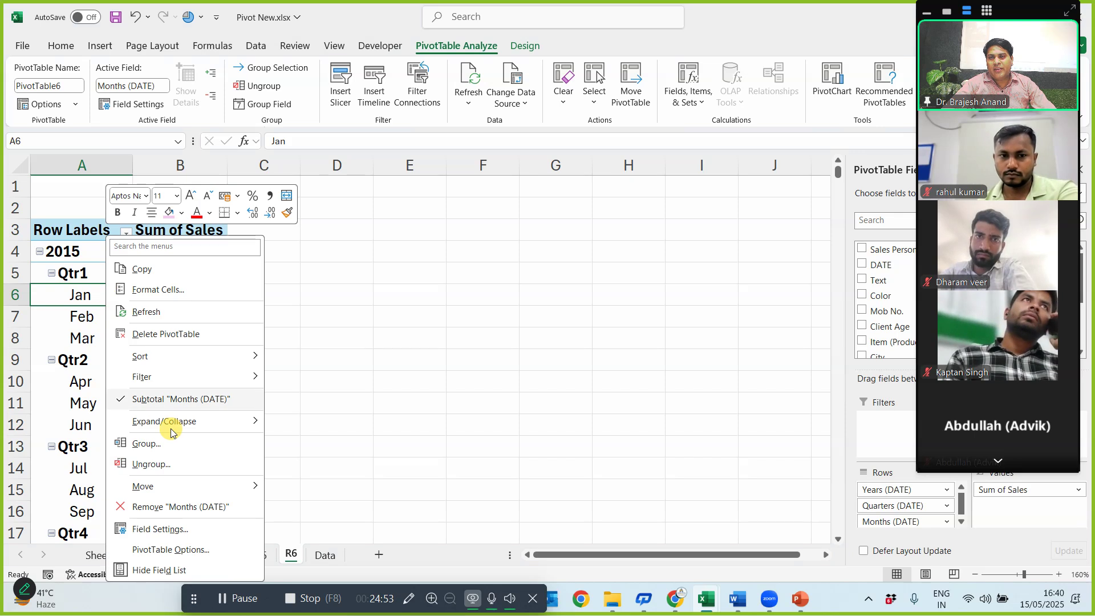
left_click(164, 550)
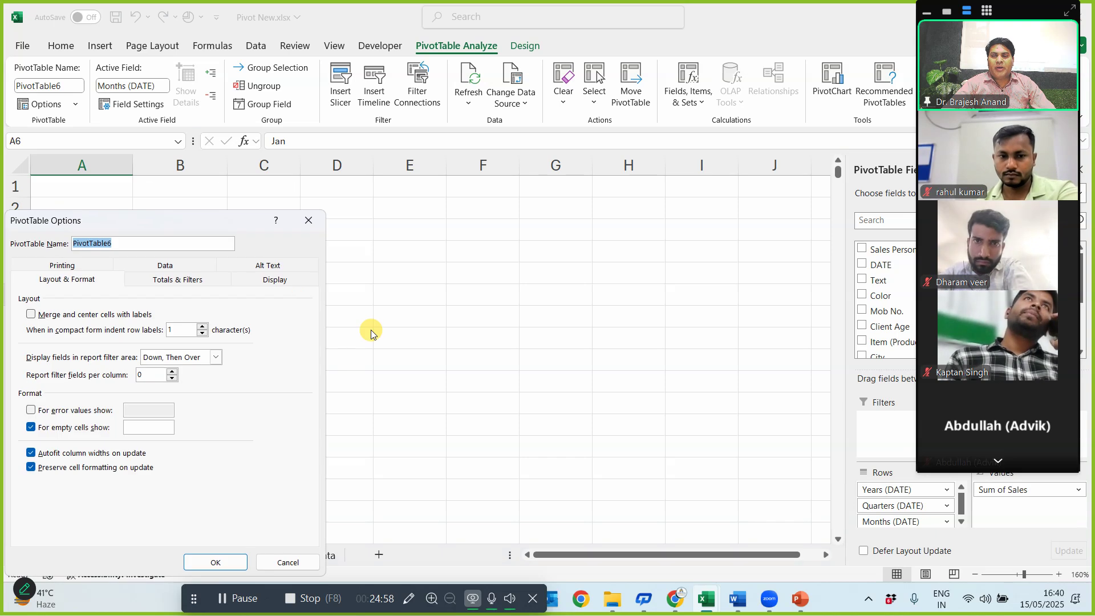
left_click(275, 280)
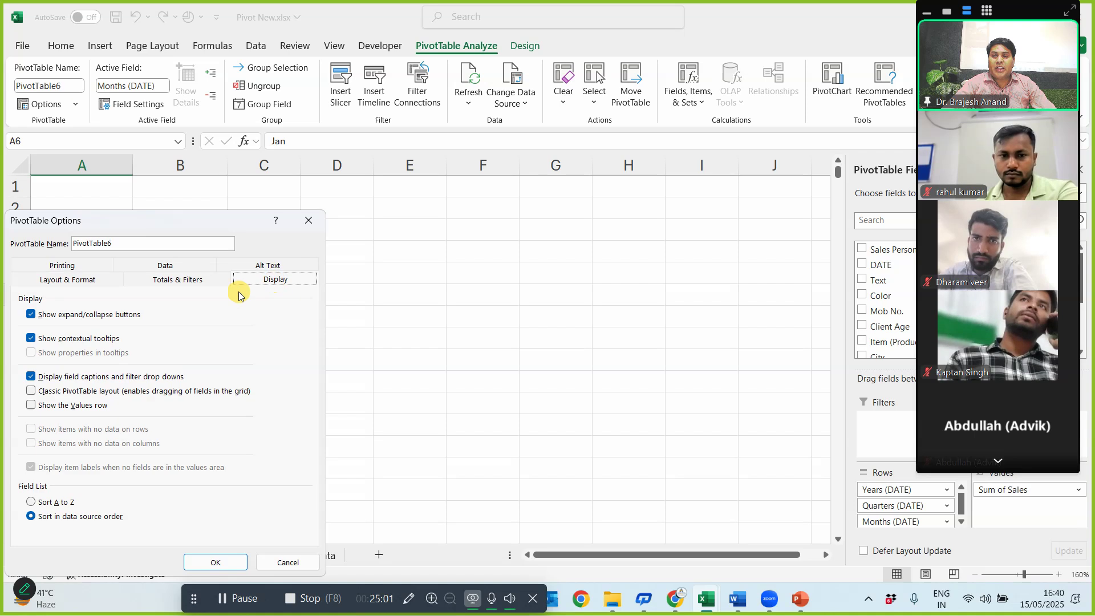
left_click_drag(250, 222, 582, 212)
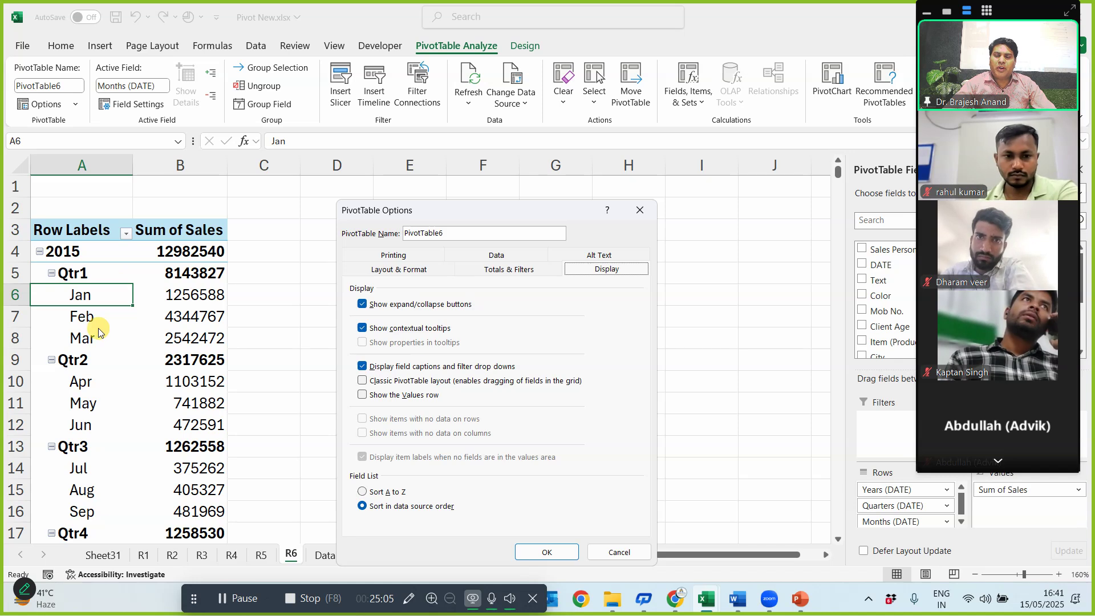
left_click(363, 381)
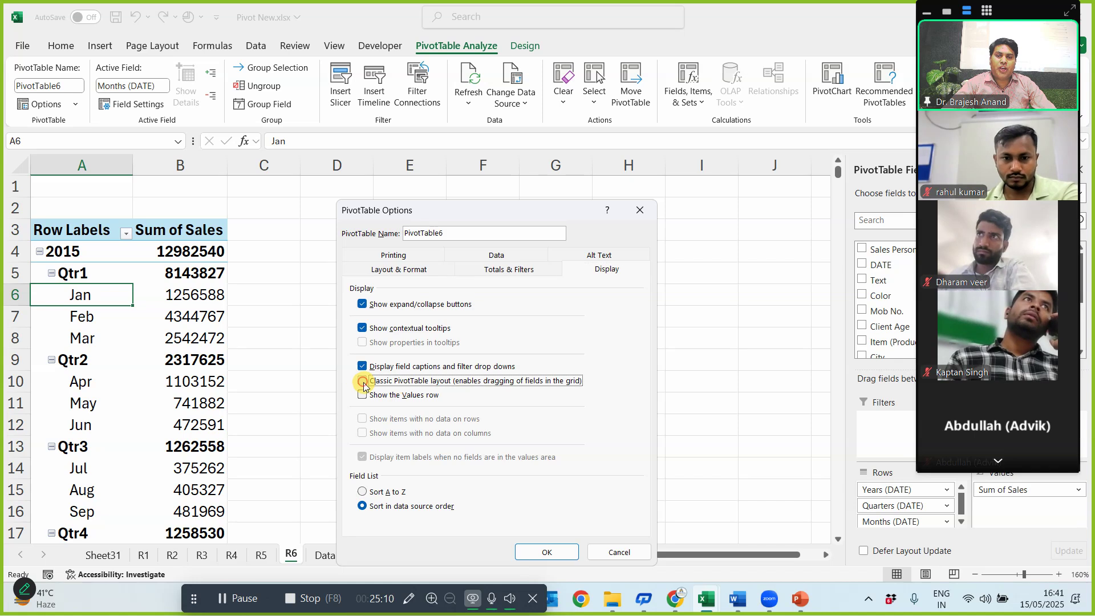
left_click(544, 551)
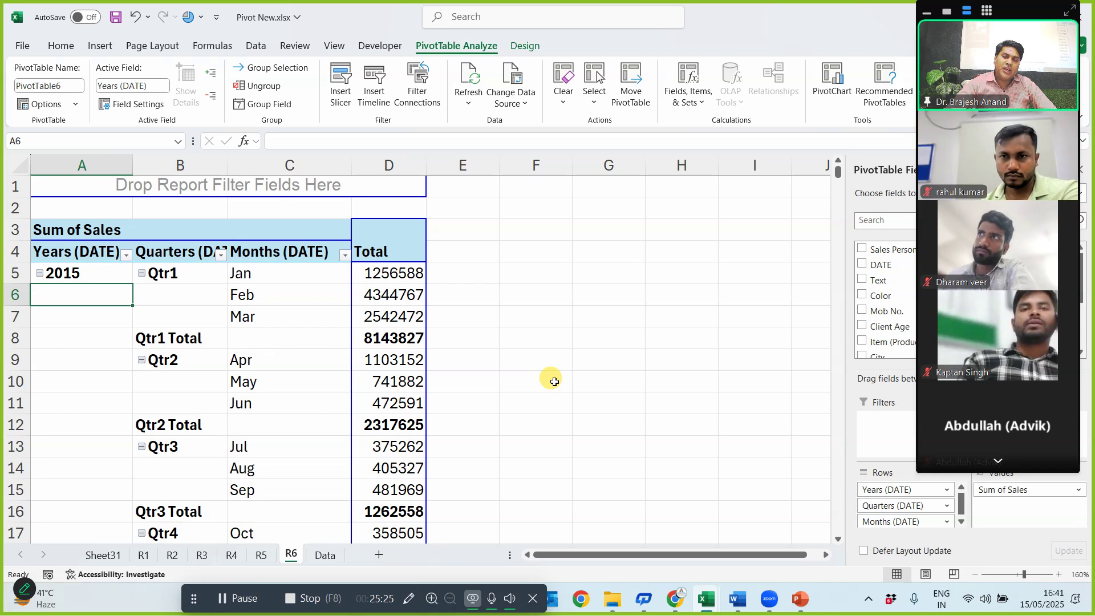
left_click(261, 556)
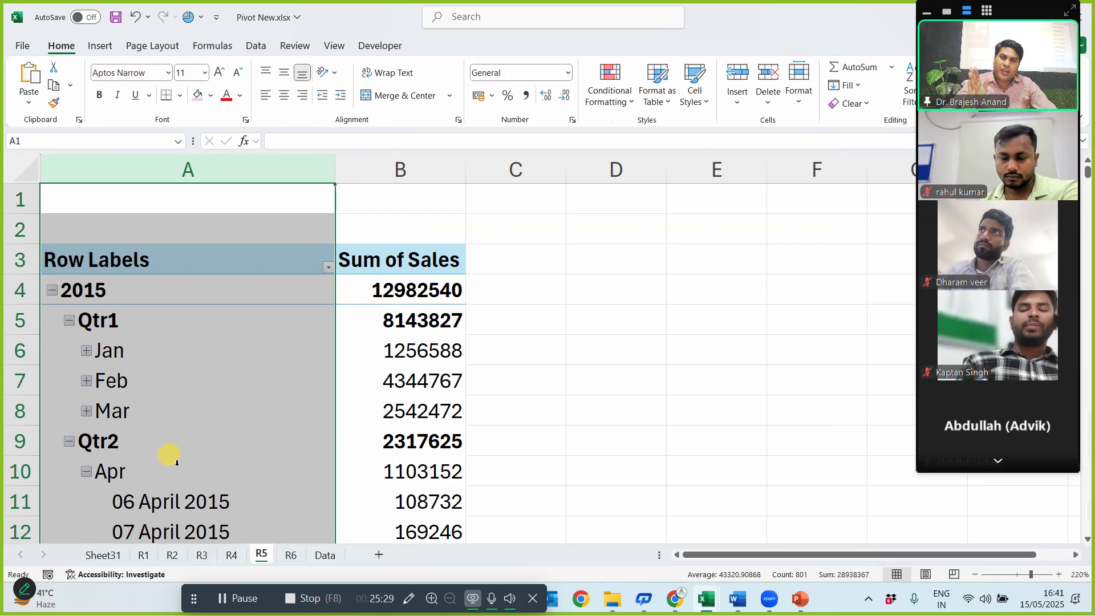
left_click(288, 558)
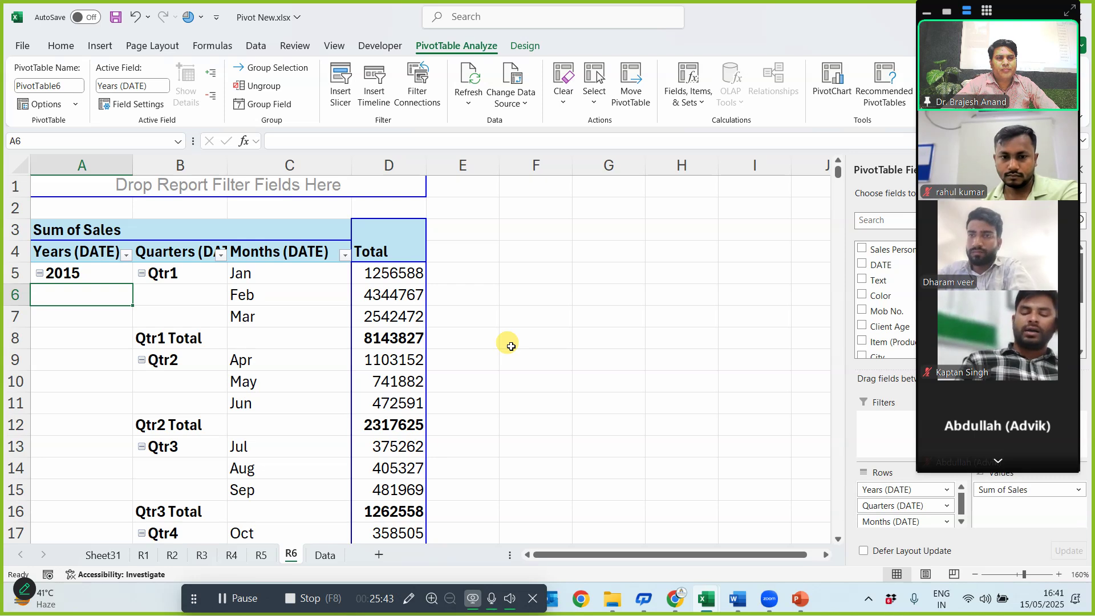
- Review the PivotTable topic list beside the sales table on the Data sheet and select its first topic number
left_click(322, 558)
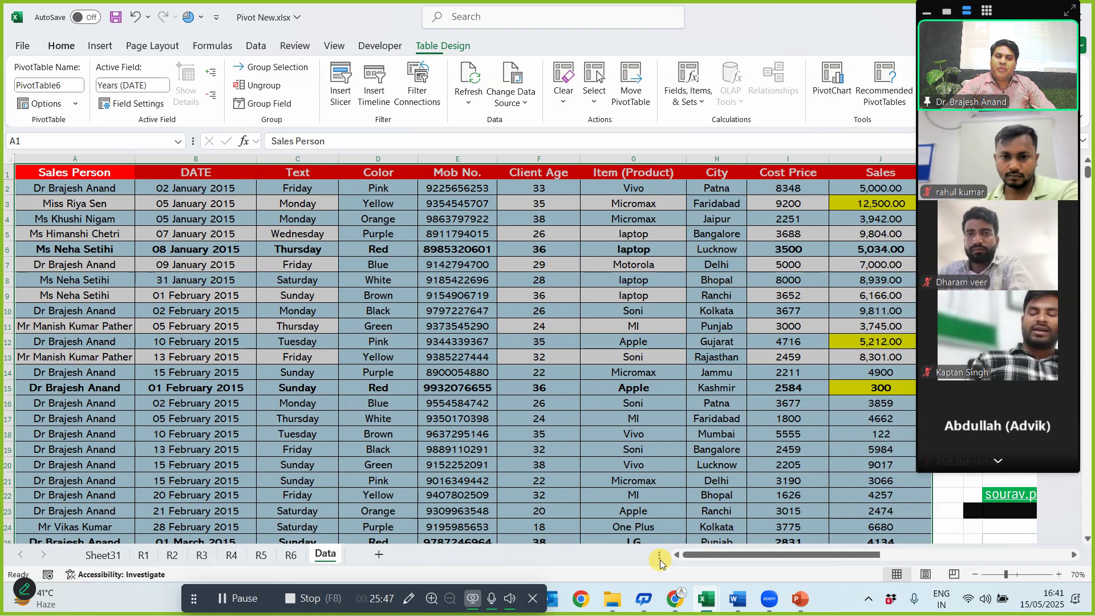
left_click_drag(730, 556, 1074, 556)
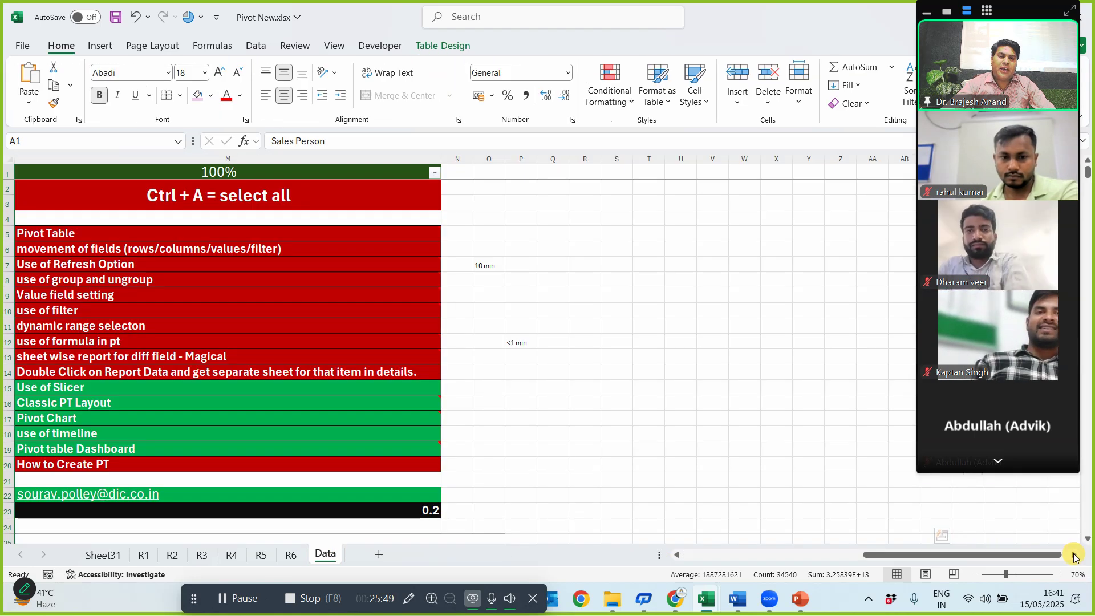
left_click_drag(966, 553, 930, 558)
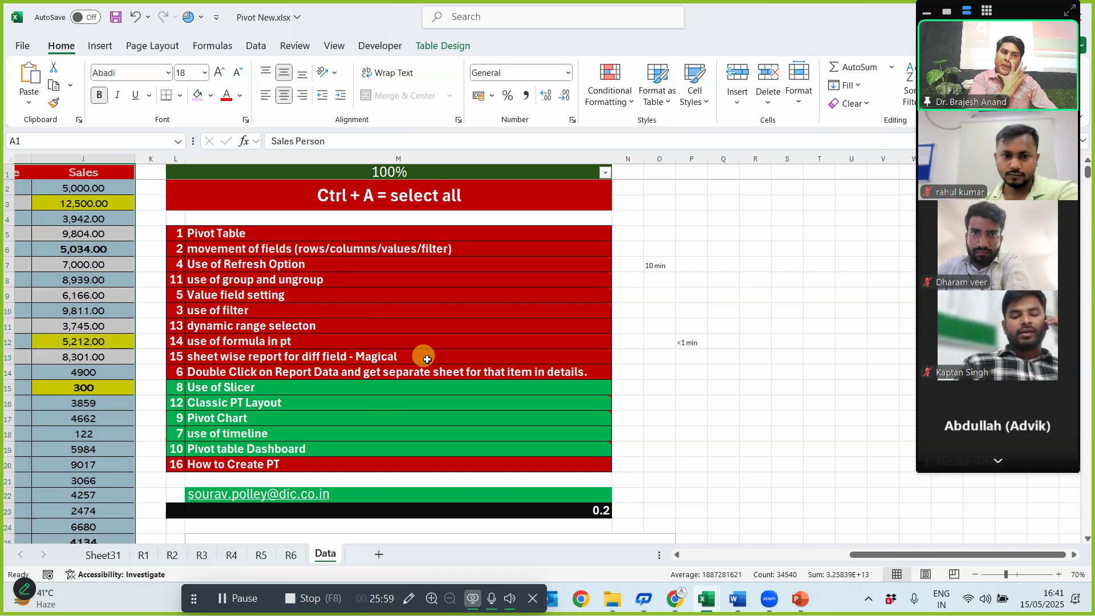
left_click(179, 233)
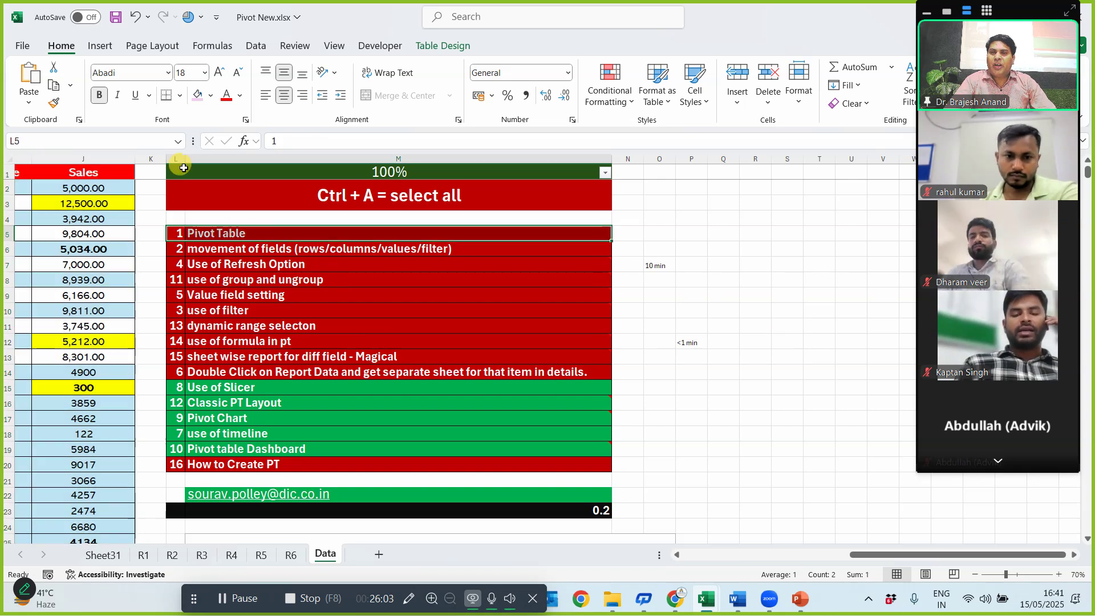
- Fill the topic rows 1 Pivot Table and 16 How to Create PT with standard blue
left_click(211, 97)
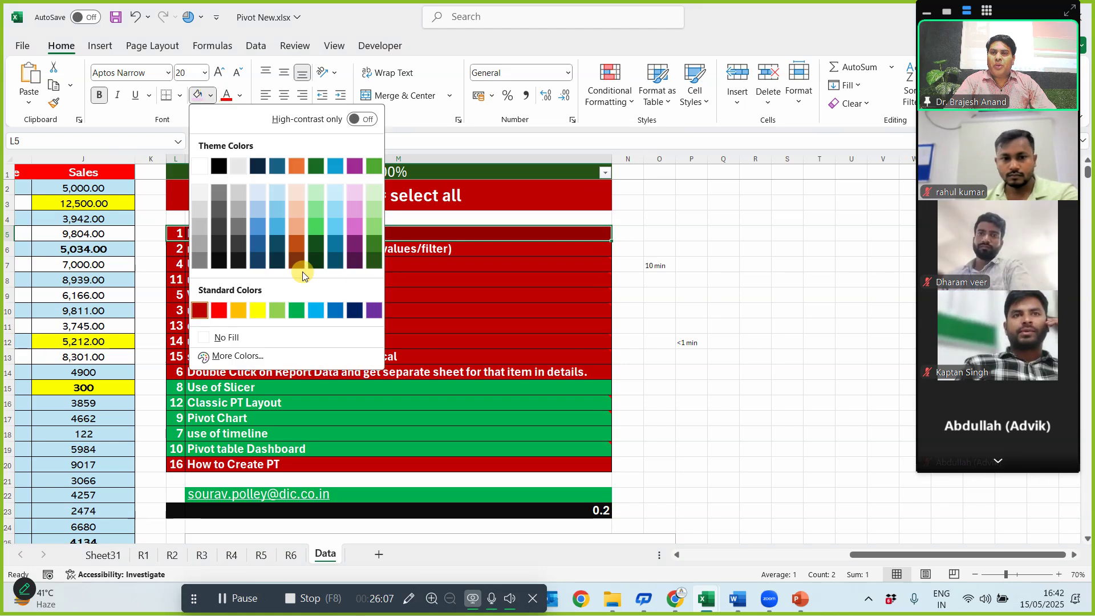
left_click(335, 310)
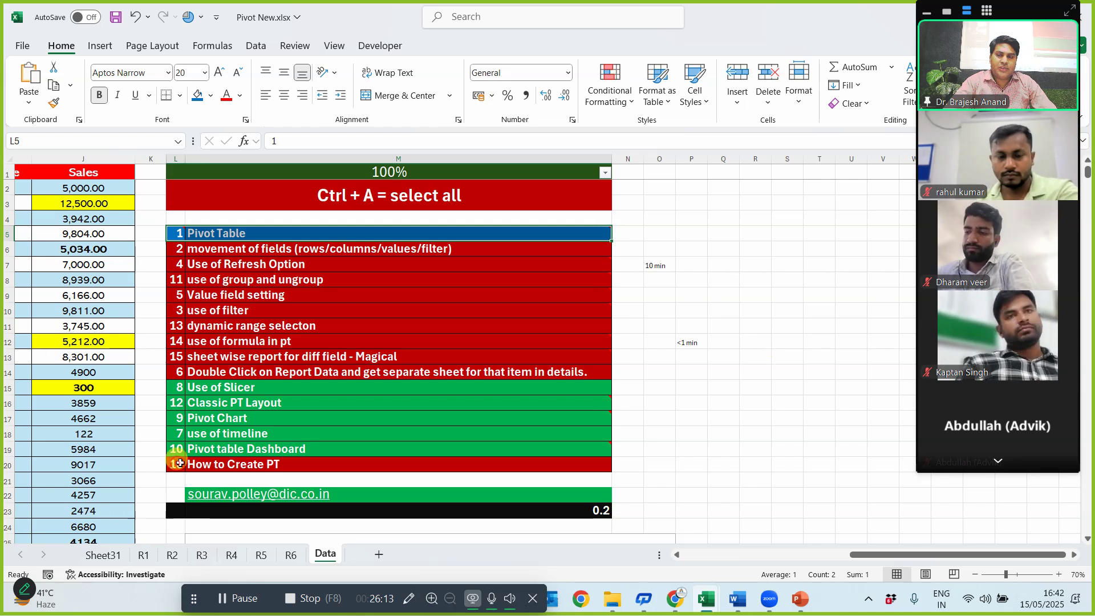
left_click_drag(180, 463, 279, 463)
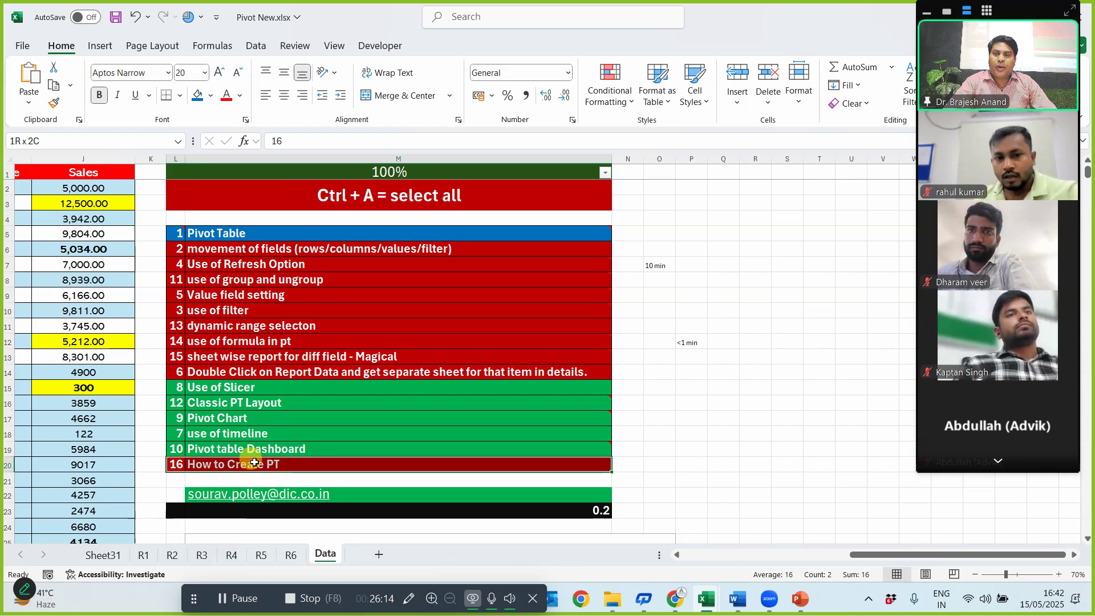
left_click(198, 101)
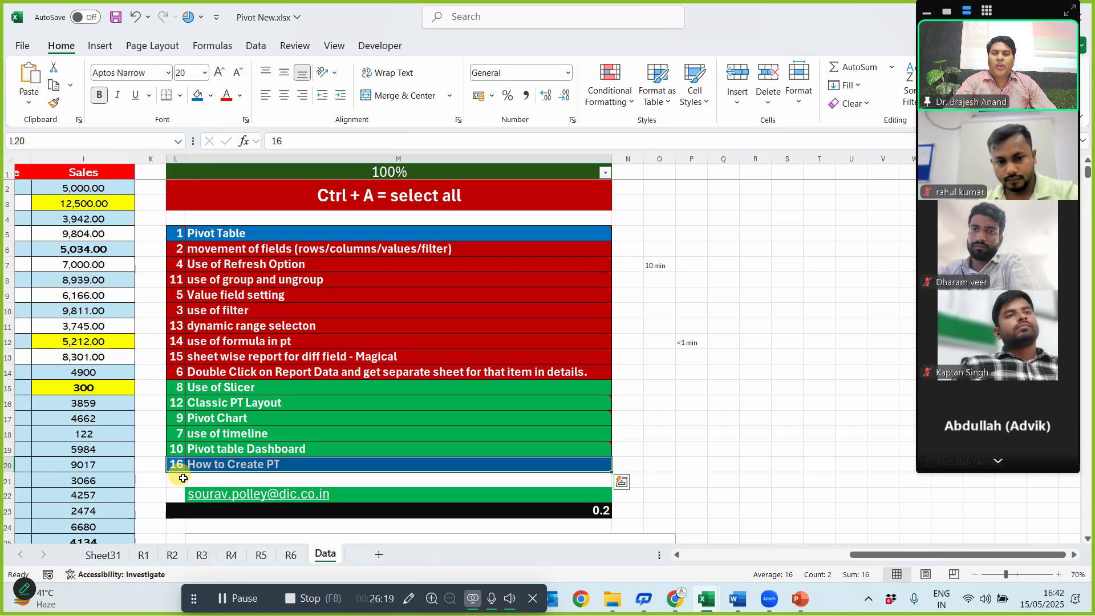
left_click(701, 476)
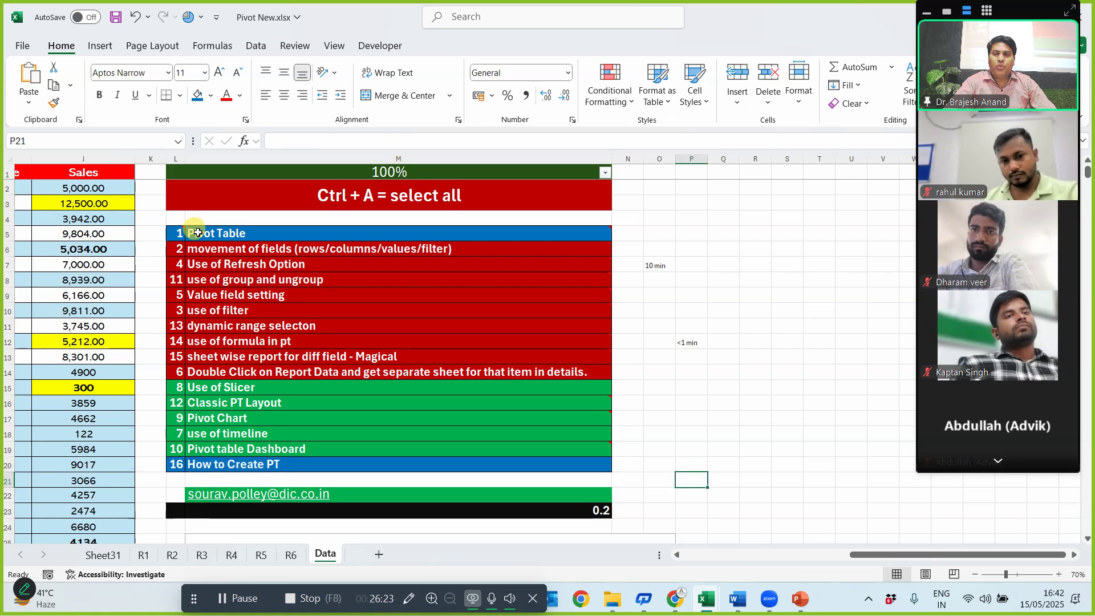
- Fill the topic rows 2 movement of fields and 3 use of filter with the same blue
mouse_move(194, 232)
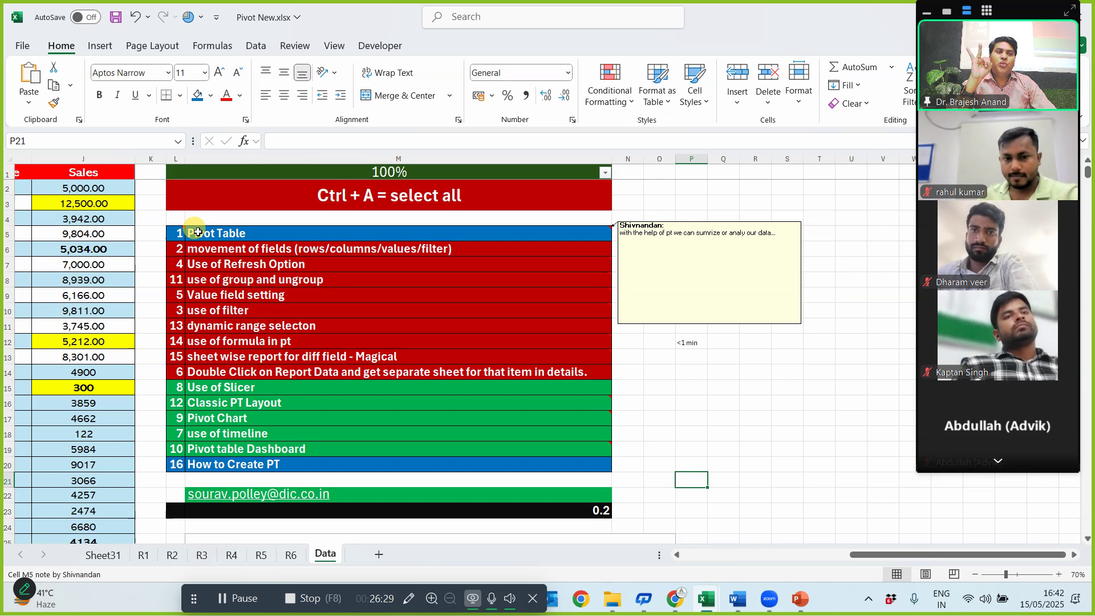
left_click(173, 249)
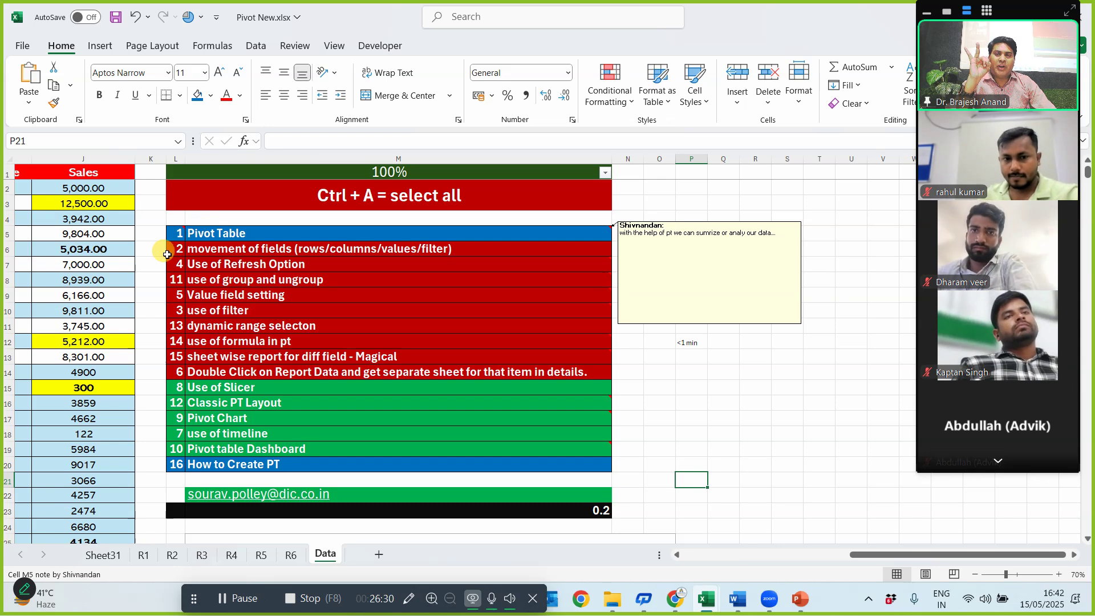
left_click(233, 250, "shift")
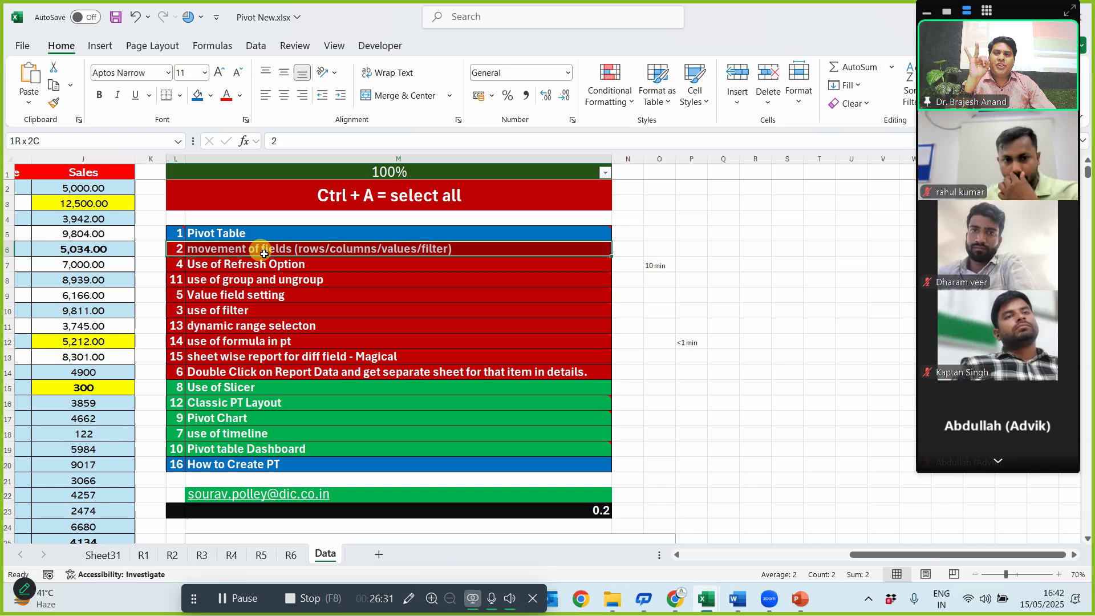
left_click(198, 101)
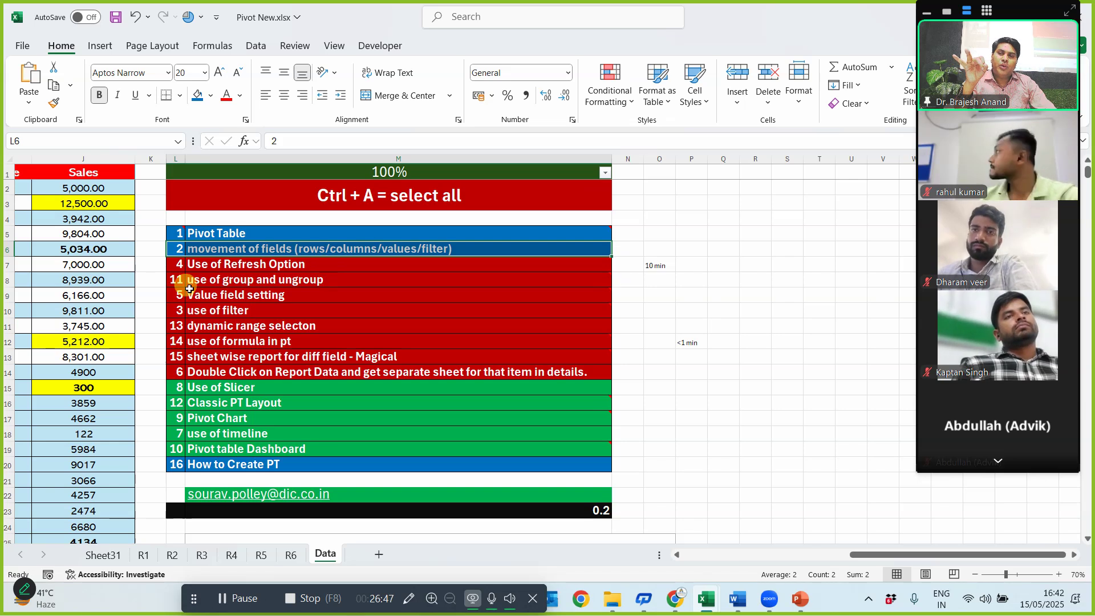
left_click(242, 309)
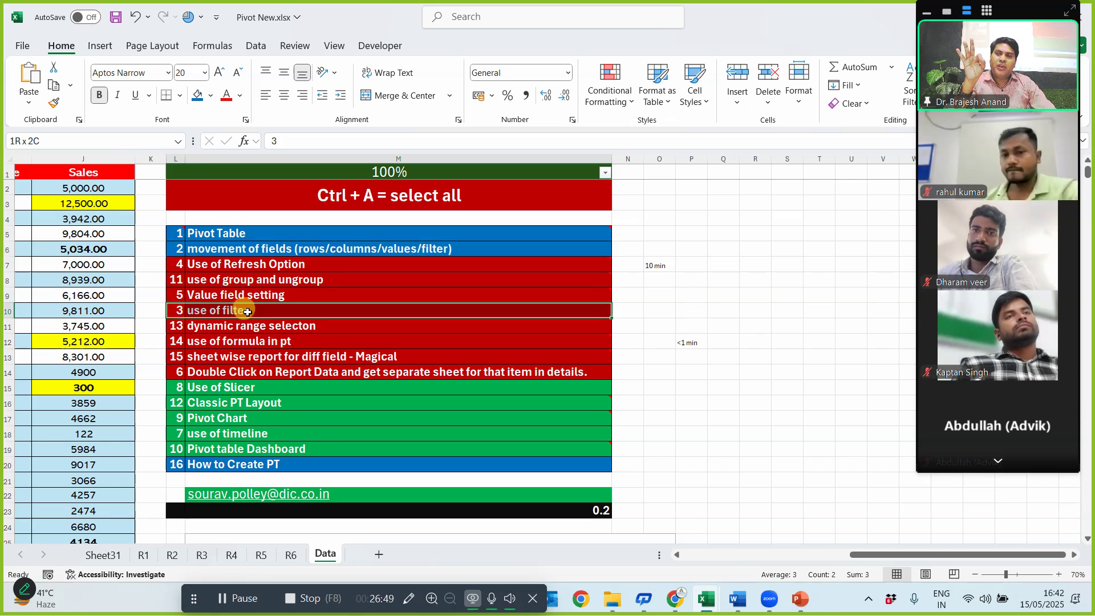
left_click(195, 98)
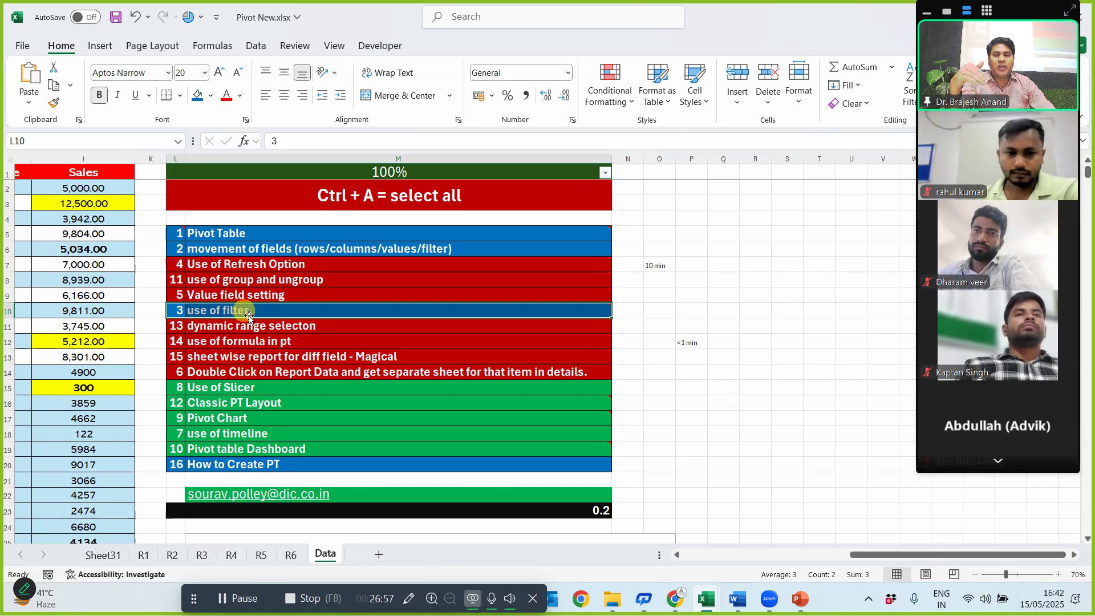
left_click_drag(180, 312, 270, 313)
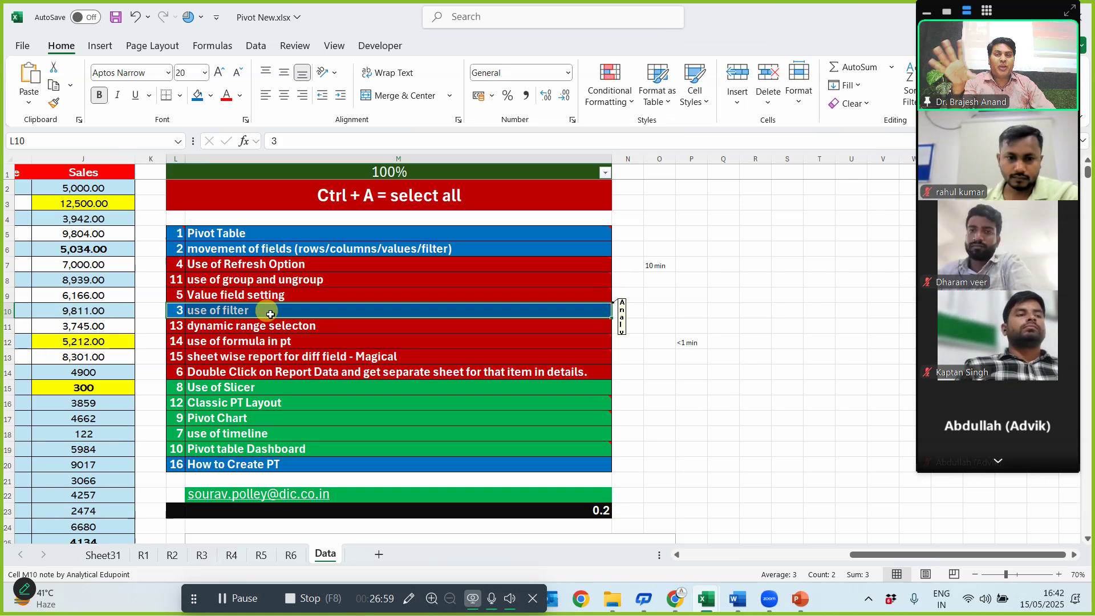
- Fill the topic rows 11 use of group and ungroup and 4 Use of Refresh Option with the same blue
left_click(180, 285)
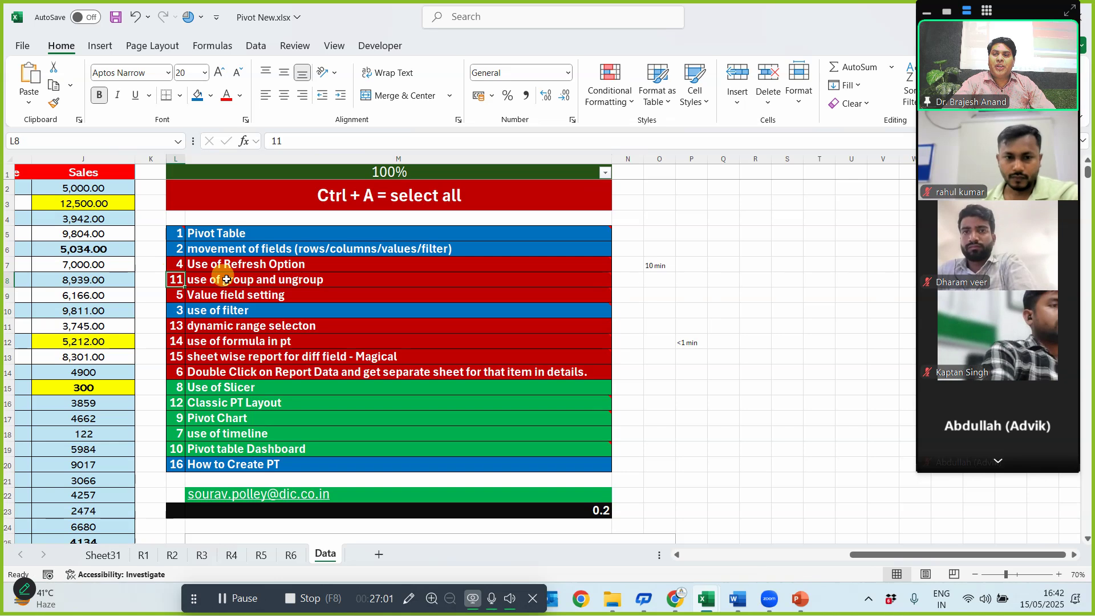
left_click(226, 280, "shift")
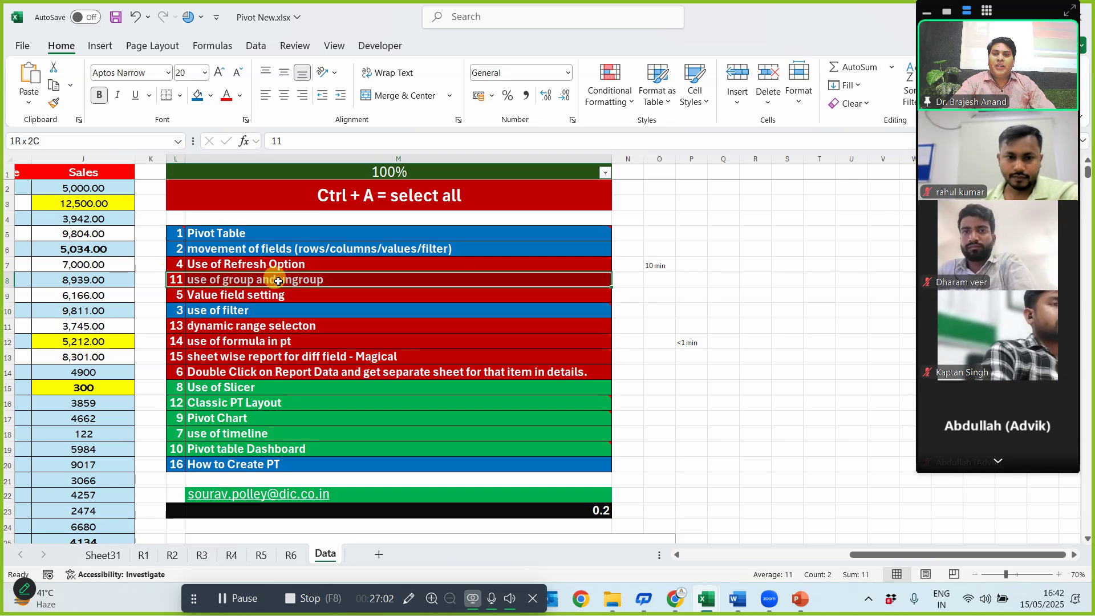
left_click(197, 96)
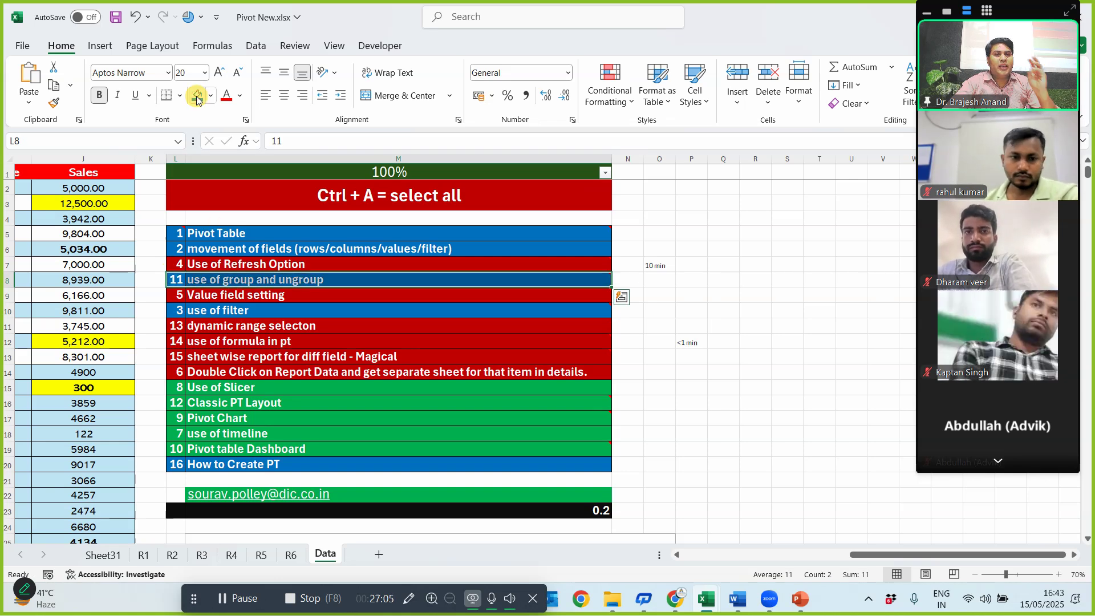
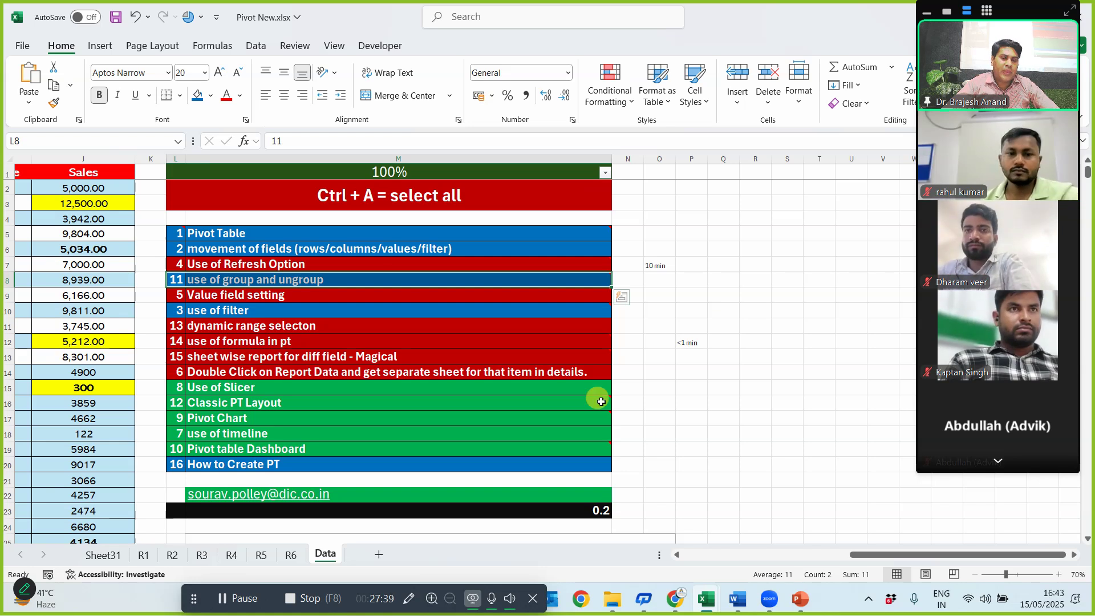
left_click_drag(176, 263, 274, 265)
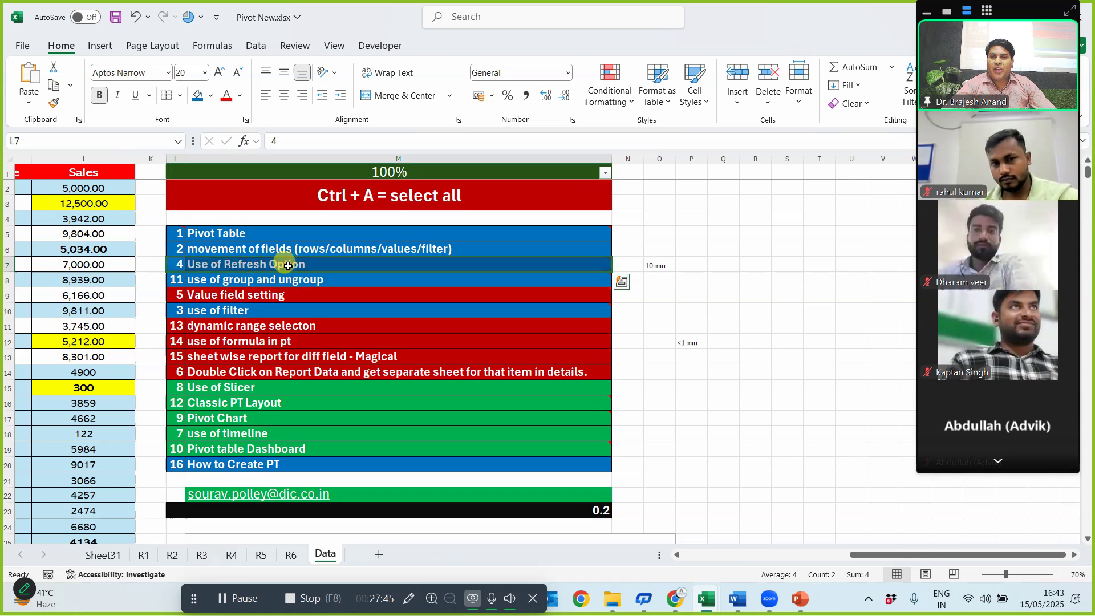
- Examine the Sum of Sales for the sales person in row 5 of the R1 PivotTable
left_click_drag(884, 556, 689, 565)
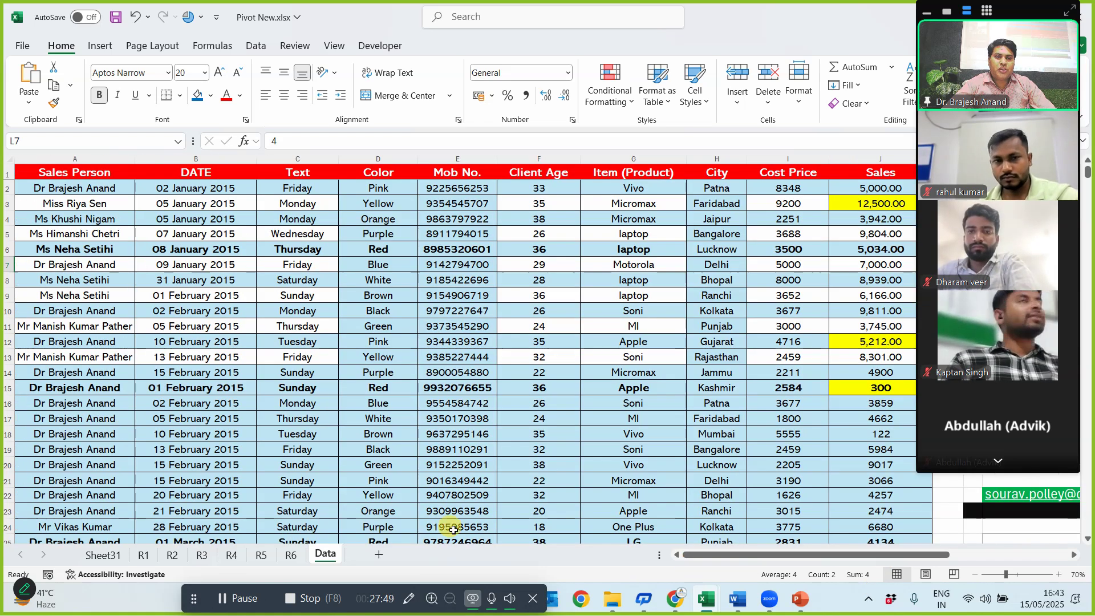
left_click(288, 557)
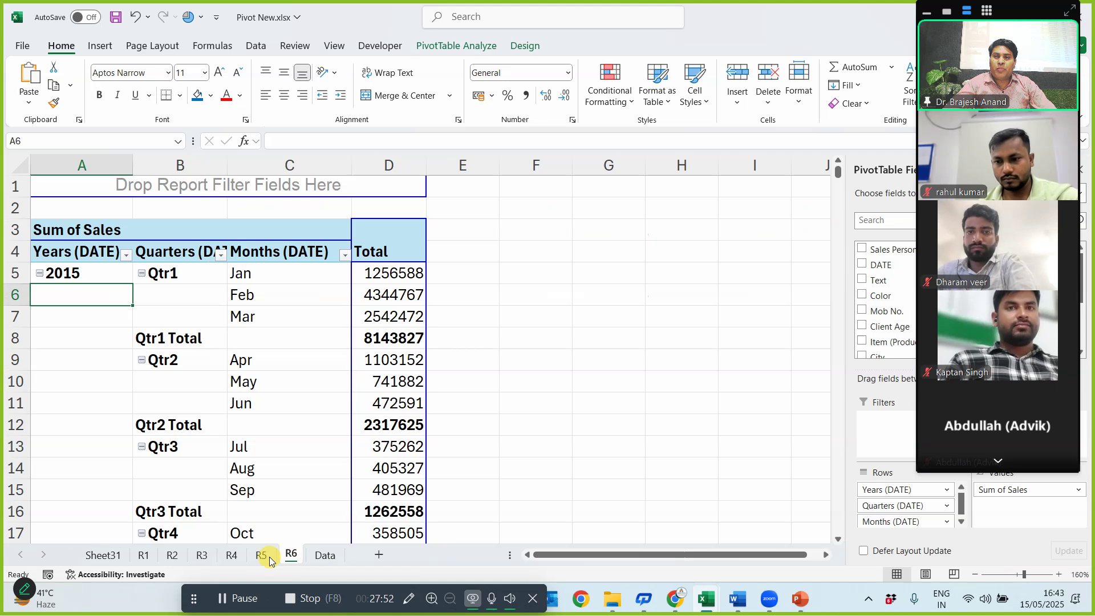
left_click(143, 555)
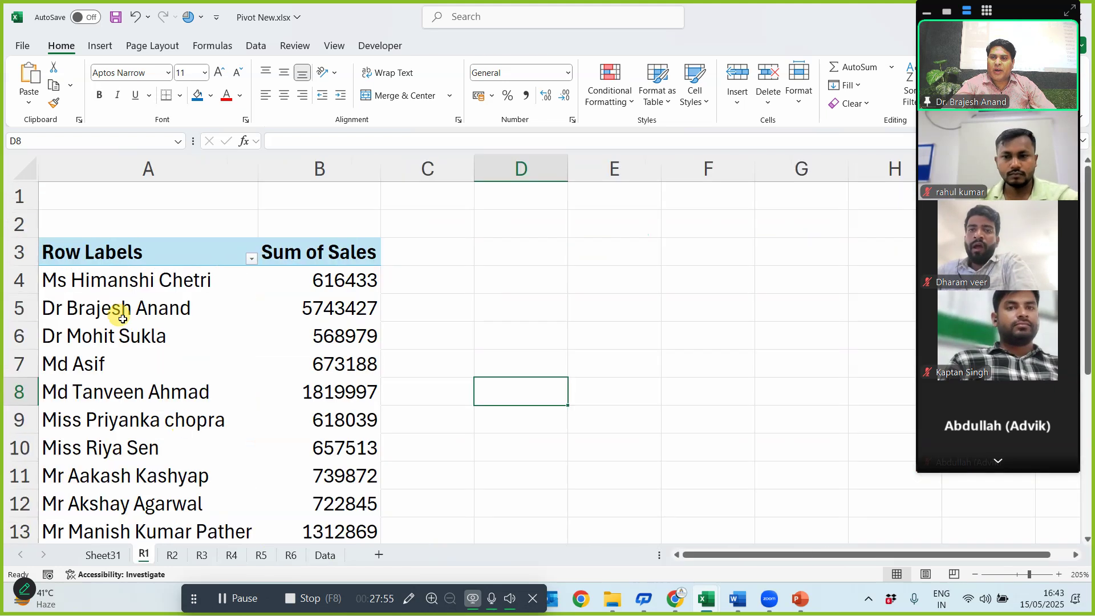
left_click_drag(104, 304, 358, 306)
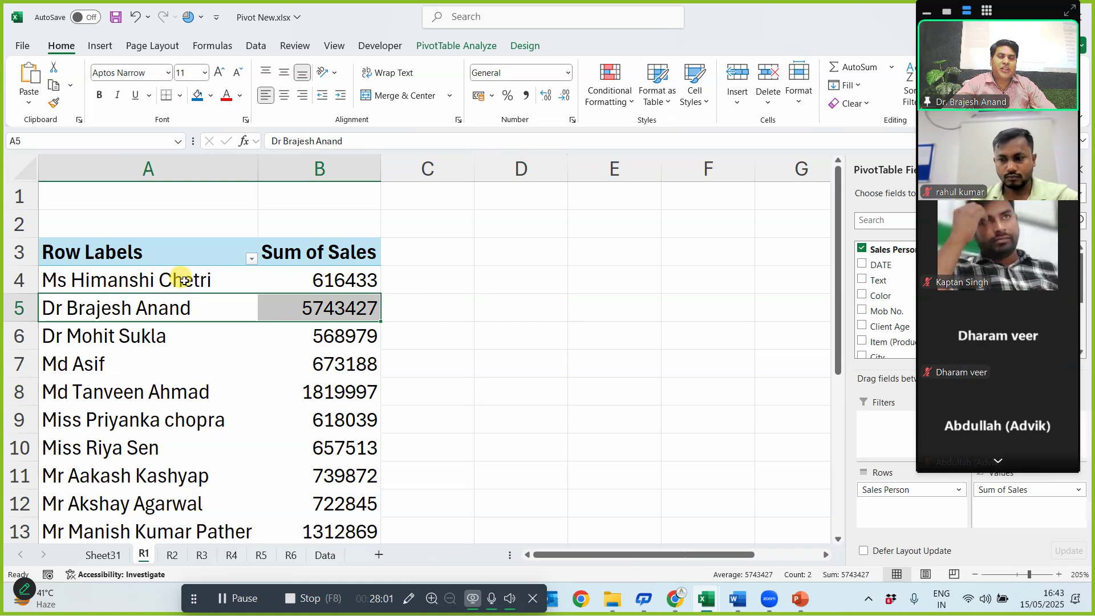
left_click(166, 279)
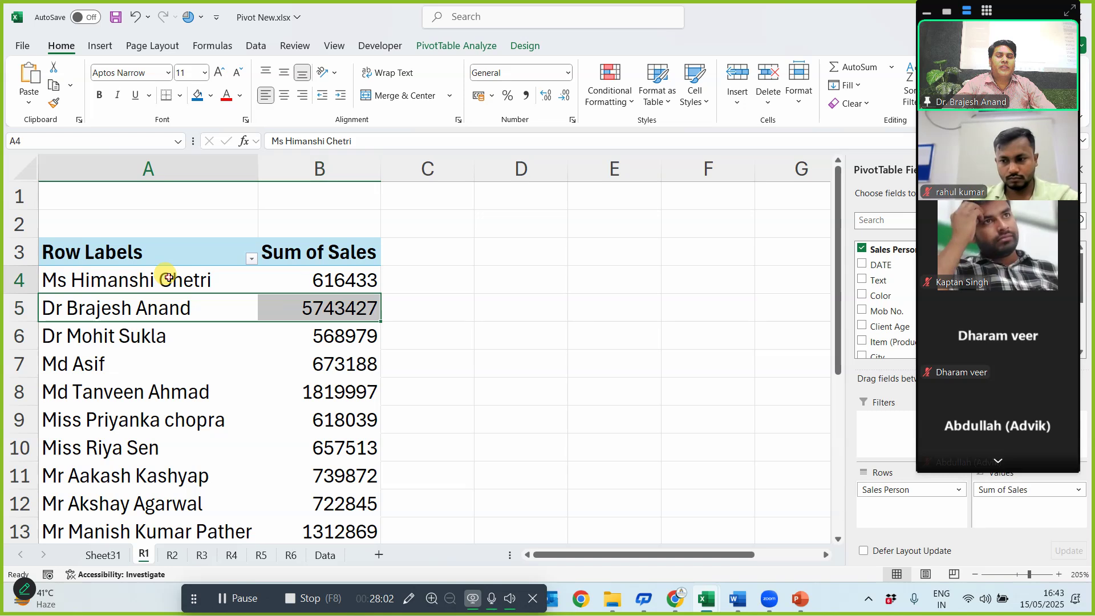
left_click(159, 308)
left_click(311, 308)
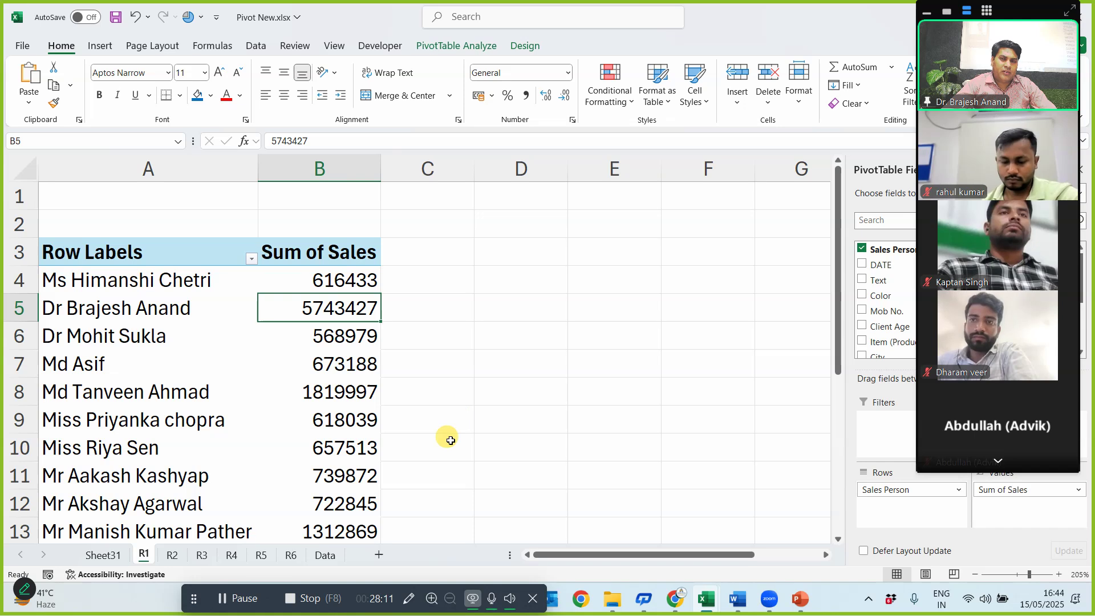
- Set the Sales value in cell J7 of the Data sheet to 5550
left_click(323, 554)
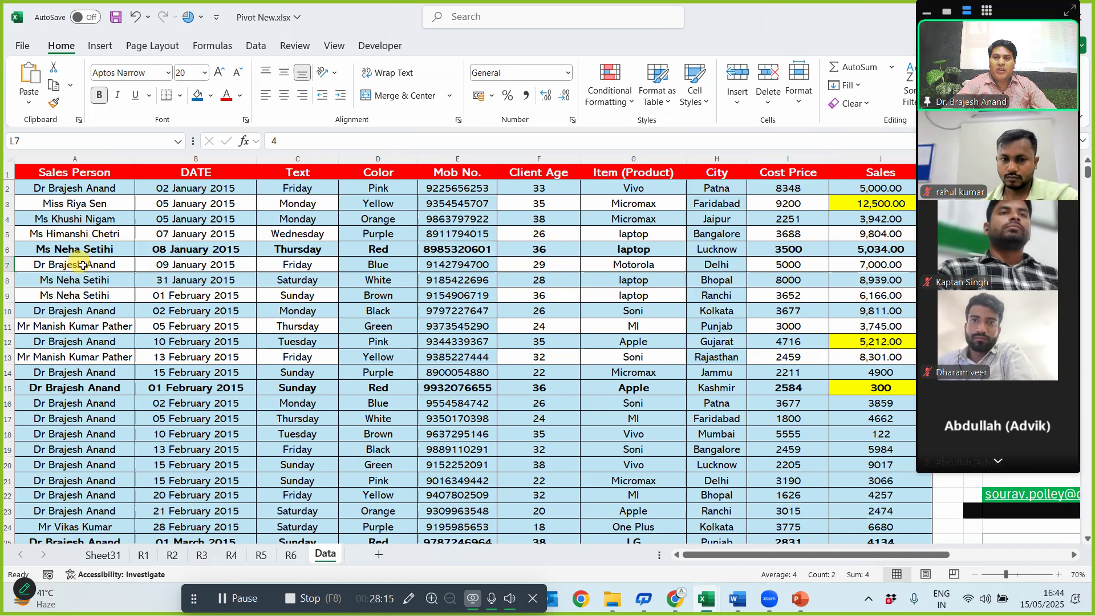
left_click_drag(865, 264, 711, 265)
left_click(870, 265)
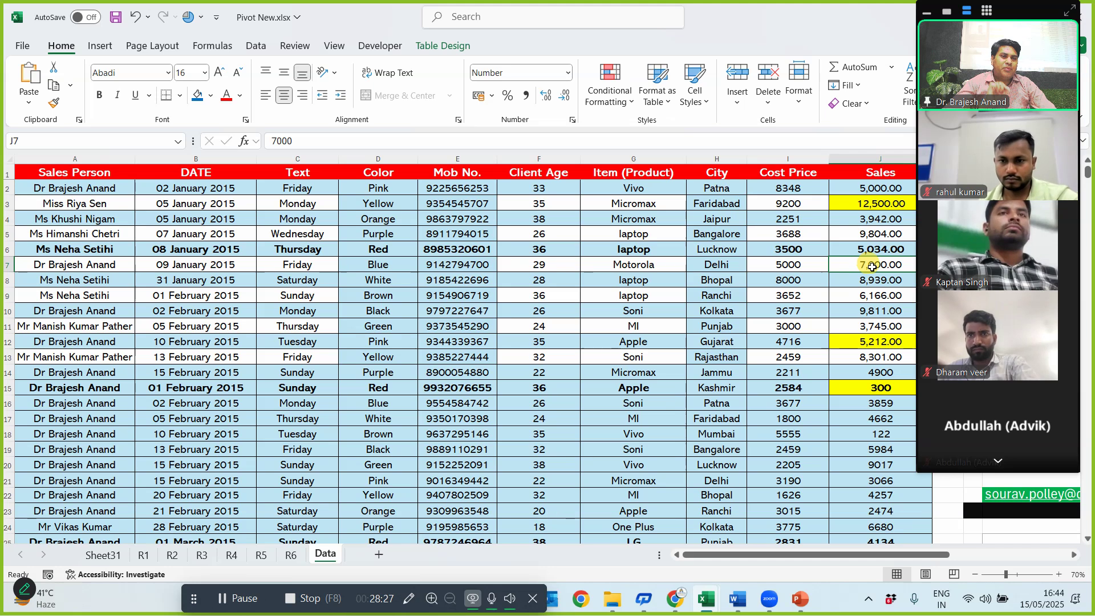
type("55")
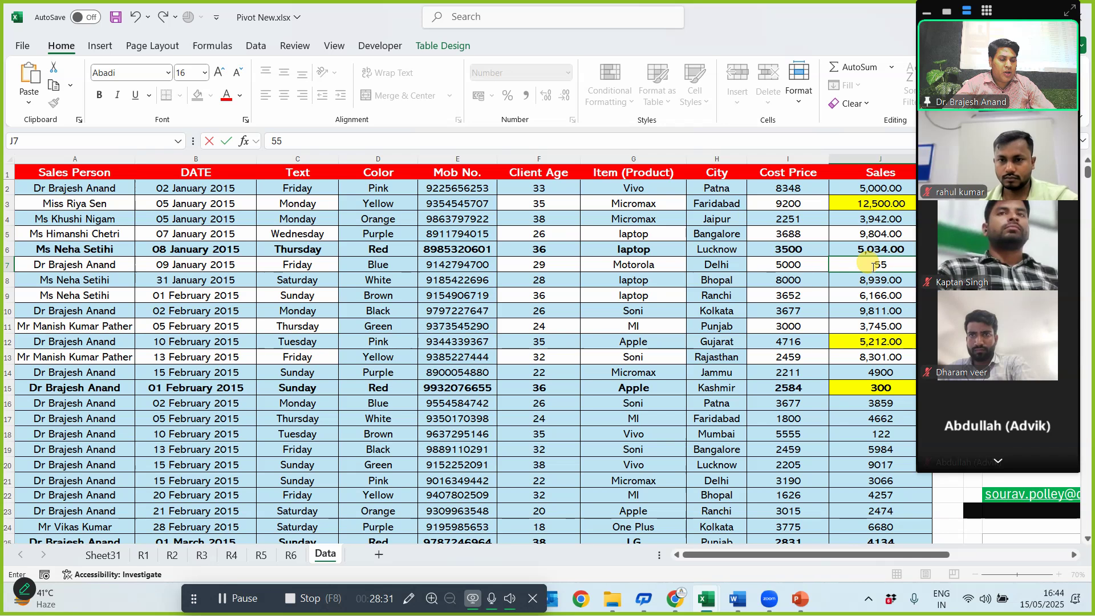
type("50")
key("ctrl+Return")
key("Down")
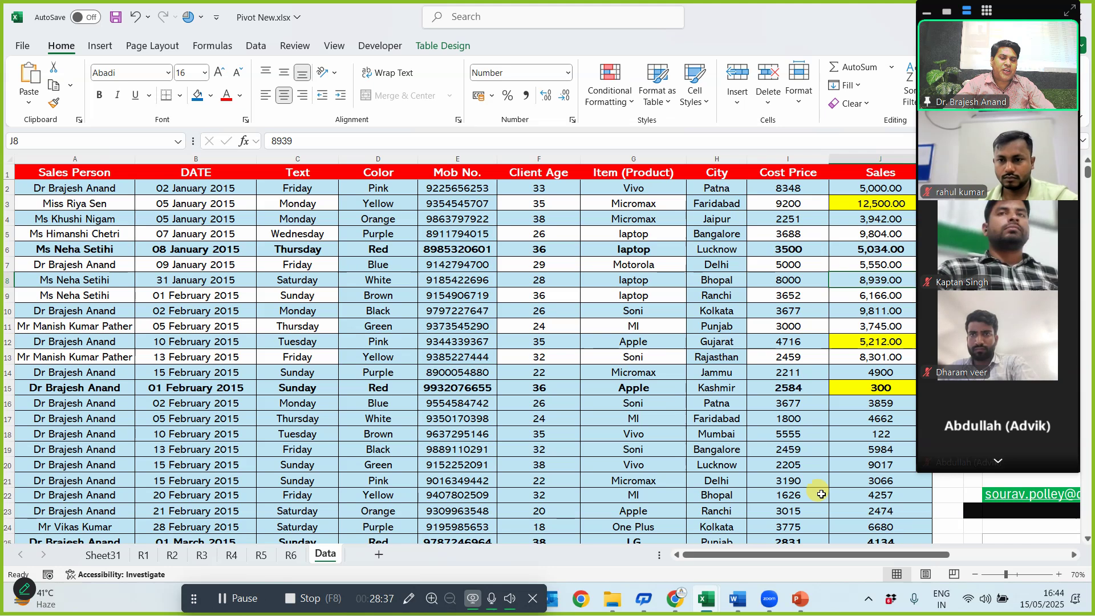
- Refresh the PivotTable on R1 and check the Sum of Sales in cell B5
left_click(143, 554)
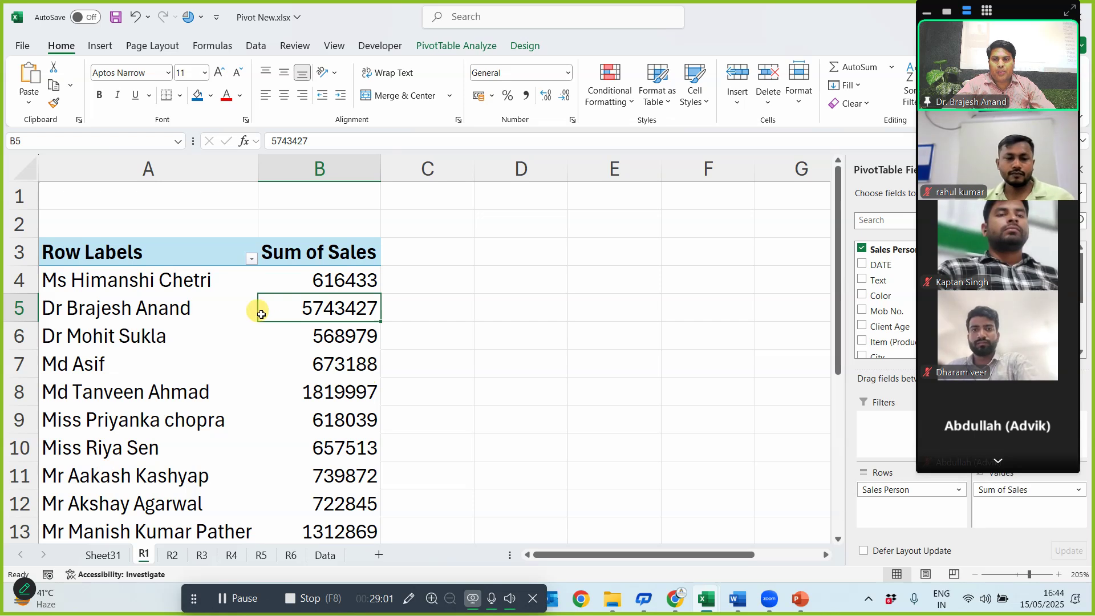
right_click(183, 284)
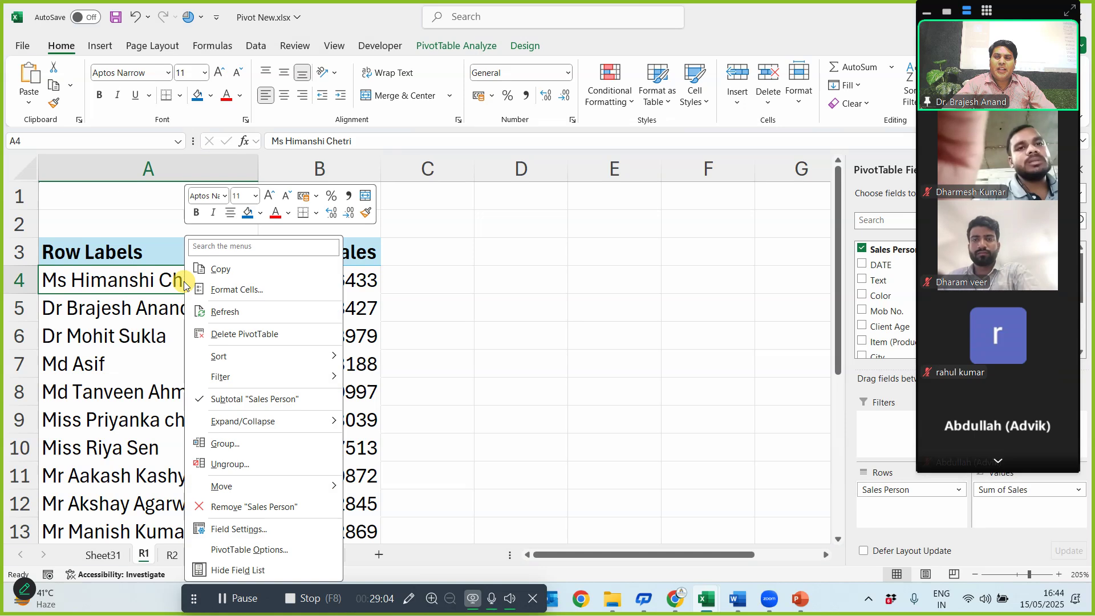
left_click(223, 312)
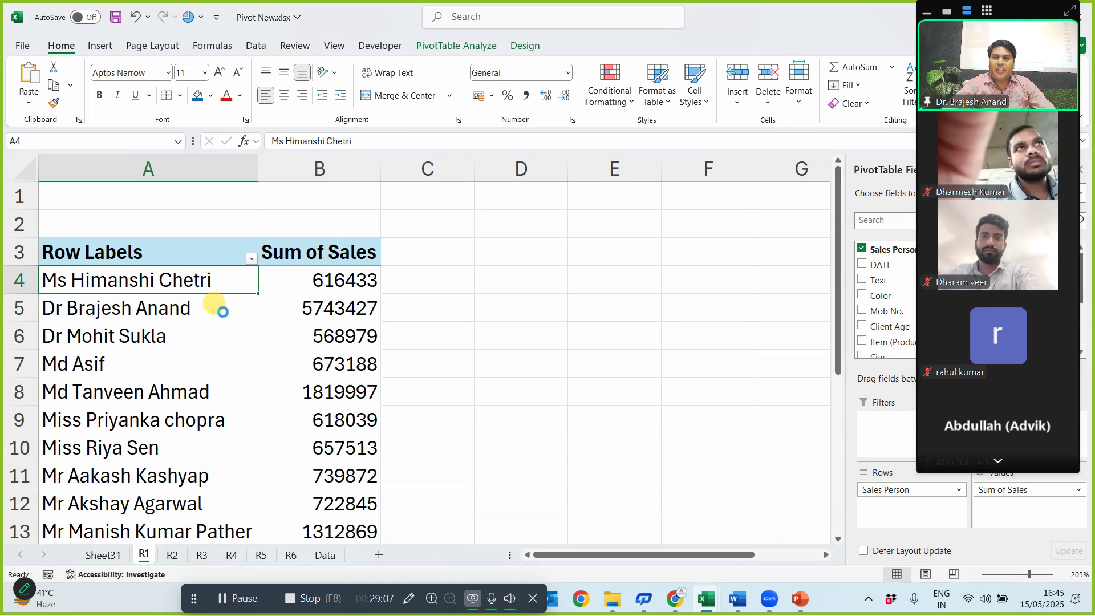
left_click(316, 309)
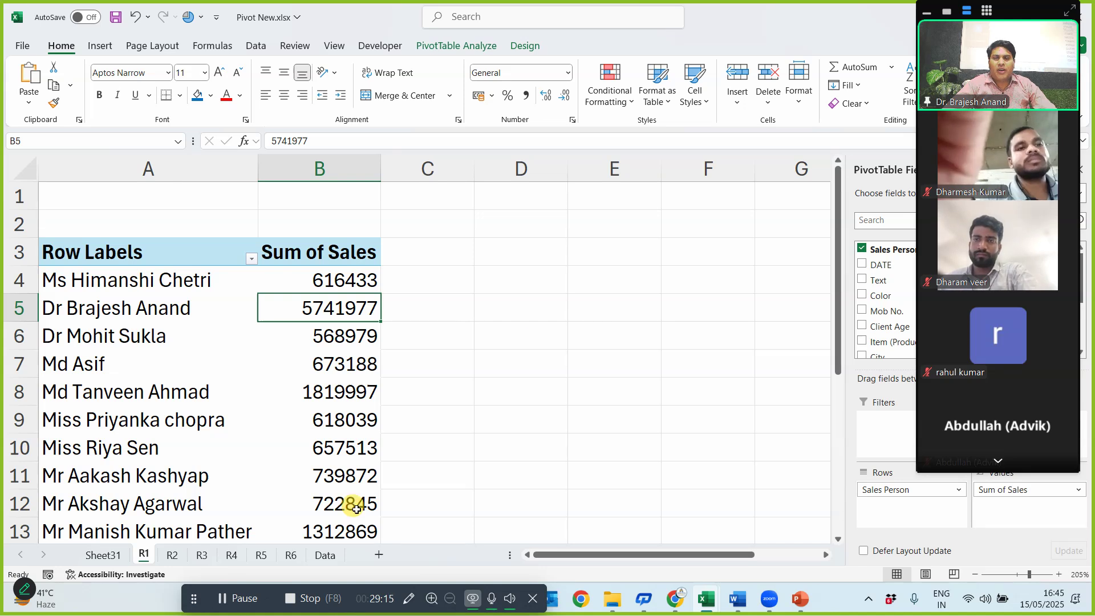
- Set the Sales value in cell J2 of the Data sheet to 12000
left_click(322, 555)
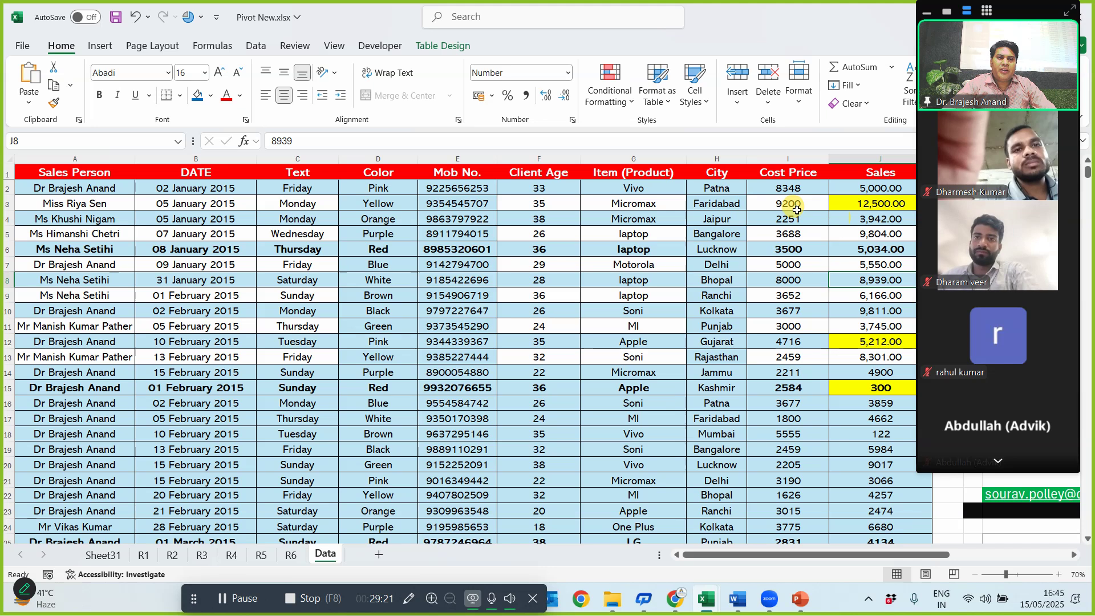
left_click(786, 192)
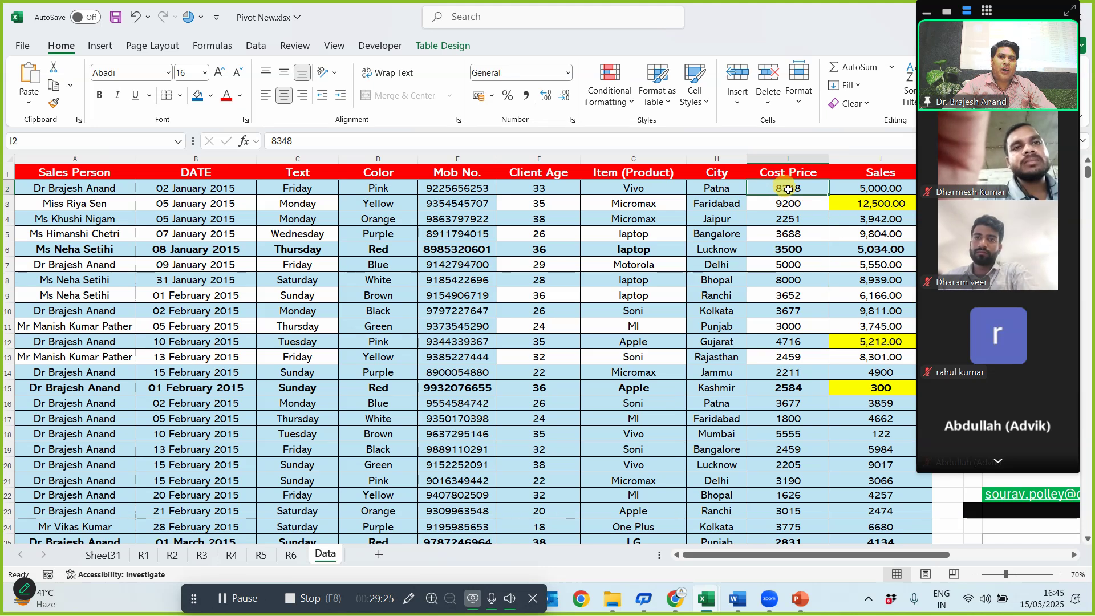
left_click(862, 189)
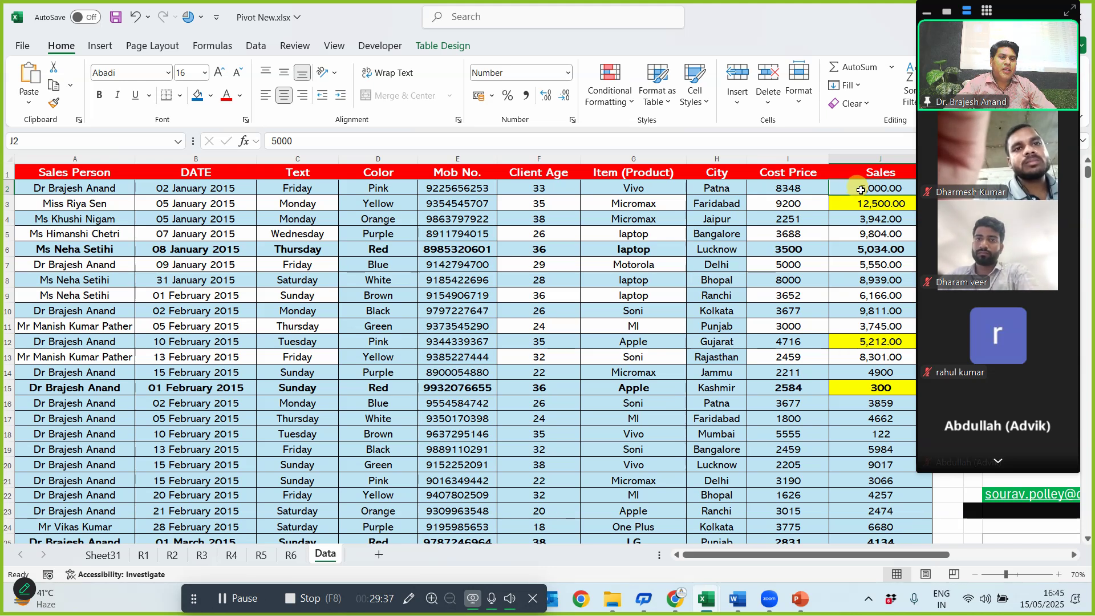
type("12")
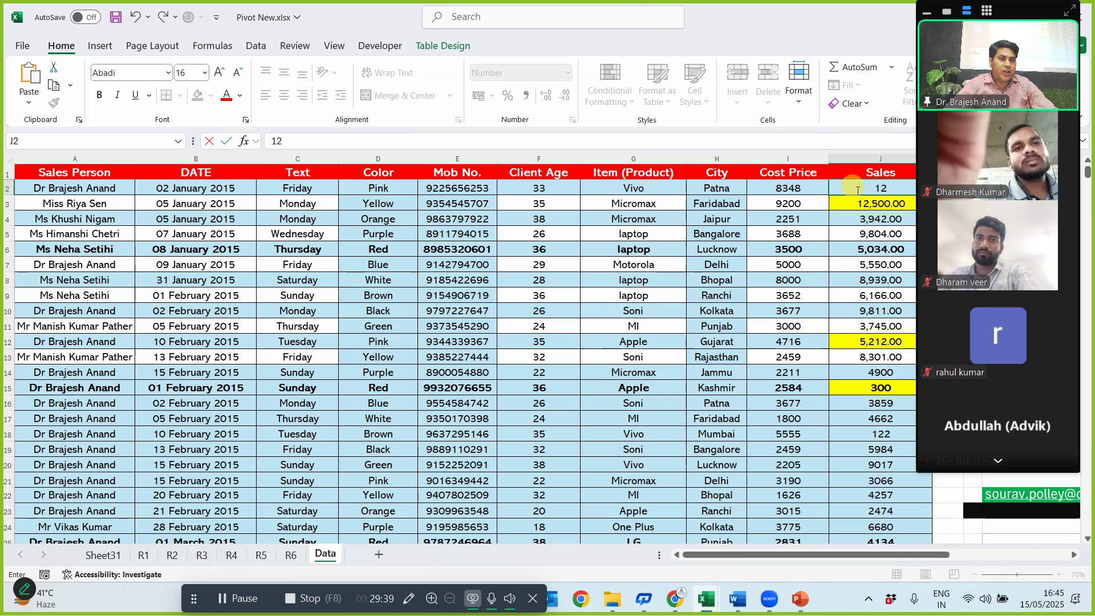
type("000")
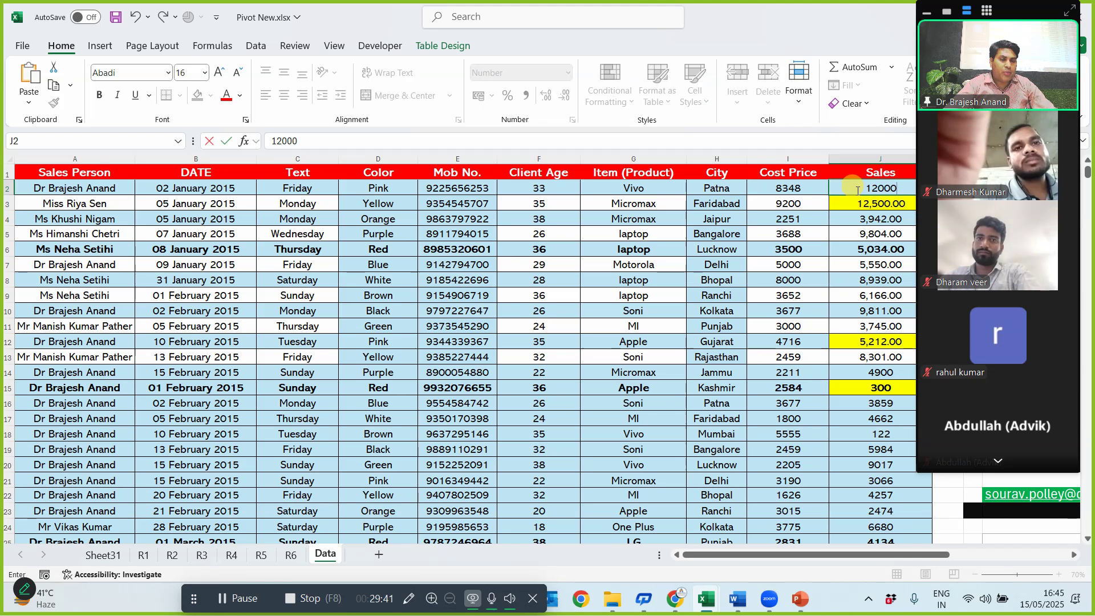
left_click(789, 283)
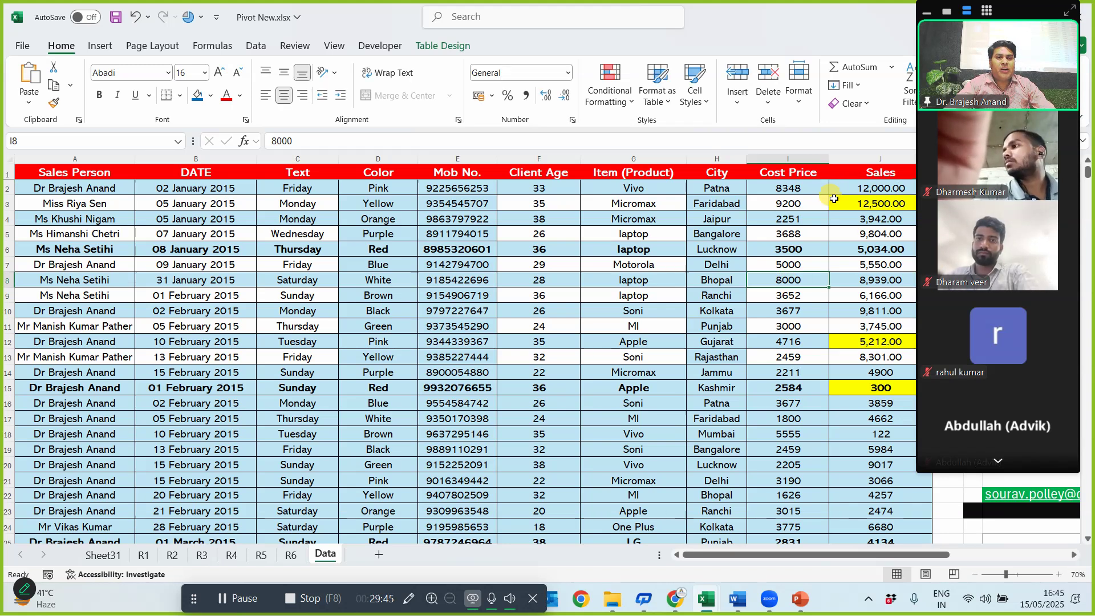
- Compare R1 with the Data sheet, then refresh the R1 PivotTable and check the Sum of Sales in row 5
left_click(143, 554)
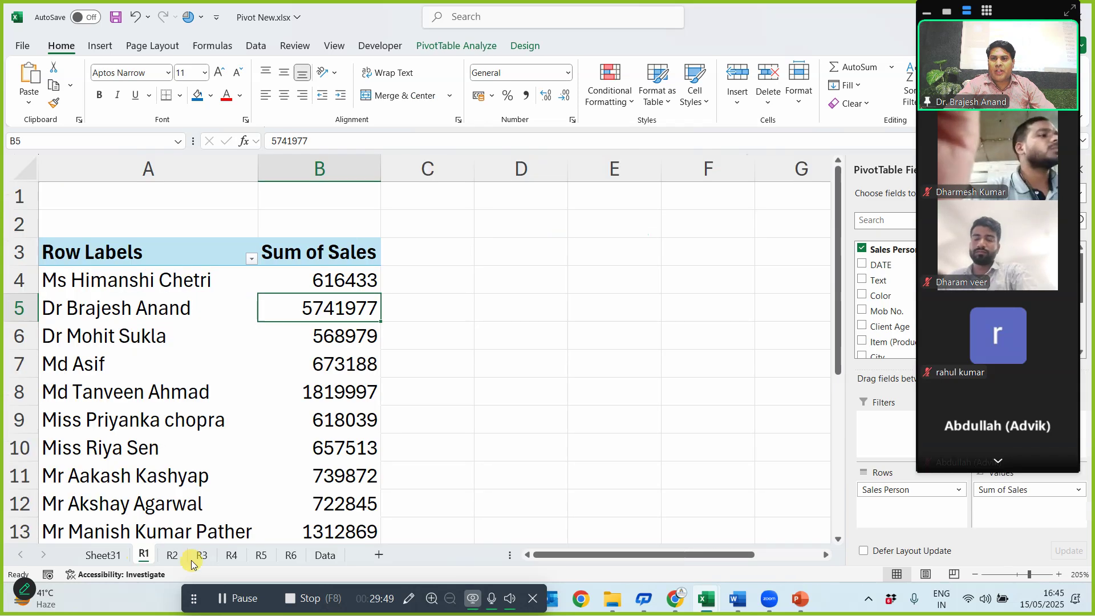
left_click(325, 555)
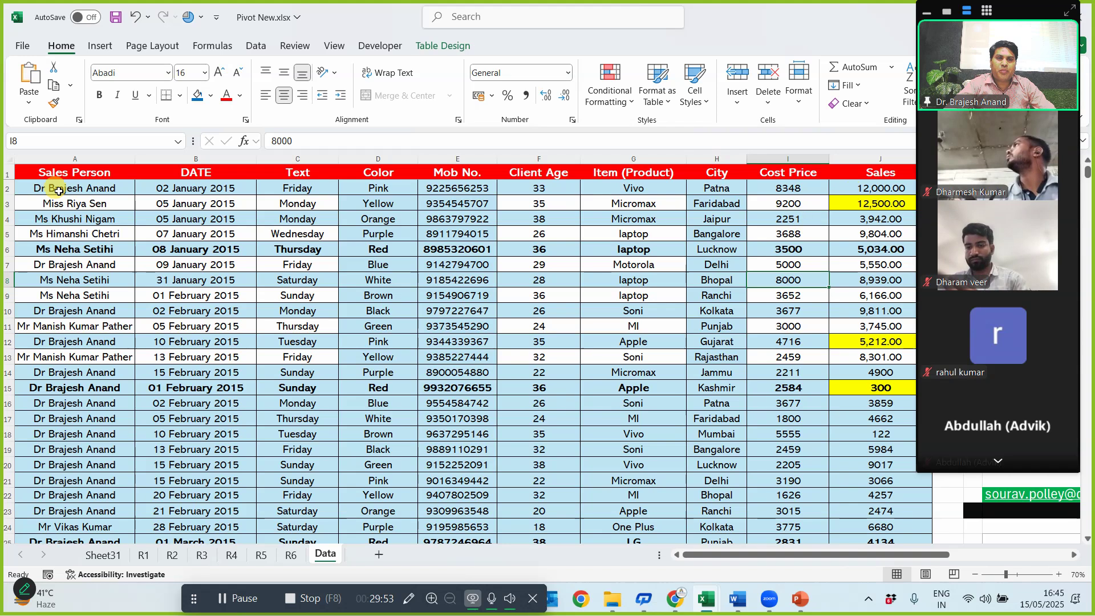
left_click(146, 556)
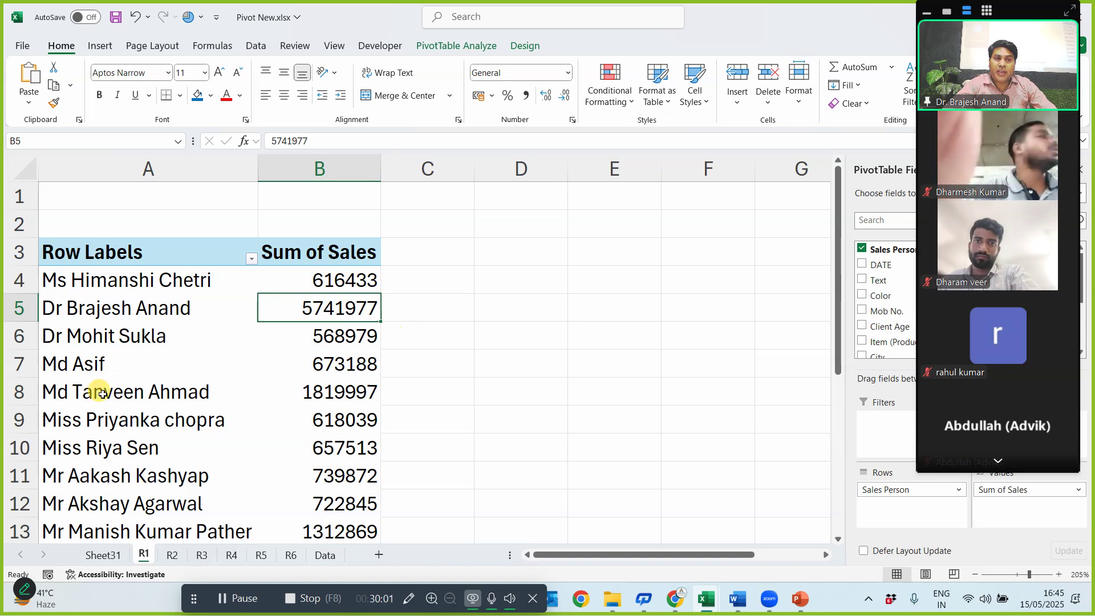
right_click(159, 353)
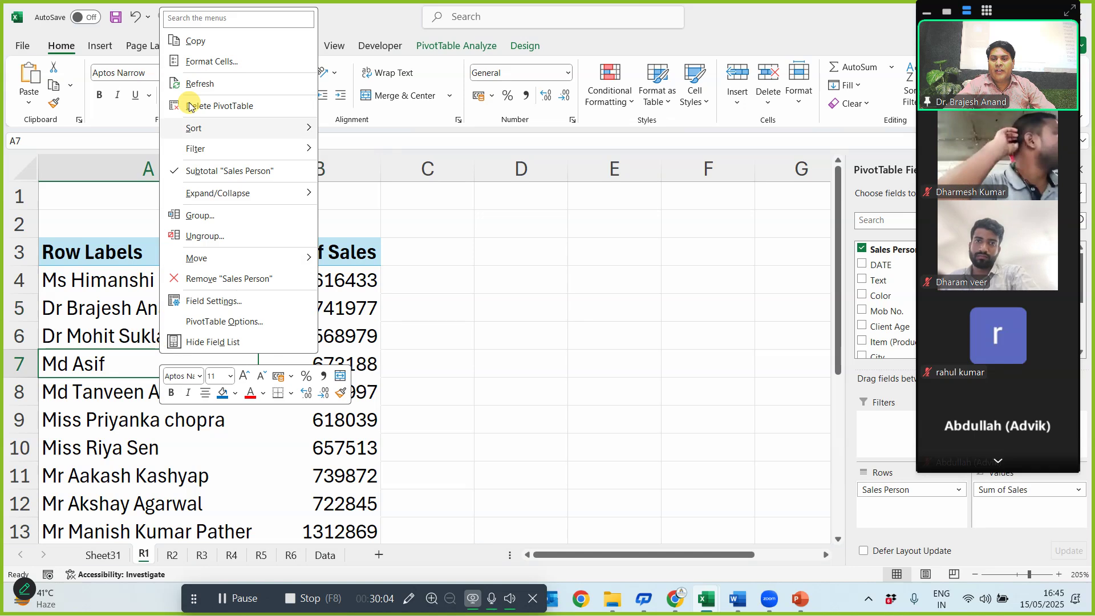
left_click(193, 83)
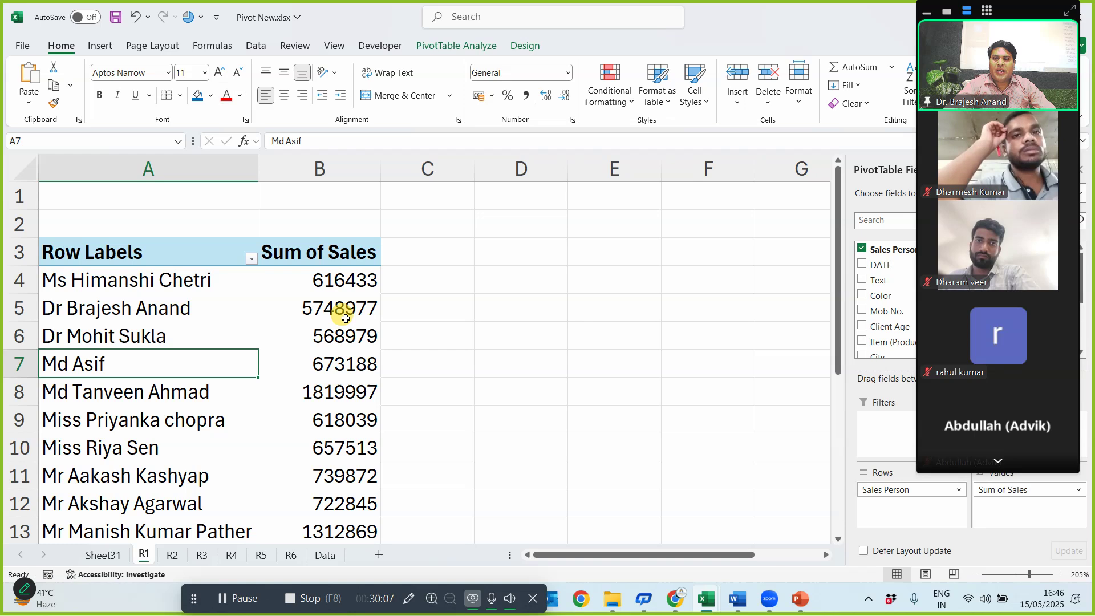
mouse_move(342, 314)
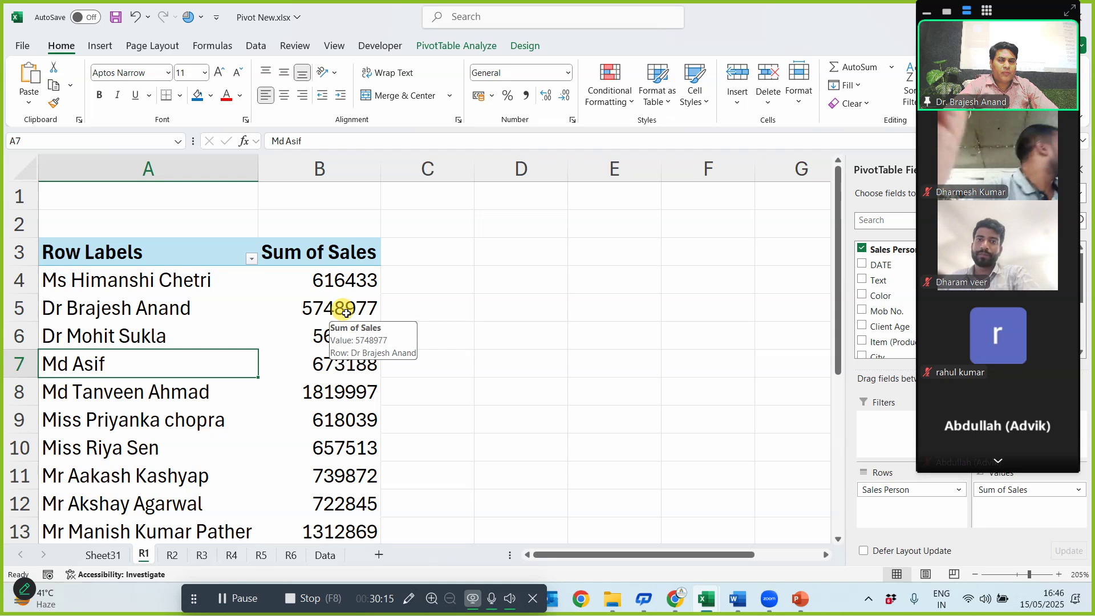
- Fill the topic row 5 Value field setting on the Data sheet with the same blue as the covered topics
left_click(325, 554)
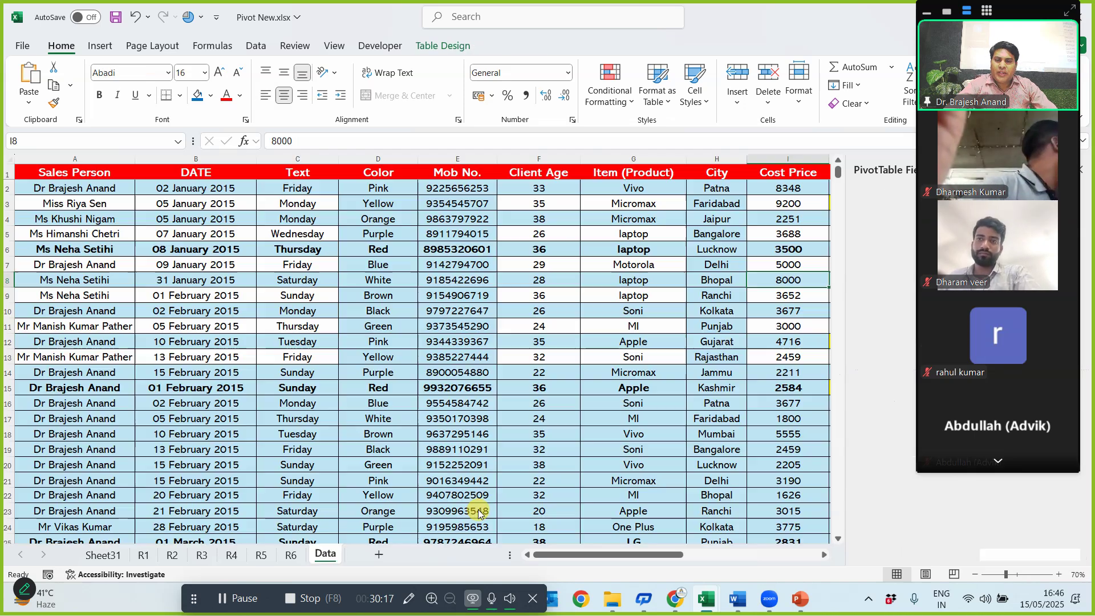
left_click_drag(831, 553, 1023, 562)
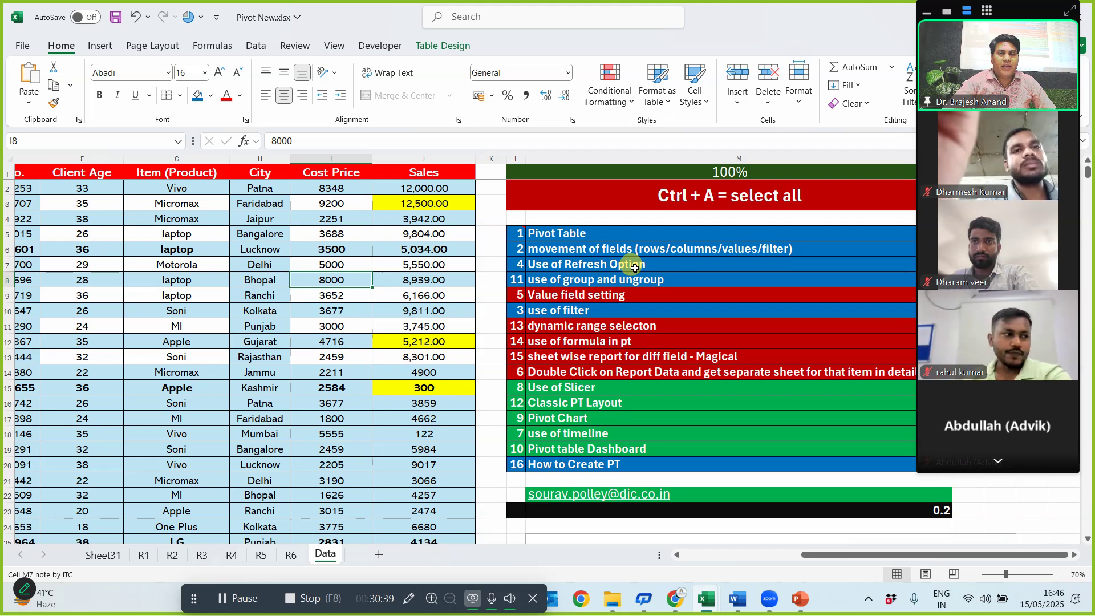
left_click(516, 294)
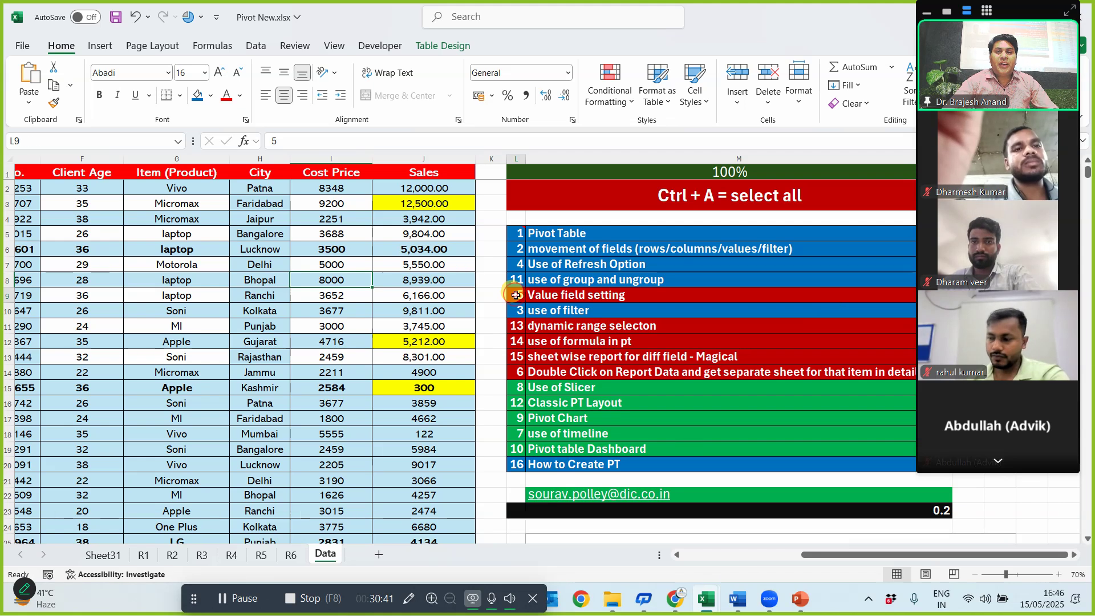
left_click_drag(585, 301, 557, 388)
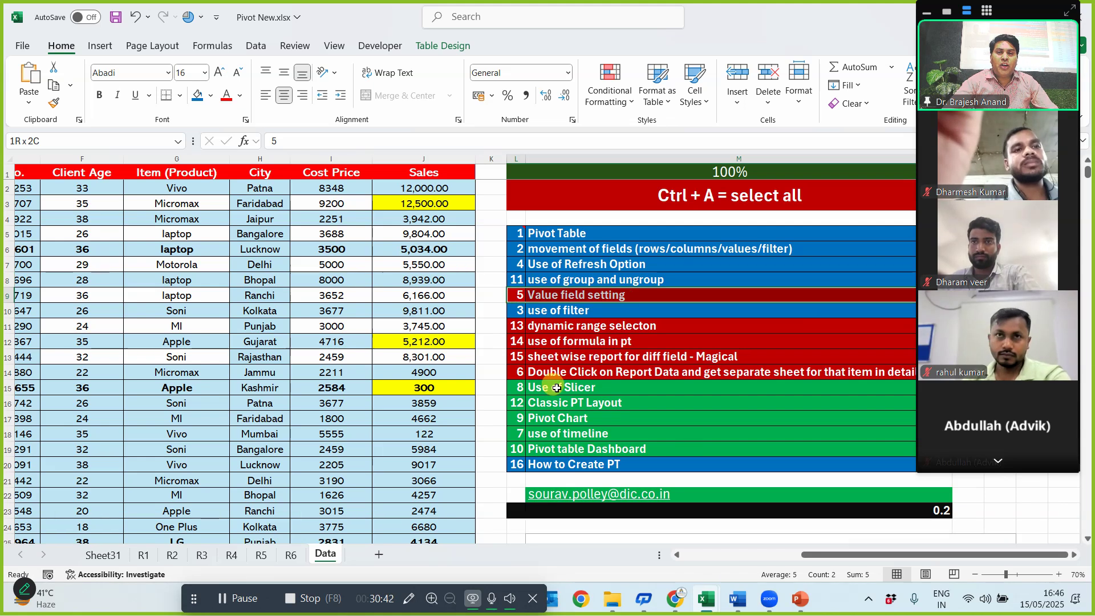
left_click(197, 95)
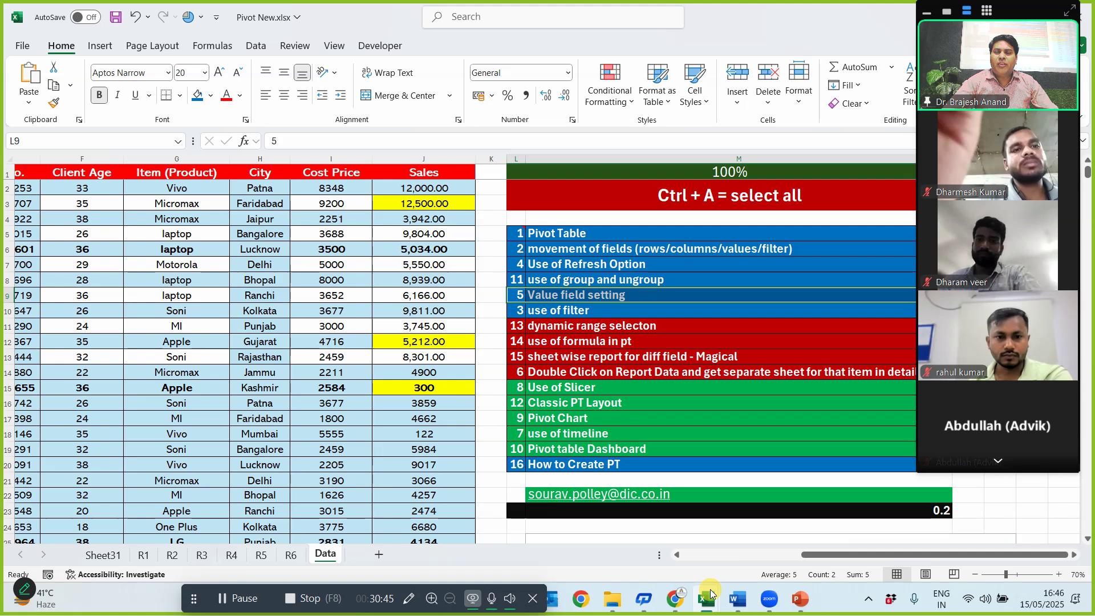
- Insert a PivotTable on a new worksheet from the entire sales table on the Data sheet
left_click(731, 558)
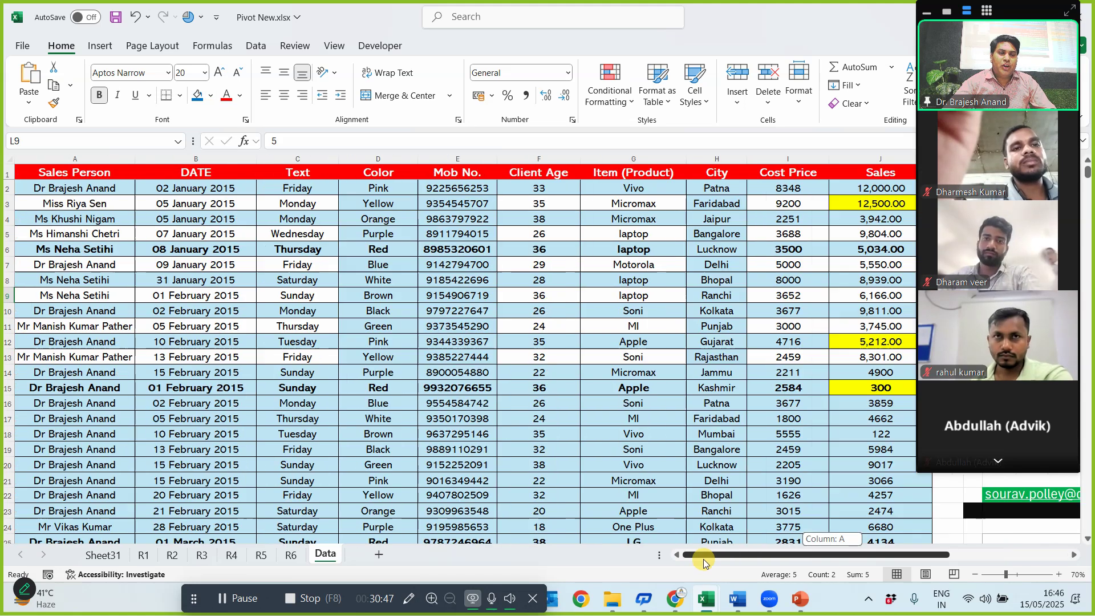
left_click(96, 172)
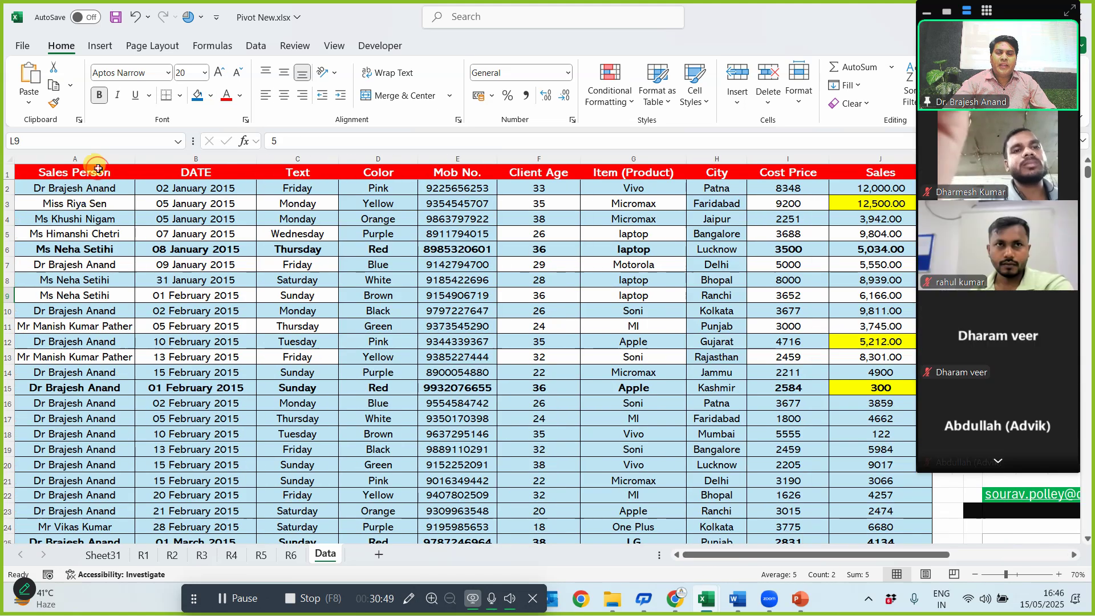
key("ctrl+shift+End")
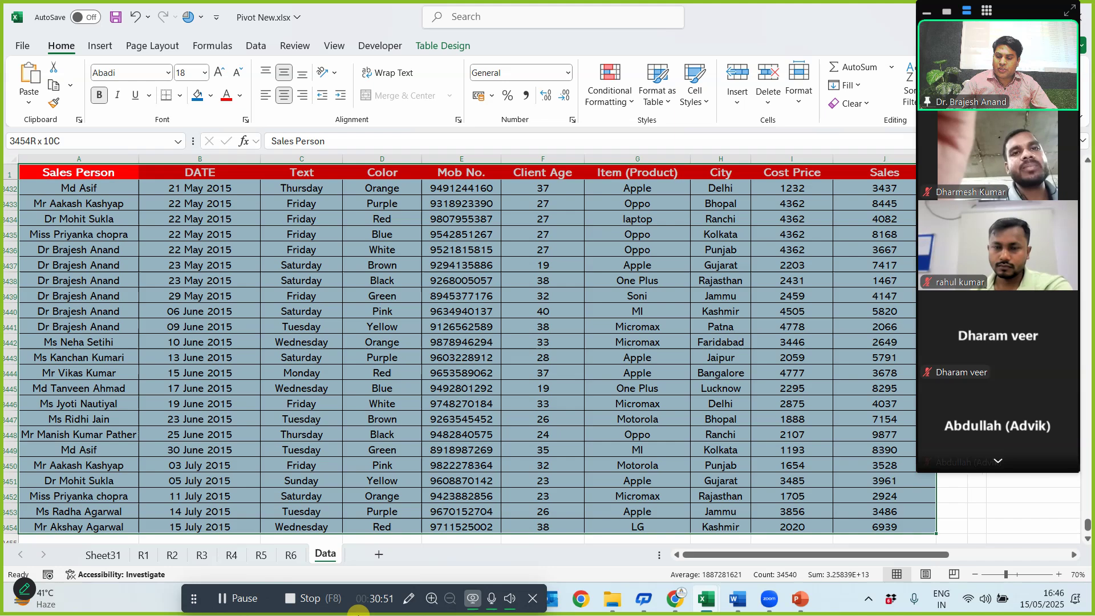
left_click(100, 47)
left_click(35, 80)
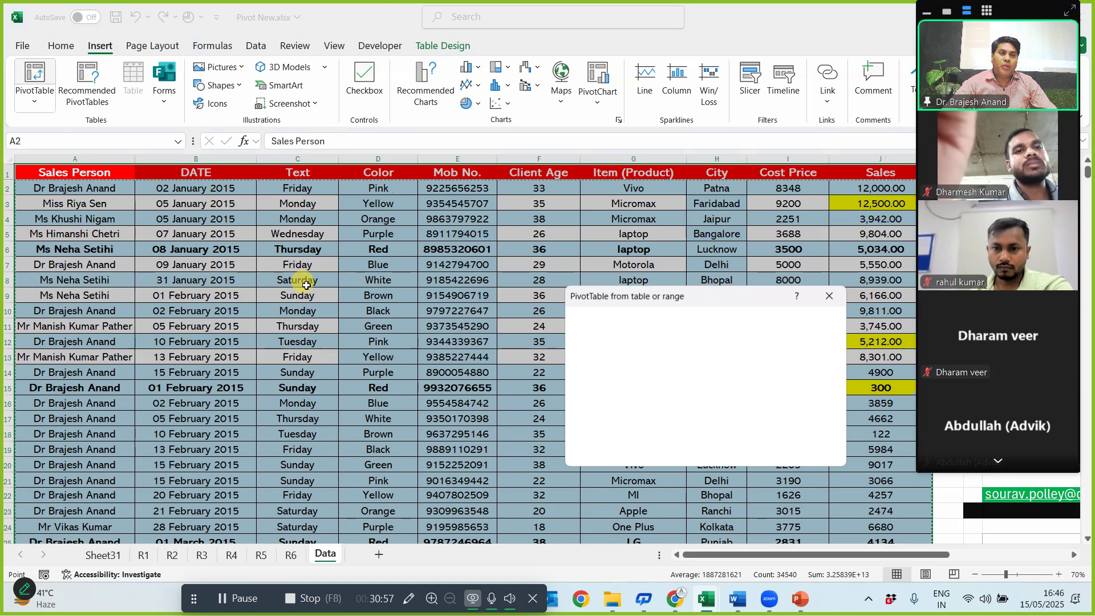
left_click(762, 453)
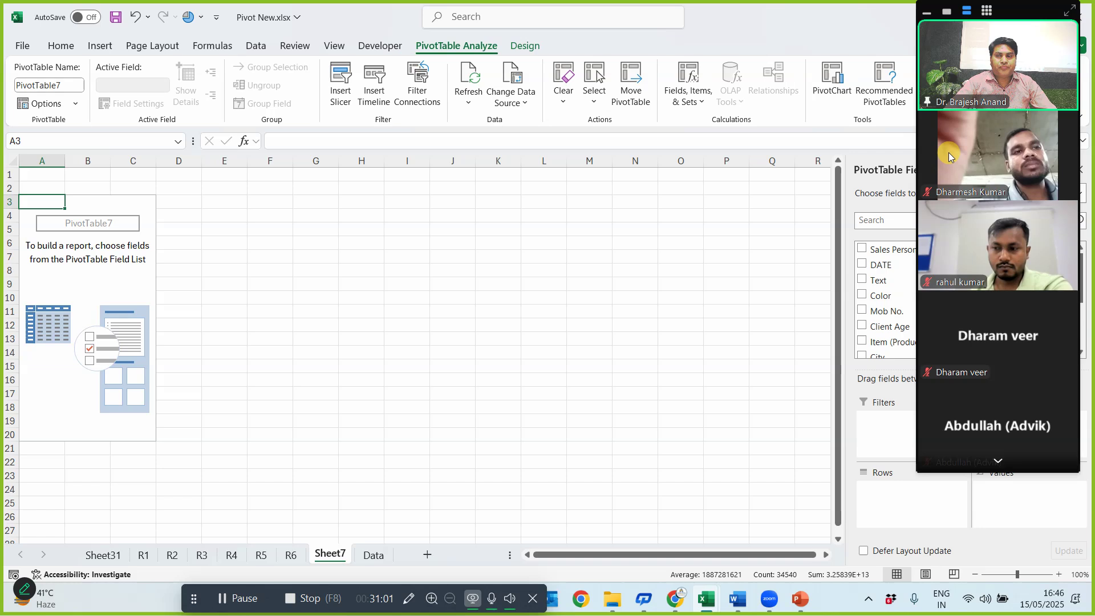
- Build the new PivotTable with Color in Rows and Sum of Sales in Values
left_click(947, 12)
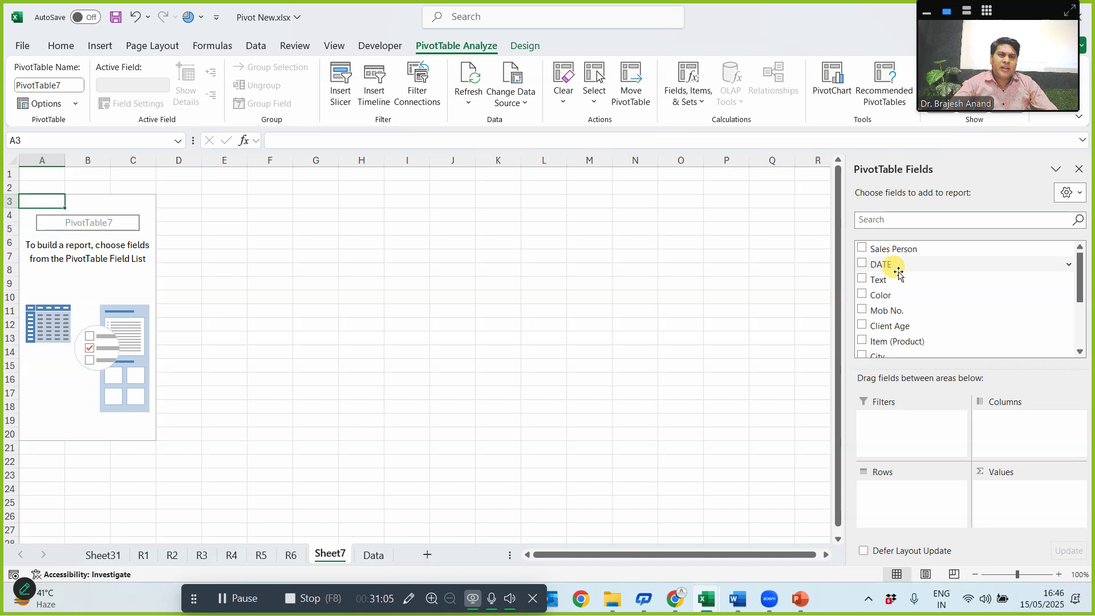
left_click_drag(881, 295, 901, 505)
scroll(899, 342, "down", 2)
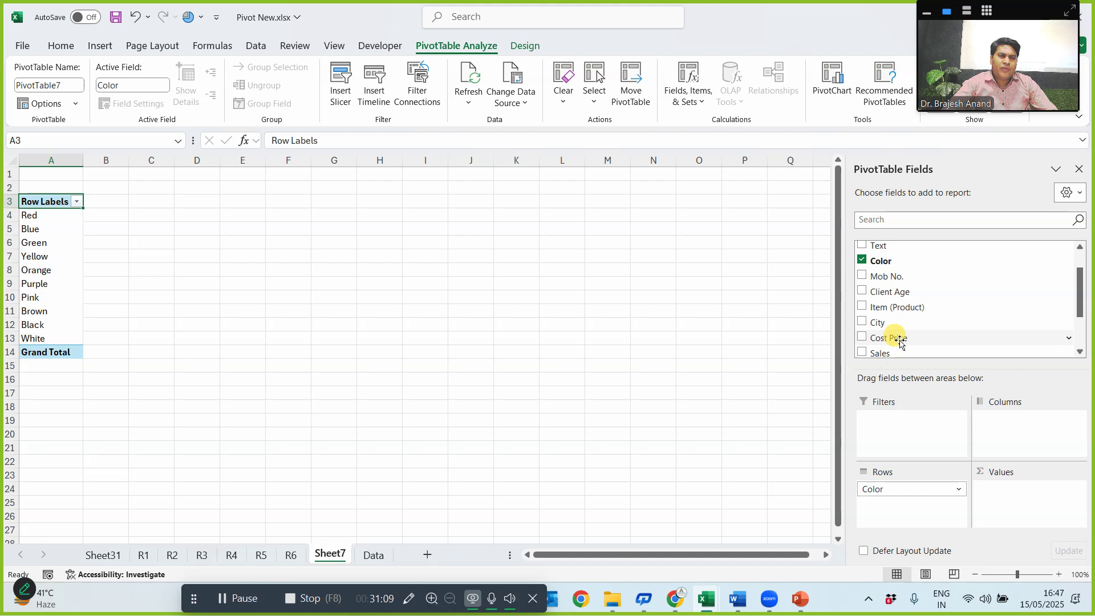
left_click_drag(887, 352, 1008, 498)
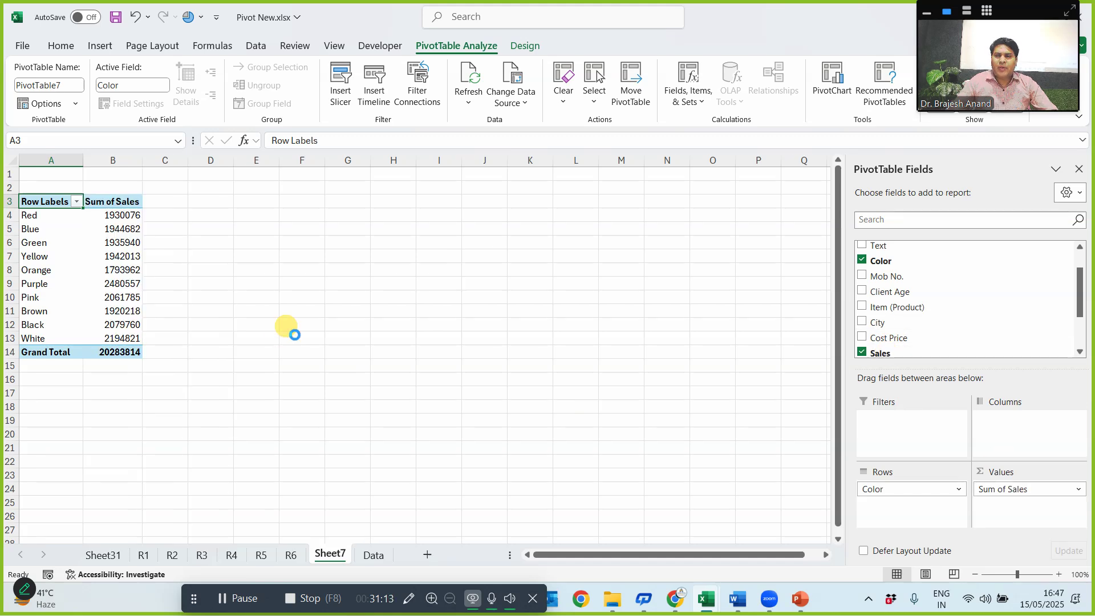
- Switch the Color field between Rows and Columns to compare the layouts, leaving it in Columns
scroll(296, 334, "up", 2)
scroll(252, 332, "up", 1)
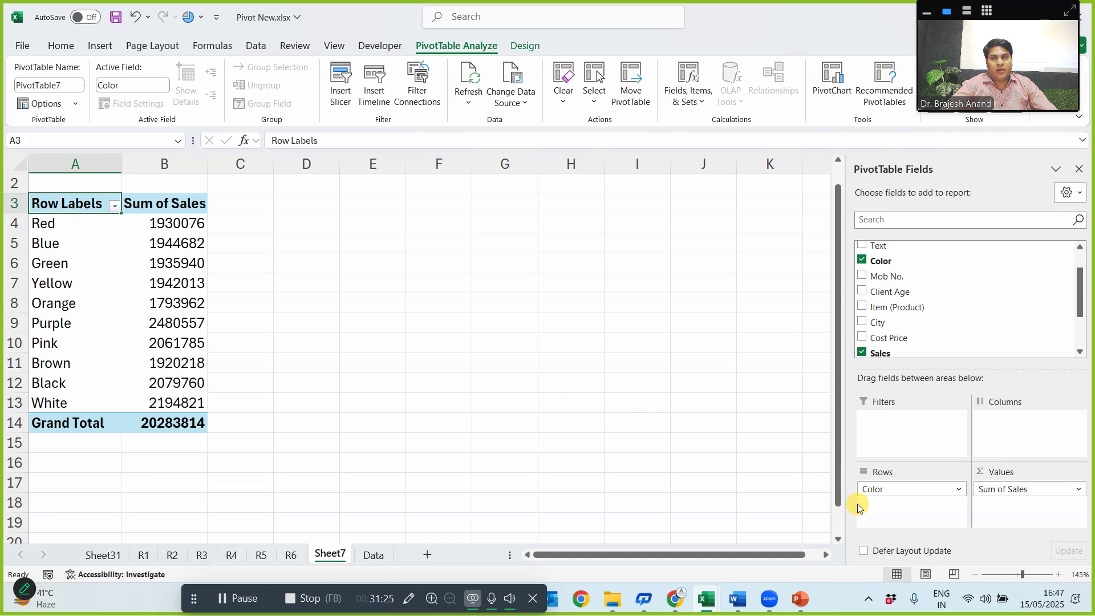
left_click_drag(887, 488, 911, 502)
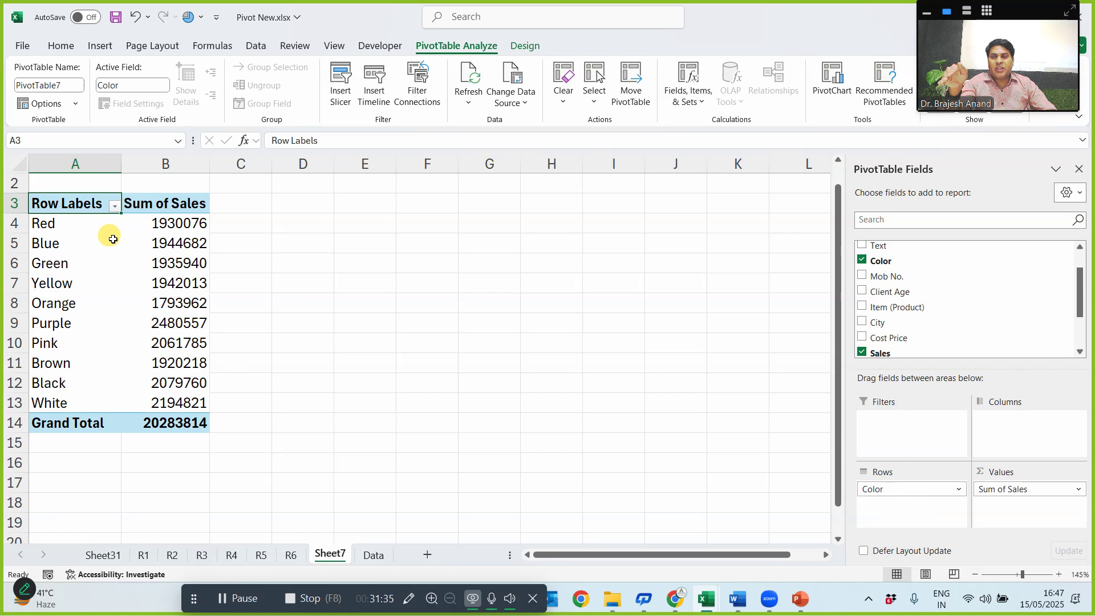
left_click_drag(871, 489, 1005, 426)
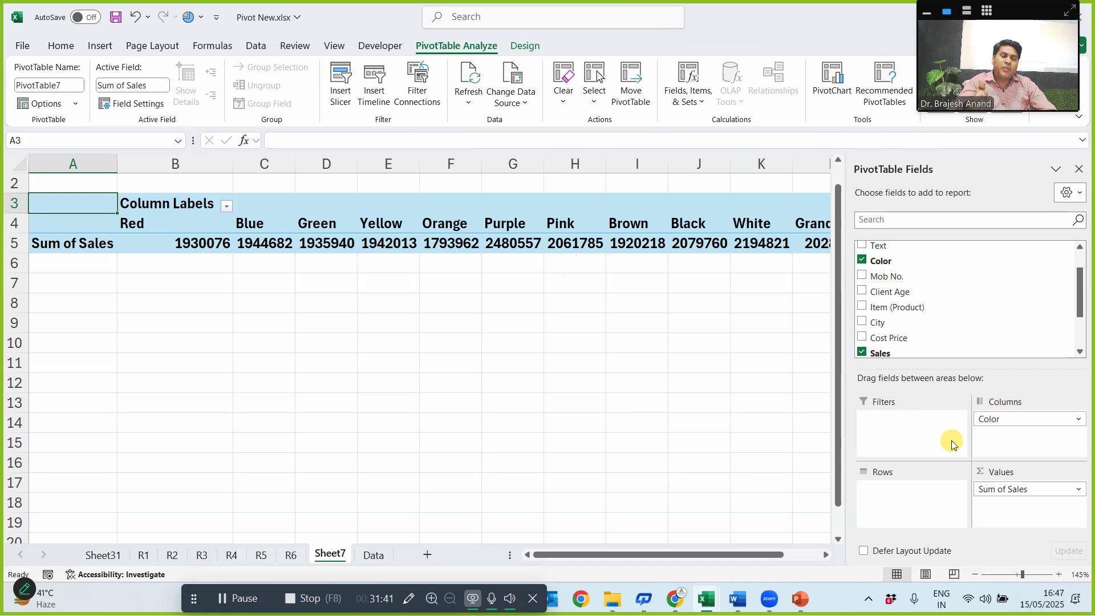
left_click_drag(992, 419, 900, 496)
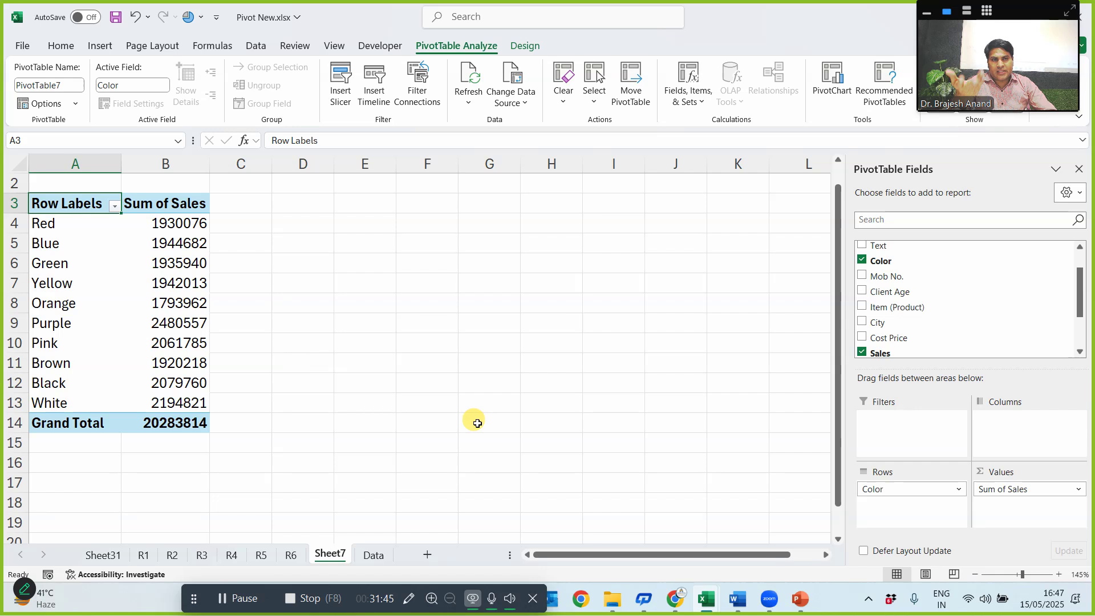
left_click_drag(887, 488, 1001, 437)
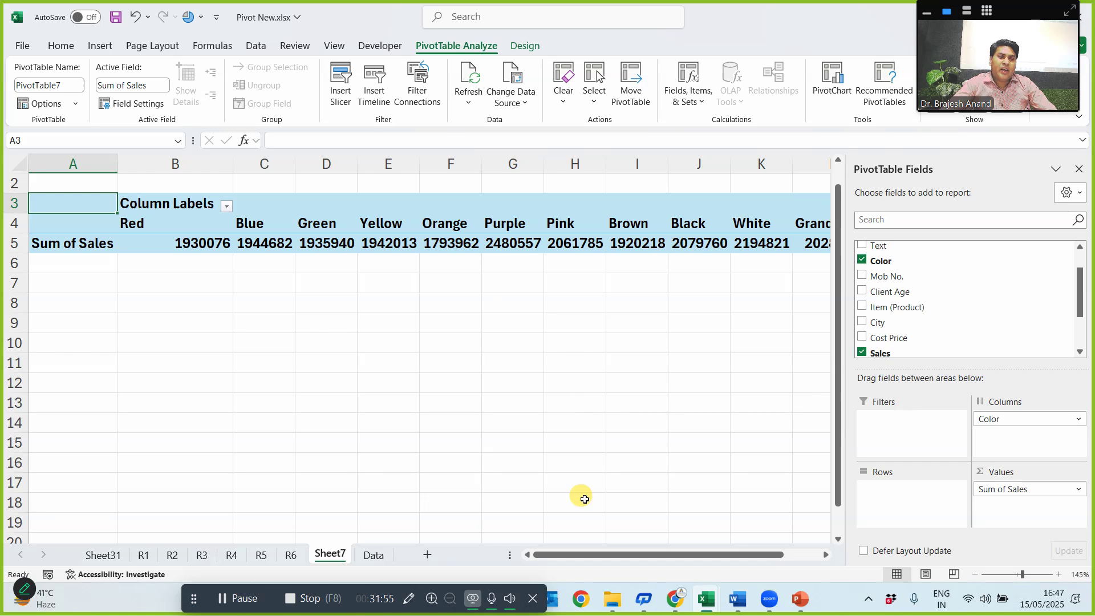
- Rename Sheet7 as R7 and return to the R1 report
left_click(144, 556)
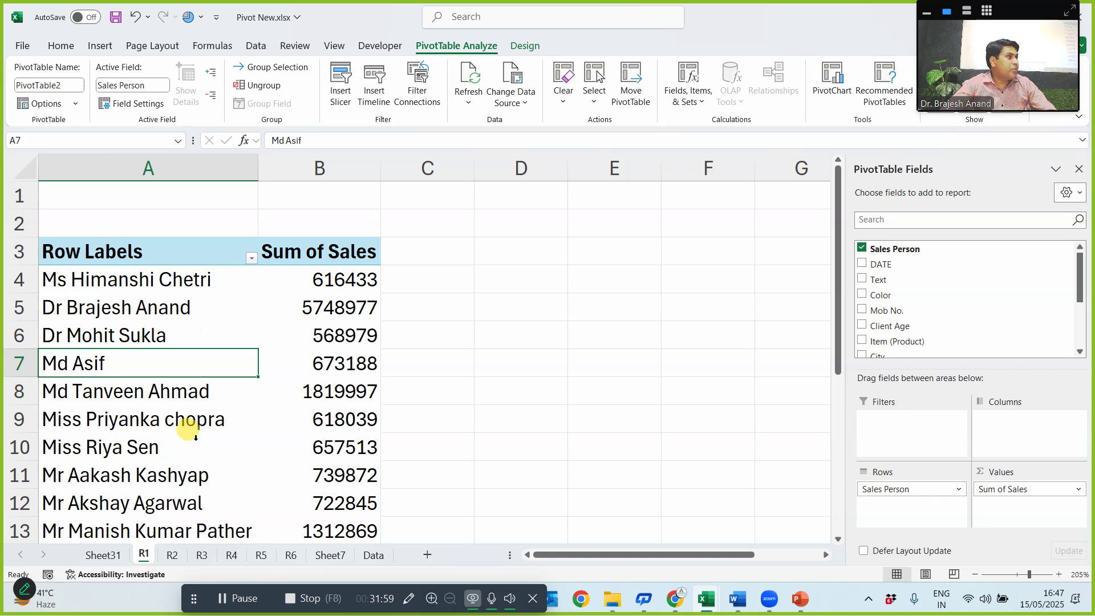
left_click(327, 556)
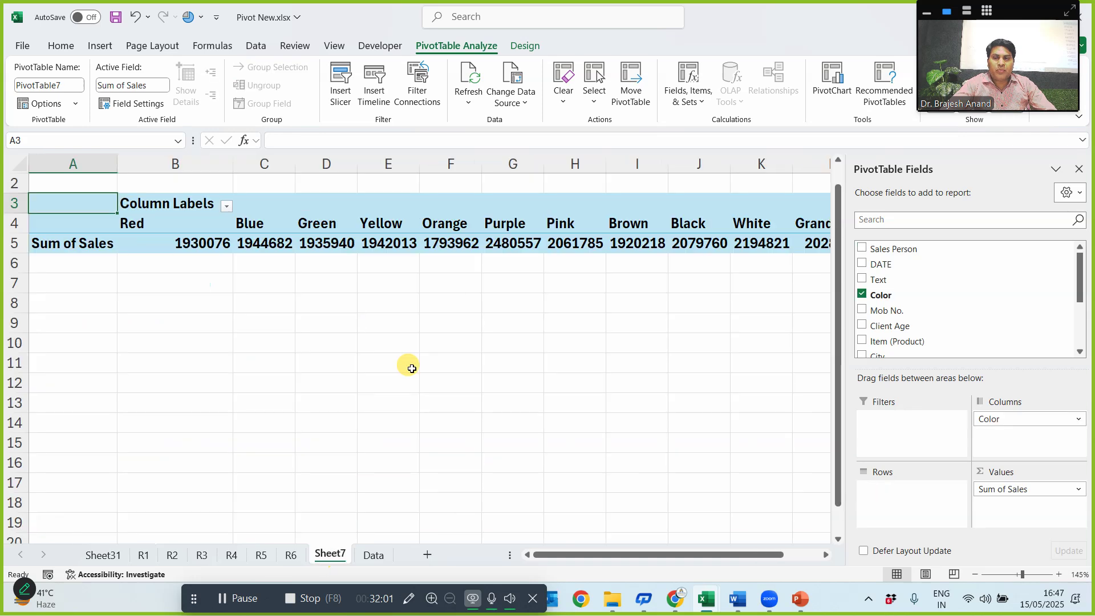
double_click(325, 554)
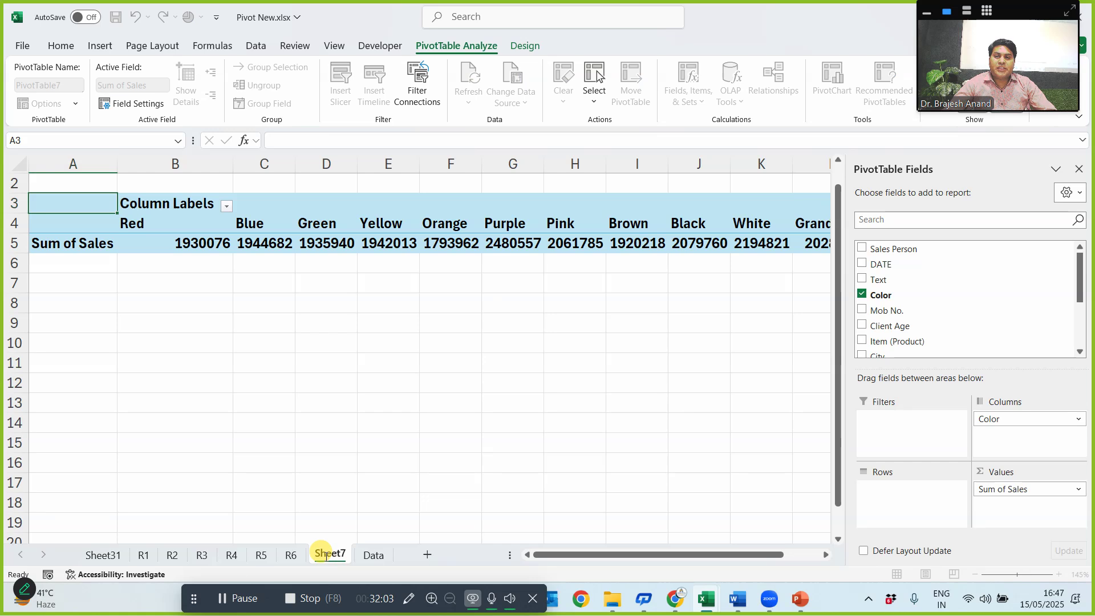
type("R7")
key("Return")
left_click(298, 408)
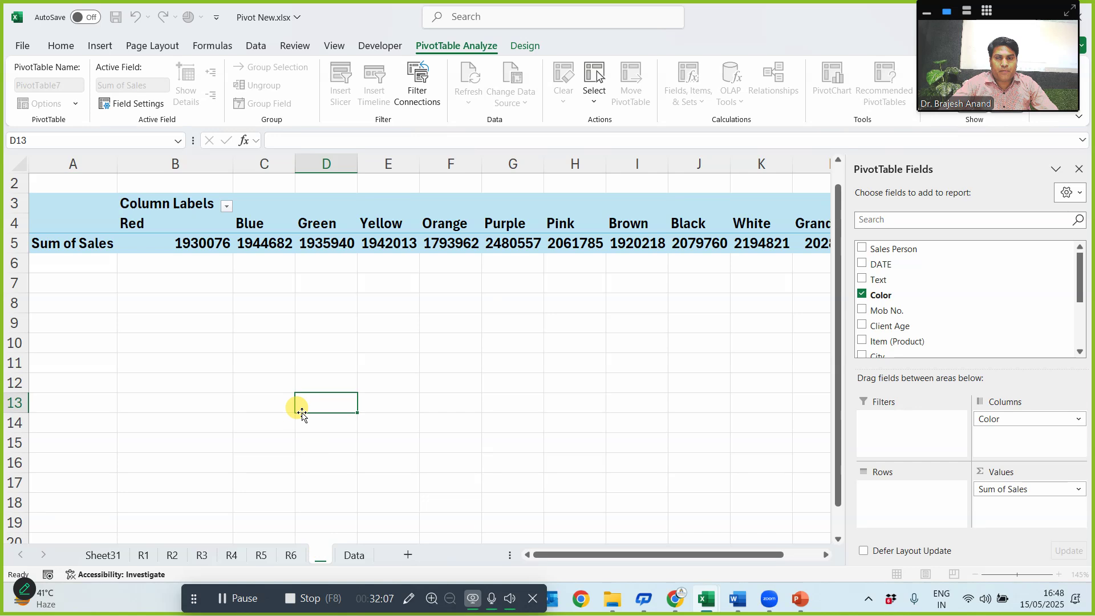
left_click(144, 556)
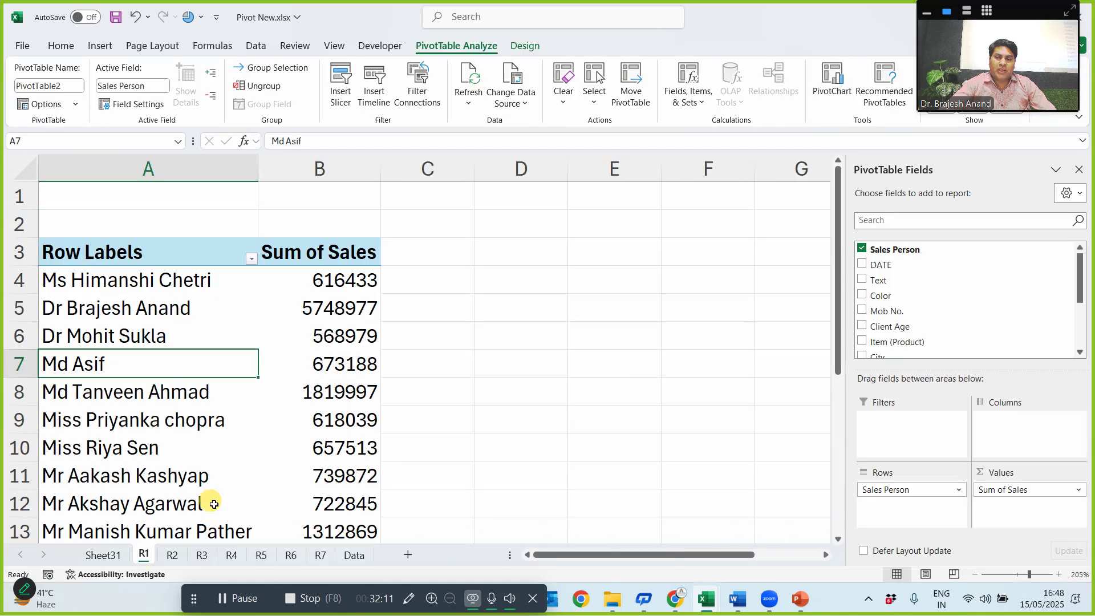
- Review the reports on sheets R1 through R7 in turn
scroll(234, 417, "down", 2, "ctrl")
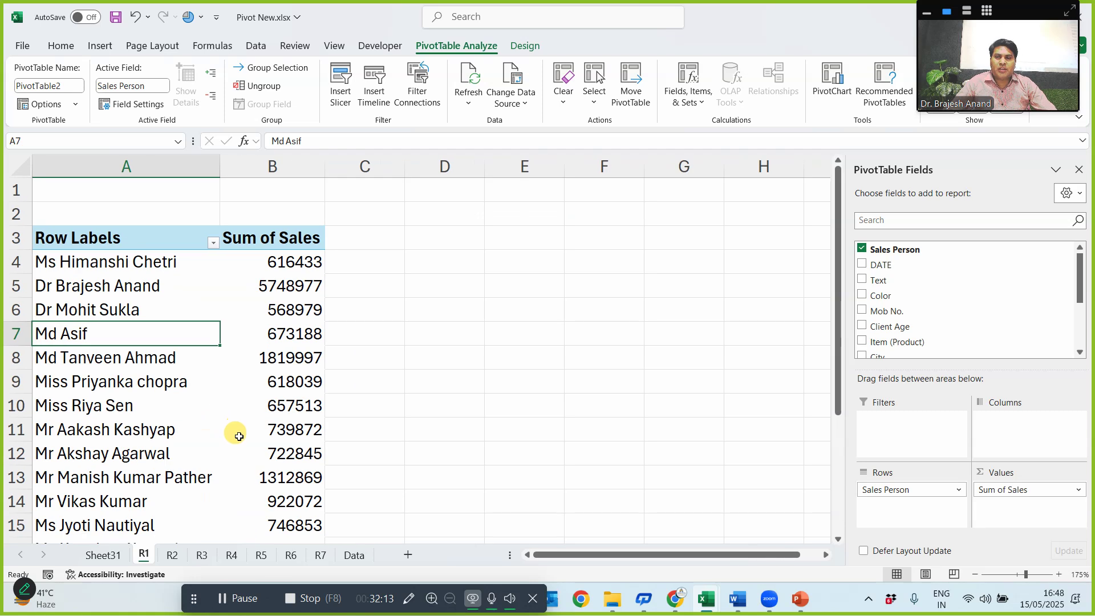
scroll(235, 425, "down", 1, "ctrl")
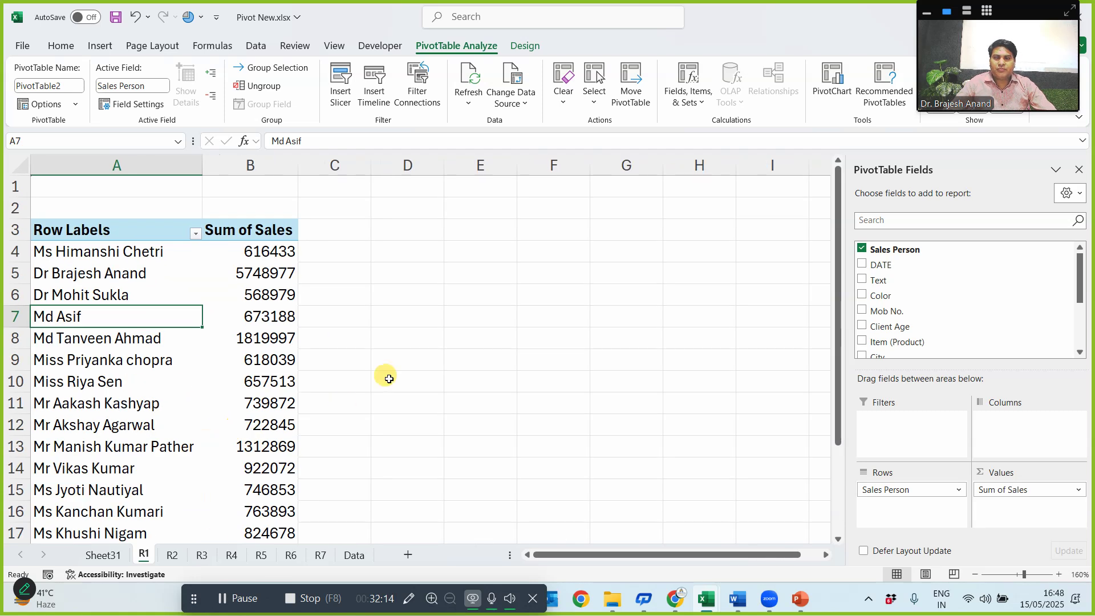
left_click(174, 556)
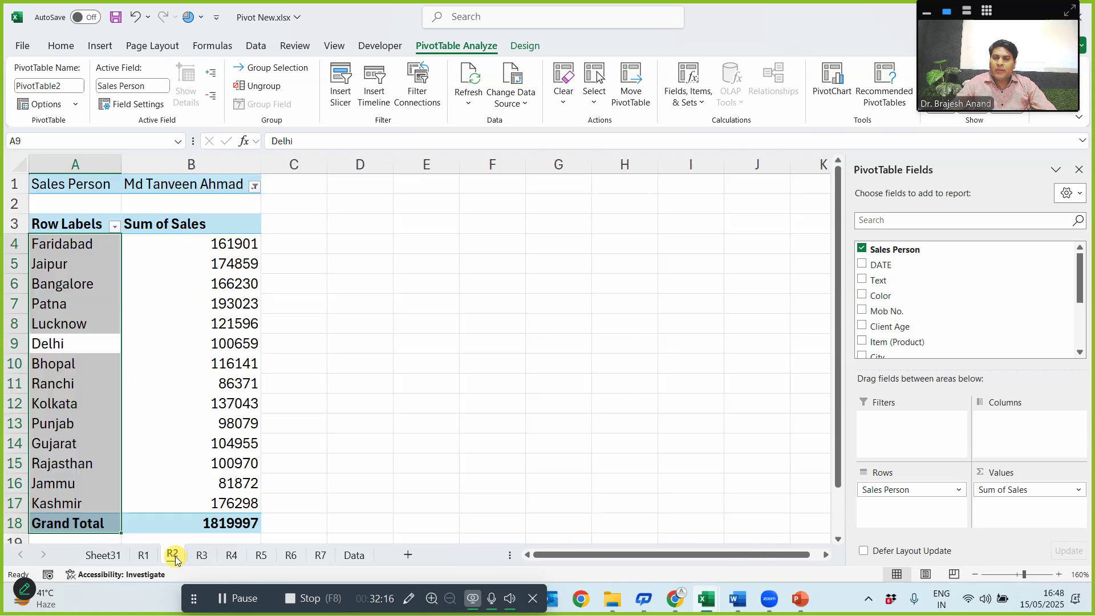
left_click(208, 557)
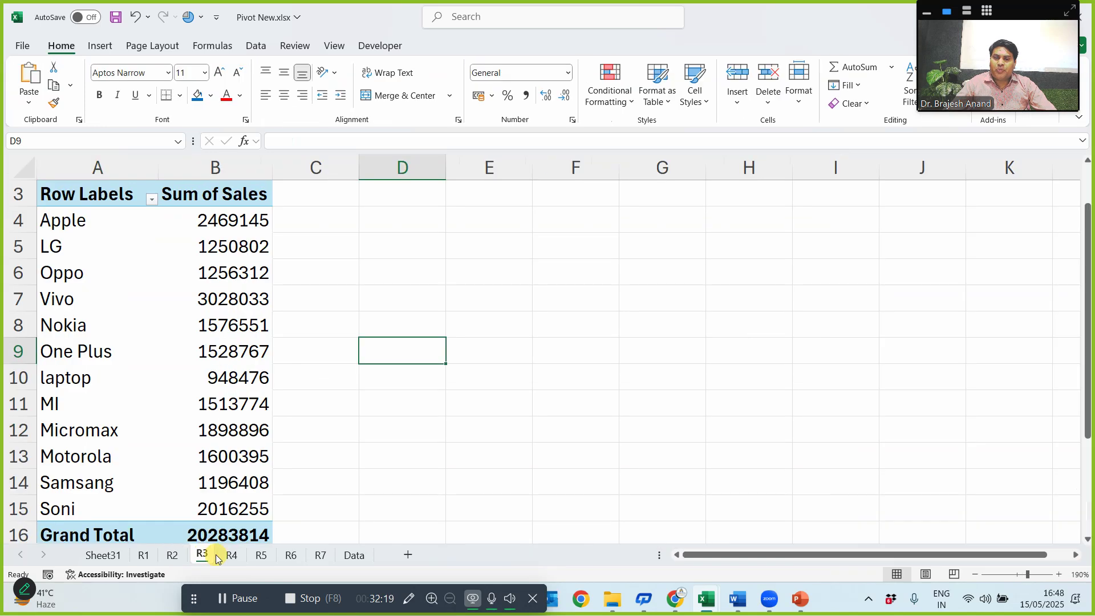
left_click(229, 554)
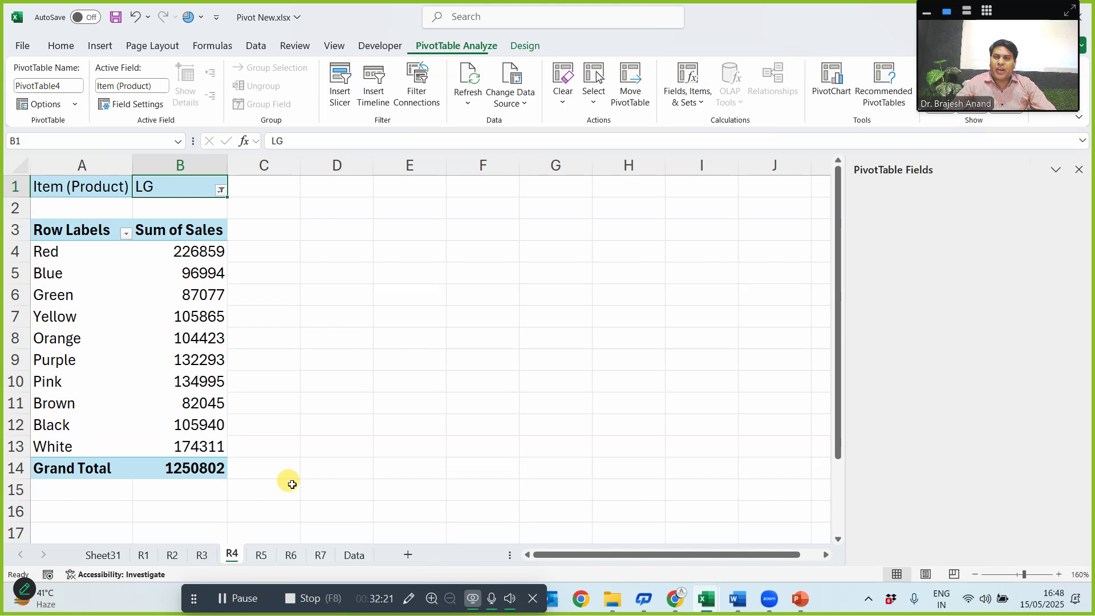
left_click(261, 555)
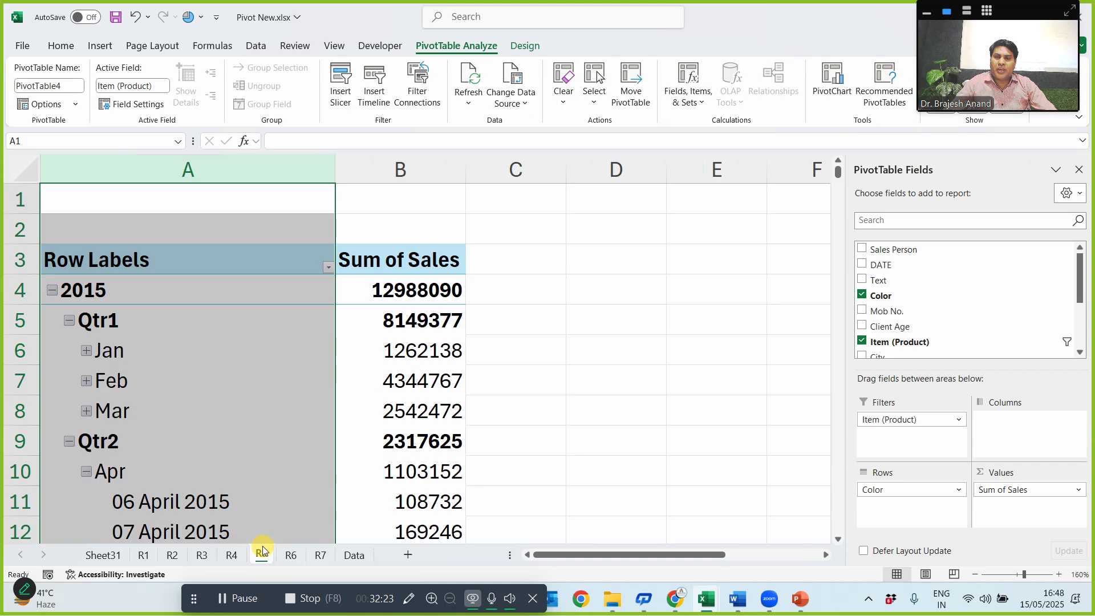
left_click(296, 559)
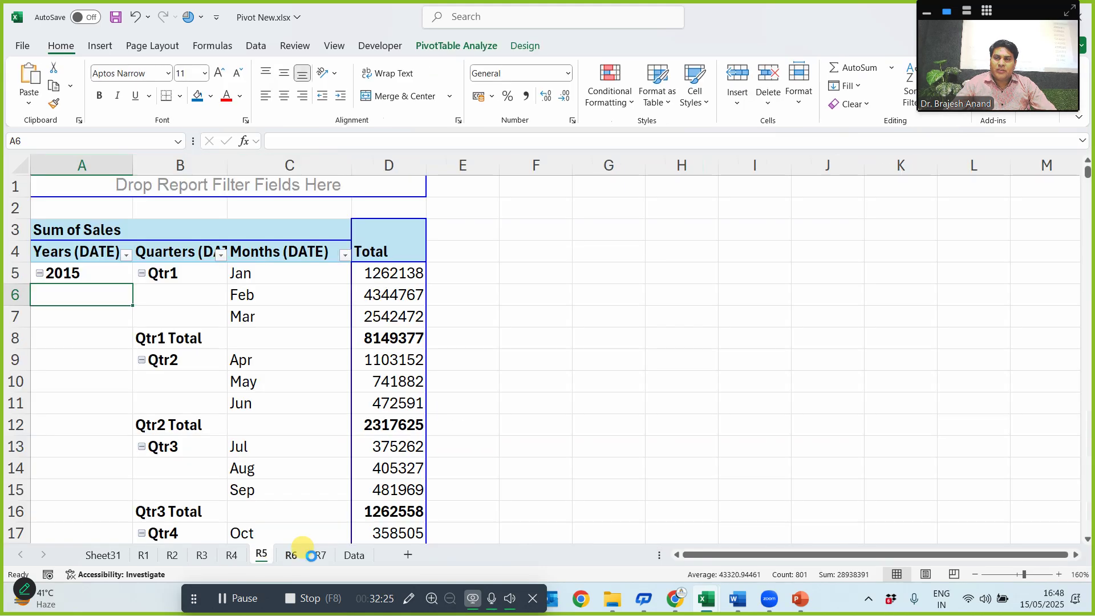
- Insert another PivotTable on a new worksheet from the sales table on the Data sheet
left_click(354, 555)
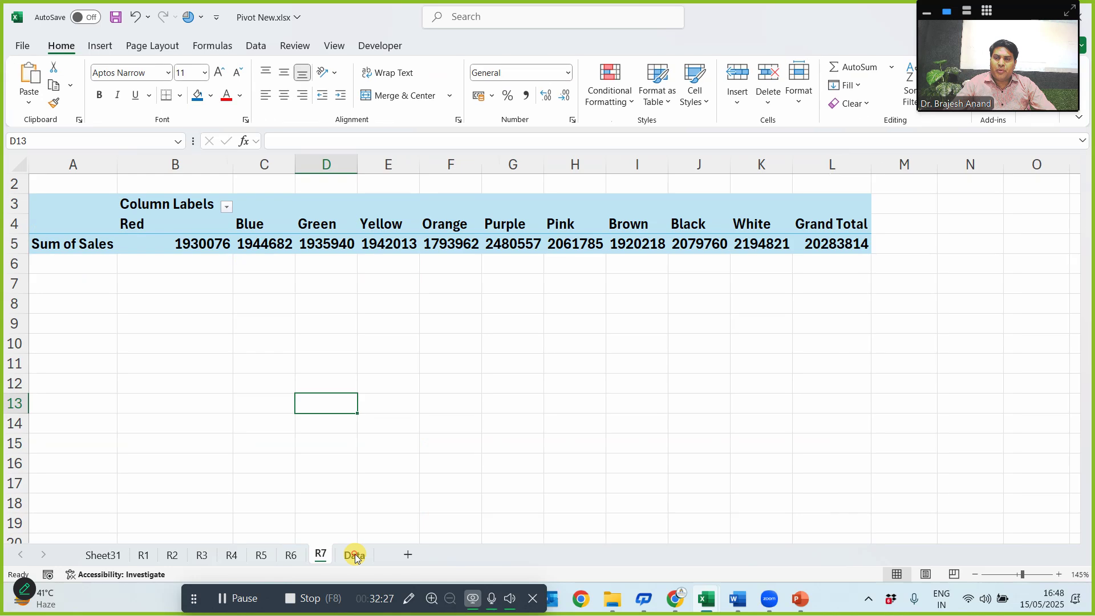
left_click(100, 47)
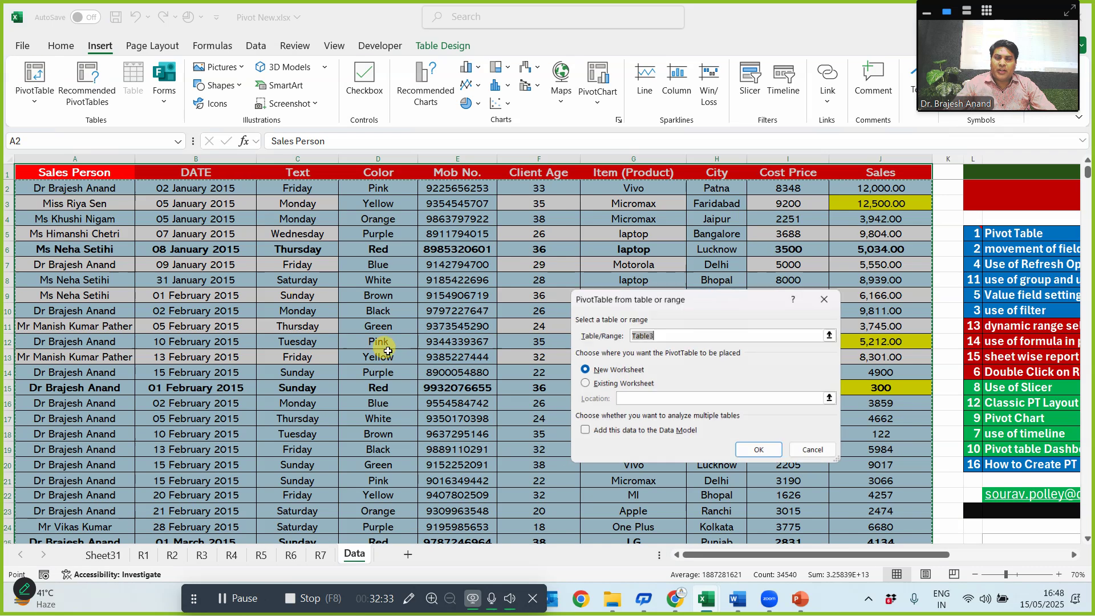
left_click(762, 454)
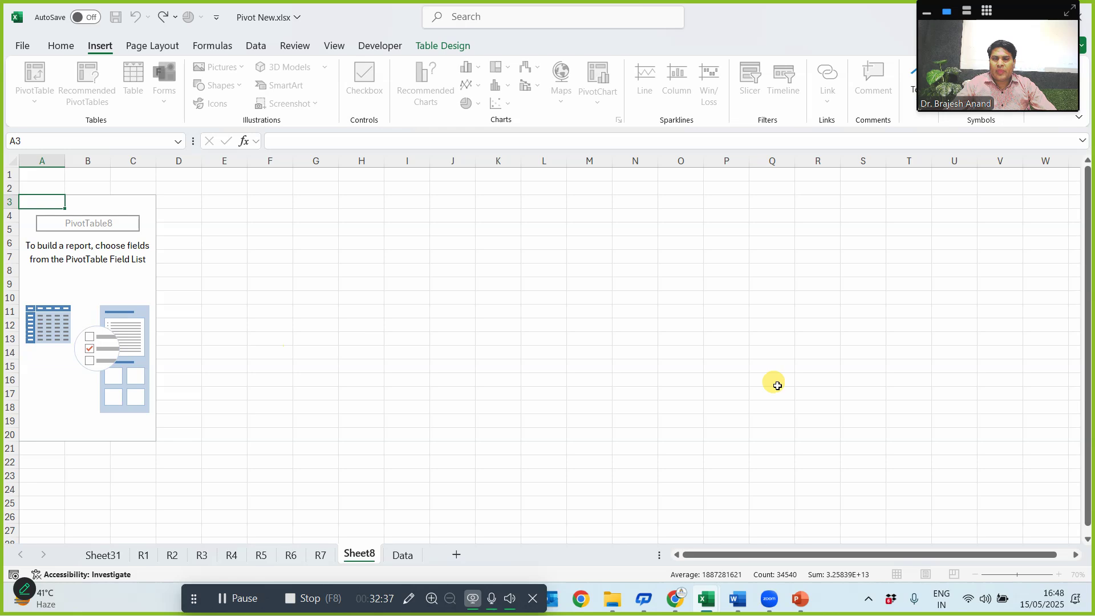
- Build the new PivotTable with City in Rows and Sum of Sales in Values
scroll(924, 342, "down", 1)
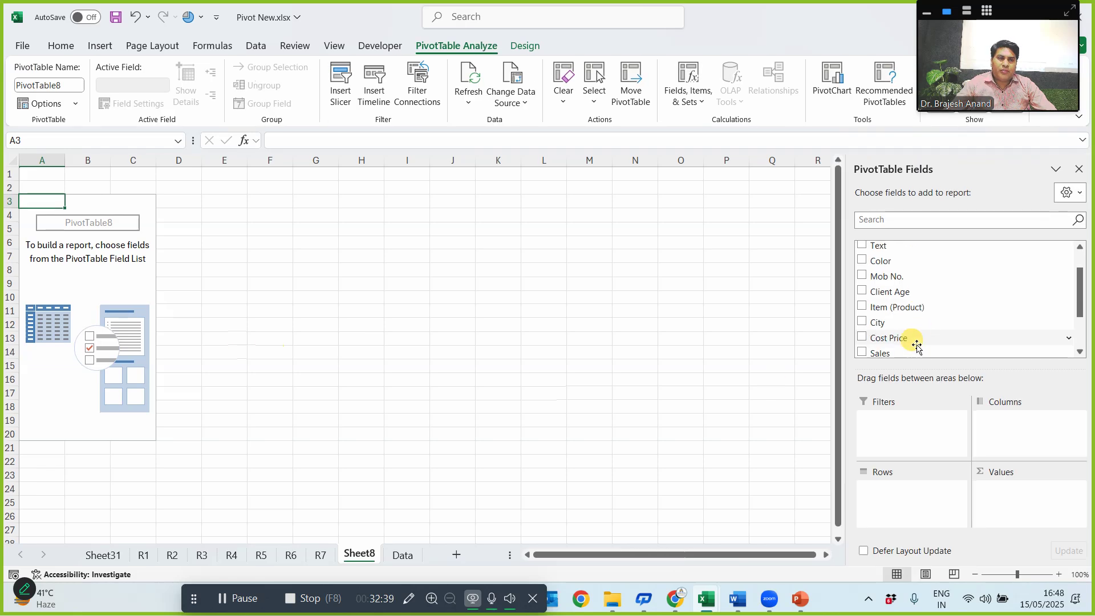
left_click_drag(878, 323, 891, 489)
left_click_drag(899, 350, 1000, 498)
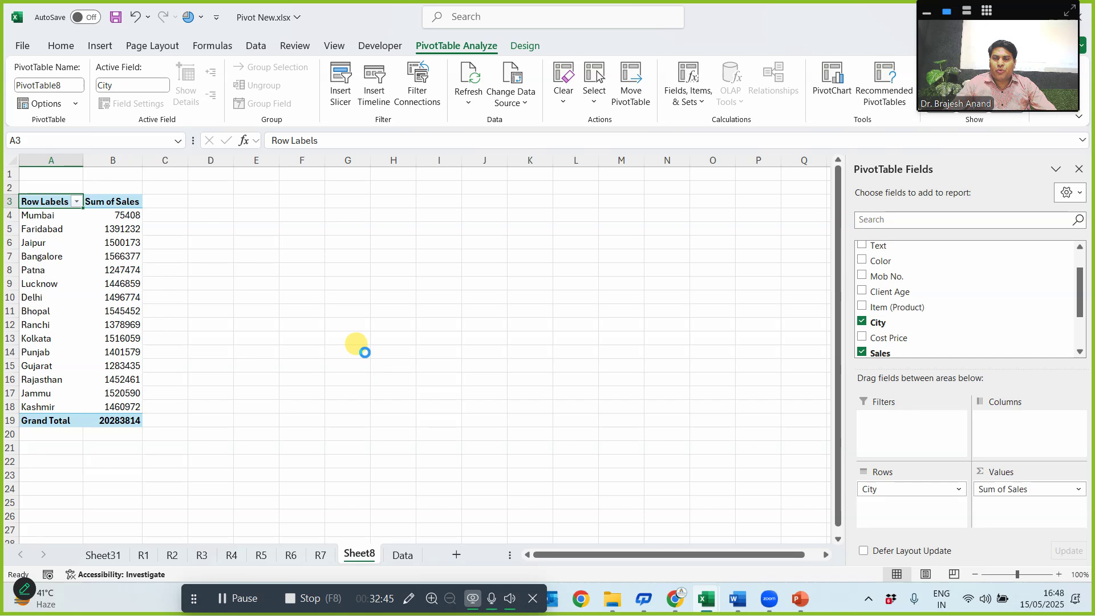
scroll(361, 361, "up", 3)
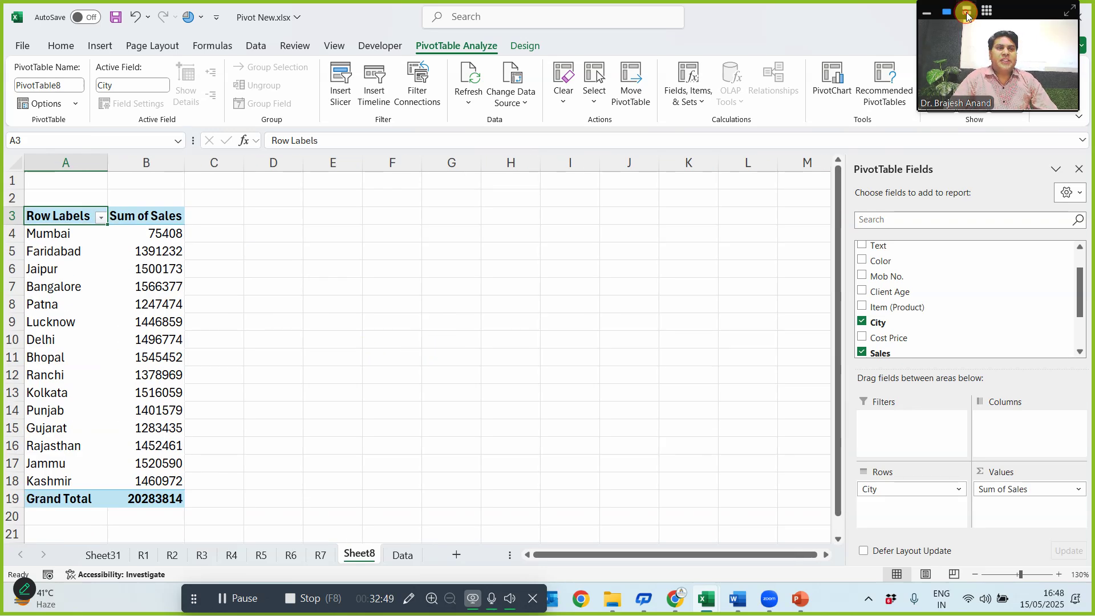
left_click(967, 13)
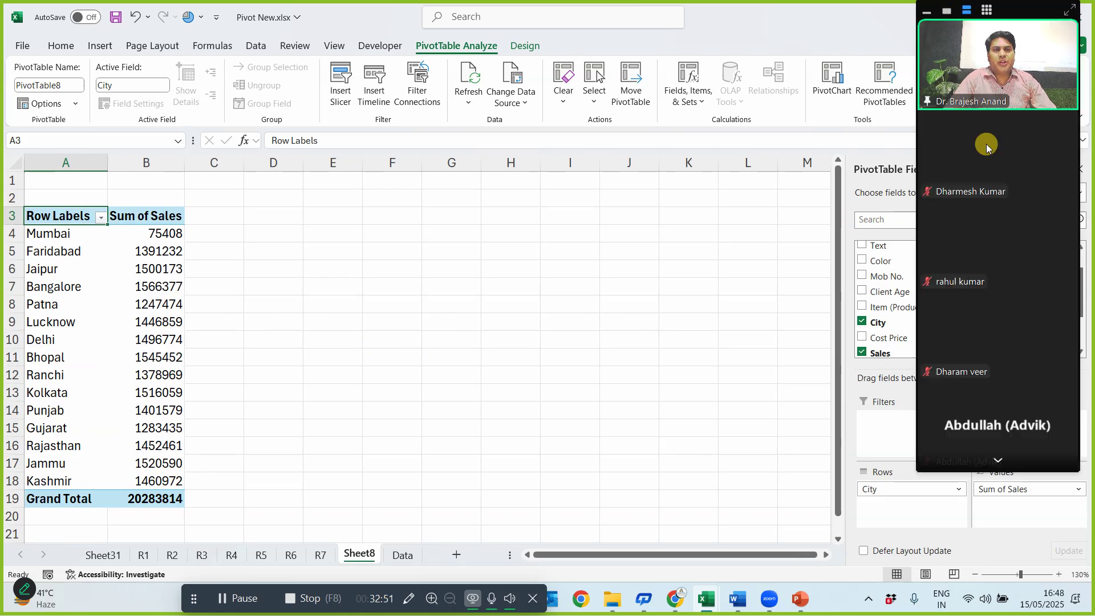
left_click(998, 459)
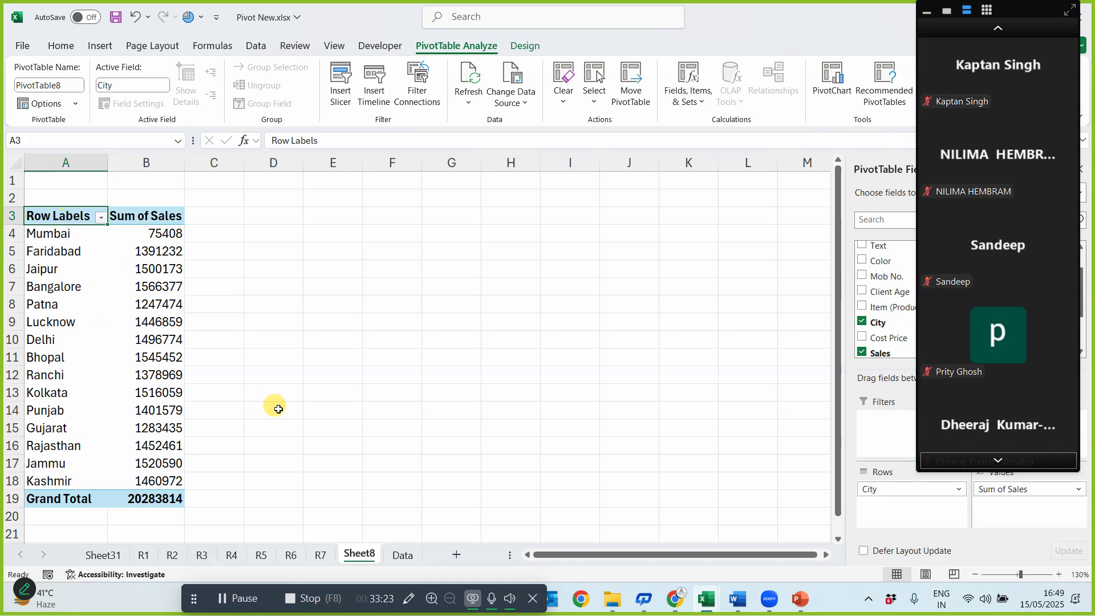
left_click(1003, 30)
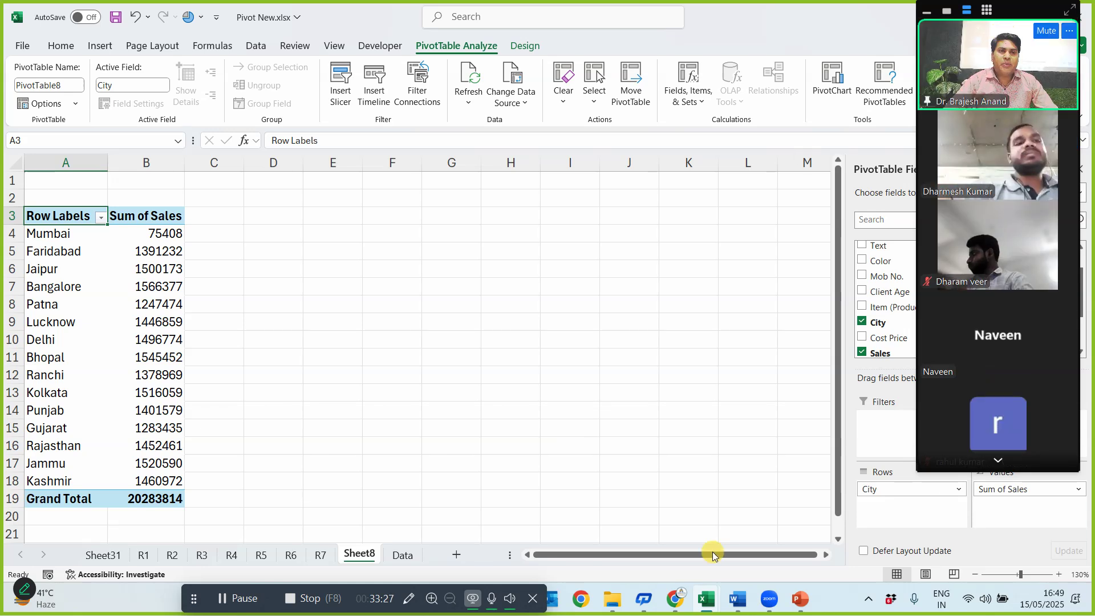
left_click(26, 321)
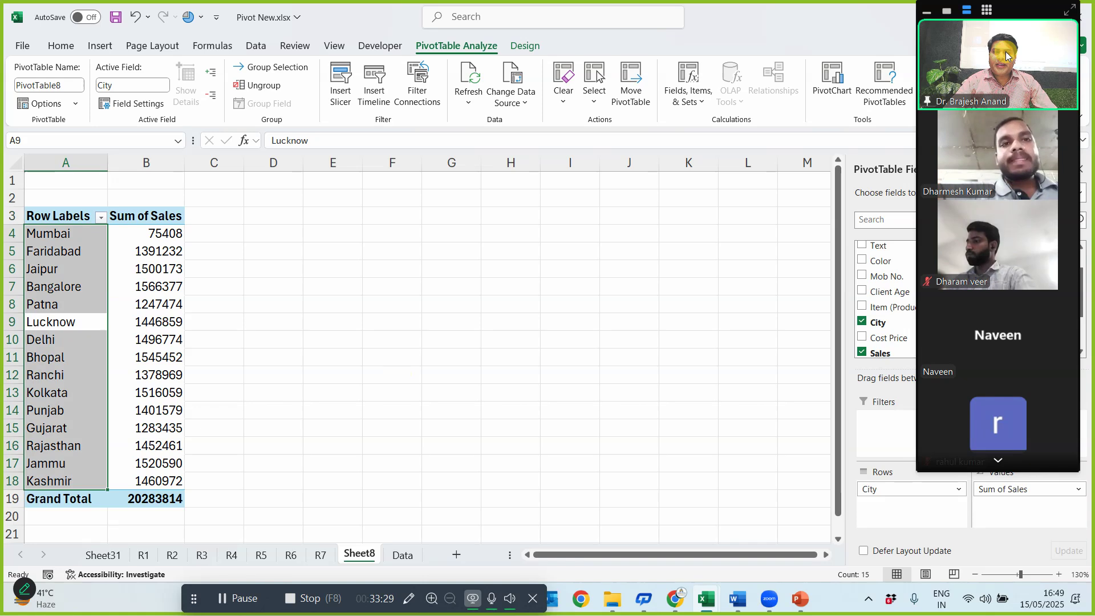
left_click(945, 13)
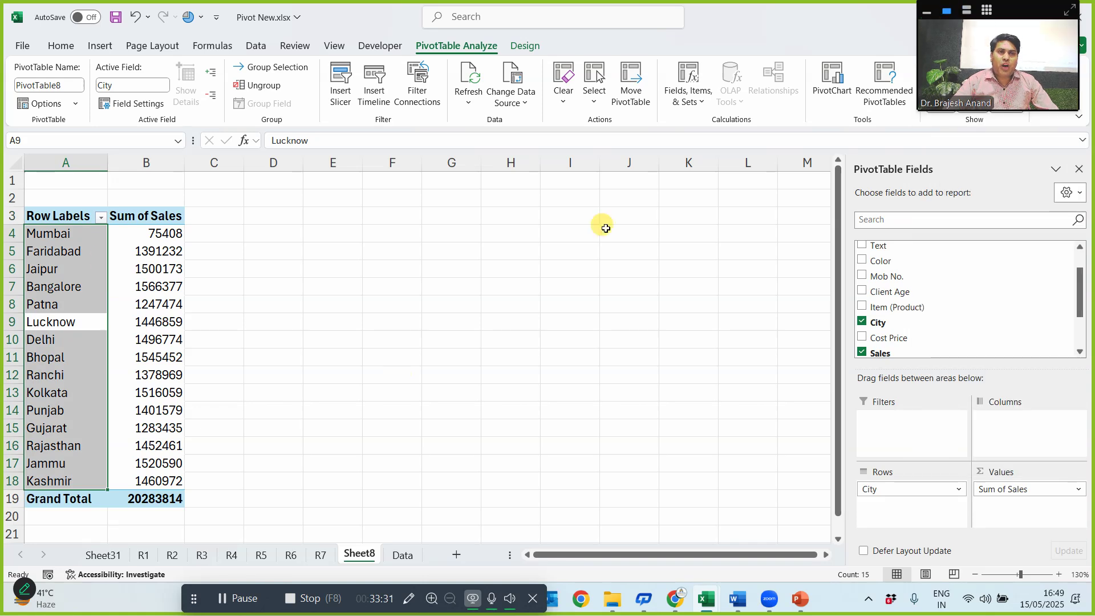
- Add the Sales field to Values four more times for five Sales columns per city
mouse_move(887, 355)
left_mouse_down()
mouse_move(931, 376)
mouse_move(1001, 512)
left_mouse_up()
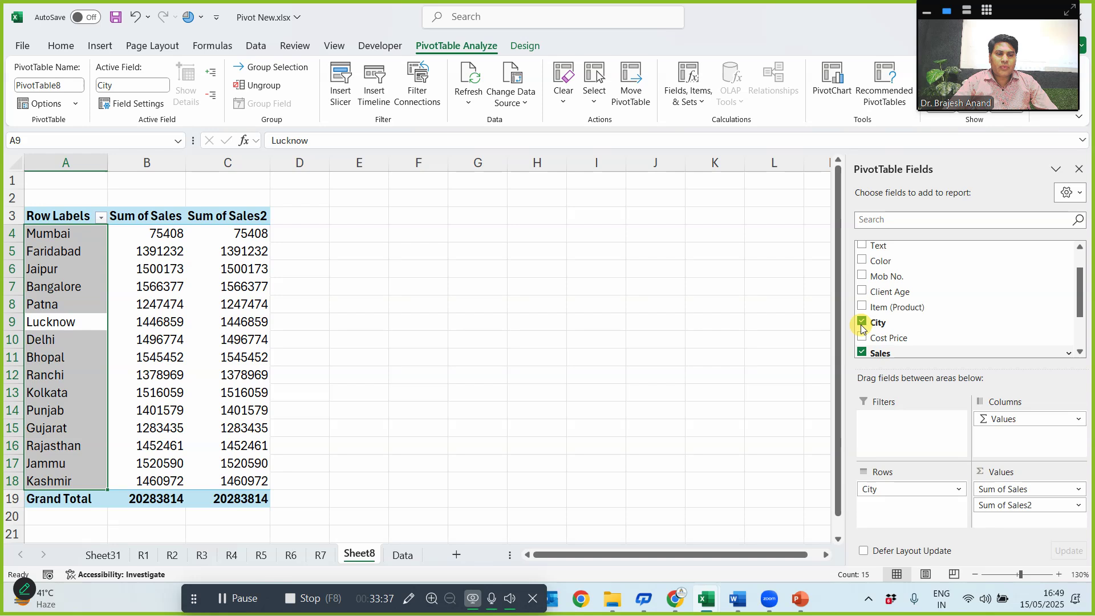
left_click_drag(889, 351, 1024, 497)
left_click_drag(886, 353, 1009, 498)
left_click_drag(881, 353, 1026, 498)
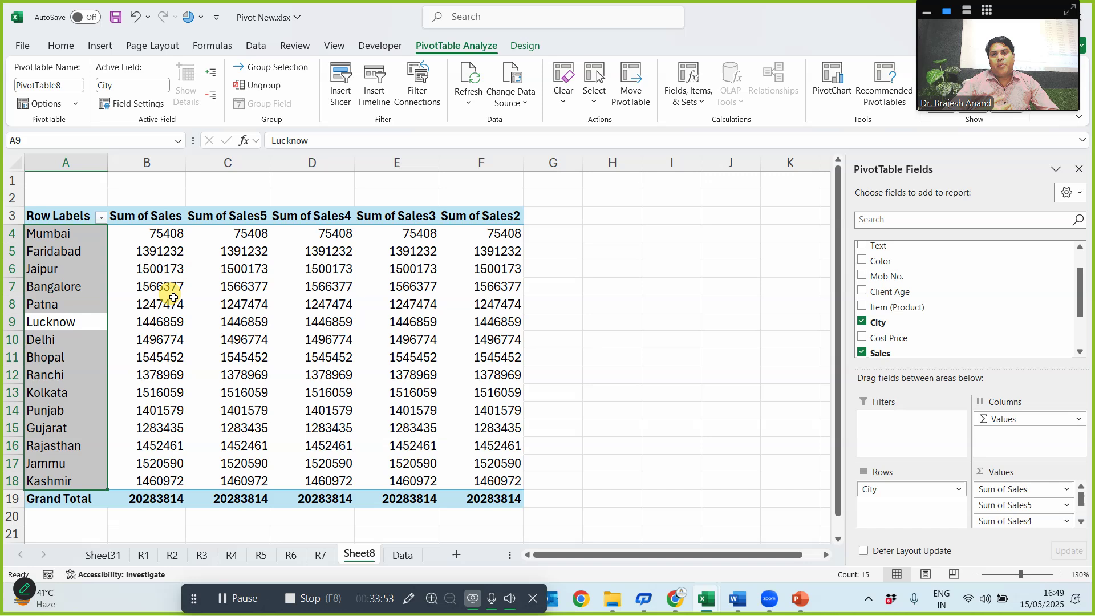
left_click_drag(85, 216, 140, 494)
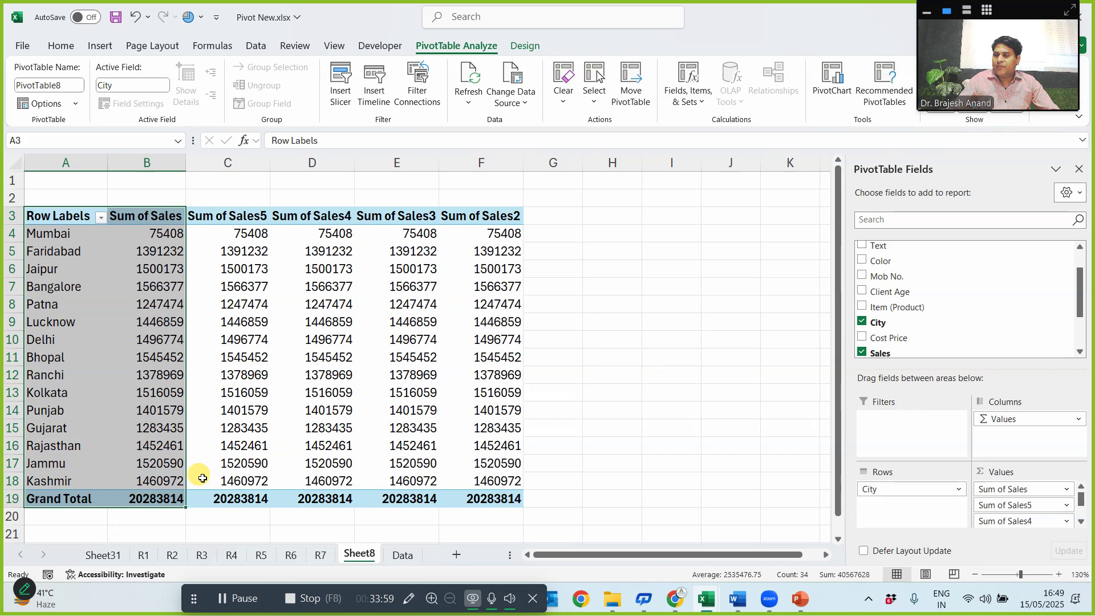
- Summarize the Sum of Sales5 column by Count and compare it with each city's sales sum
left_click(967, 11)
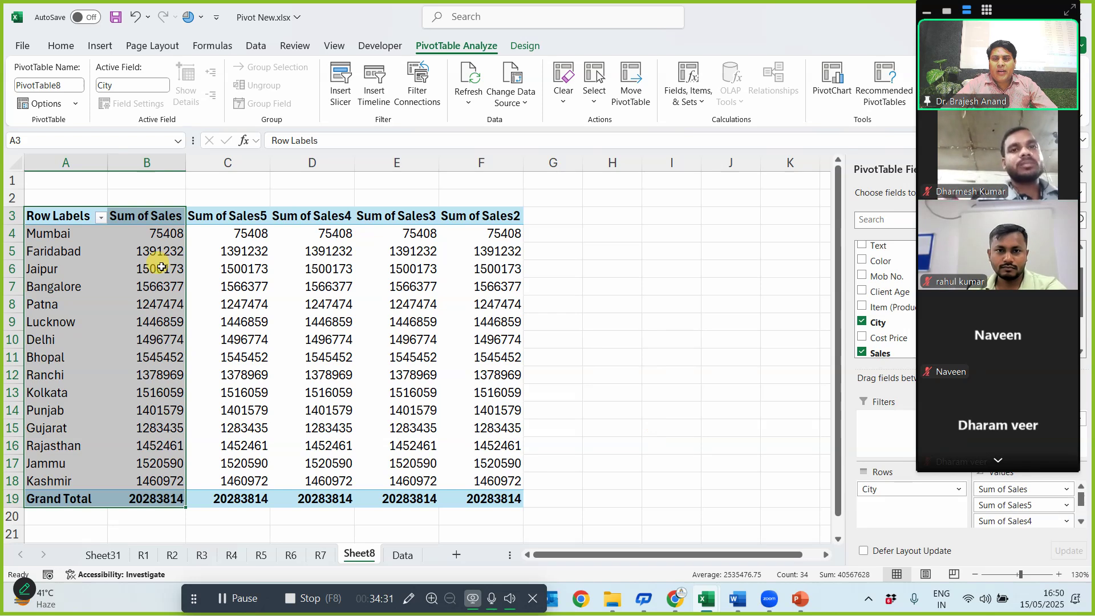
left_click(238, 268)
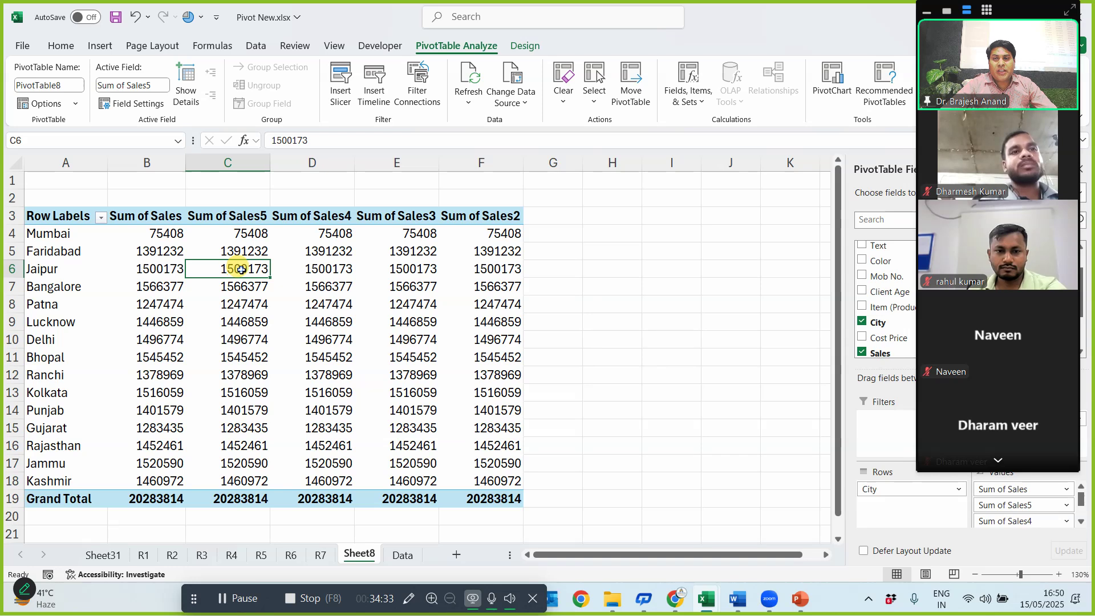
right_click(241, 270)
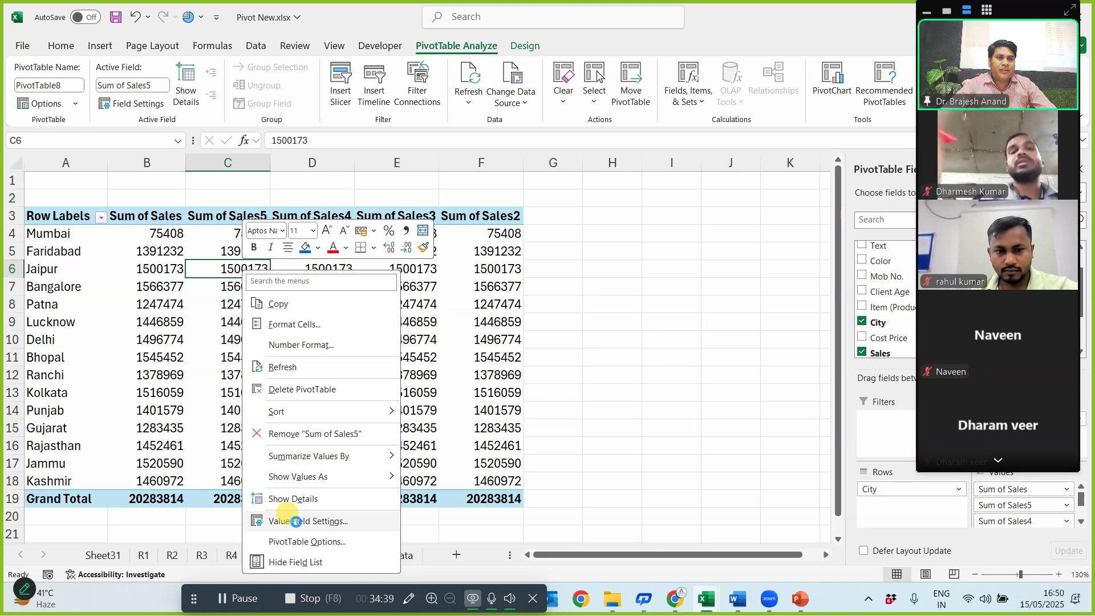
left_click(296, 521)
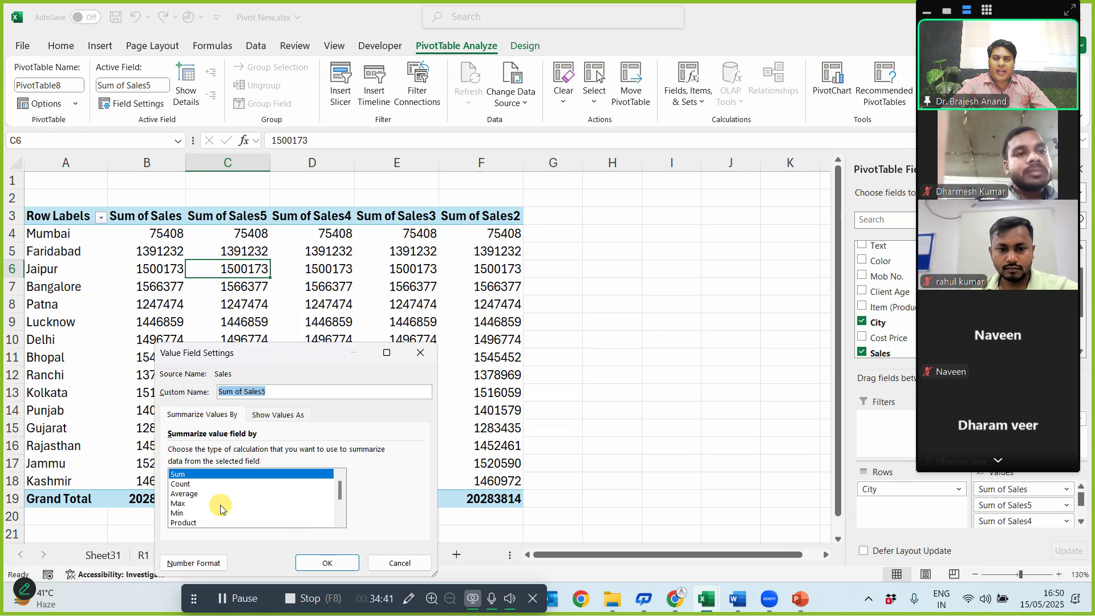
left_click(180, 485)
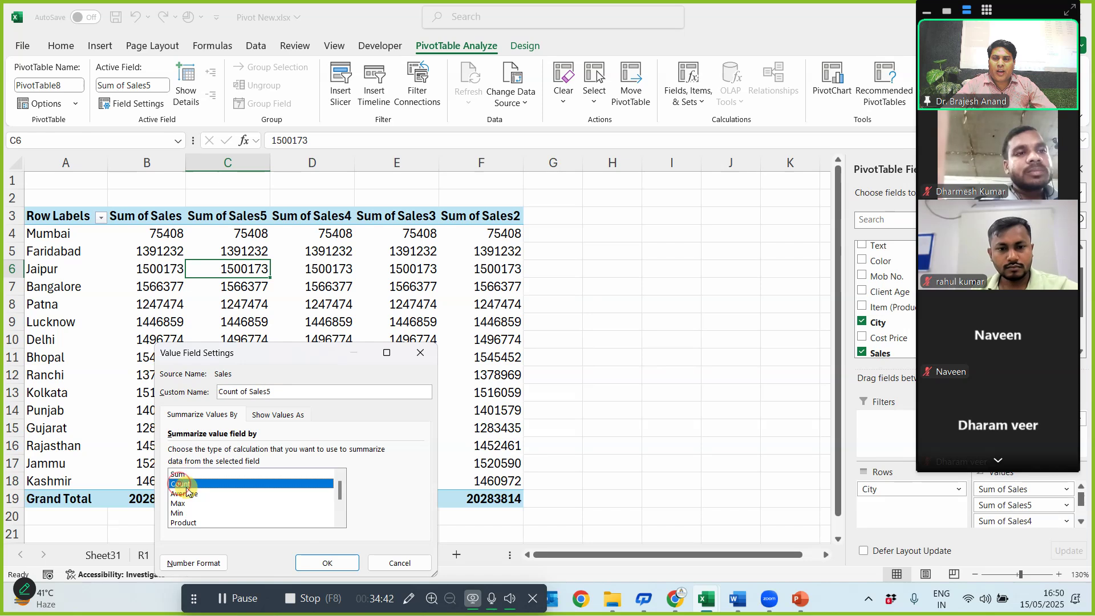
left_click(325, 563)
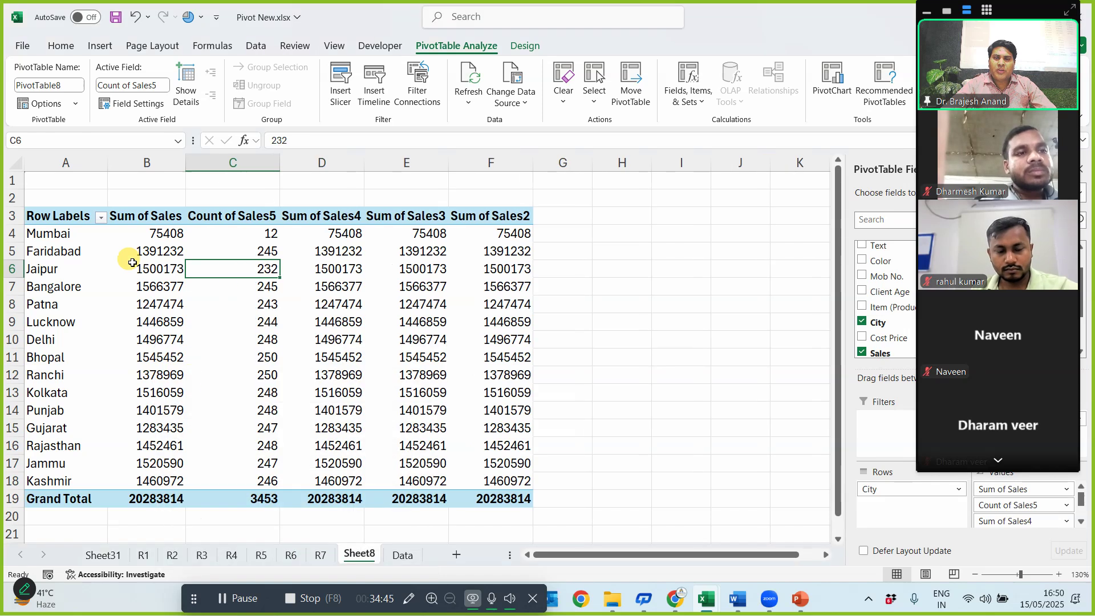
left_click_drag(54, 234, 244, 491)
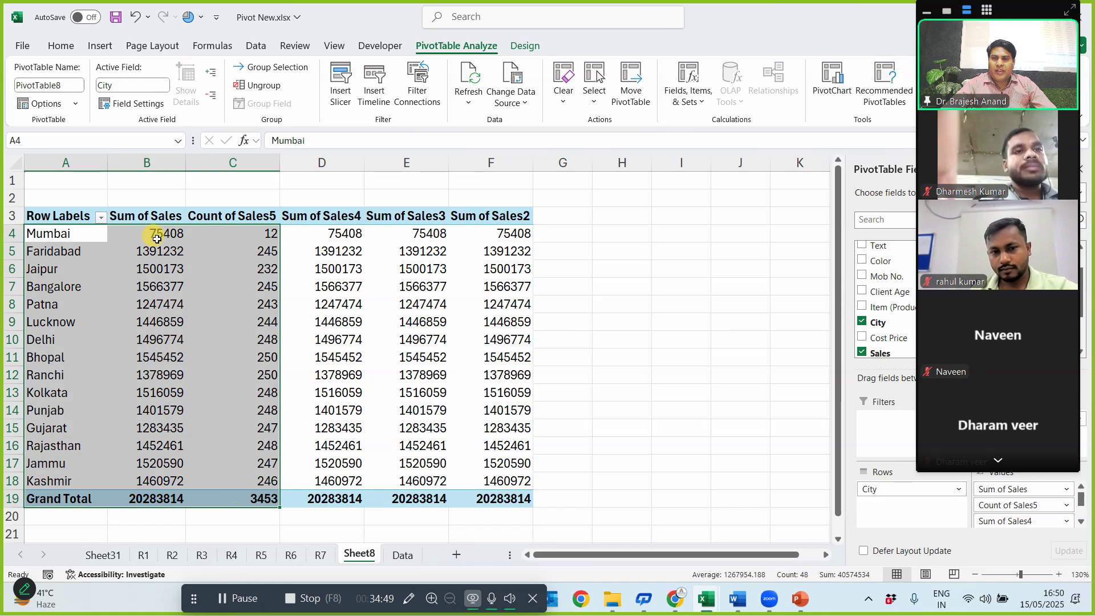
mouse_move(172, 238)
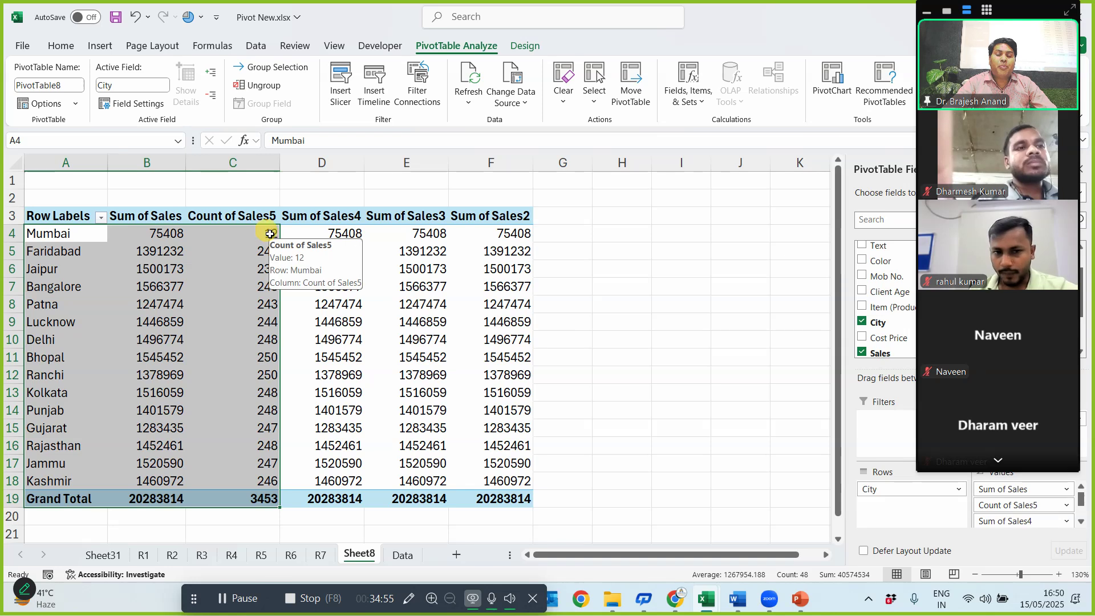
mouse_move(139, 255)
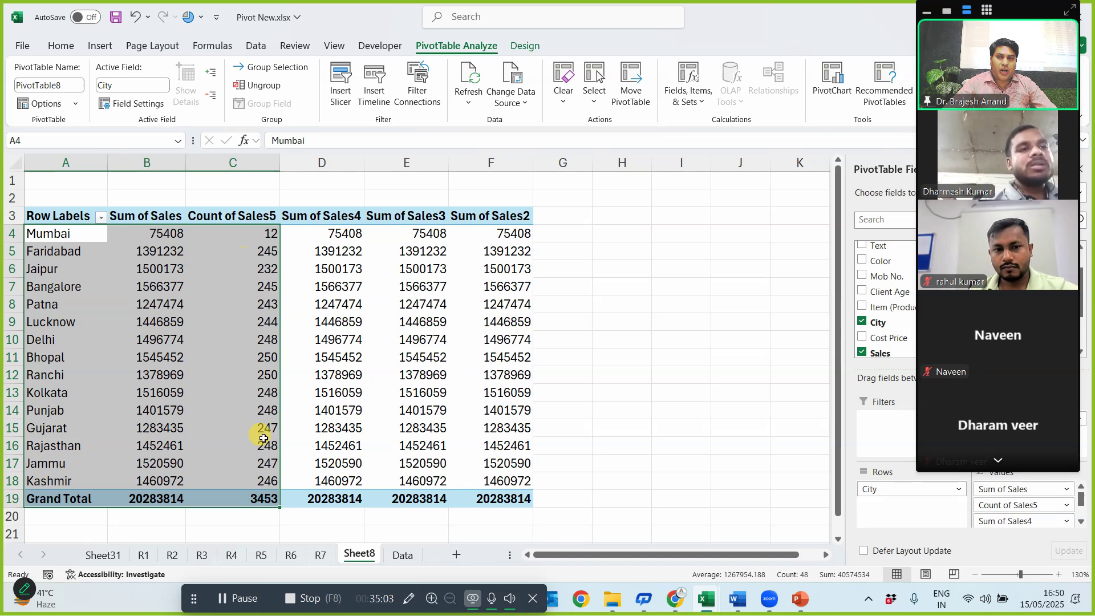
- Summarize the Sum of Sales4 column by Average through its value field settings
left_click(333, 233)
right_click(333, 234)
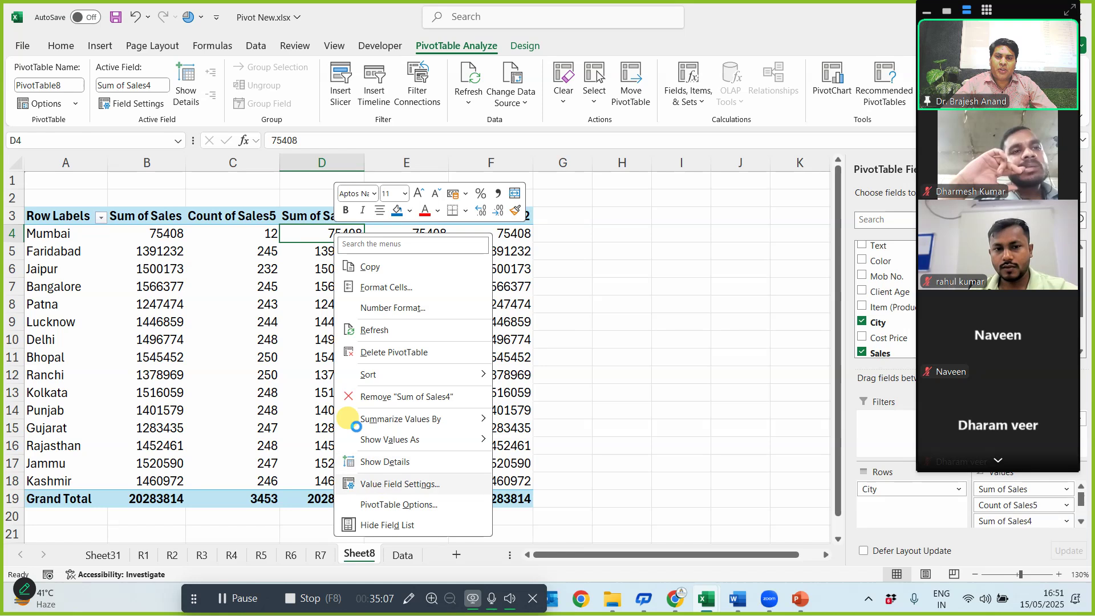
left_click(383, 485)
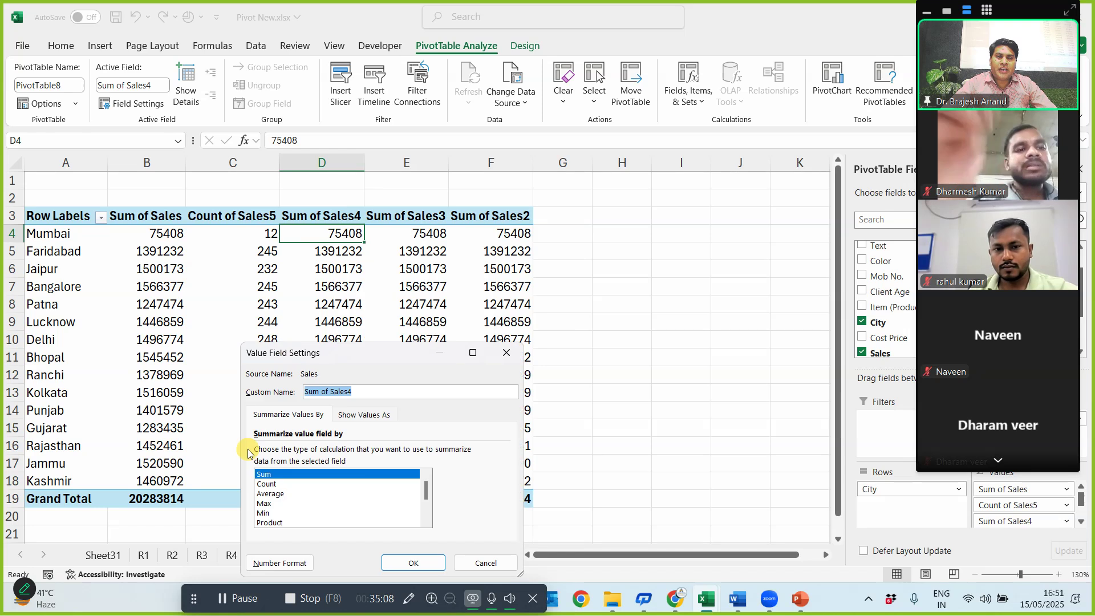
left_click(273, 494)
left_click(413, 563)
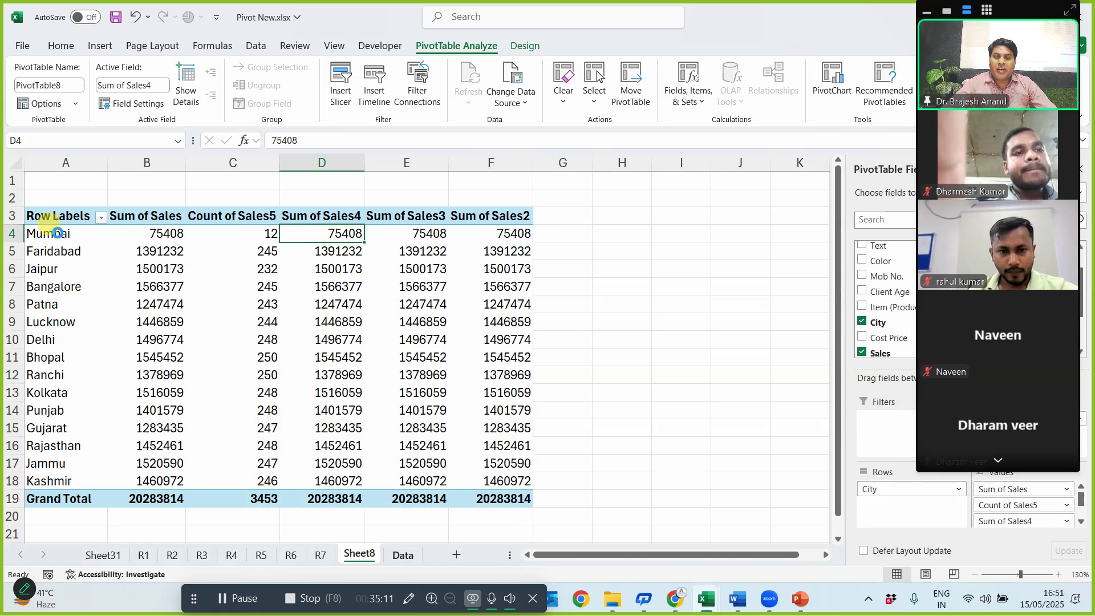
- Summarize the Sum of Sales3 column by Max through its value field settings
left_click(426, 234)
right_click(426, 234)
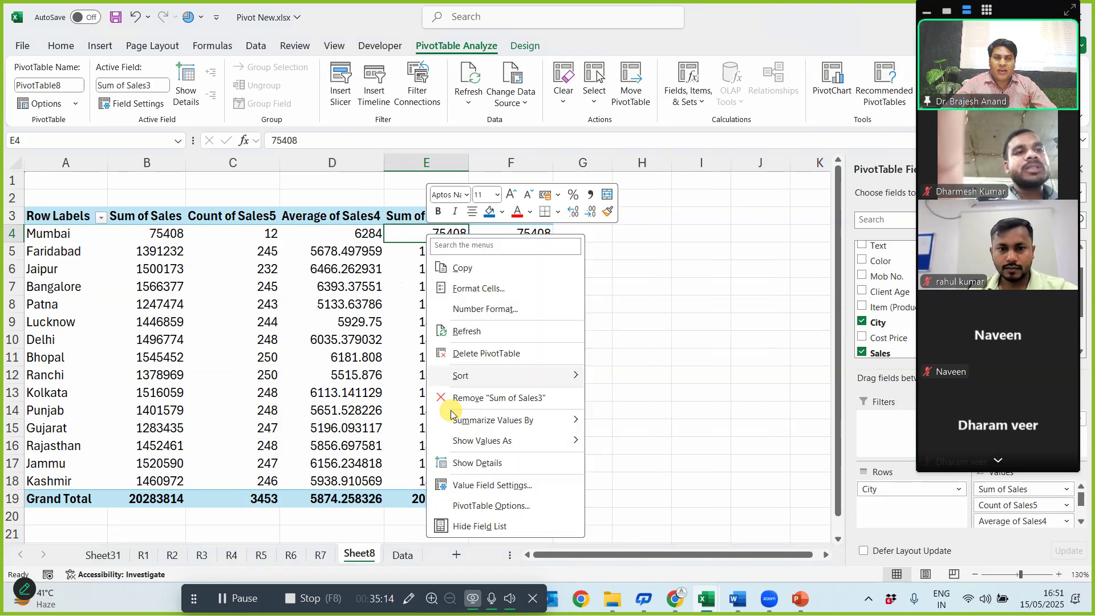
left_click(465, 484)
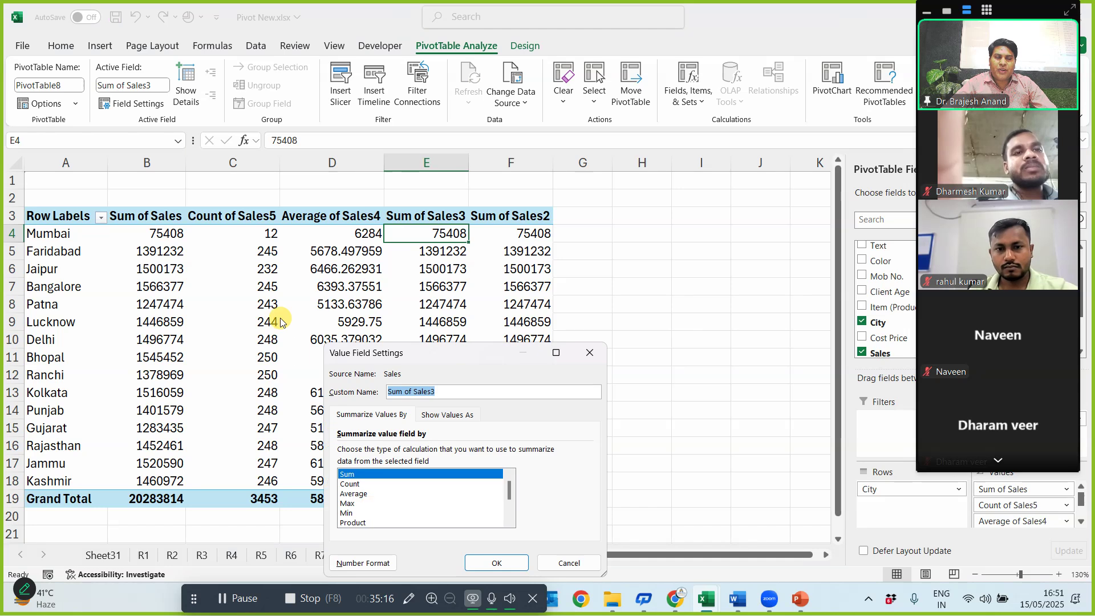
left_click(359, 503)
left_click(497, 563)
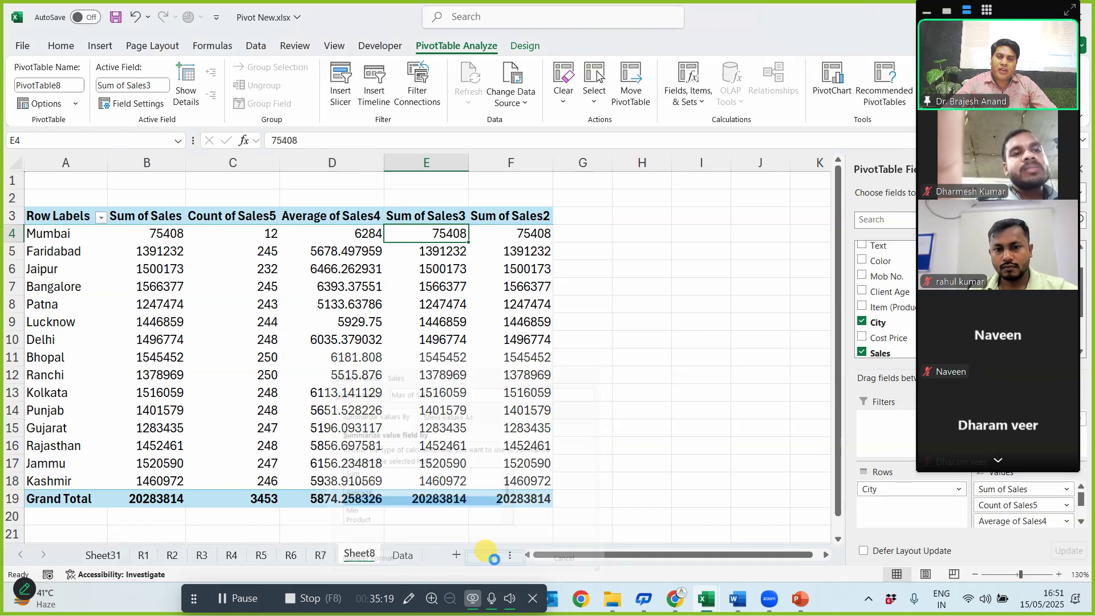
- Change the Sum of Sales2 column's value field settings to summarize by Min
left_click(536, 233)
right_click(535, 234)
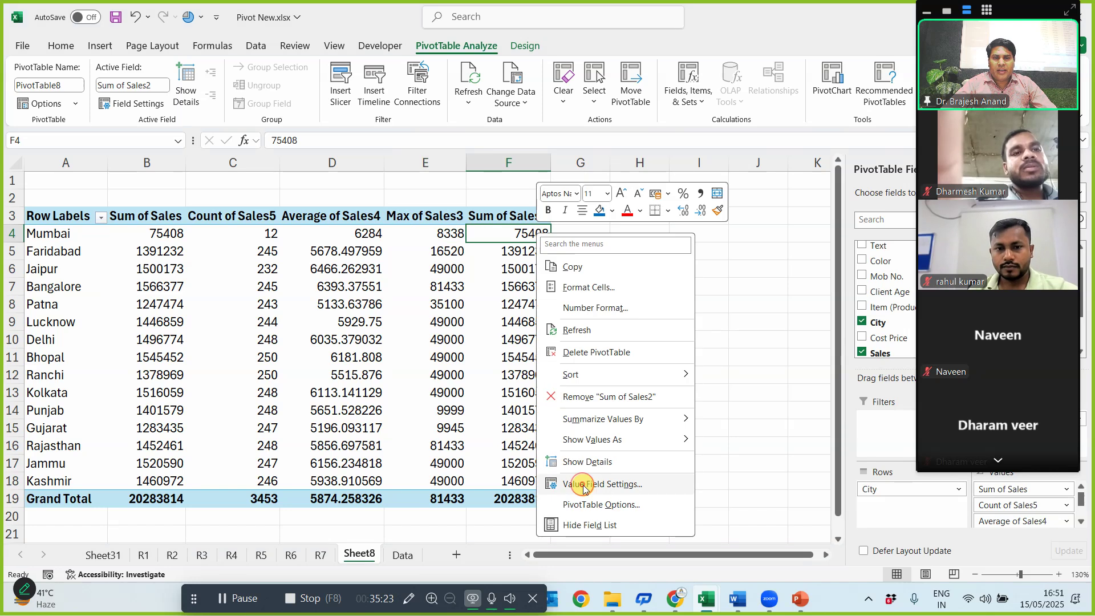
left_click(565, 482)
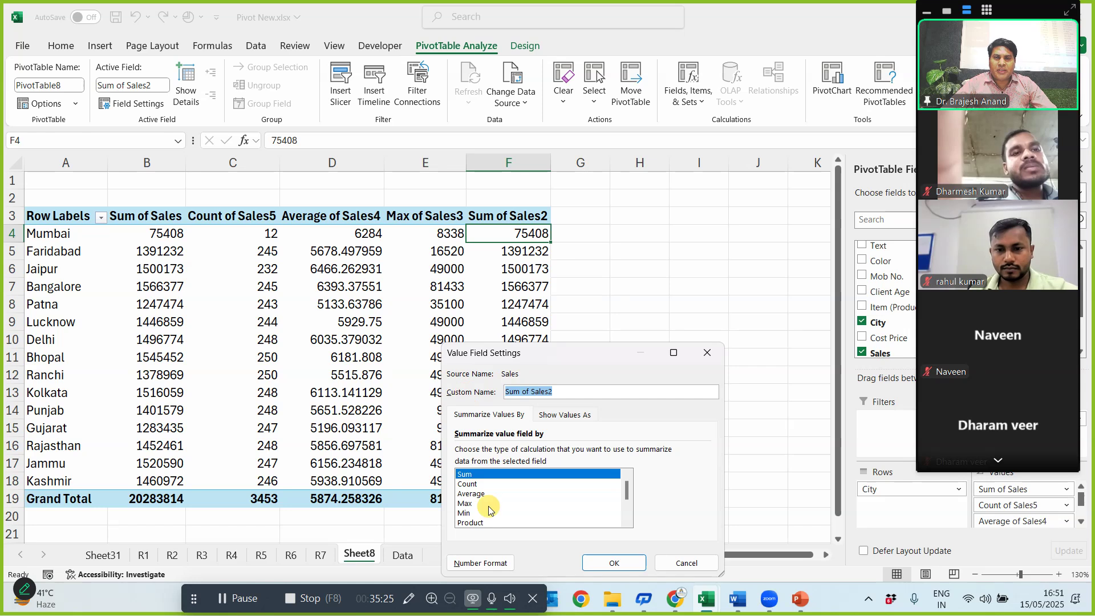
left_click(564, 514)
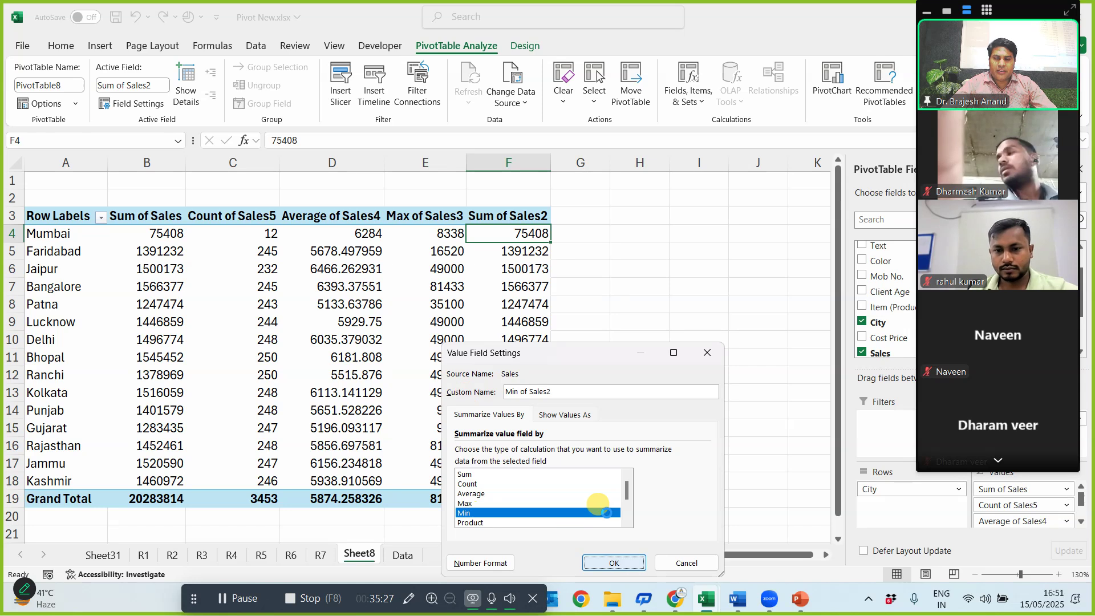
double_click(606, 512)
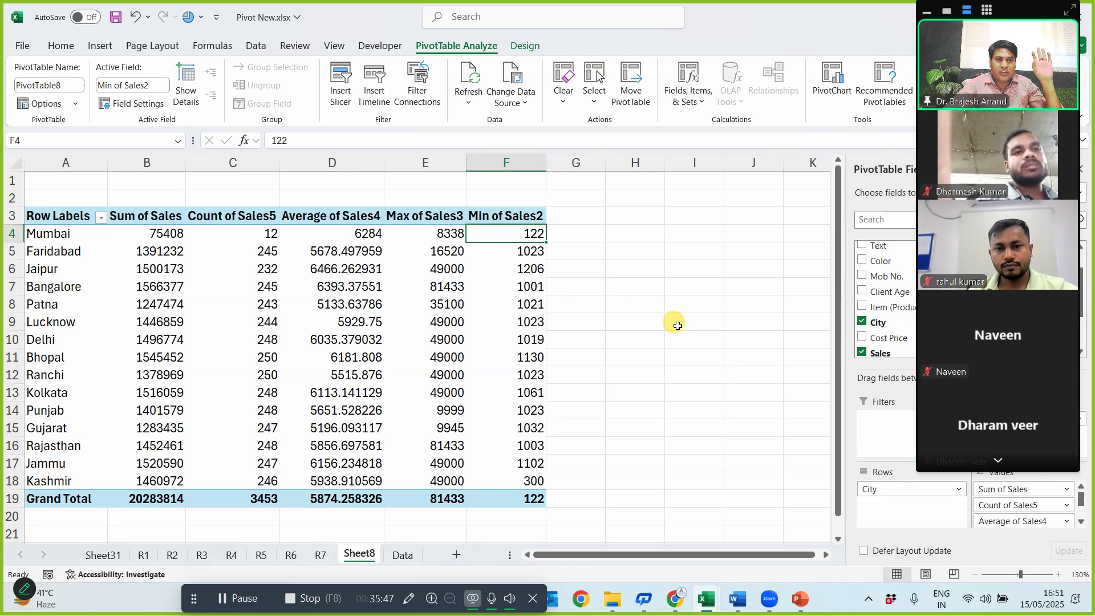
- Rename the current PivotTable worksheet, Sheet8, as R8
double_click(364, 553)
type("R")
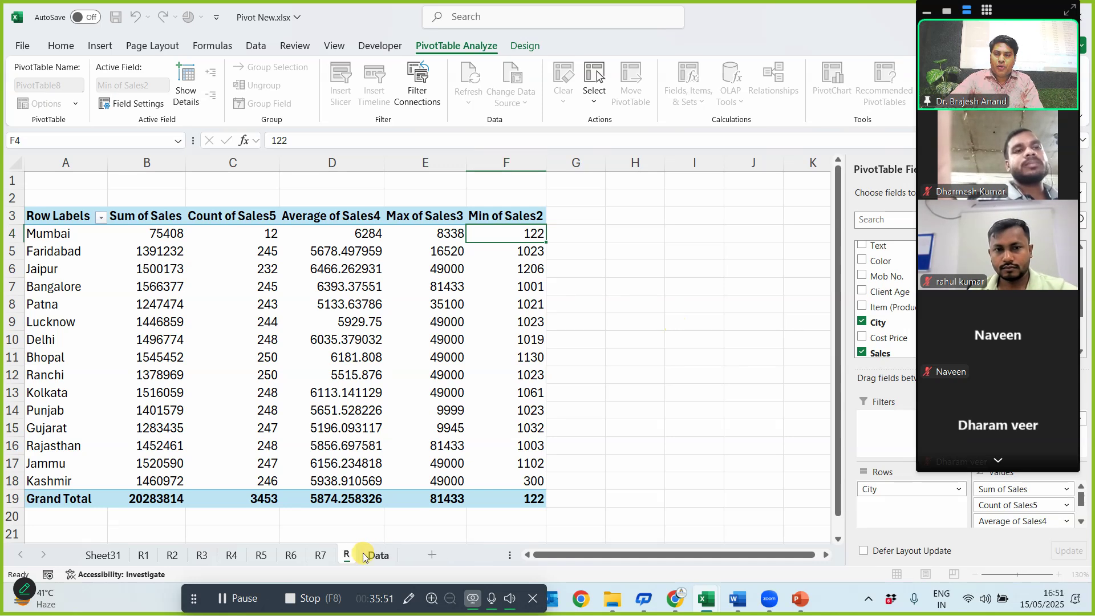
type("8")
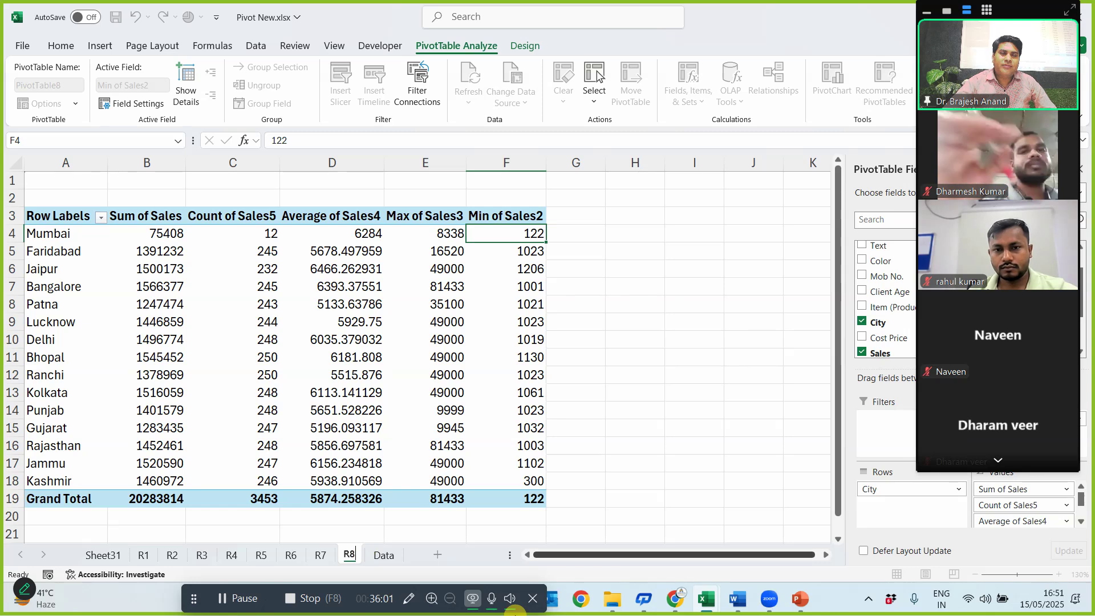
left_click(1000, 461)
left_click(1000, 461)
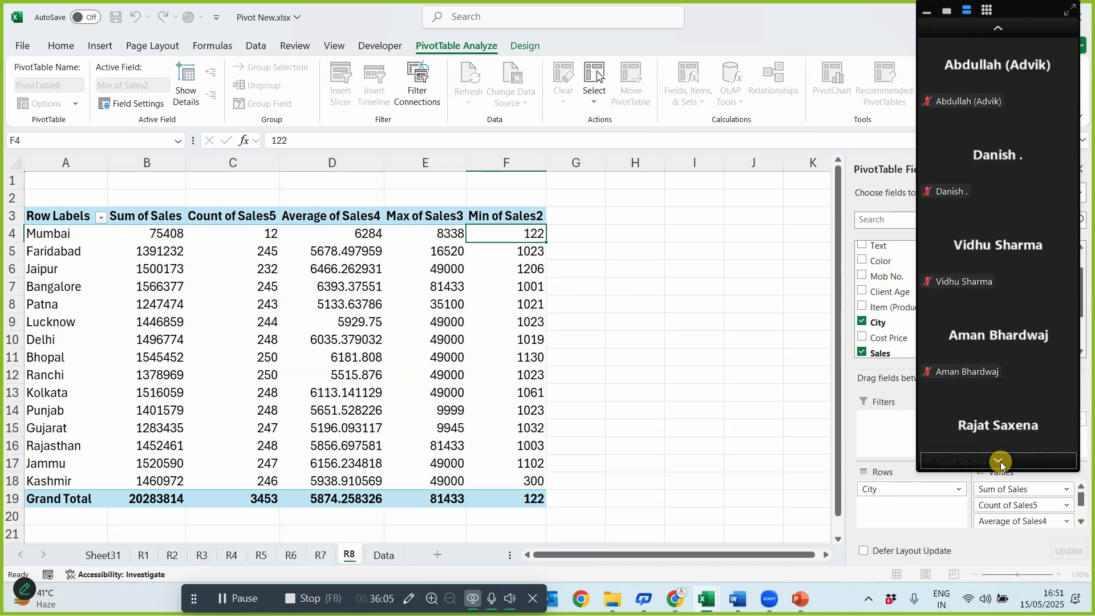
left_click(1000, 461)
left_click(1001, 461)
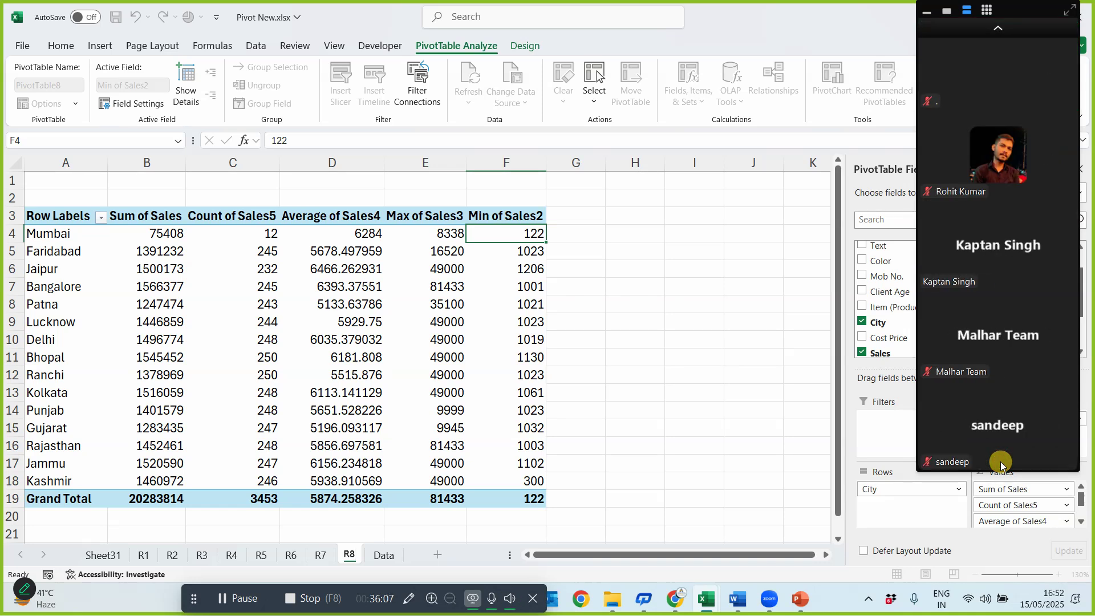
left_click(999, 29)
left_click(999, 29)
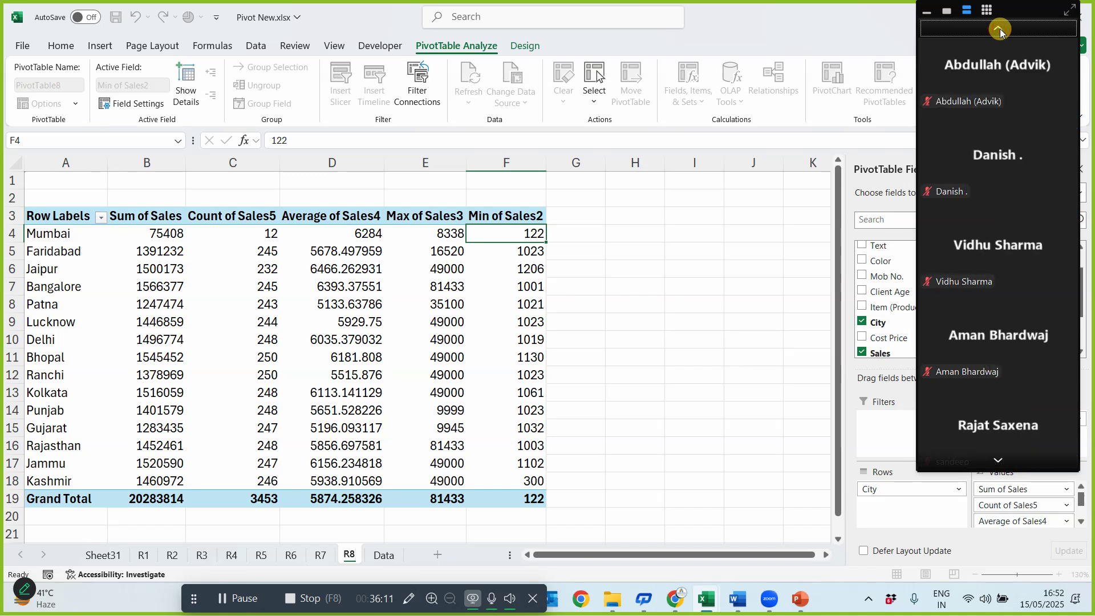
- Look through the participants' video tiles in the meeting's participant strip
left_click(999, 30)
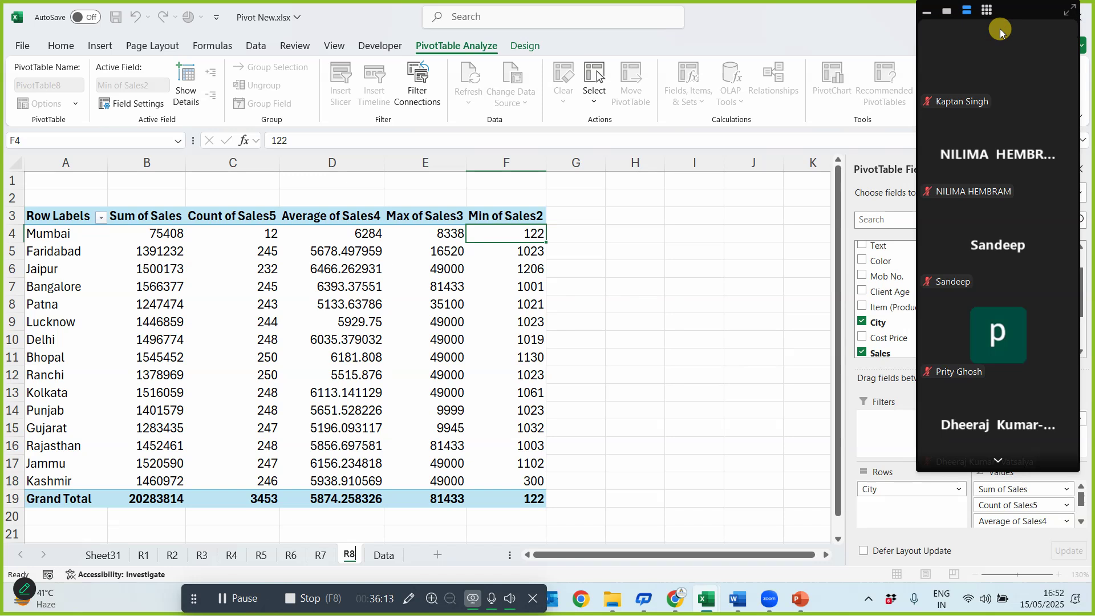
left_click(1000, 30)
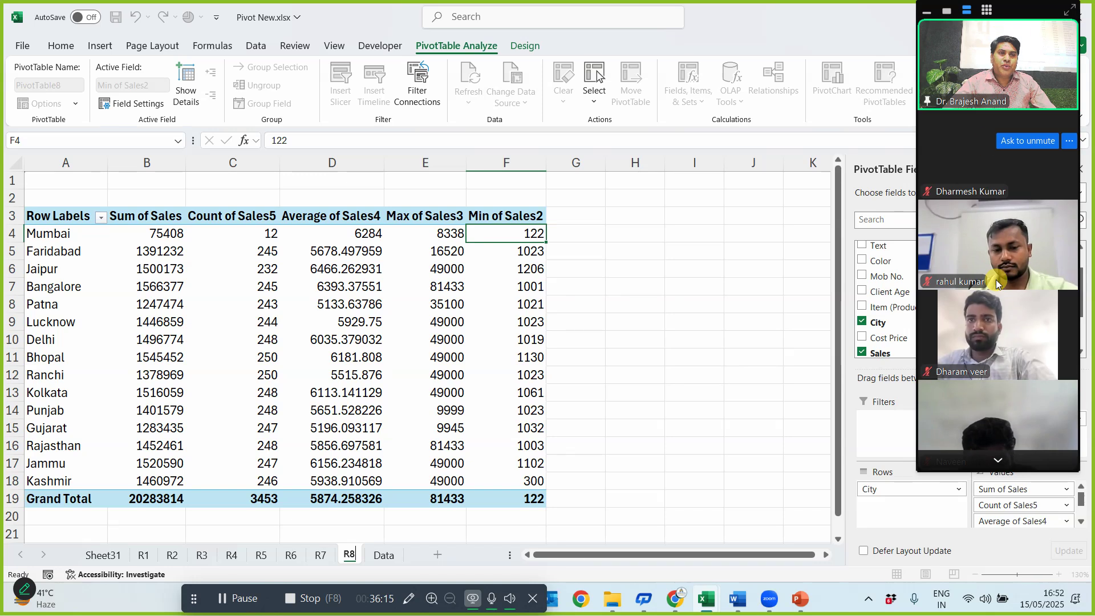
left_click(1000, 461)
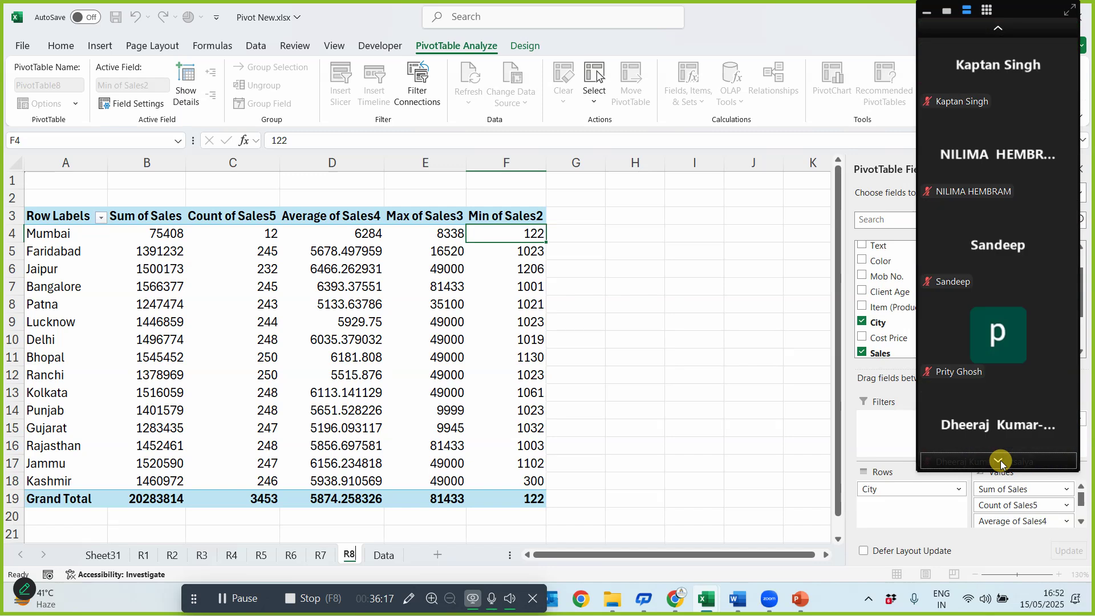
left_click(997, 32)
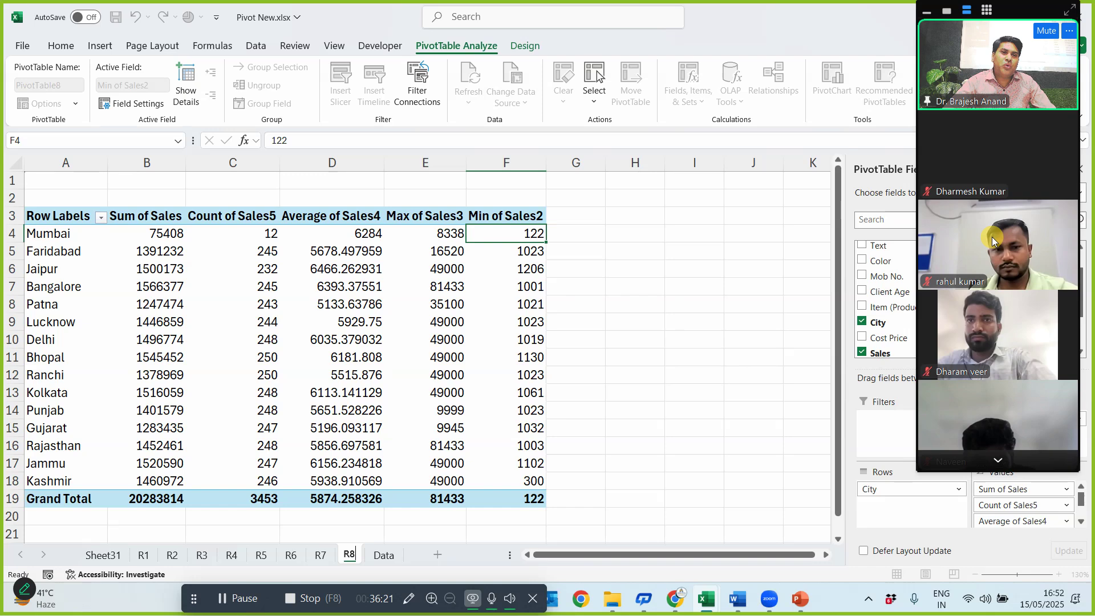
left_click(999, 462)
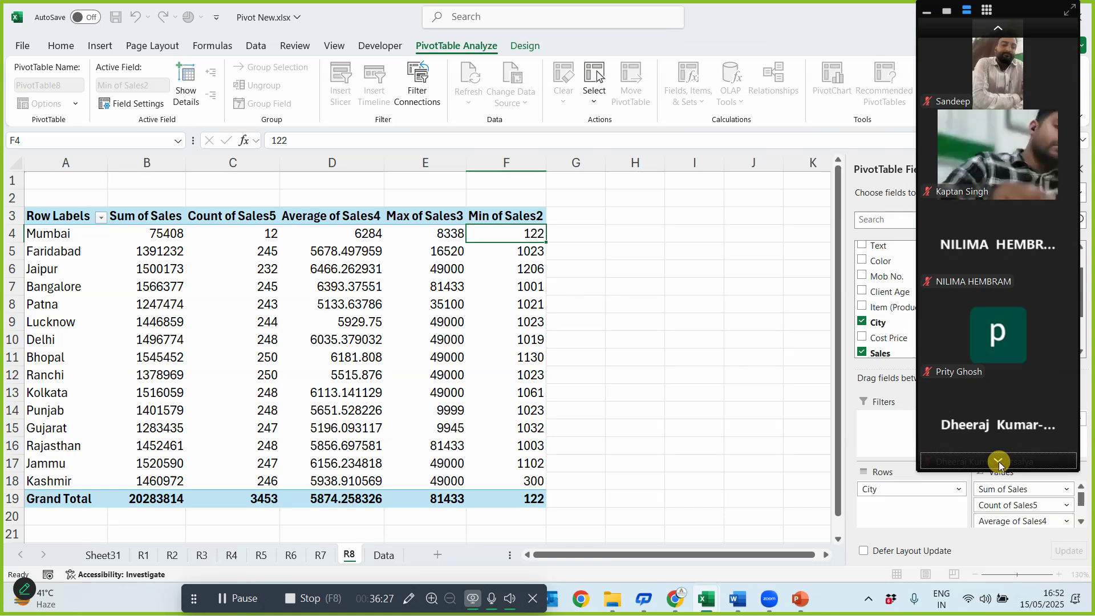
left_click(999, 461)
left_click(998, 461)
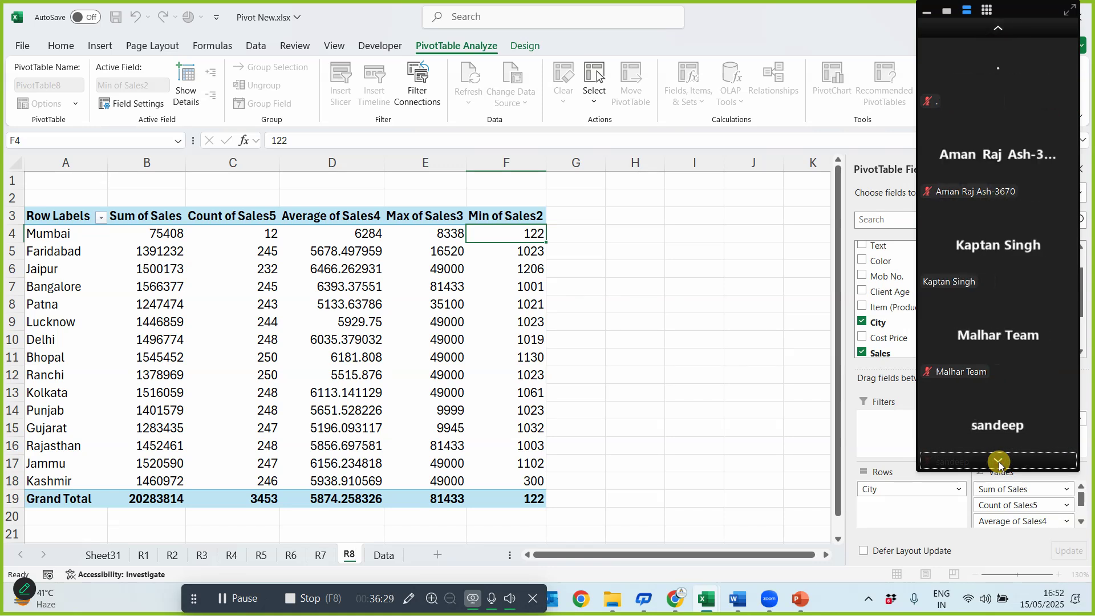
left_click(998, 461)
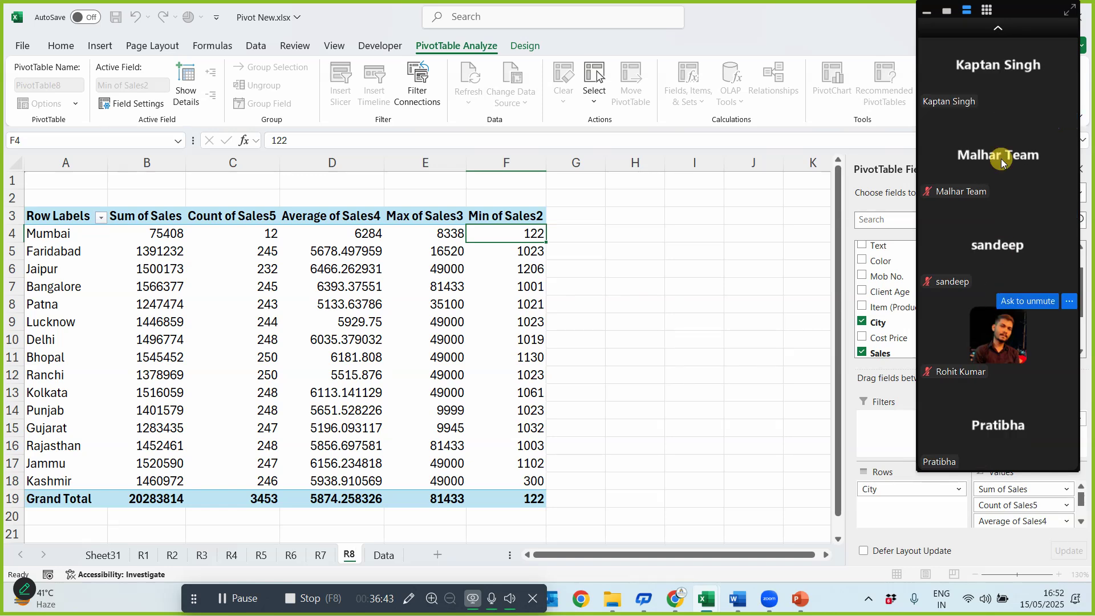
left_click(998, 31)
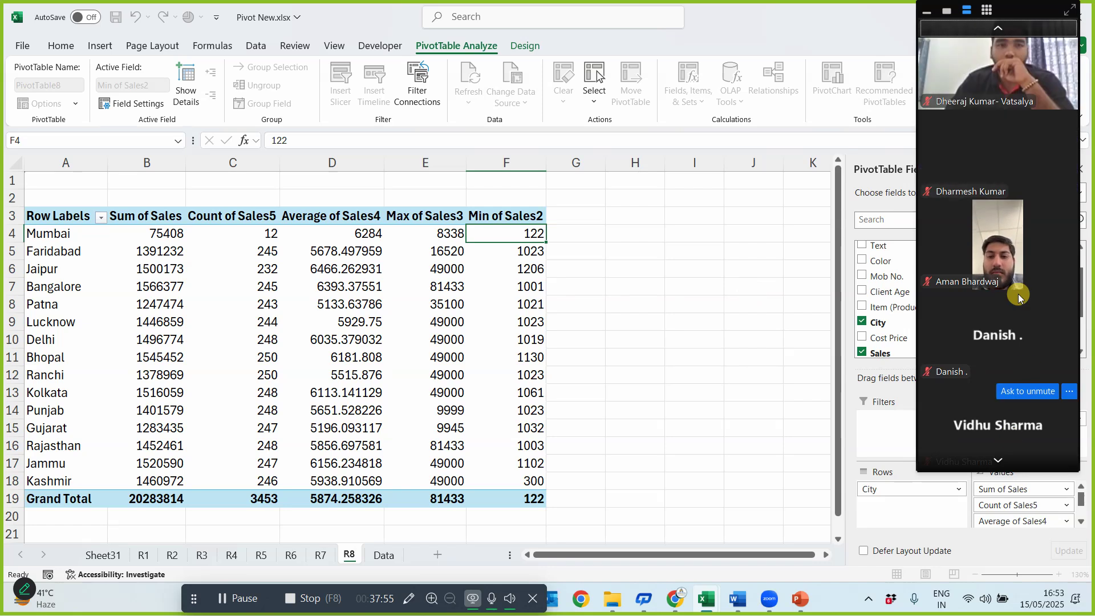
left_click(997, 30)
left_click(997, 31)
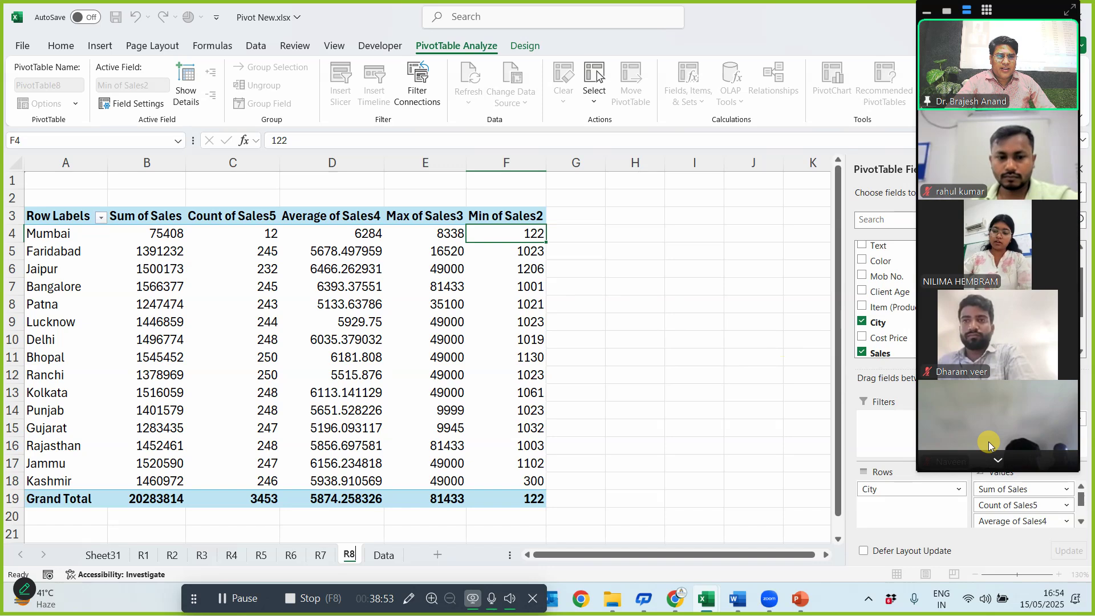
left_click(996, 463)
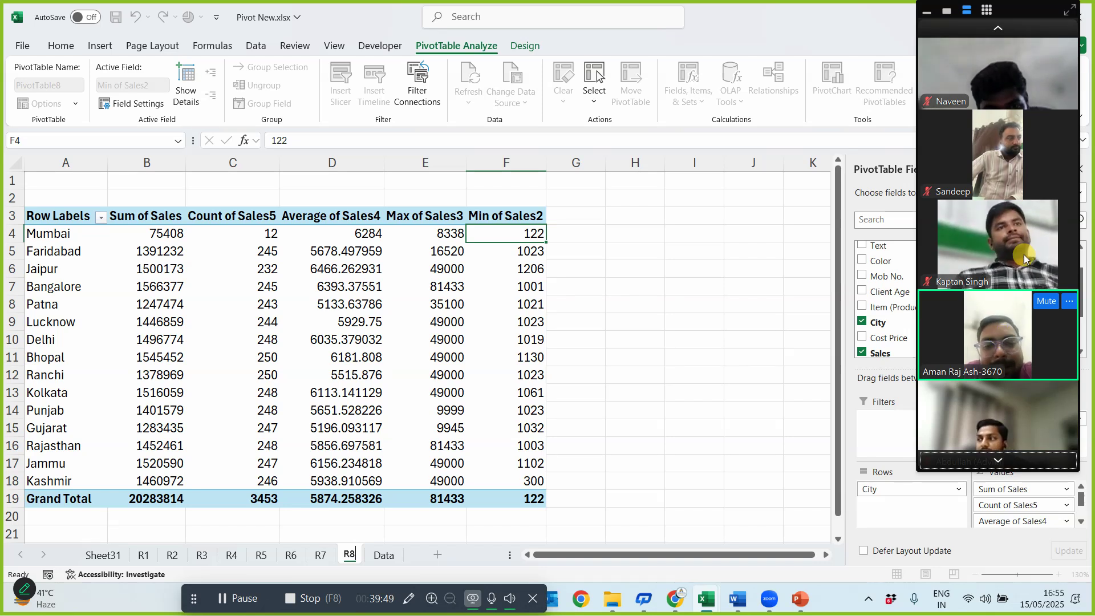
left_click(998, 27)
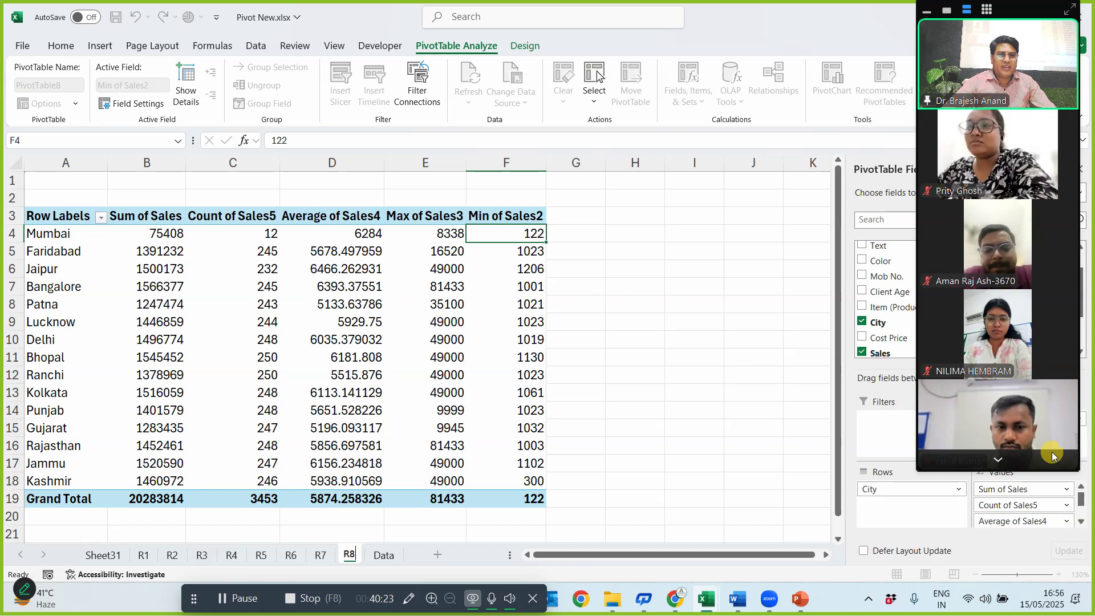
- Find the participant with an open microphone and an obscured video in the meeting strip and mute them
left_click(1007, 459)
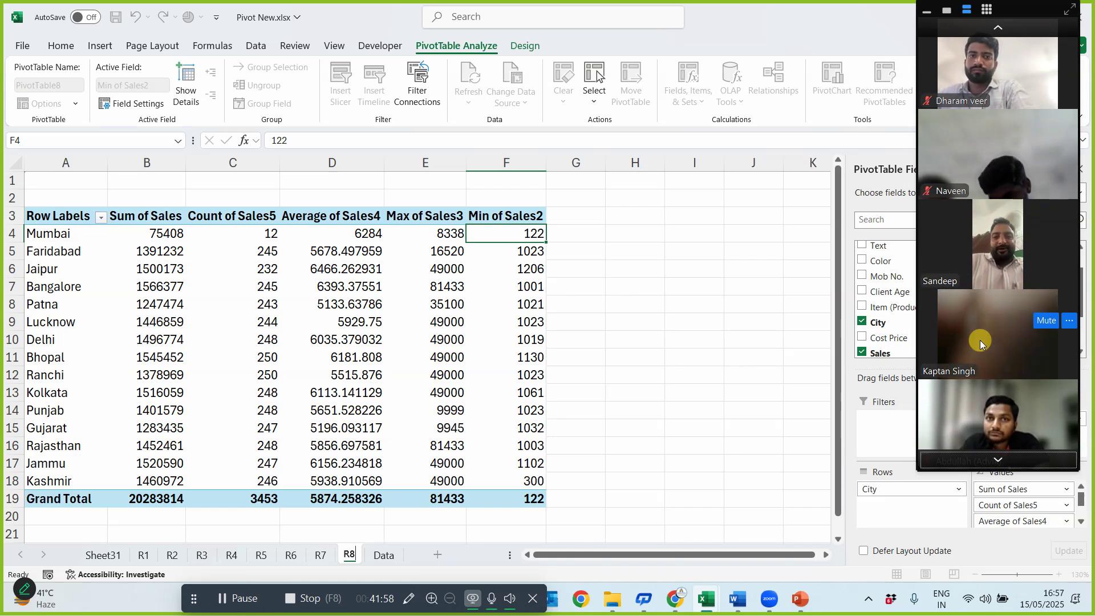
left_click(1046, 320)
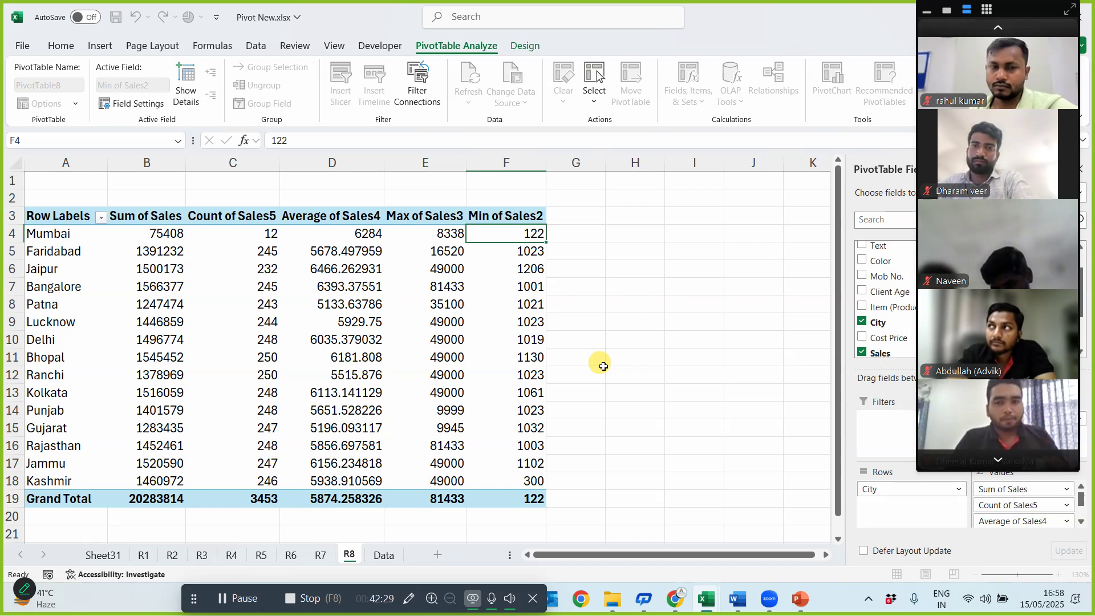
- In the pivot report on sheet R1, drill down into the Sum of Sales value in B8 to extract its source records
left_click(384, 555)
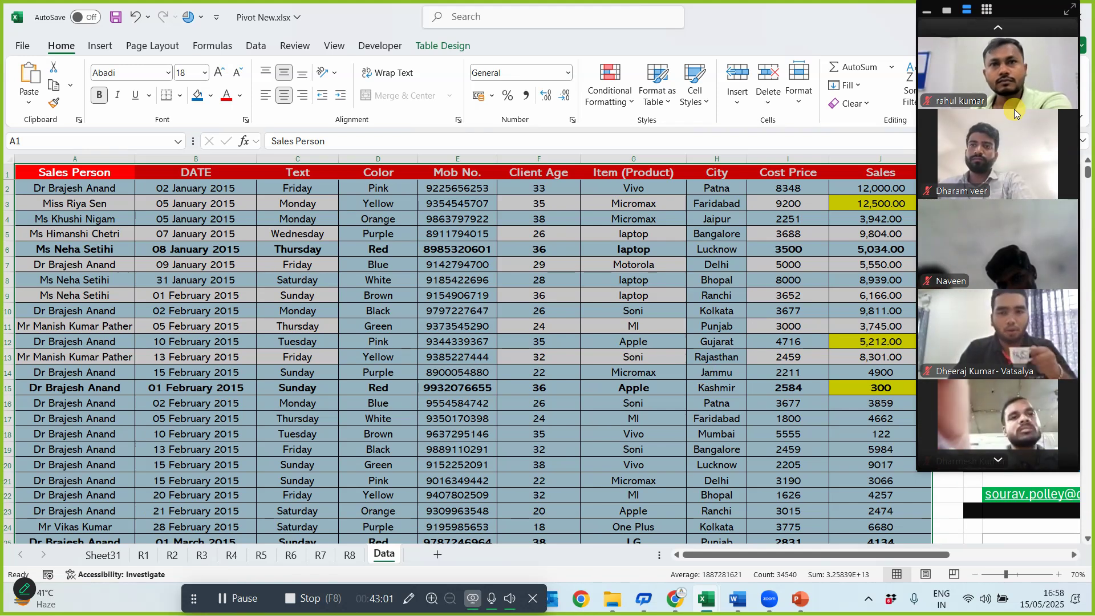
left_click(999, 26)
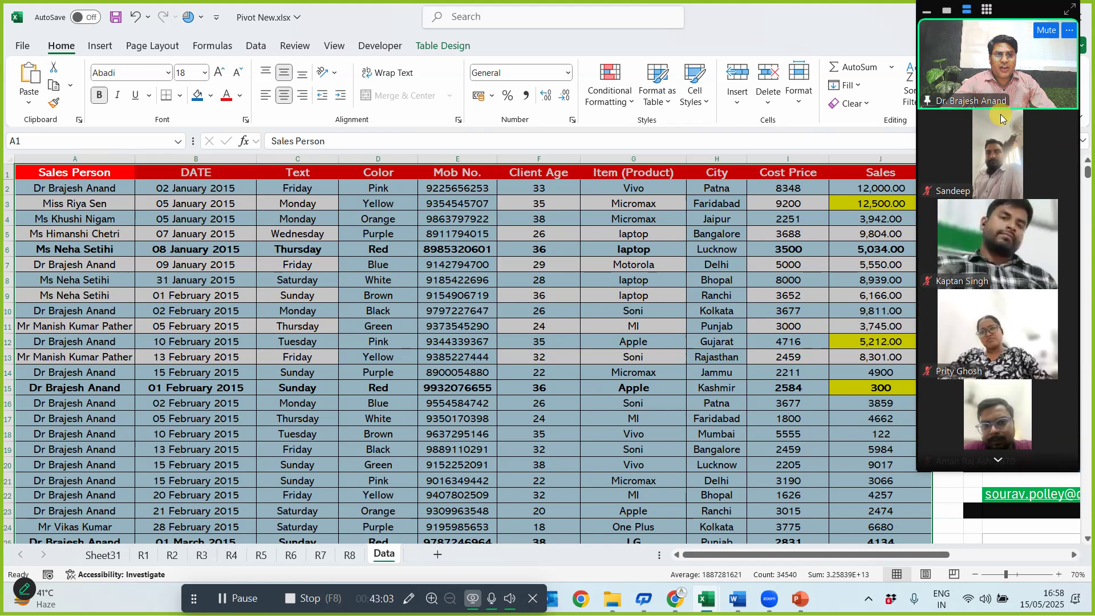
mouse_move(1008, 232)
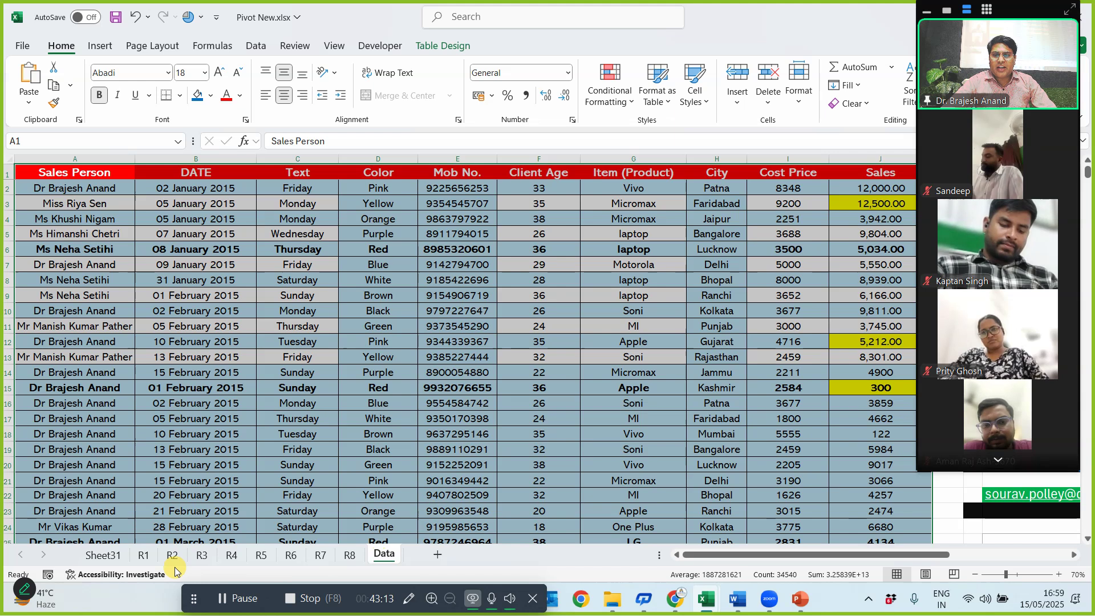
left_click(144, 558)
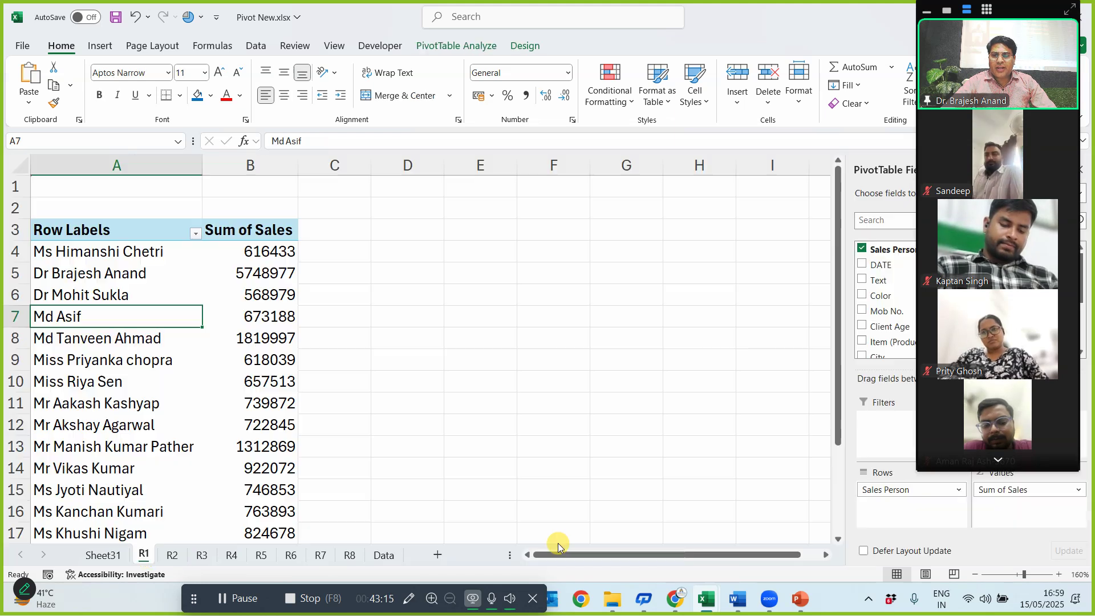
left_click(103, 339)
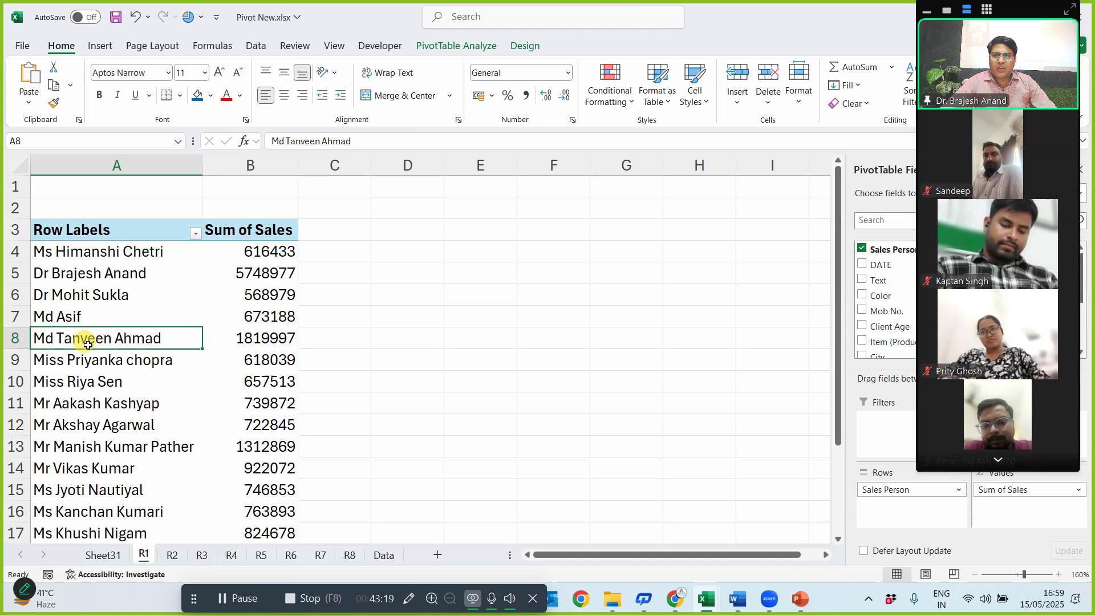
left_click(269, 341)
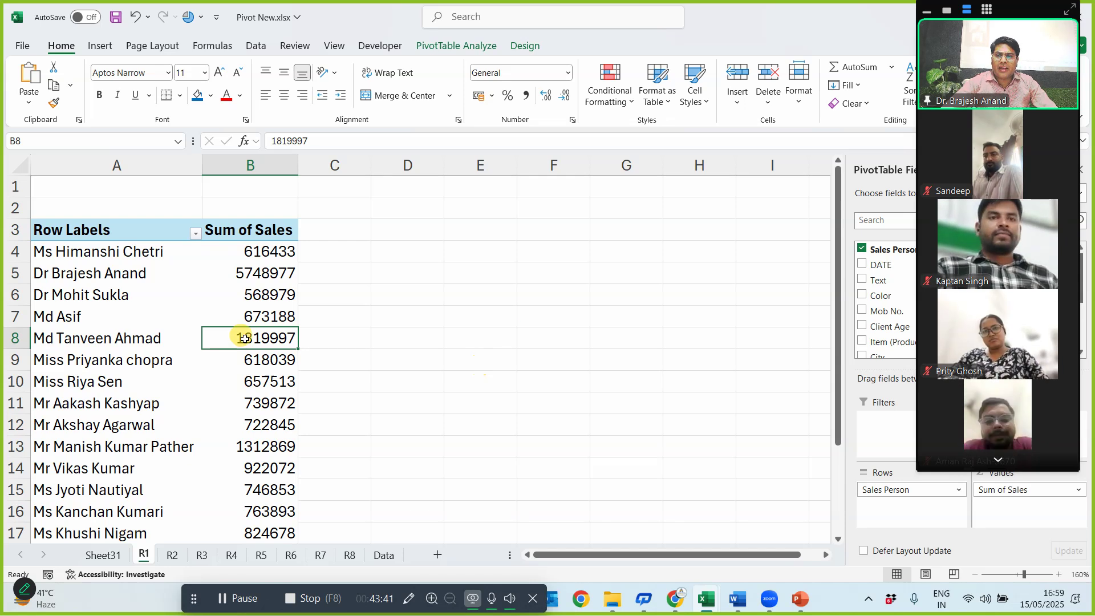
mouse_move(257, 342)
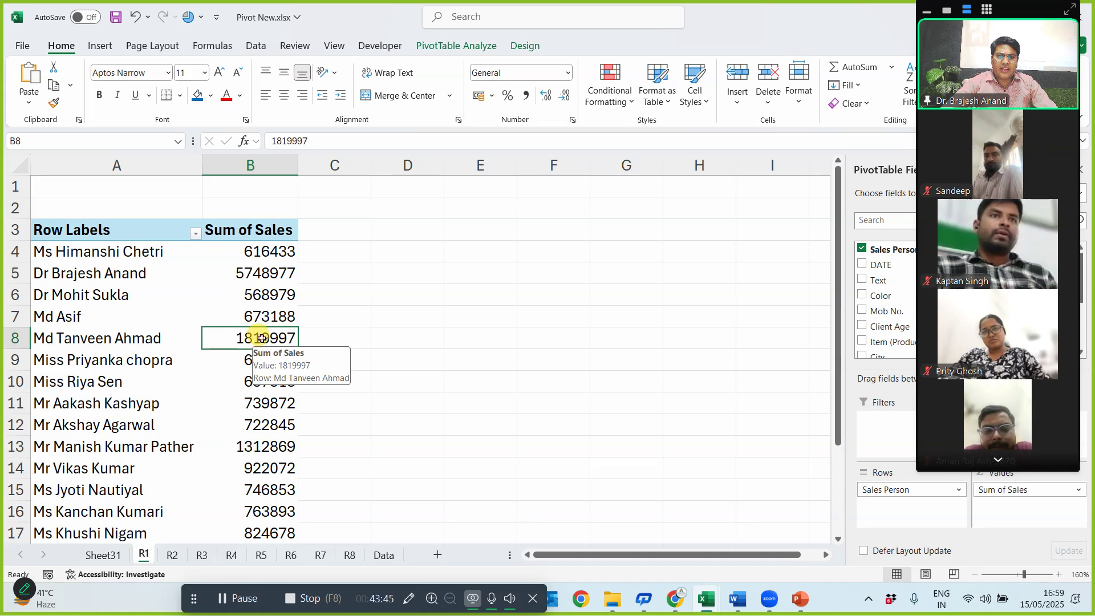
double_click(261, 337)
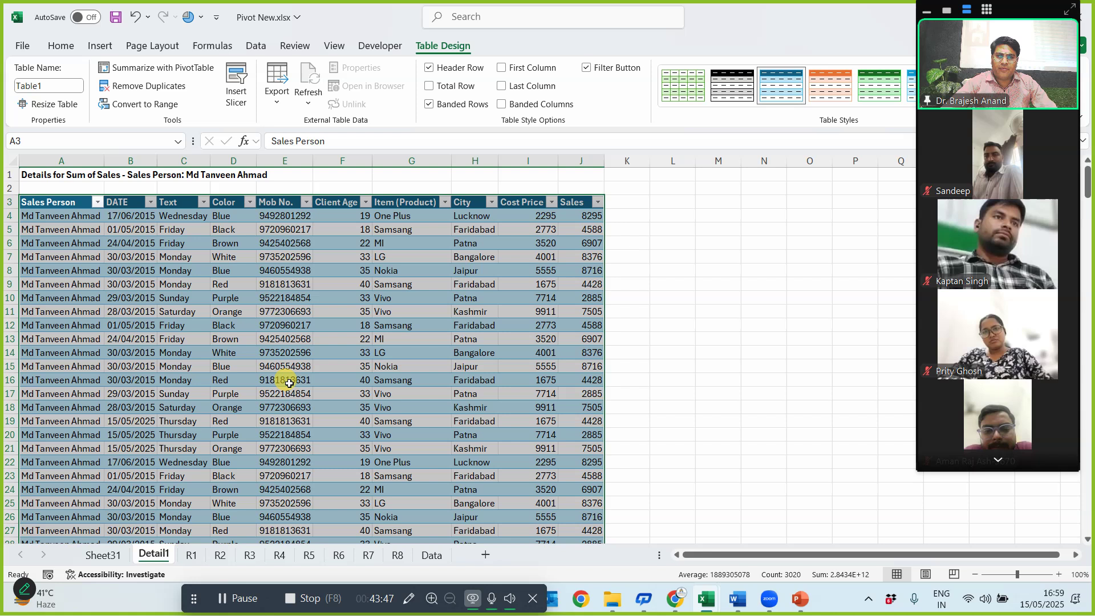
- Examine the title in row 1 and the salesperson's records on the Detail1 sheet
left_click(54, 174)
left_click_drag(241, 174, 317, 176)
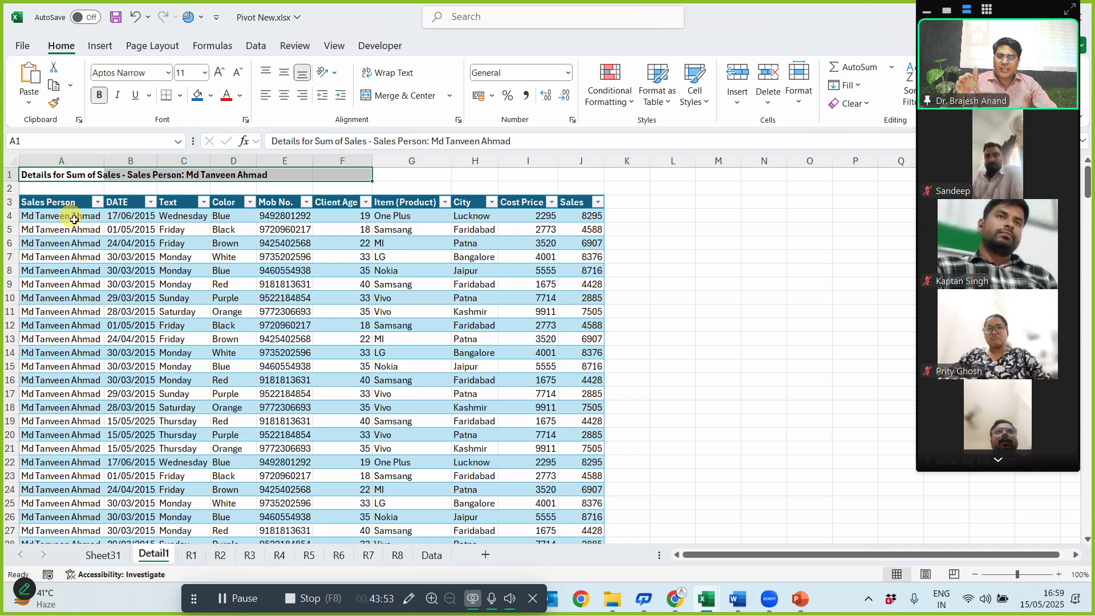
scroll(74, 259, "down", 14)
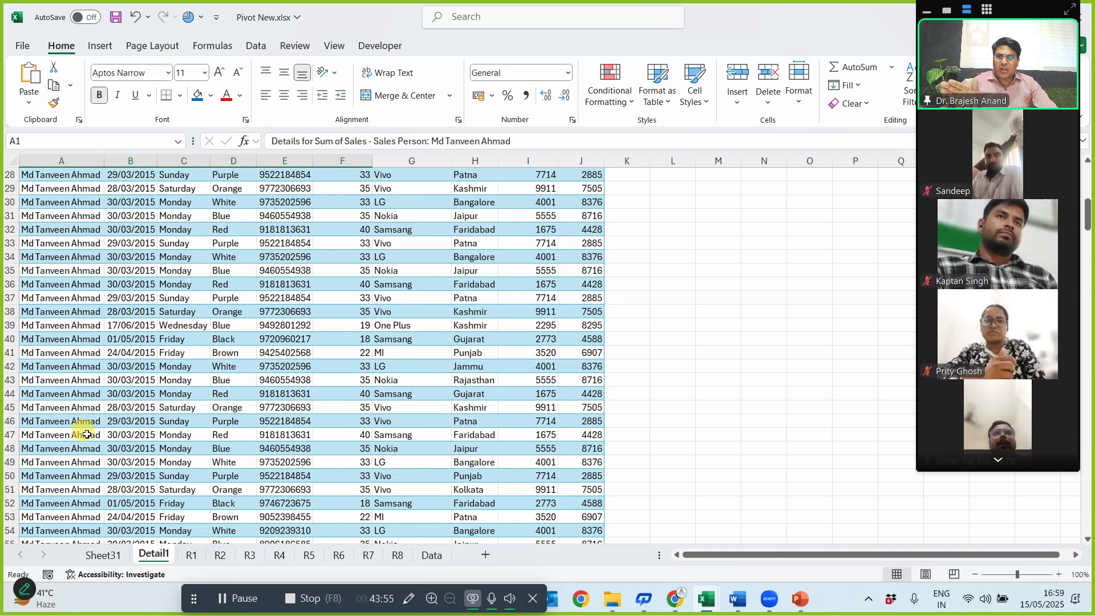
scroll(162, 531, "down", 6)
scroll(182, 471, "up", 6)
scroll(204, 420, "up", 14)
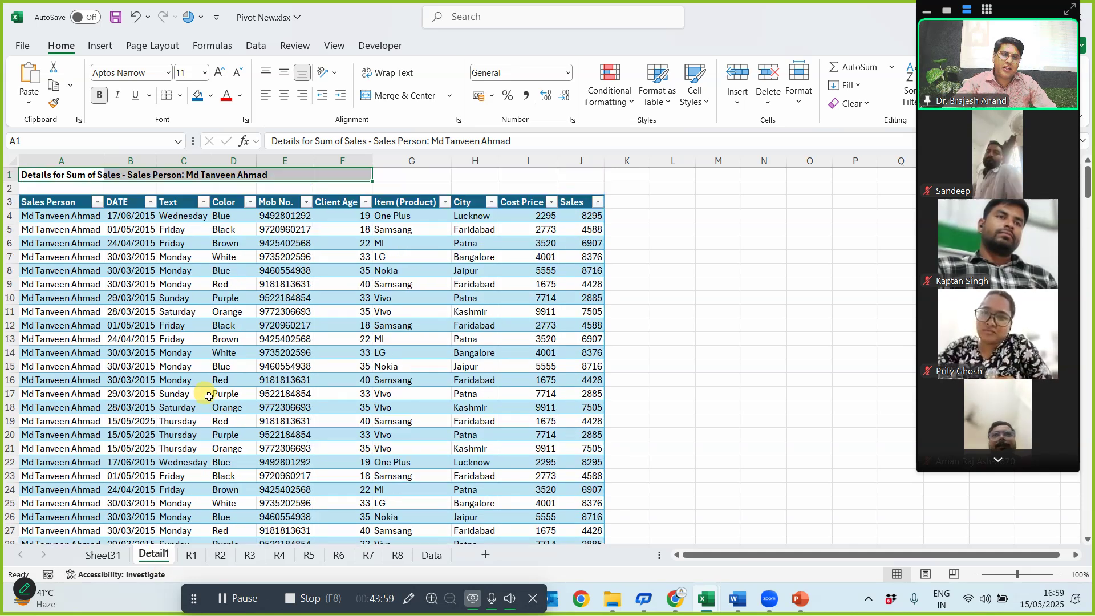
- Return to sheet R1 and extract the source records behind the Sum of Sales value in B4 onto another sheet
left_click(193, 555)
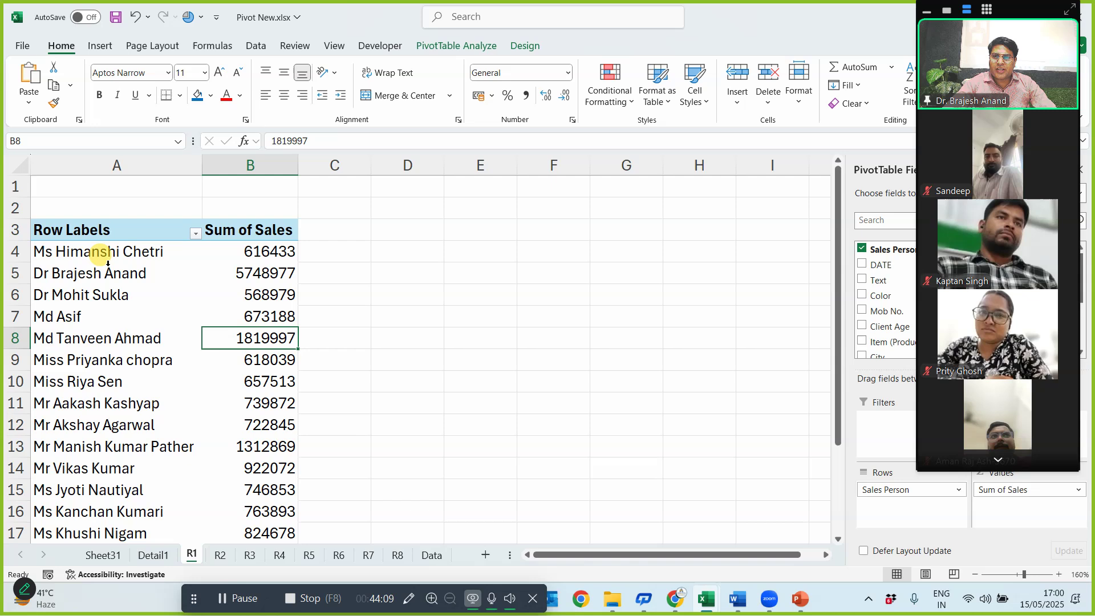
left_click(253, 255)
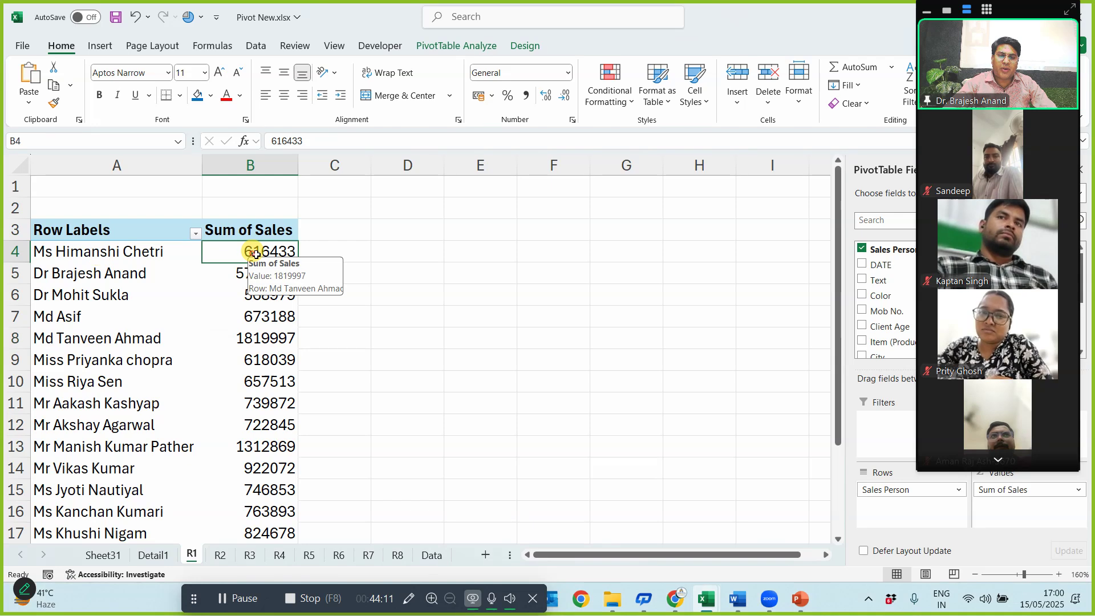
double_click(256, 254)
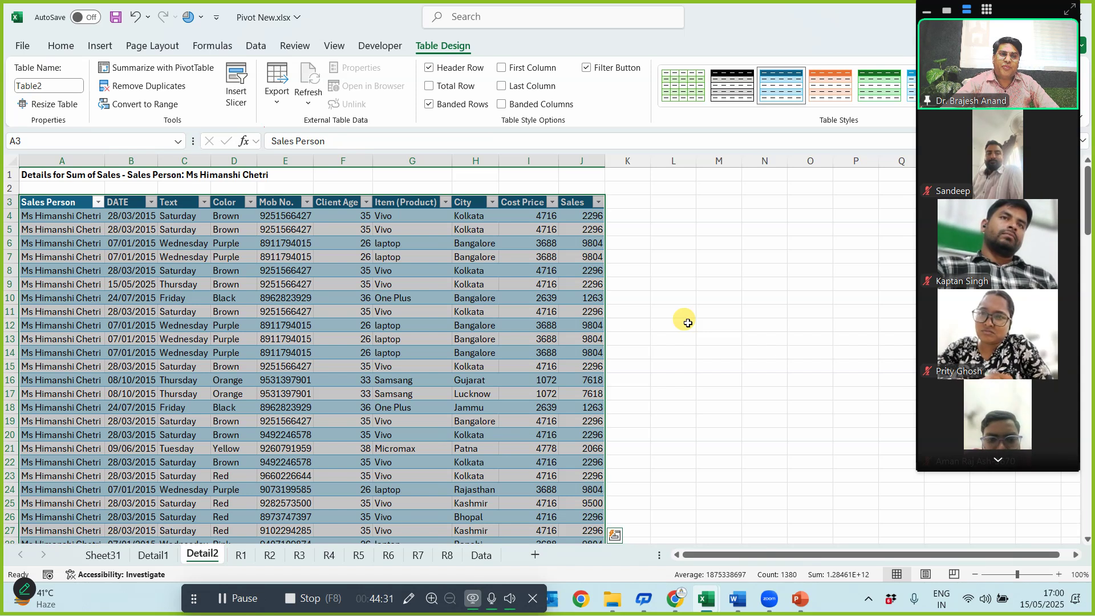
- In the Data sheet's topic list, fill the row for topic 6, about double-clicking report data, with blue
left_click(484, 555)
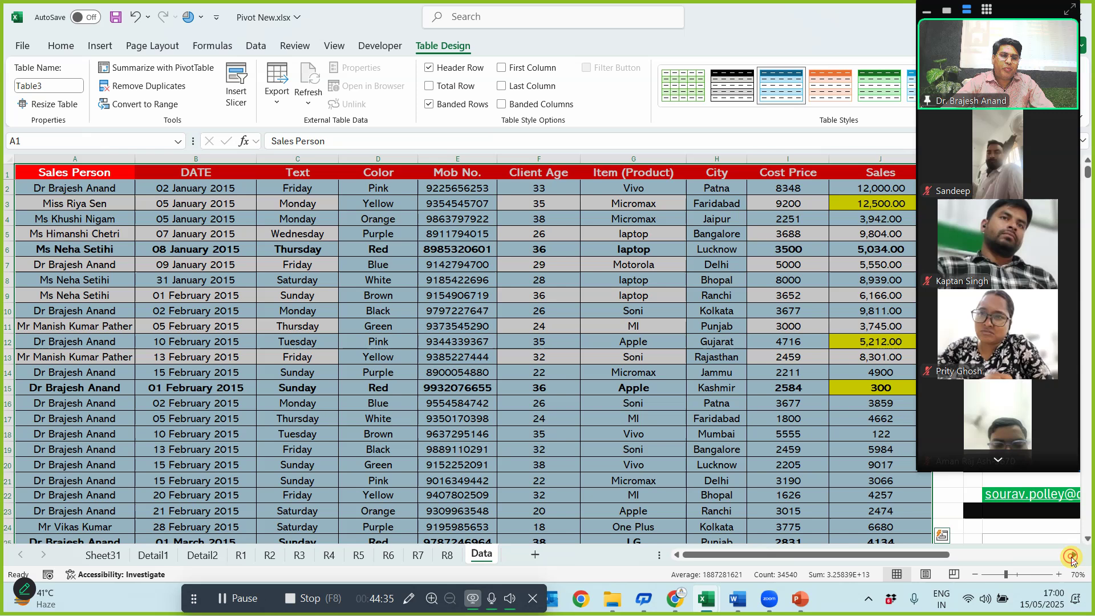
left_click(1071, 557)
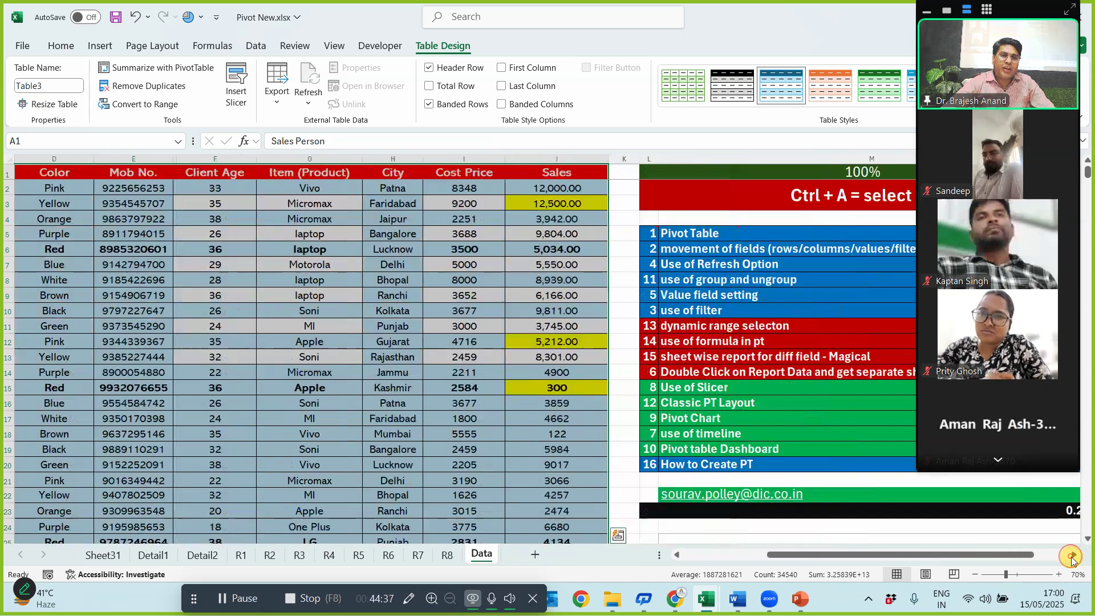
left_click(1071, 557)
left_click(1071, 557)
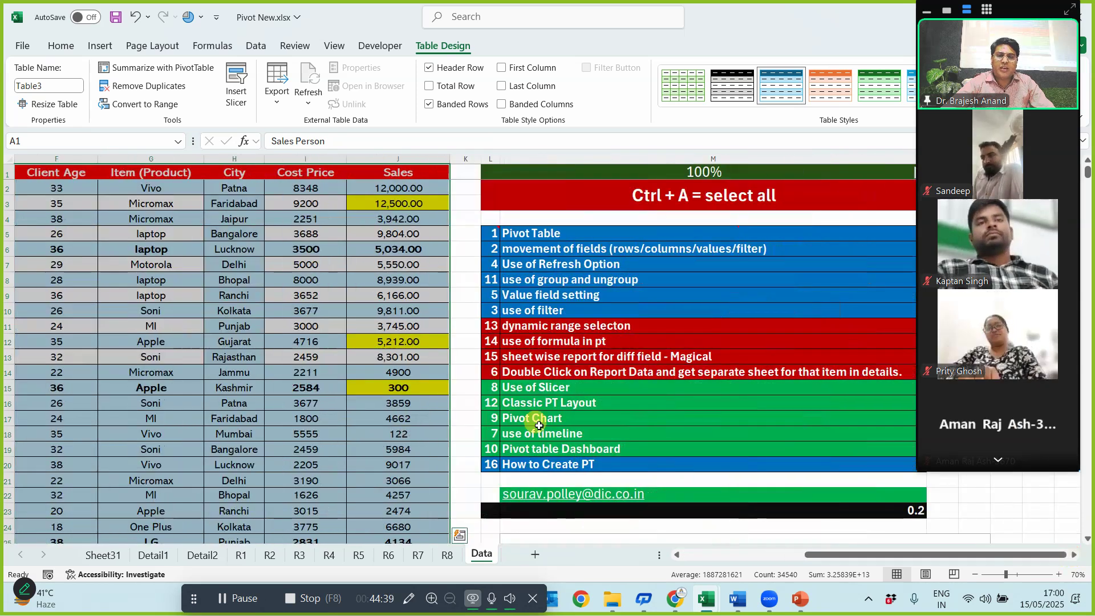
left_click_drag(492, 372, 578, 374)
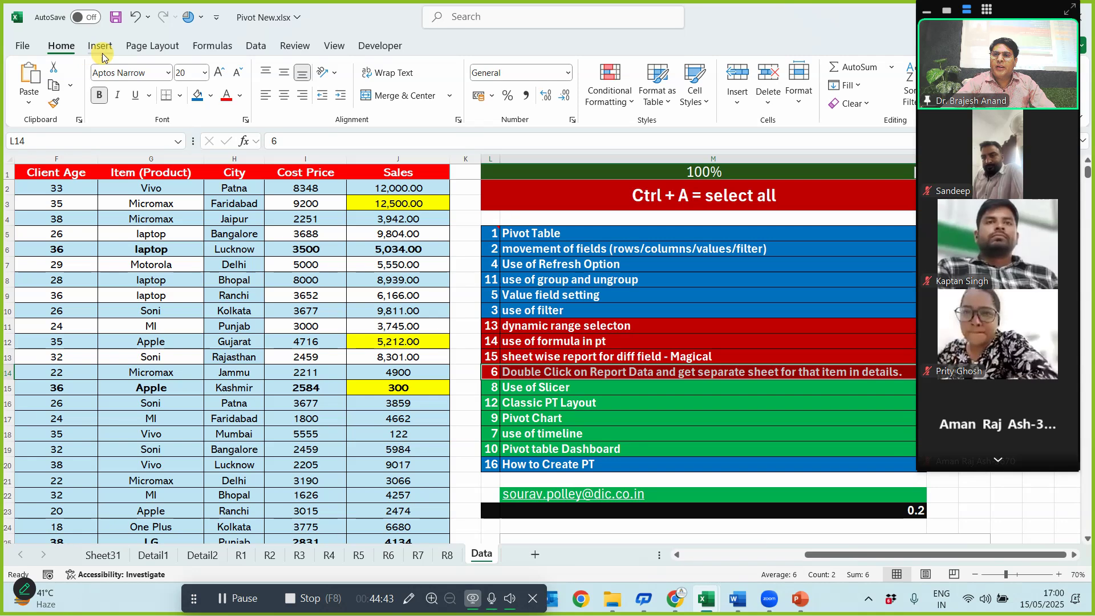
left_click(197, 95)
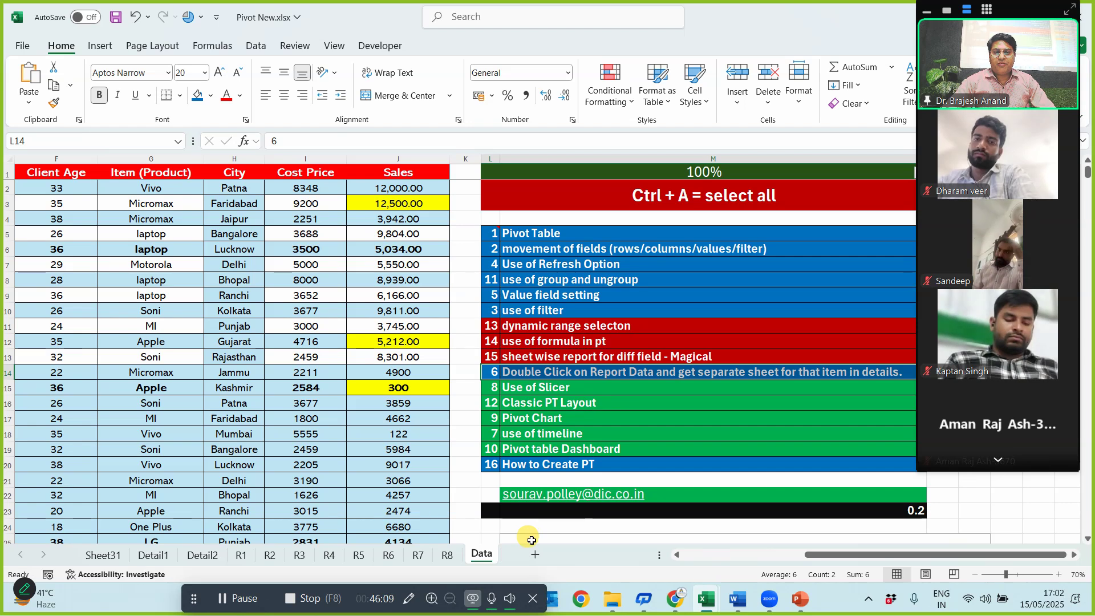
- Share the entire screen in the Zoom meeting
left_click(268, 605)
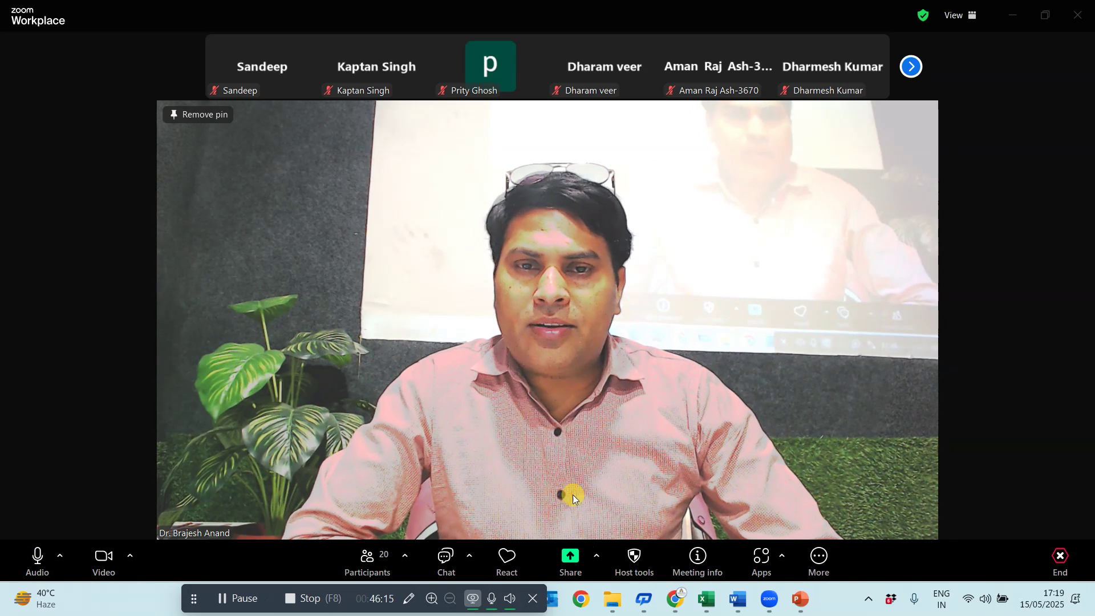
left_click(570, 556)
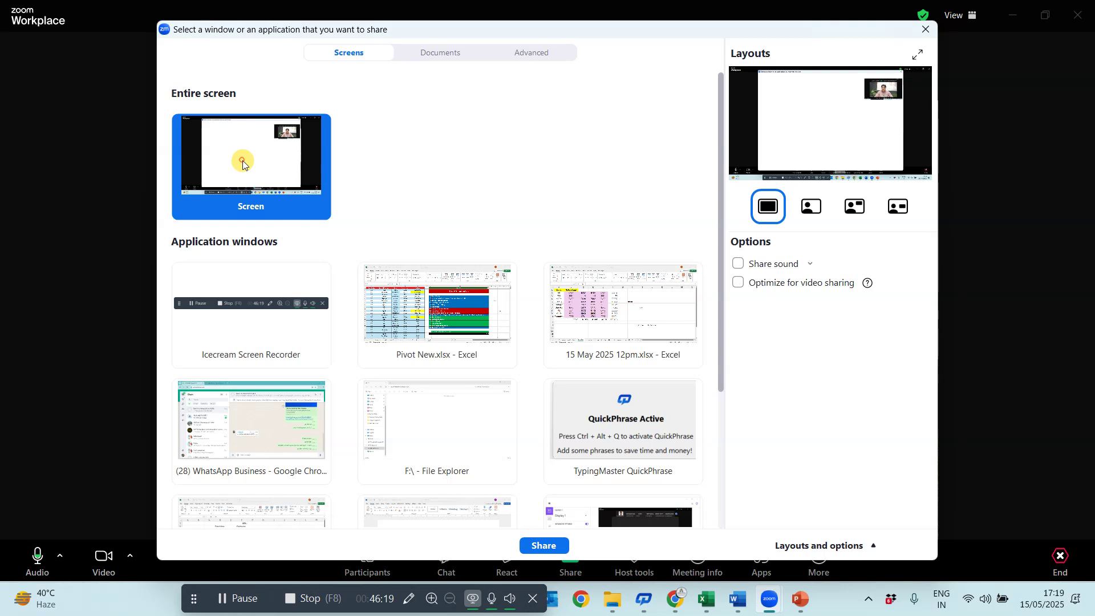
double_click(243, 164)
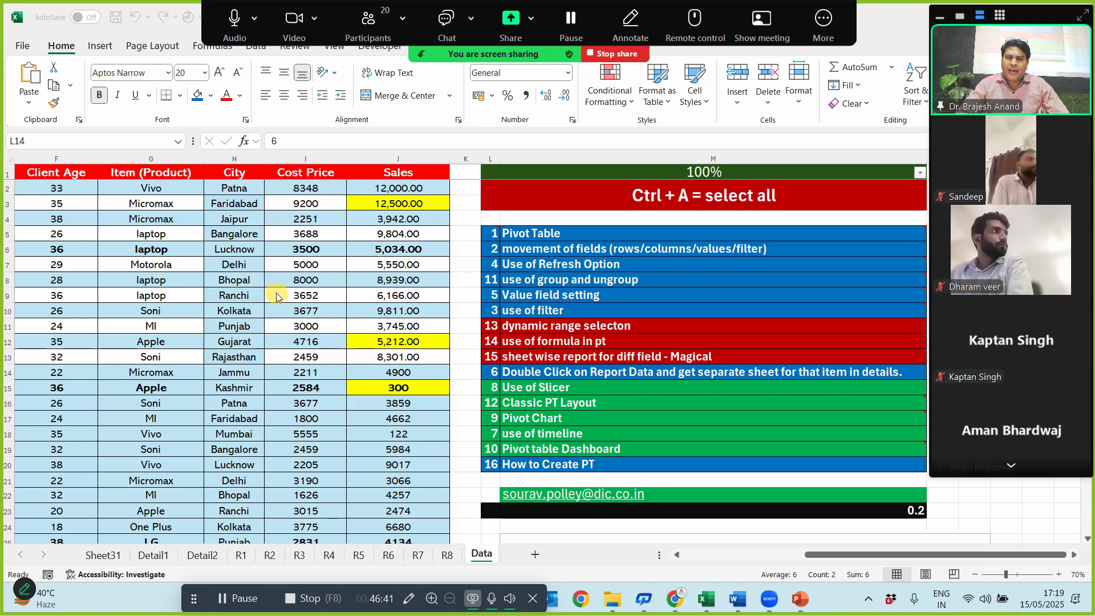
- Examine the Cost Price and Sales columns of the Data sheet
left_click(378, 168)
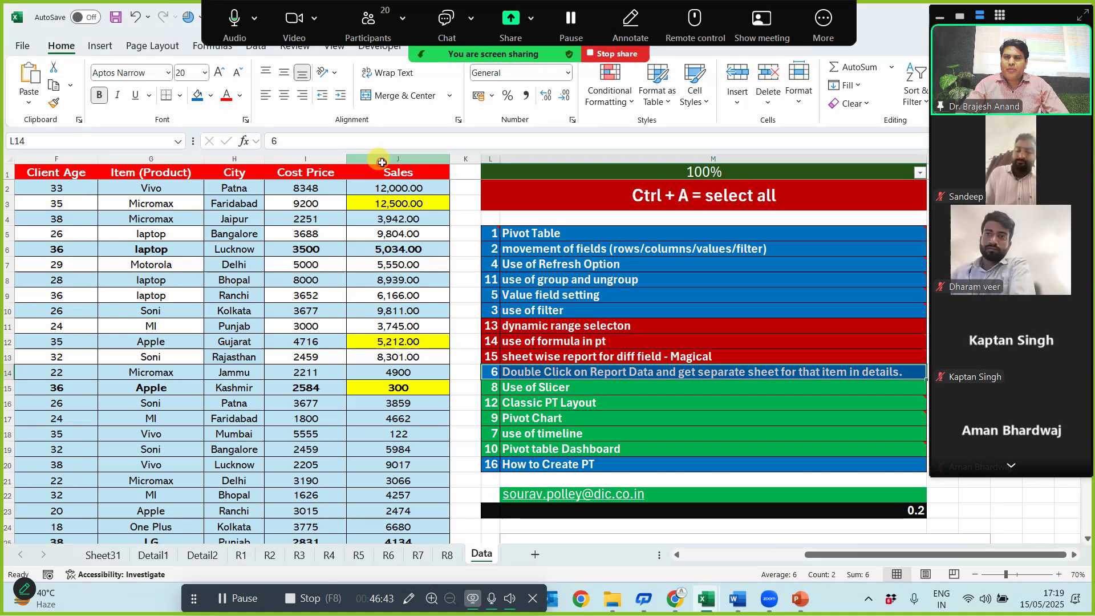
key("ctrl+shift+Down")
left_click(292, 159)
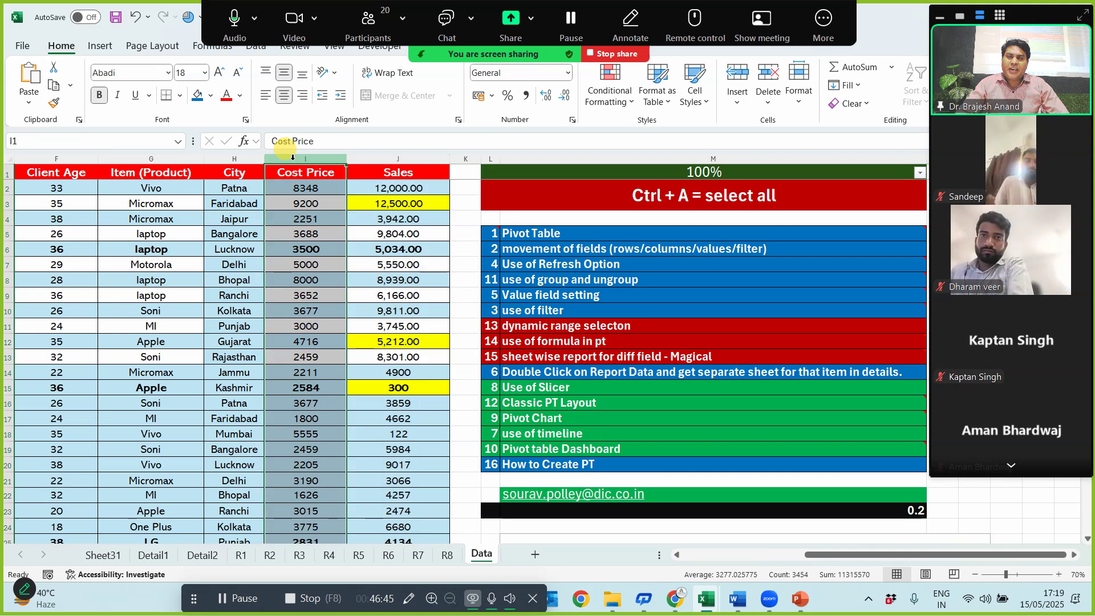
left_click(399, 159)
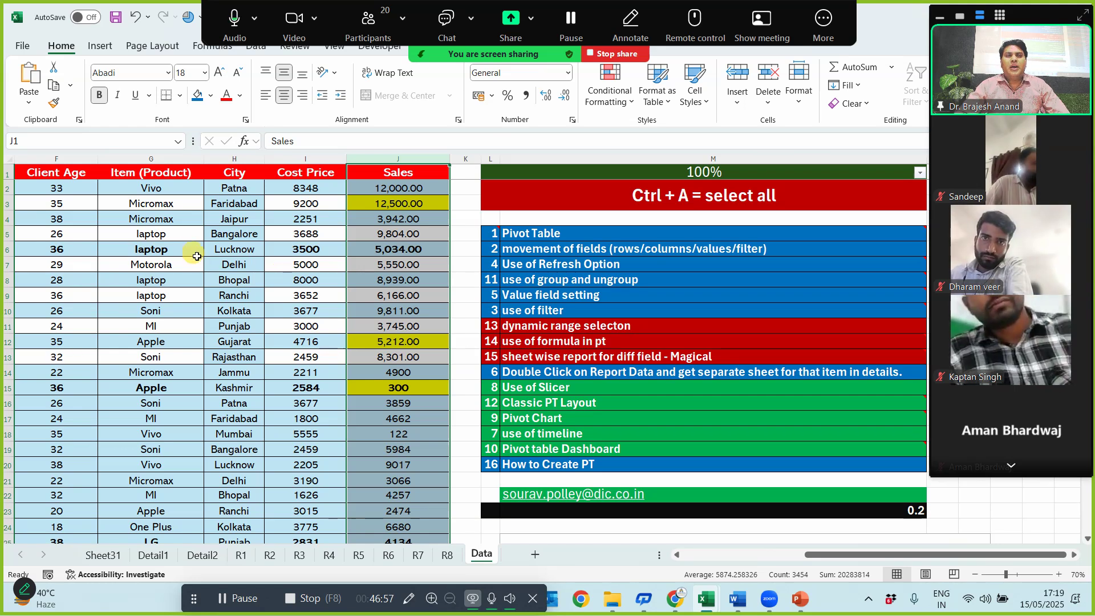
- Create a pivot table from the whole Table3 data on a new worksheet and reduce the Zoom video panel to one speaker
left_click(271, 276)
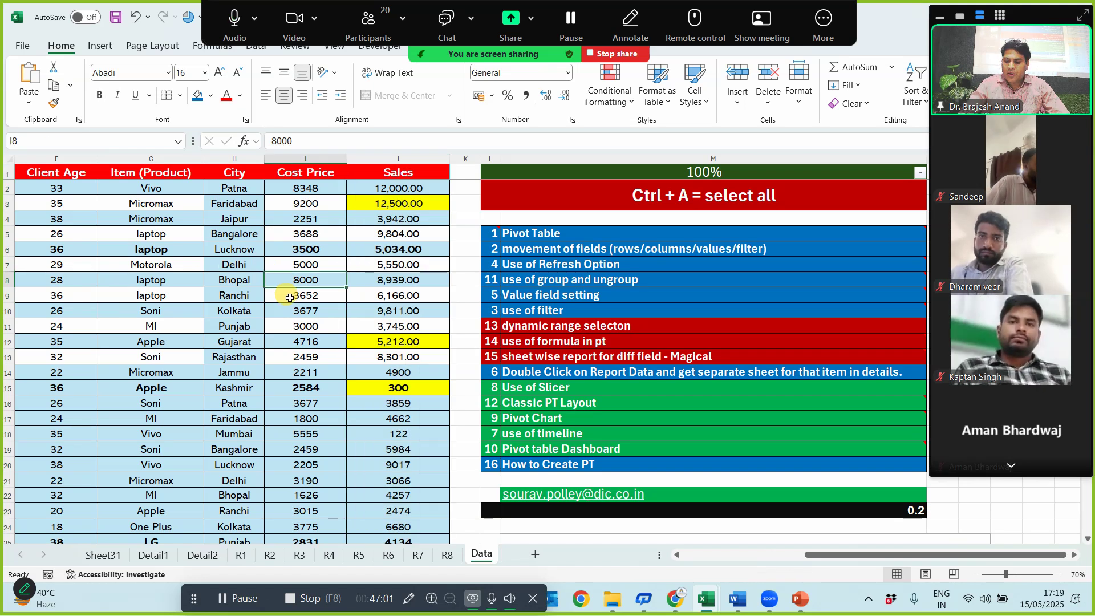
key("ctrl+a")
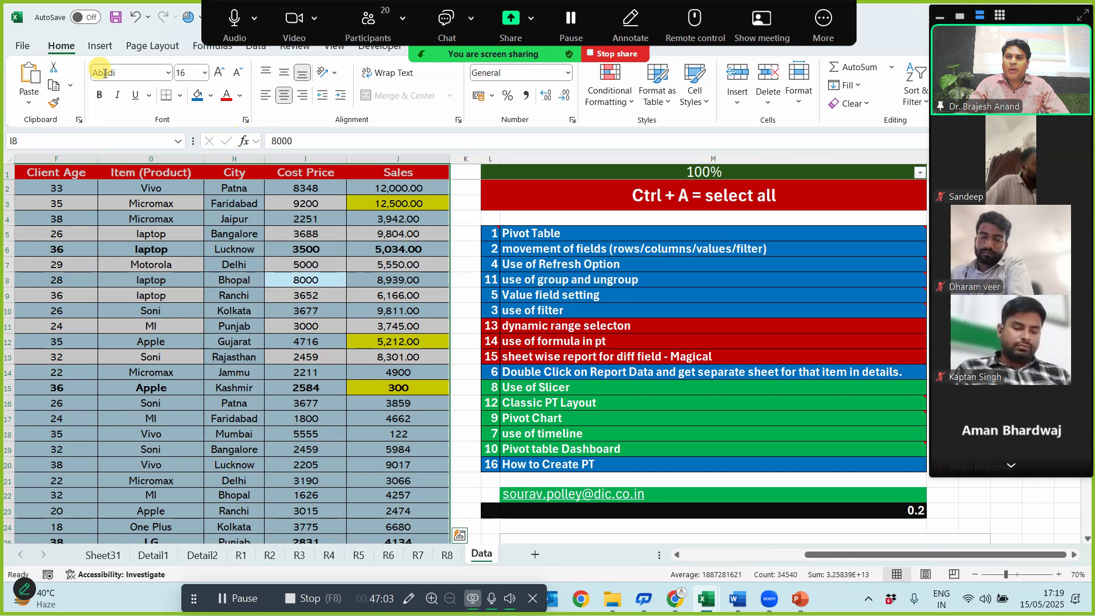
left_click(101, 46)
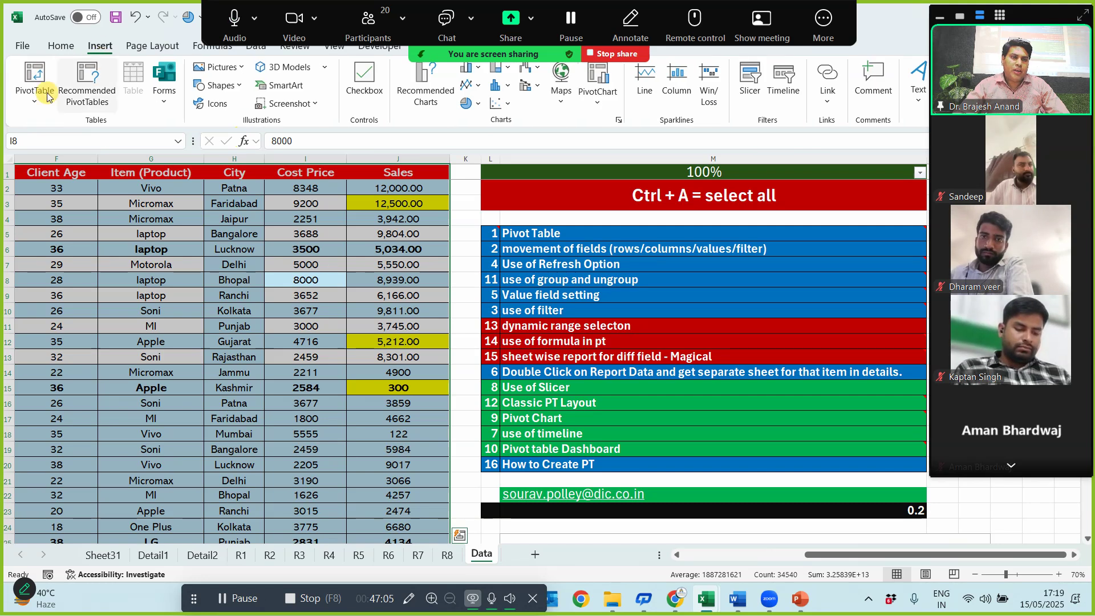
left_click(35, 79)
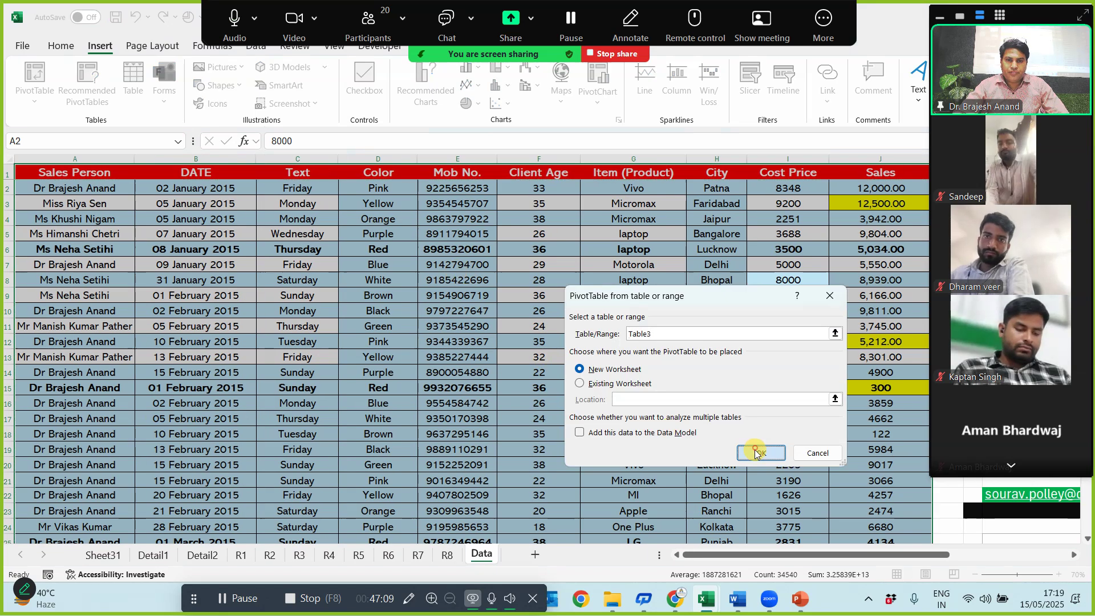
left_click(757, 452)
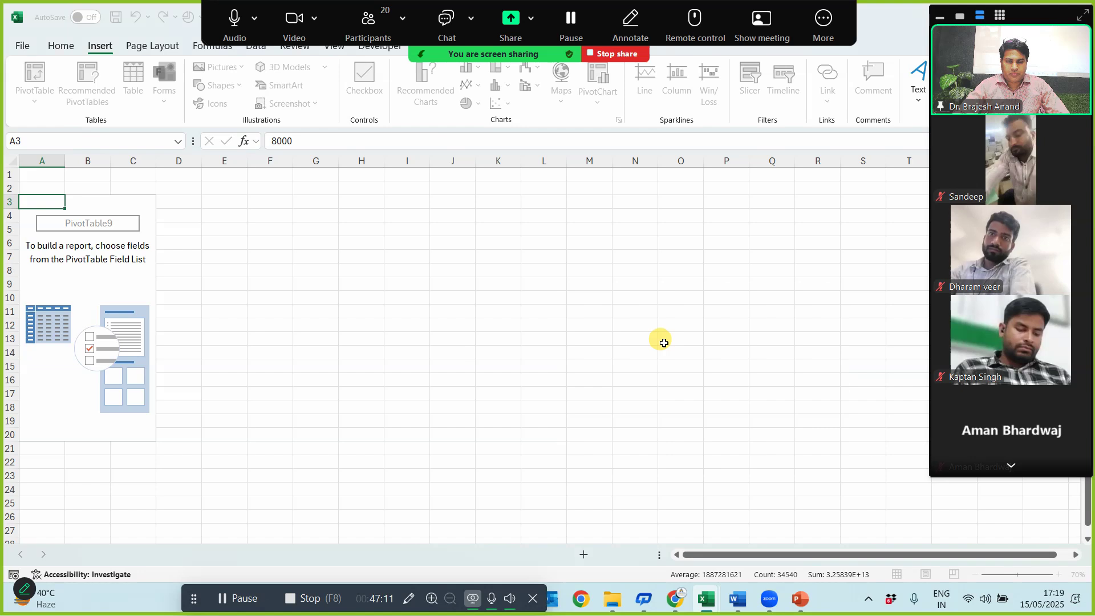
left_click(961, 17)
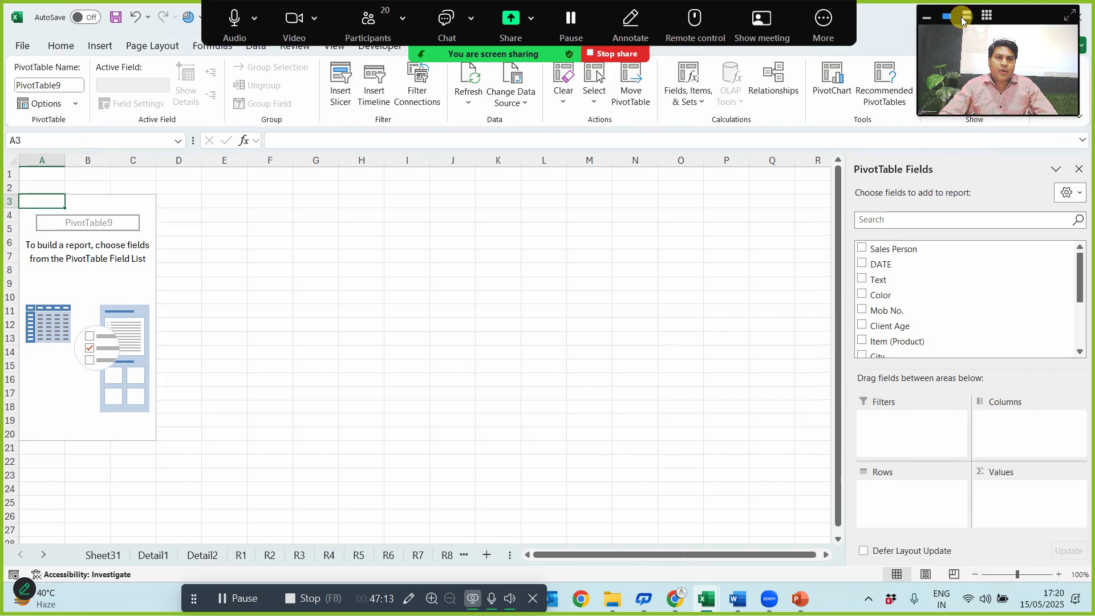
- Add Item (Product) to the pivot table's rows and sum Sales and Cost Price as values, in that order
left_click_drag(907, 341, 906, 509)
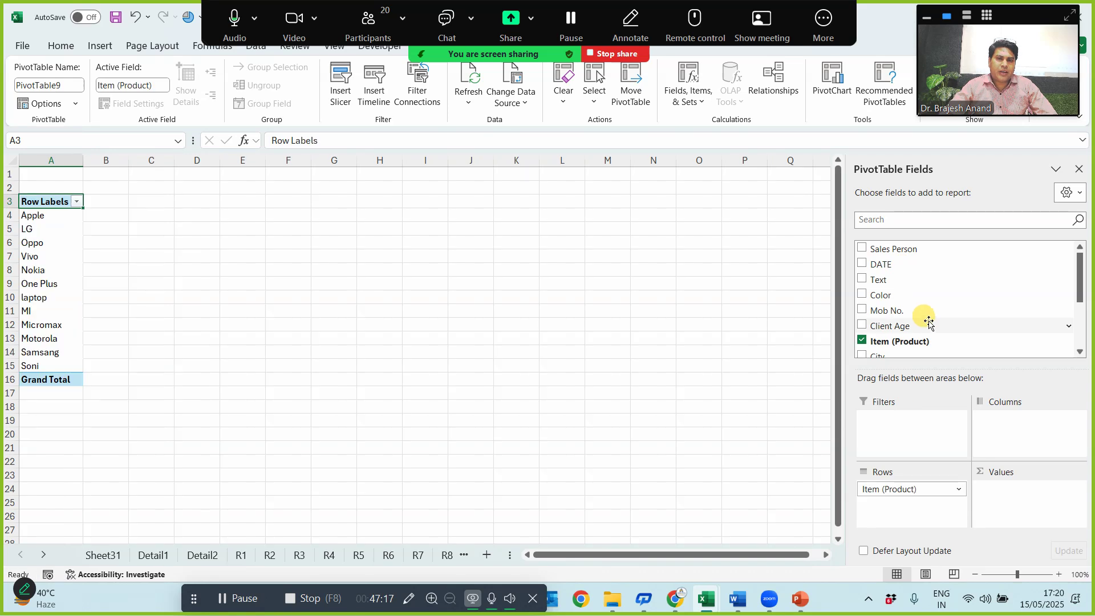
scroll(910, 322, "down", 1)
left_click_drag(881, 318, 1004, 488)
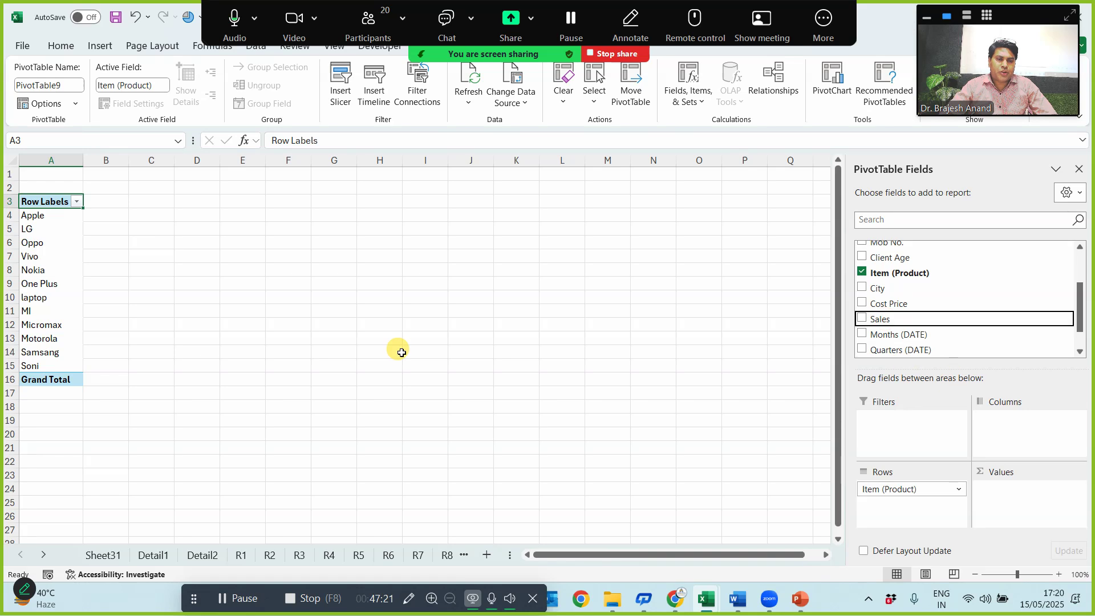
scroll(328, 324, "up", 3)
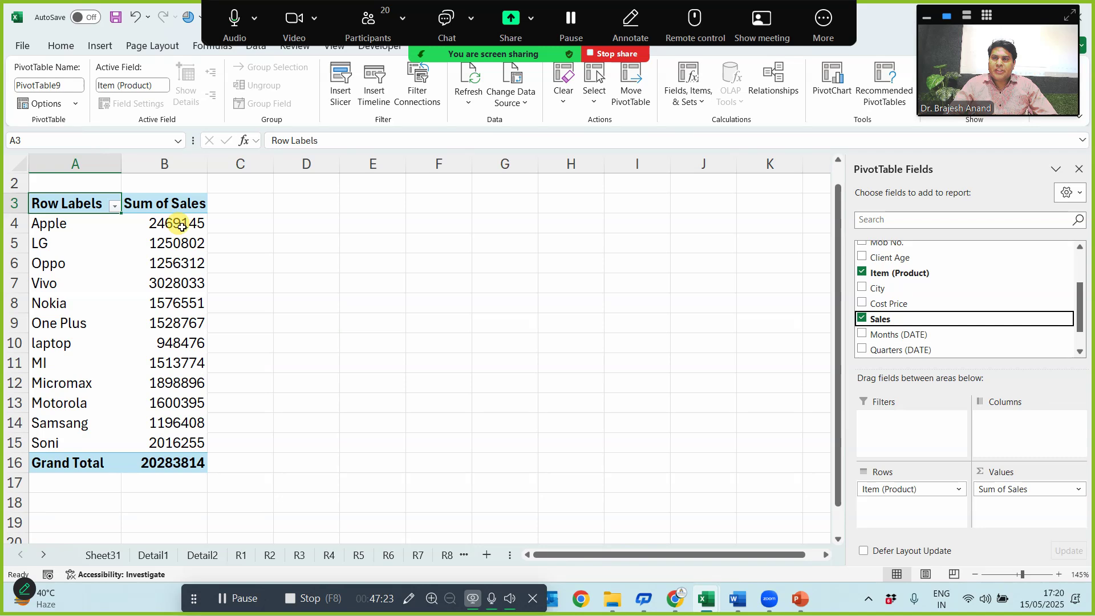
left_click_drag(880, 310, 999, 500)
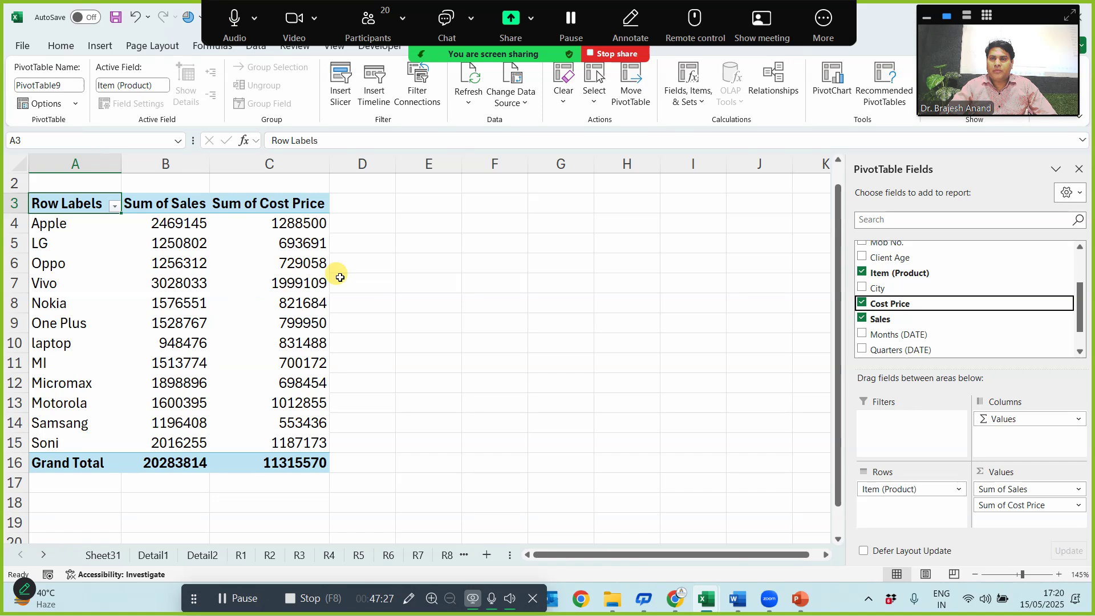
- Add the heading Prof/Loss in D3 beside the pivot table and enter the formula =B4-C4 in D4
left_click(363, 207)
type("Prof/Loss")
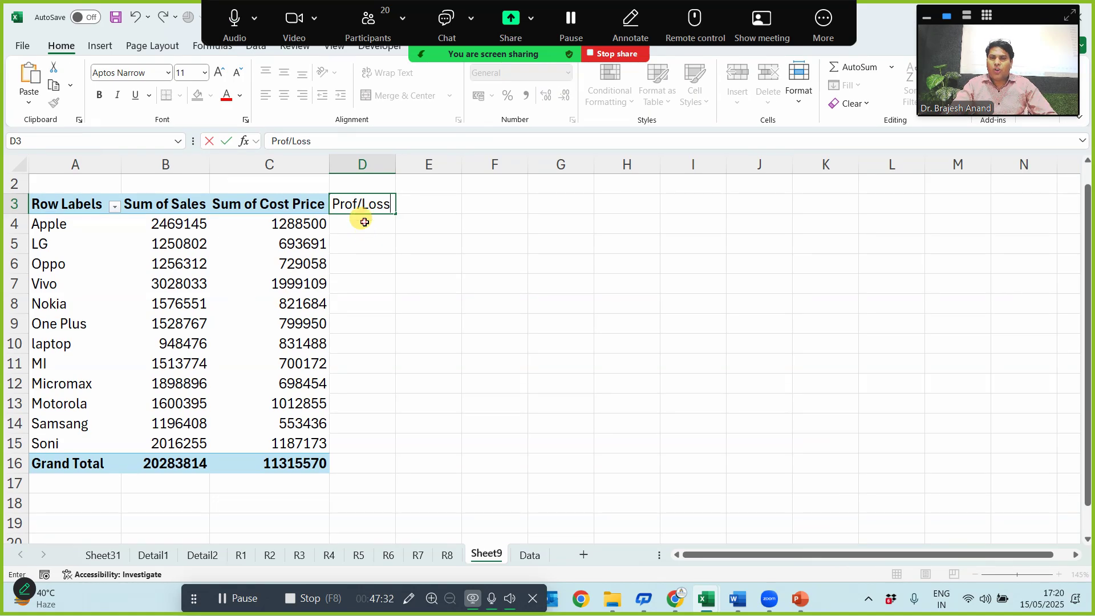
key("Return")
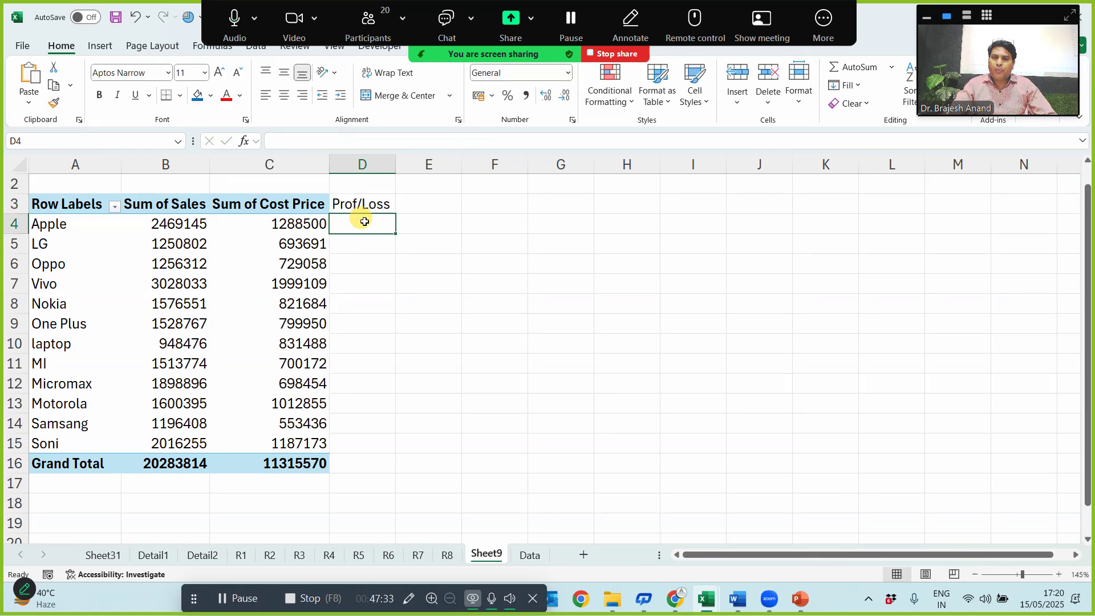
type("=")
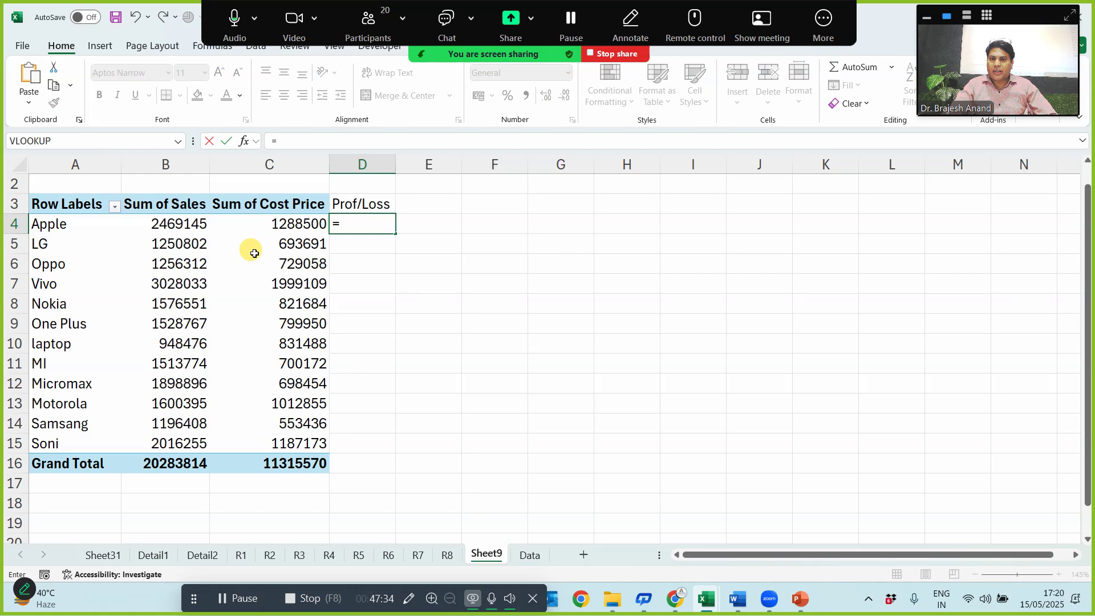
left_click(196, 227)
type("-")
left_click(263, 229)
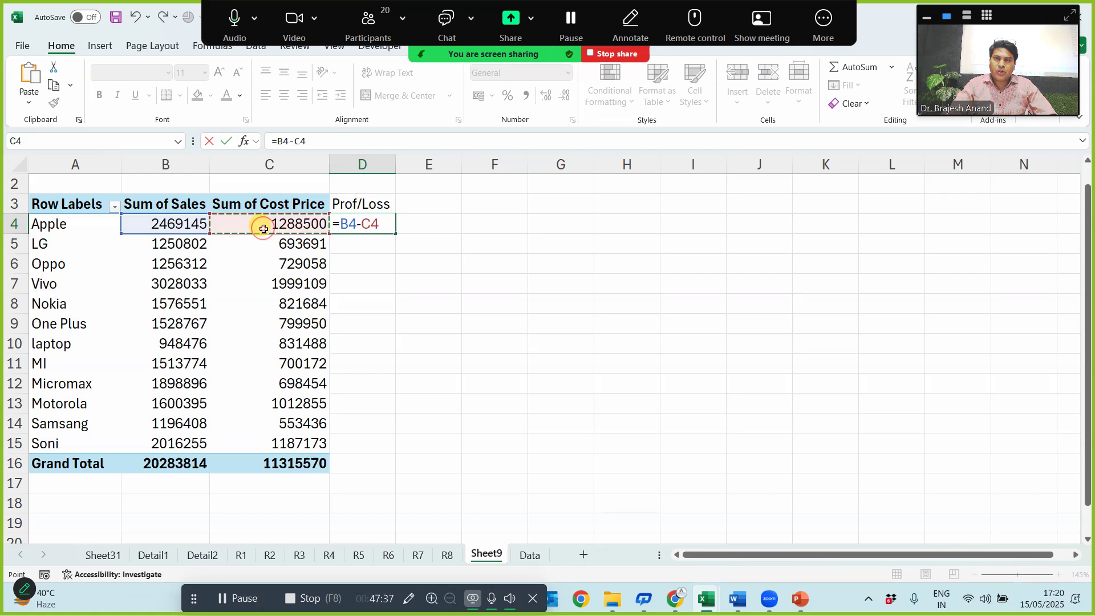
key("Return")
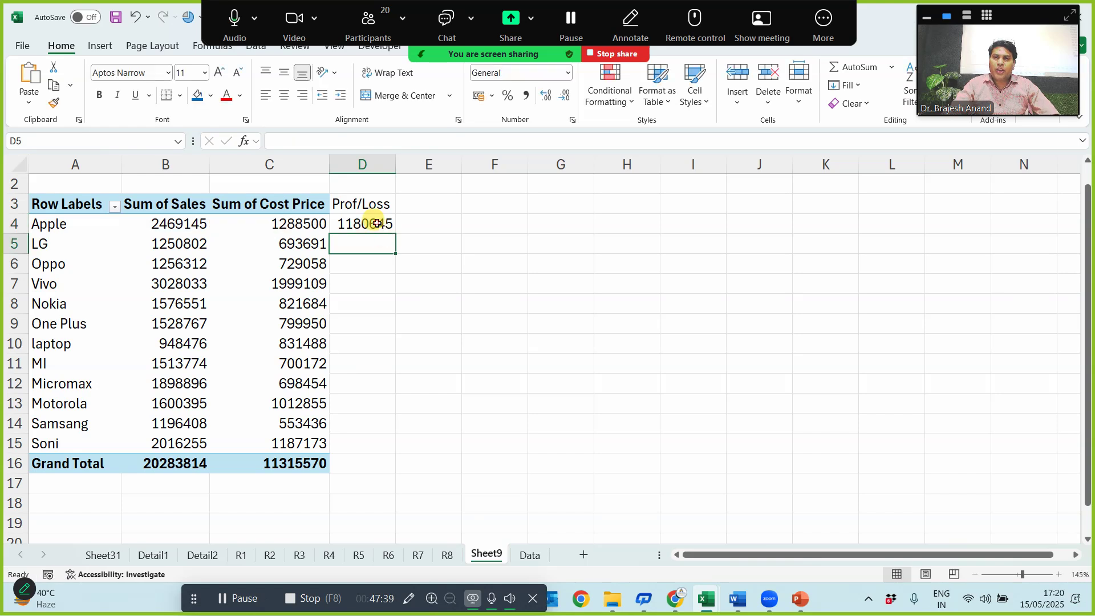
- Fill the Prof/Loss formula from D4 down to the Grand Total row, D16
left_click(371, 225)
left_click_drag(396, 238, 366, 477)
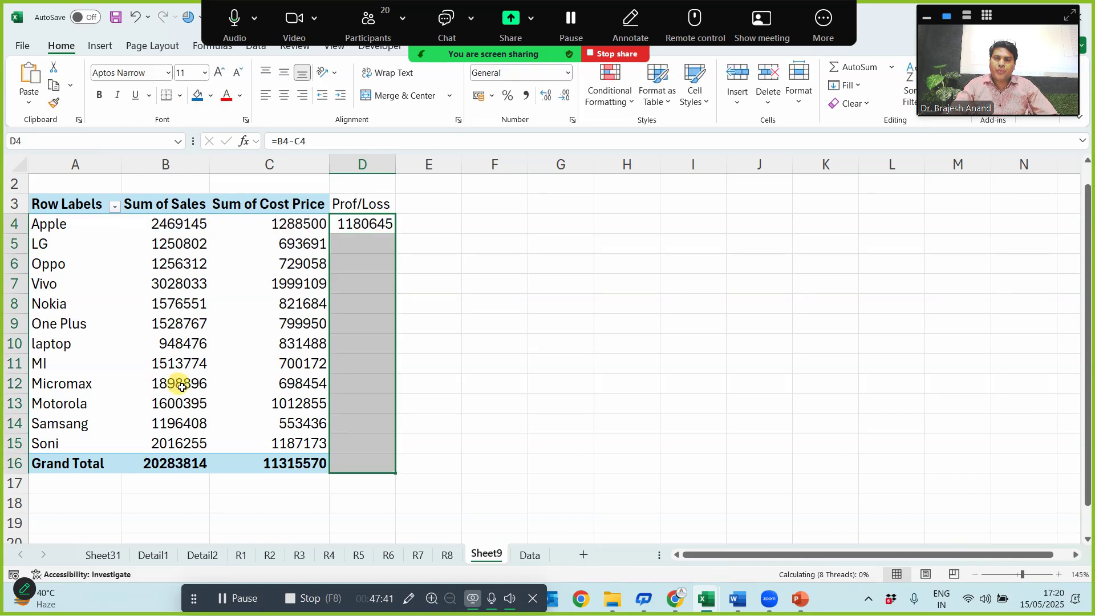
left_click(485, 288)
- Remove Cost Price and Sales from the pivot table values, and add Sales and Cost Price back in that order
left_click(292, 303)
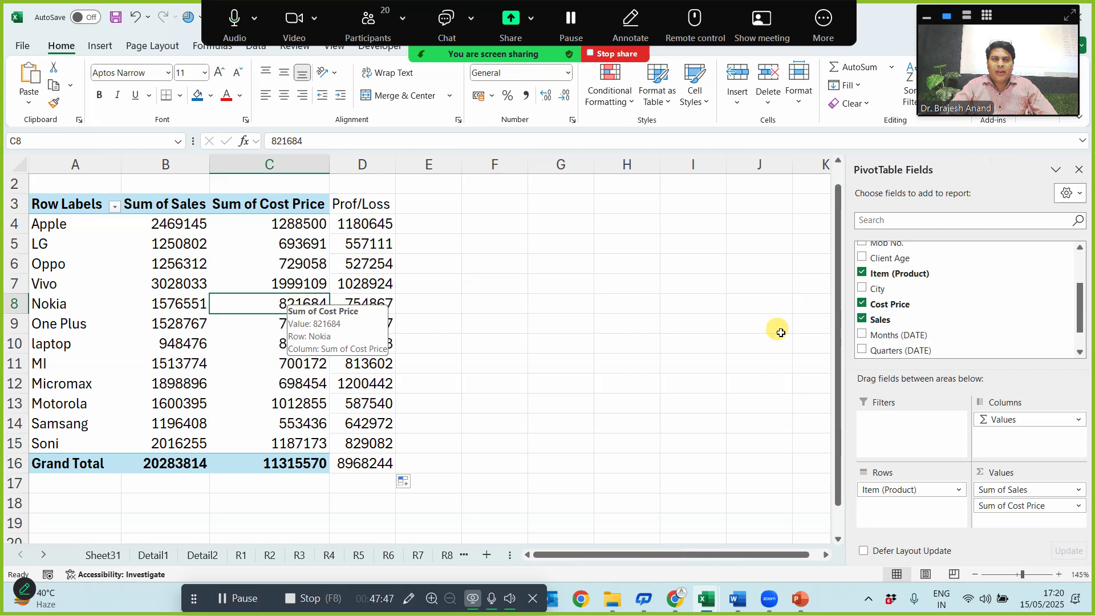
left_click(861, 304)
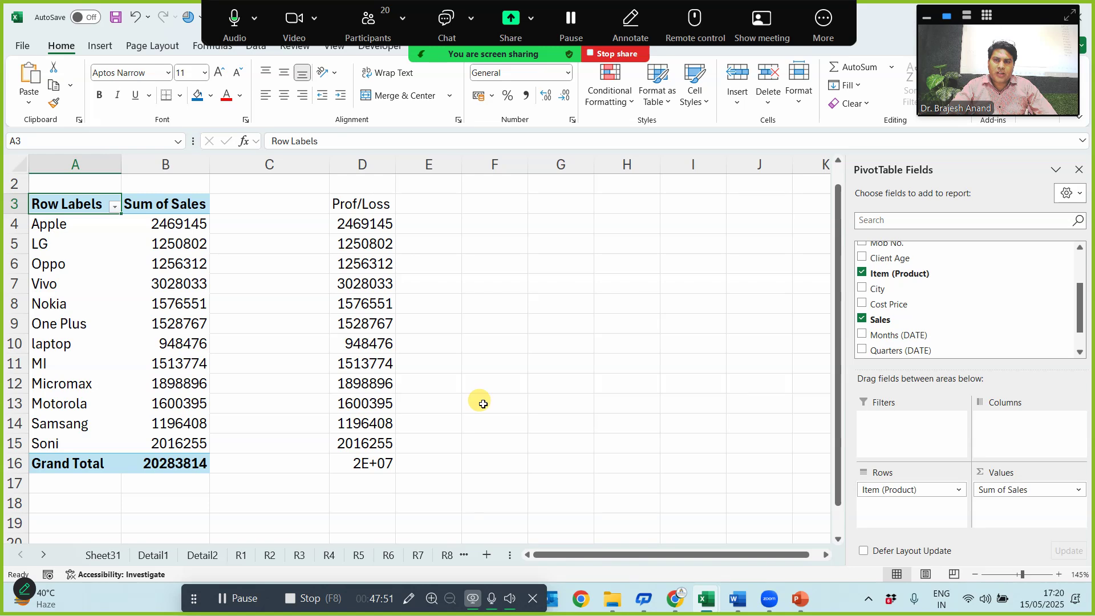
left_click(862, 320)
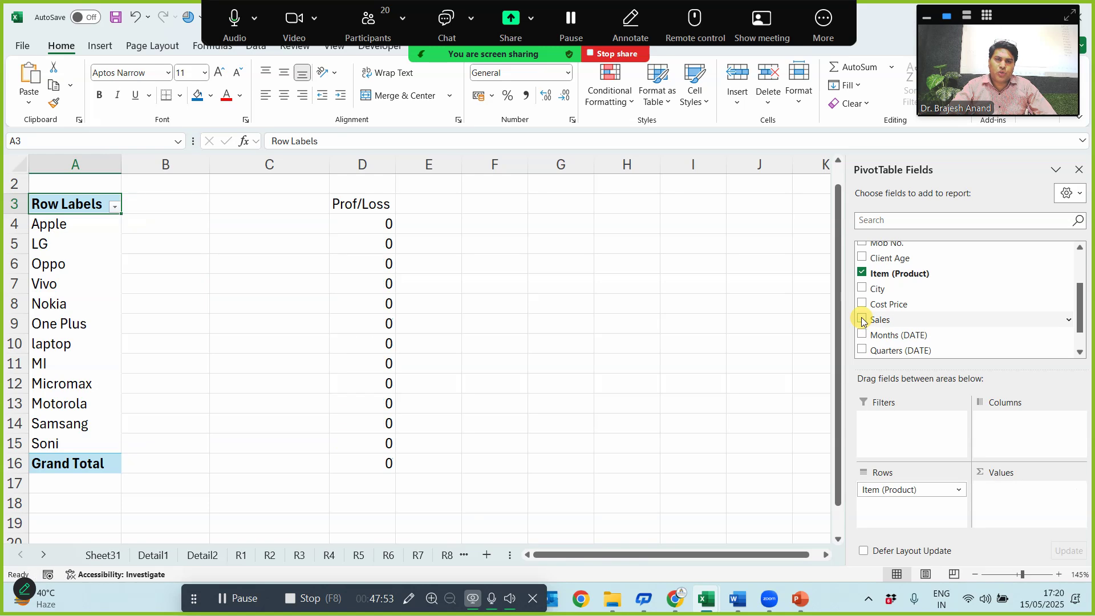
left_click(862, 320)
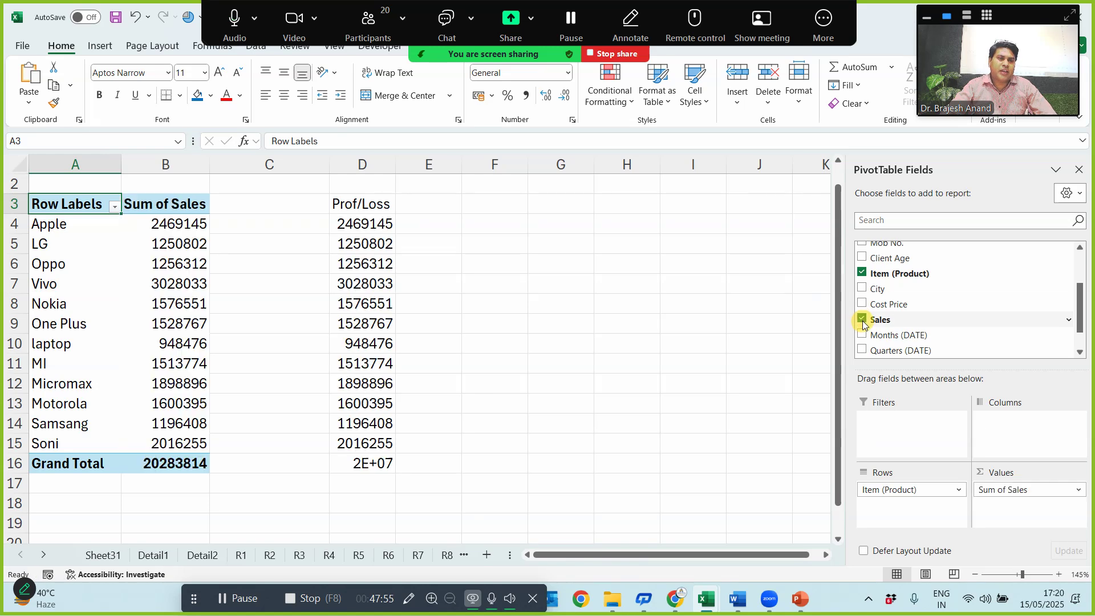
left_click(862, 305)
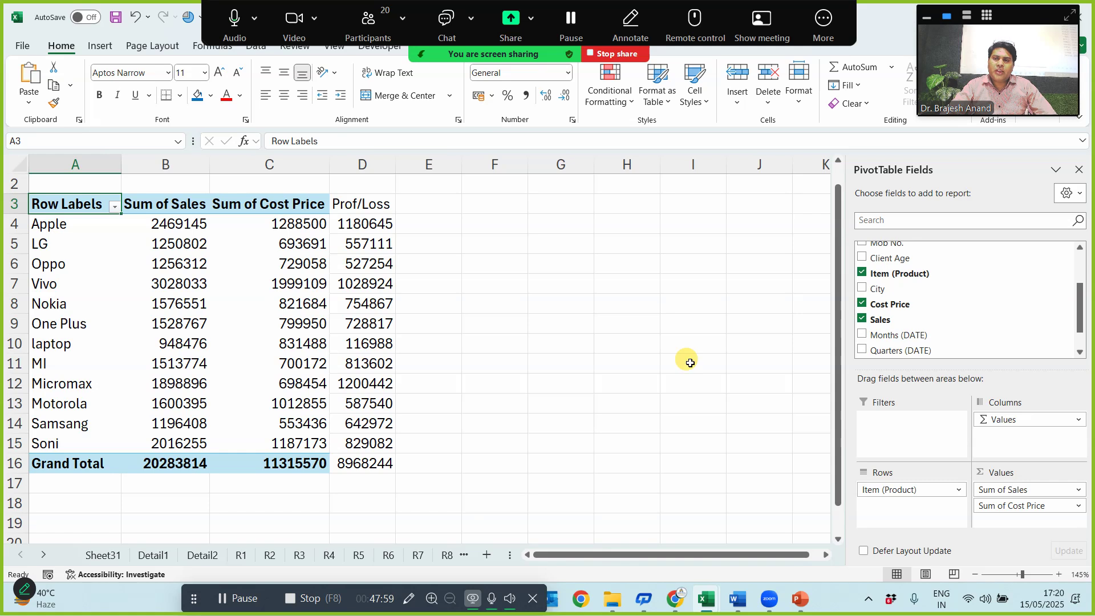
- Re-add the value fields with Cost Price ahead of Sales, and reorder them so Sum of Sales comes before Sum of Cost Price
left_click(863, 320)
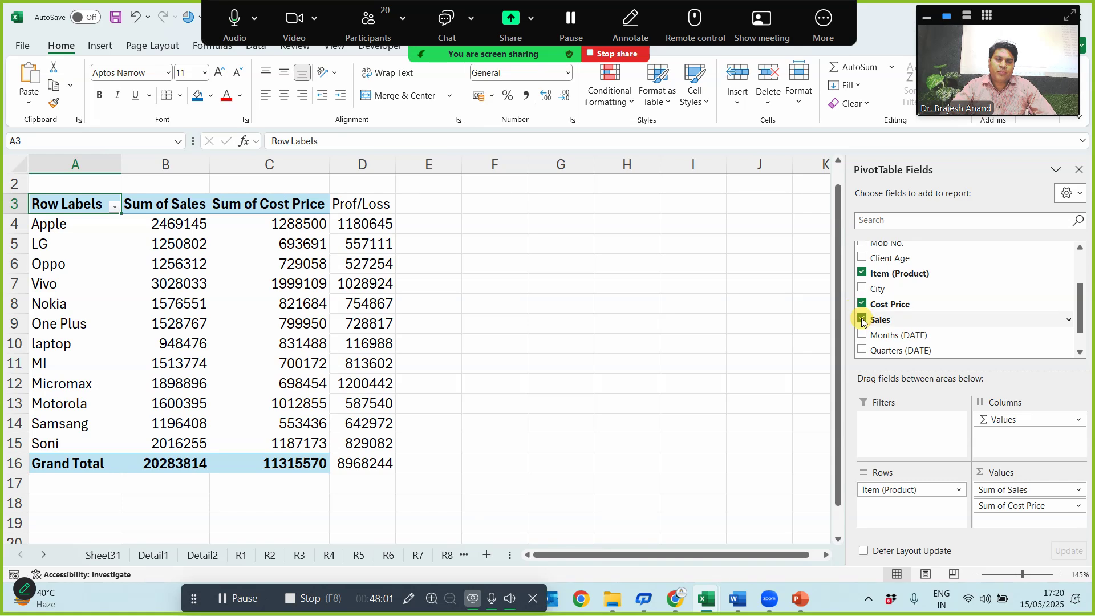
left_click(863, 304)
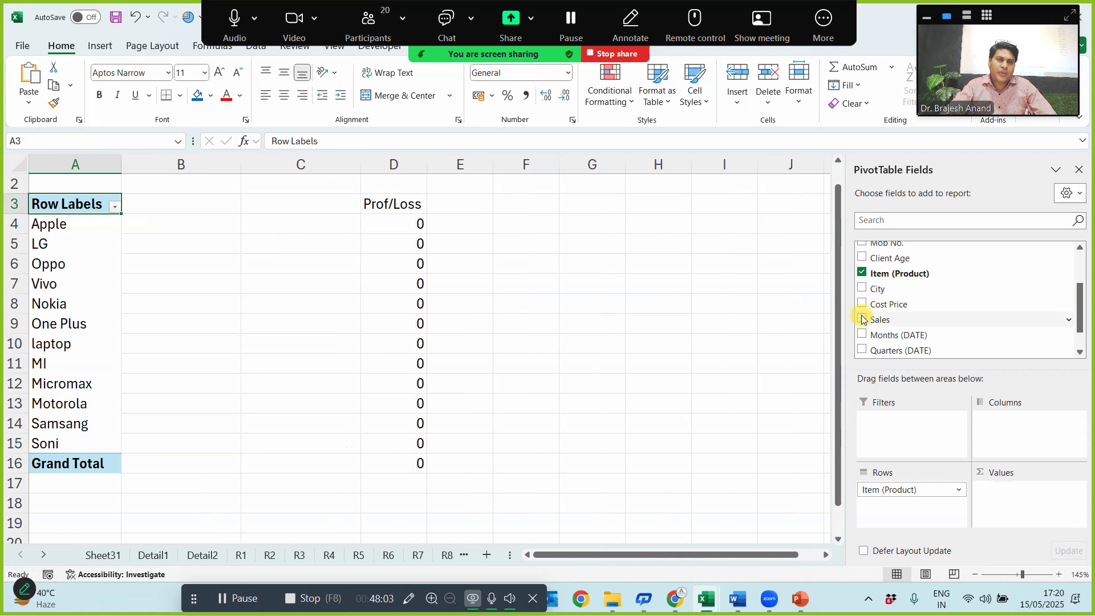
left_click(862, 320)
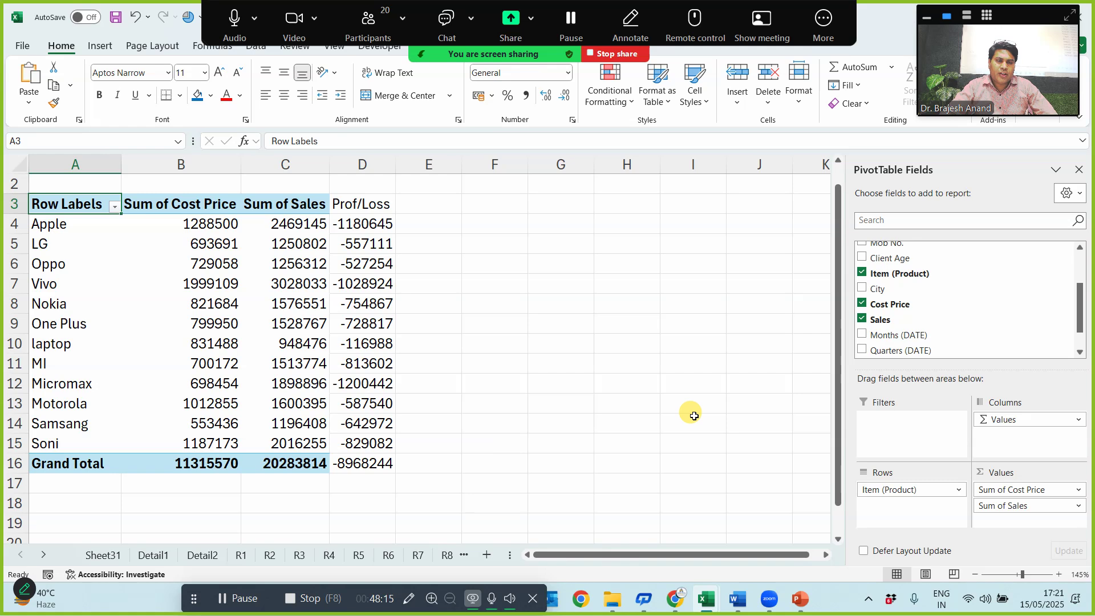
left_click_drag(1024, 498, 981, 514)
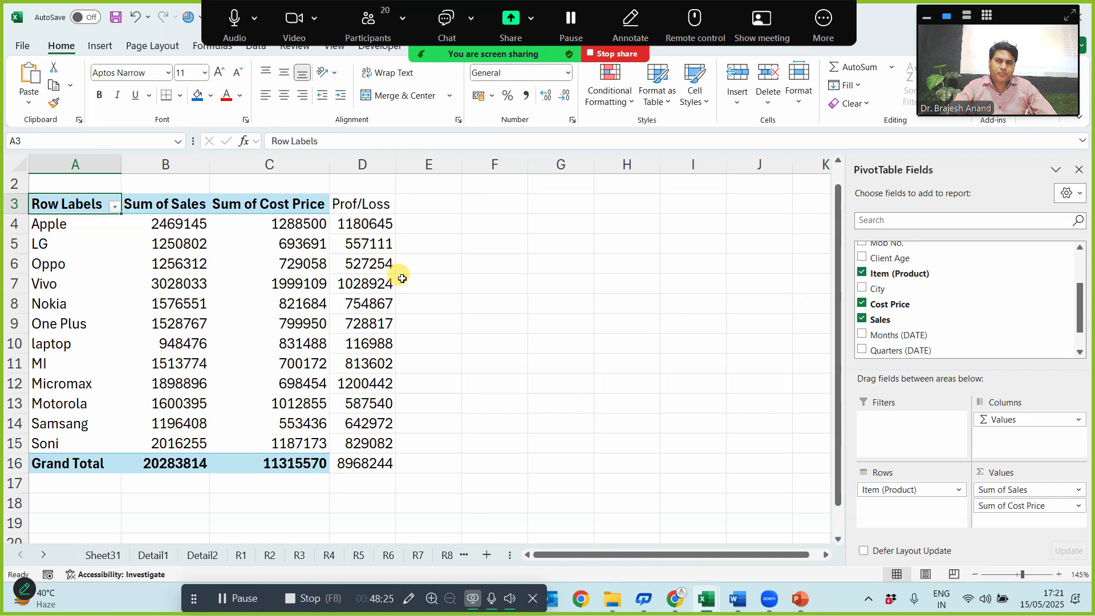
- Clear the Prof/Loss column D and remove Sales and Cost Price from the pivot table values
left_click(362, 164)
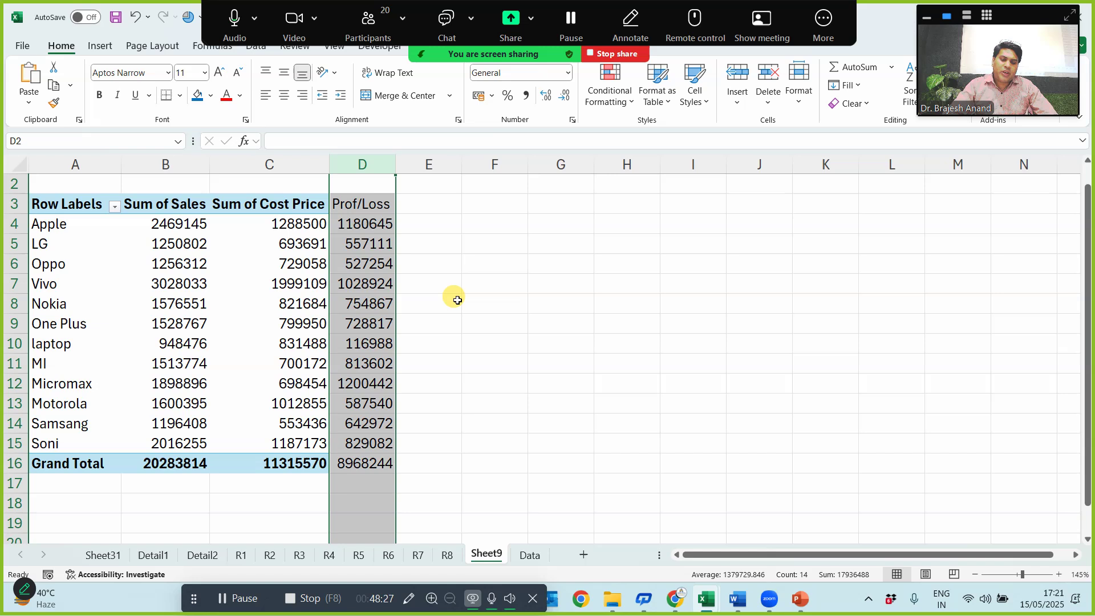
key("Delete")
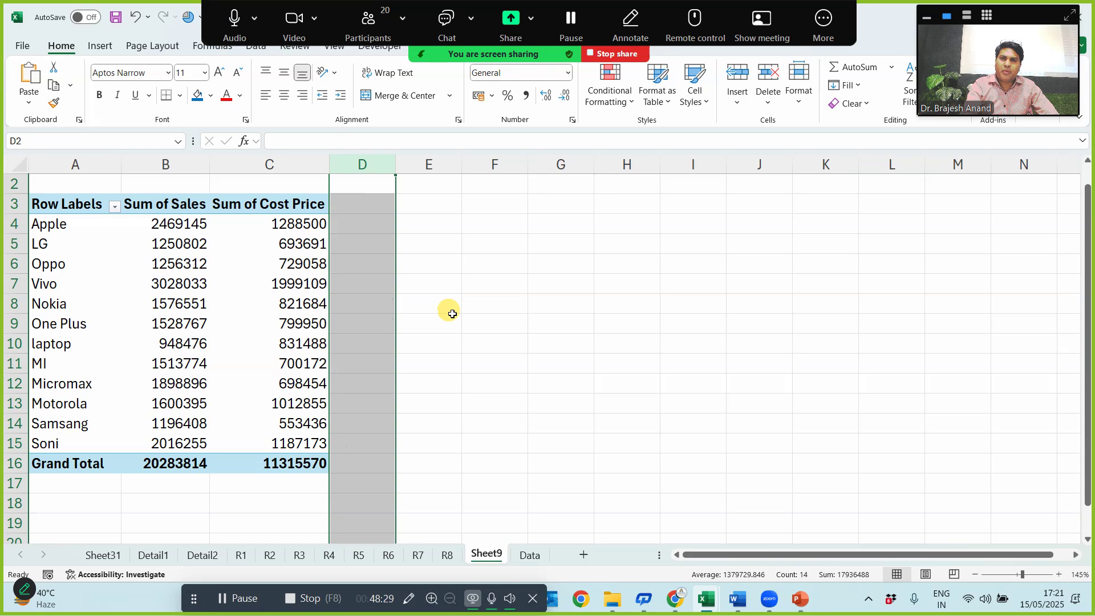
left_click(230, 319)
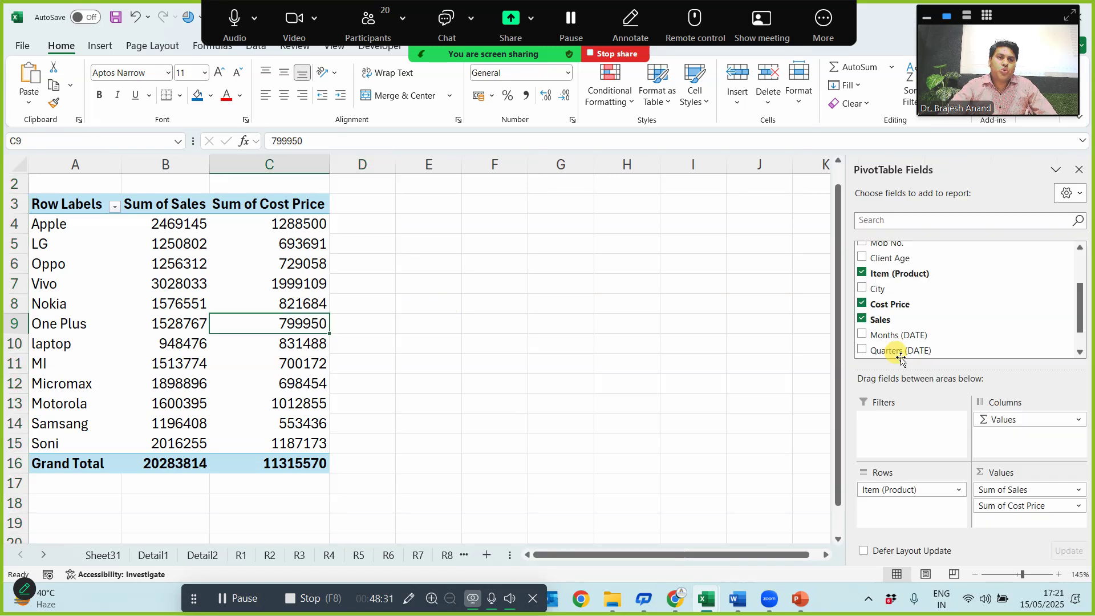
left_click(863, 320)
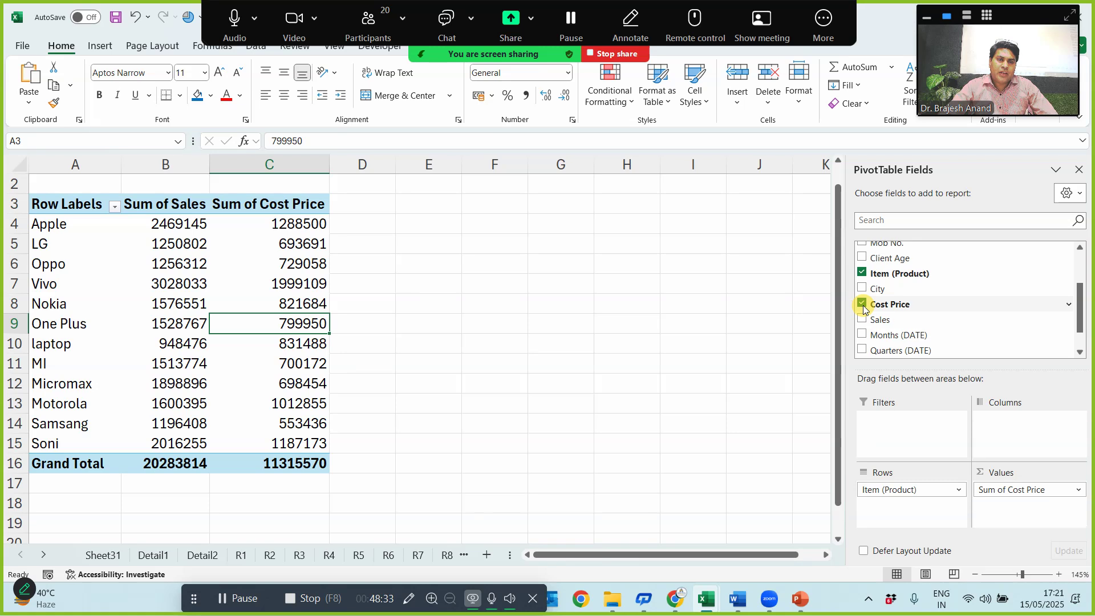
left_click(863, 303)
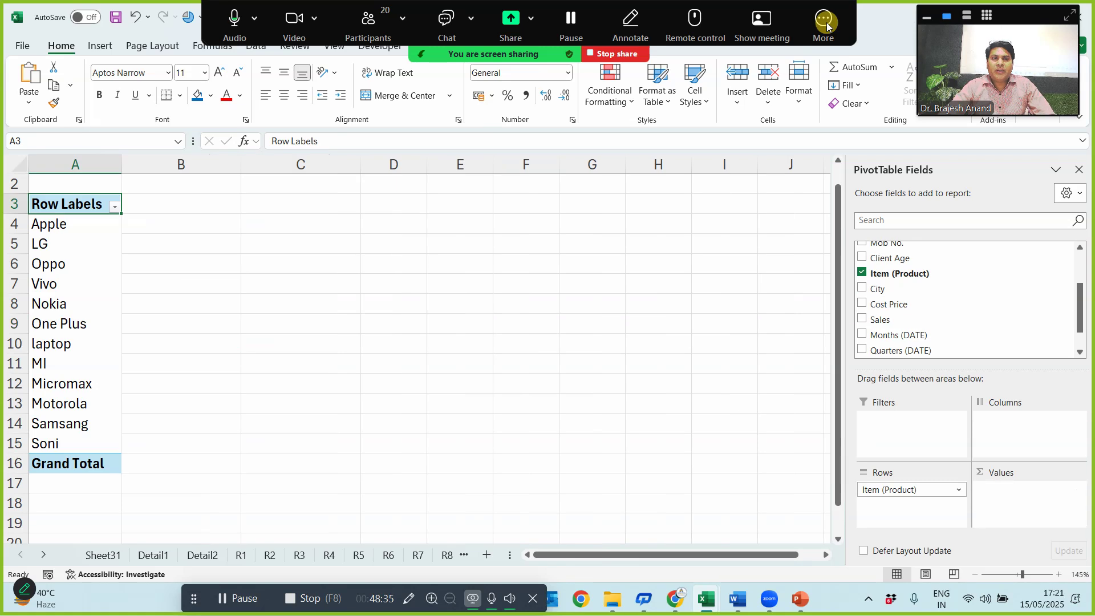
- Hide Zoom's floating meeting controls
left_click(845, 36)
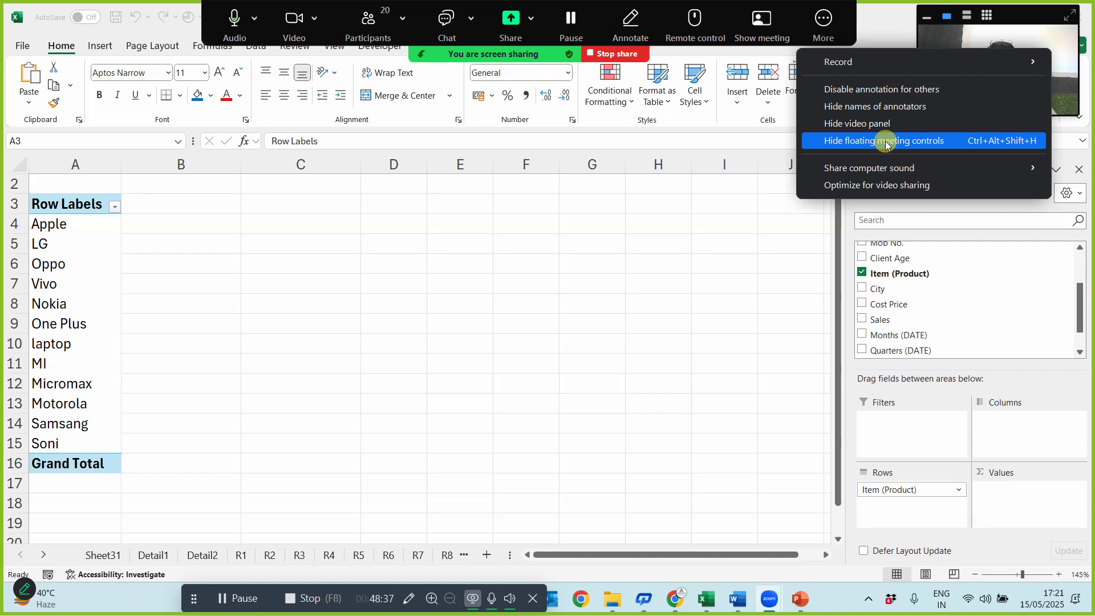
left_click(810, 140)
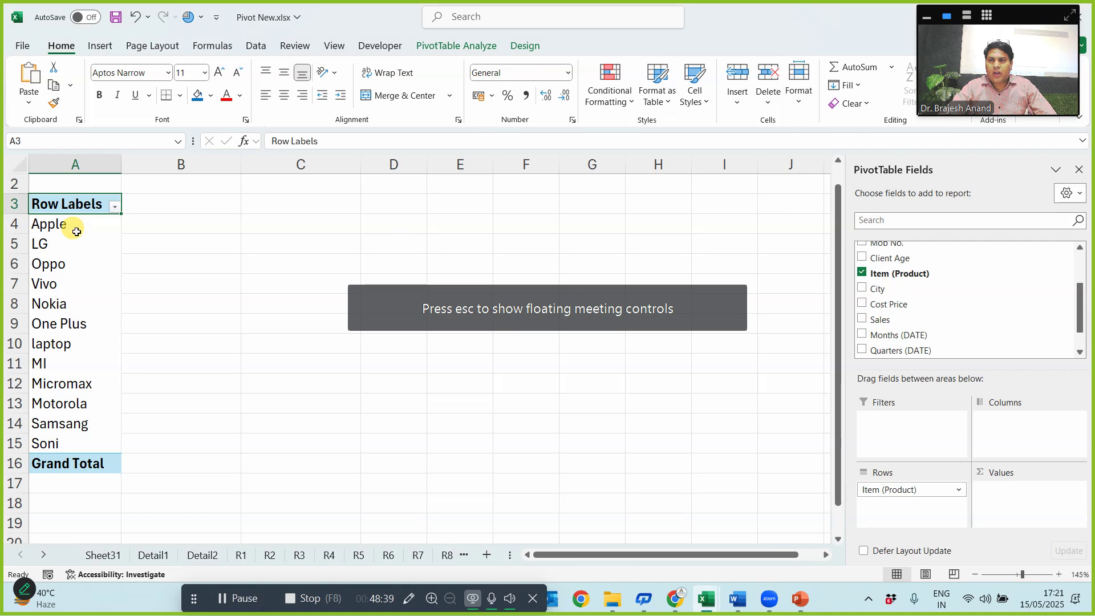
- Start a new calculated field for the product pivot table and name it Pro N Loss
left_click(34, 250)
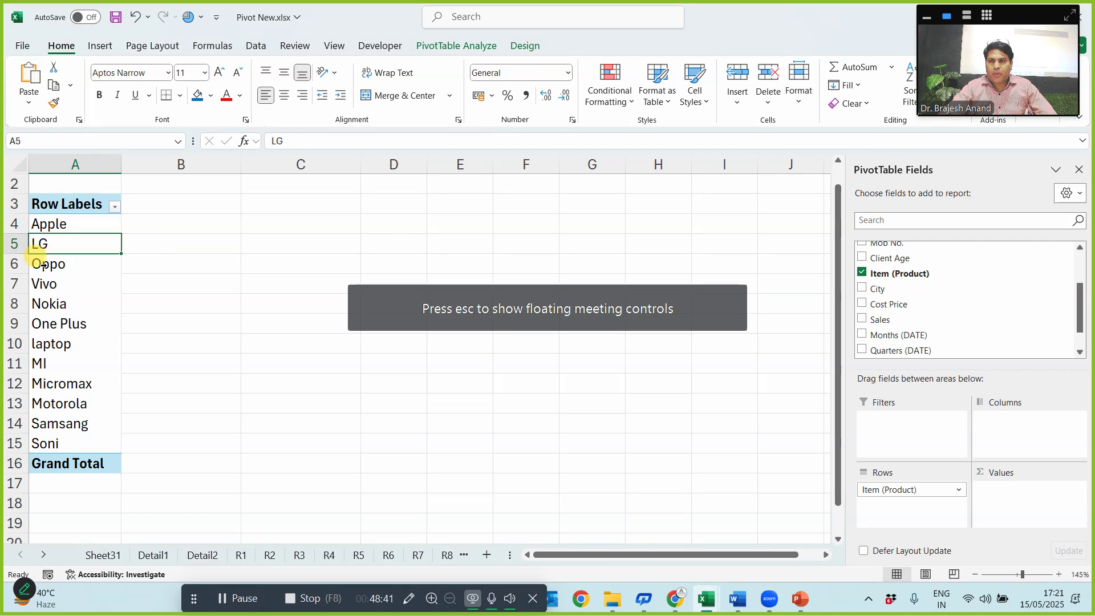
left_click(450, 50)
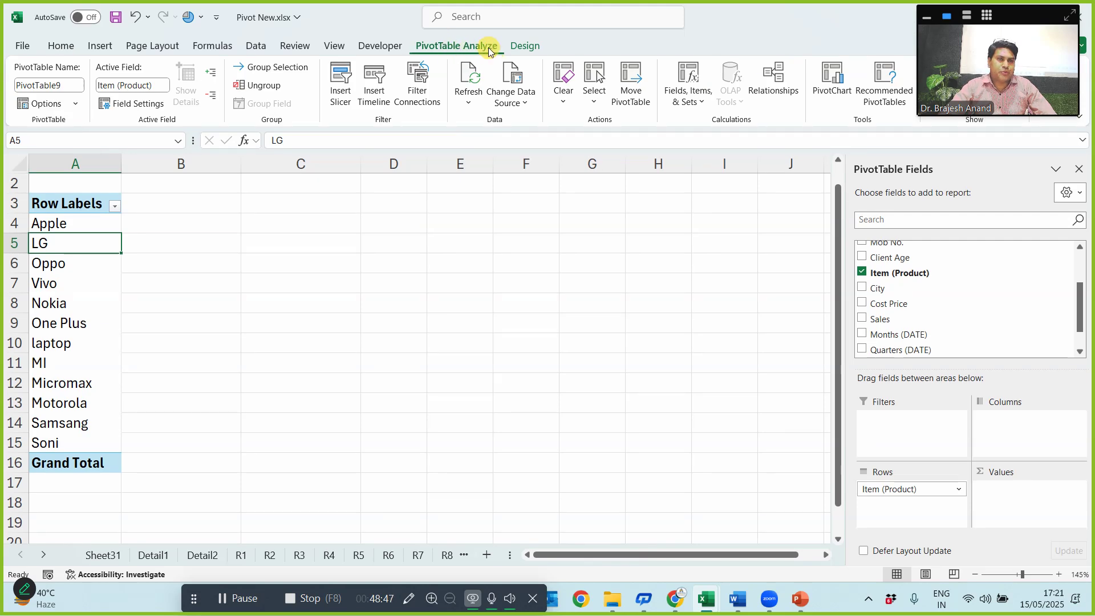
left_click(688, 100)
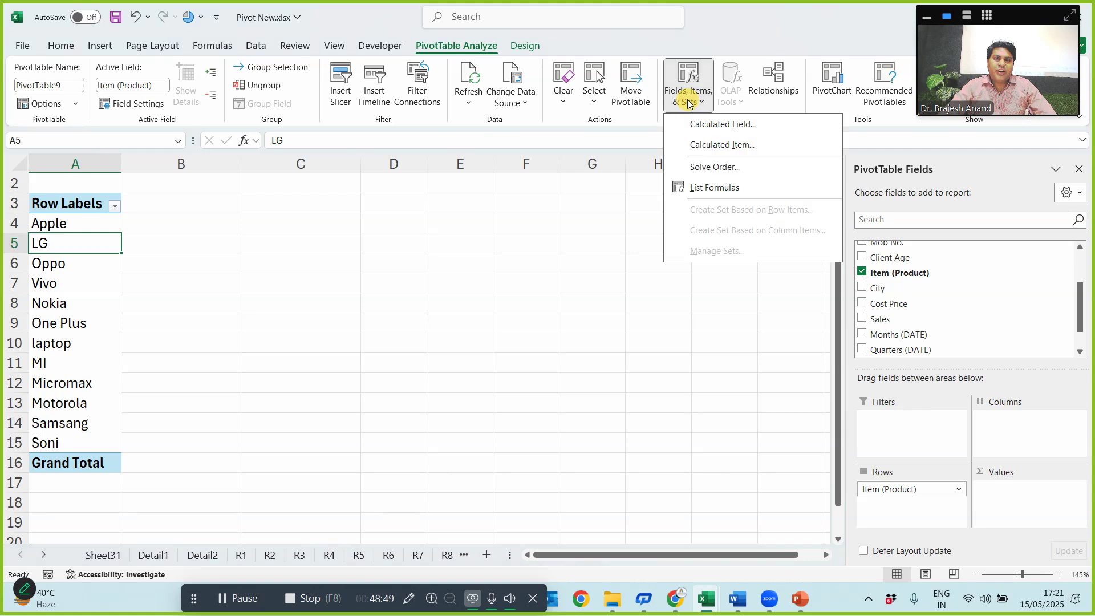
left_click(712, 127)
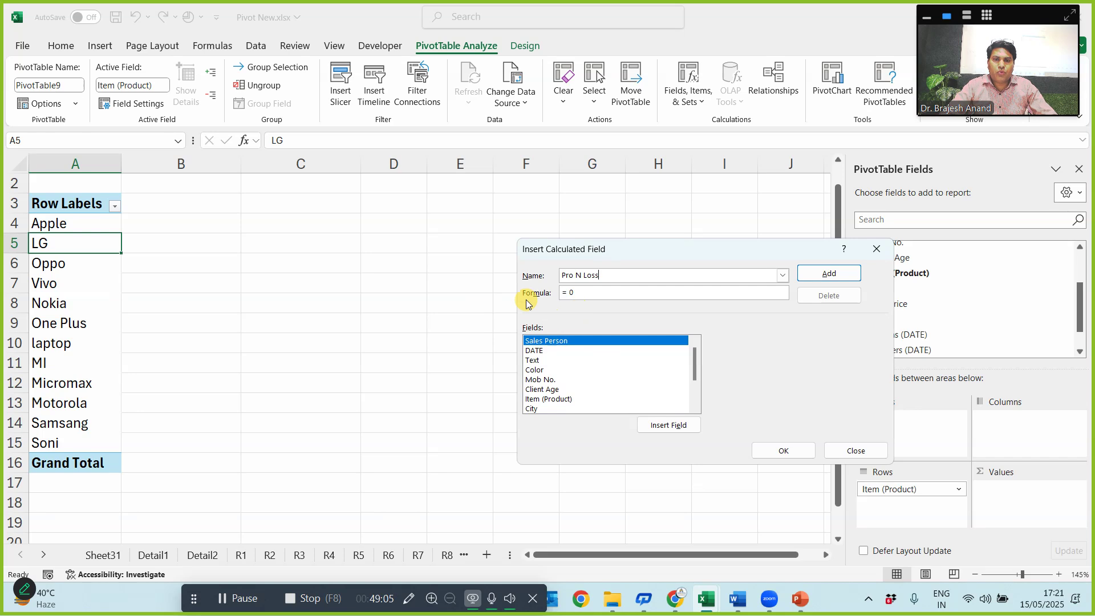
- Define the calculated field's formula as Sales minus 'Cost Price' and add the field to the pivot table
left_click(575, 293)
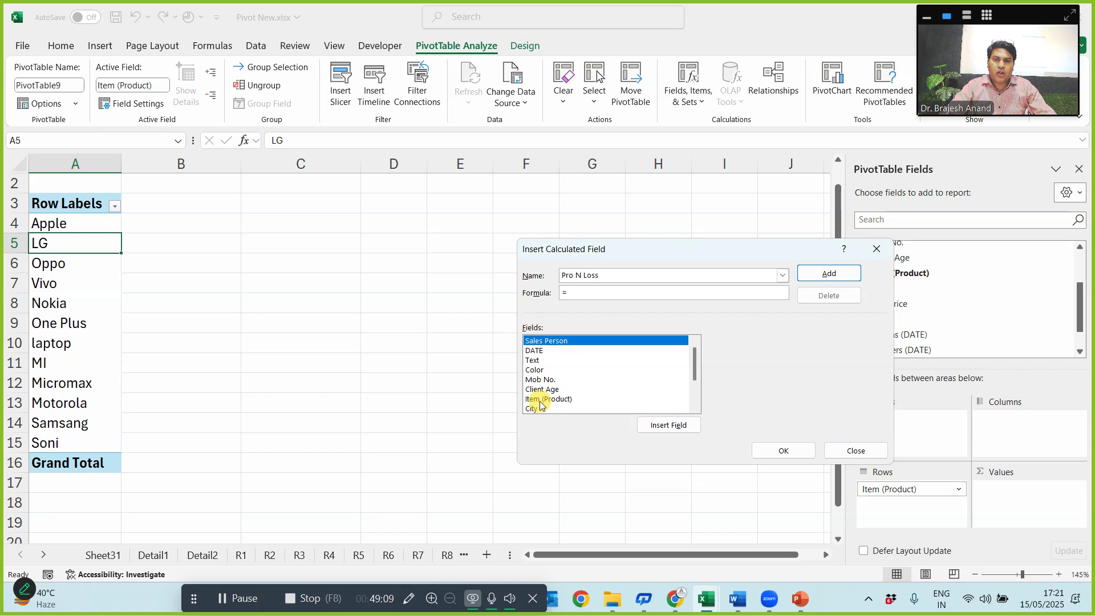
left_click_drag(695, 381, 557, 421)
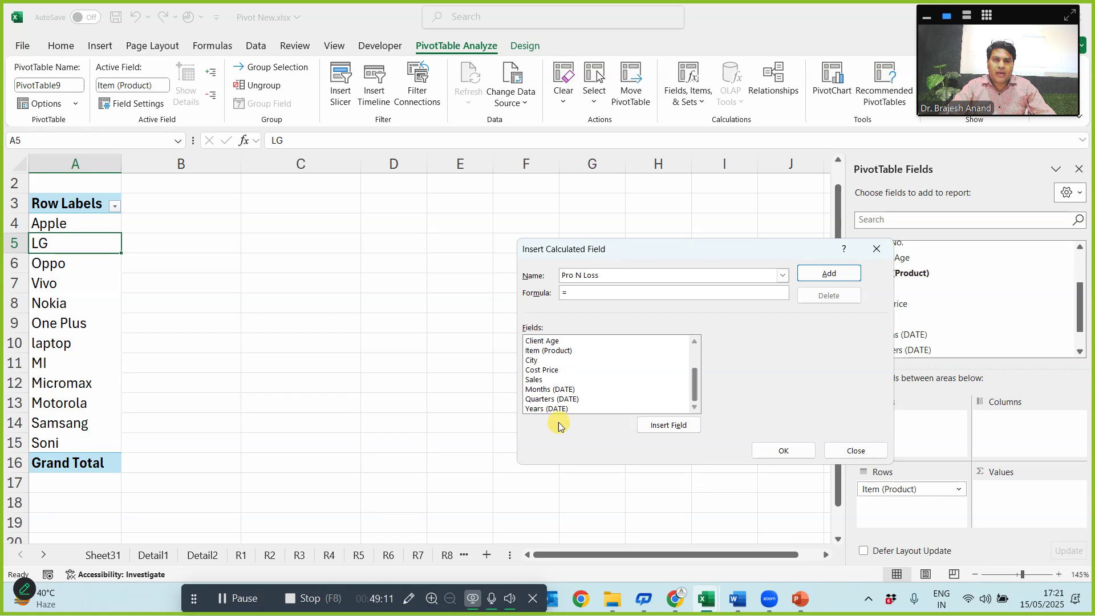
left_click(538, 379)
left_click(664, 427)
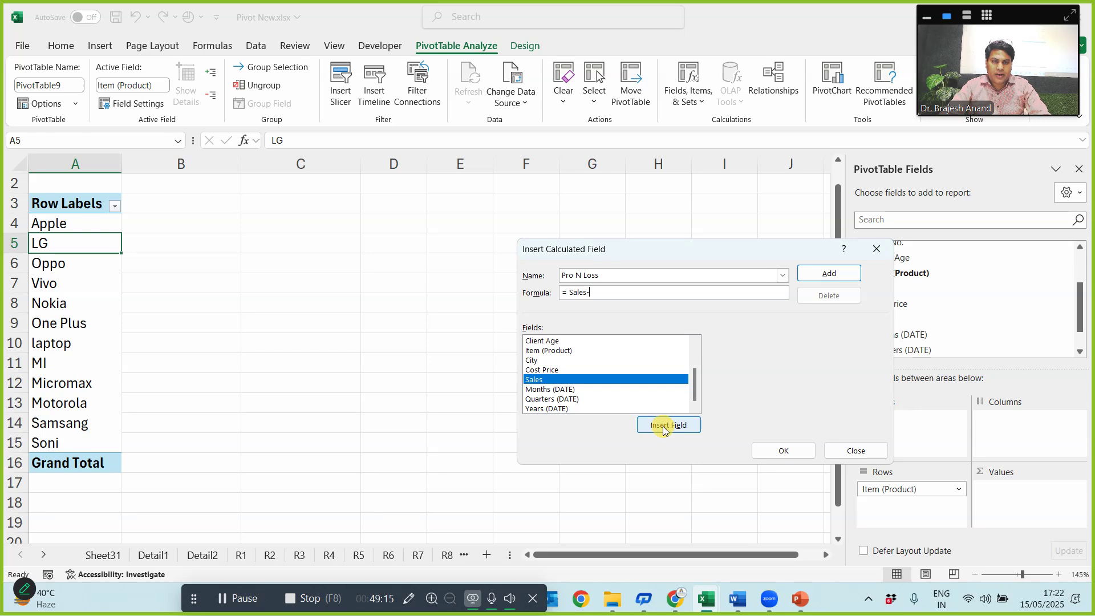
left_click(547, 370)
left_click(660, 426)
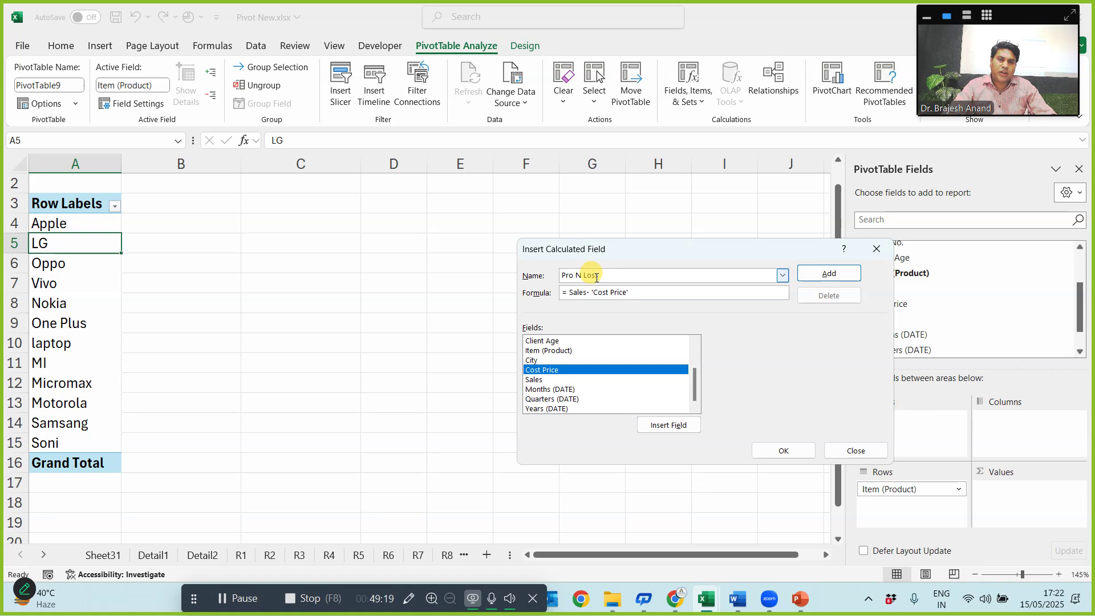
left_click(828, 274)
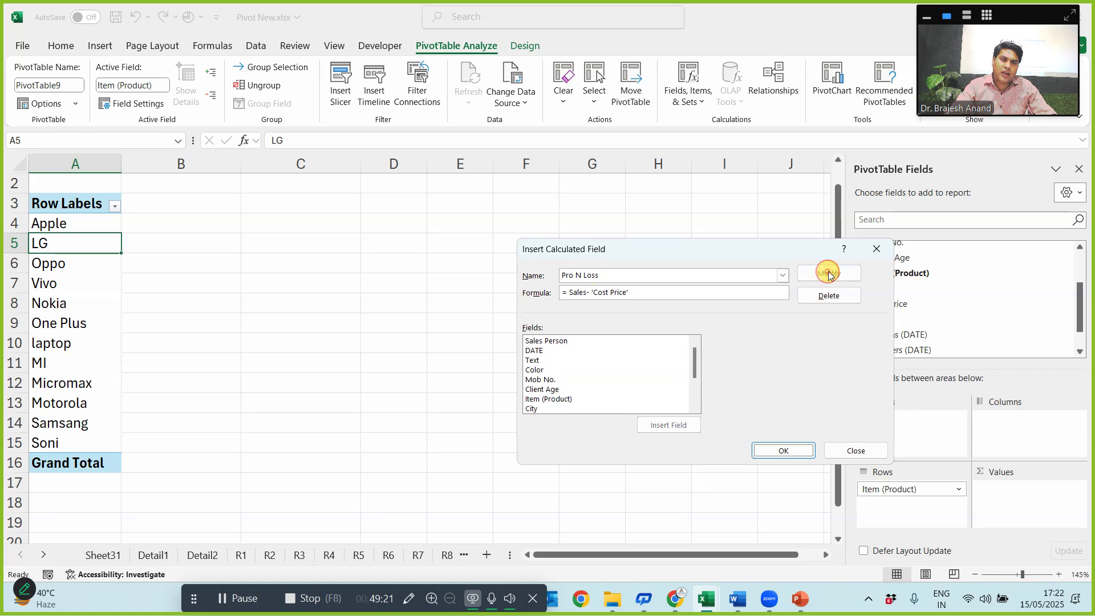
left_click(775, 449)
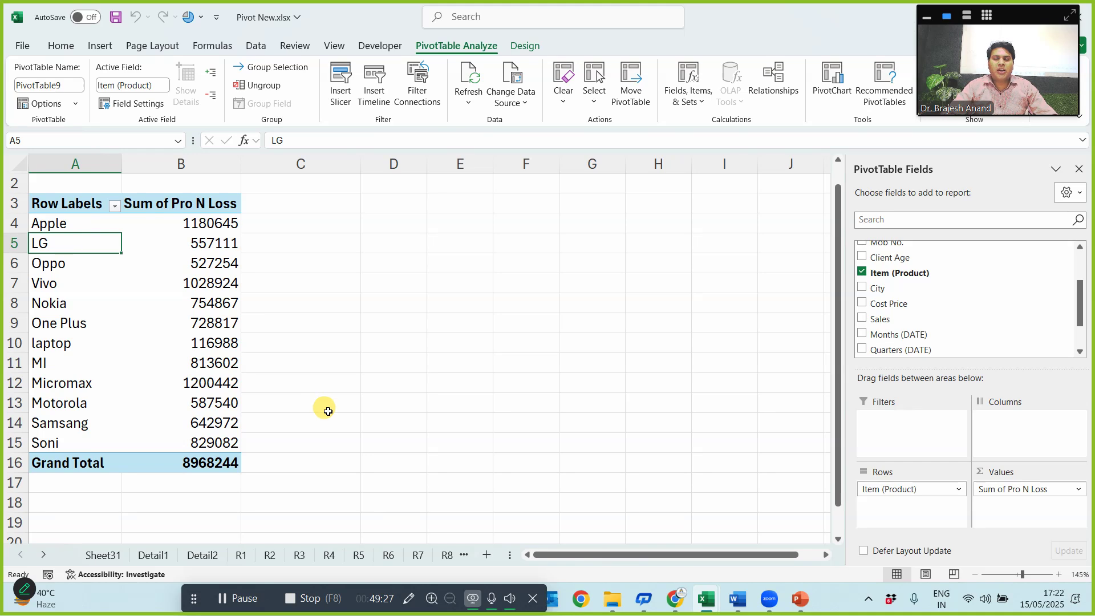
- Show Sales and then Cost Price beside the calculated profit/loss values, removing each field again
left_click(862, 317)
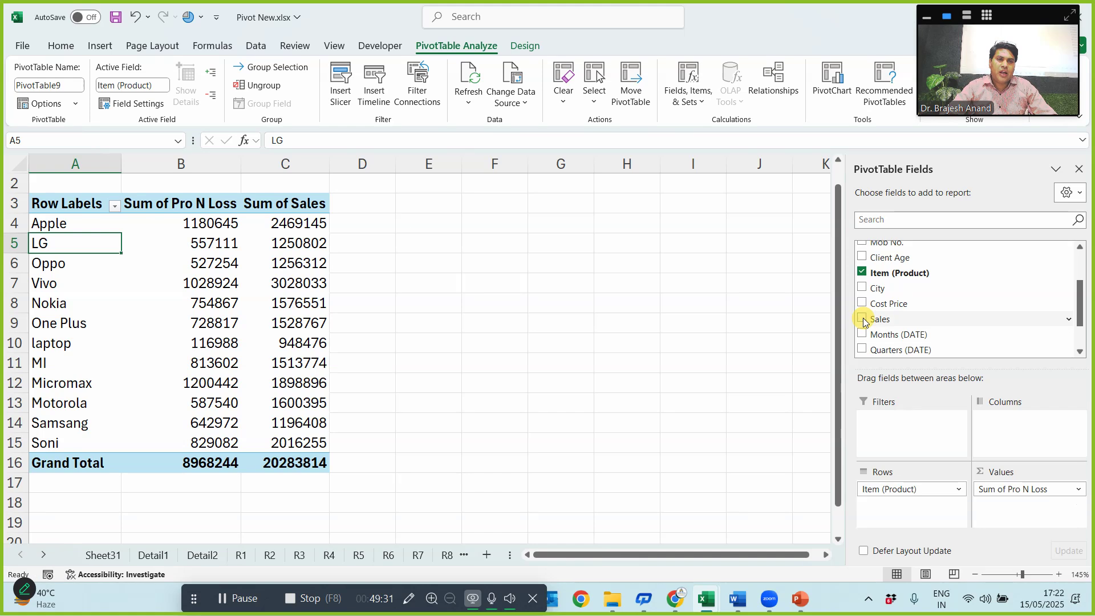
left_click(862, 316)
left_click(862, 303)
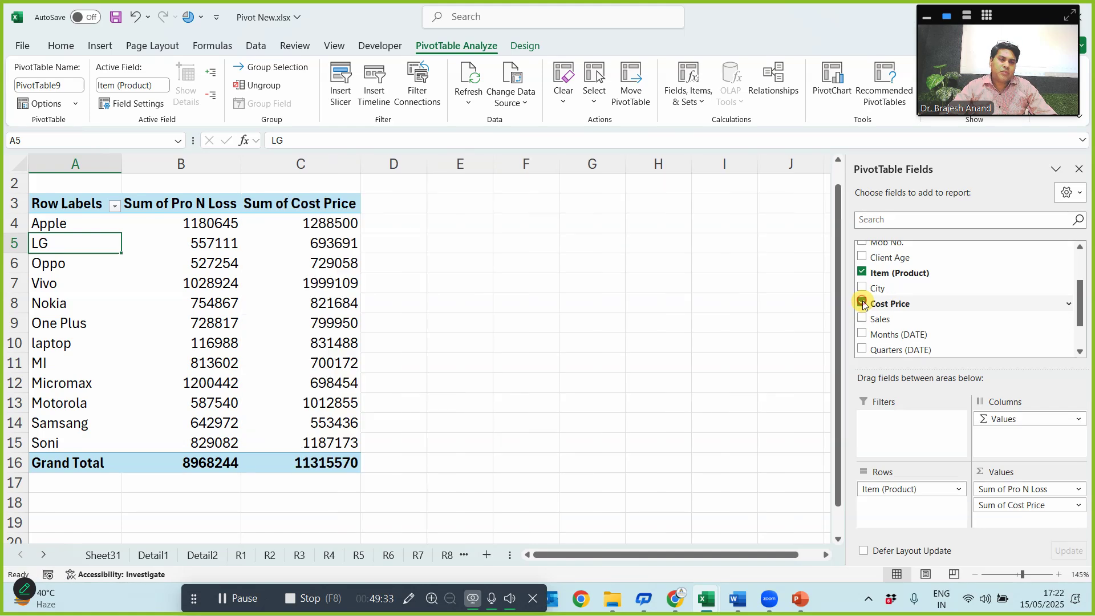
left_click(862, 303)
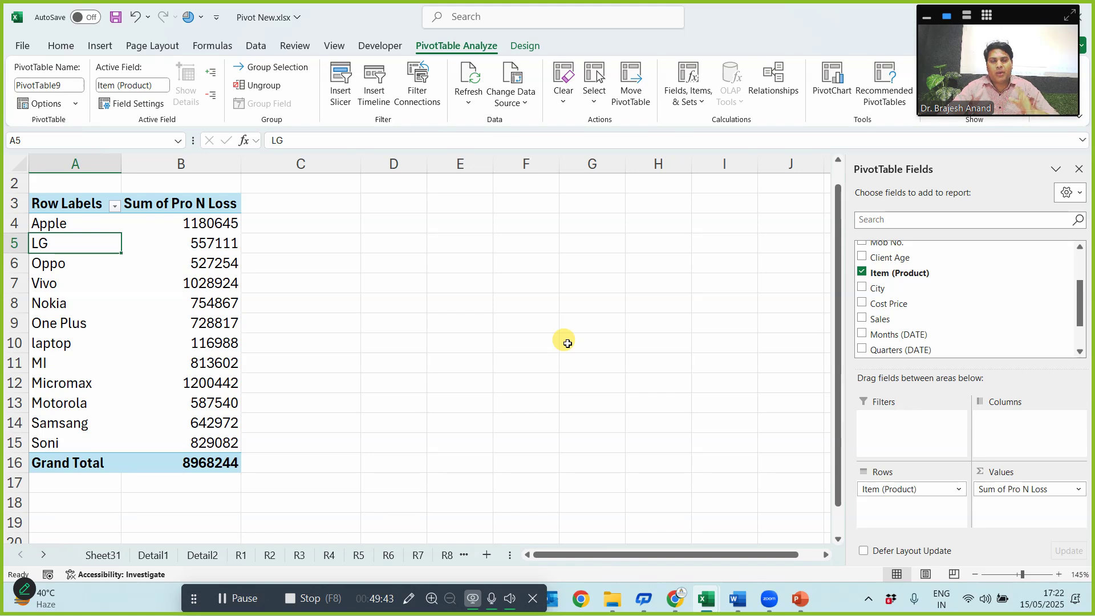
- Rename the calculated field's pivot table sheet from Sheet9 to R9
left_click(42, 555)
left_click(43, 555)
left_click(390, 555)
double_click(390, 554)
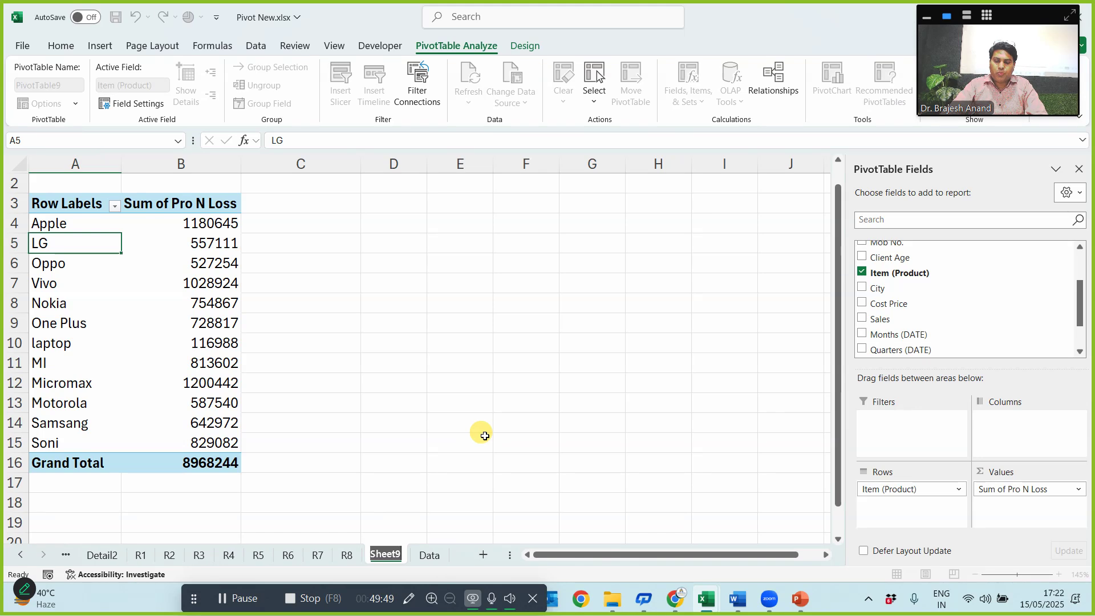
type("R9")
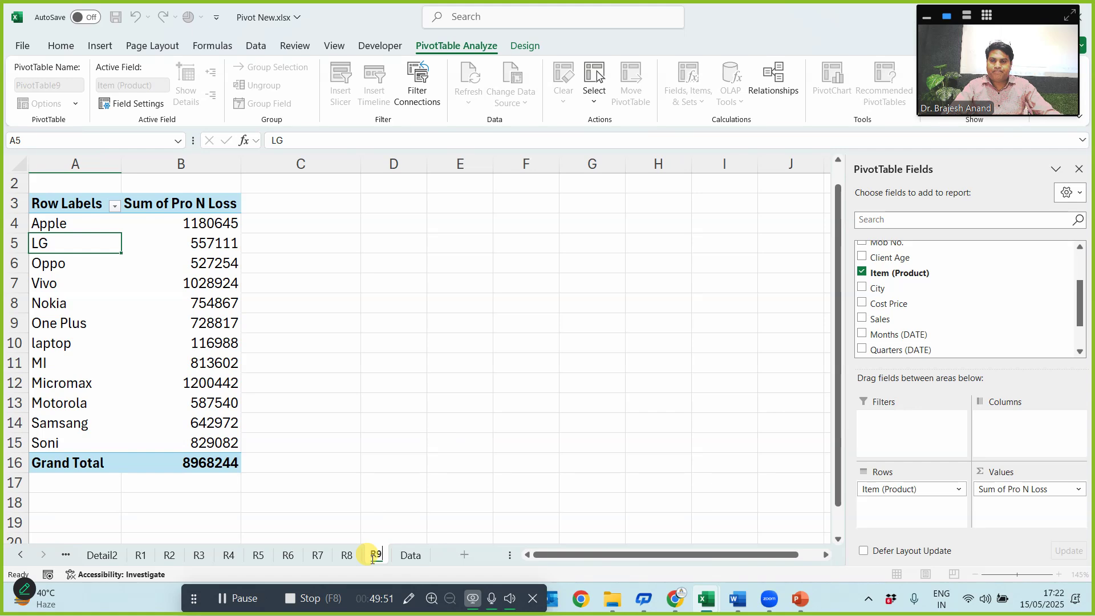
- In the Data sheet's topic list, fill topic 14 (use of formula in pt) and topic 13 (dynamic range selecton) with blue
left_click(408, 554)
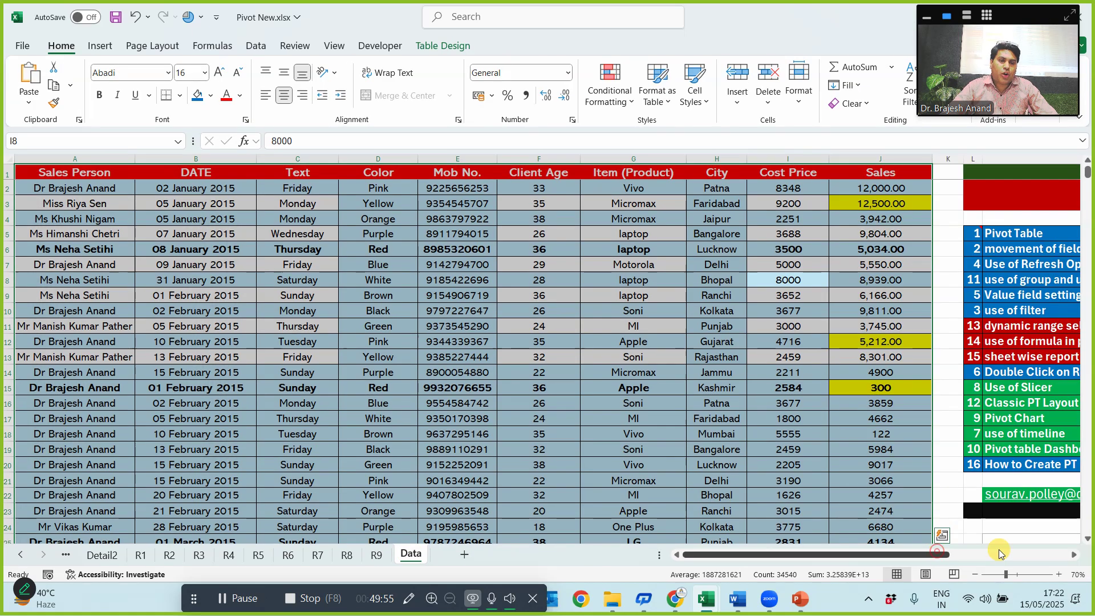
left_click_drag(938, 554, 1027, 549)
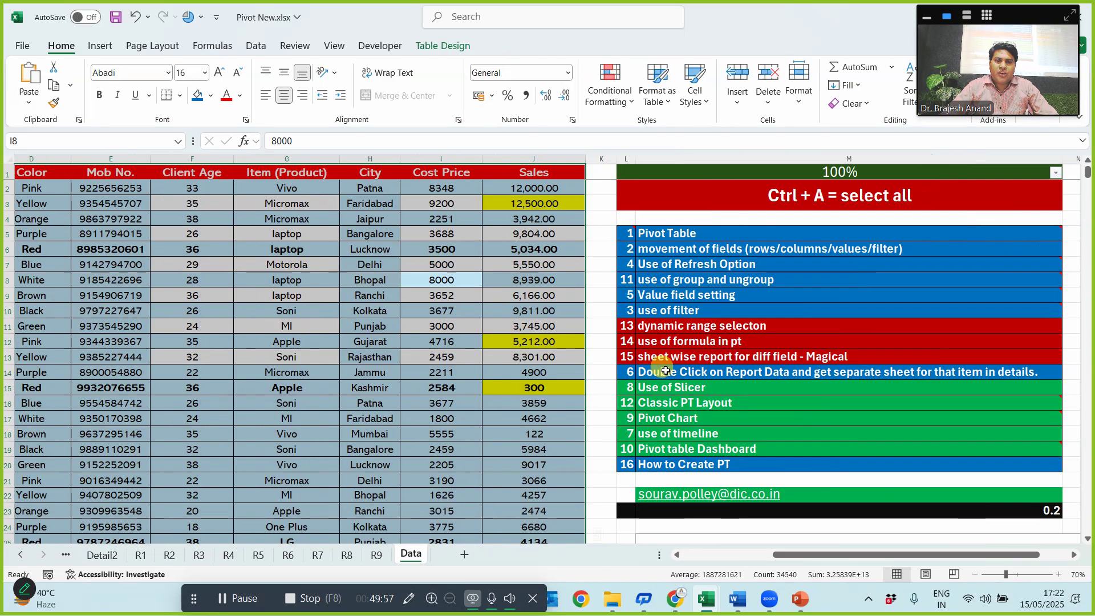
left_click_drag(627, 341, 714, 344)
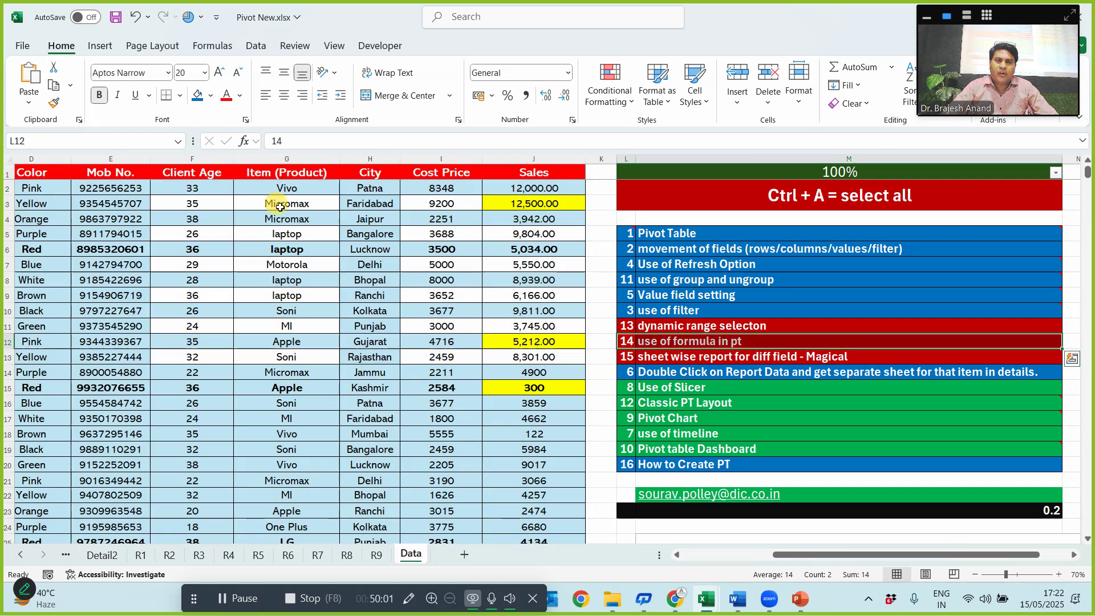
left_click(197, 95)
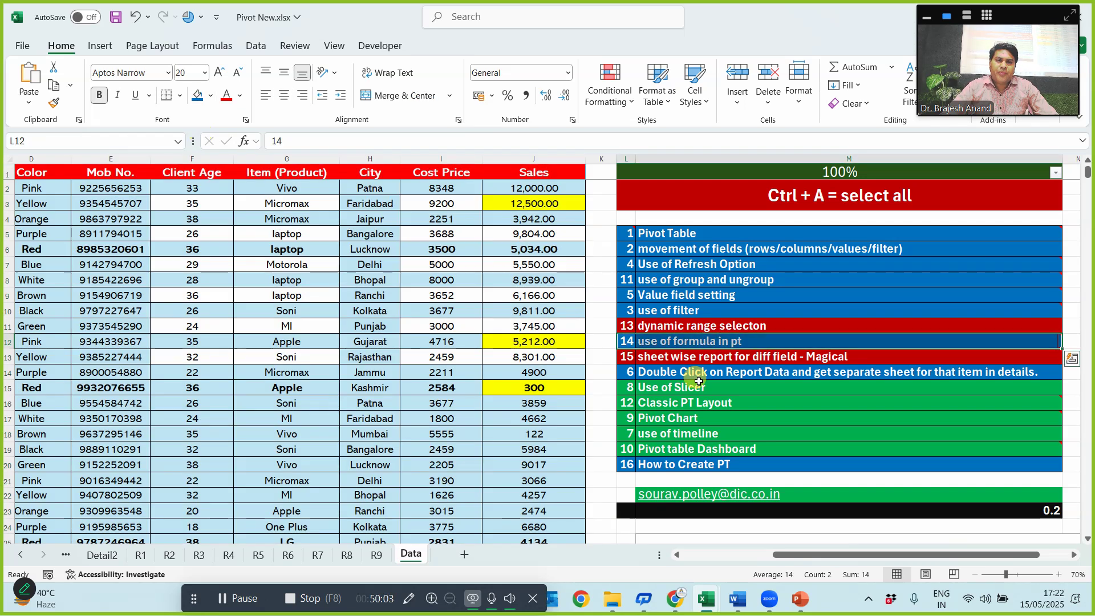
left_click_drag(626, 325, 728, 328)
left_click(198, 95)
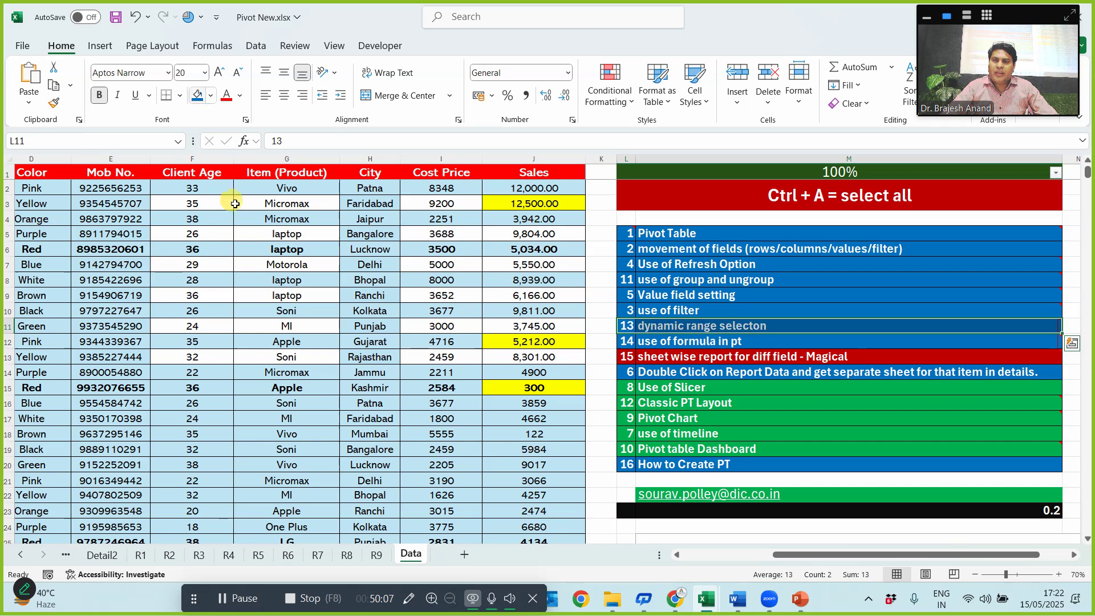
- Select the whole sales data table including its header row, and clear the selection
left_click(93, 359)
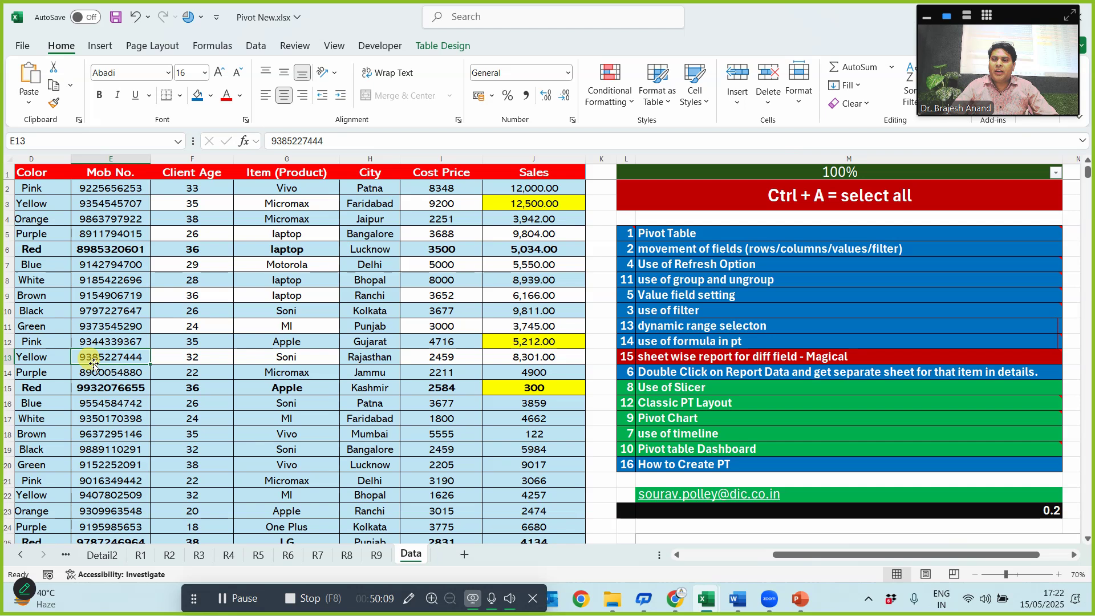
key("ctrl+a")
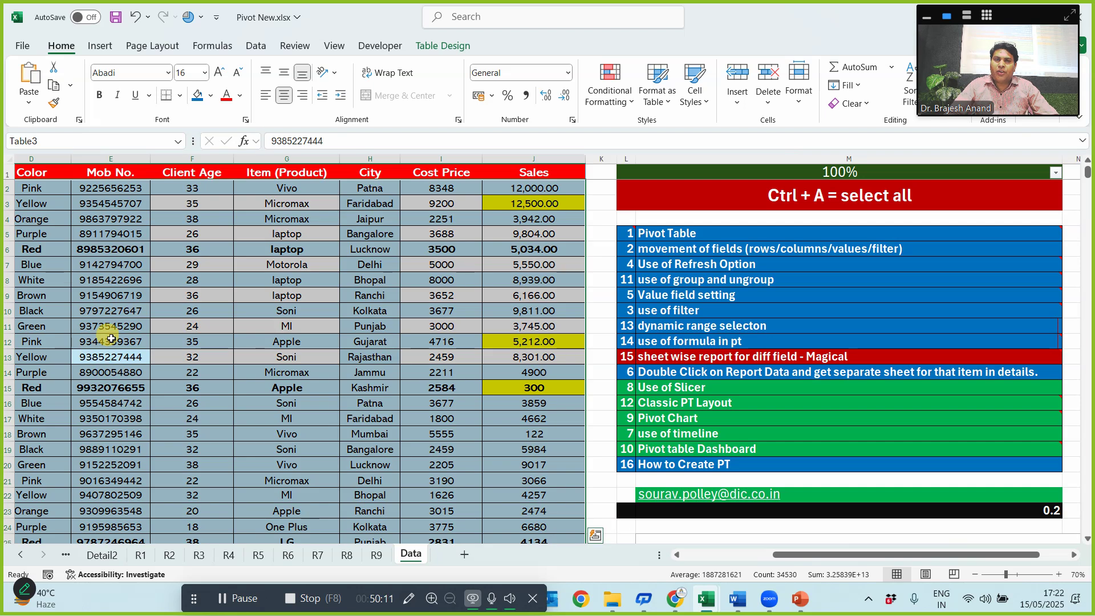
key("ctrl+a")
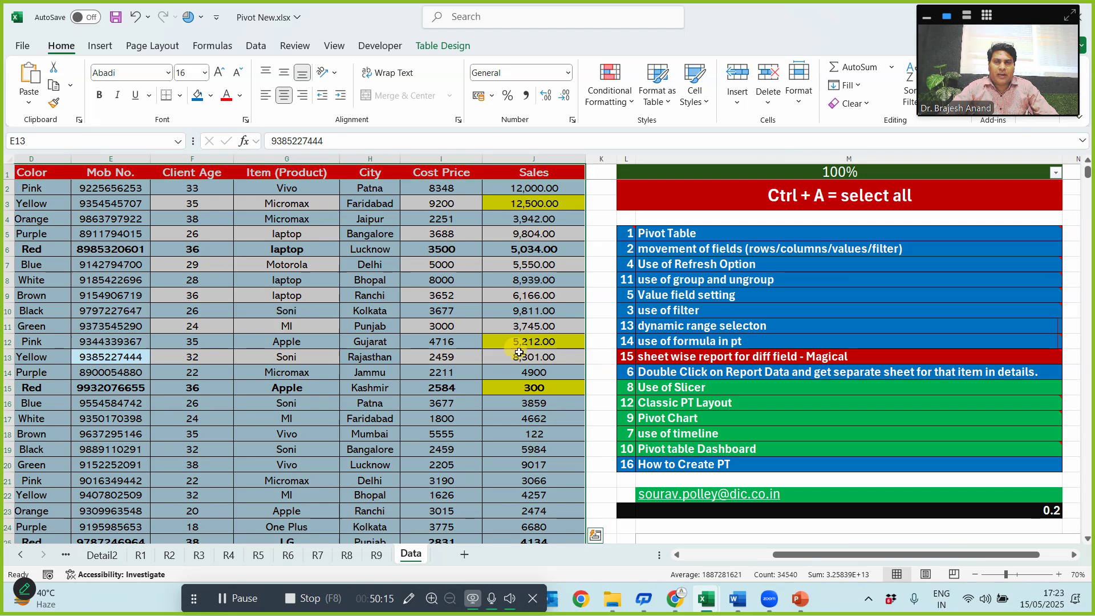
left_click(536, 341)
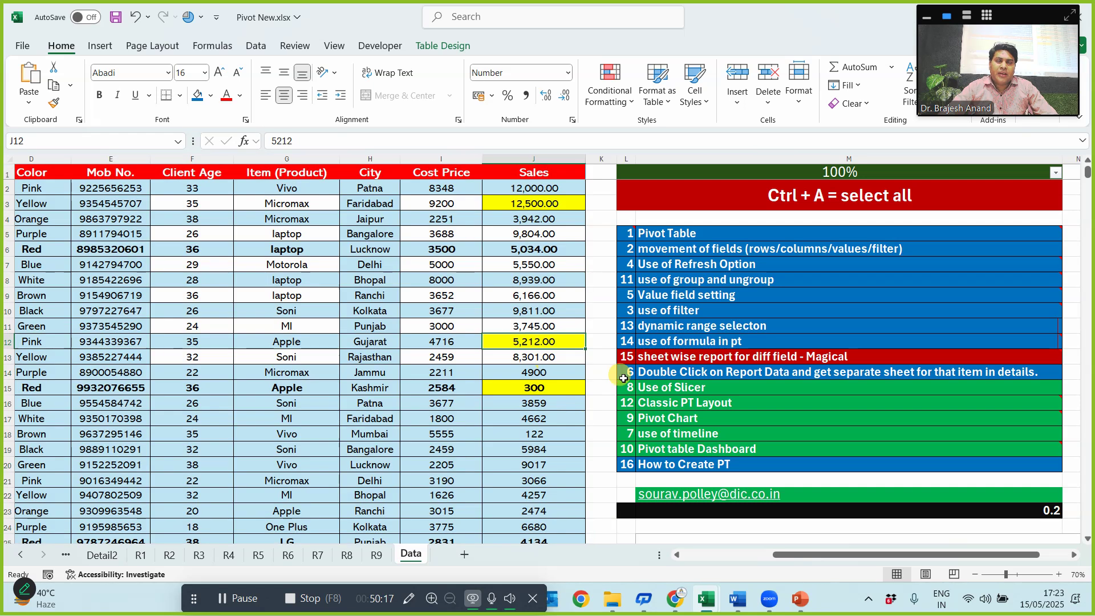
- Go to the last record of the sales data and examine the empty rows below it
left_click(34, 332)
key("ctrl+Down")
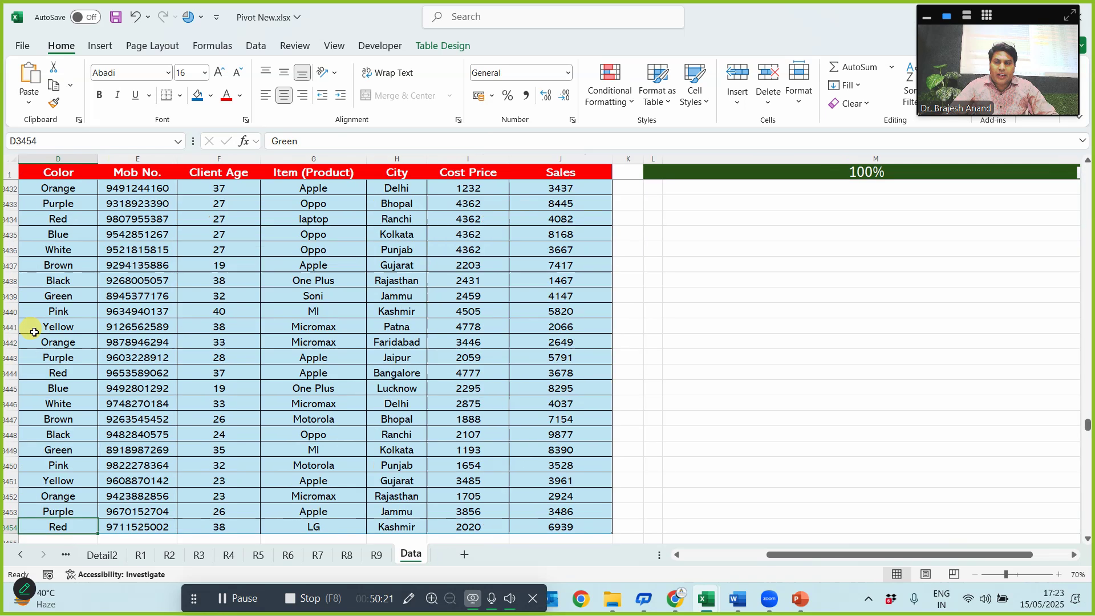
key("Down")
key("Down")
key("Down")
key("Down")
key("Down")
scroll(34, 332, "down", 2)
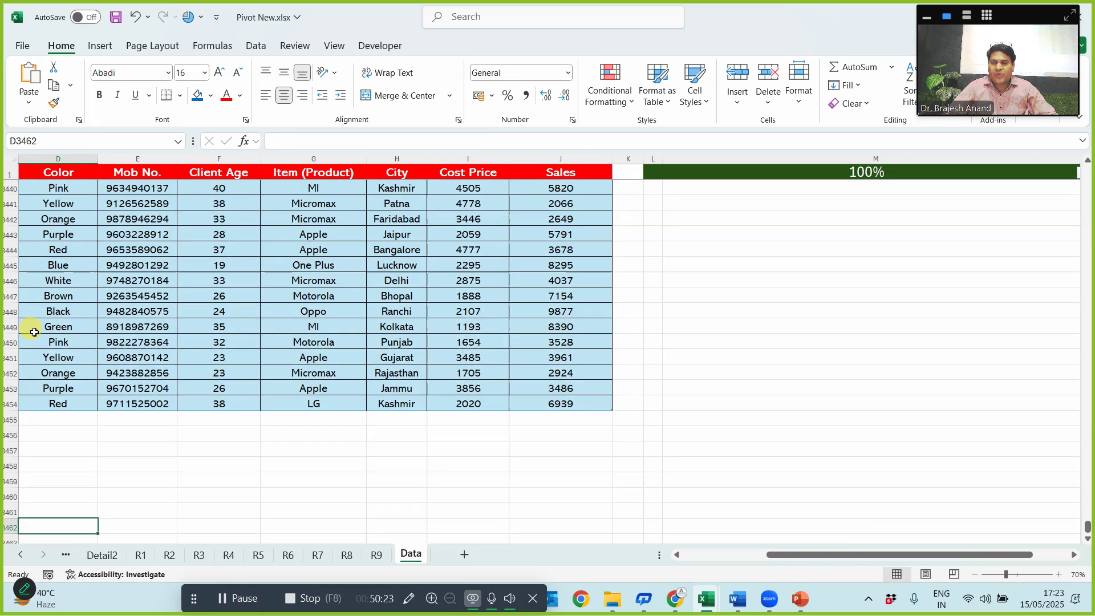
key("Up")
key("Up")
key("Up")
key("Up")
key("Up")
key("Up")
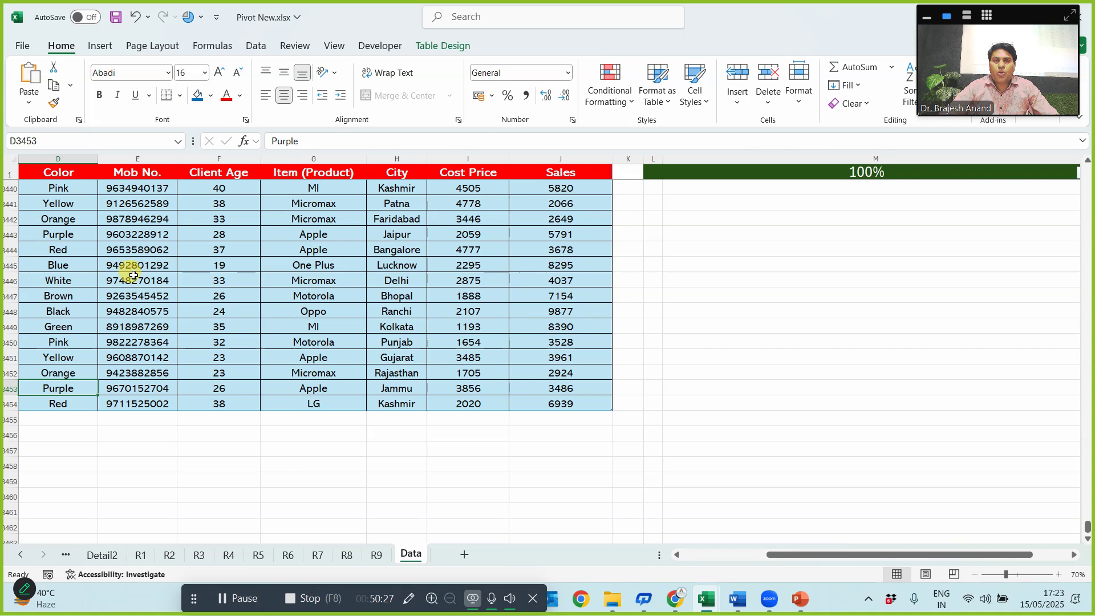
- Select entire columns A to J to show a range reaching past the last record, and clear the selection
left_click_drag(775, 552, 672, 566)
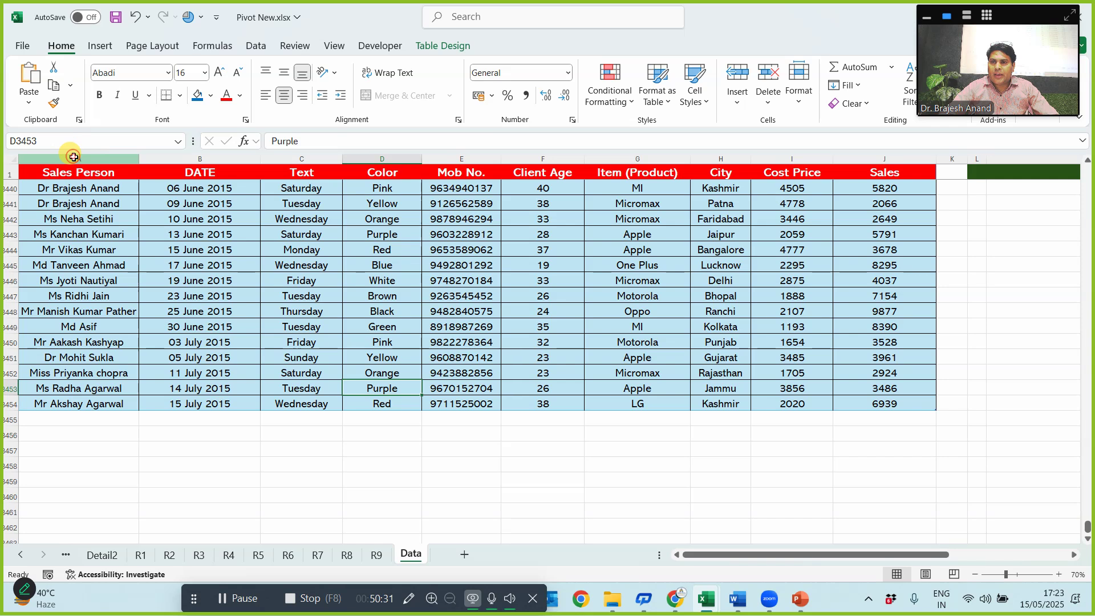
left_click_drag(72, 159, 892, 173)
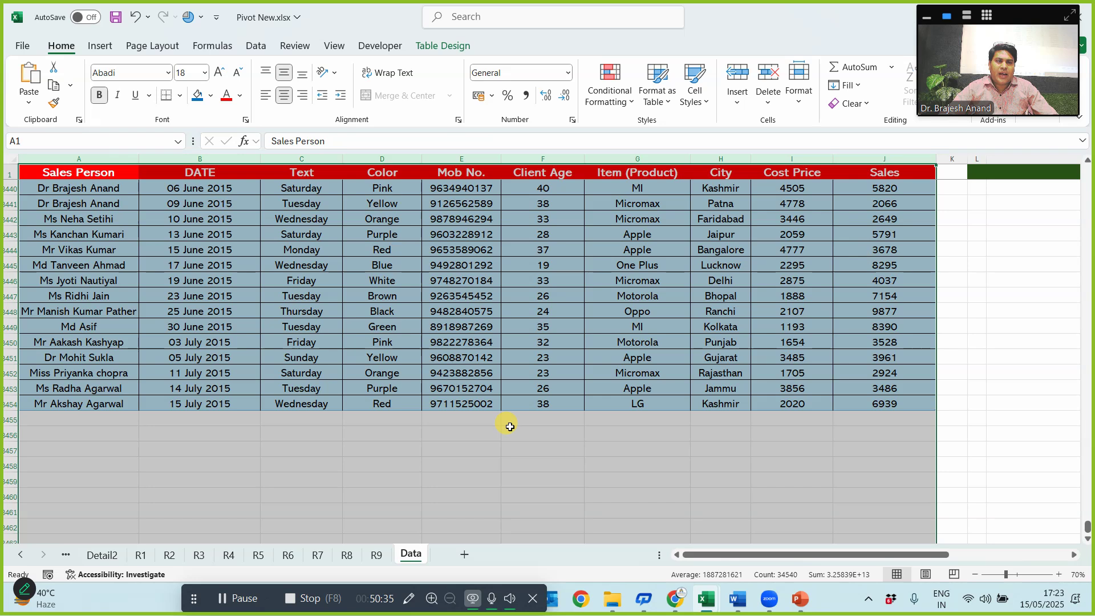
scroll(157, 430, "down", 4)
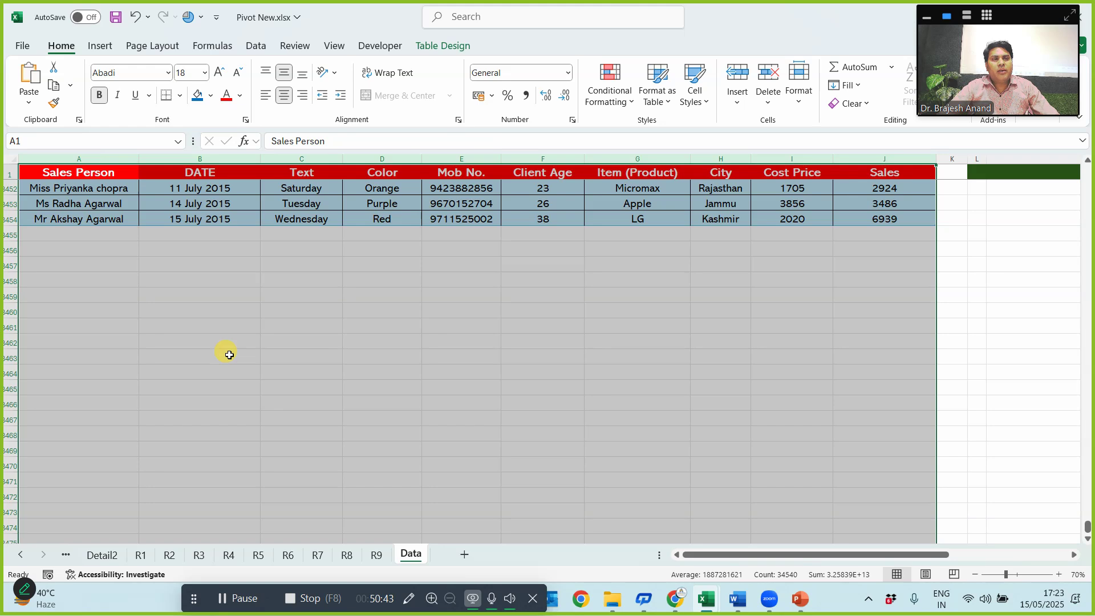
scroll(229, 354, "up", 14)
scroll(214, 319, "up", 5)
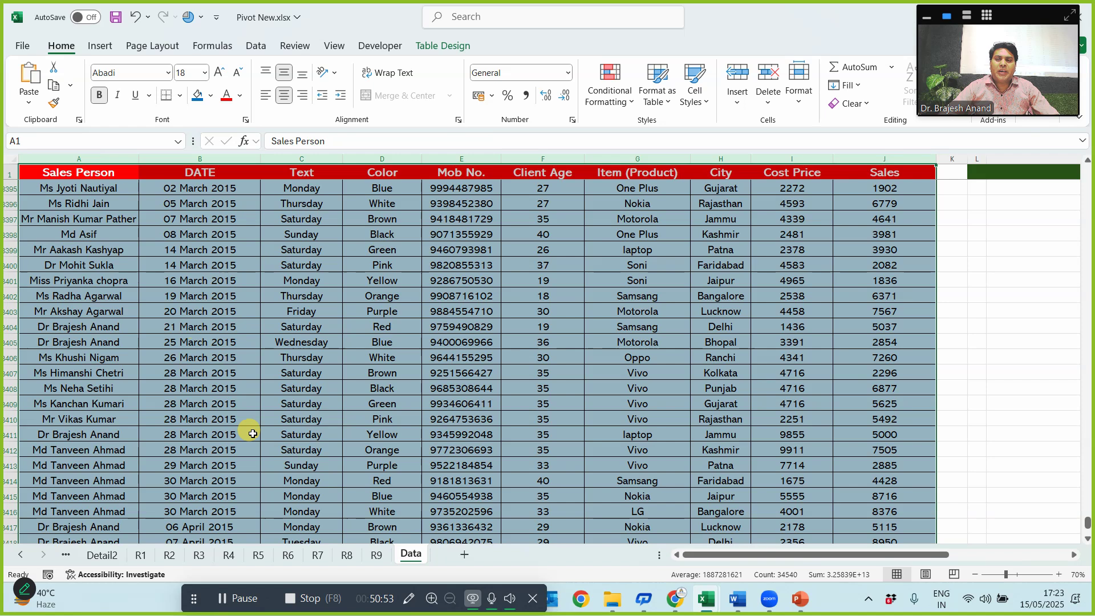
left_click(381, 463)
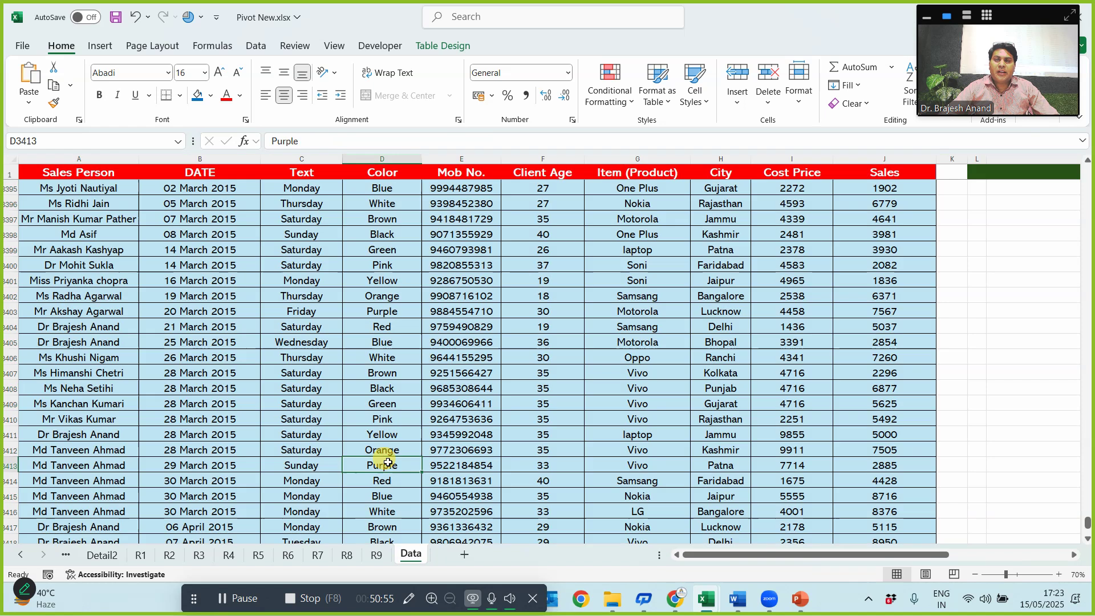
- Check the R9 pivot table, and return to the topic list at the start of the Data sheet
left_click(383, 558)
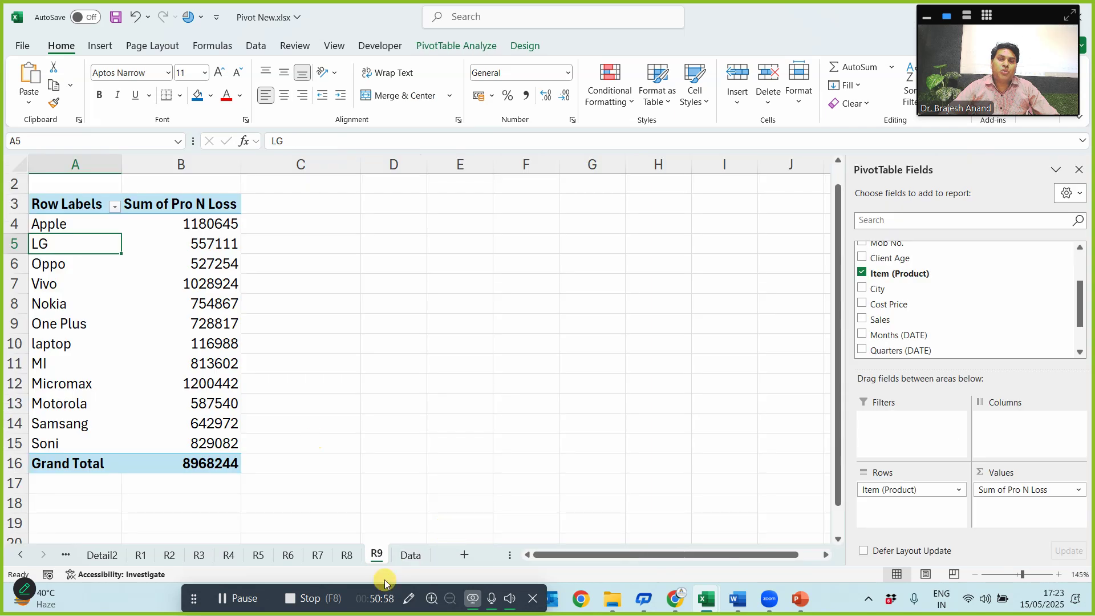
left_click(411, 555)
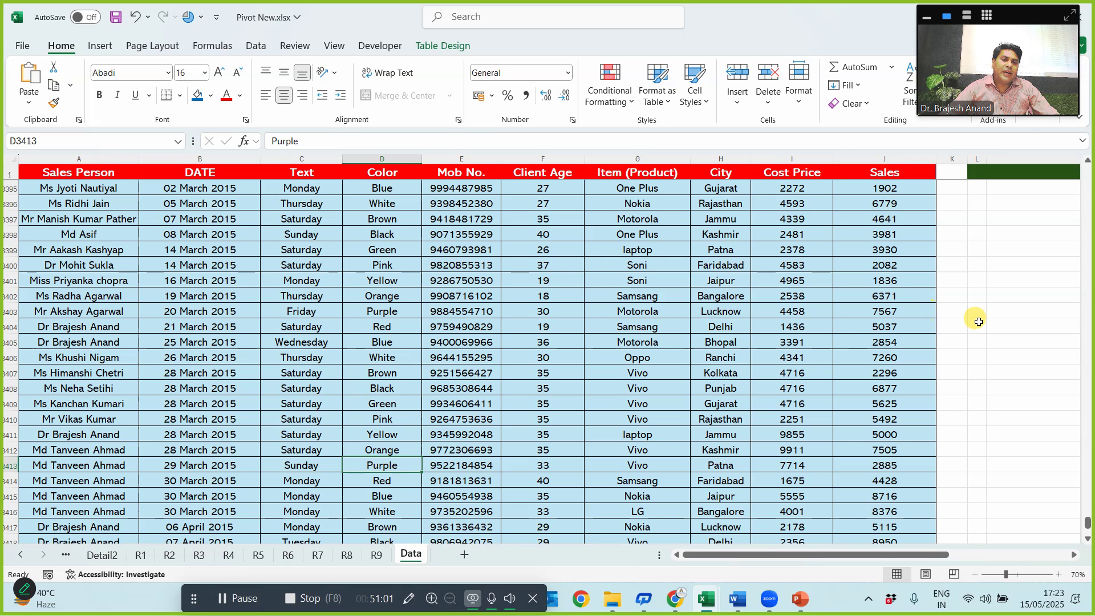
scroll(1015, 274, "up", 9)
left_click_drag(1087, 519, 1089, 164)
left_click_drag(937, 556, 963, 550)
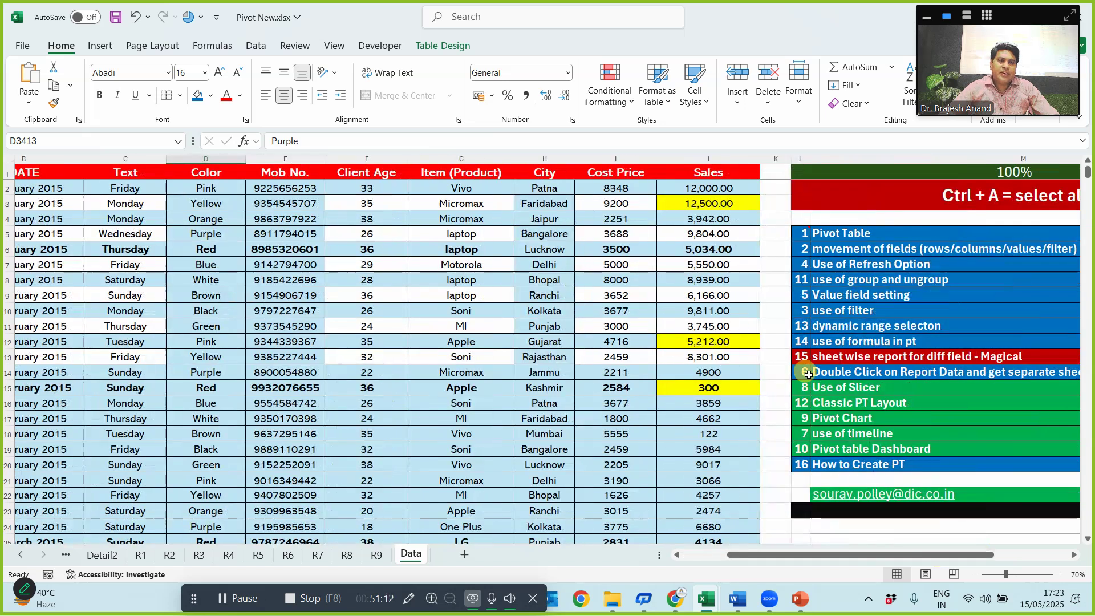
- Mark topic 15, "sheet wise report for diff field - Magical", as covered by filling its two cells with blue
left_click(812, 356)
left_click_drag(812, 356, 915, 356)
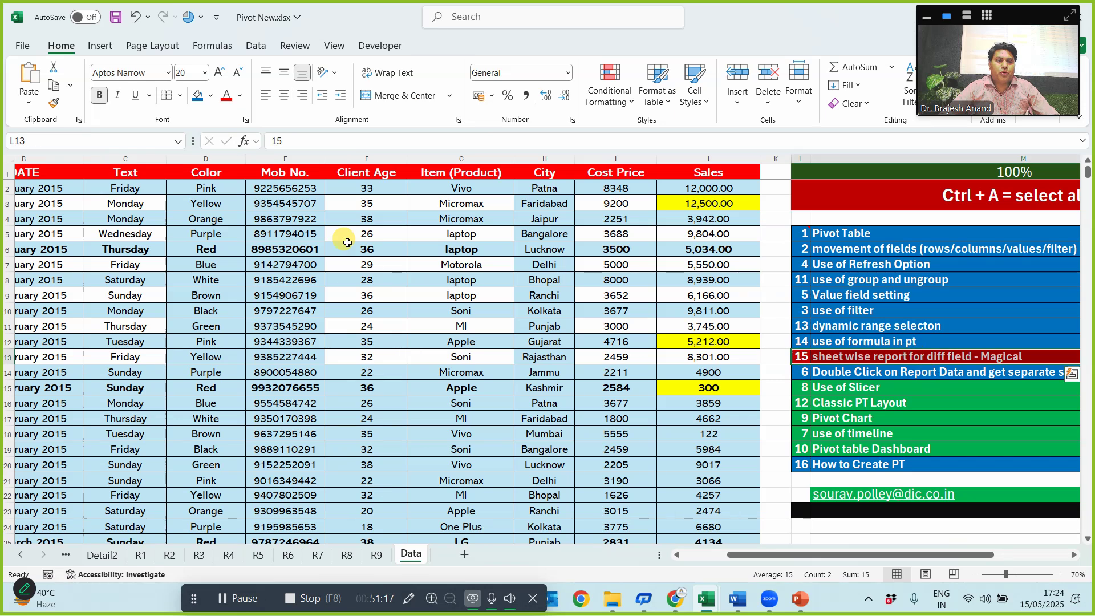
left_click(195, 97)
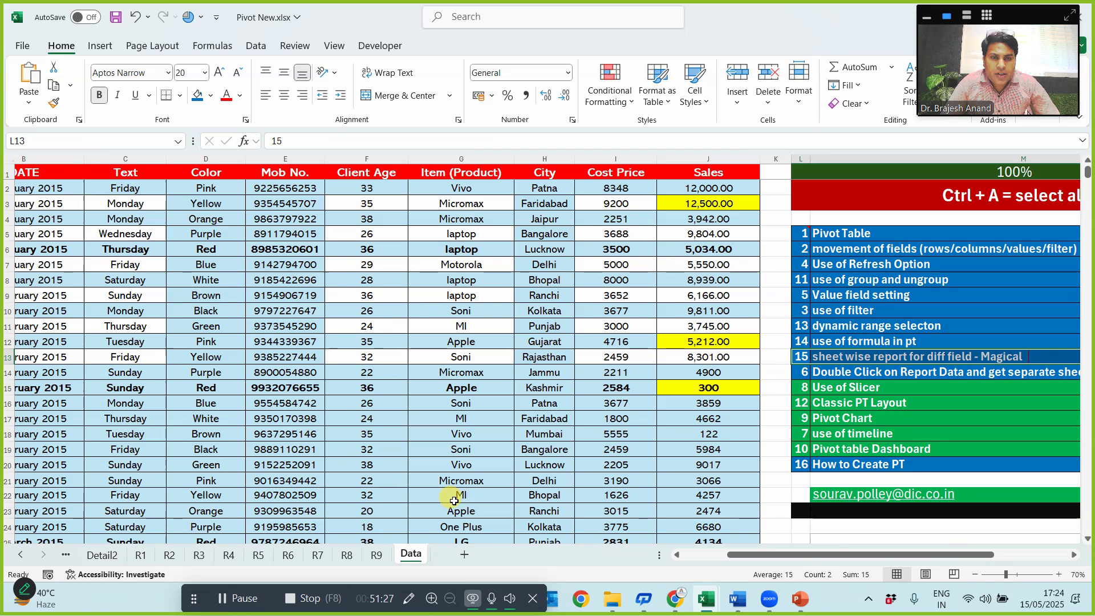
- Select the whole sales data table including its header row
left_click(367, 341)
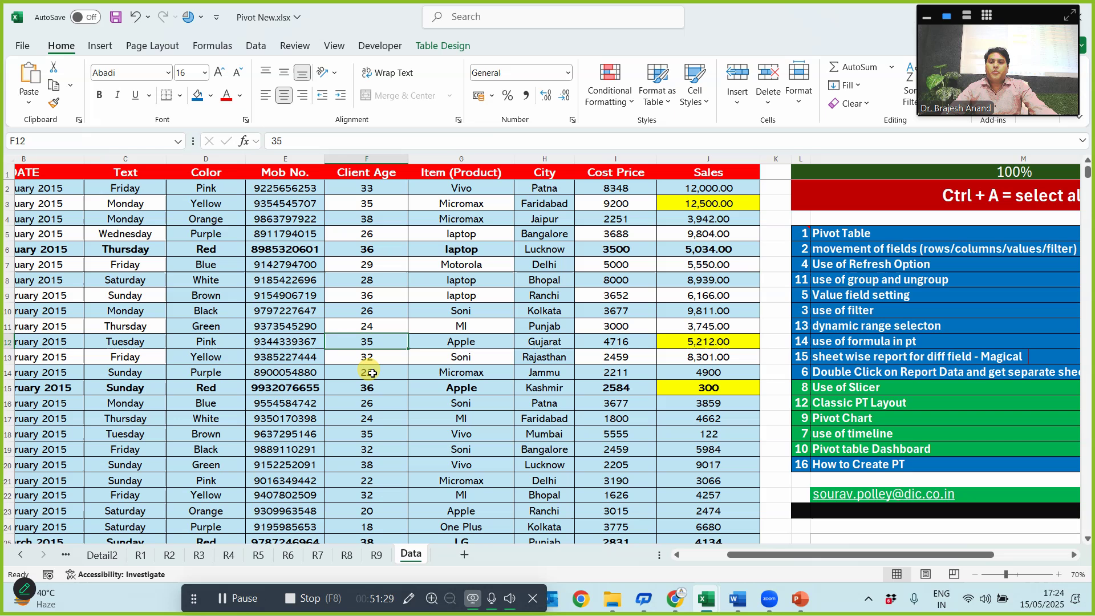
key("ctrl+a")
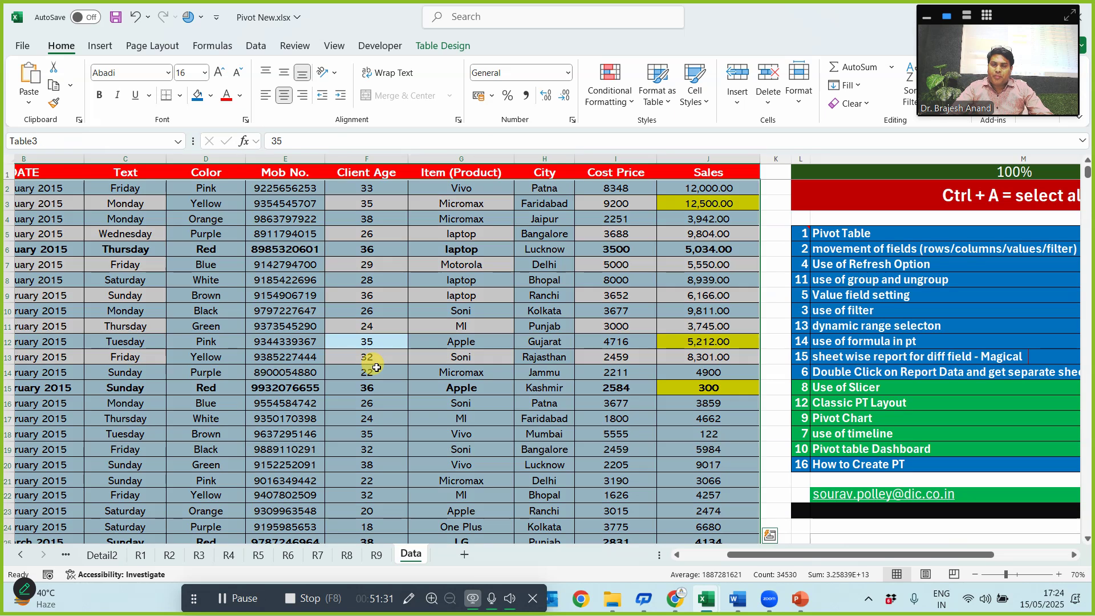
key("ctrl+a")
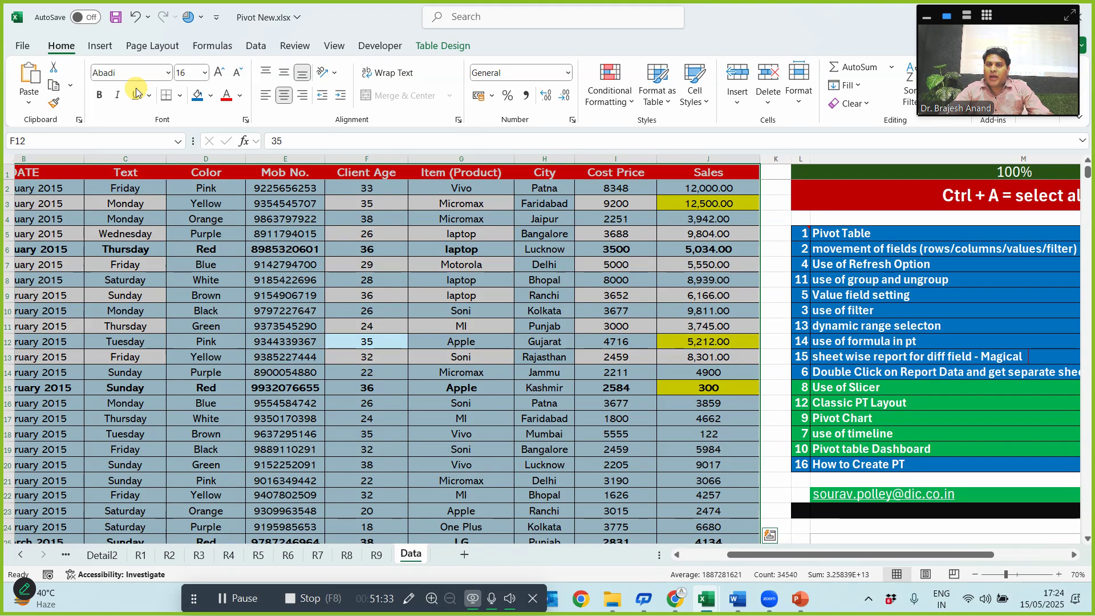
- Create a pivot table on a new worksheet with Sales Person as rows, Sales as values and Item (Product) as report filter
left_click(100, 46)
left_click(35, 77)
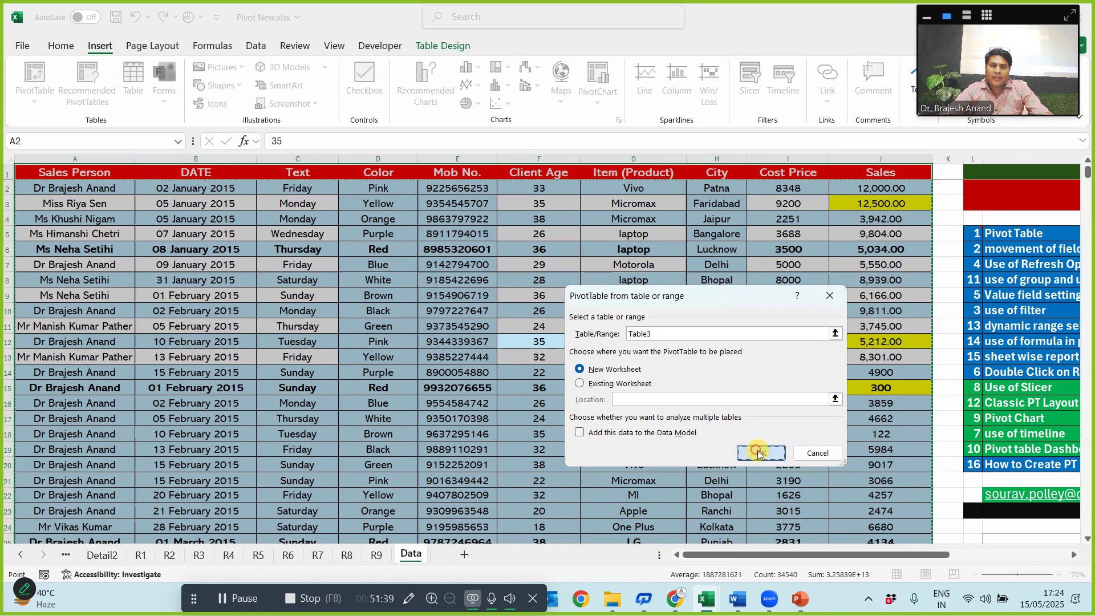
left_click(758, 451)
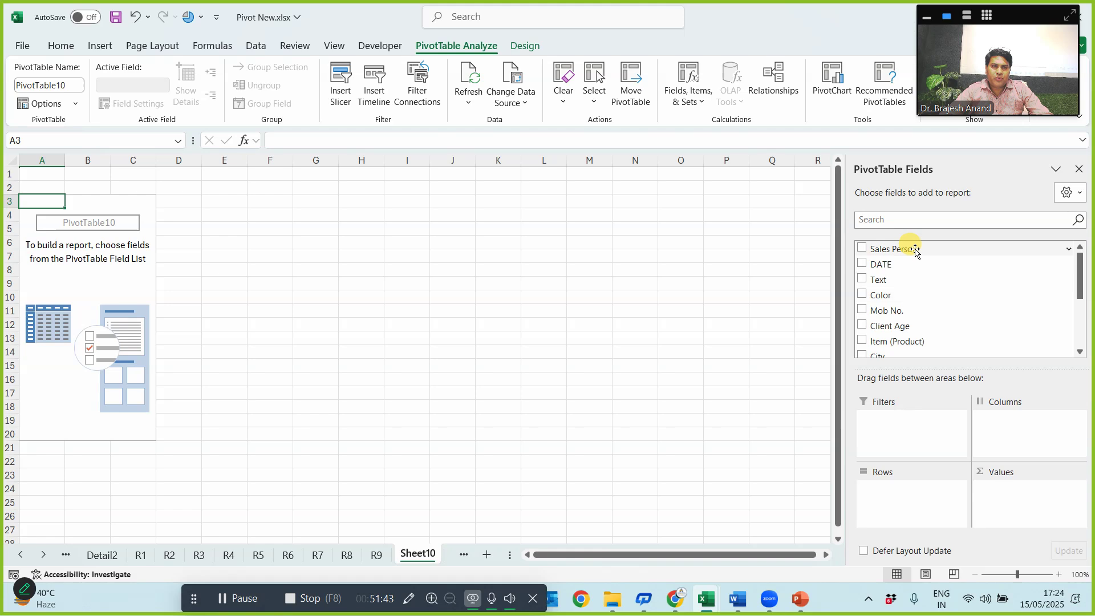
left_click_drag(915, 249, 892, 494)
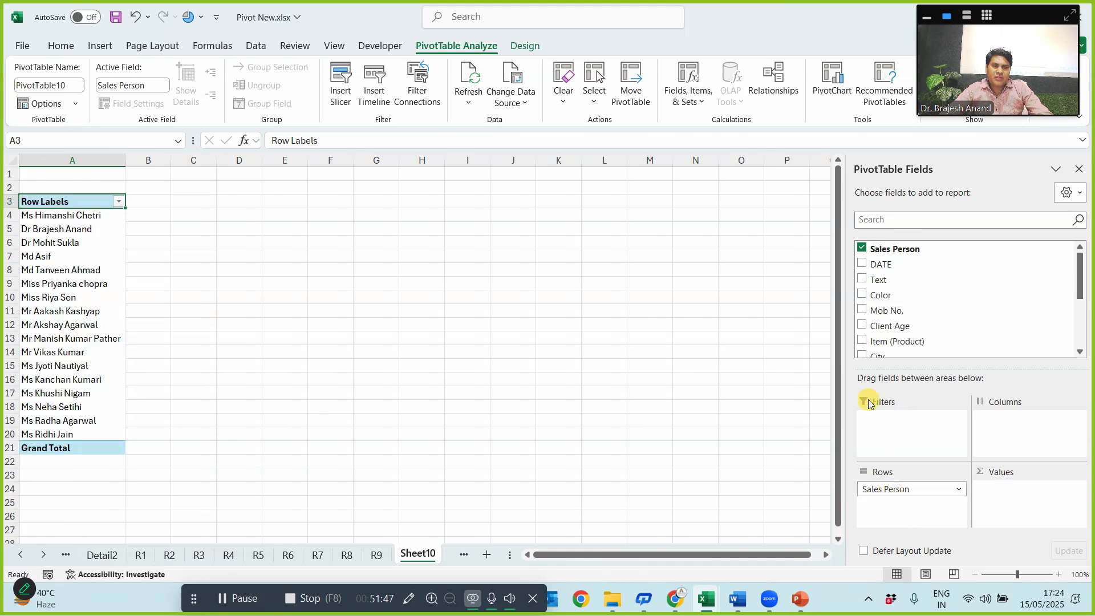
scroll(896, 325, "down", 2)
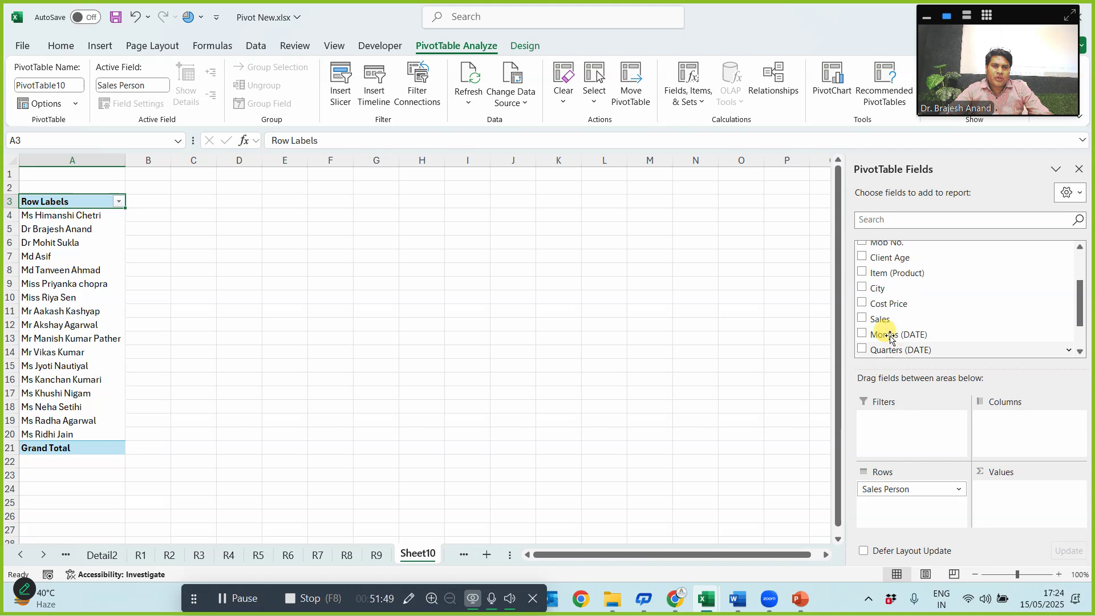
left_click_drag(891, 321, 995, 495)
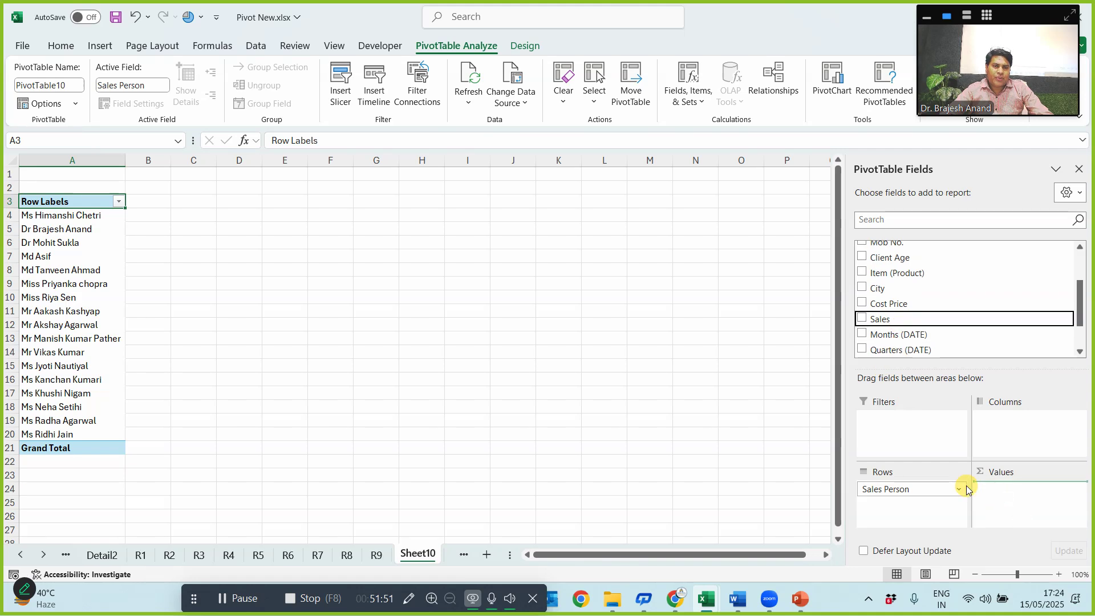
scroll(904, 334, "up", 2)
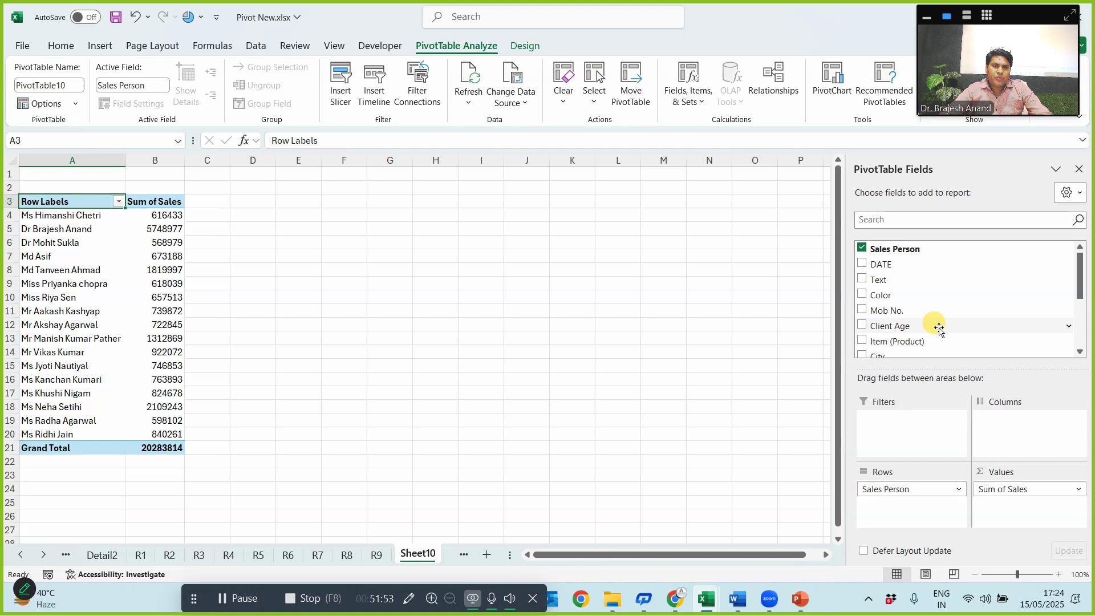
scroll(918, 334, "down", 1)
left_click_drag(909, 307, 883, 428)
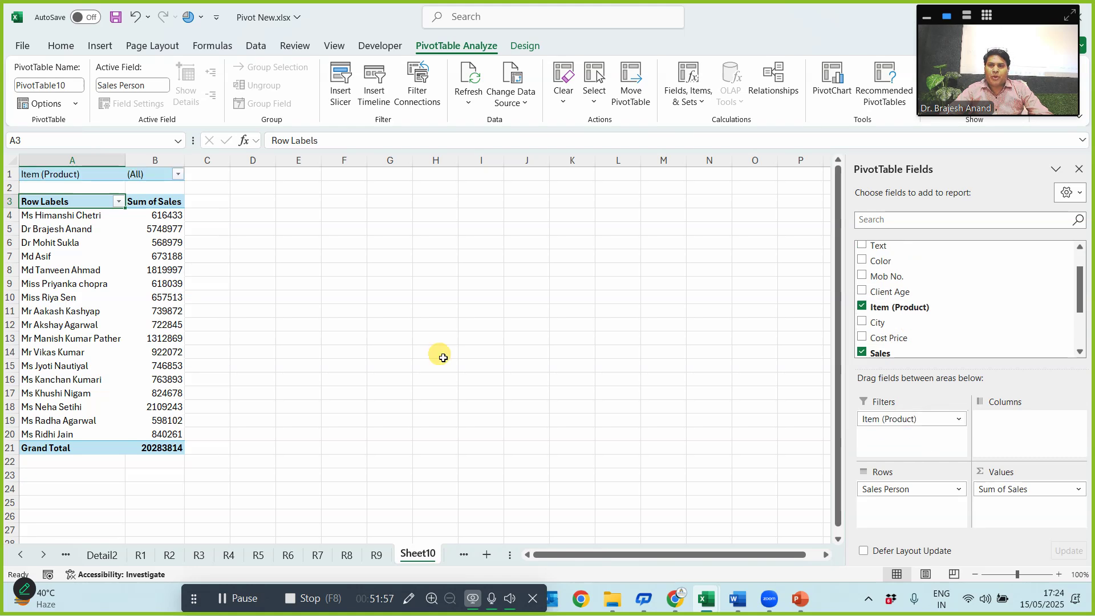
- Filter the pivot report by Item (Product) to show only Apple
scroll(362, 359, "up", 2)
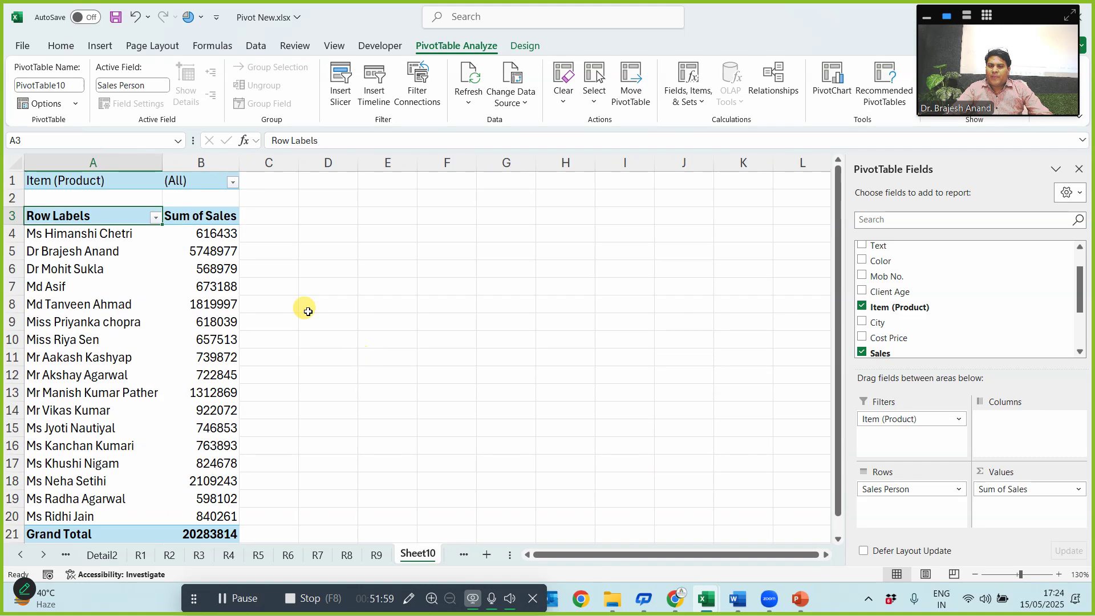
left_click(232, 182)
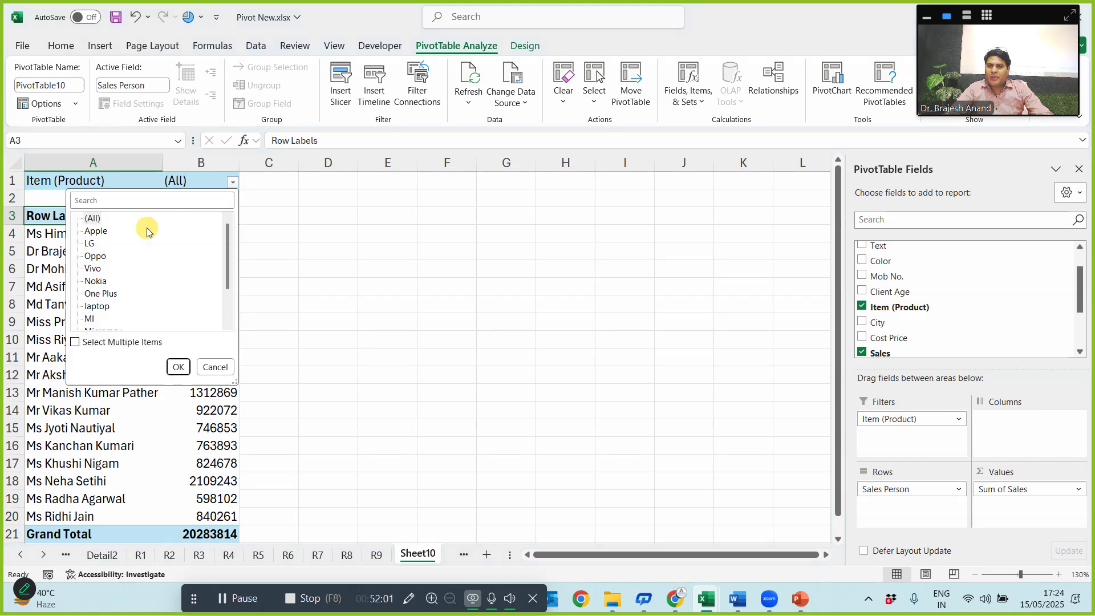
left_click(95, 231)
left_click(178, 367)
scroll(296, 328, "down", 1)
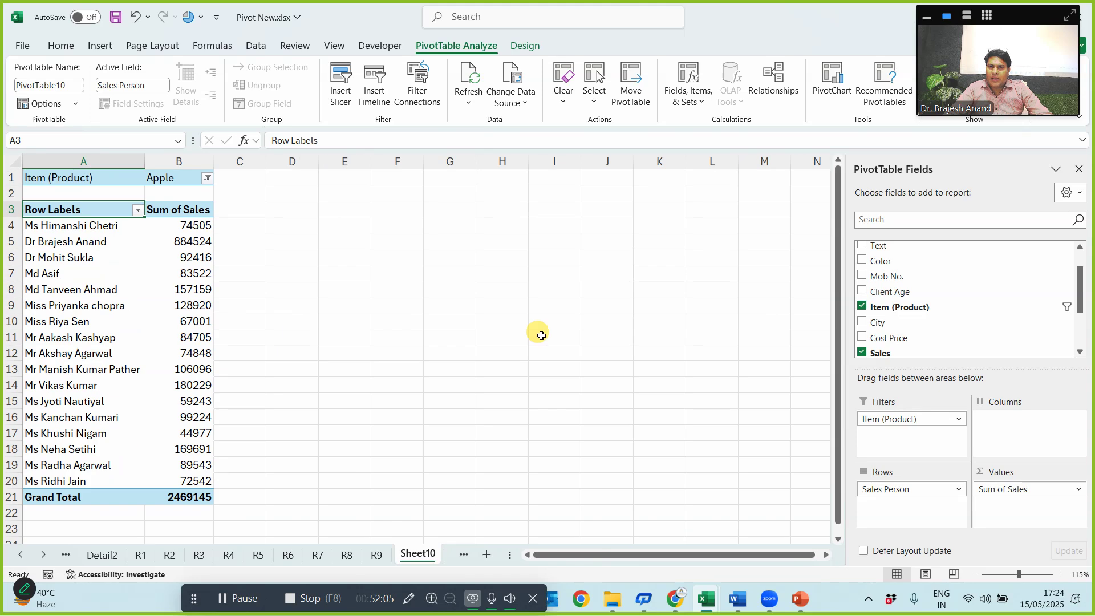
left_click(969, 16)
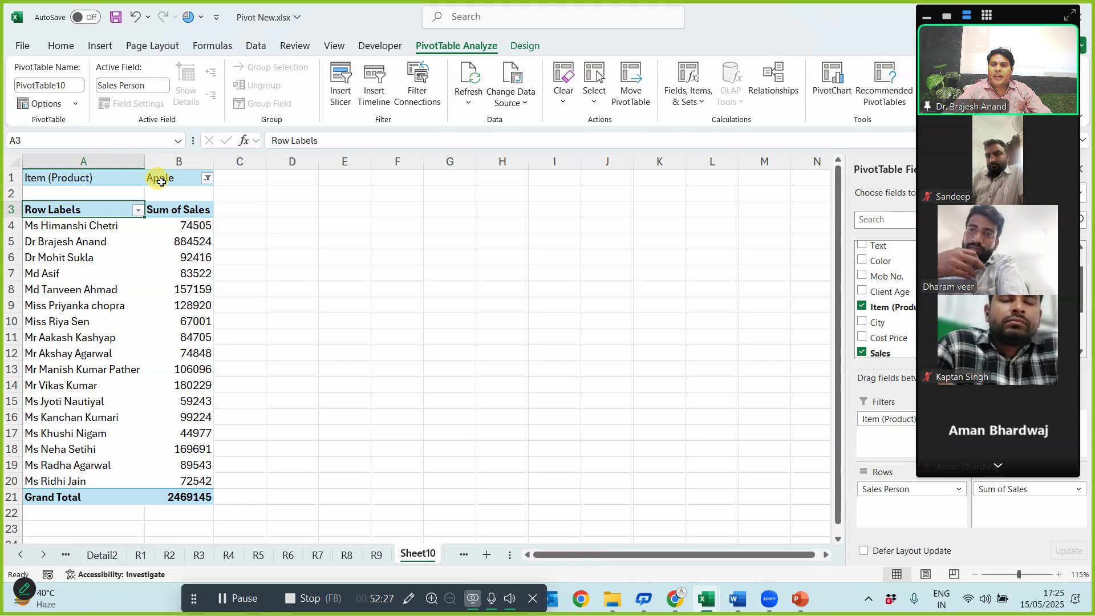
- Change the Item (Product) report filter to One Plus
left_click(206, 178)
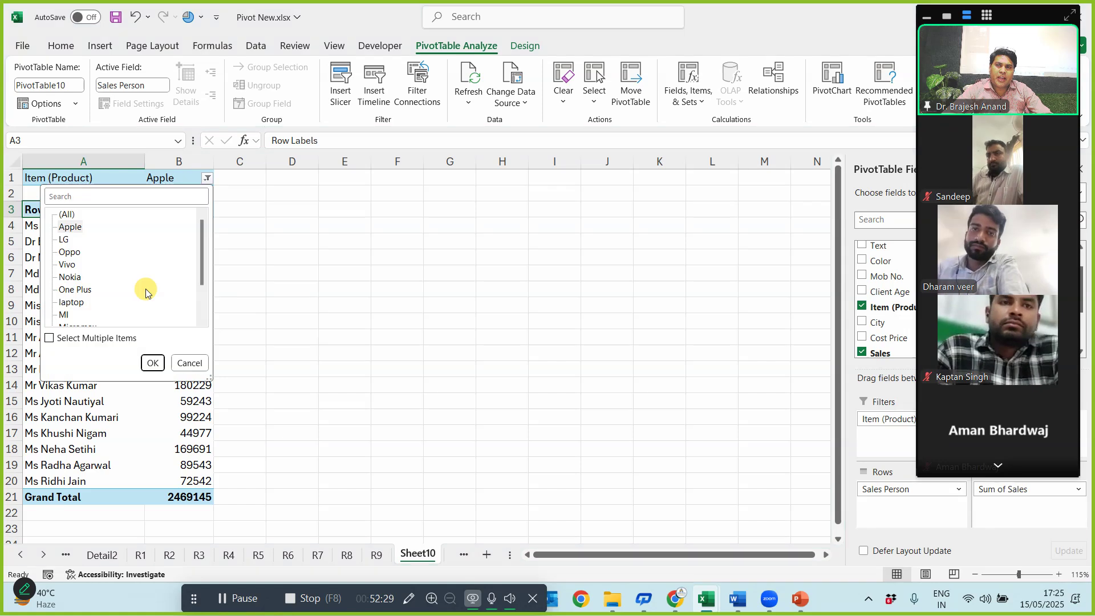
left_click(75, 289)
left_click(153, 363)
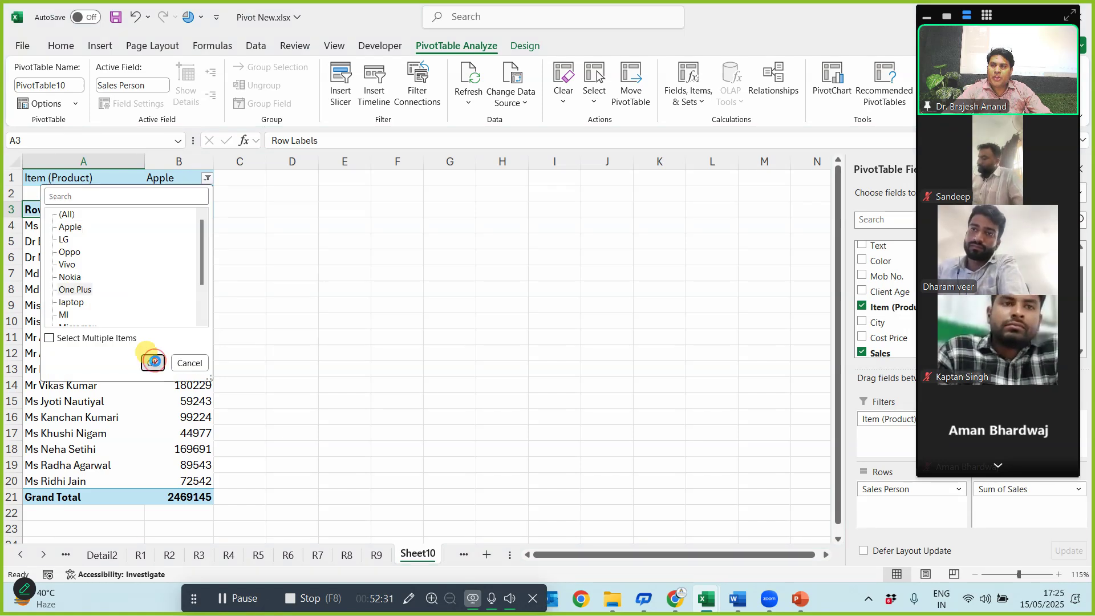
- Change the Item (Product) report filter to Vivo
left_click(206, 178)
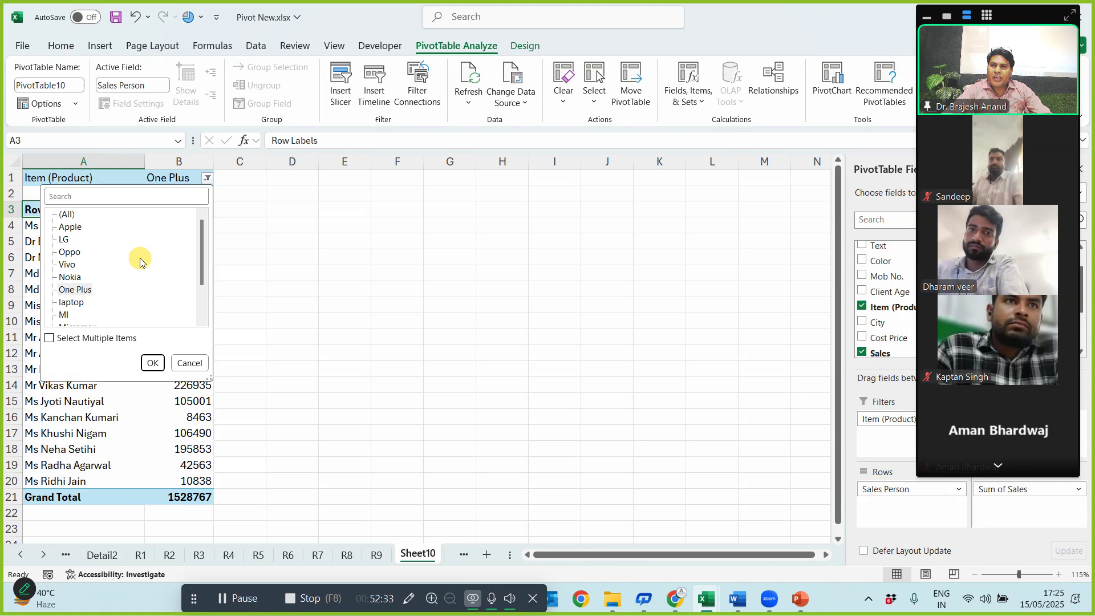
left_click(67, 264)
left_click(153, 363)
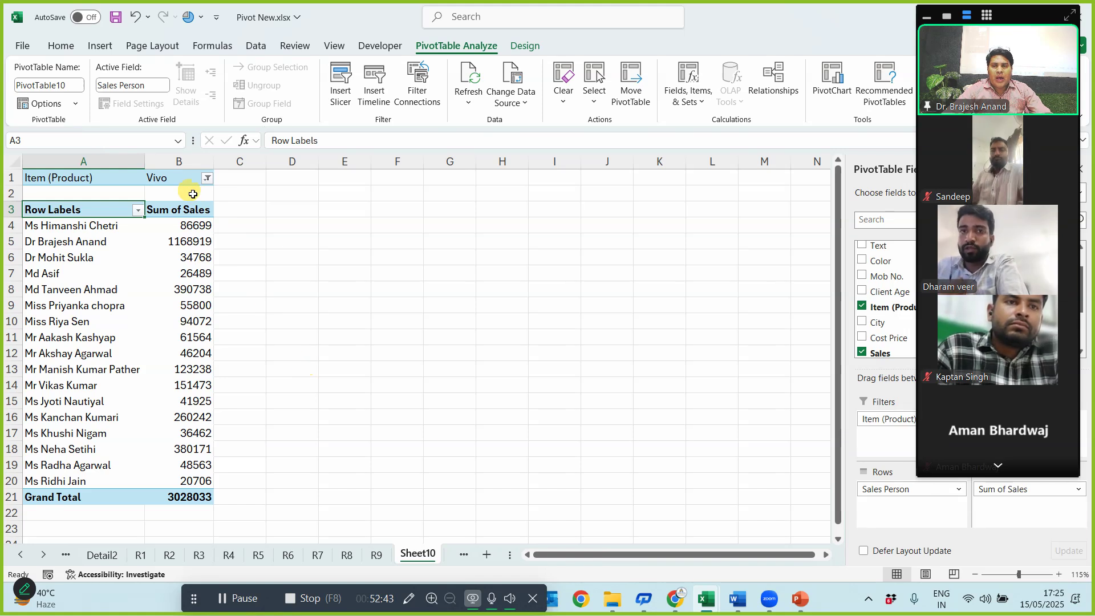
left_click(206, 178)
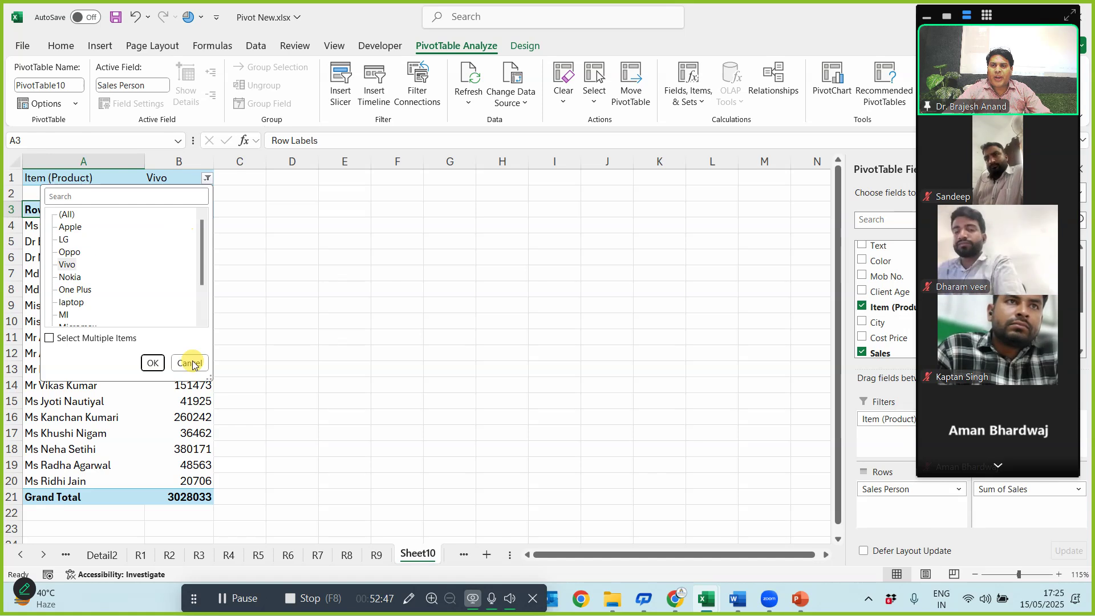
- Rename the filtered pivot report's worksheet as Vivo
left_click(356, 350)
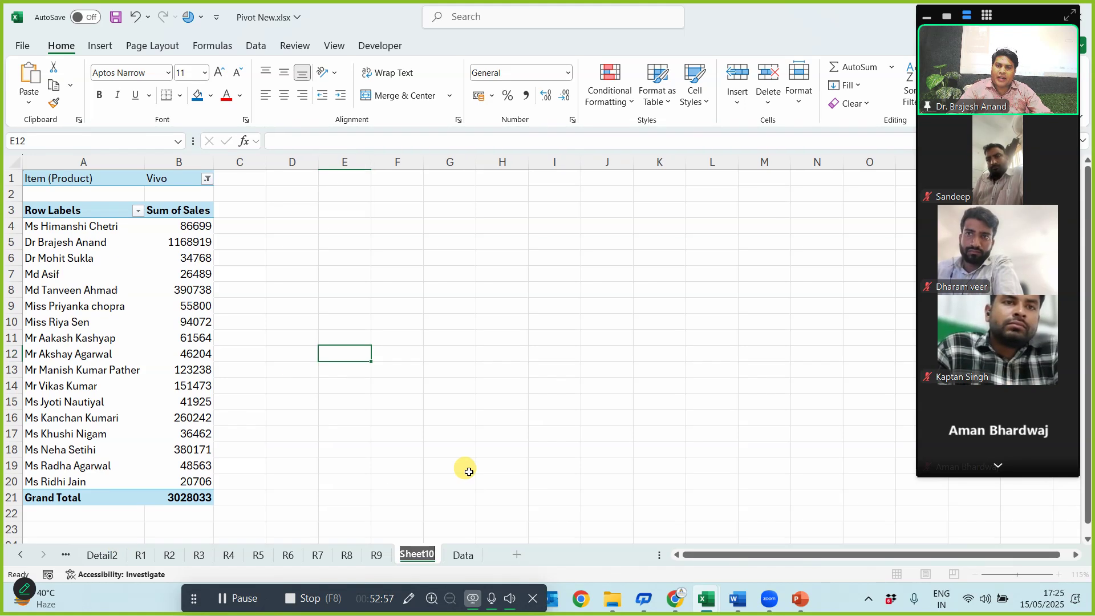
type("Vivo")
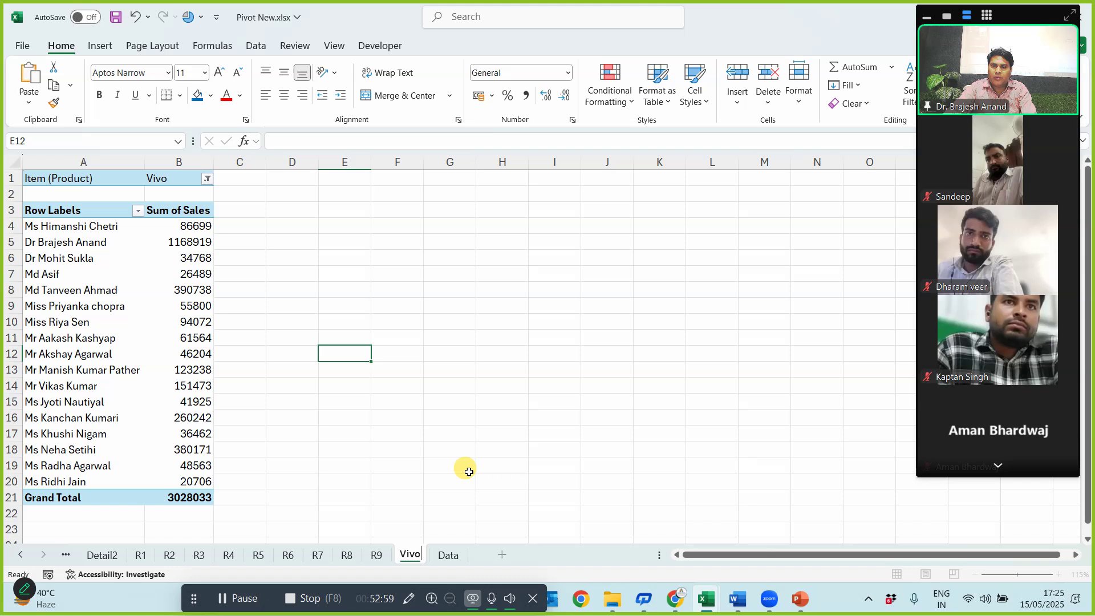
key("Return")
left_click(457, 435)
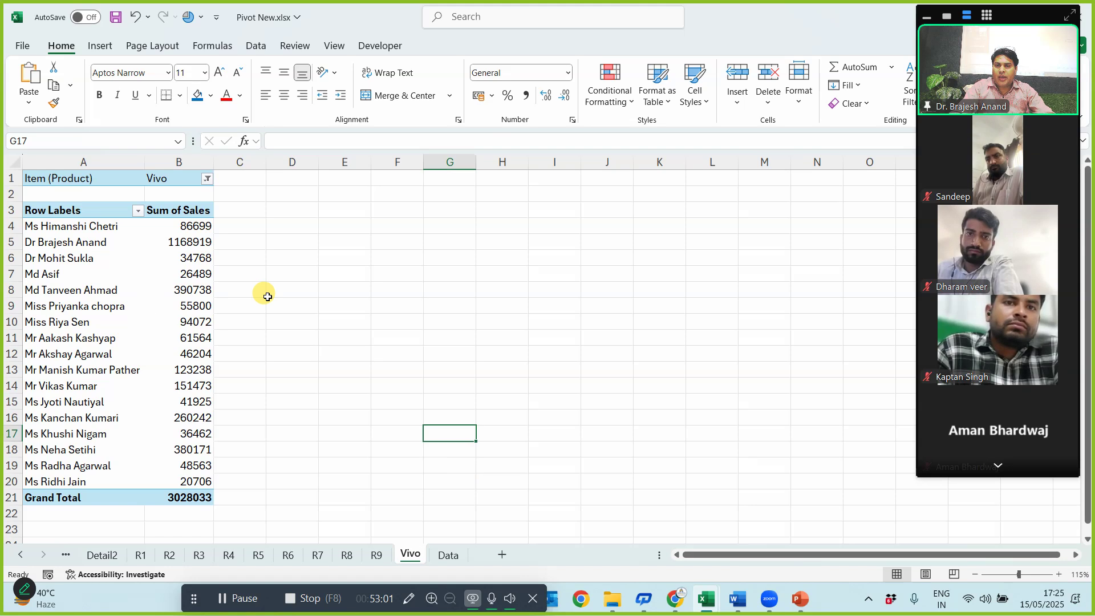
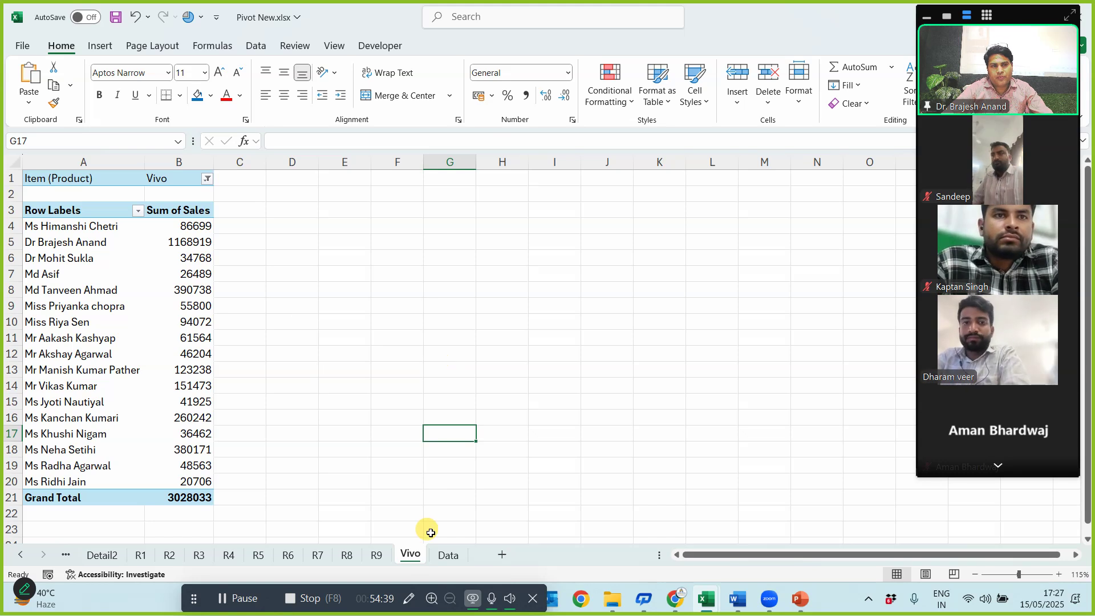
- Delete the Vivo worksheet permanently
right_click(411, 553)
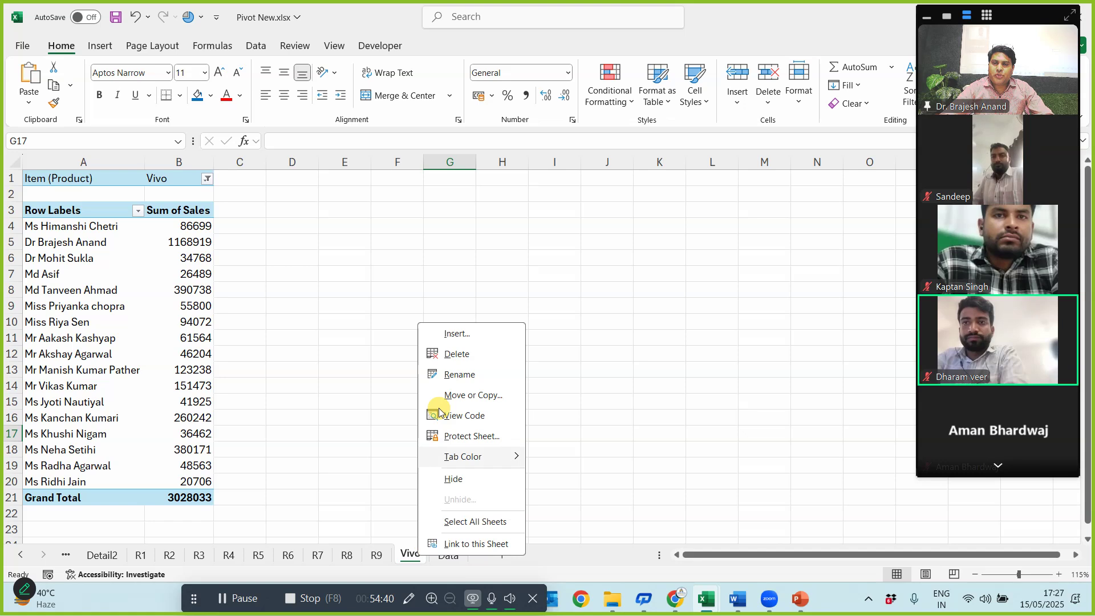
left_click(450, 354)
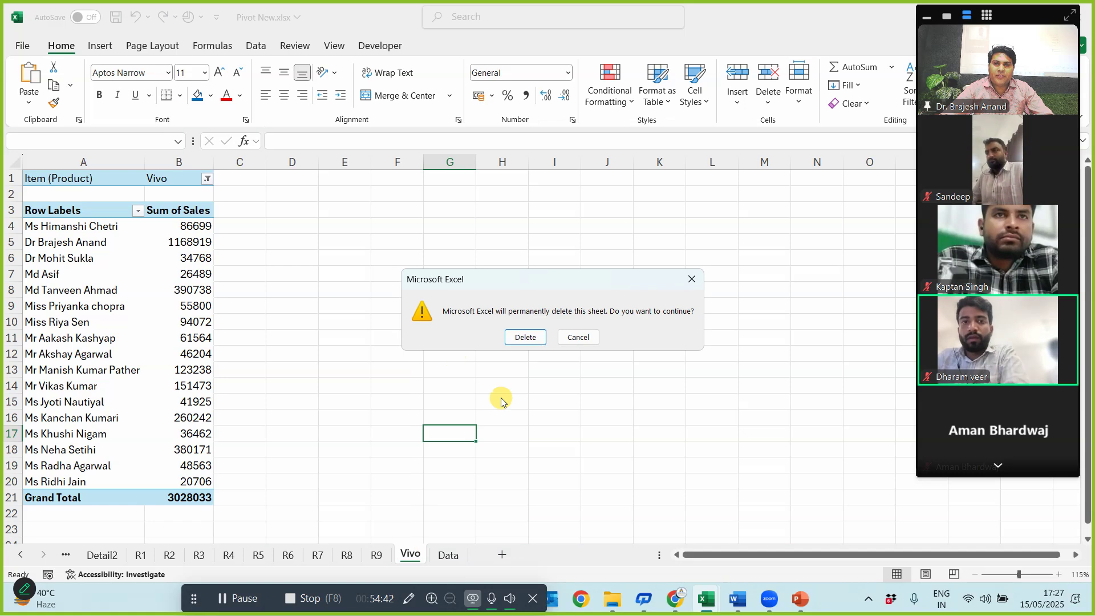
left_click(526, 337)
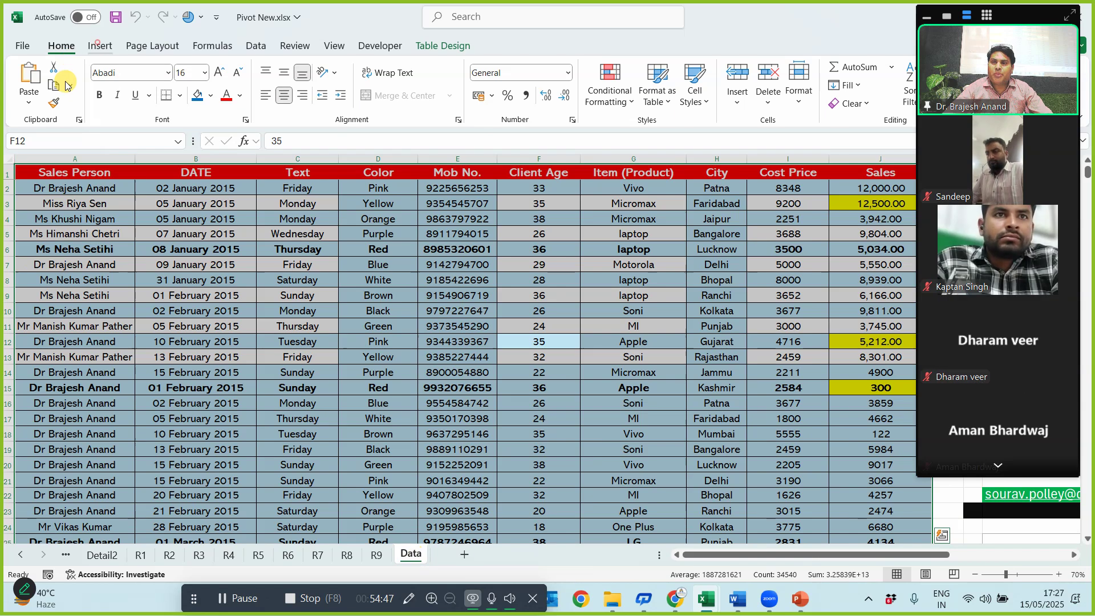
- Create a pivot table from the sales data on a new worksheet, with Sales Person as rows and Item (Product) as report filter
left_click(100, 46)
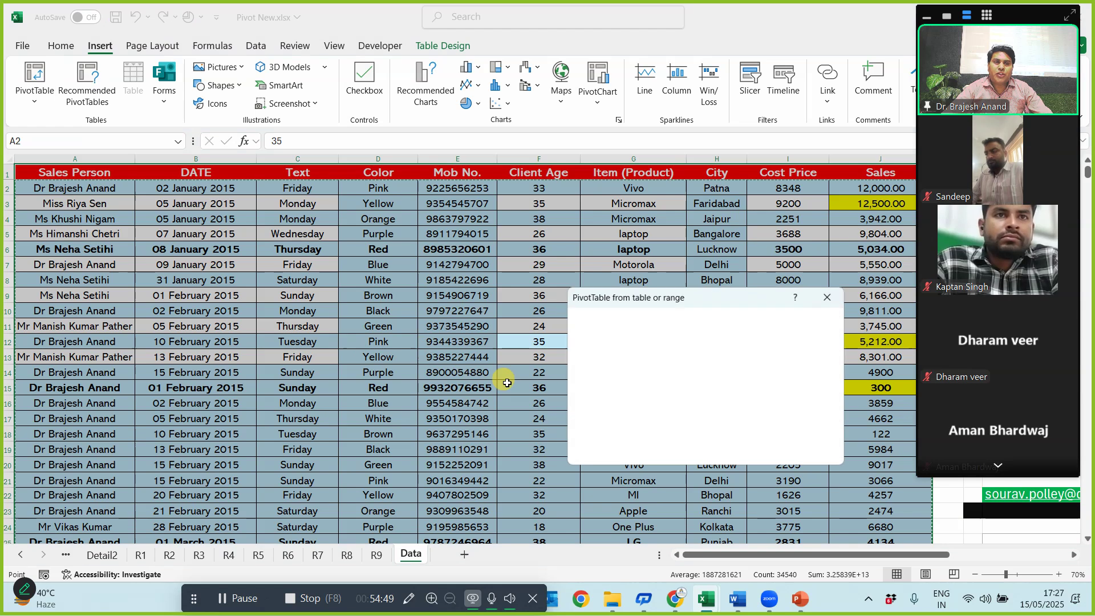
left_click(759, 457)
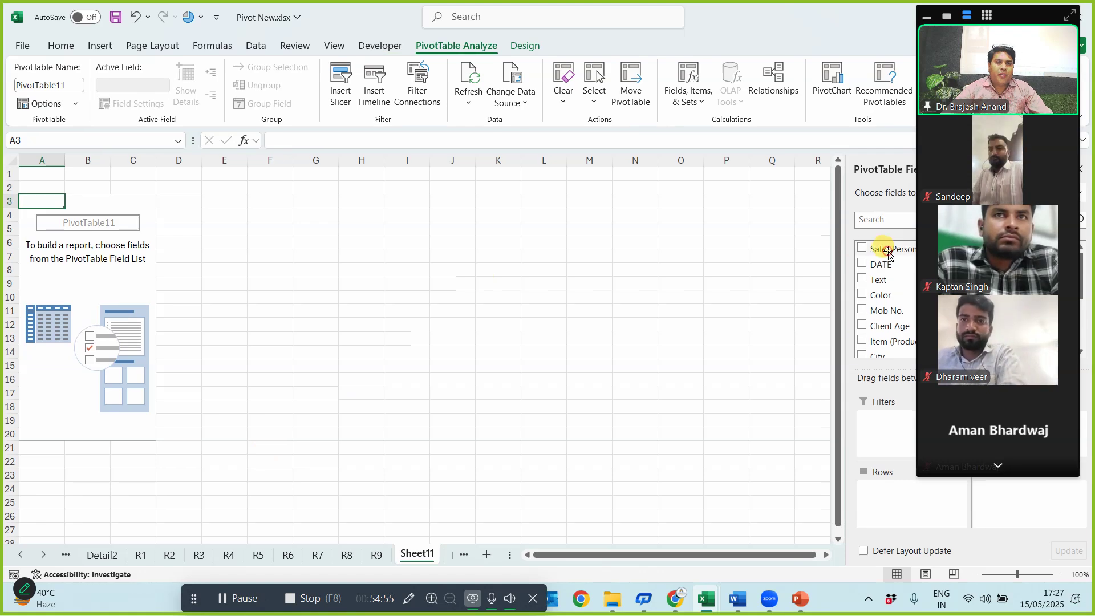
left_click_drag(878, 248, 884, 499)
left_click_drag(885, 340, 884, 437)
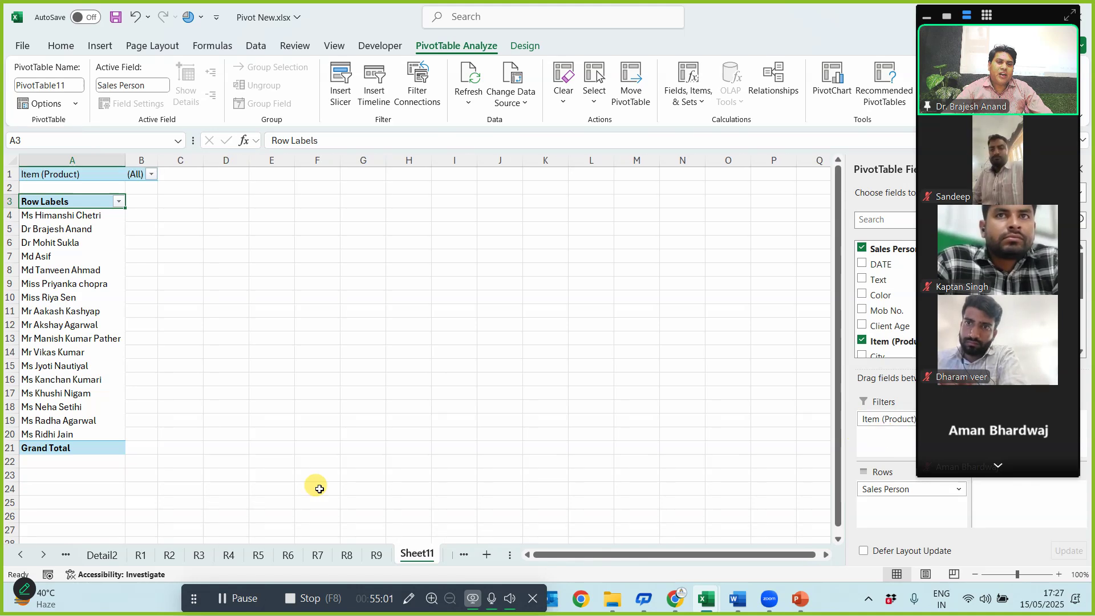
- Reduce the meeting's video panel to the single speaker thumbnail and move it clear of the pivot field areas
left_click_drag(1023, 16, 662, 79)
left_click_drag(914, 466, 922, 396)
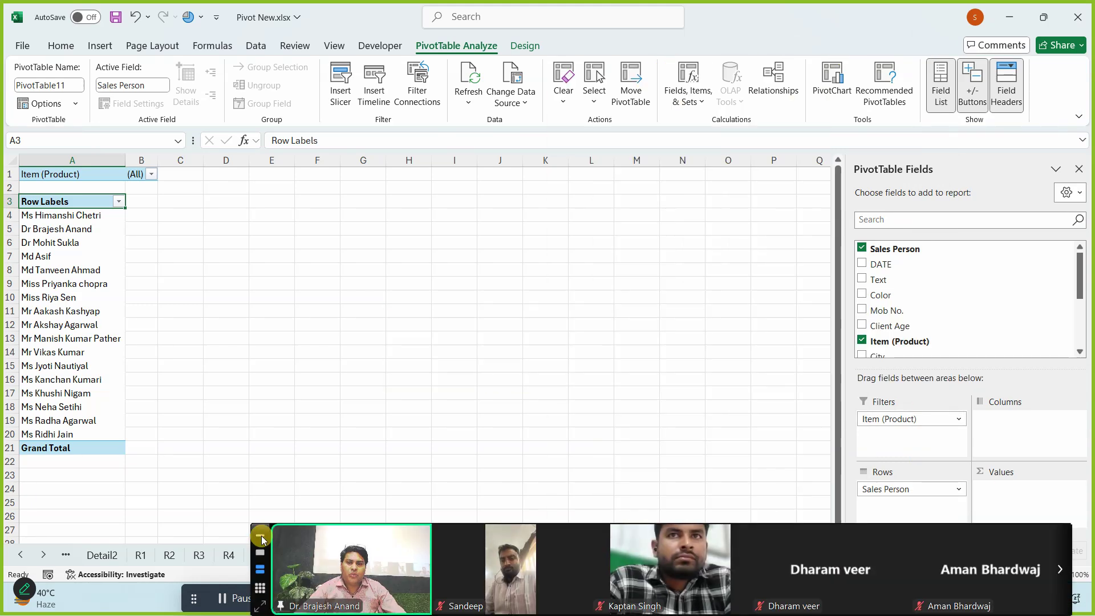
left_click(260, 556)
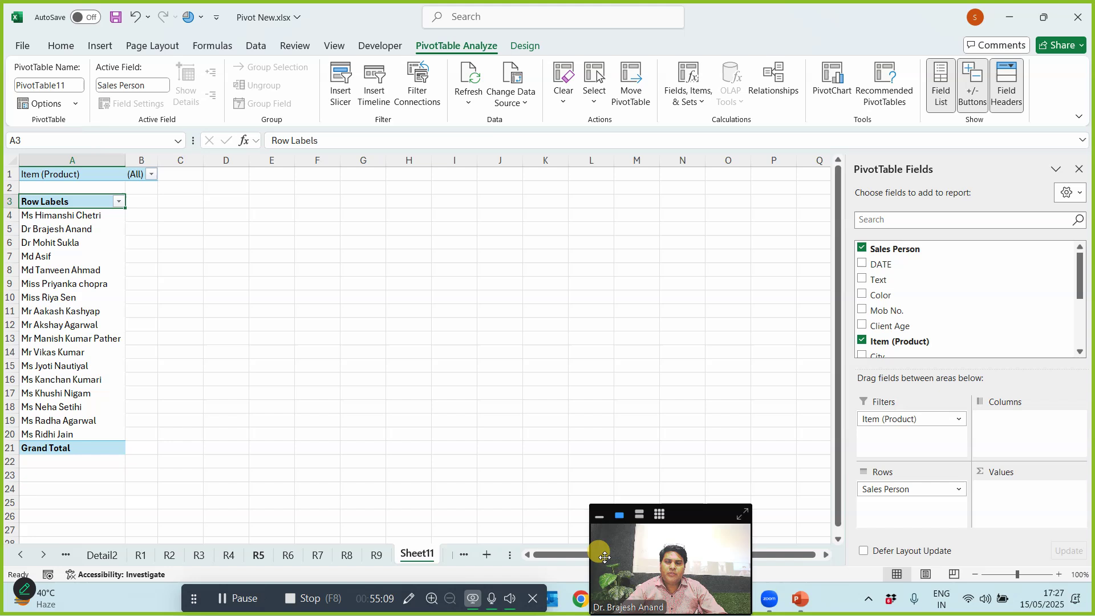
left_click_drag(701, 501, 899, 32)
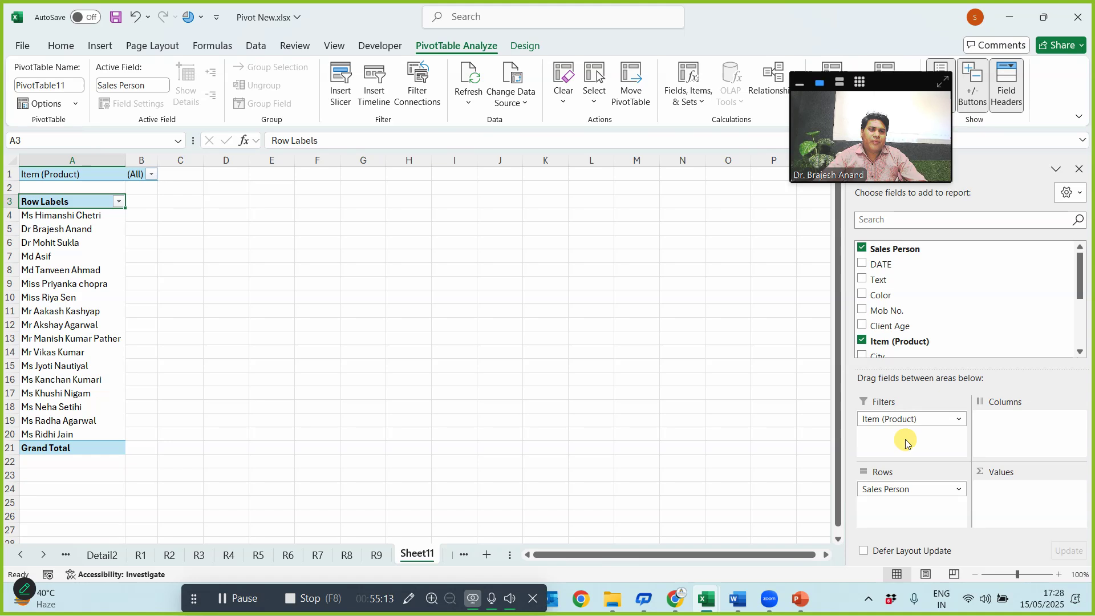
scroll(902, 341, "down", 3)
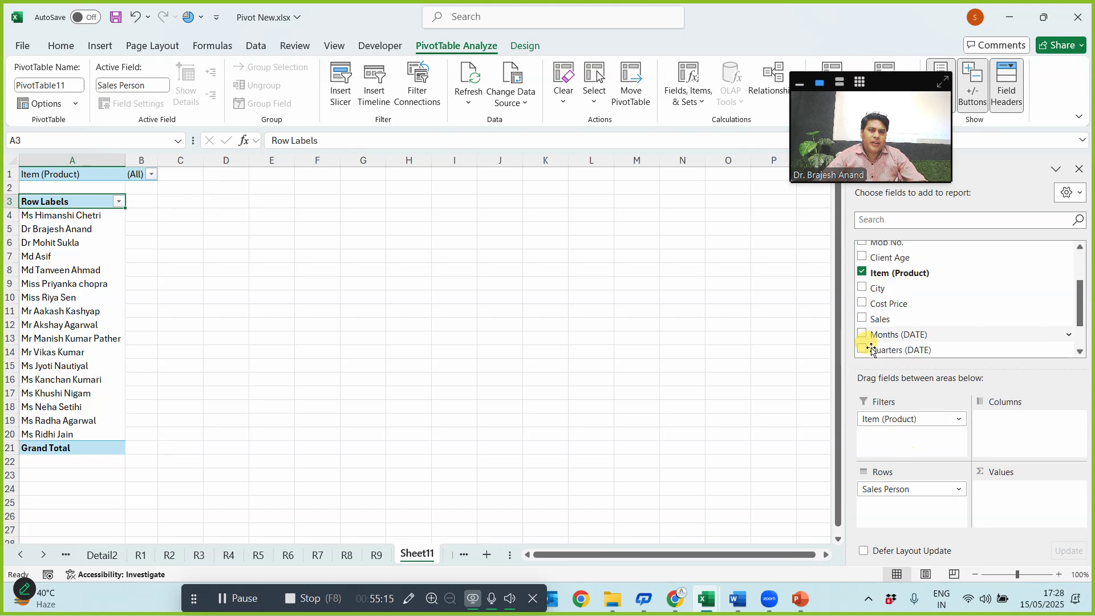
- Add Sales to the pivot table's values and check the items in the Item (Product) report filter
left_click_drag(880, 318, 1009, 516)
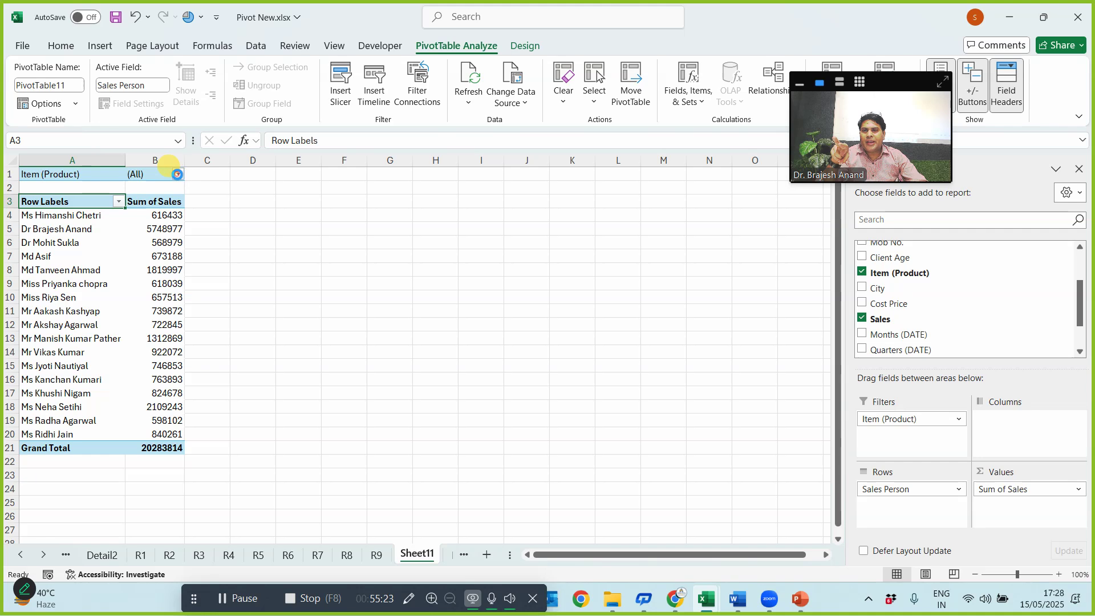
left_click(178, 175)
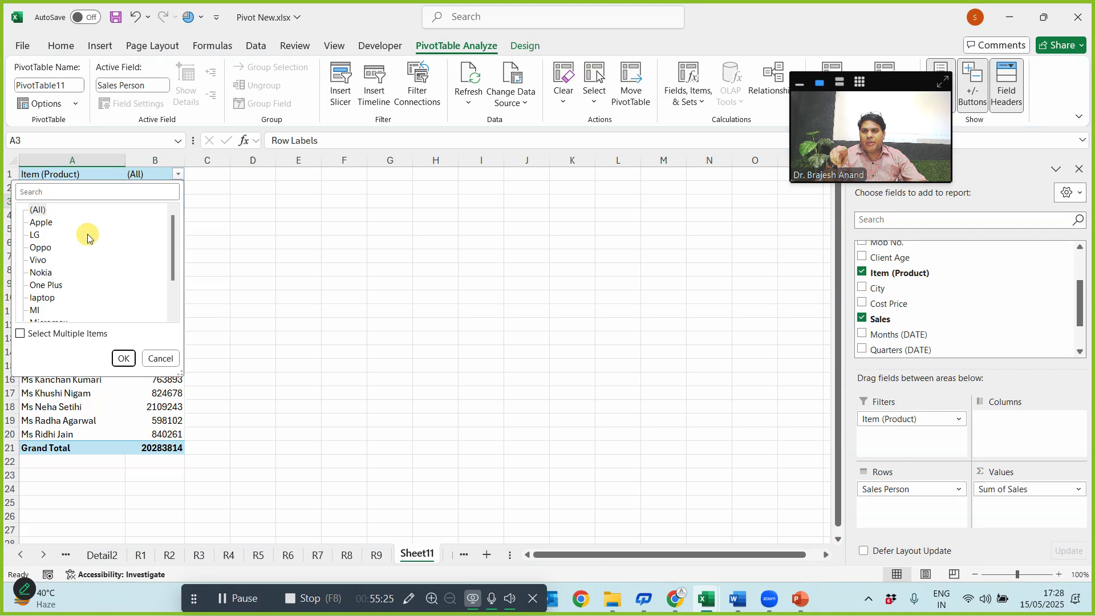
left_click(248, 305)
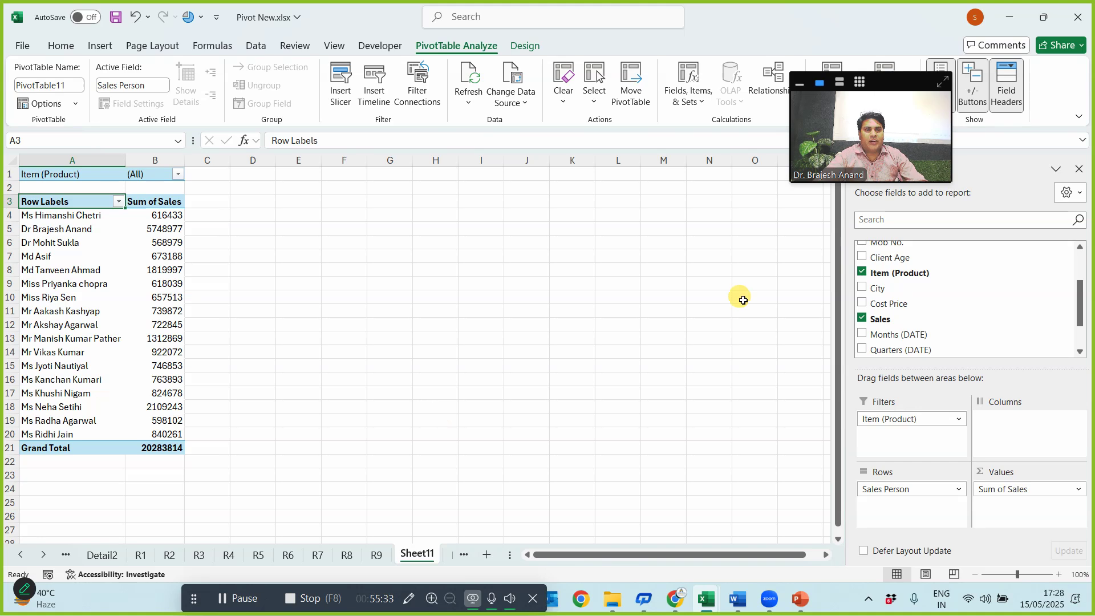
- Switch the meeting's video panel back to the multi-participant view as a vertical strip beside the worksheet
left_click_drag(919, 84, 1025, 23)
left_click(968, 24)
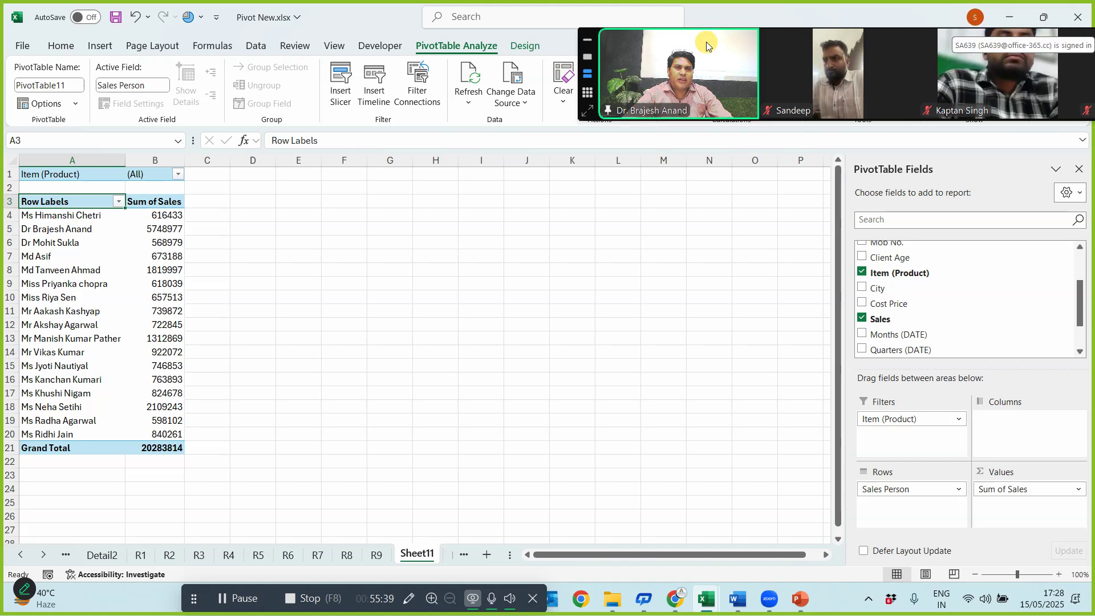
left_click(589, 36)
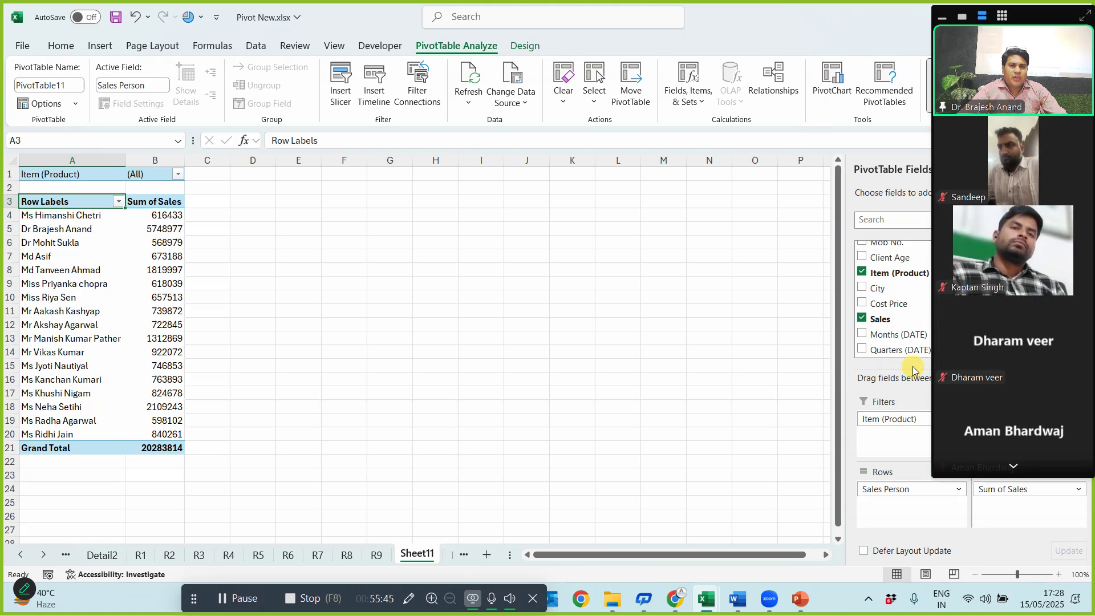
mouse_move(977, 258)
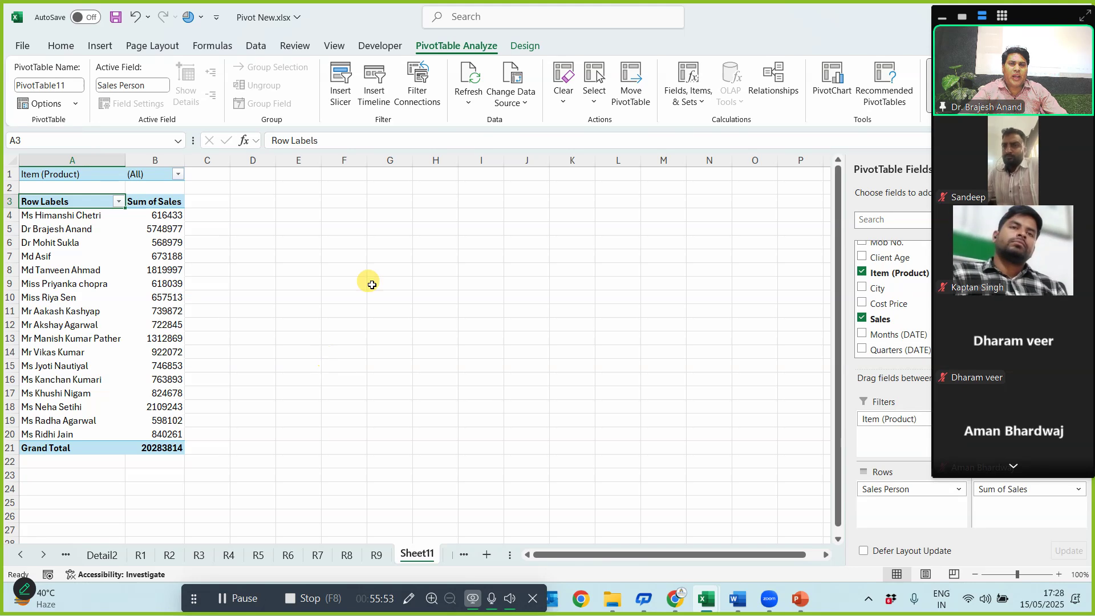
- Generate a separate pivot worksheet for every product by showing the report filter pages of Item (Product)
left_click(67, 242)
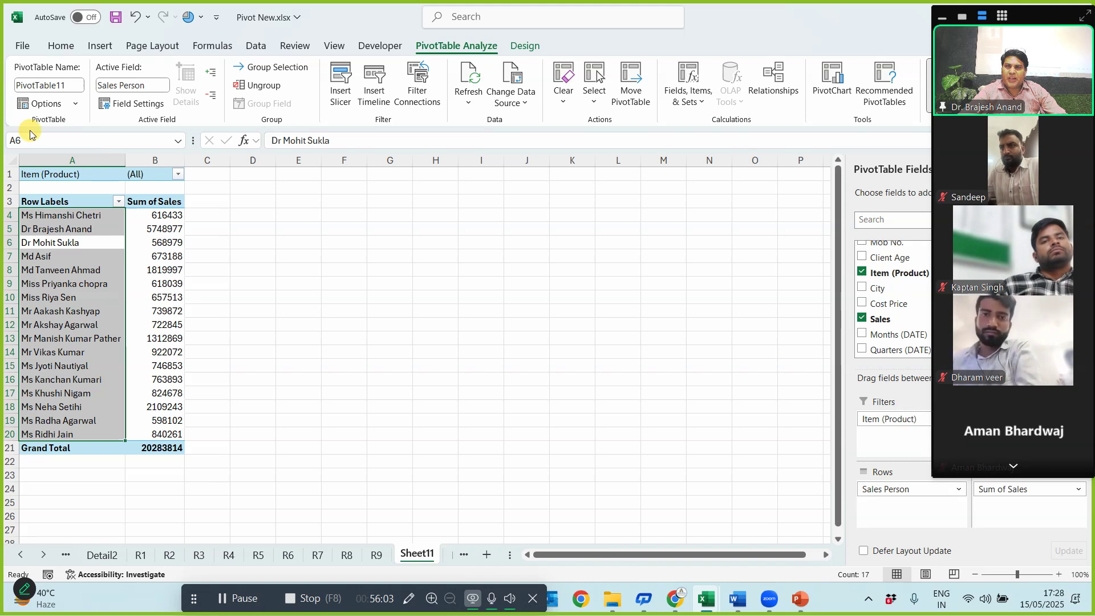
left_click(77, 103)
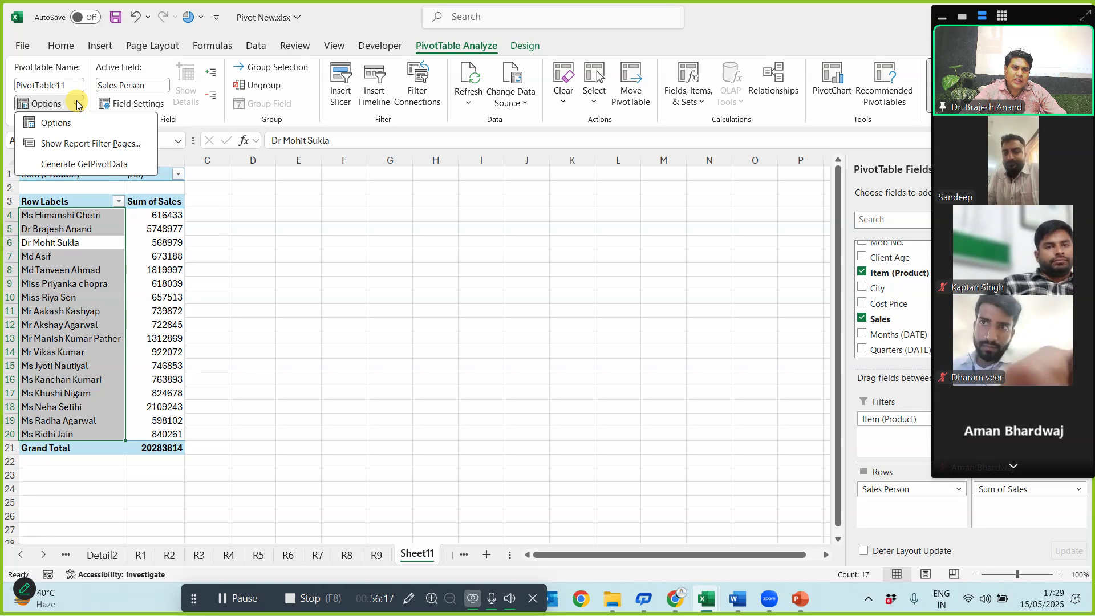
left_click(78, 146)
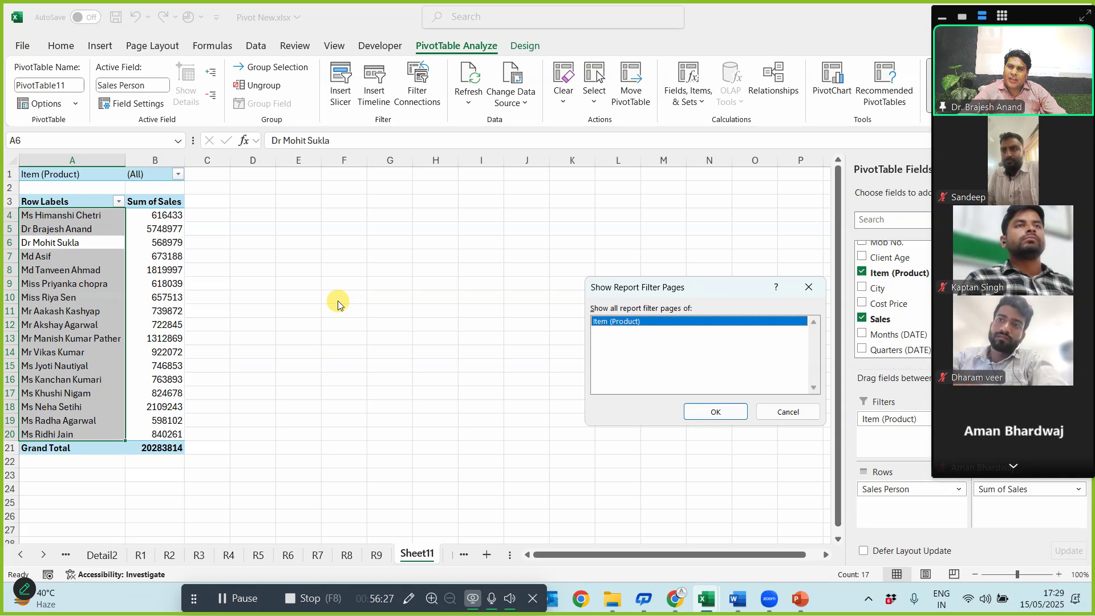
left_click_drag(709, 290, 589, 254)
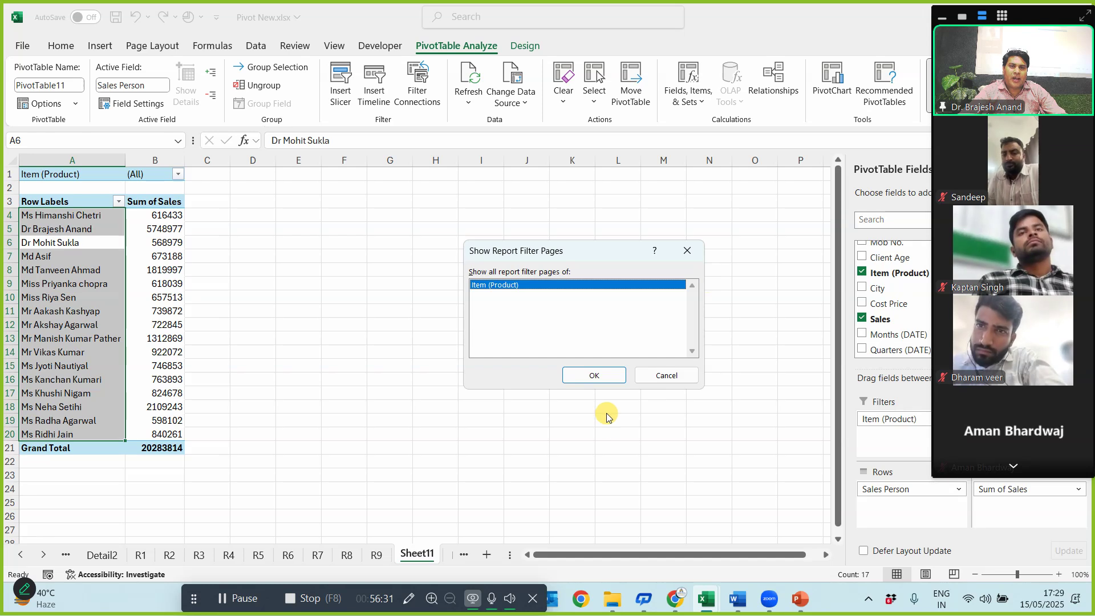
left_click(593, 374)
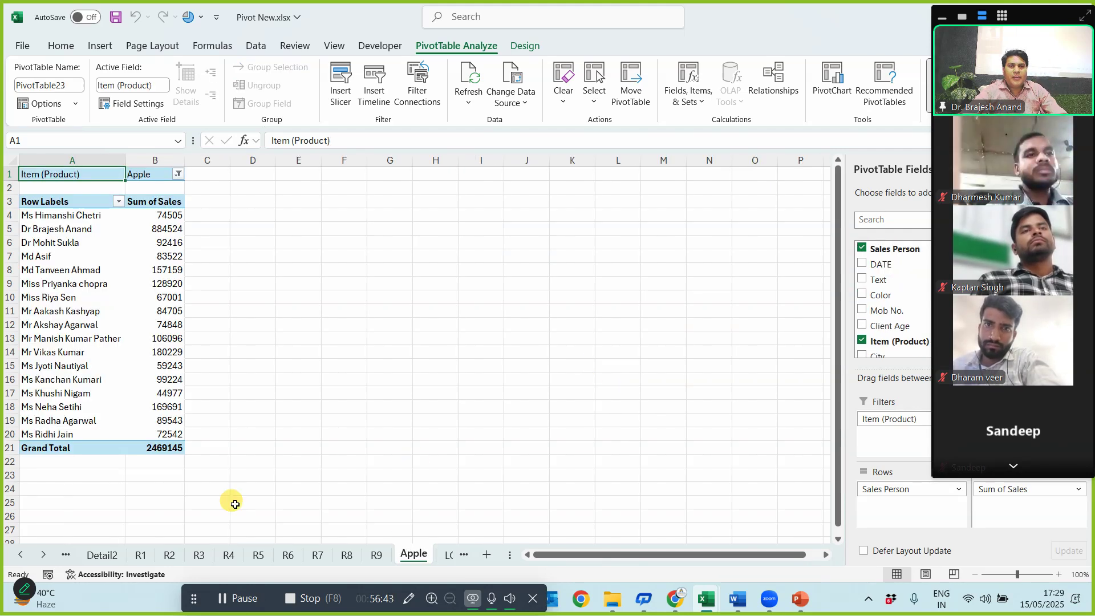
- Examine the generated product worksheets one after another, from LG and Oppo through Samsang, ending at the source pivot on Sheet11
left_click(43, 554)
left_click(44, 554)
left_click(374, 554)
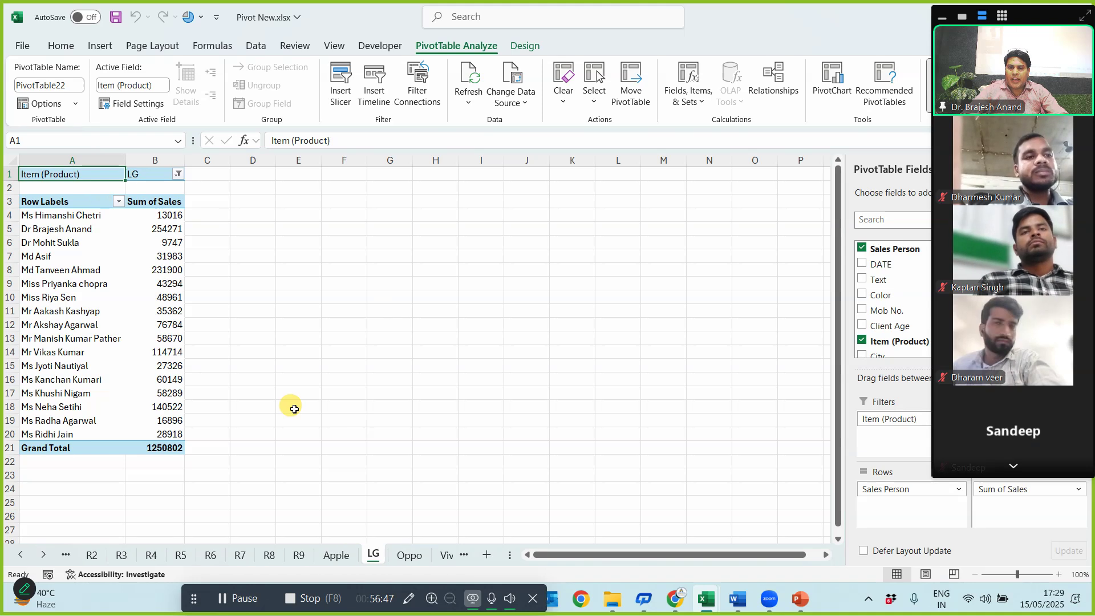
left_click(410, 554)
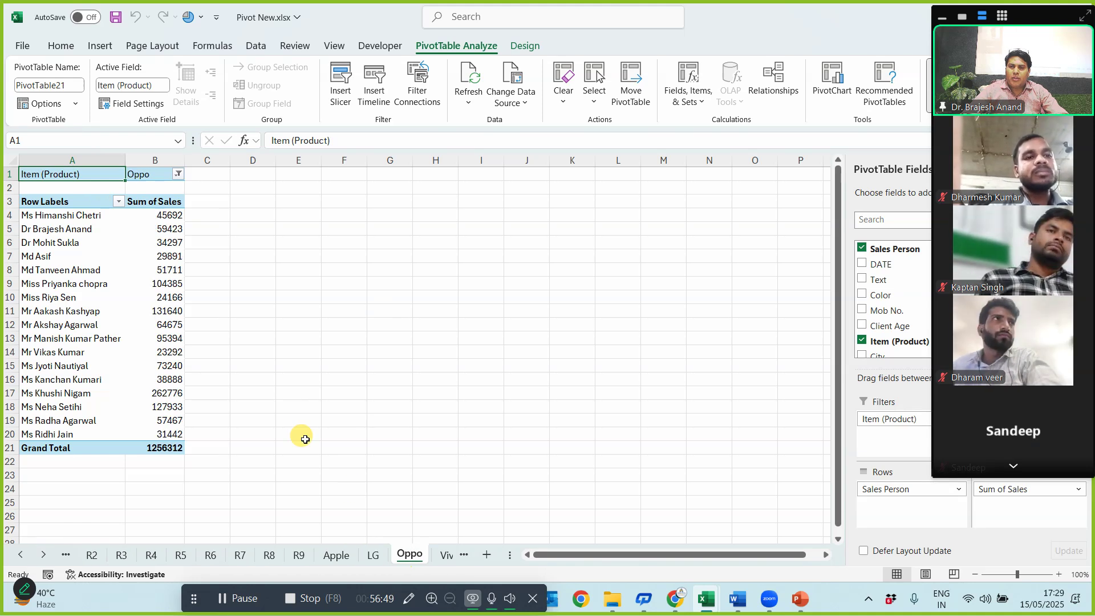
left_click(440, 554)
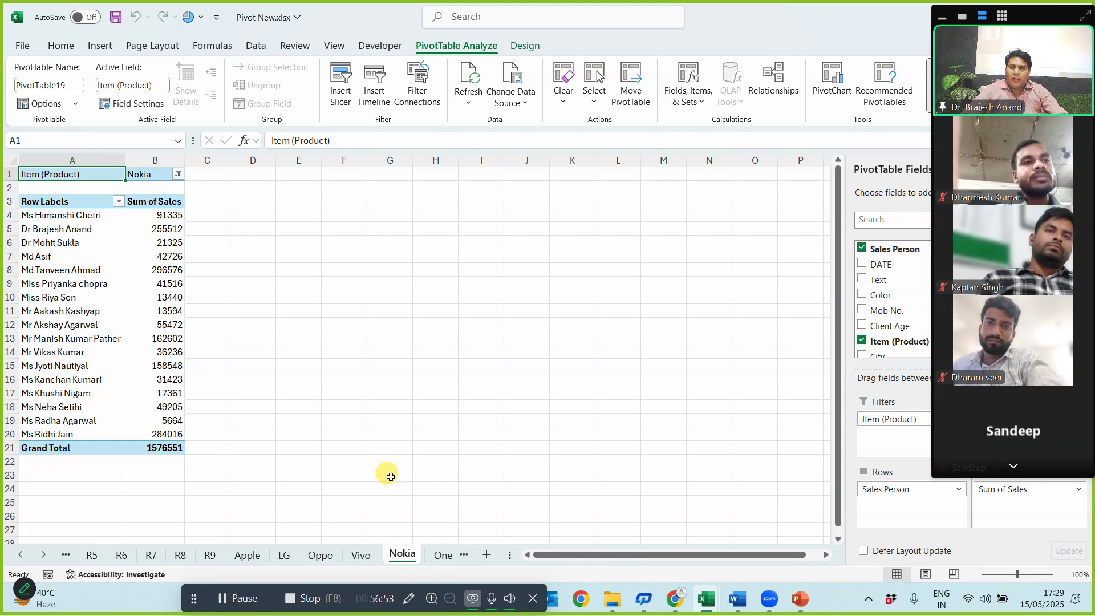
left_click(433, 556)
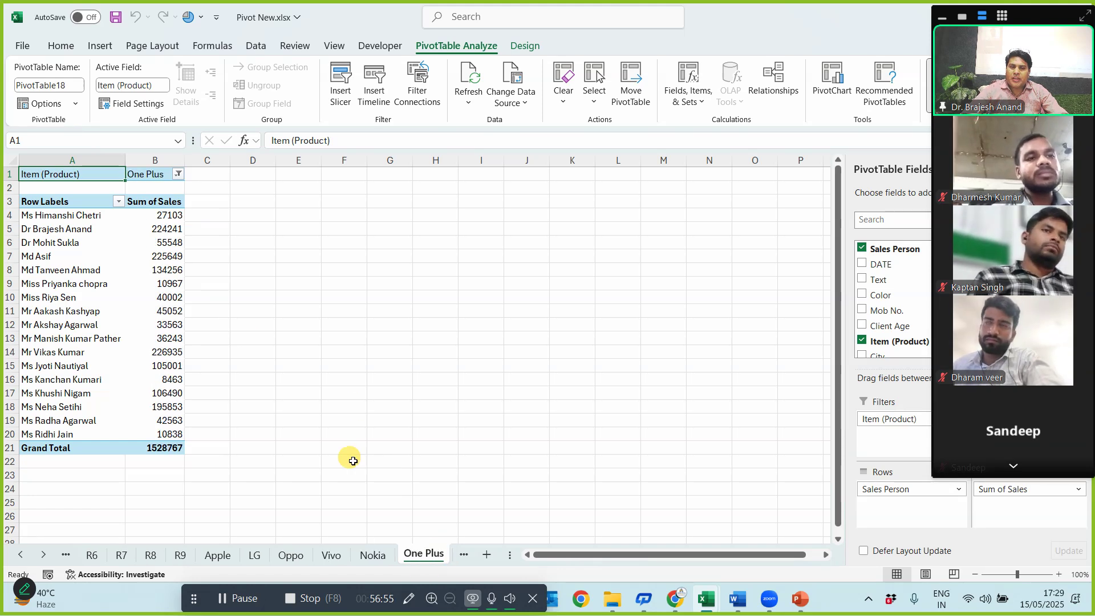
left_click(44, 554)
left_click(435, 556)
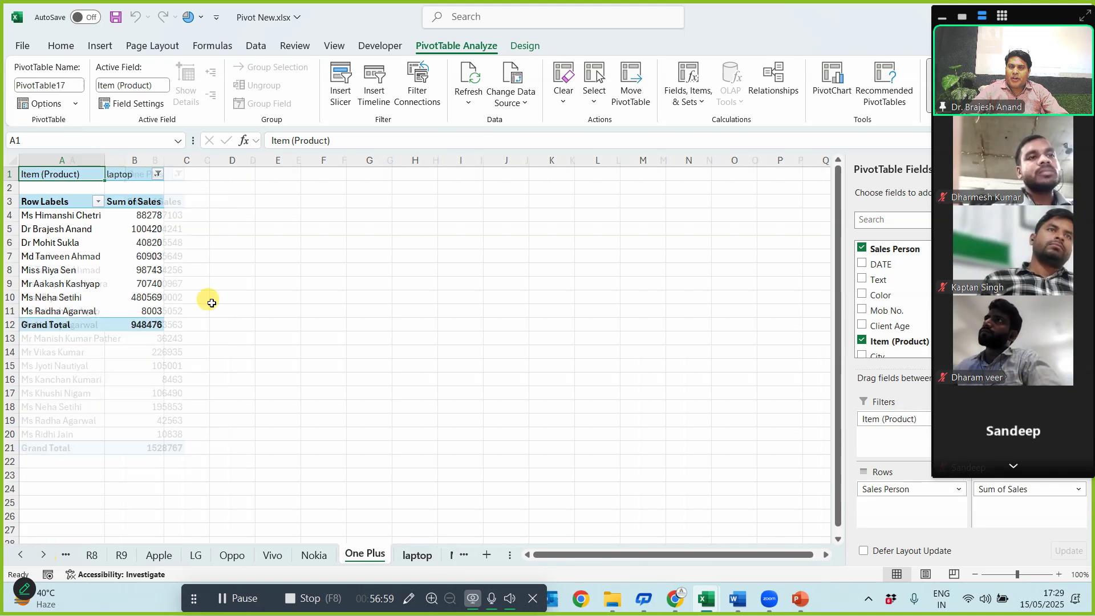
left_click(447, 555)
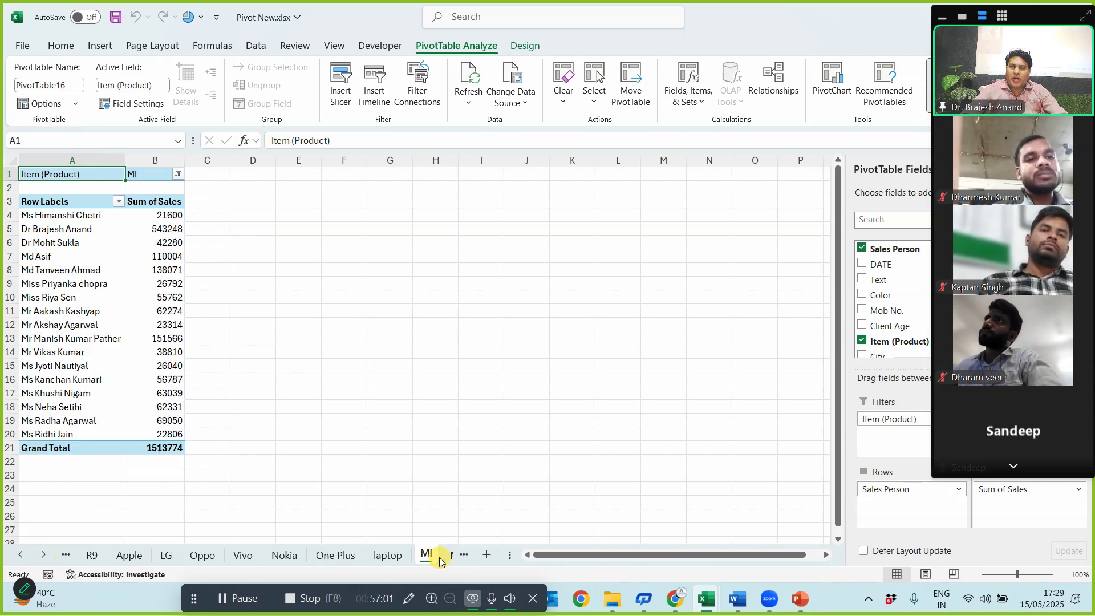
left_click(449, 555)
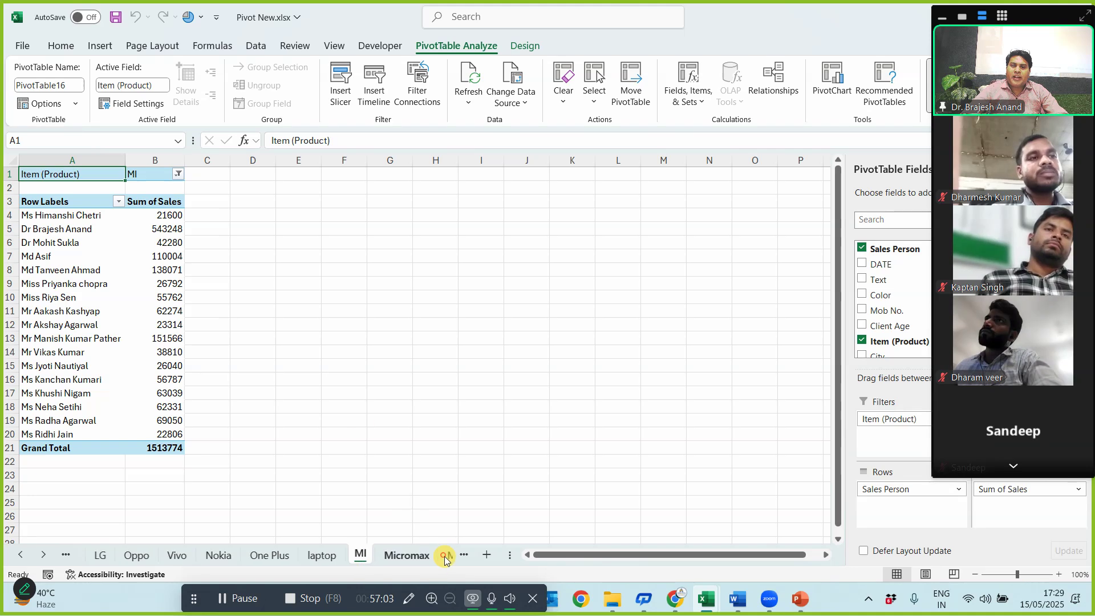
left_click(440, 556)
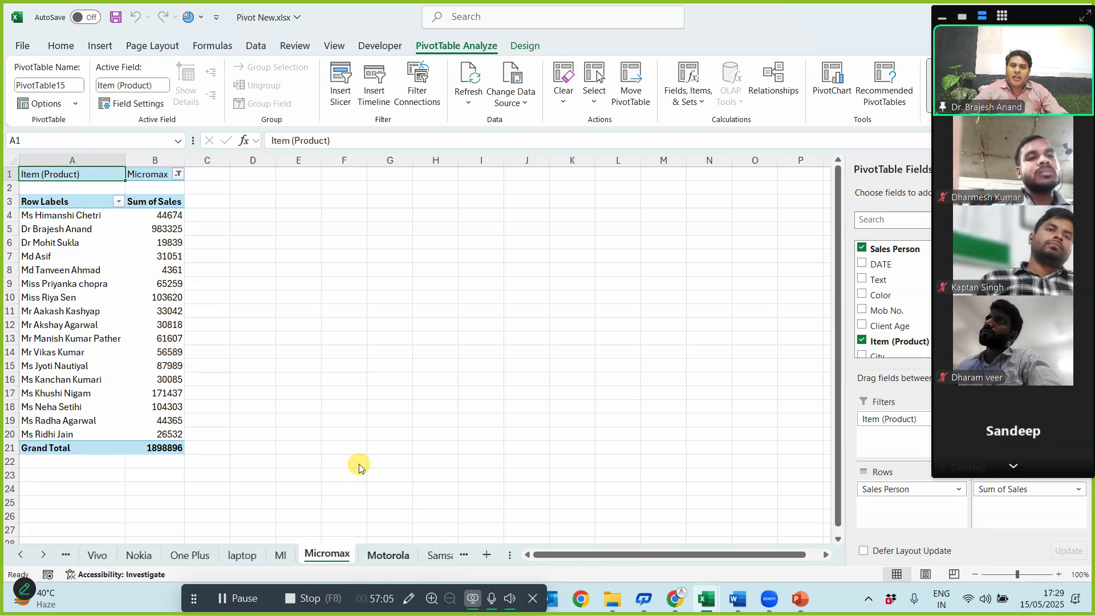
left_click(440, 556)
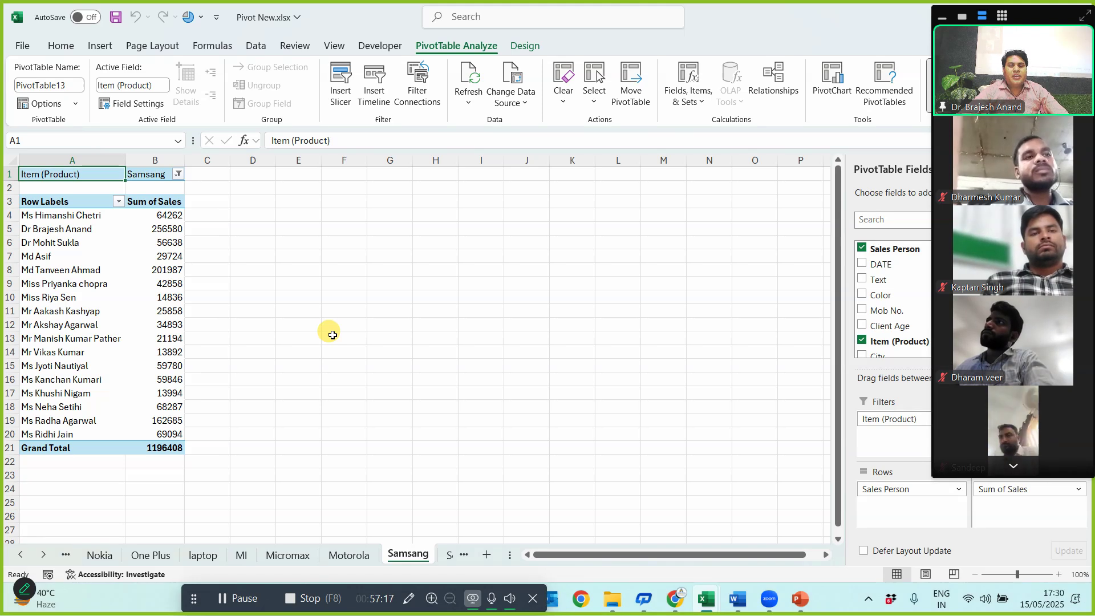
left_click(445, 555)
left_click(441, 555)
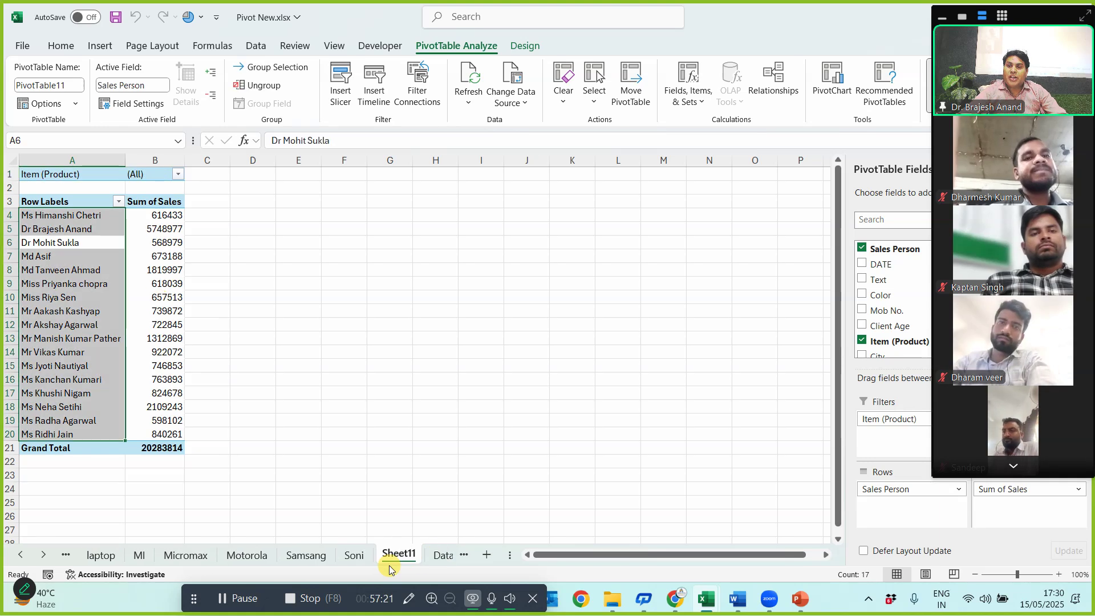
- Review the topic list on the Data worksheet, selecting "sheet wise report for diff field - Magical", and check on the meeting participants
left_click(432, 558)
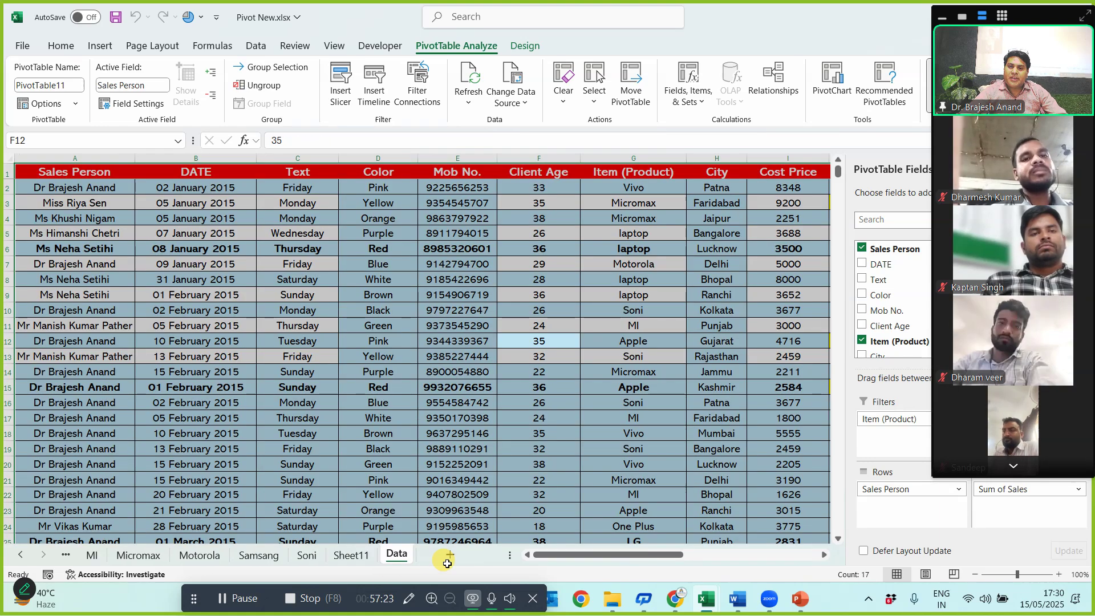
left_click_drag(706, 556, 1058, 555)
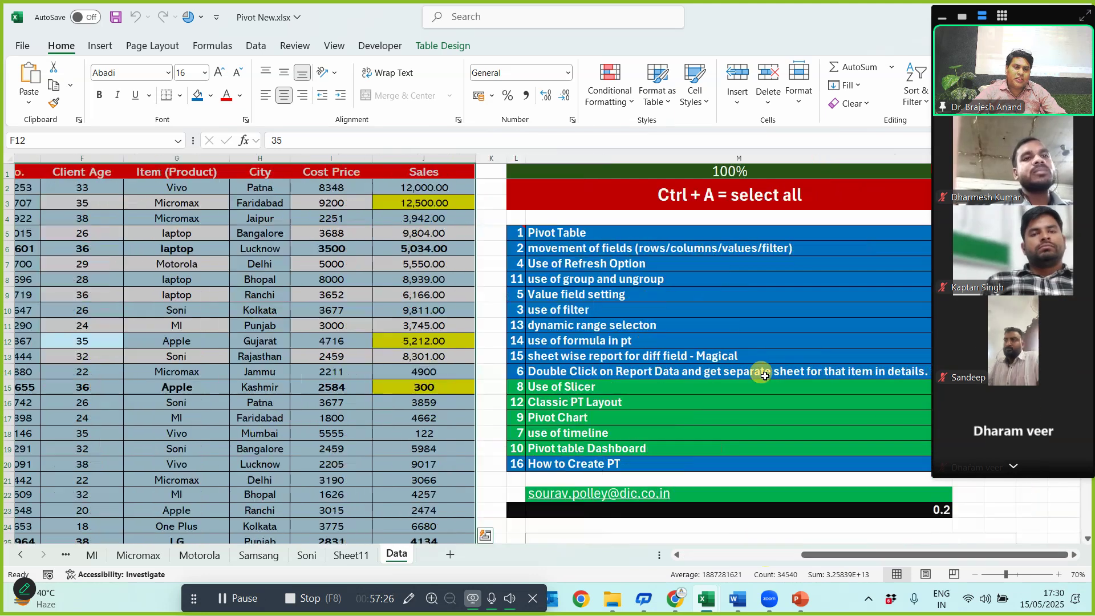
left_click(703, 358)
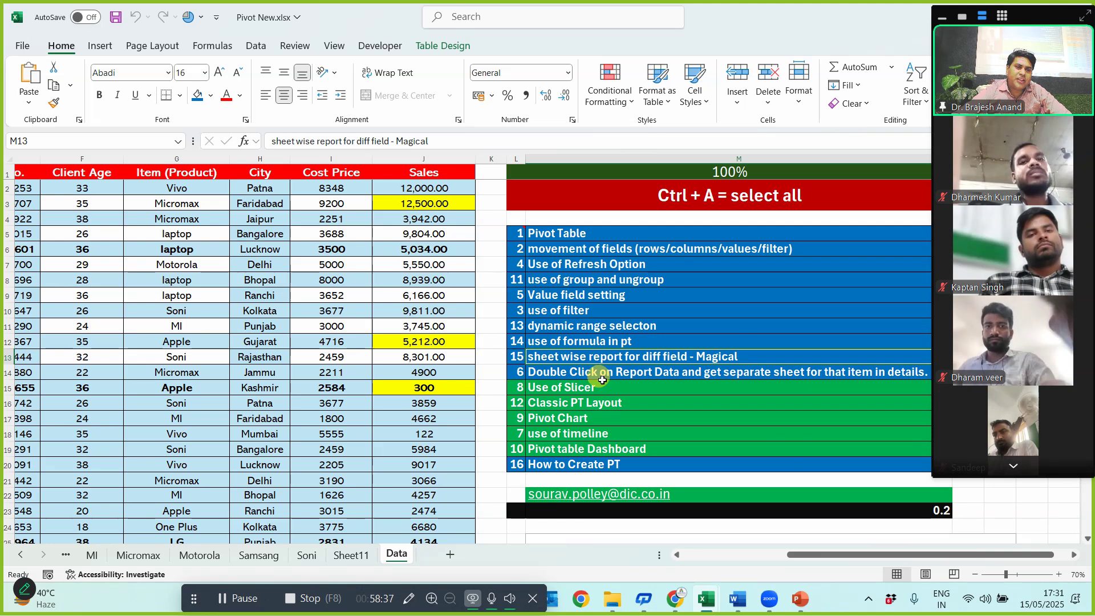
left_click(1013, 466)
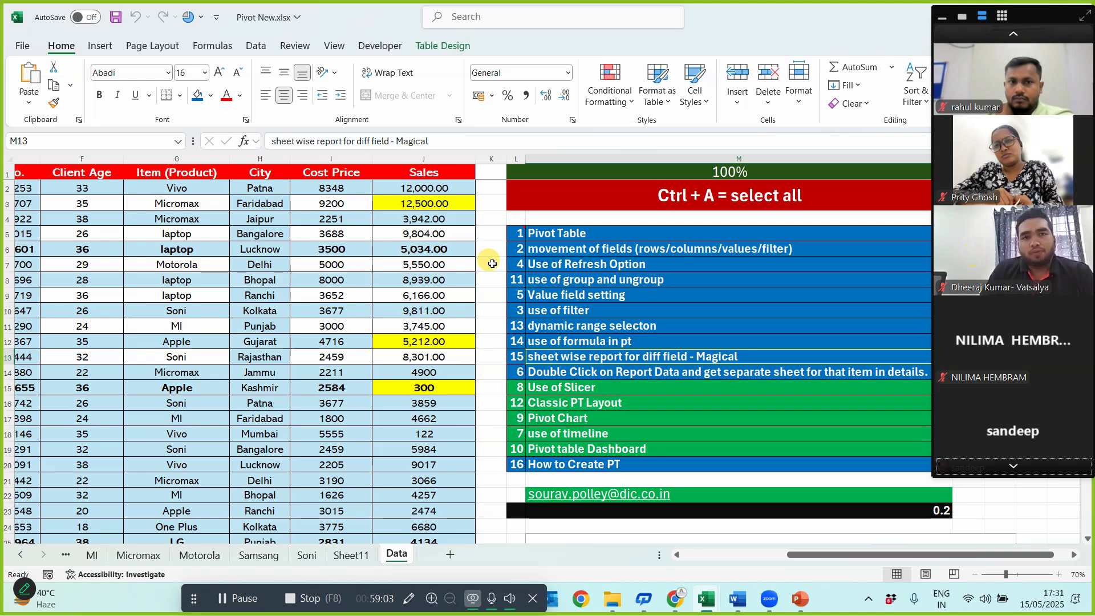
- Show the Insert Calculated Field dialog for the Samsang worksheet's pivot table and close it without adding a field
left_click(259, 554)
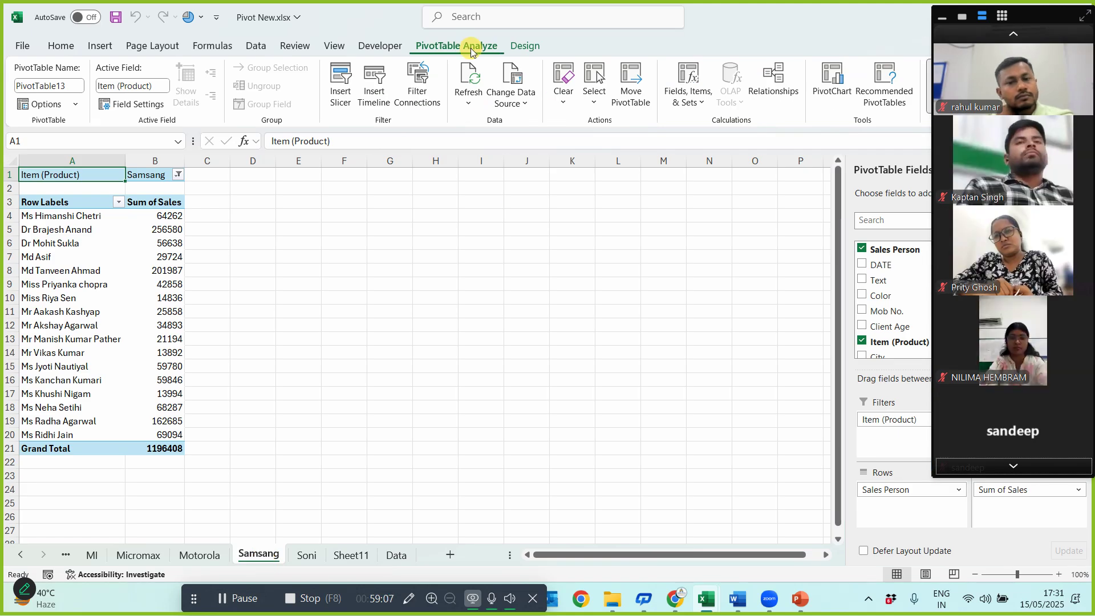
left_click(686, 110)
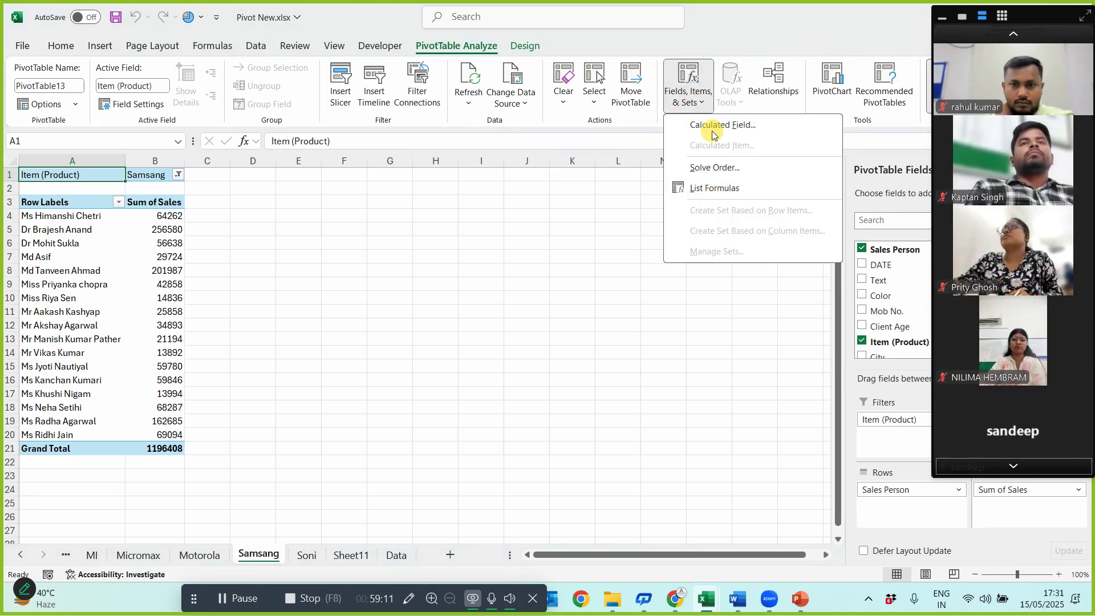
left_click(712, 126)
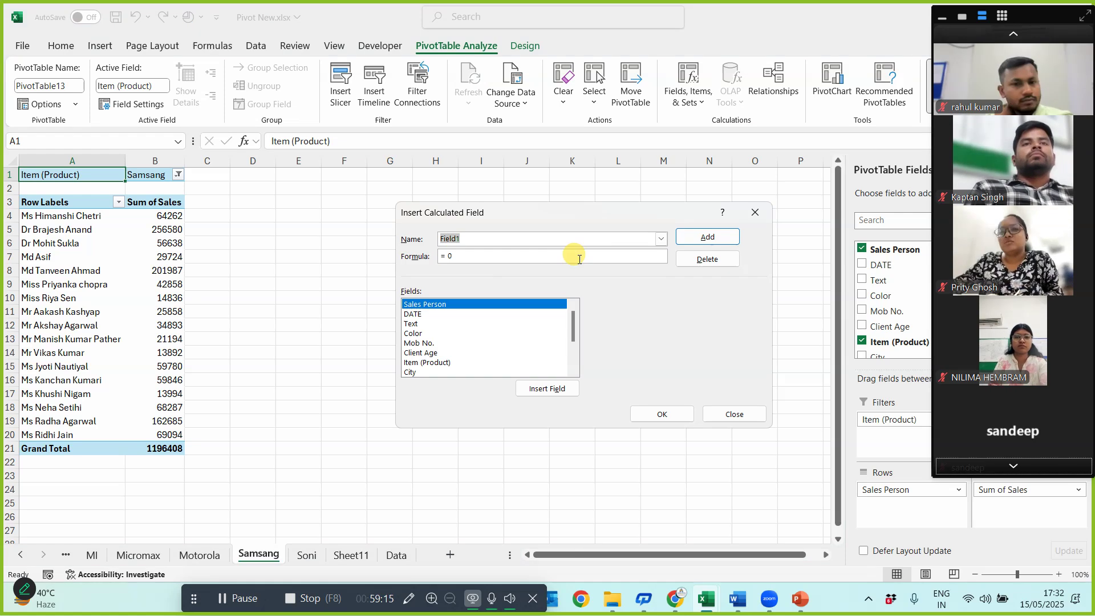
left_click(736, 416)
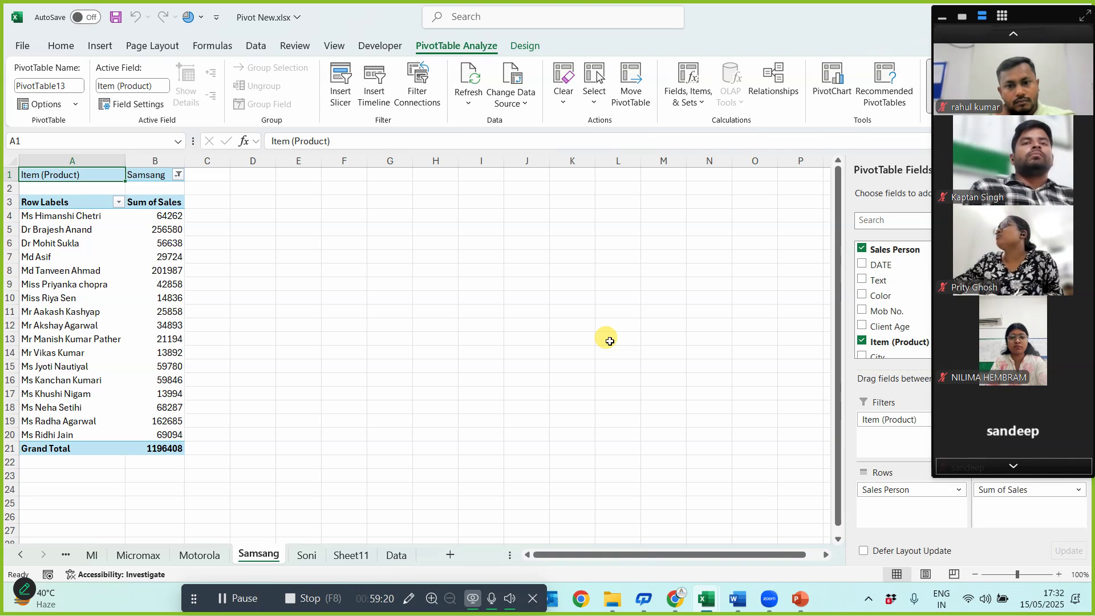
- Look through the meeting's participant thumbnails to the end of the strip and return to the speaker
left_click(1009, 467)
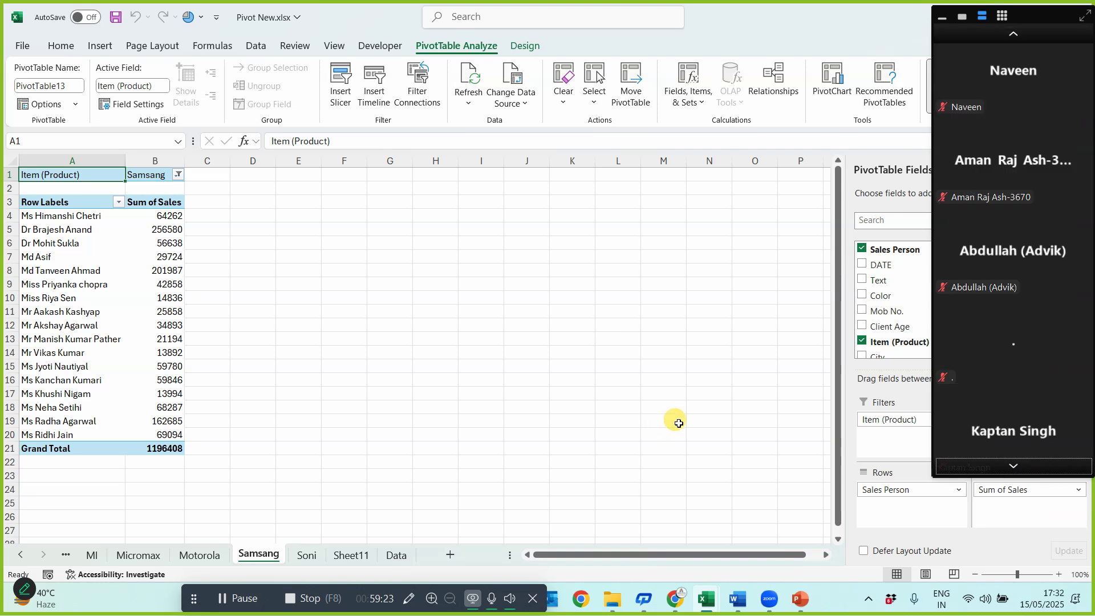
left_click(1018, 467)
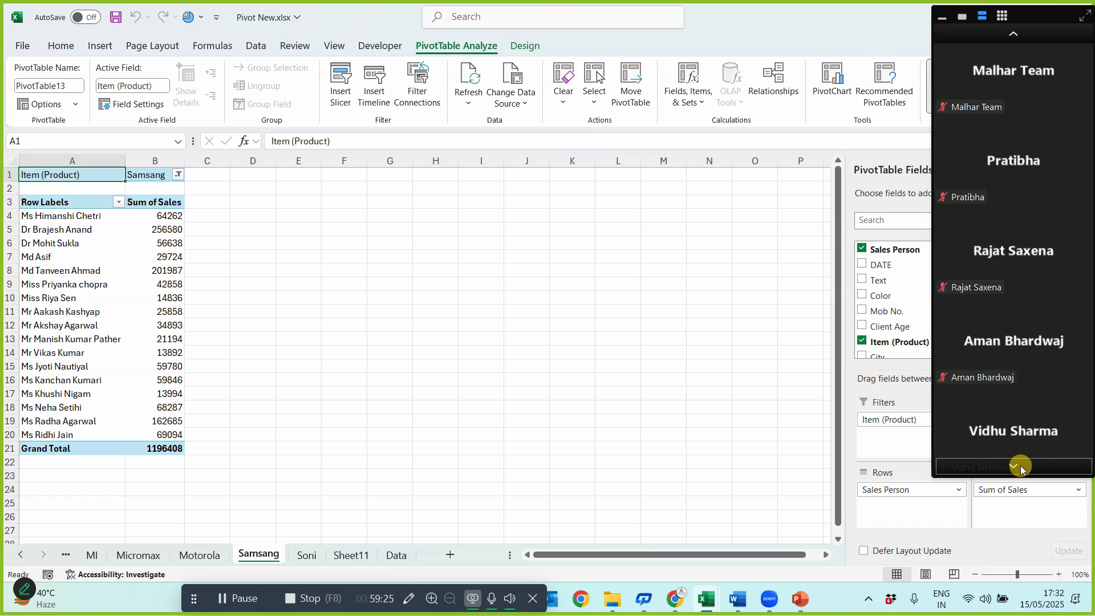
left_click(1020, 468)
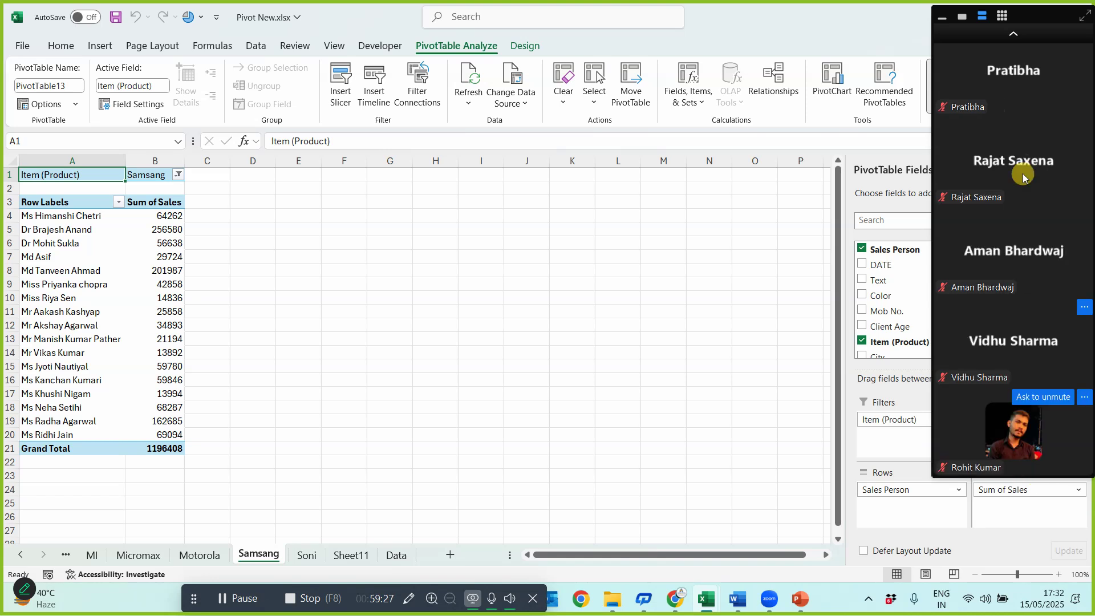
left_click(1014, 35)
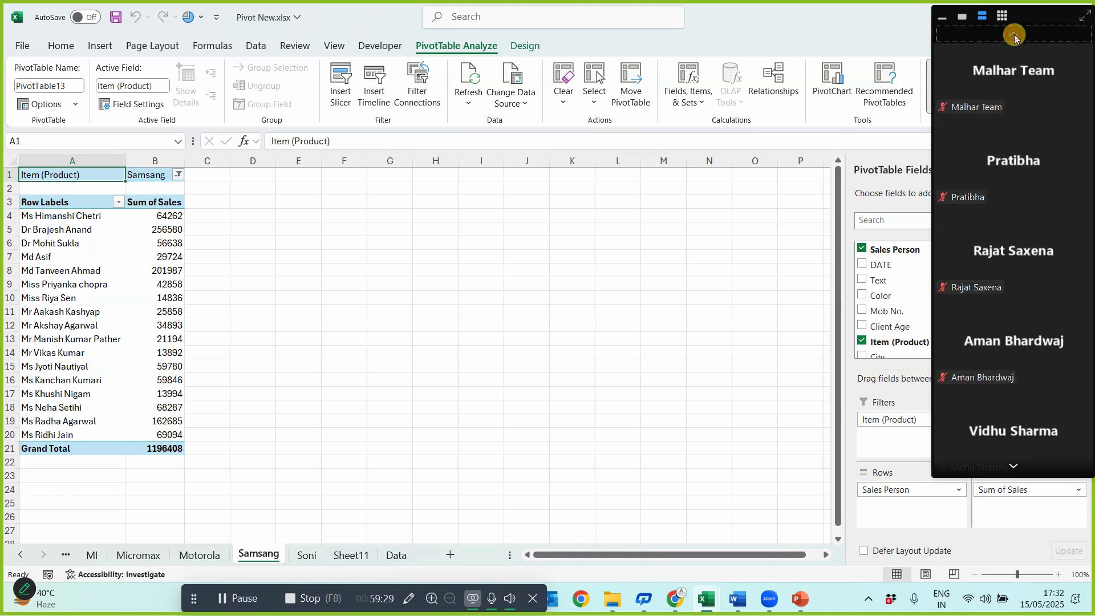
left_click(1014, 35)
left_click(1014, 35)
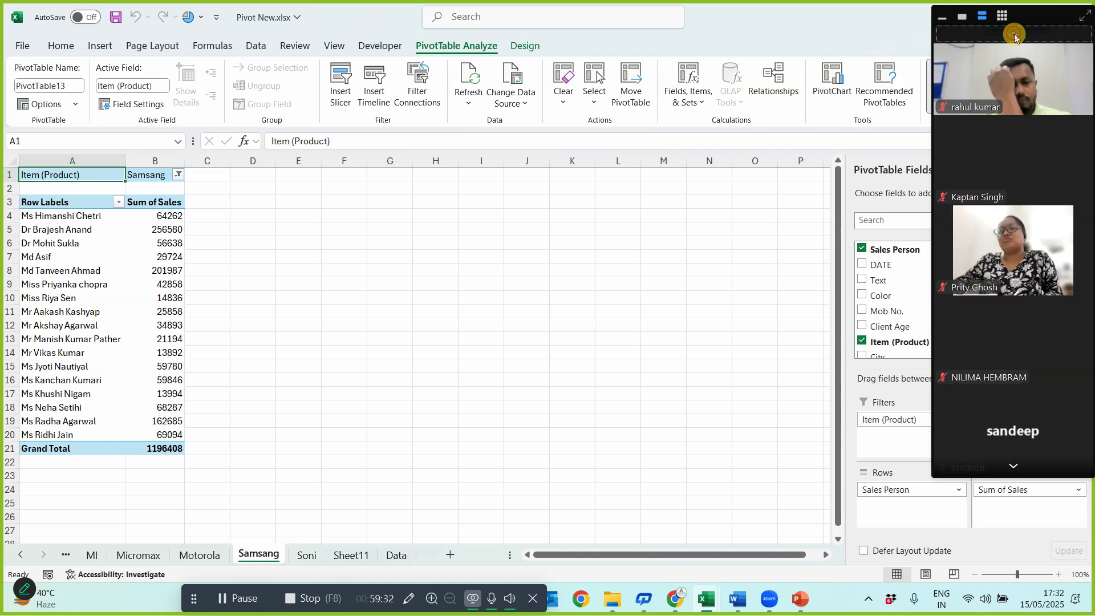
left_click(1014, 36)
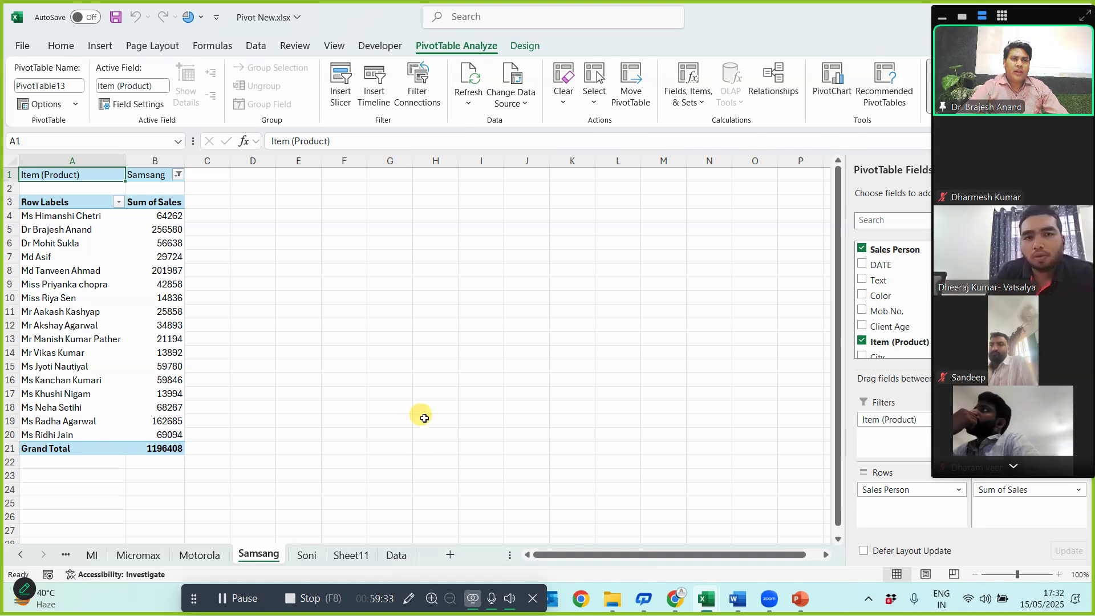
- Mark the "Pivot table Dashboard" and "Pivot Chart" topics on the Data worksheet with the blue fill
left_click(395, 556)
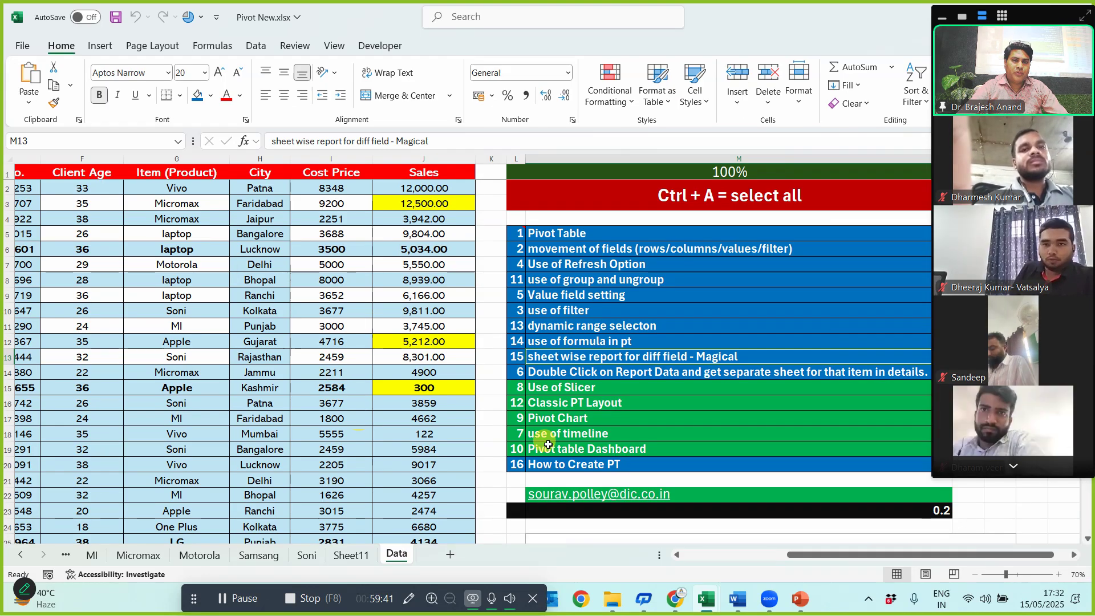
left_click_drag(518, 450, 587, 449)
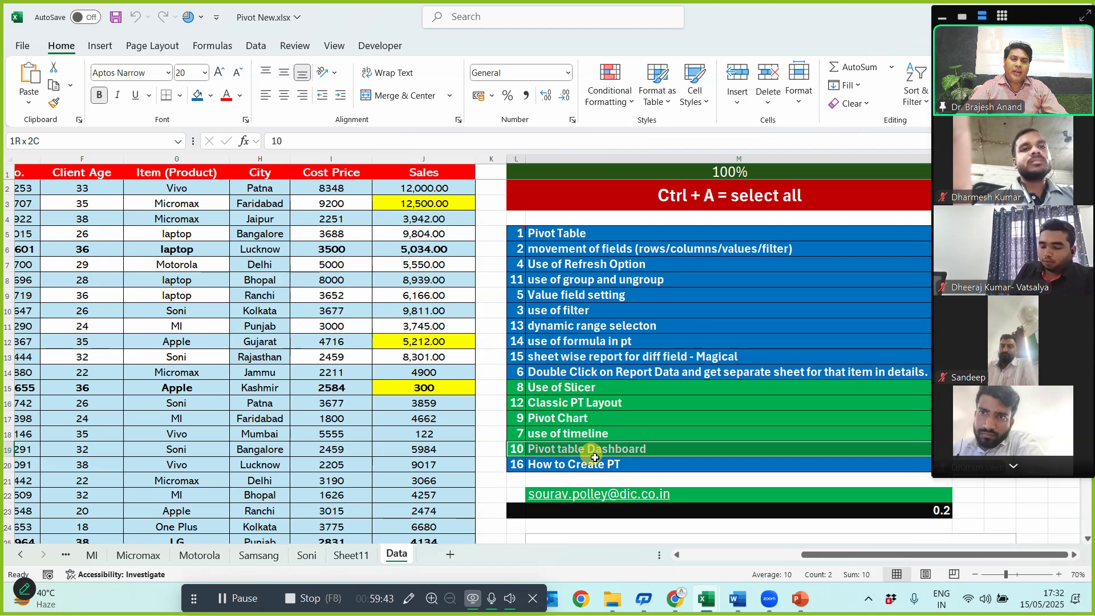
left_click(196, 94)
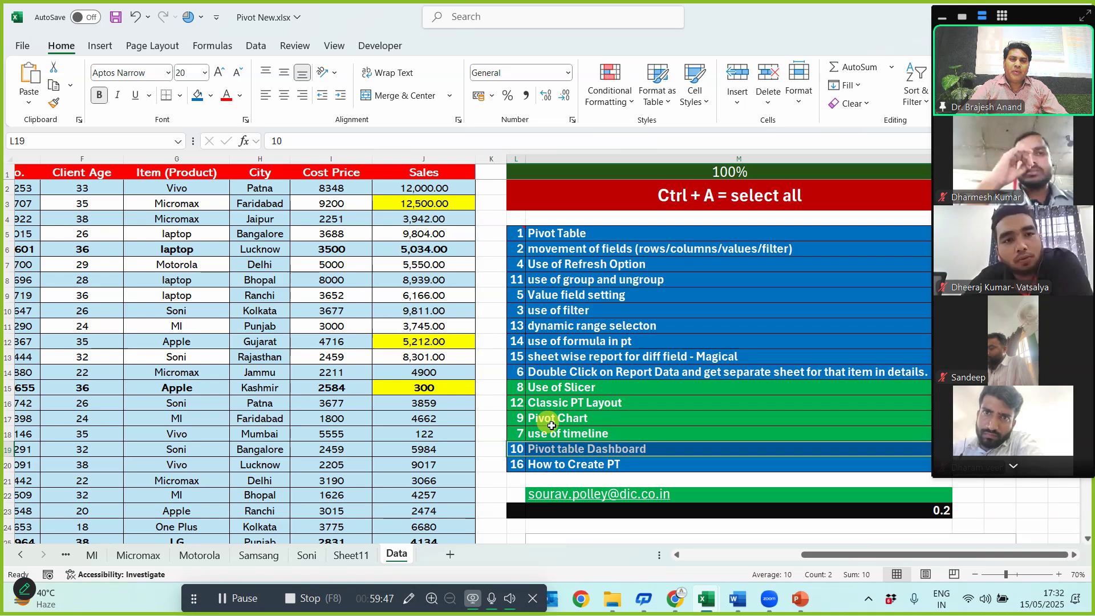
left_click_drag(516, 418, 559, 418)
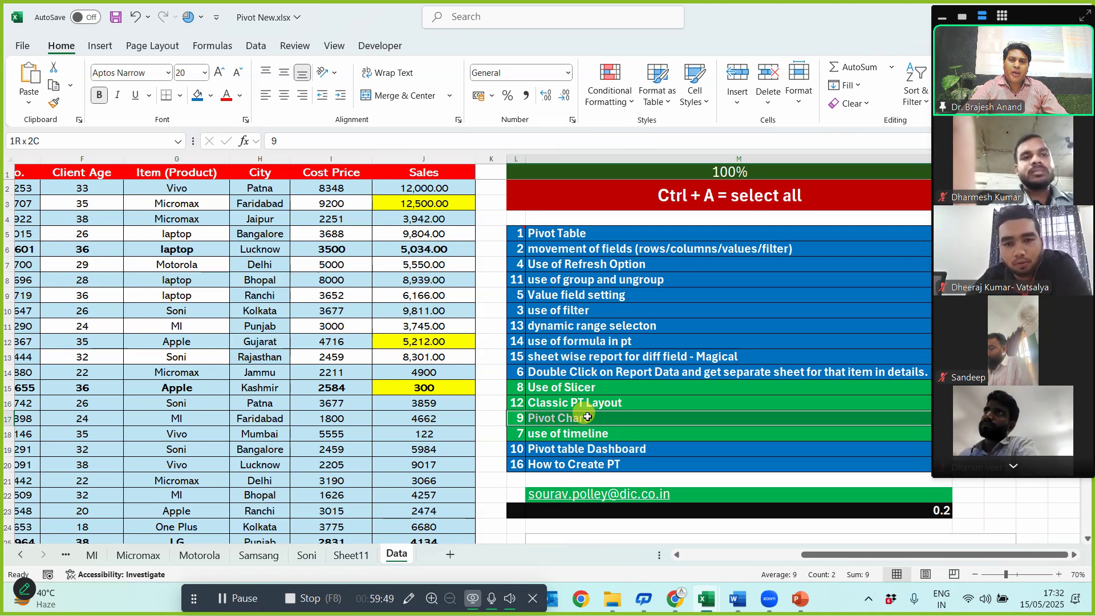
left_click(195, 101)
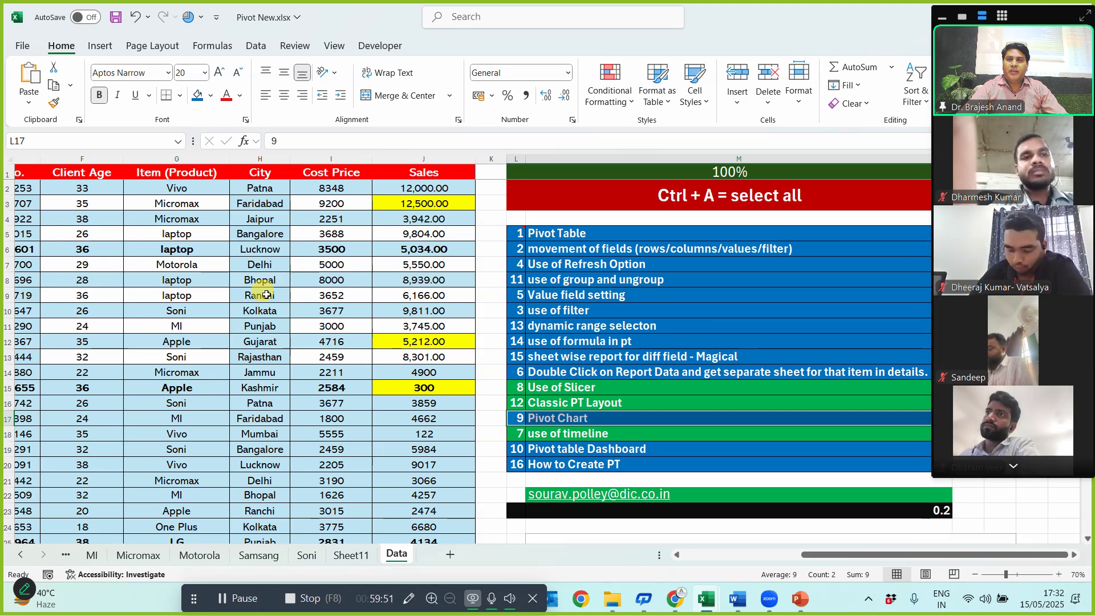
- Insert a PivotChart based on the entire sales table of the Data worksheet, placed on a new worksheet
left_click(306, 293)
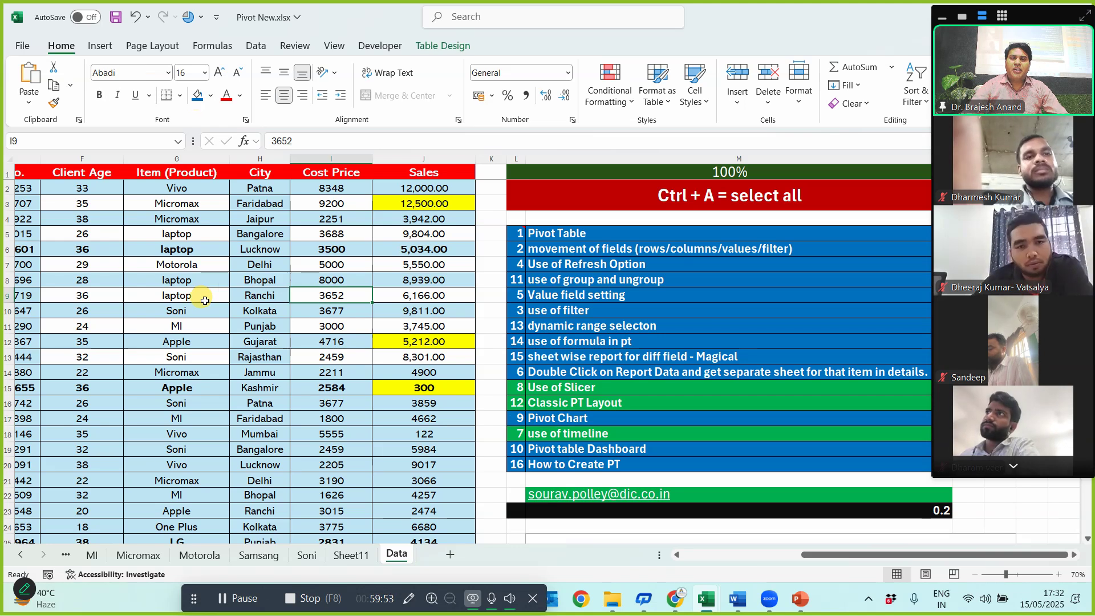
key("ctrl+a")
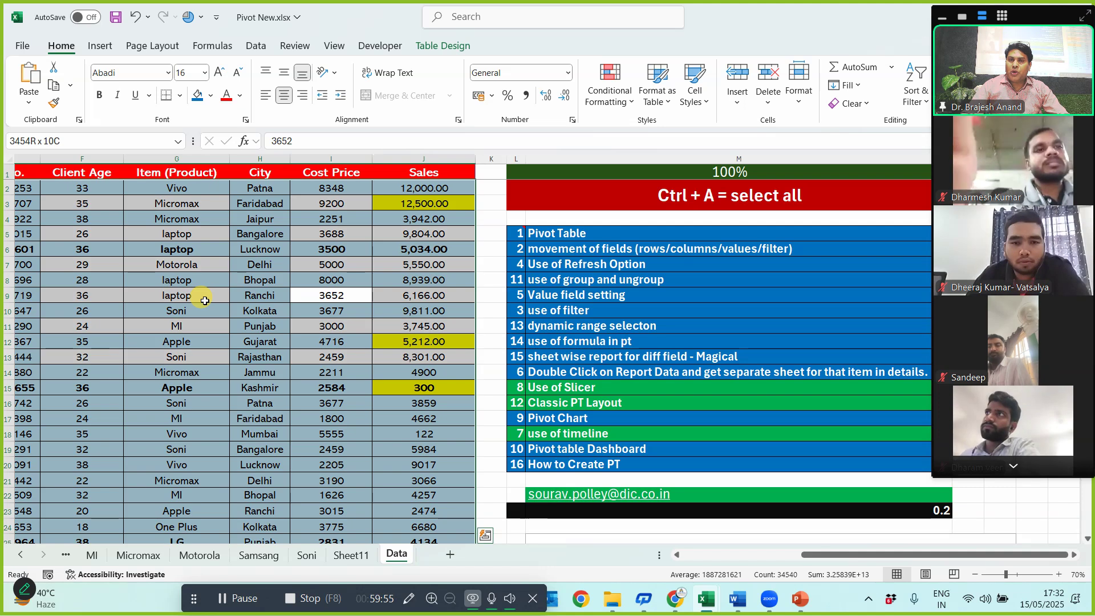
key("ctrl+a")
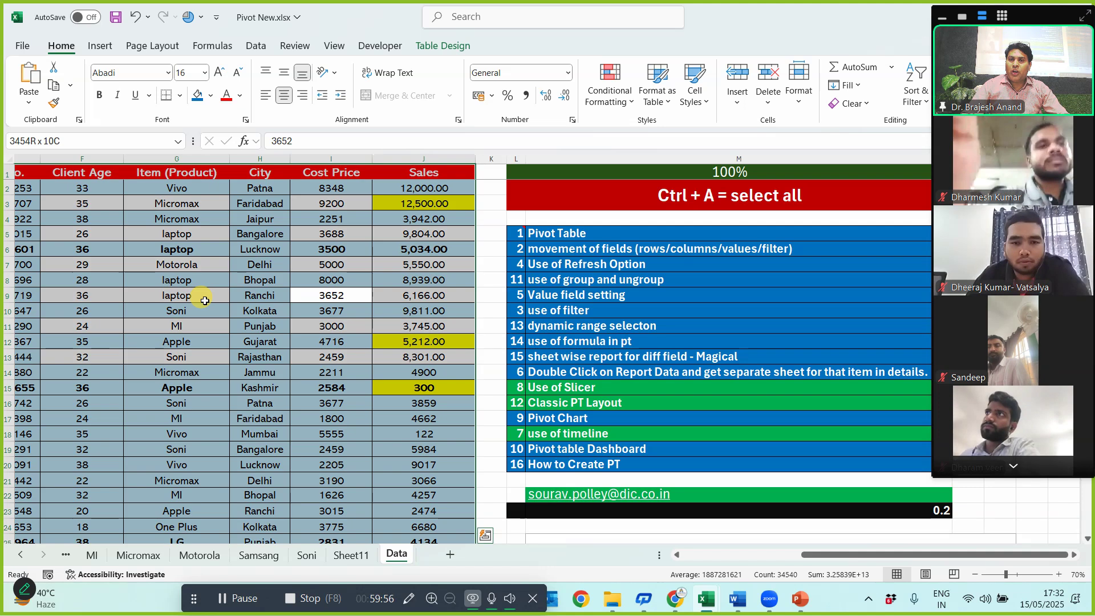
left_click(102, 45)
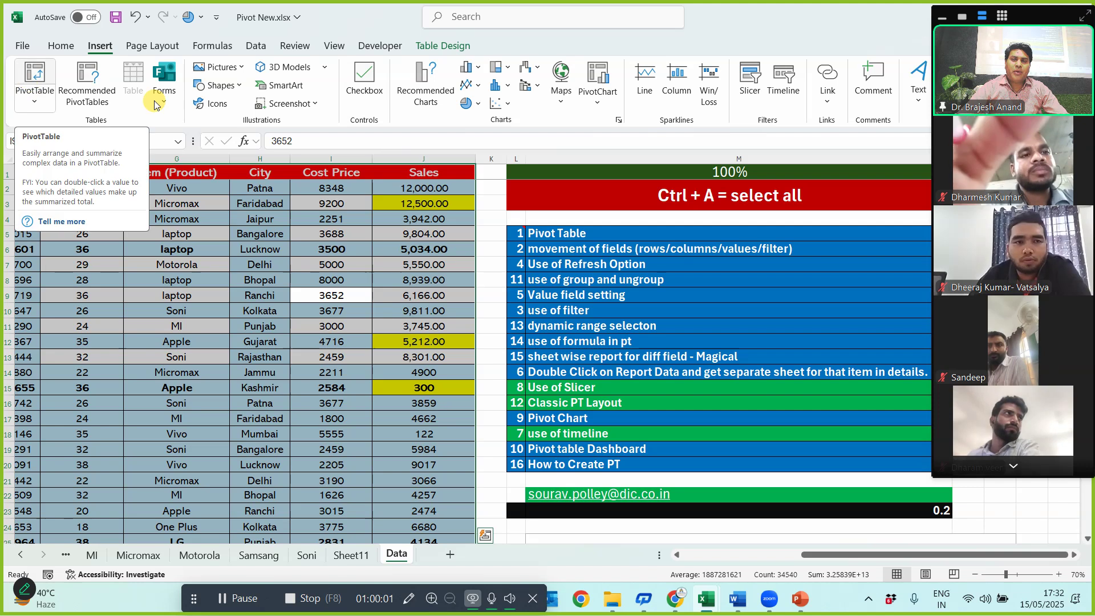
left_click(599, 80)
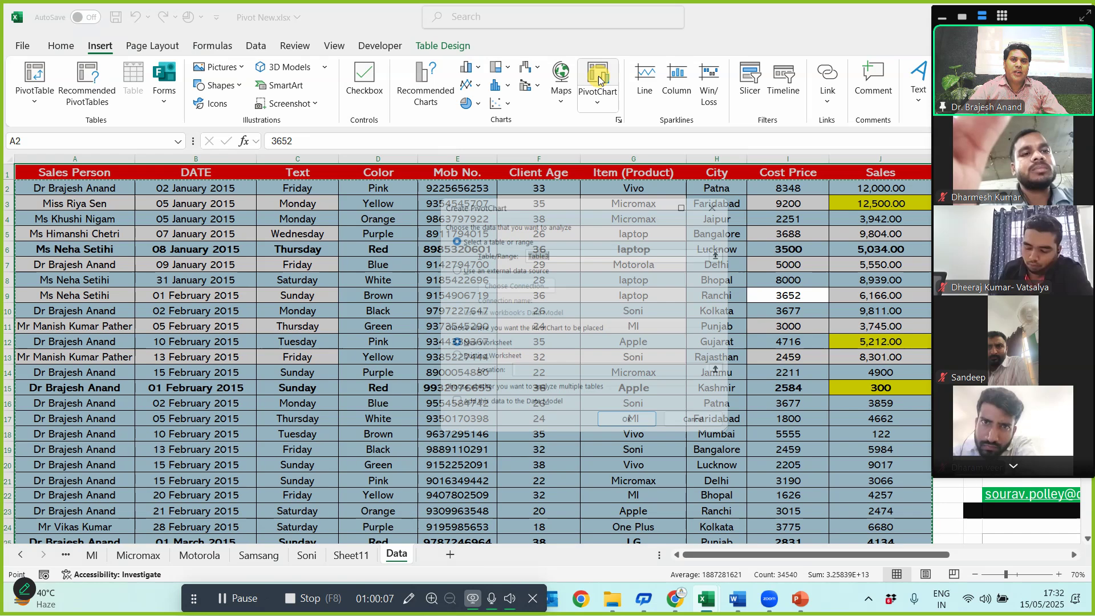
left_click(625, 431)
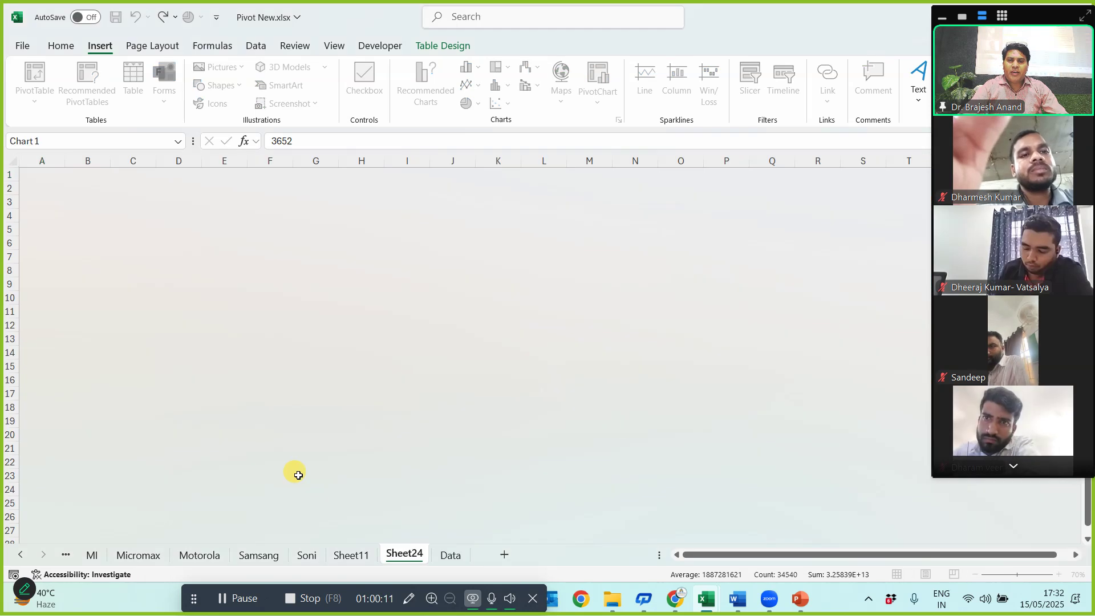
- Rename the new PivotChart worksheet as "PIvot Dashboard"
double_click(402, 554)
type("Pivot")
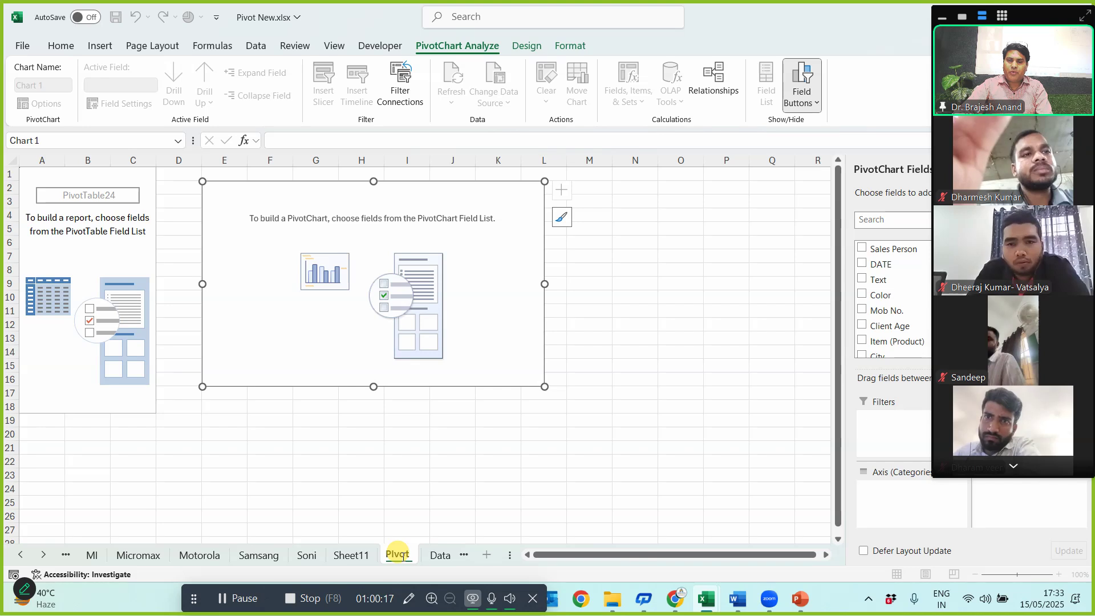
type(" Dashboard")
key("Return")
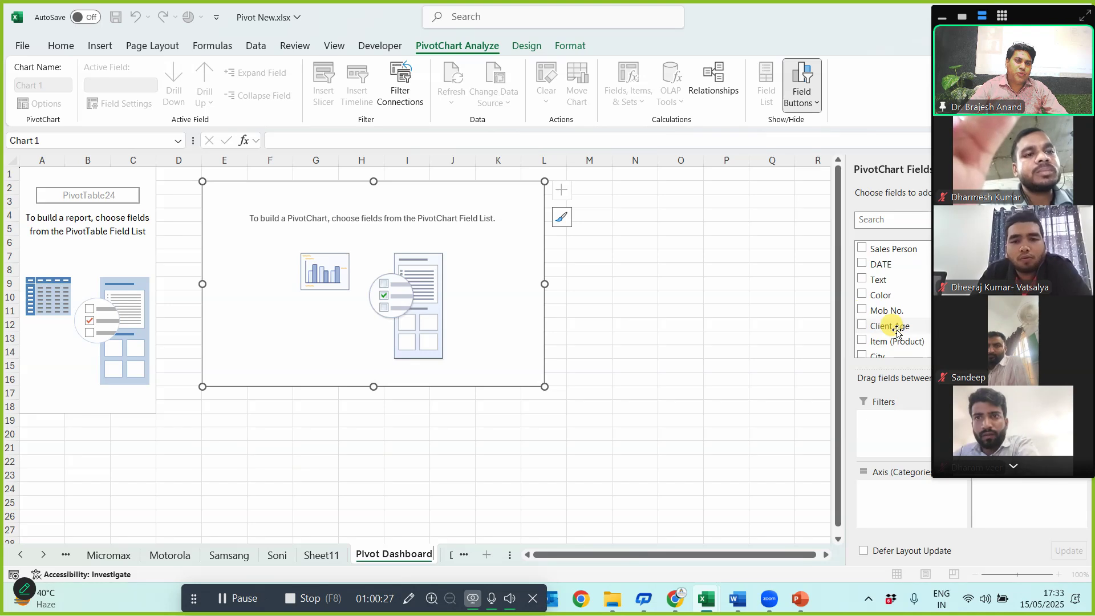
- Build the PivotChart with Item (Product) on the axis and the sums of Cost Price and Sales as values
left_click_drag(895, 341, 897, 489)
scroll(881, 337, "down", 1)
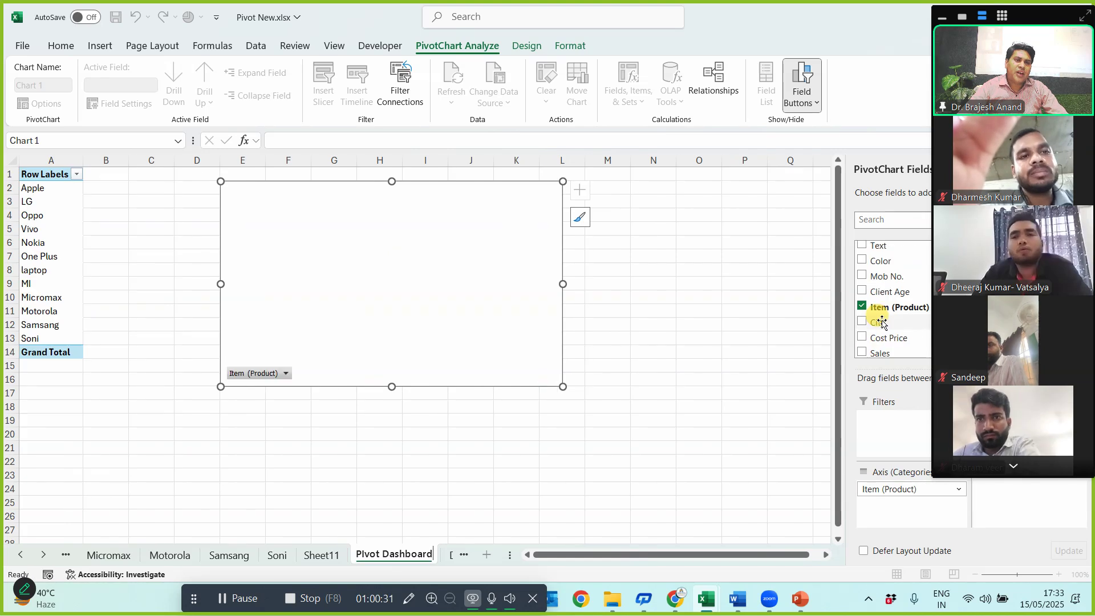
mouse_move(880, 342)
left_mouse_down()
mouse_move(989, 505)
mouse_move(885, 343)
left_mouse_up()
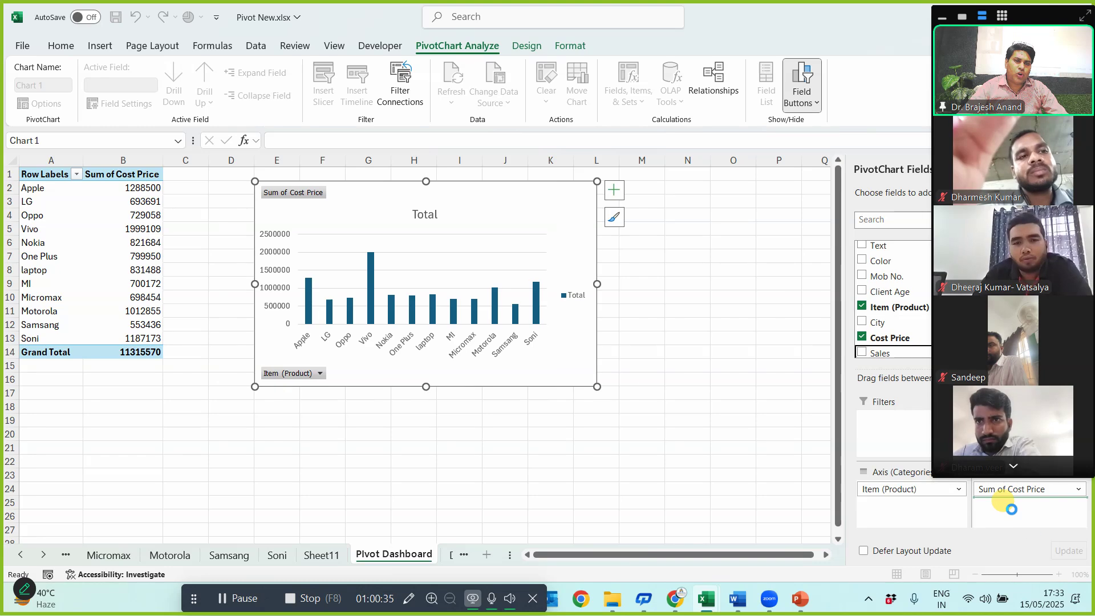
left_click_drag(1010, 509, 1009, 509)
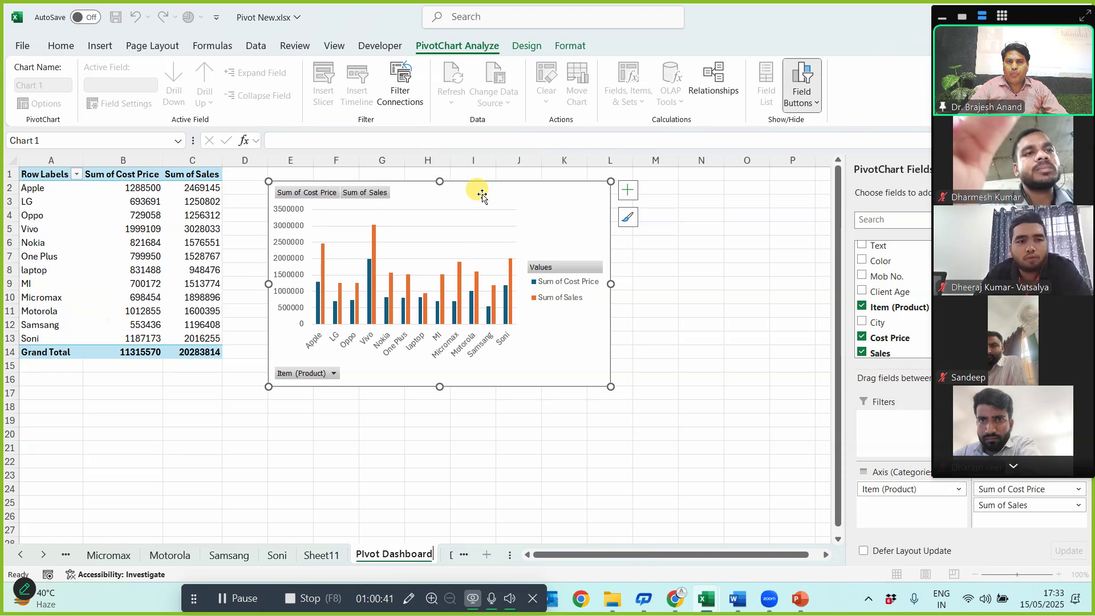
- Fit the chart beside the pivot table, matching its height down to row 14, and apply the dark chart style
left_click_drag(466, 192, 430, 171)
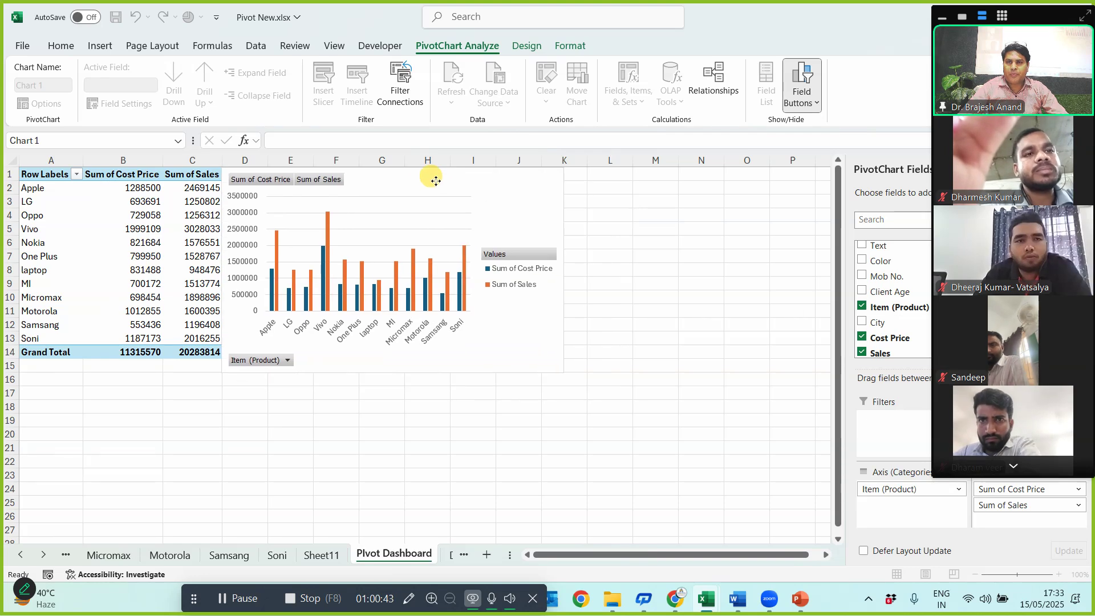
left_click_drag(394, 373, 349, 358)
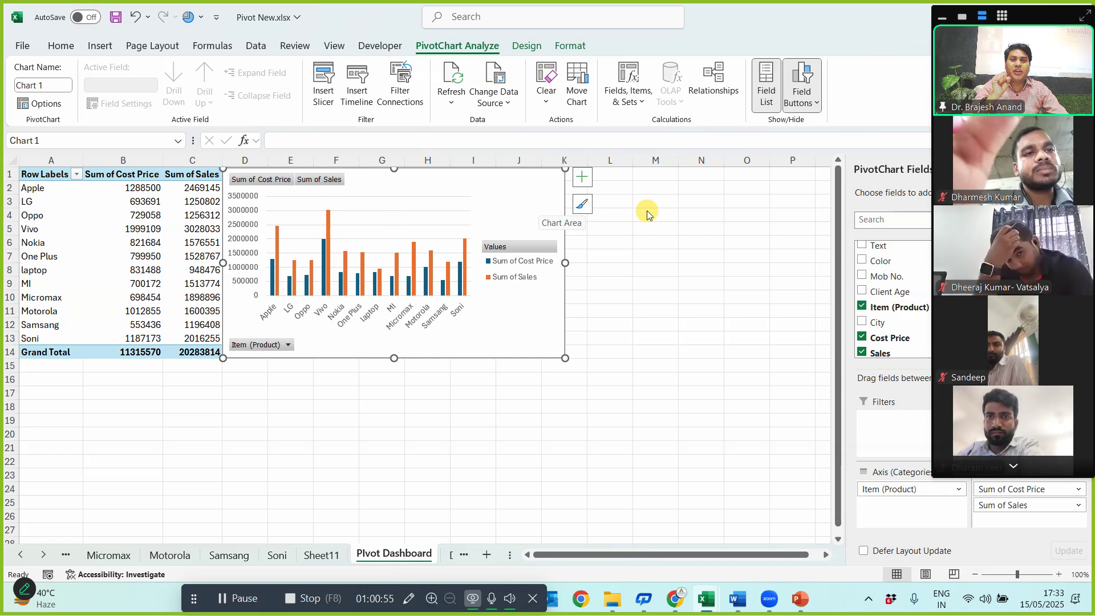
left_click(527, 45)
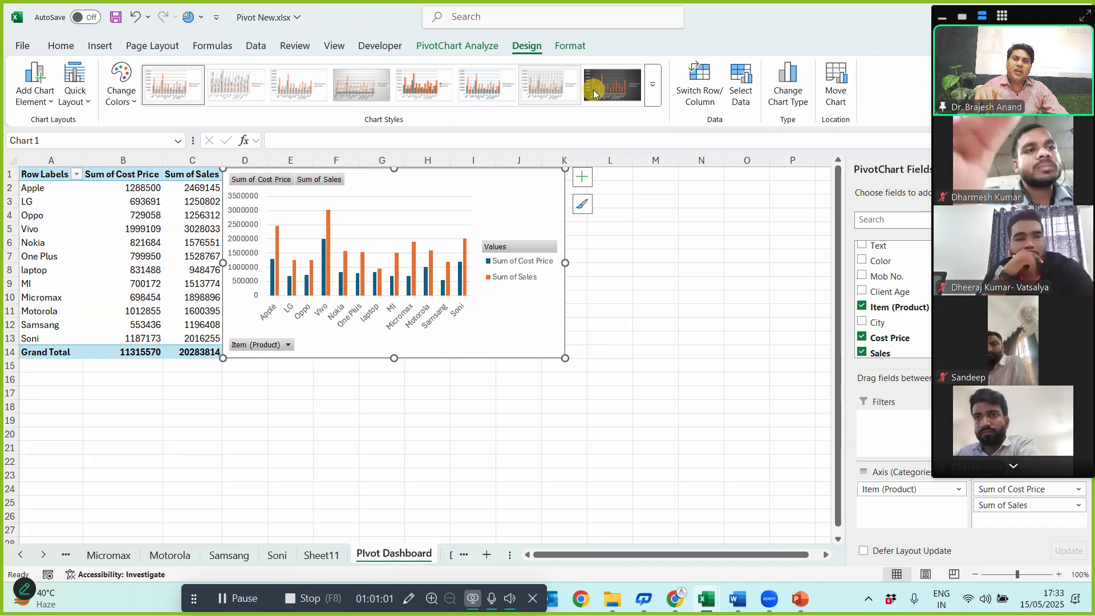
left_click(612, 87)
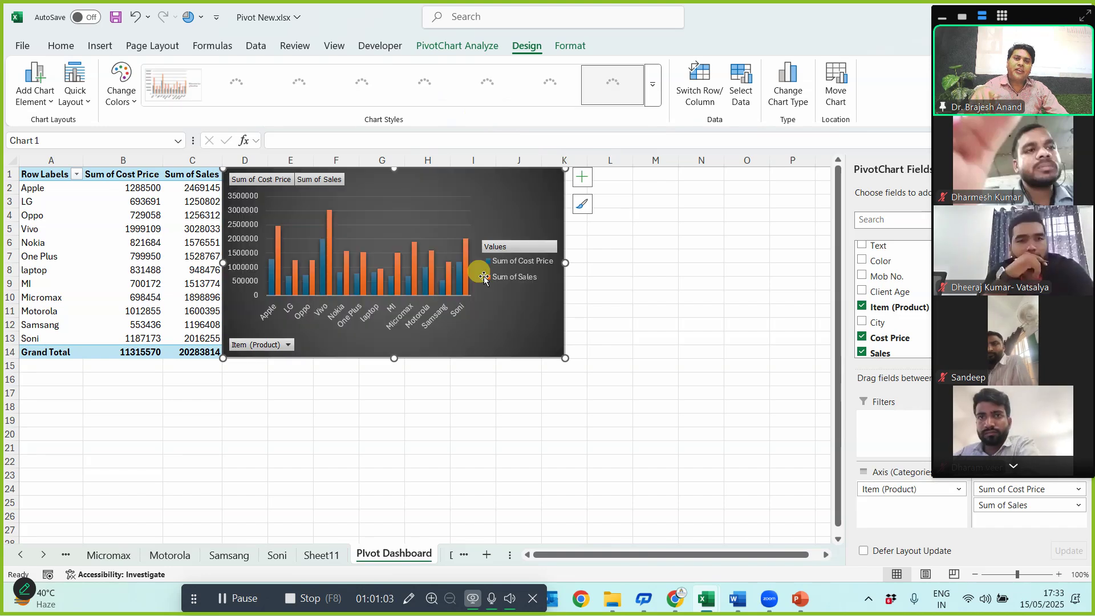
left_click(462, 420)
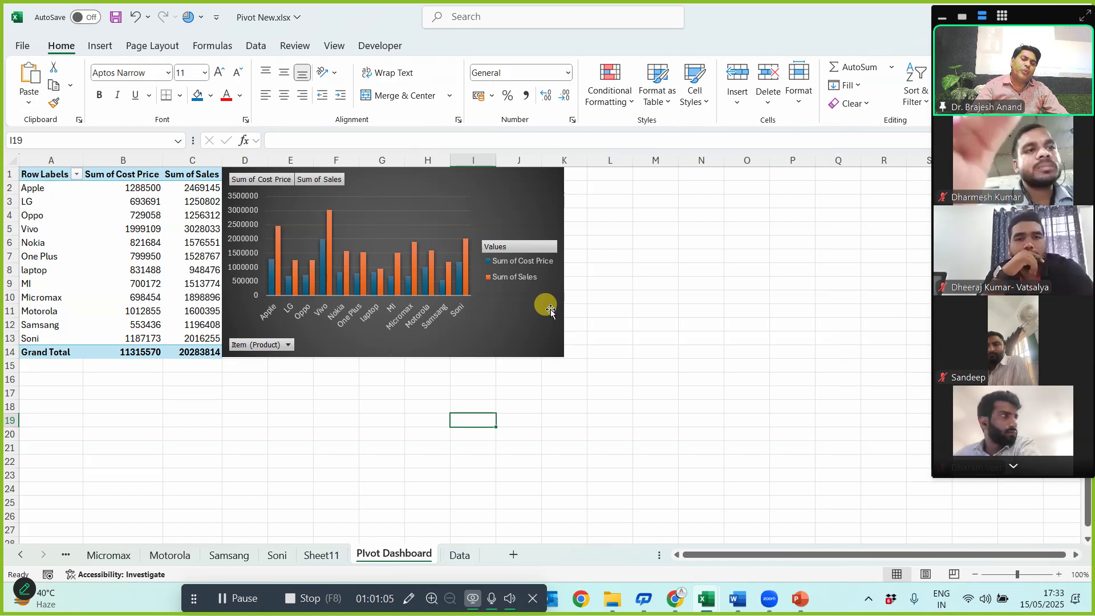
left_click(387, 418)
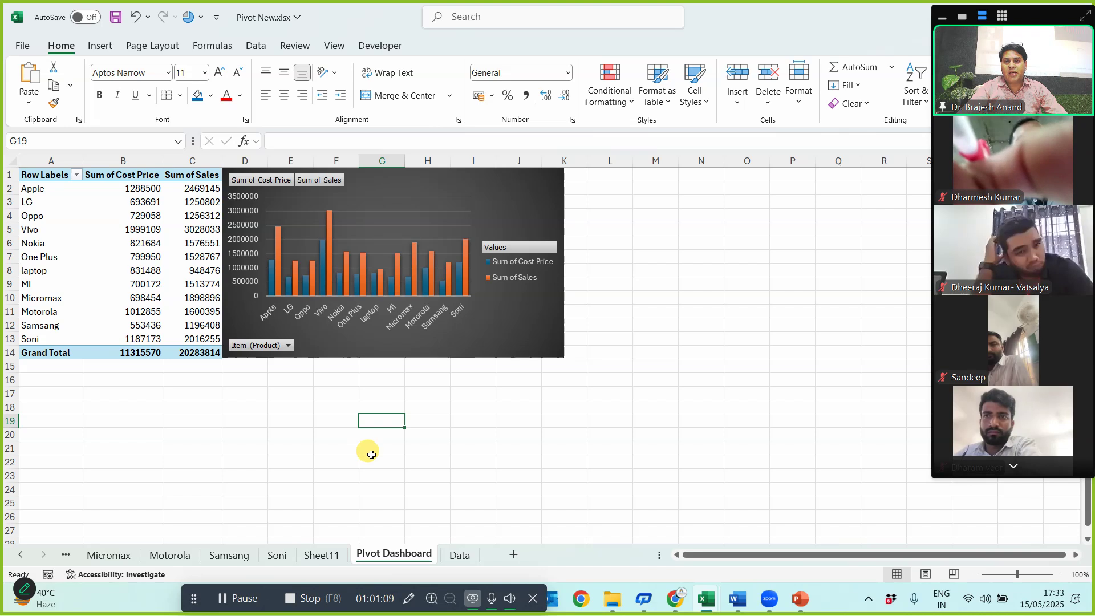
- Insert an empty row above the pivot table and chart
left_click(11, 176)
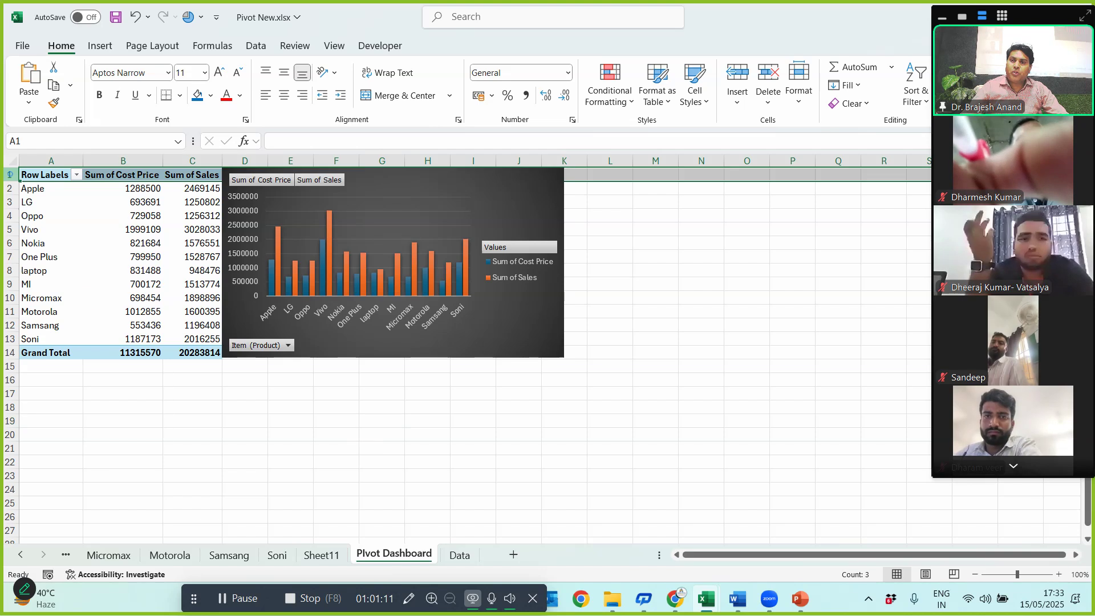
right_click(11, 178)
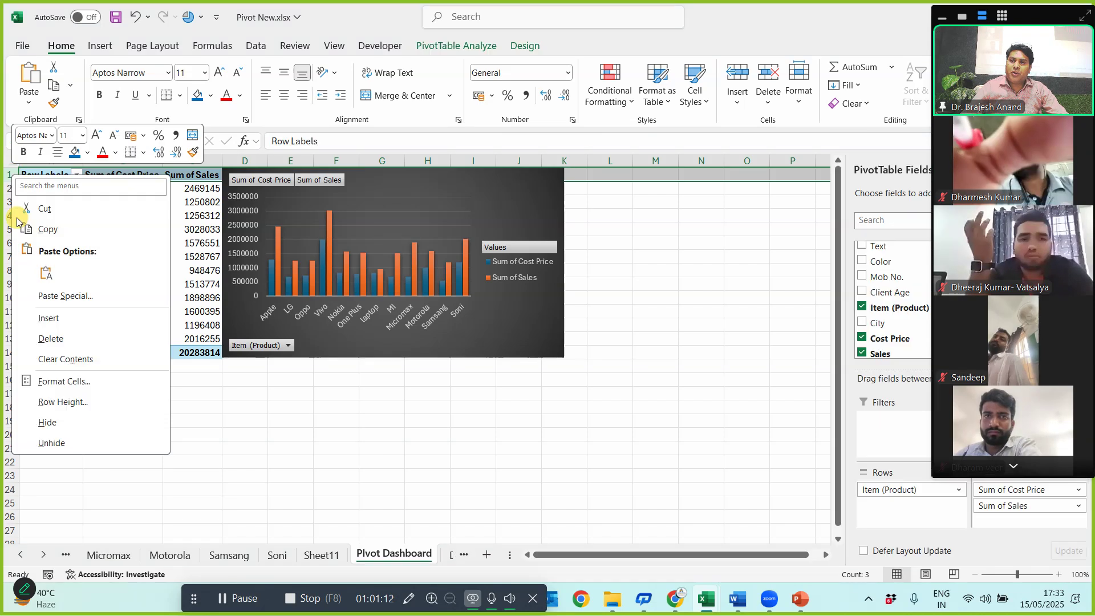
left_click(45, 320)
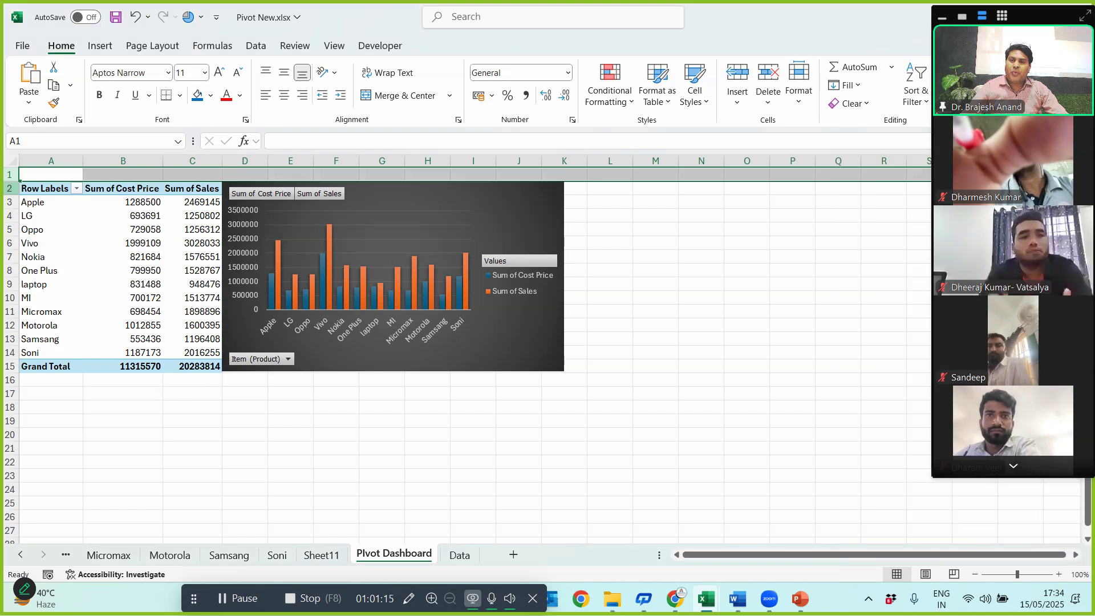
- Merge and center A1:S1 into a taller banner row and fill it blue
left_click_drag(13, 180, 916, 183)
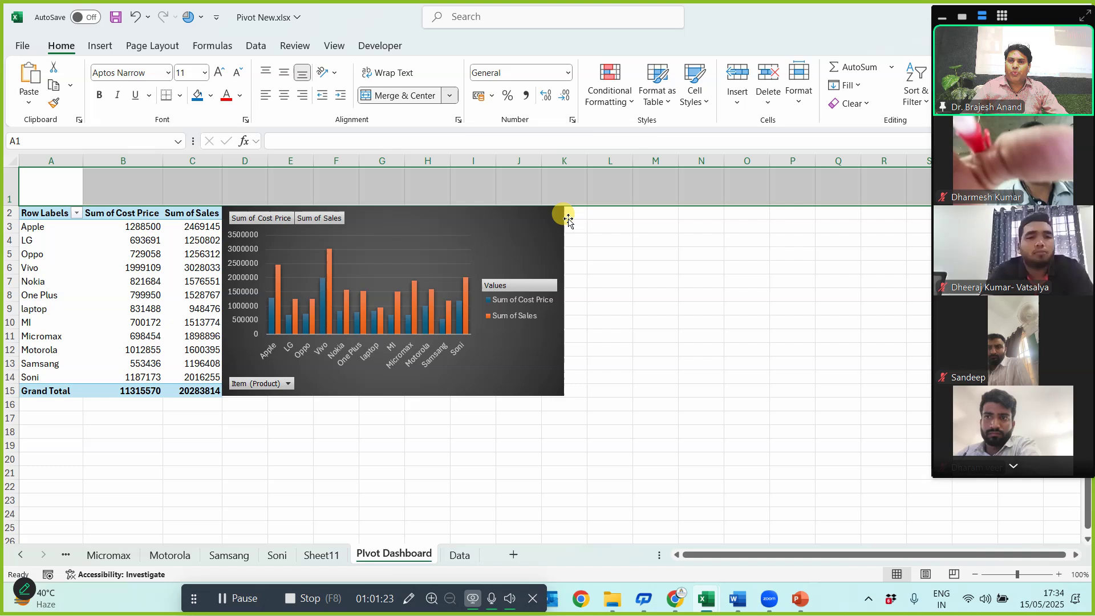
left_click(368, 95)
left_click(200, 100)
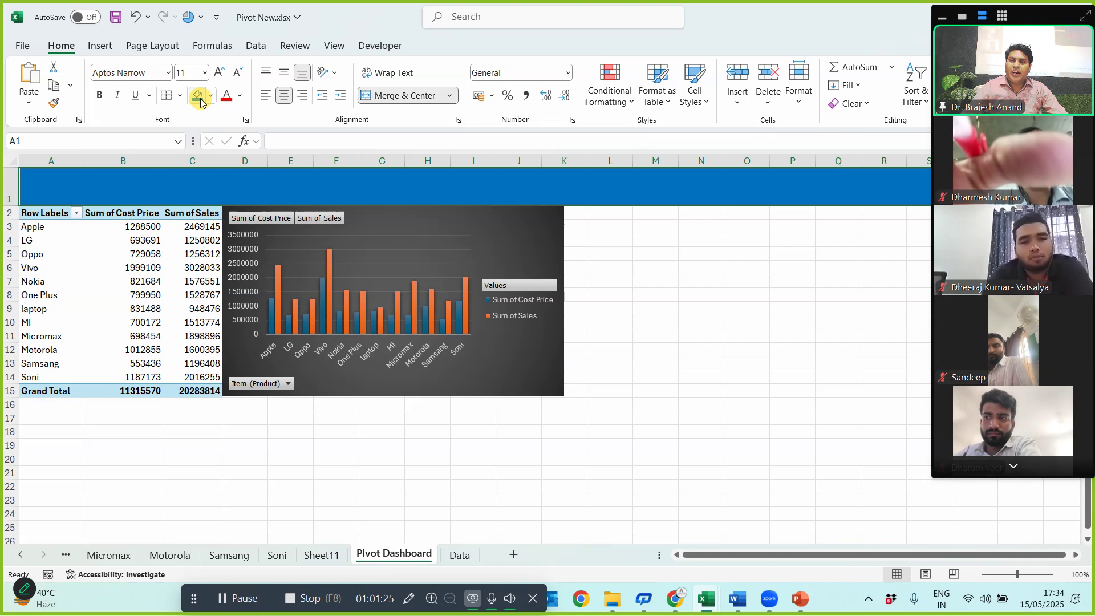
- Reduce the meeting video to the speaker only and put a thick outside border around the dashboard area A1:S24
left_click(962, 17)
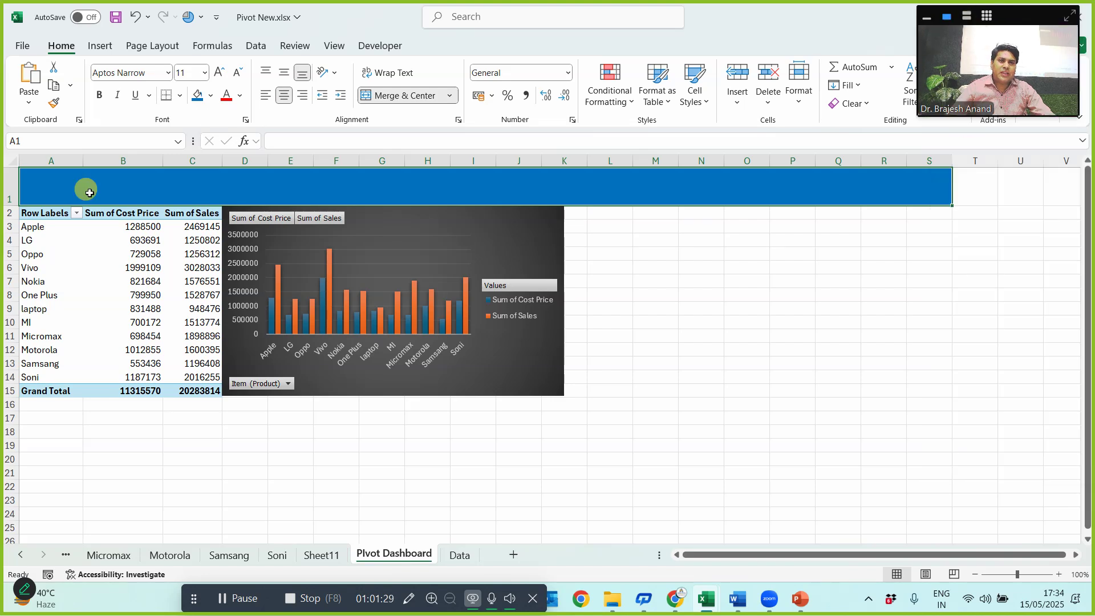
left_click_drag(63, 181, 61, 511)
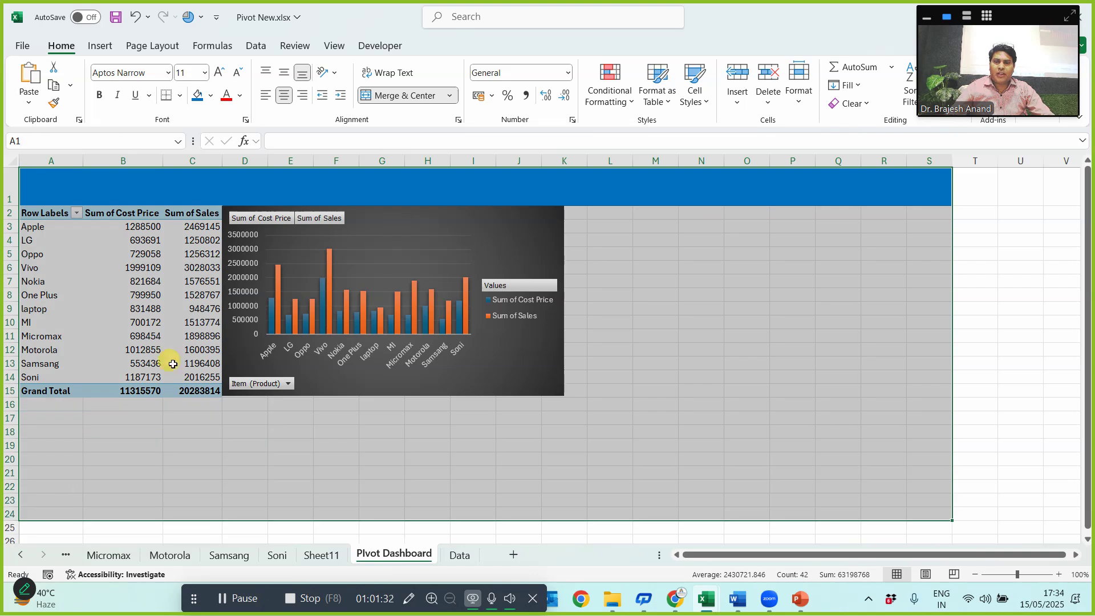
left_click(179, 99)
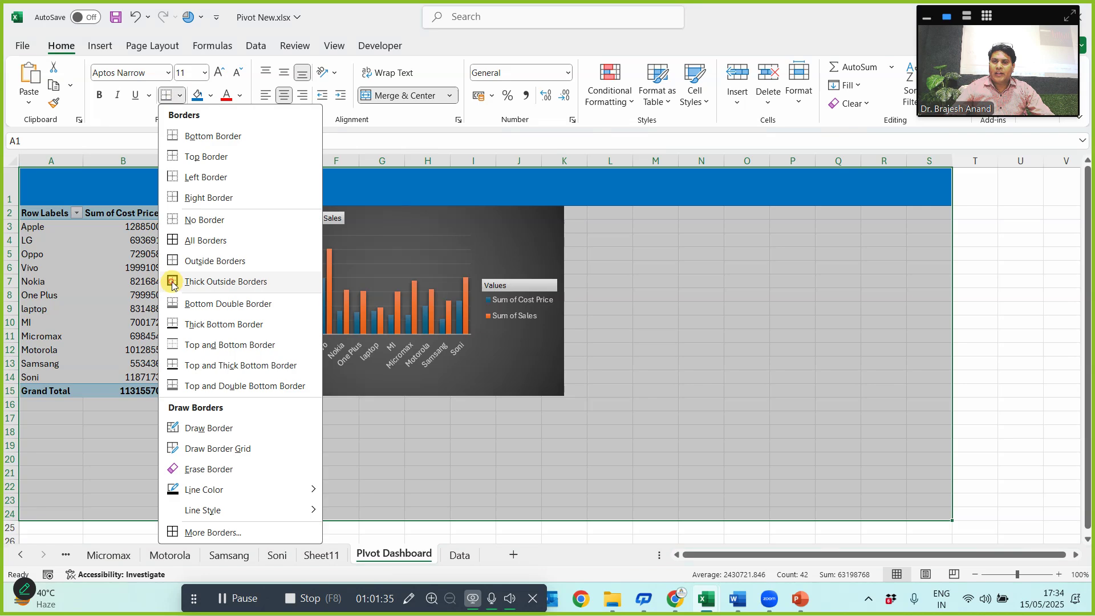
left_click(173, 282)
left_click(833, 336)
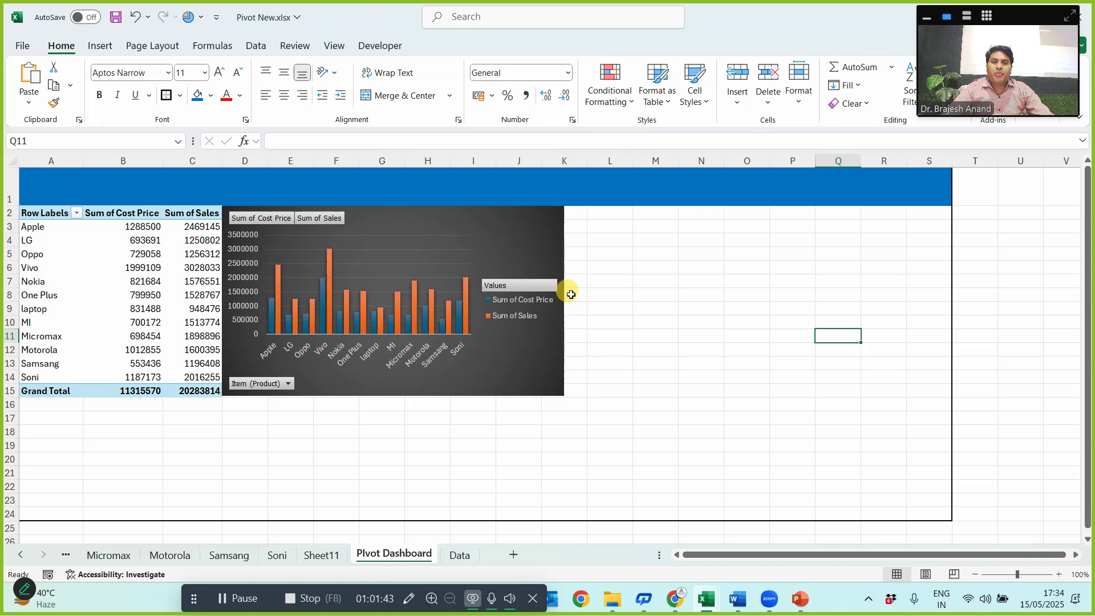
- Enter the title "Performace Analysis By Using Pivot Table Dashbaord, Slicer and Other Important Options" in the blue banner cell A1
left_click(499, 184)
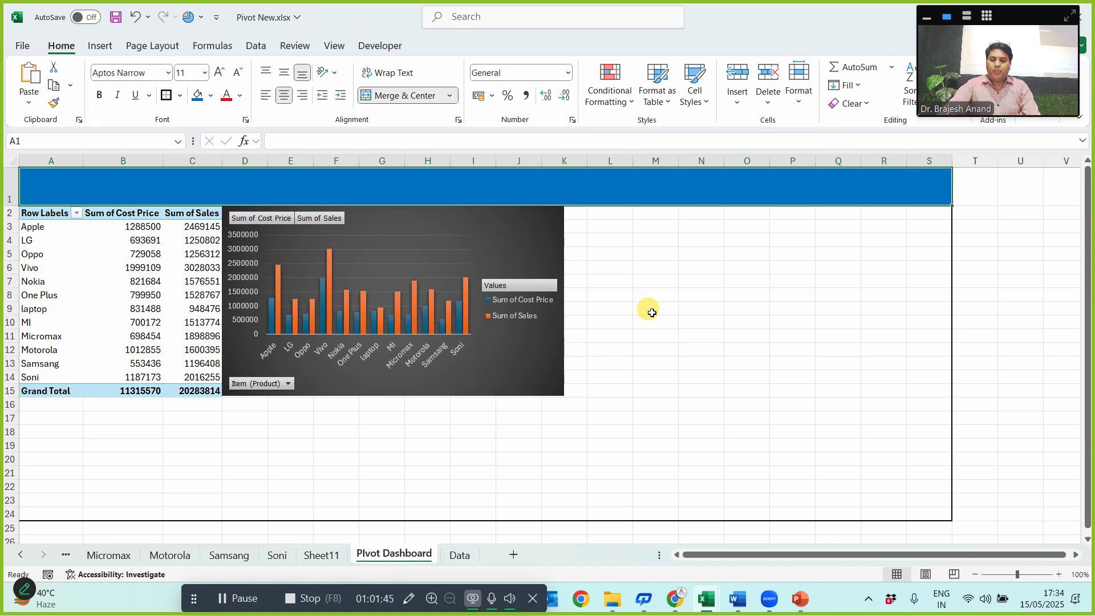
type("P")
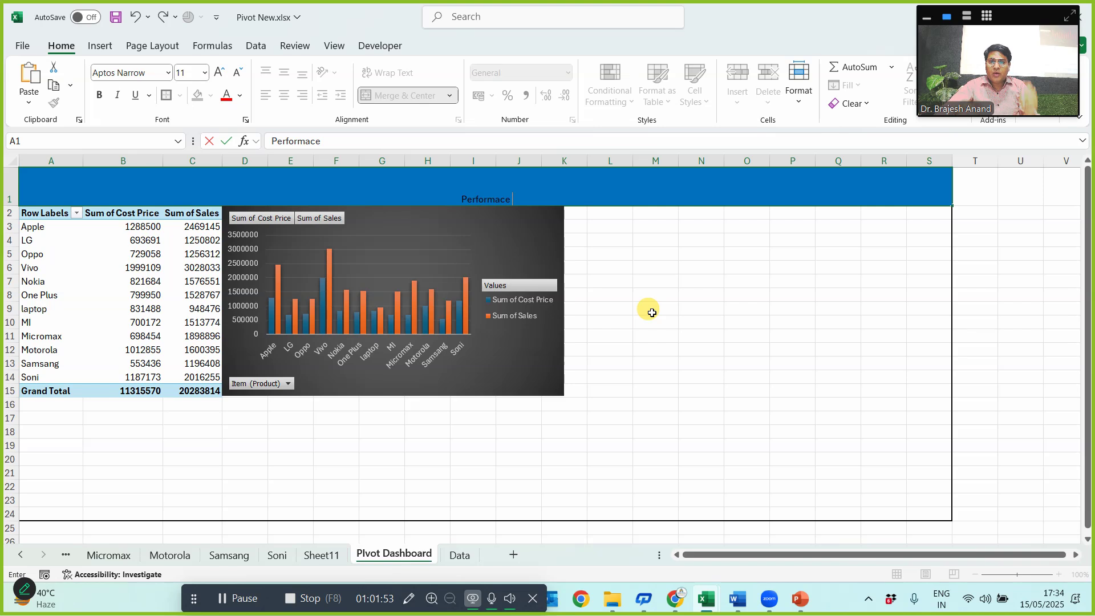
type("erformace Ana")
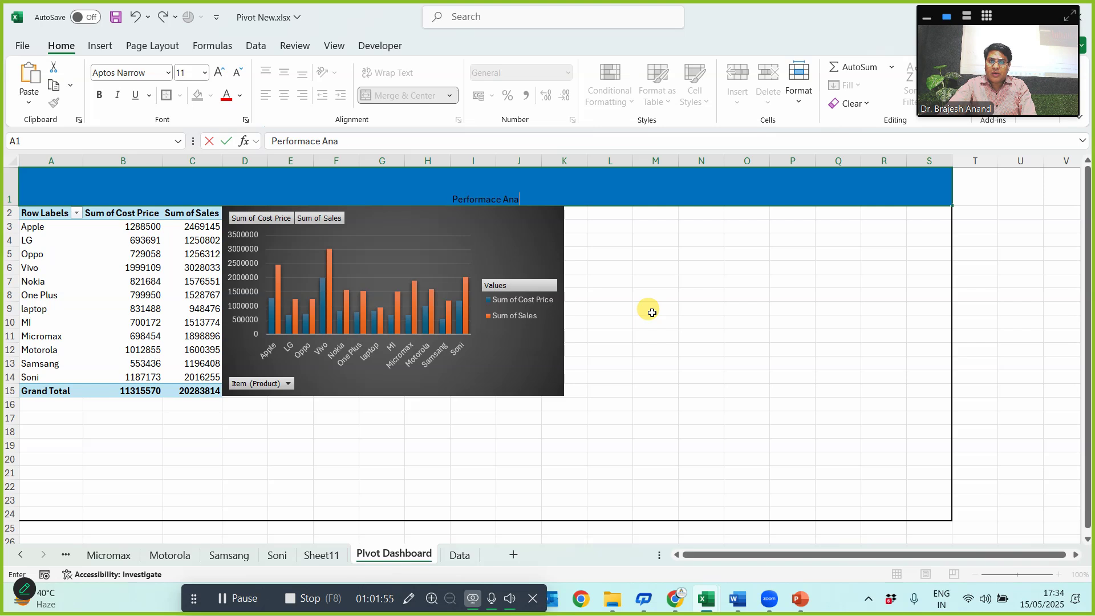
type("lysis By")
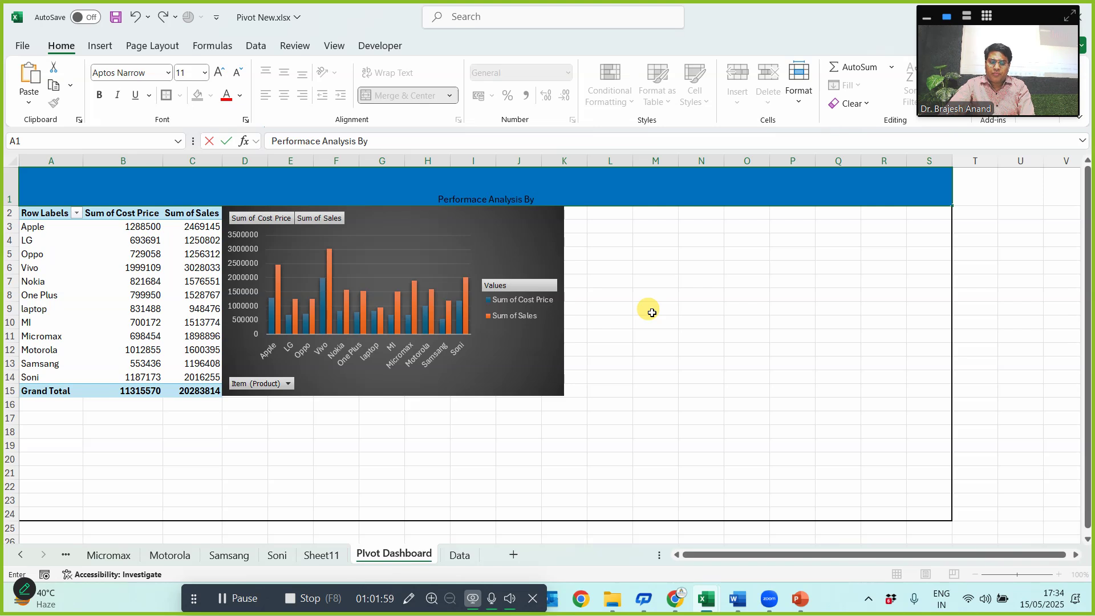
type(" Using Pivot Table Dashbaord,")
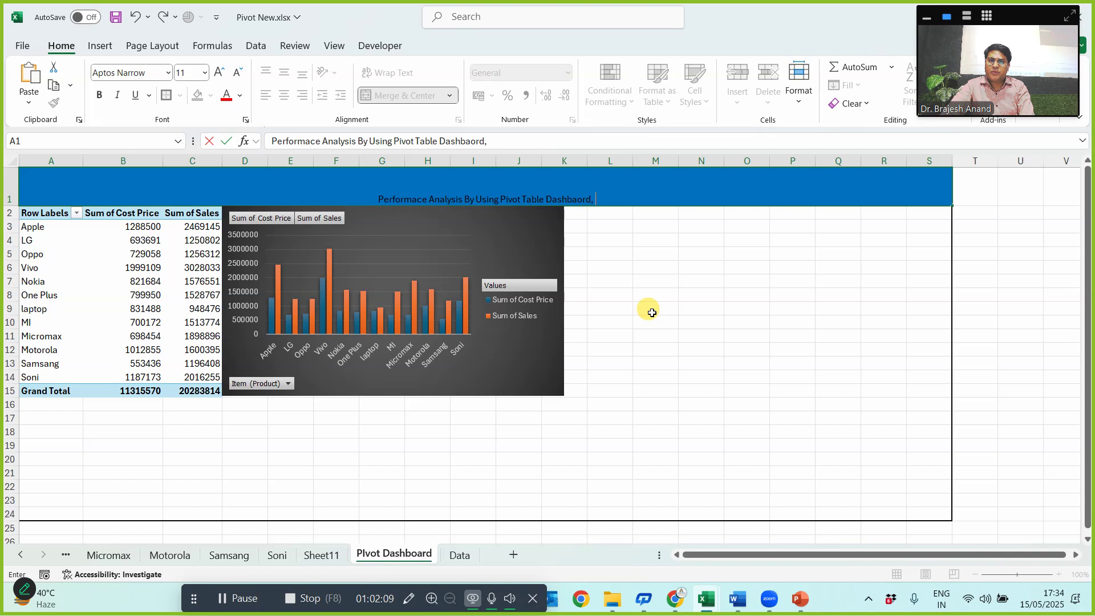
type(" Slicer and")
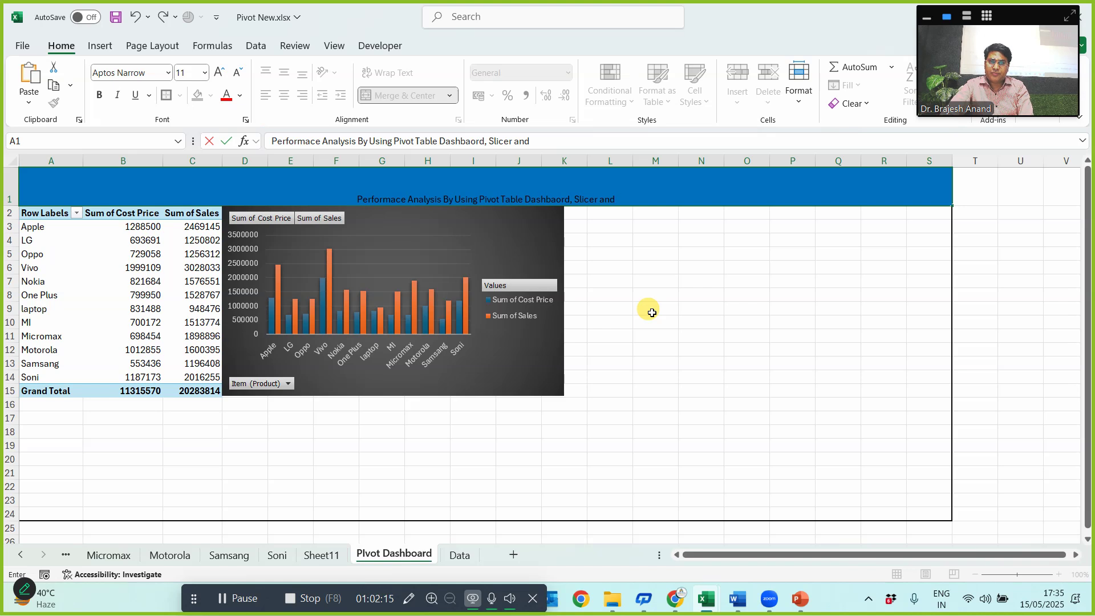
type(" O")
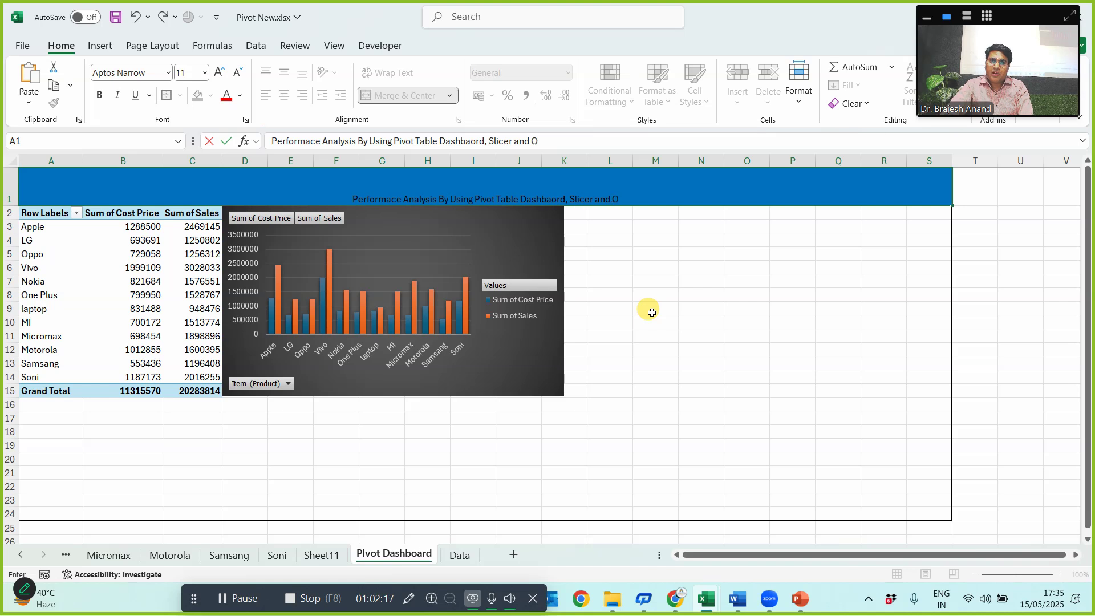
type("ther Import")
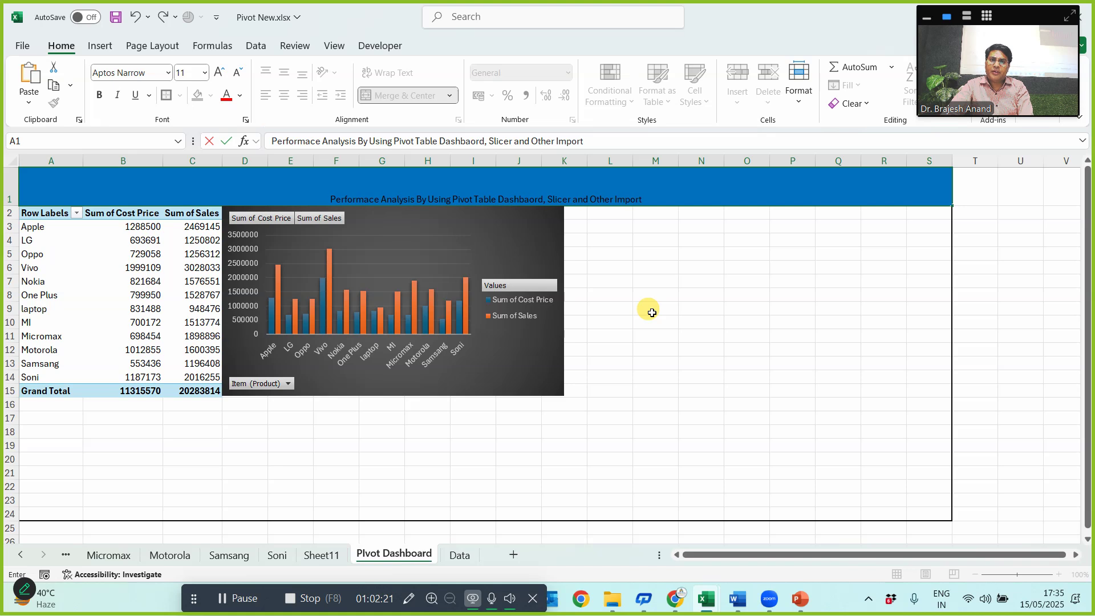
type("ant")
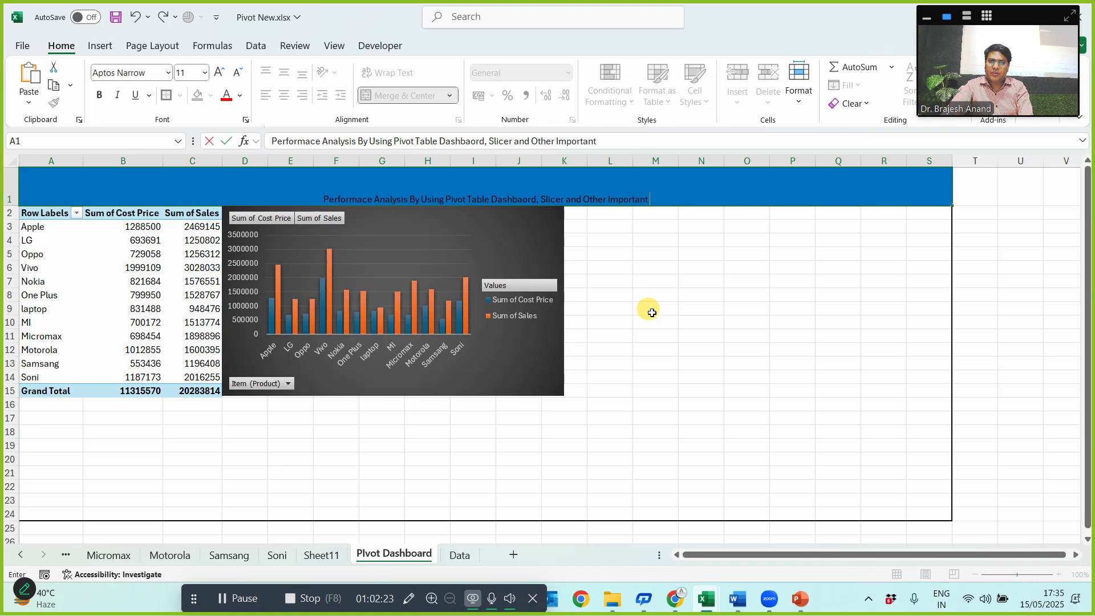
type(" Options")
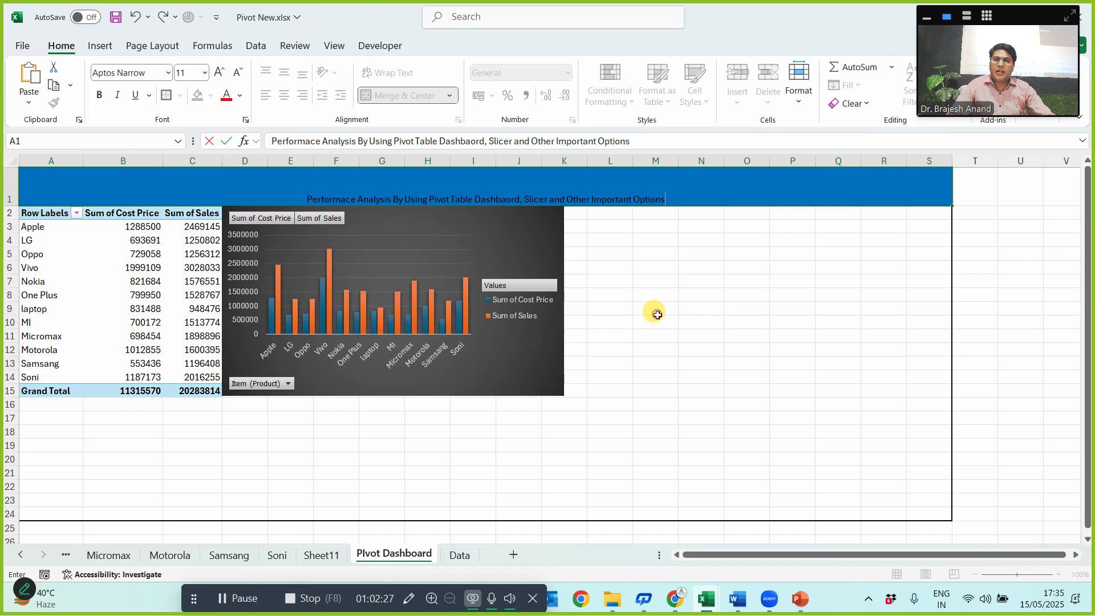
left_click(469, 193)
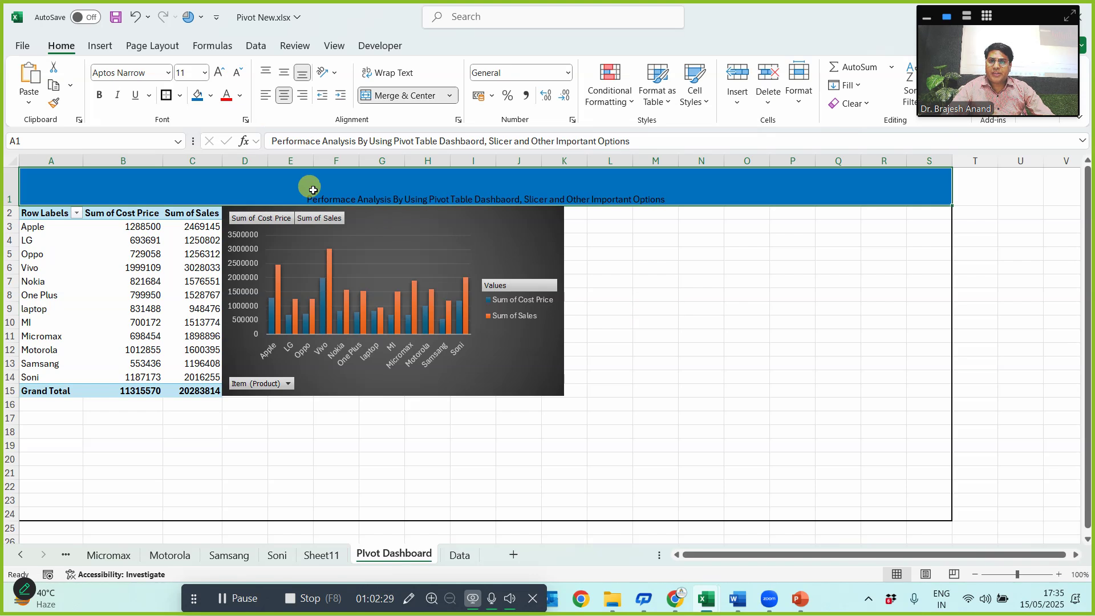
- Format the banner title as bold white text at size 20, vertically centred in the cell
left_click(217, 74)
left_click(217, 74)
left_click(217, 74)
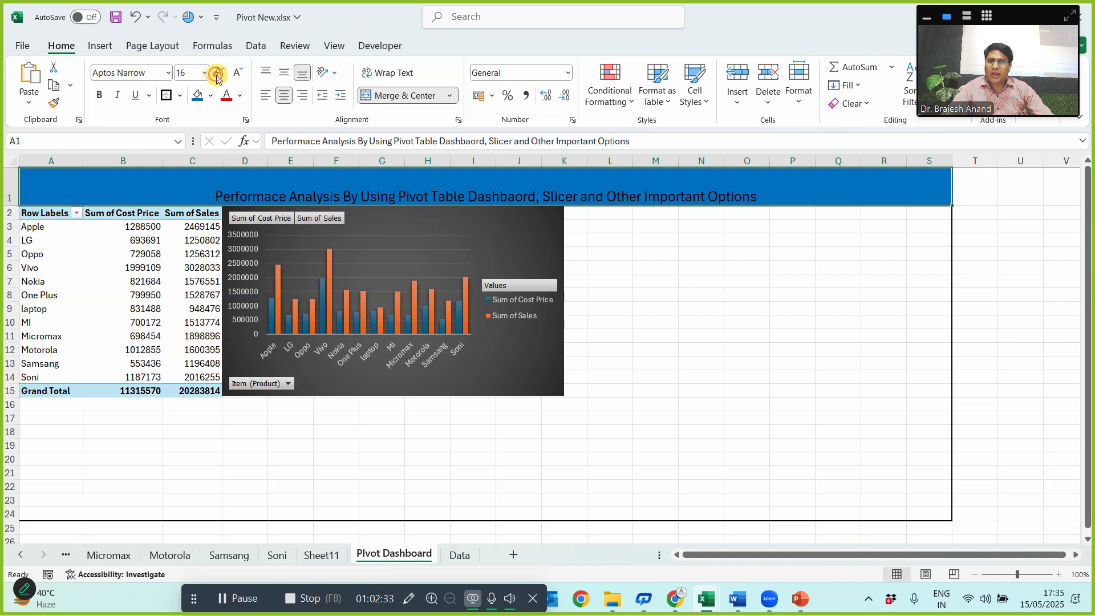
left_click(217, 74)
left_click(284, 72)
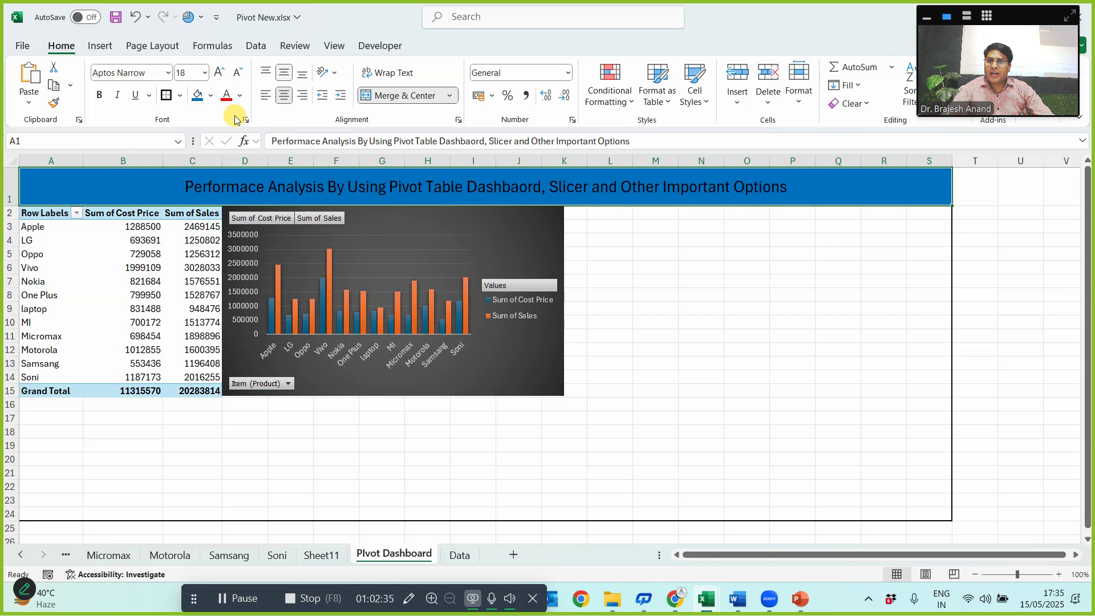
left_click(240, 96)
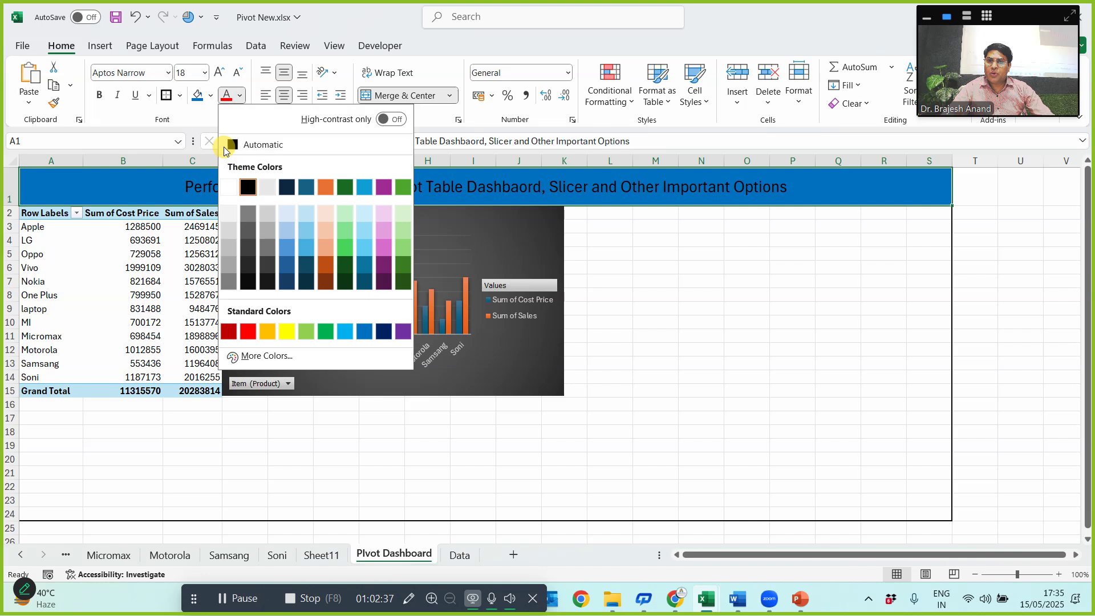
left_click(231, 188)
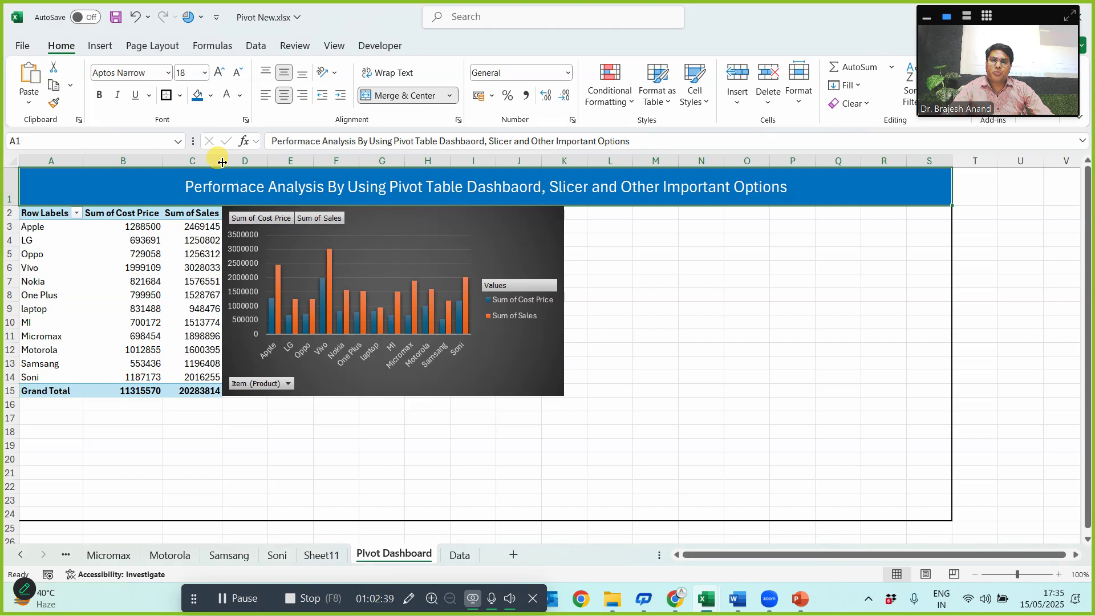
left_click(217, 74)
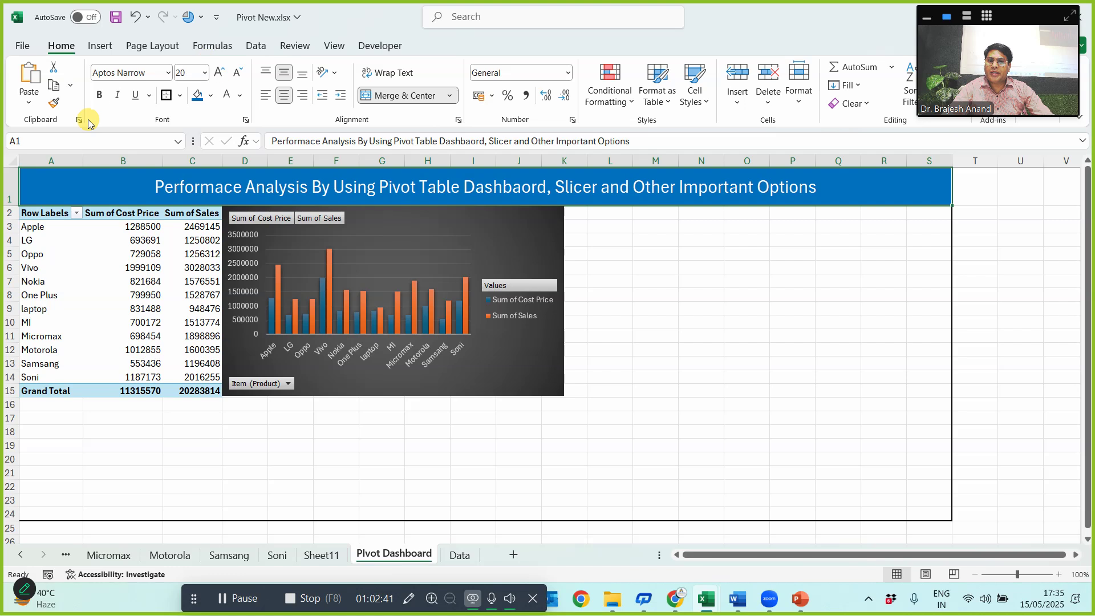
left_click(100, 94)
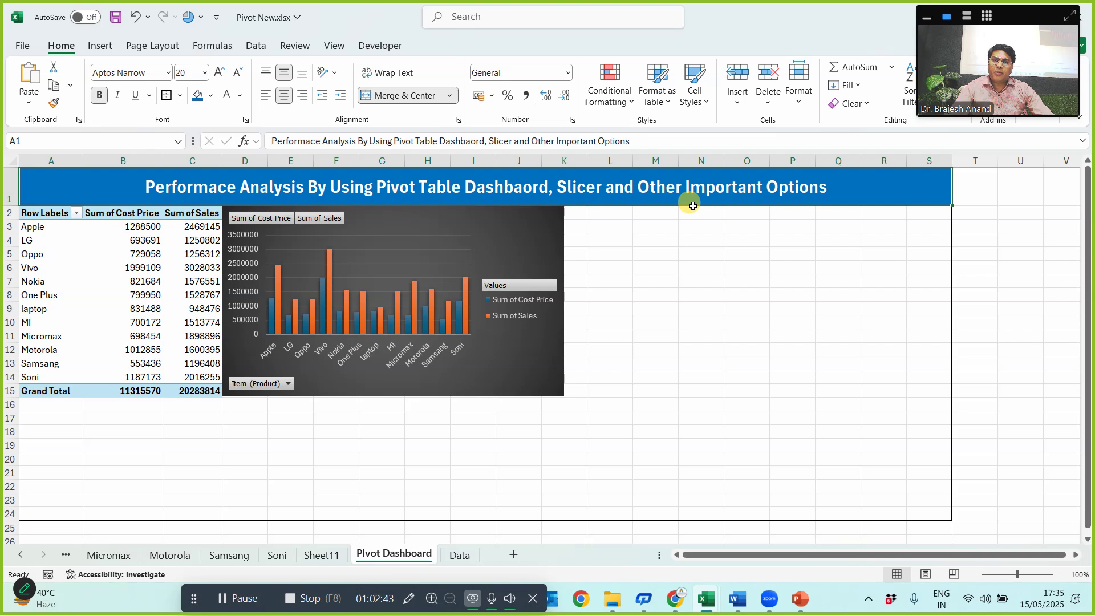
left_click(727, 345)
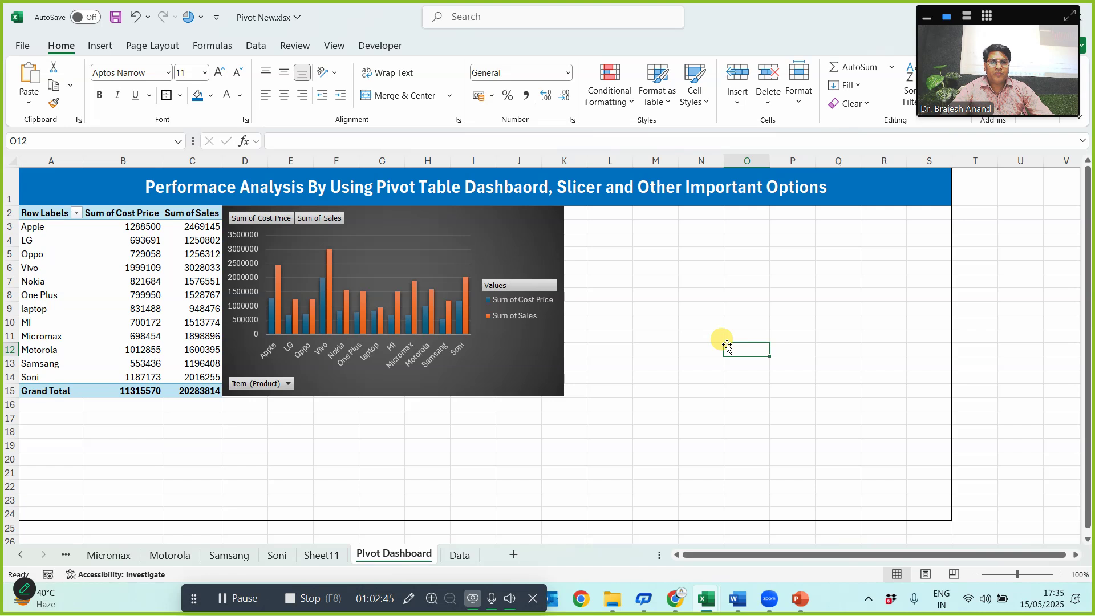
- Insert slicers for Sales Person, Color and City from the dashboard's pivot table
left_click(129, 280)
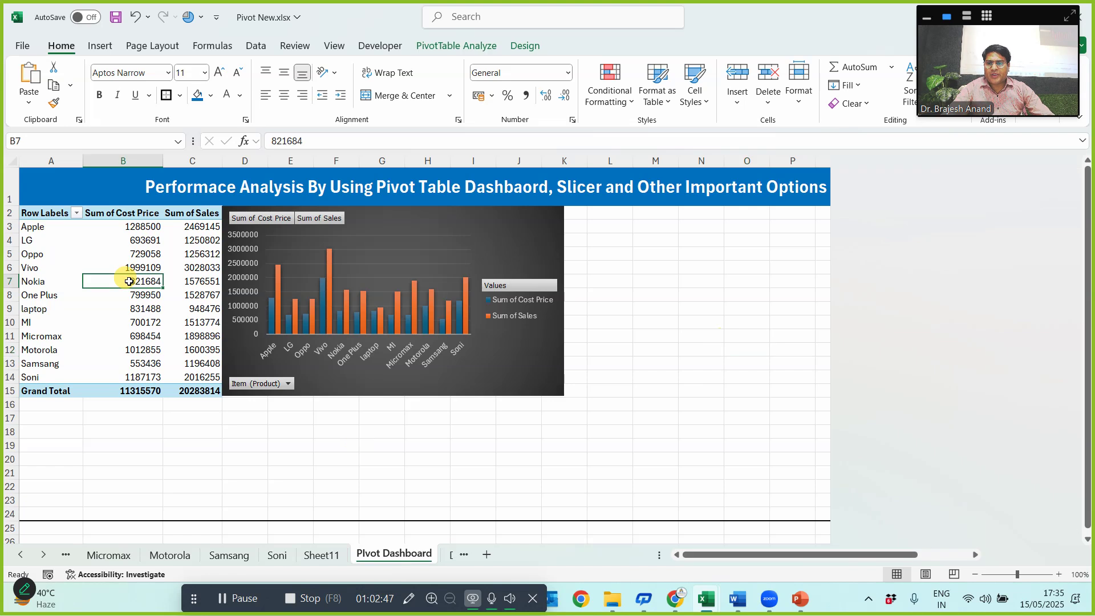
left_click(451, 48)
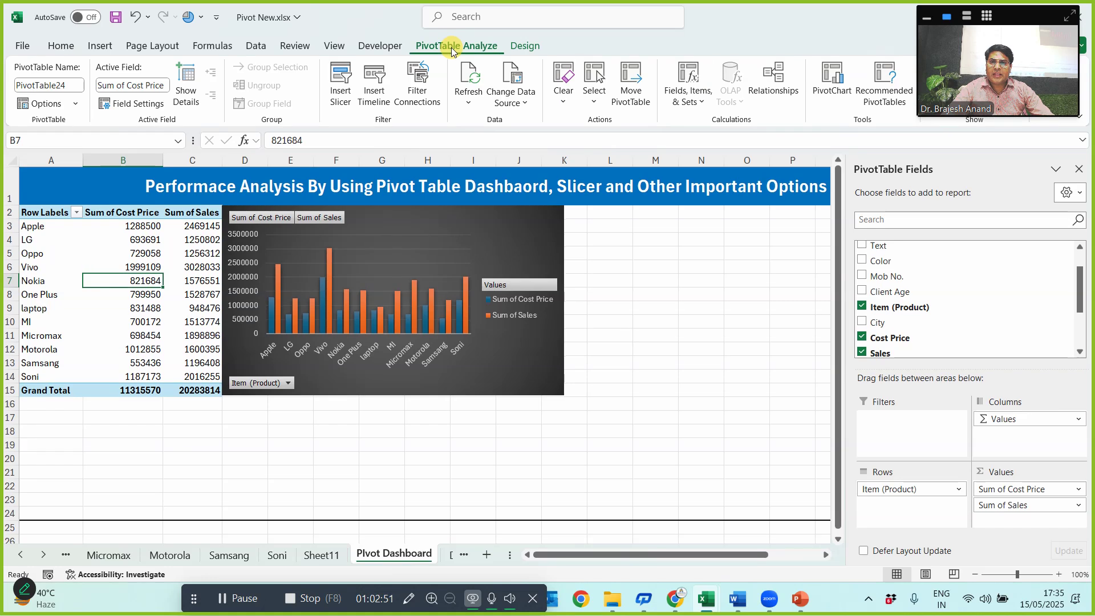
left_click(340, 79)
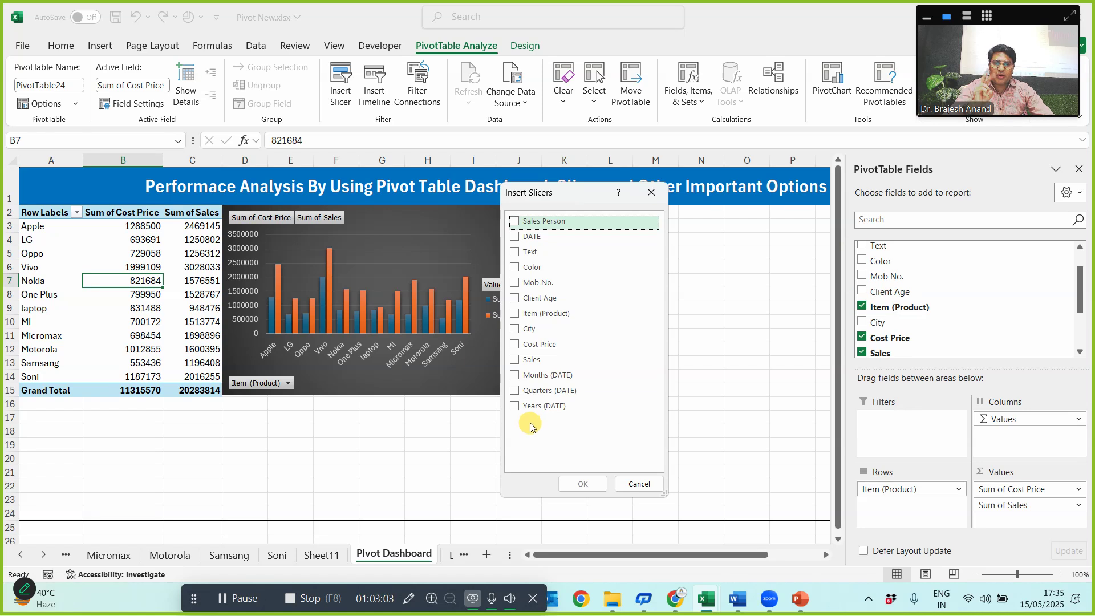
left_click(515, 268)
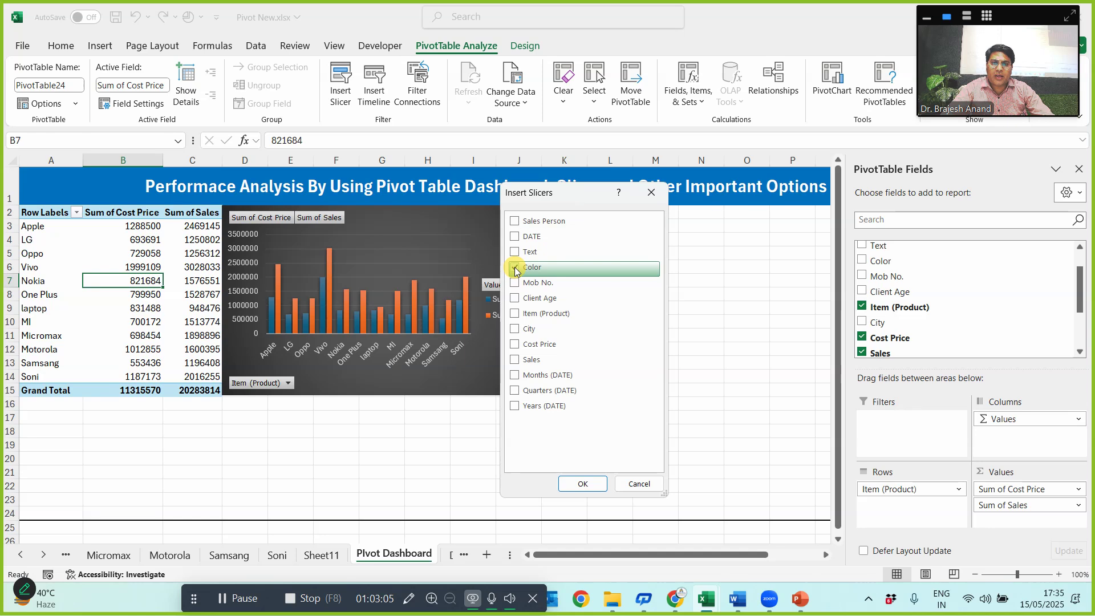
left_click(515, 223)
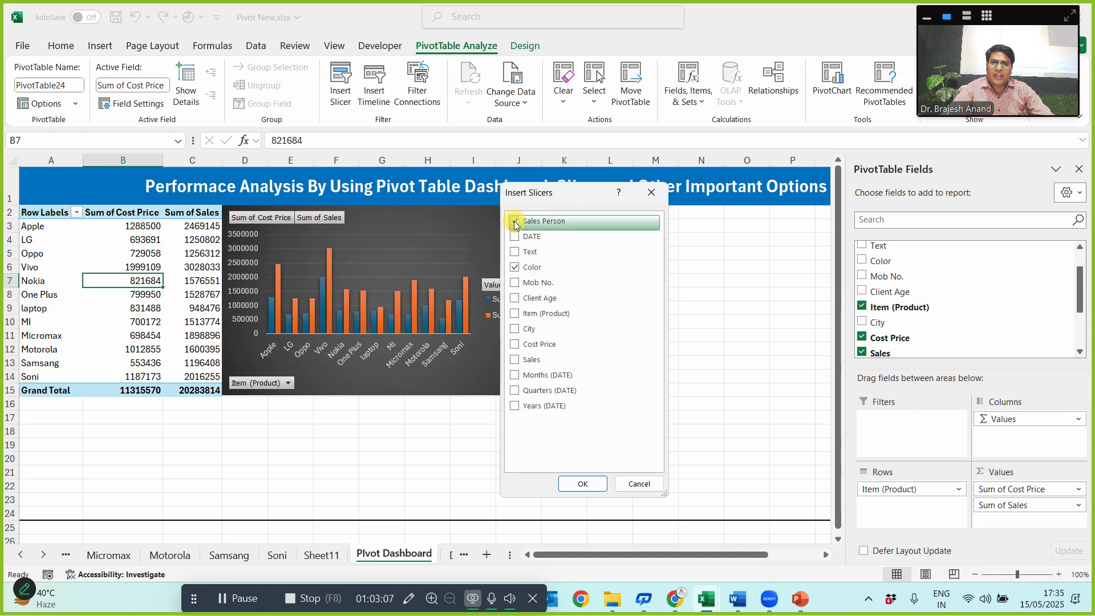
left_click(513, 334)
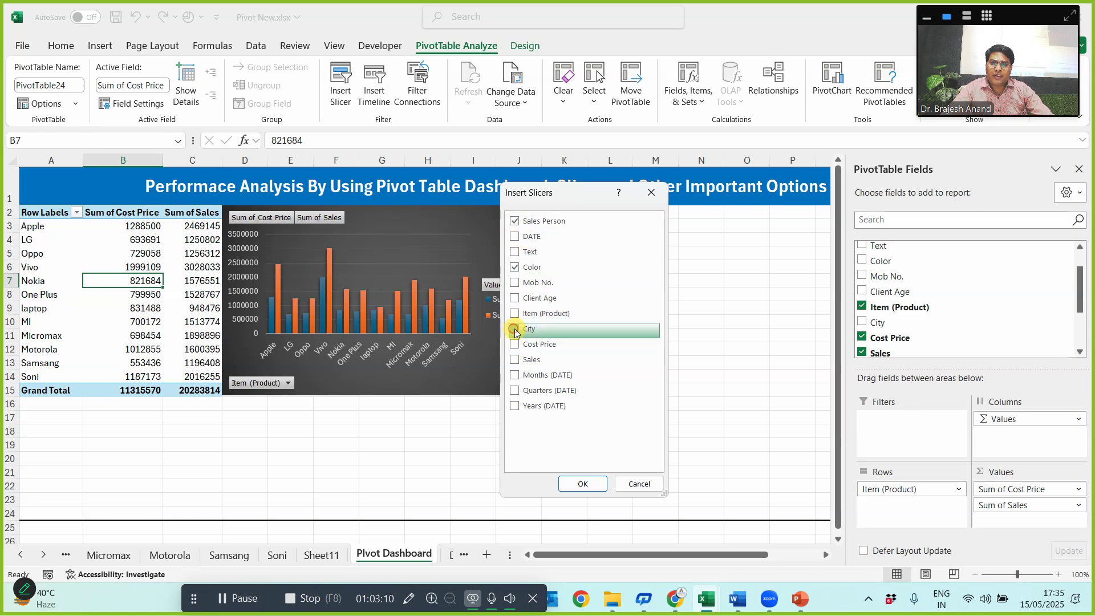
left_click(583, 483)
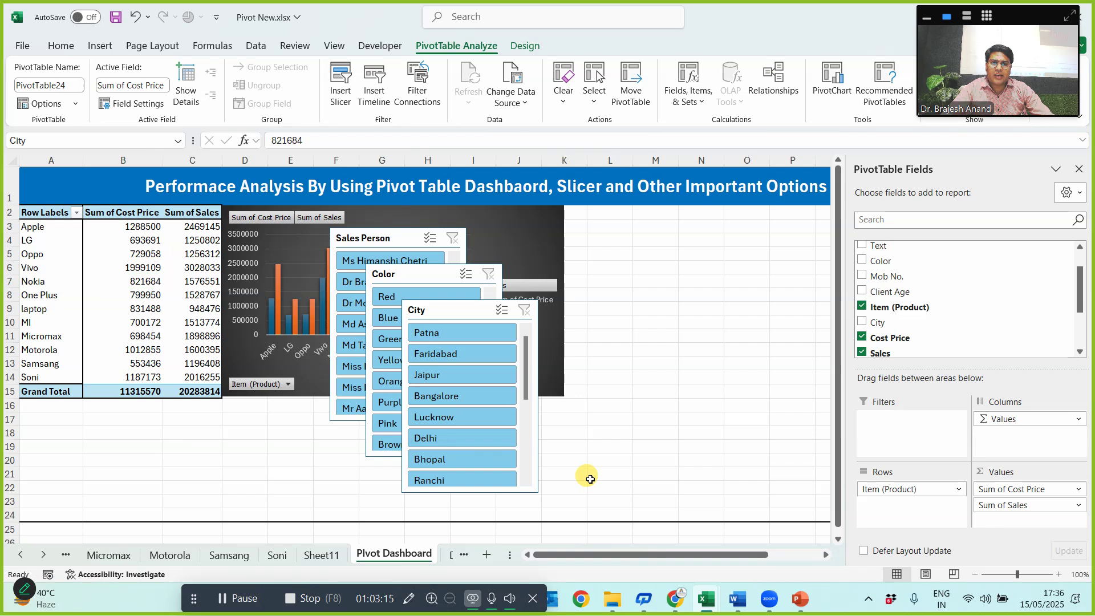
- Line up the City, Sales Person and Color slicers side by side, in that order, beside the chart under the banner
left_click_drag(459, 299, 617, 214)
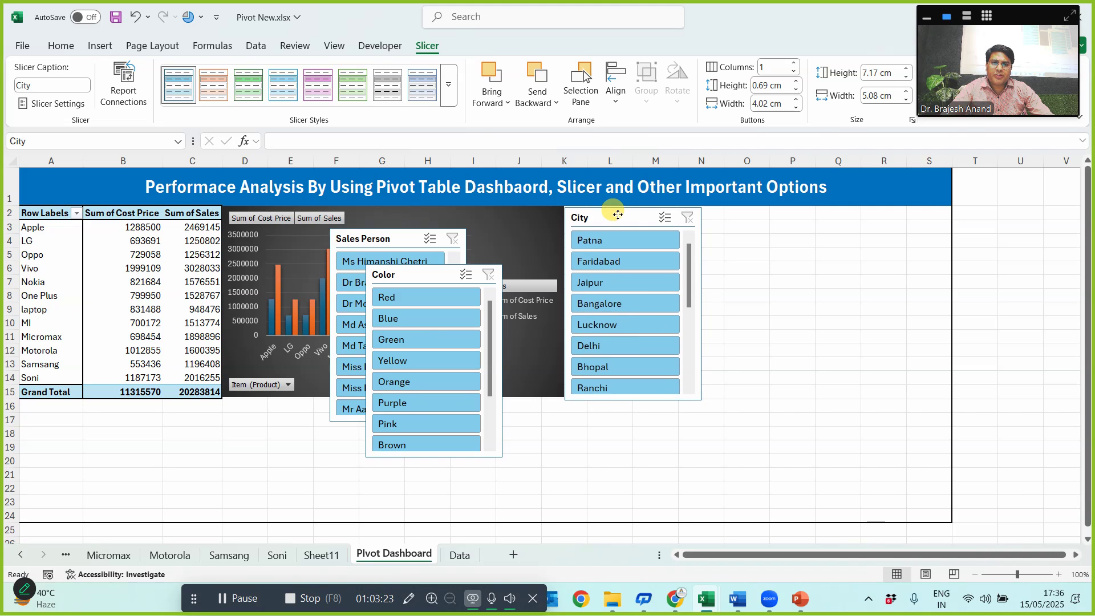
left_click_drag(365, 235, 748, 217)
left_click_drag(427, 267, 908, 277)
left_click_drag(912, 252, 893, 215)
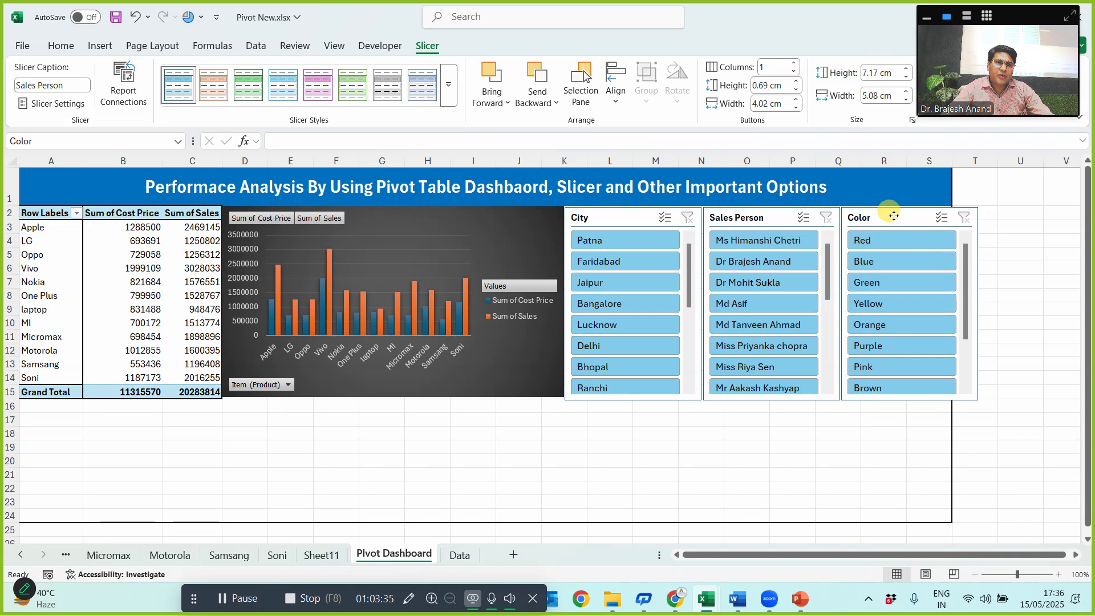
- Narrow the Color slicer to end at the dashboard border and shorten the City slicer to about 7.07 cm high
left_click(976, 304)
left_click_drag(976, 303, 951, 304)
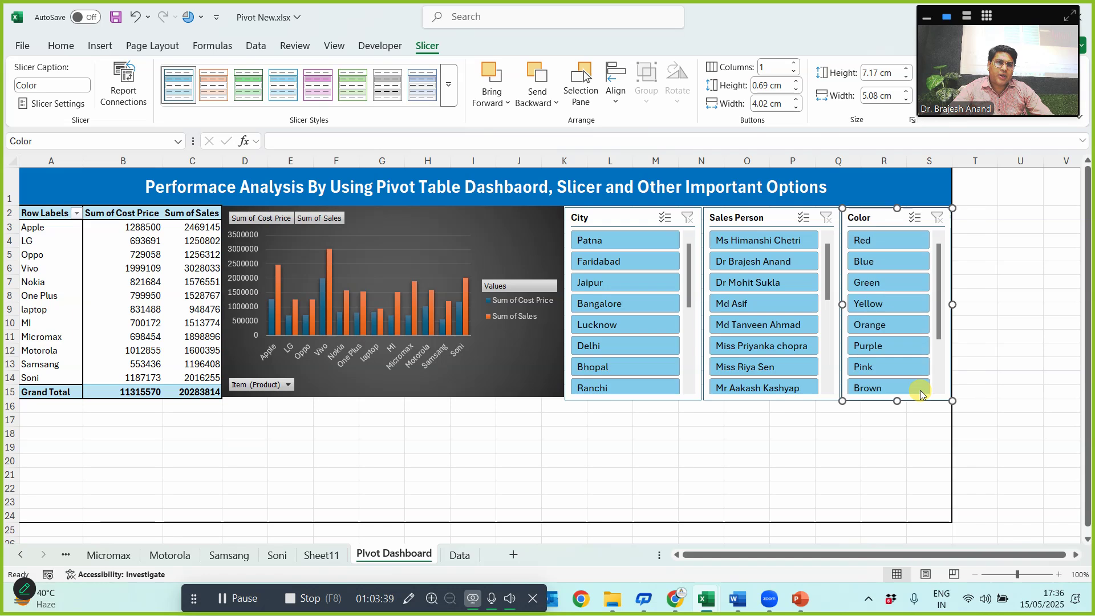
left_click(761, 446)
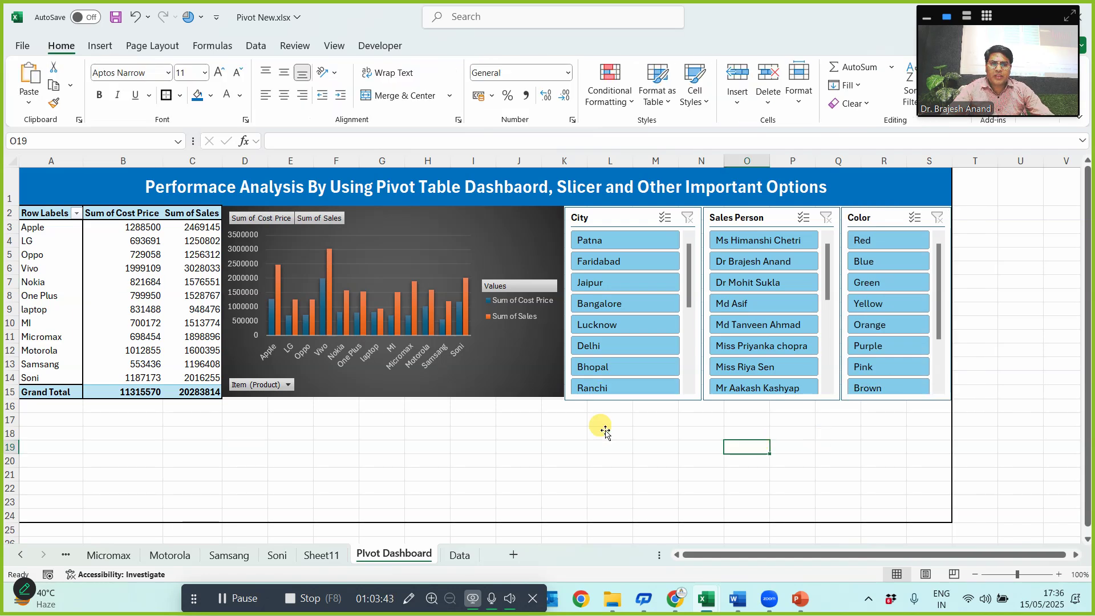
left_click(612, 370)
left_click_drag(635, 405, 633, 399)
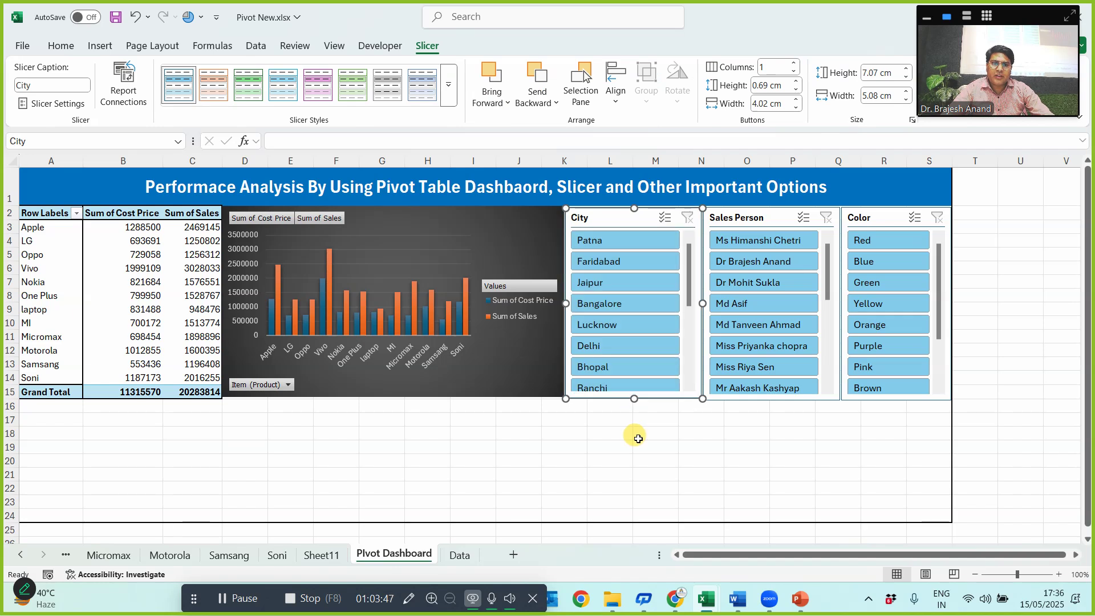
left_click(620, 454)
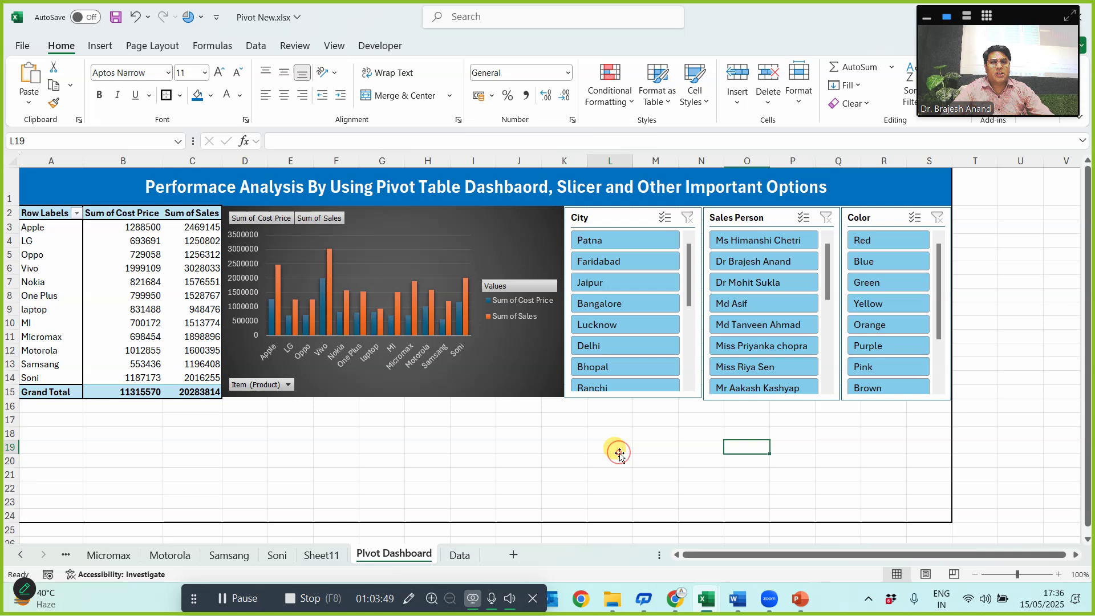
- Apply the purple dark slicer style to the City slicer
left_click(634, 222)
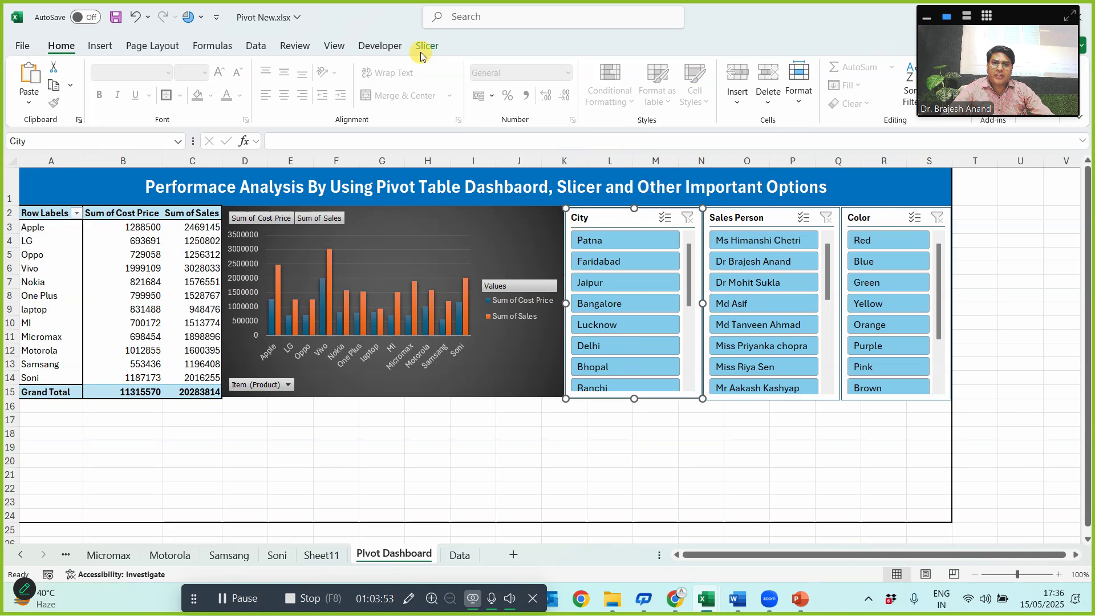
left_click(427, 47)
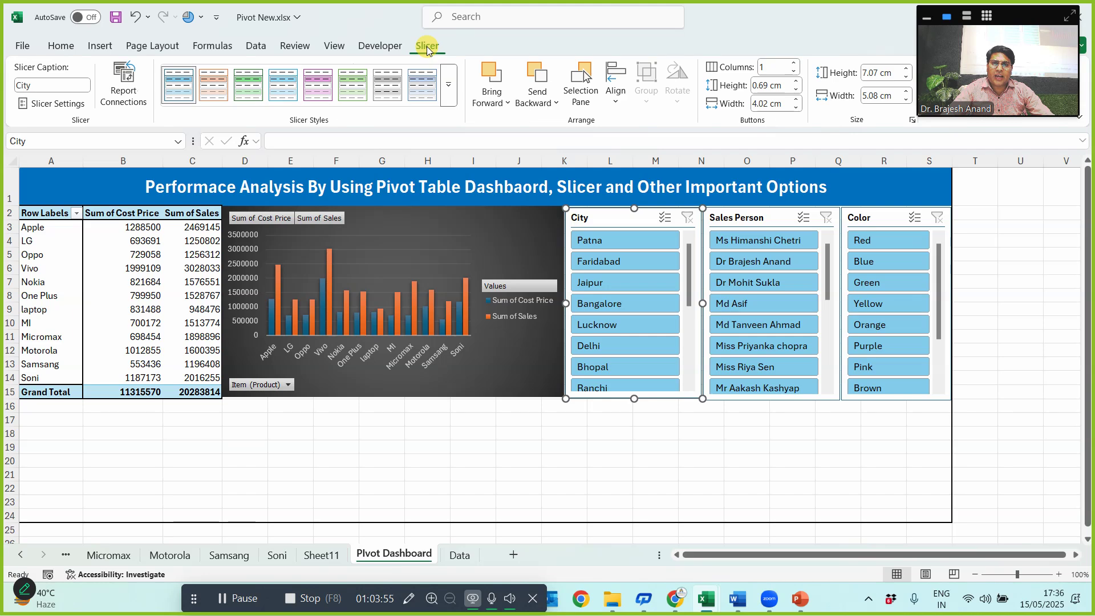
left_click(447, 97)
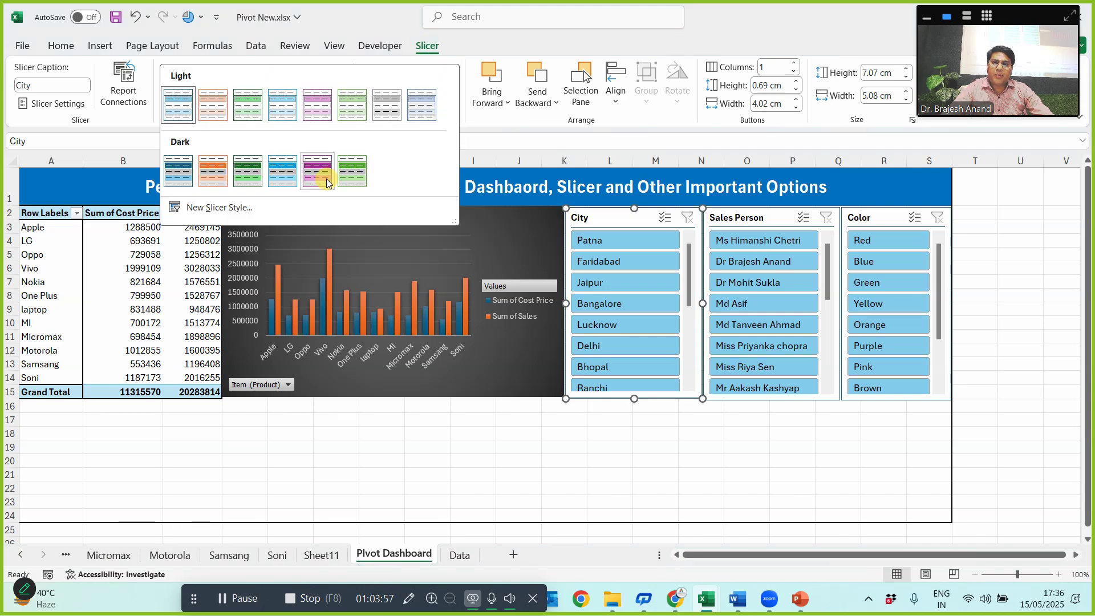
left_click(327, 179)
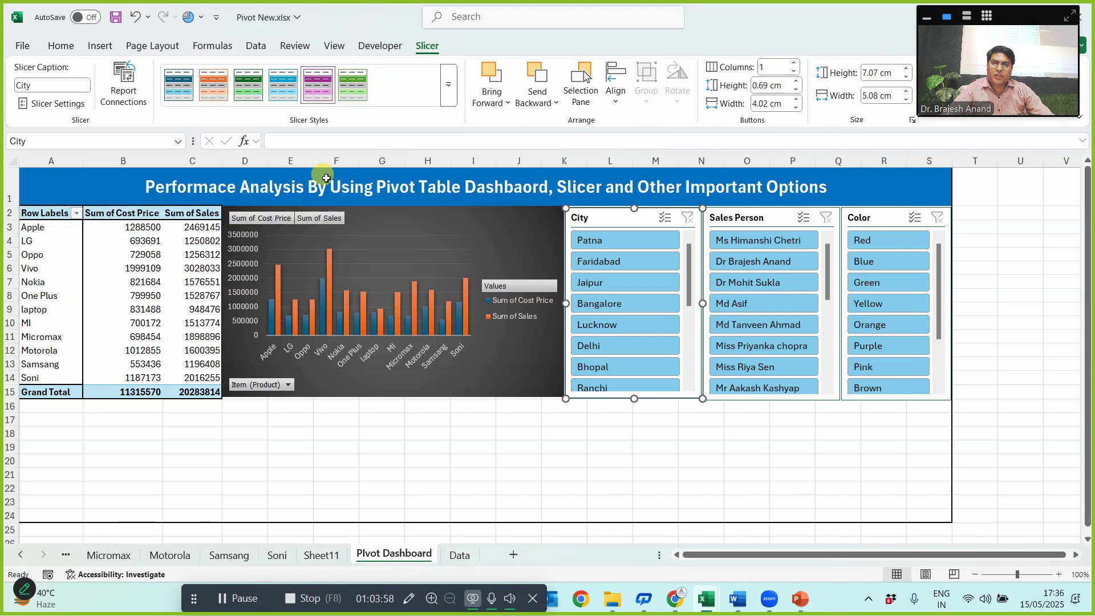
- Apply the dark green slicer style to the Sales Person slicer and the dark orange style to the Color slicer
left_click(753, 216)
left_click(263, 100)
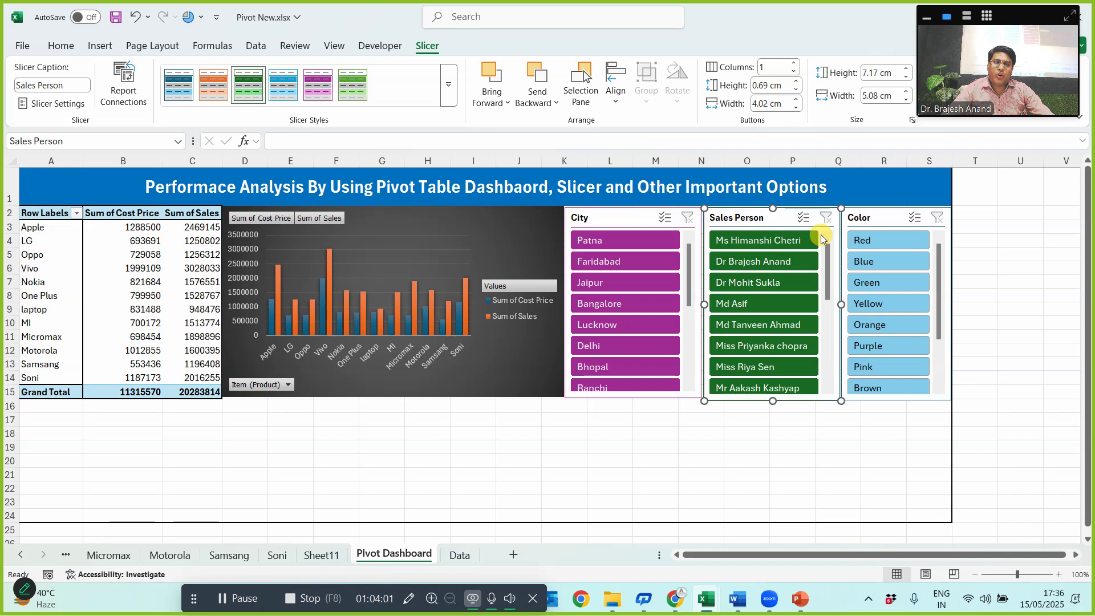
left_click(859, 217)
left_click(213, 84)
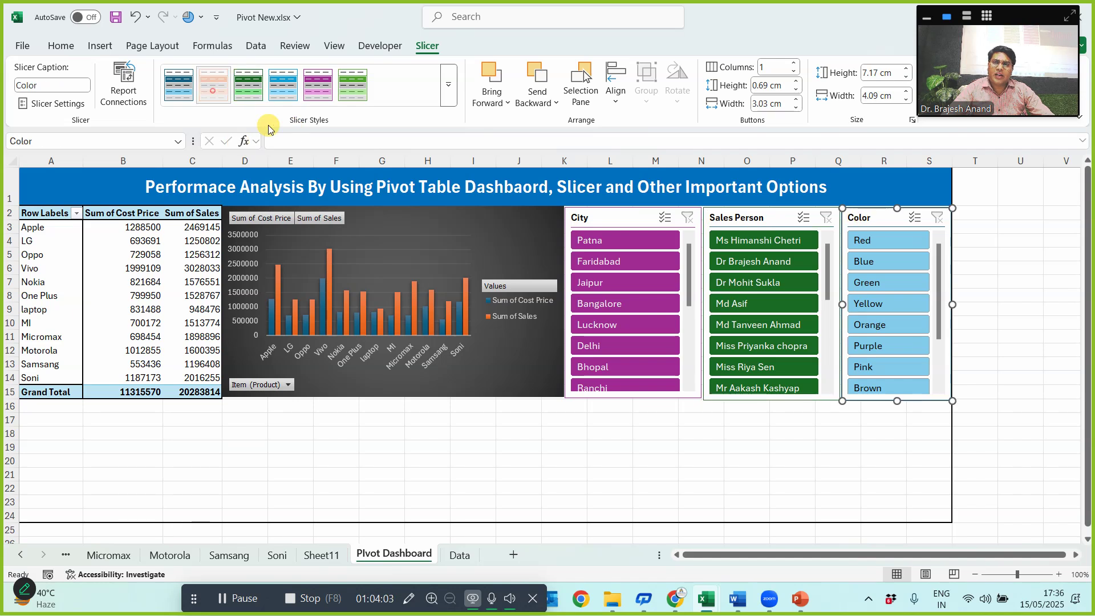
left_click(586, 424)
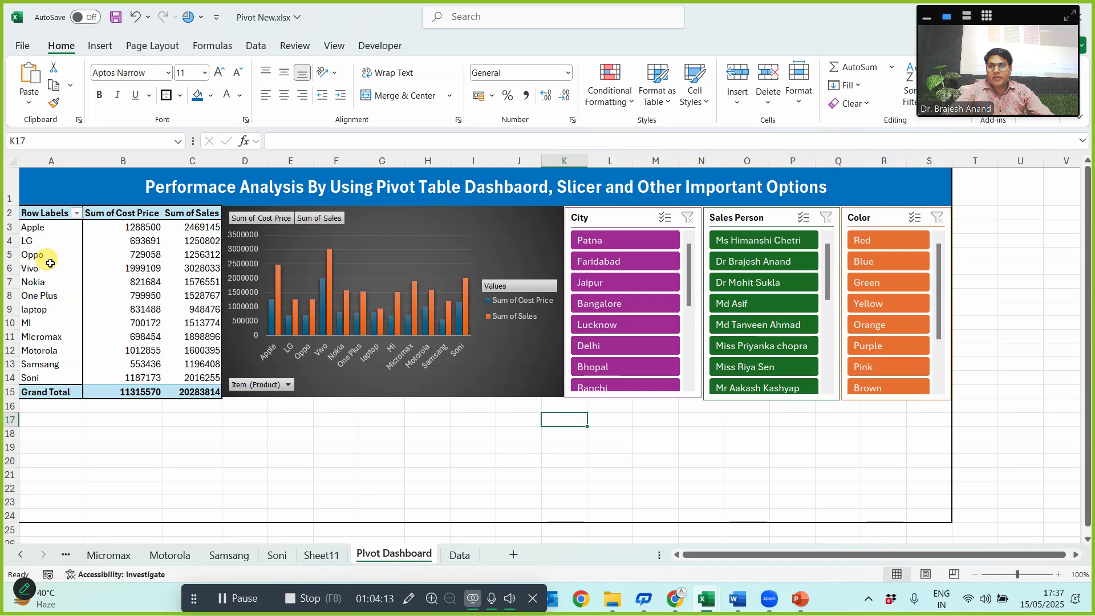
- Filter the dashboard by Patna, Faridabad, Jaipur and Bangalore in turn with the City slicer, then clear its filter
left_click(602, 239)
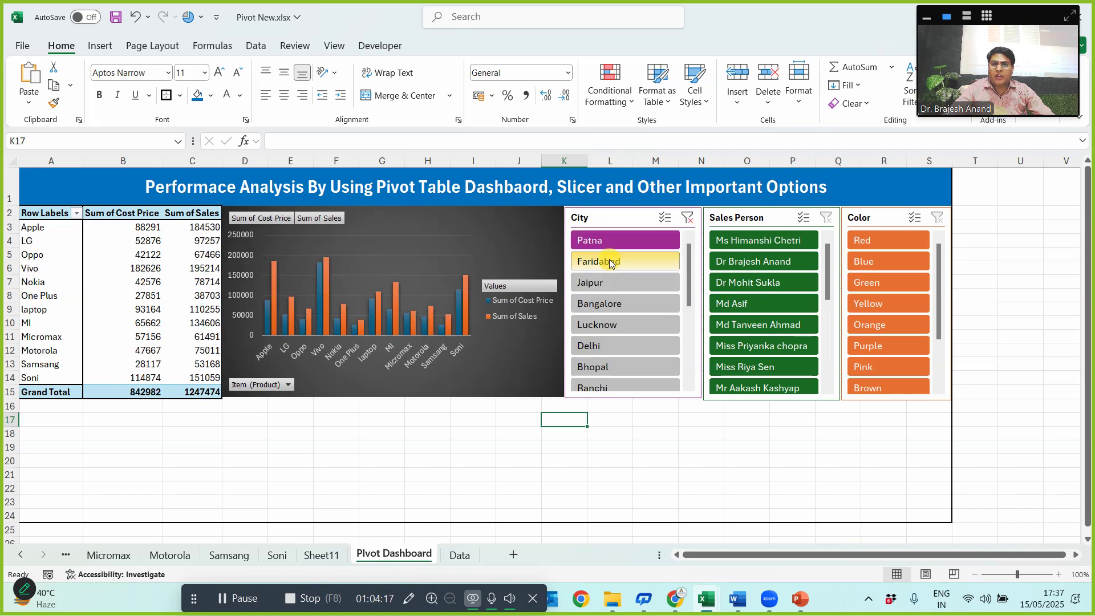
left_click(610, 265)
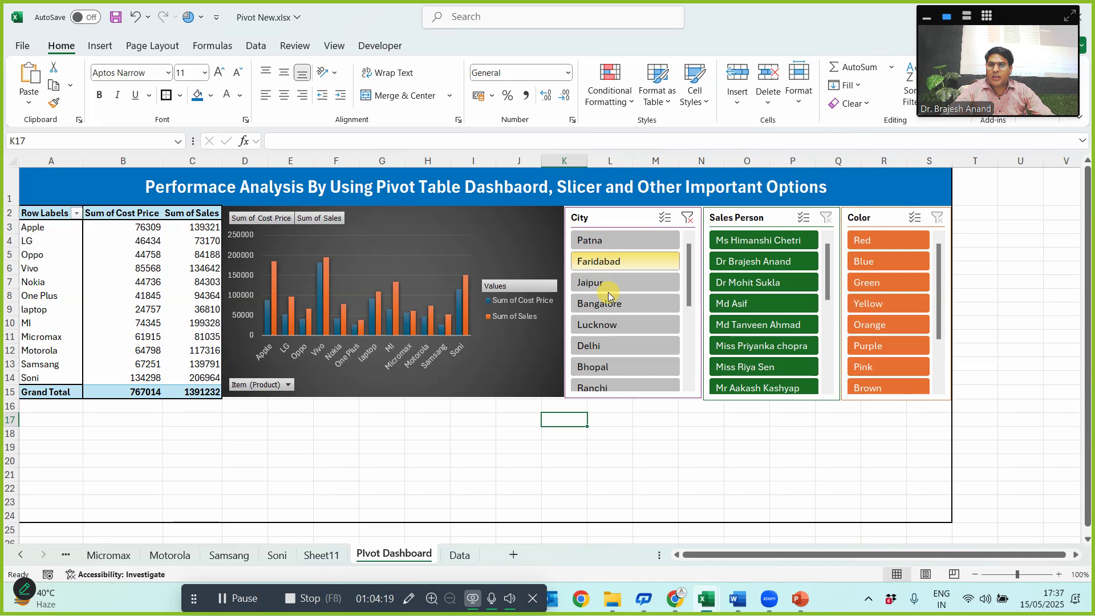
left_click(603, 284)
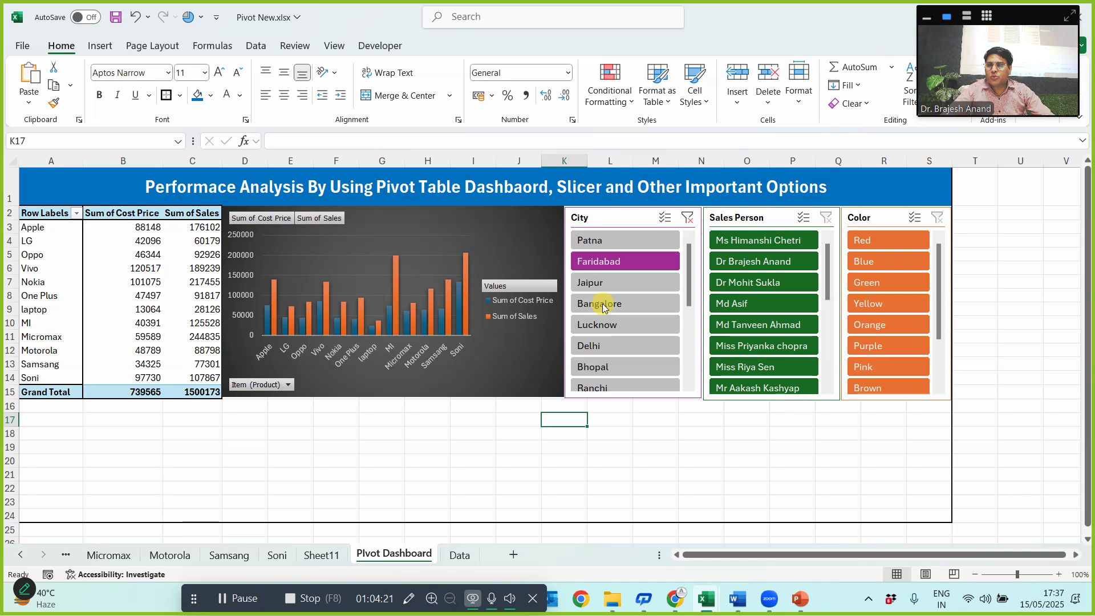
left_click(602, 301)
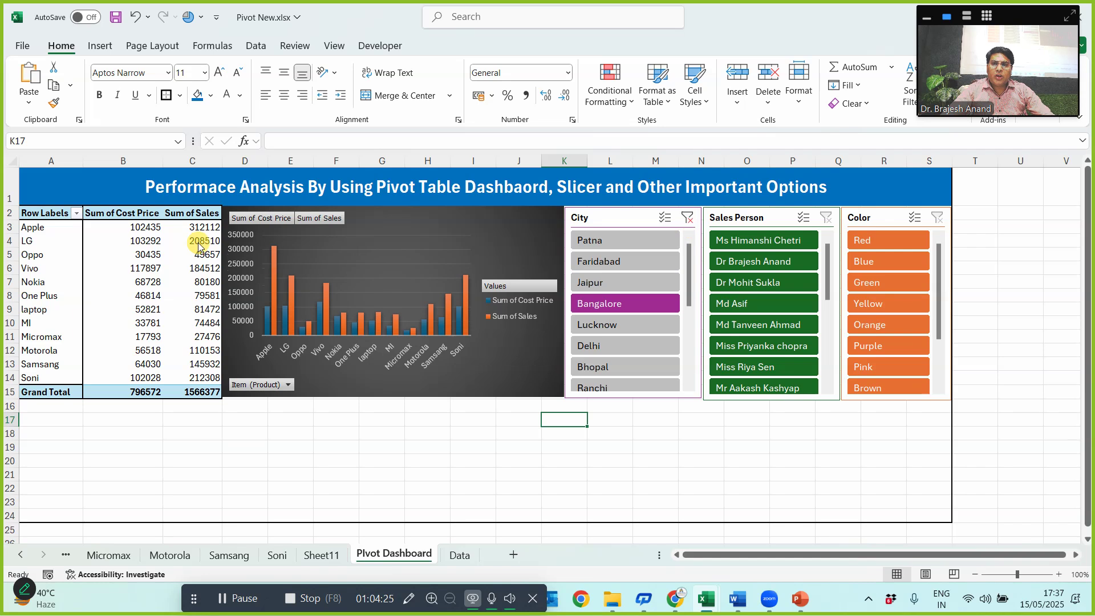
left_click(687, 217)
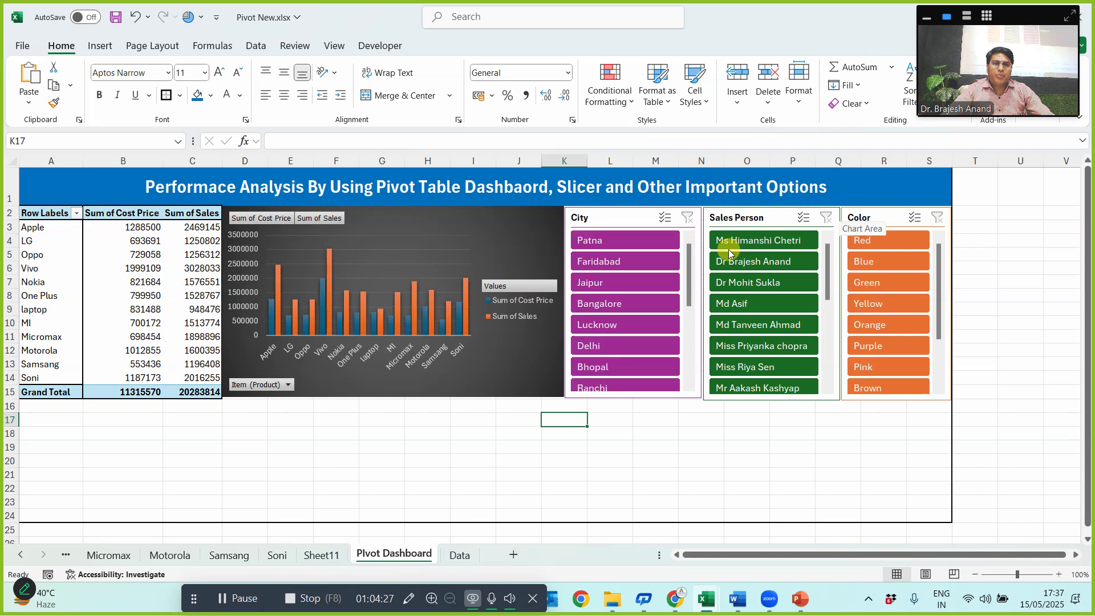
- Filter the dashboard by four individual sales persons in turn with the Sales Person slicer, then clear its filter
left_click(748, 327)
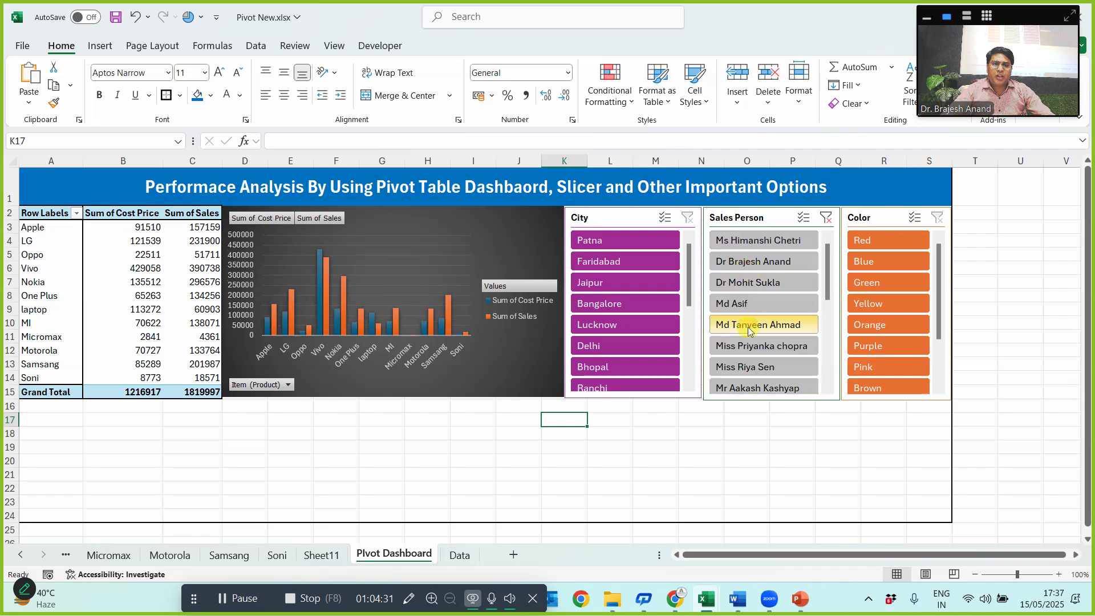
left_click(744, 255)
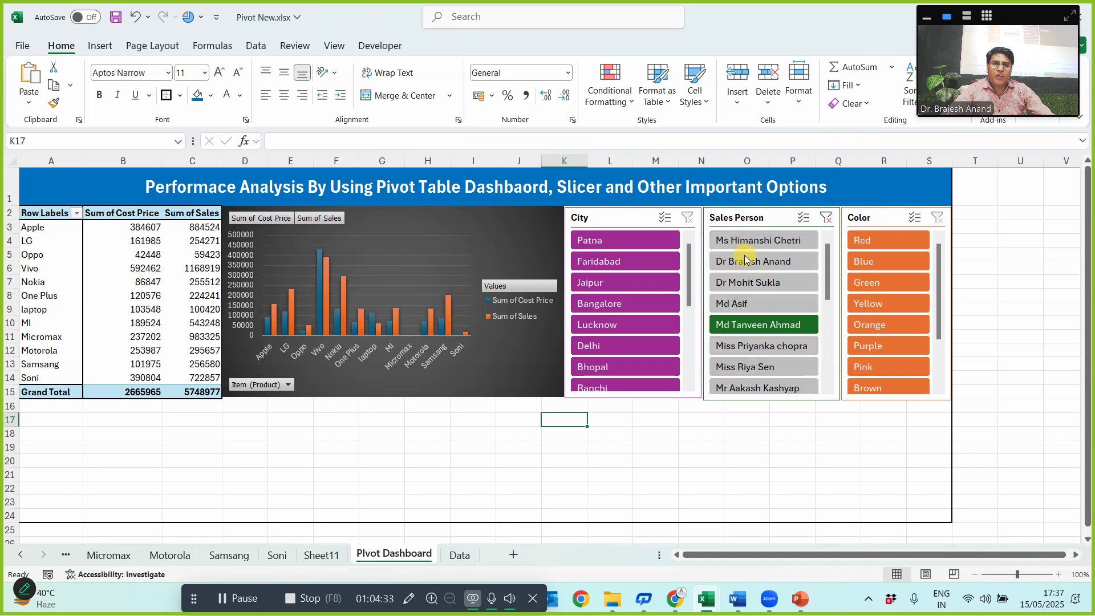
left_click(750, 240)
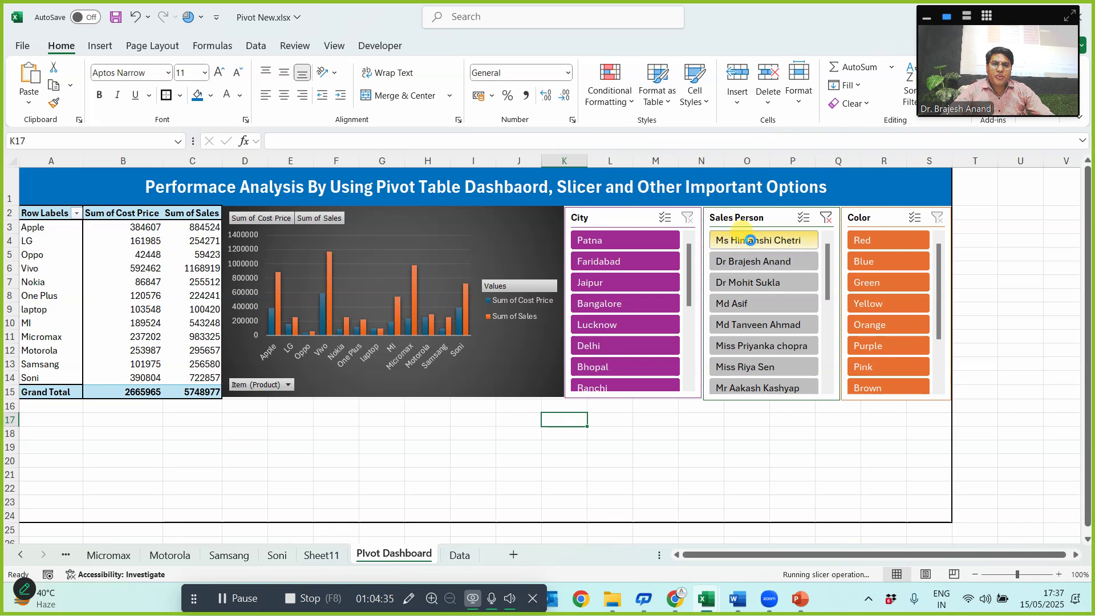
left_click(750, 367)
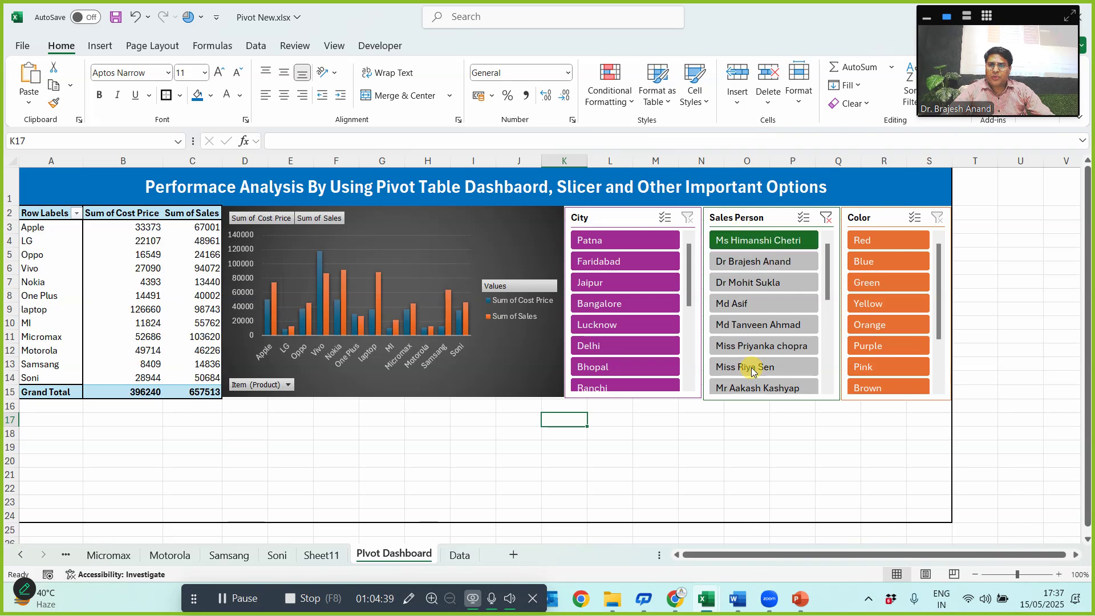
left_click(825, 218)
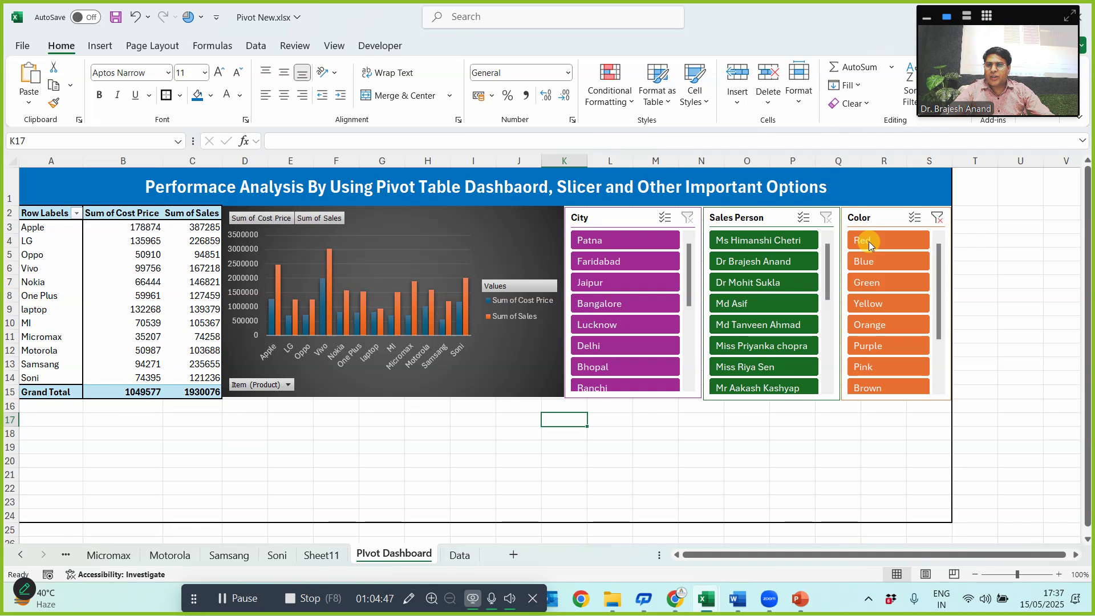
- Filter the dashboard by Red, Blue, Green and Purple in turn with the Color slicer, then clear its filter
left_click(867, 241)
left_click(867, 263)
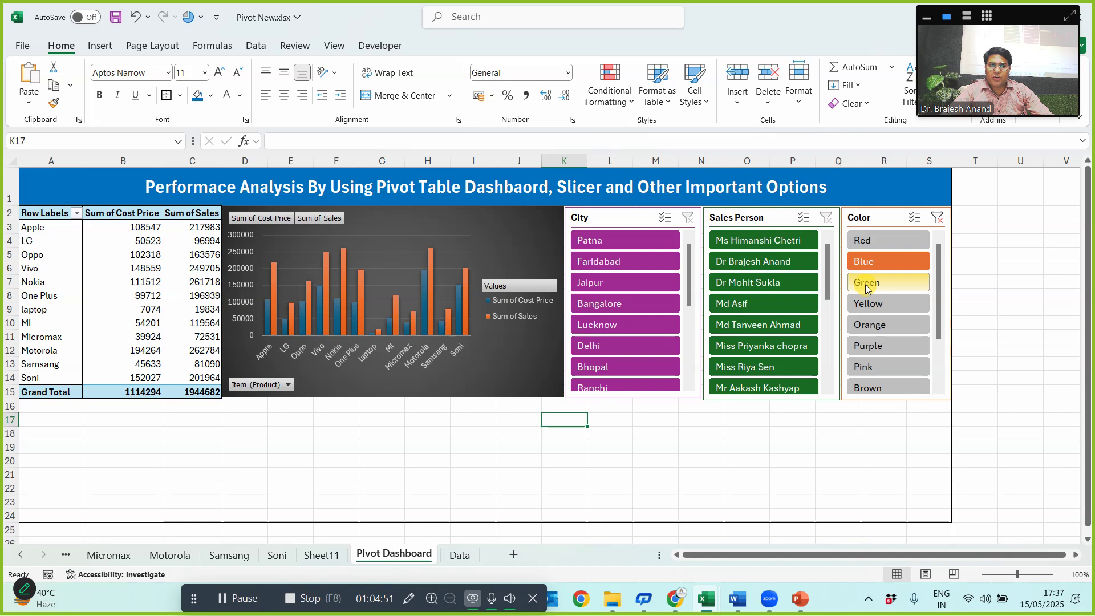
left_click(867, 284)
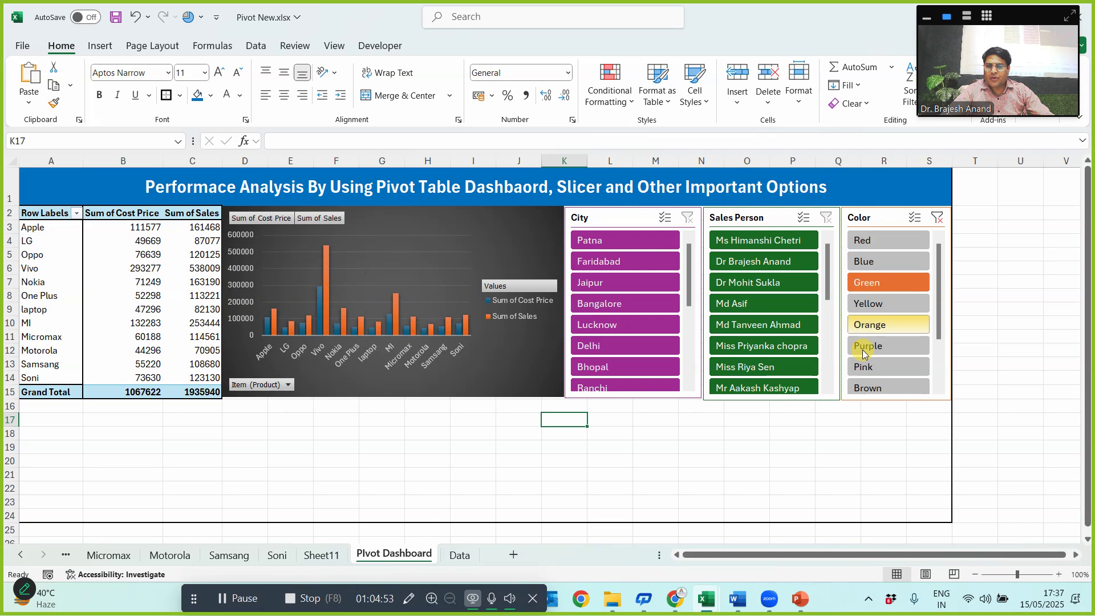
left_click(865, 348)
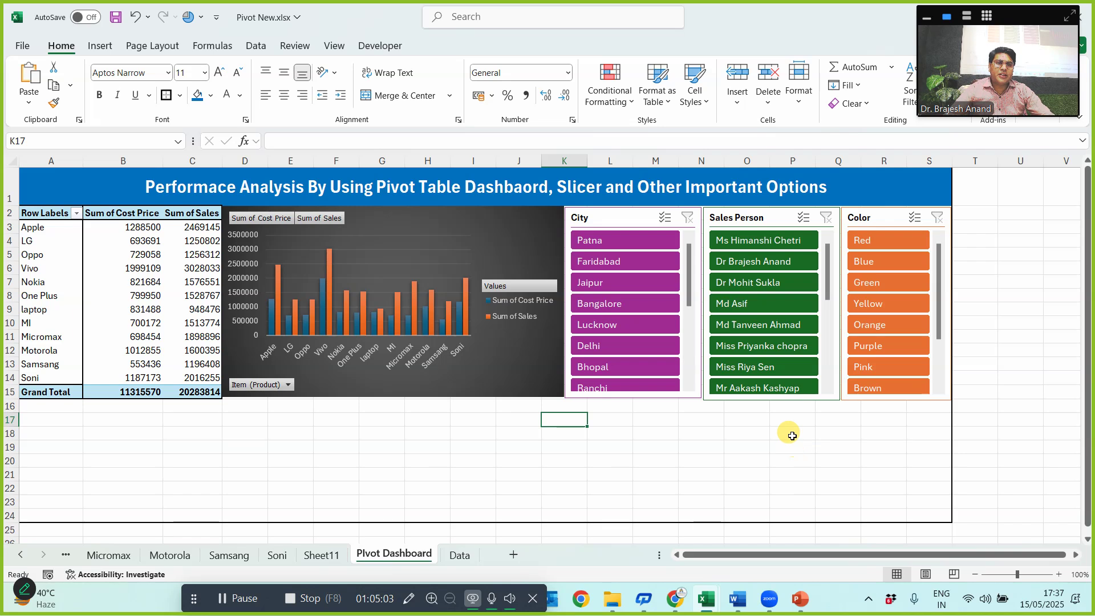
- Filter the dashboard by three sales persons at once by multi-selecting them in the Sales Person slicer
left_click(742, 262)
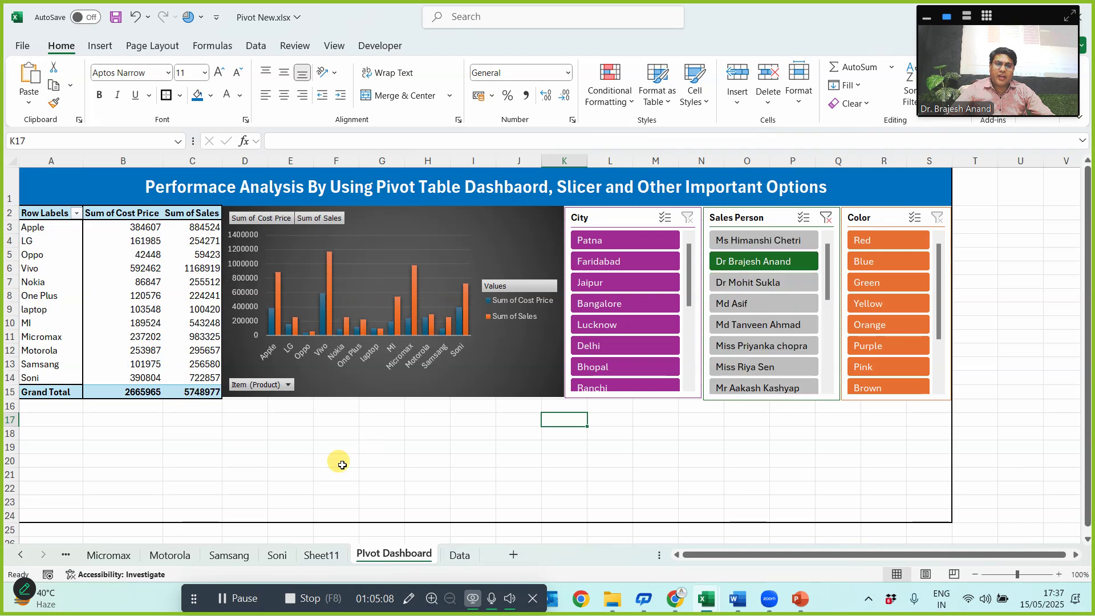
left_click(737, 367)
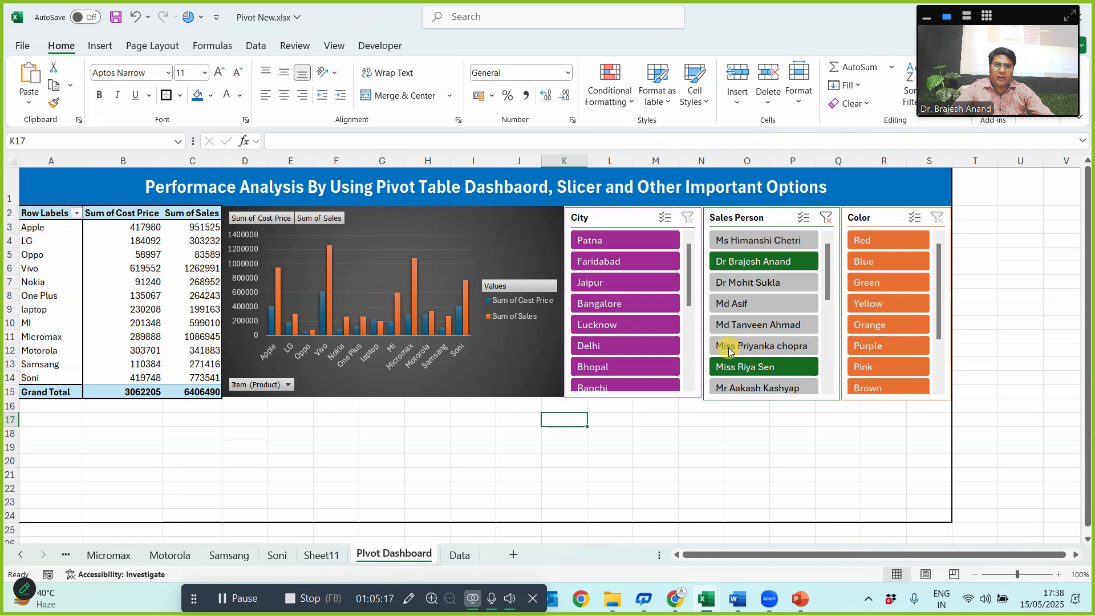
left_click(736, 327, "ctrl")
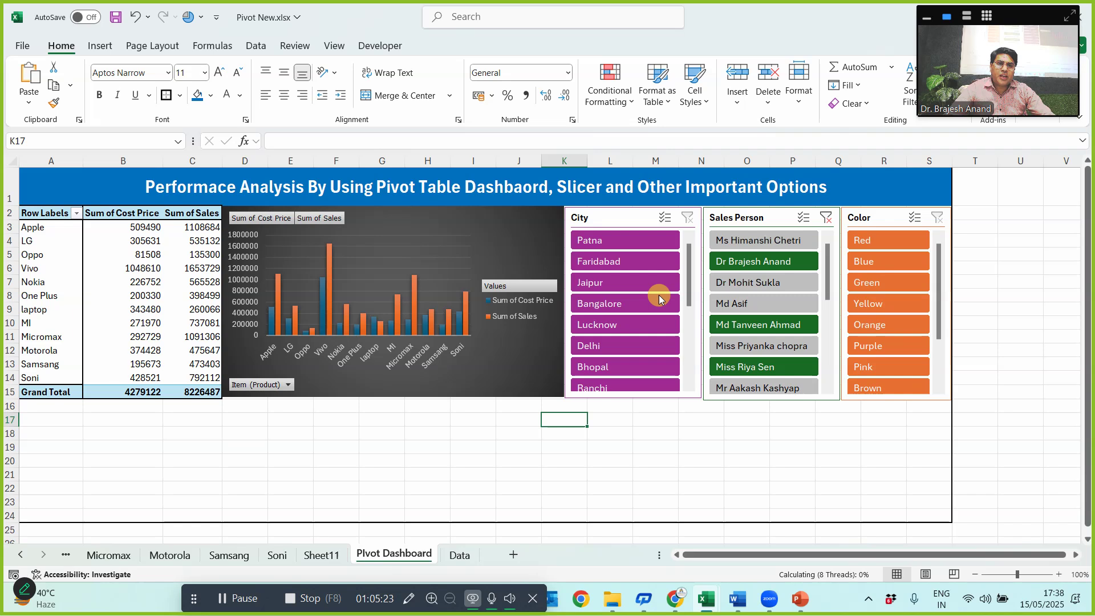
- Filter the dashboard by Patna and Delhi together in the City slicer, then clear the City filter
left_click(599, 240)
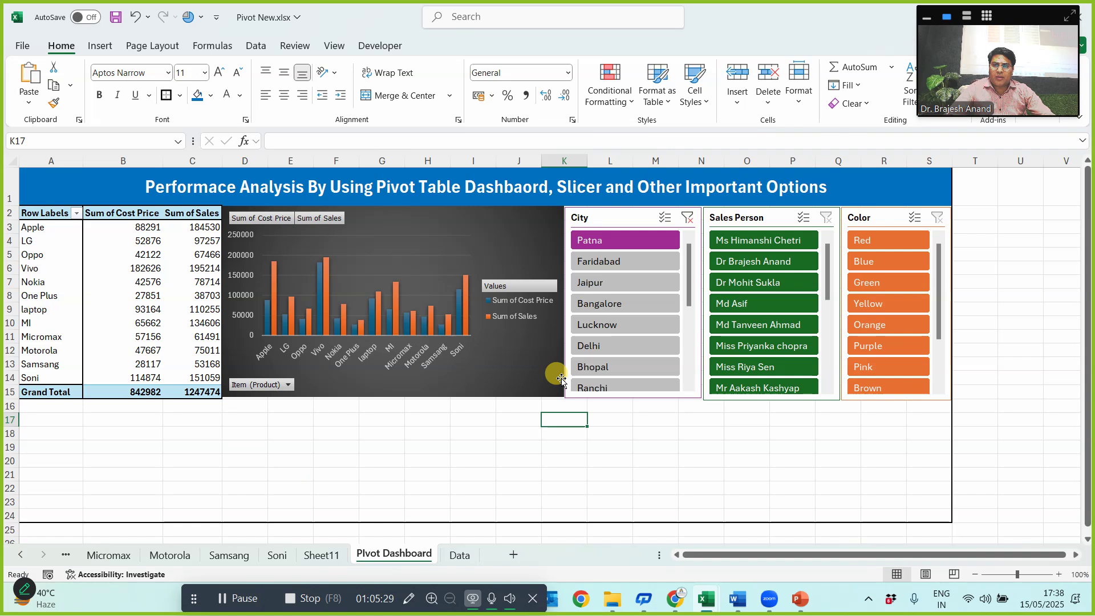
left_click(592, 348, "ctrl")
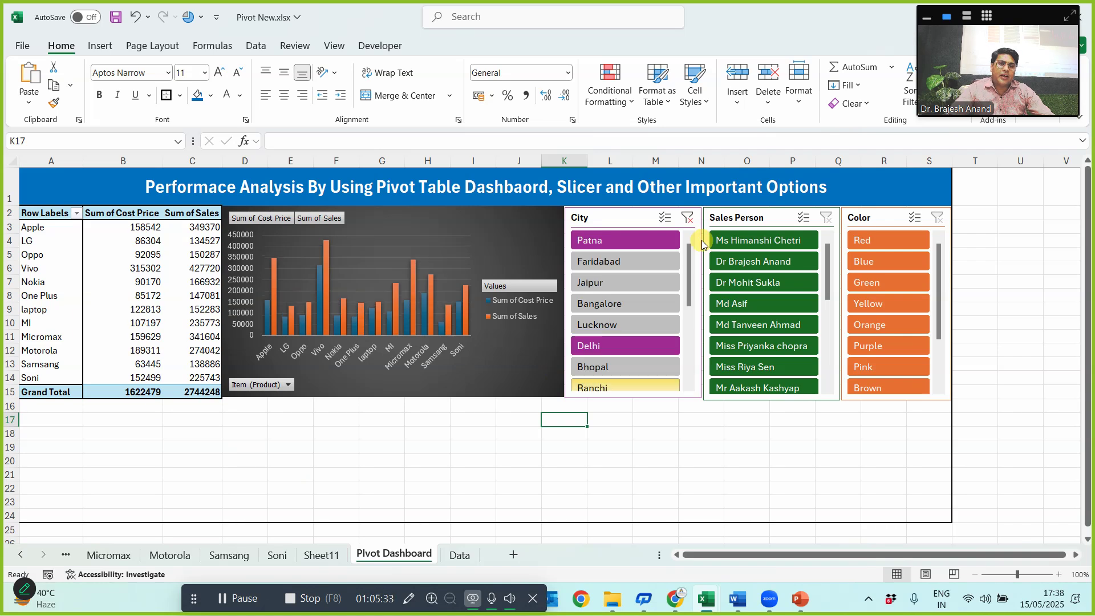
left_click(689, 219)
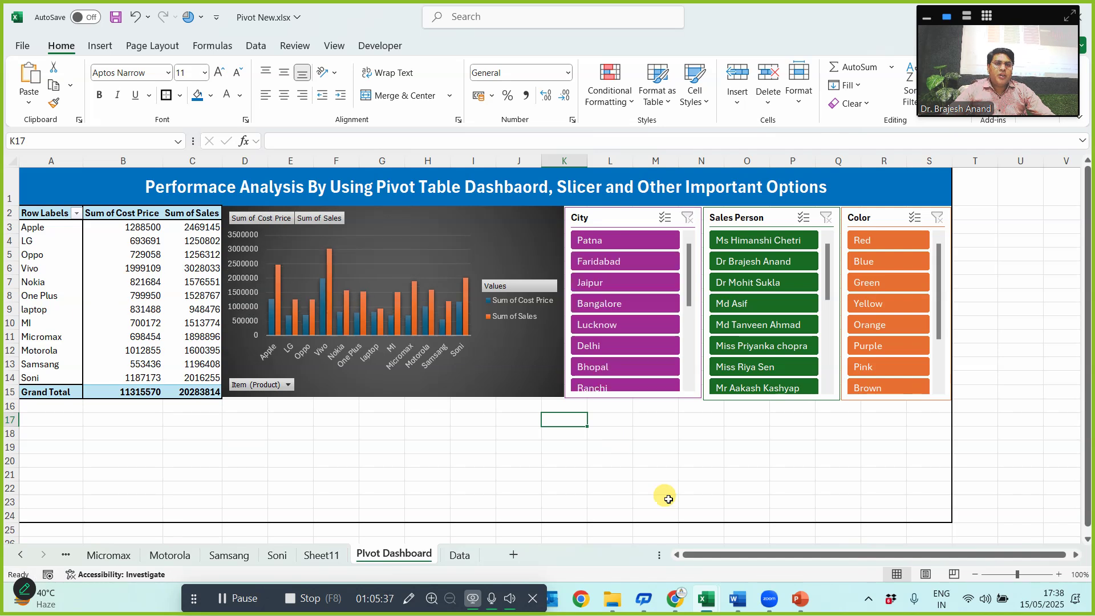
- Combine slicer filters for one sales person, the city Patna and the color Green, then clear the filters
left_click(757, 262)
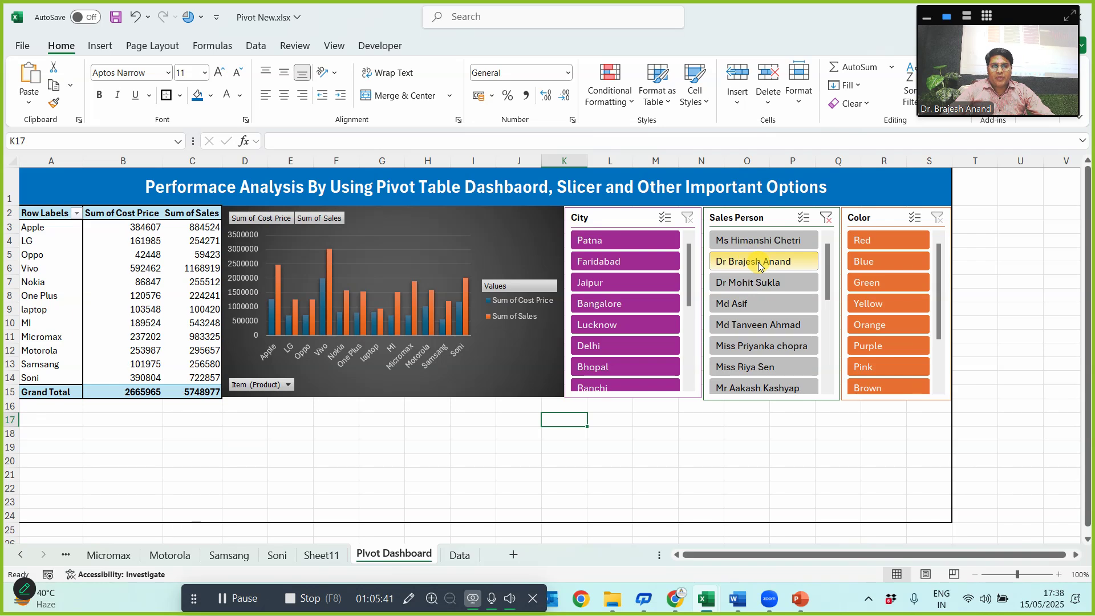
left_click(604, 240)
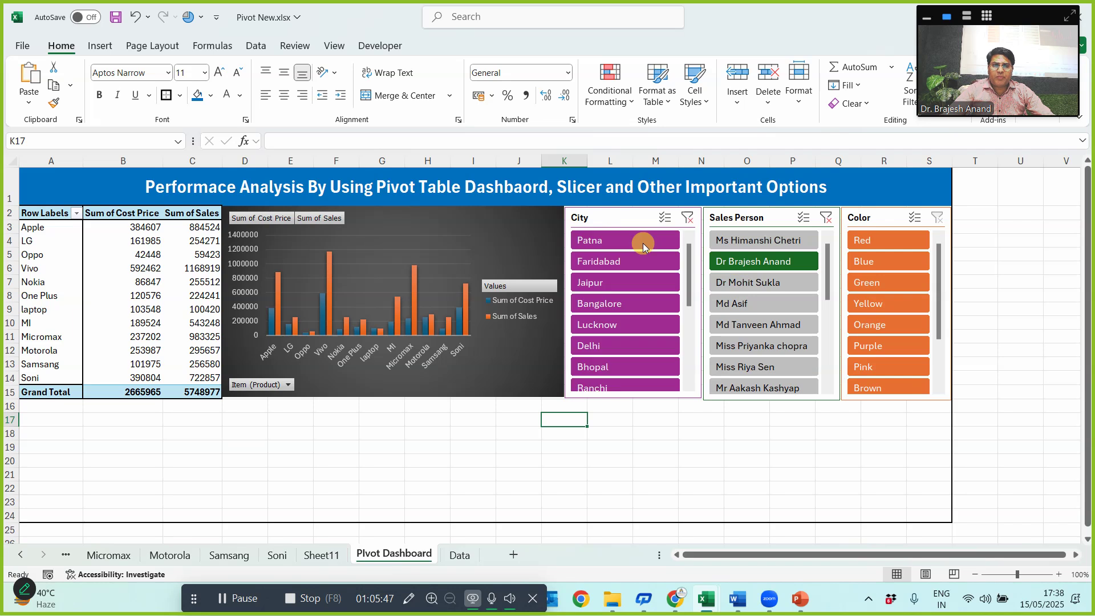
left_click(601, 246)
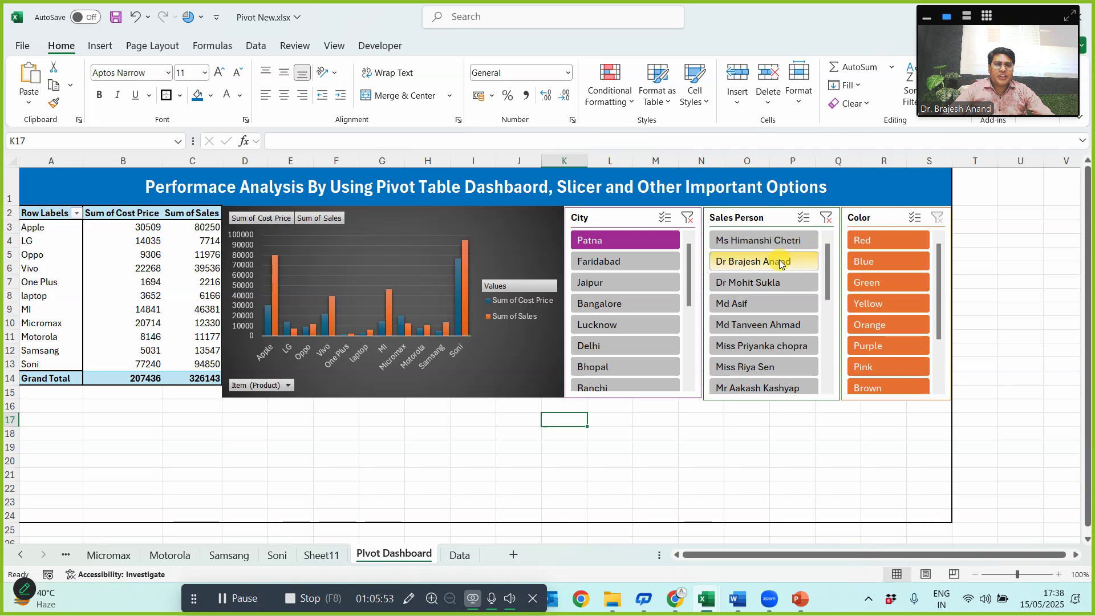
left_click(865, 282)
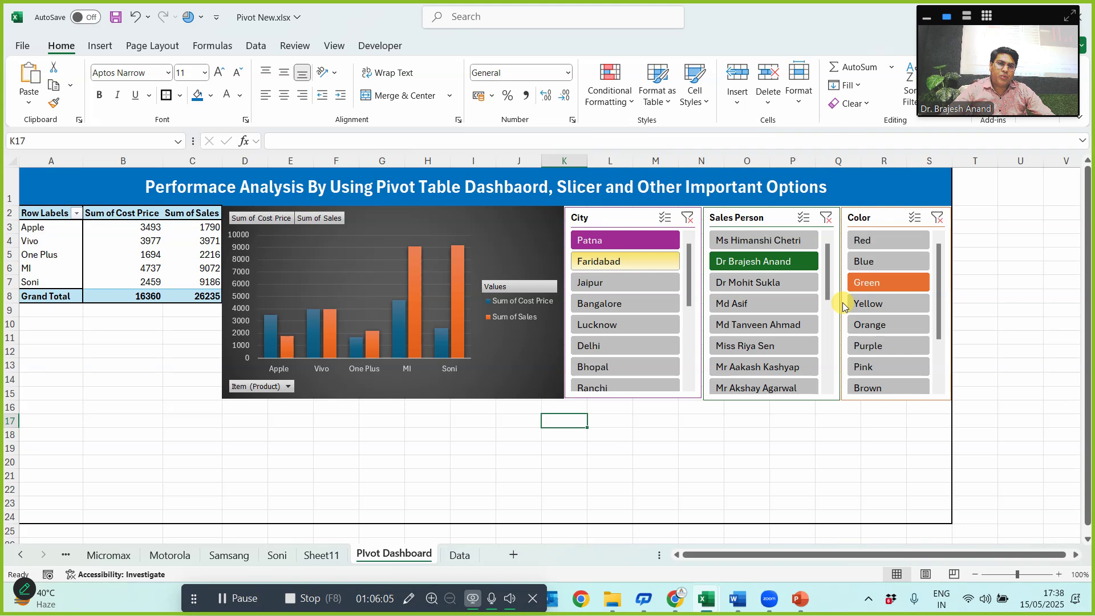
left_click(936, 217)
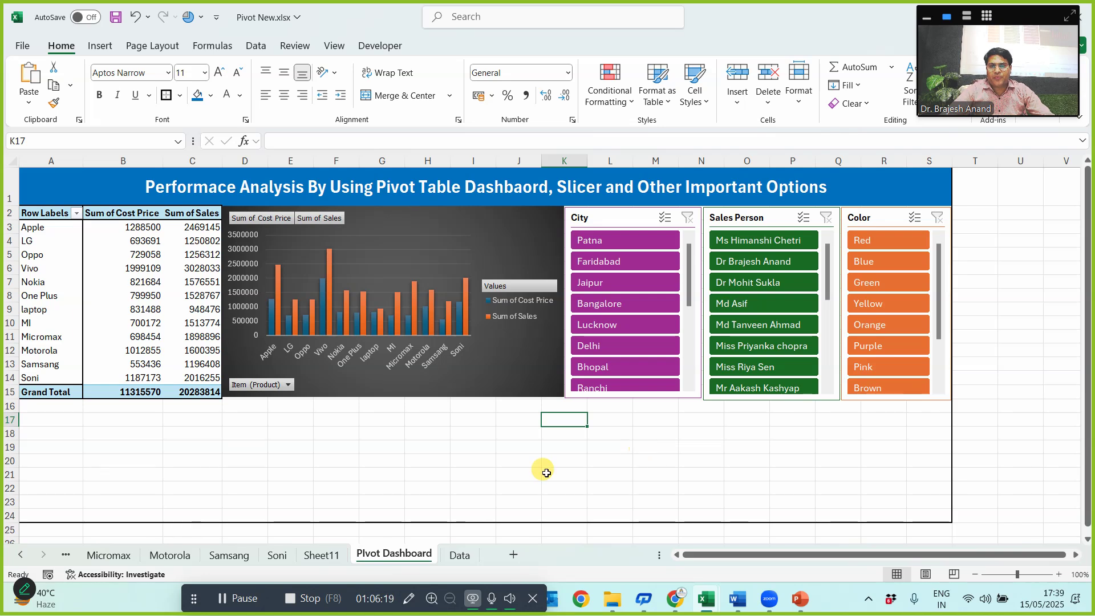
- On the Data sheet's topic list, fill the "Use of Slicer" and "use of timeline" rows with blue
left_click(456, 557)
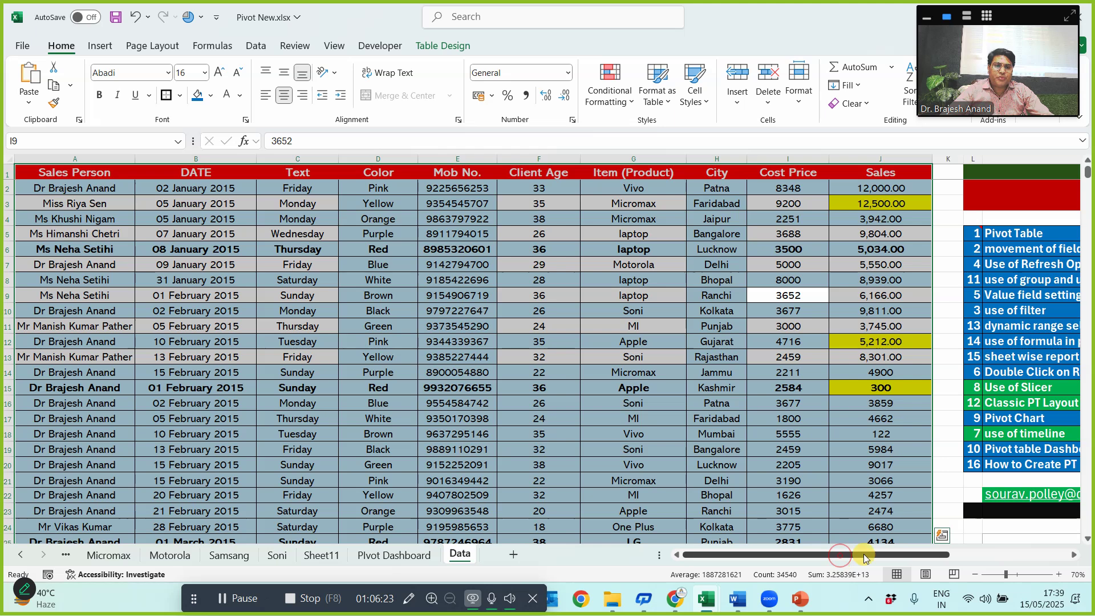
left_click_drag(863, 555, 982, 554)
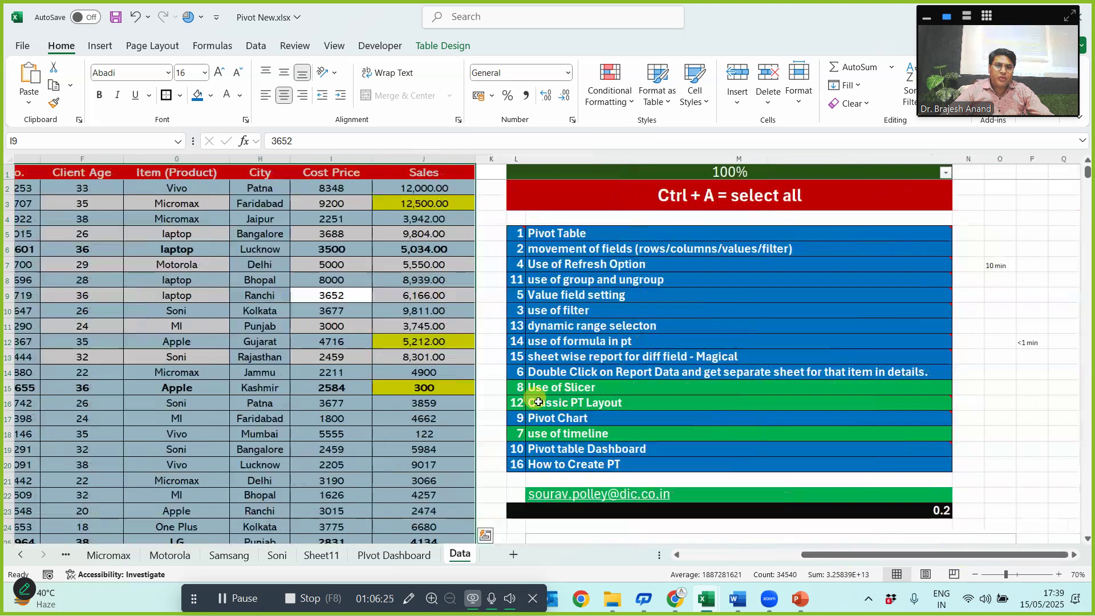
left_click_drag(530, 391, 578, 387)
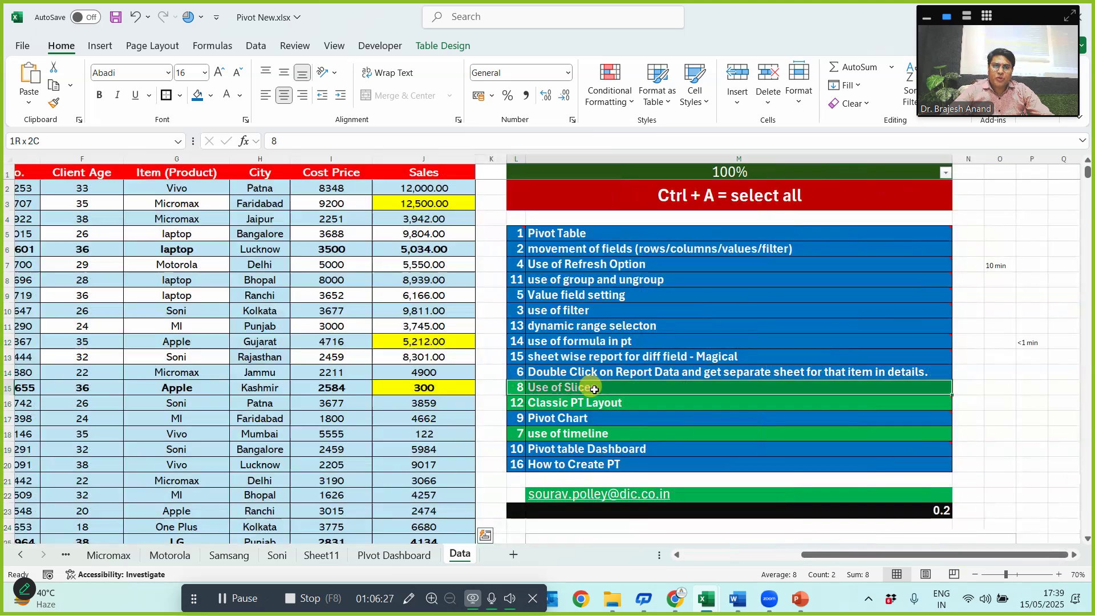
left_click(197, 95)
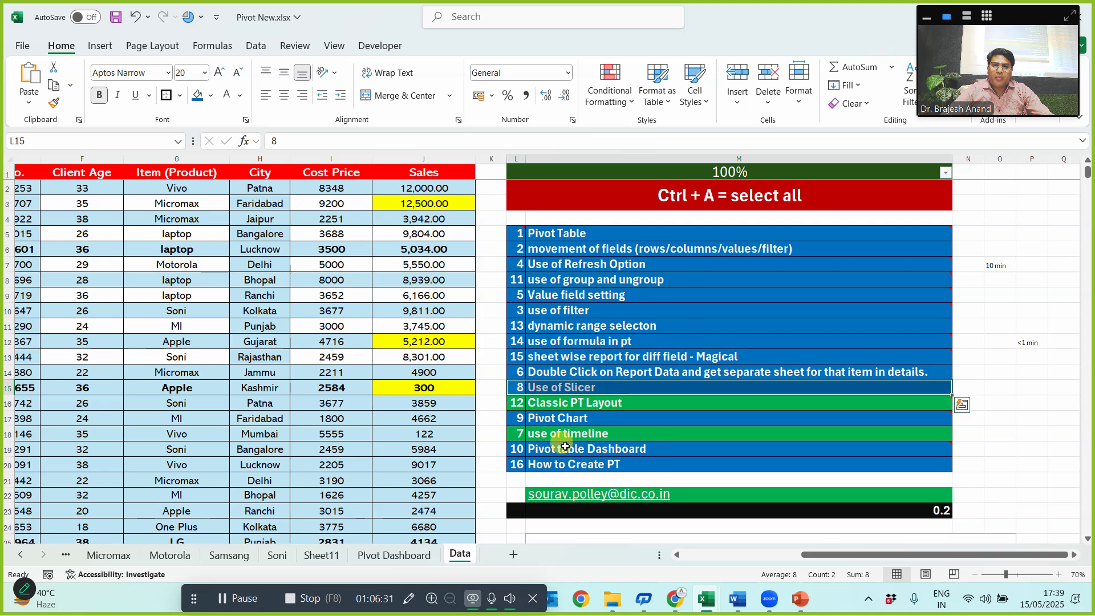
left_click_drag(515, 433, 600, 435)
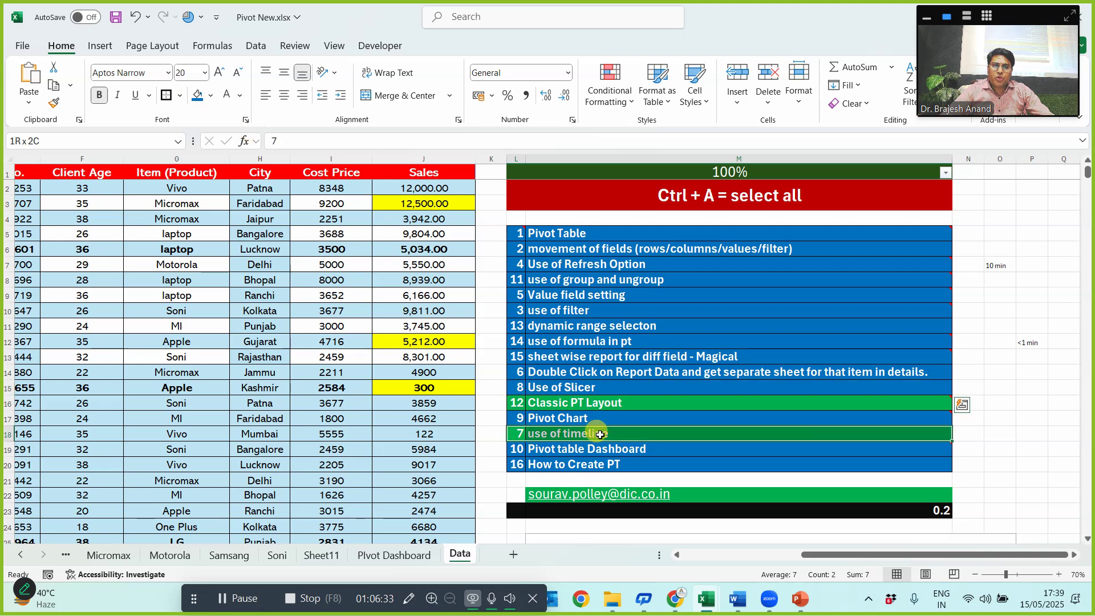
left_click(197, 98)
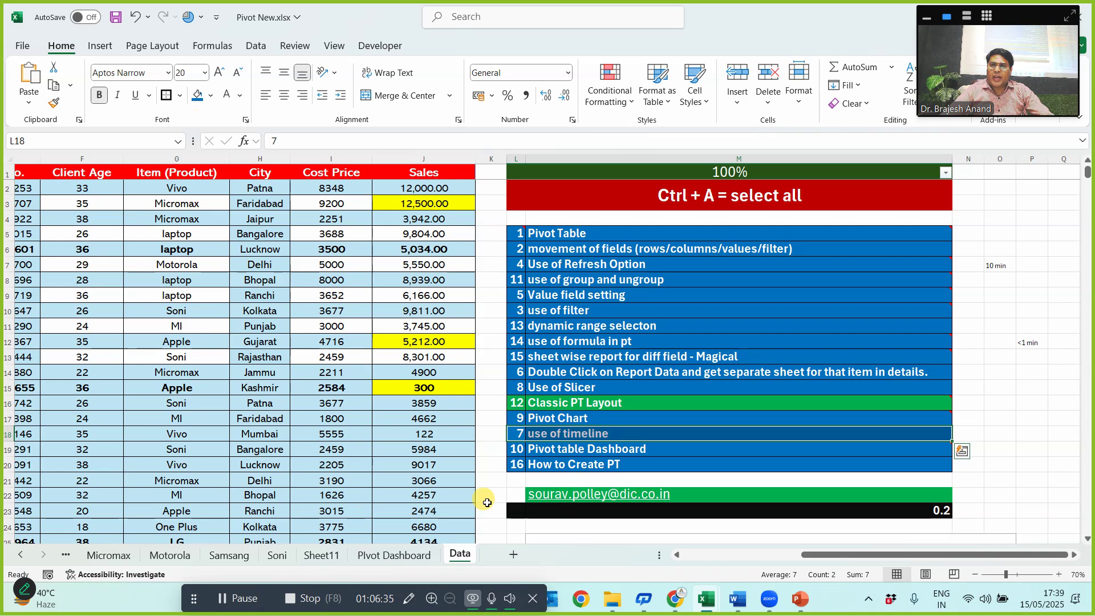
- Insert a timeline for the DATE field of the dashboard's pivot table
left_click(394, 555)
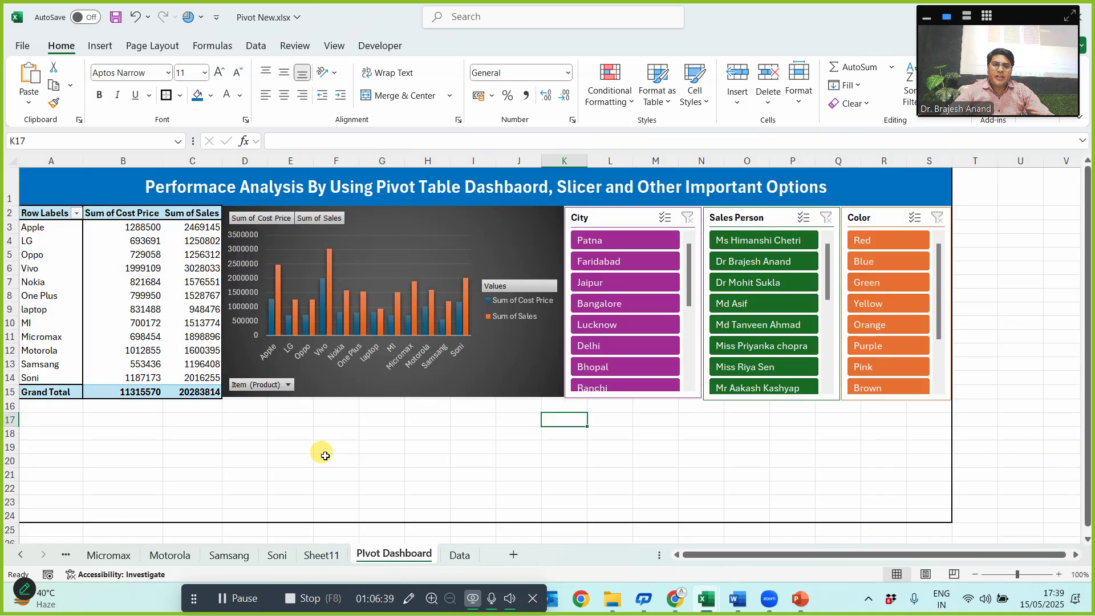
left_click(288, 406)
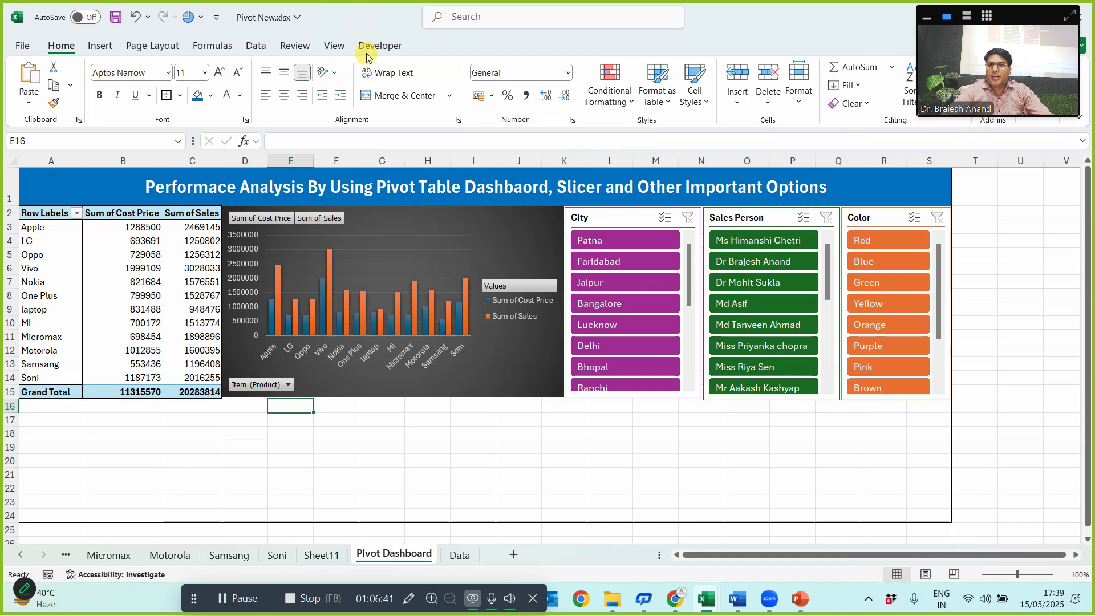
left_click(158, 252)
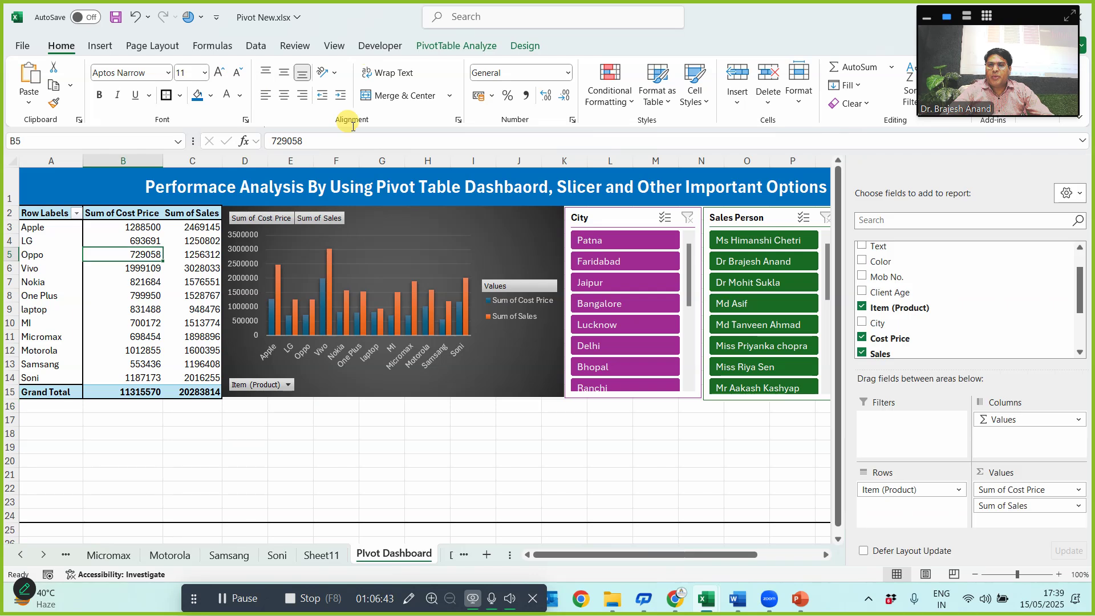
left_click(464, 49)
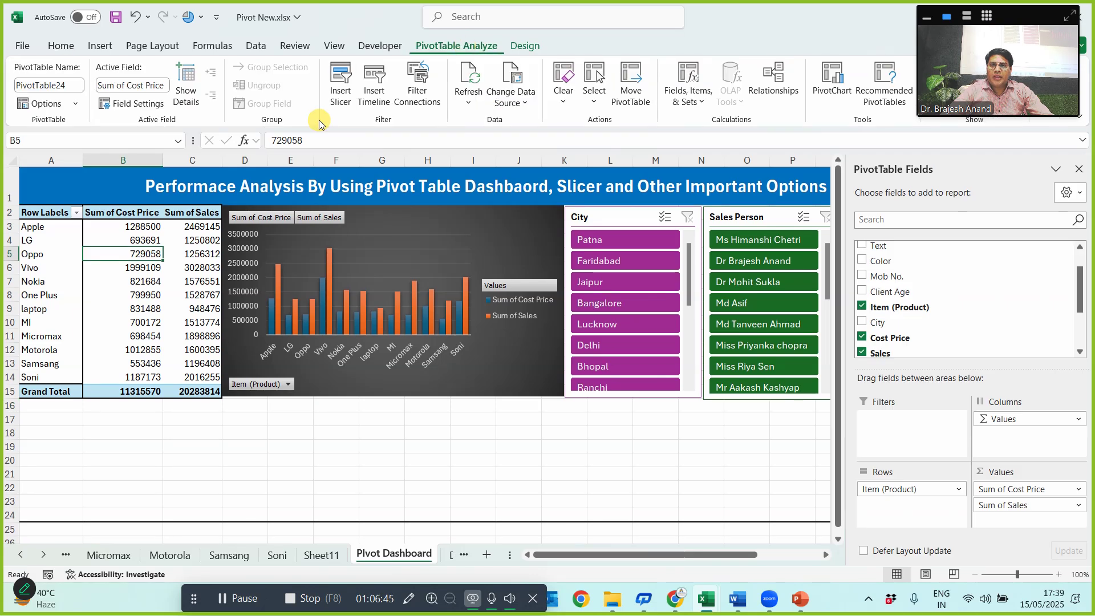
left_click(370, 99)
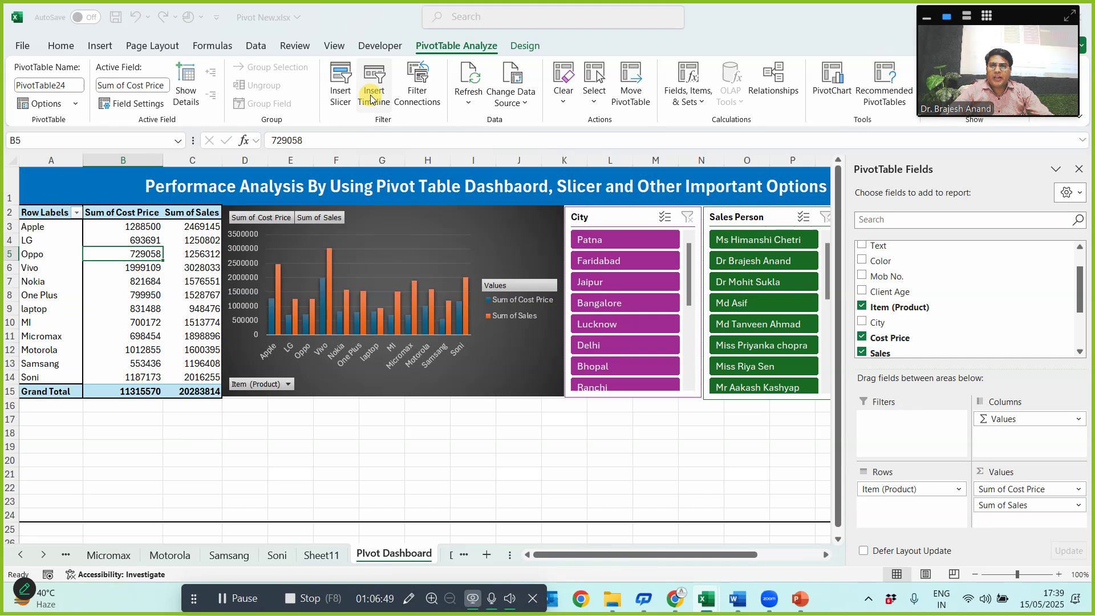
left_click(514, 275)
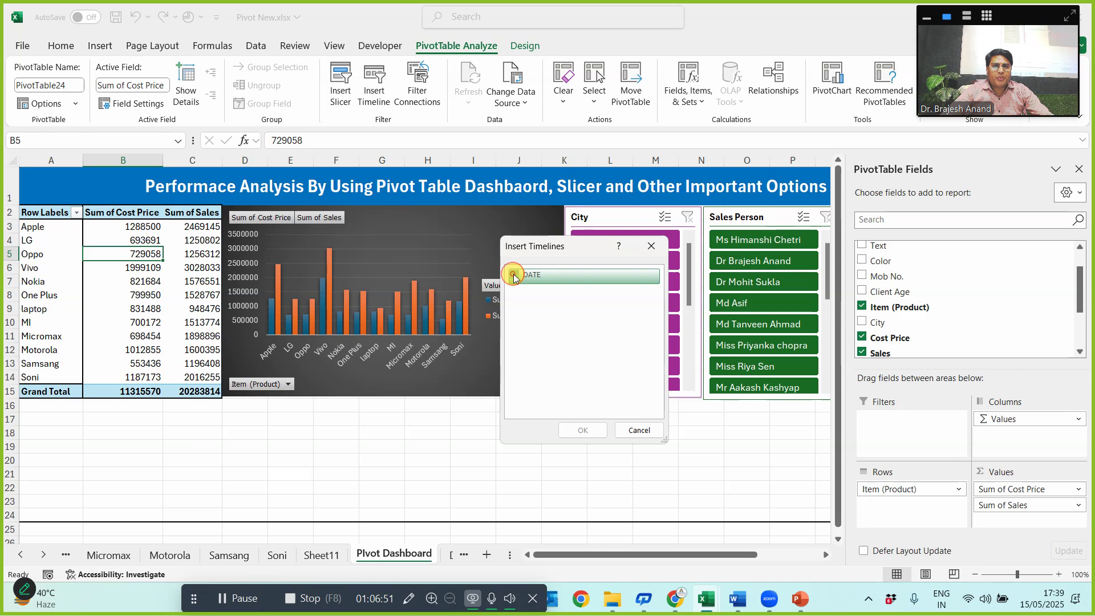
left_click(585, 430)
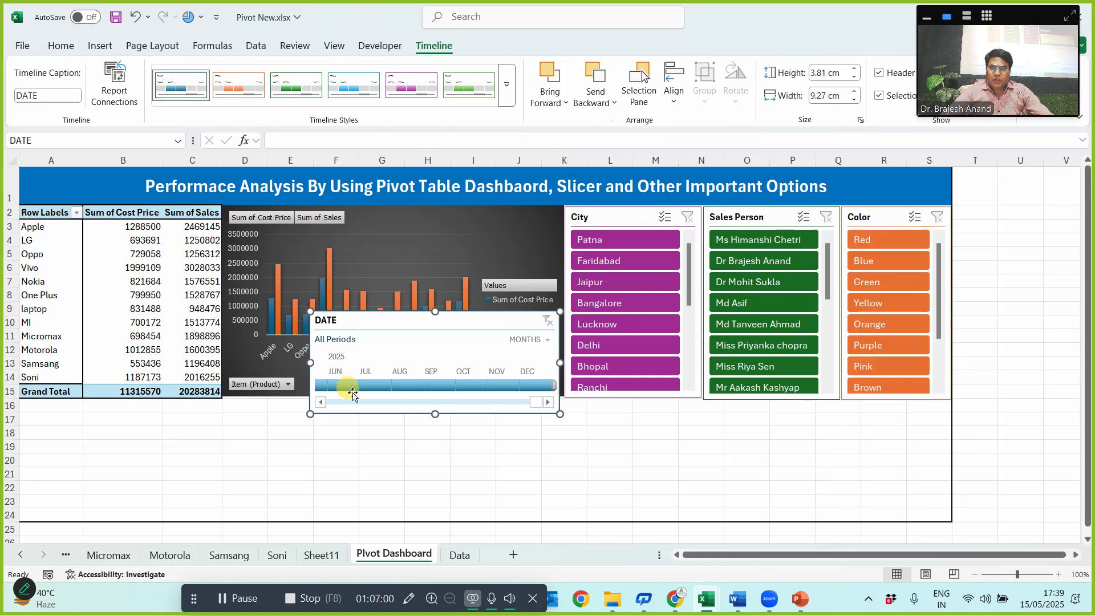
- Place the DATE timeline directly below the pivot table and enlarge it to 34.57 cm wide and 4.51 cm high, spanning the dashboard
left_click_drag(328, 321, 101, 412)
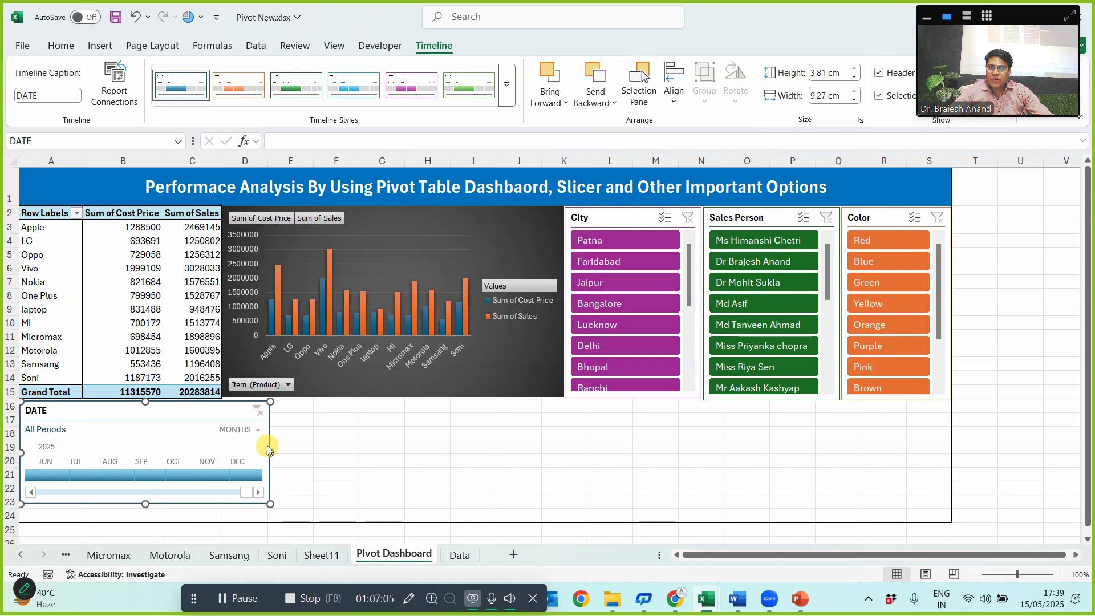
left_click_drag(270, 452, 926, 428)
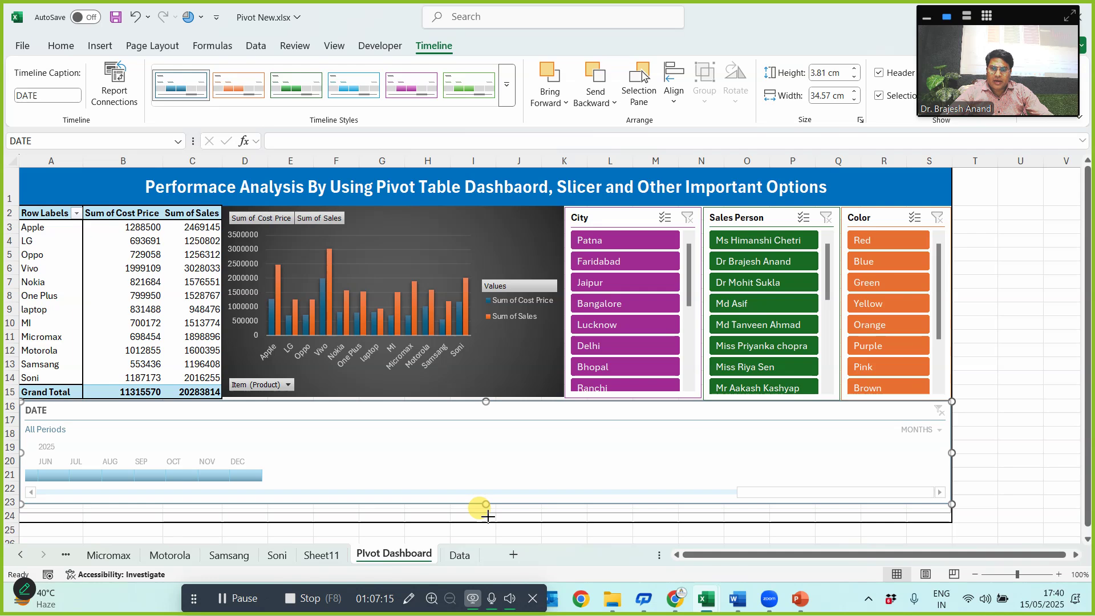
left_click_drag(489, 521, 489, 521)
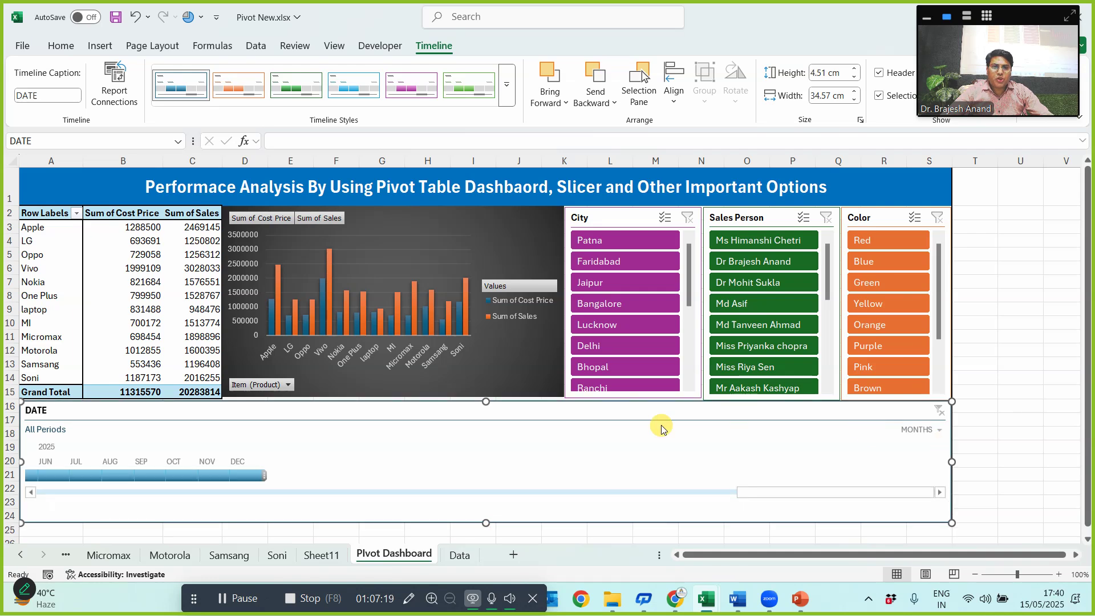
- Try the dark purple style on the DATE timeline, then switch it to the bright blue style from the Dark group
left_click(506, 86)
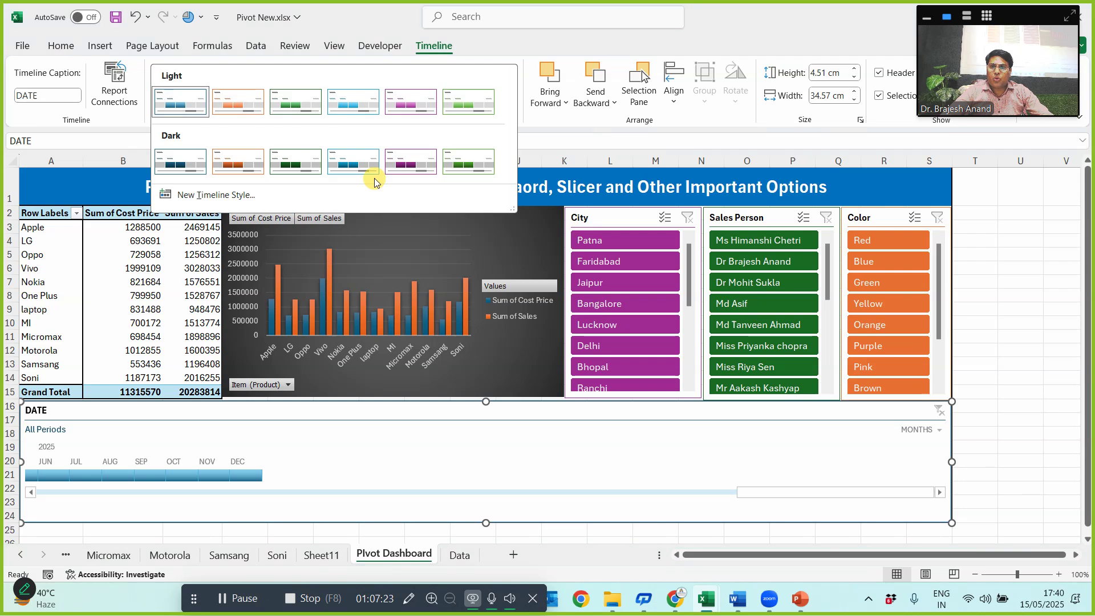
left_click(393, 164)
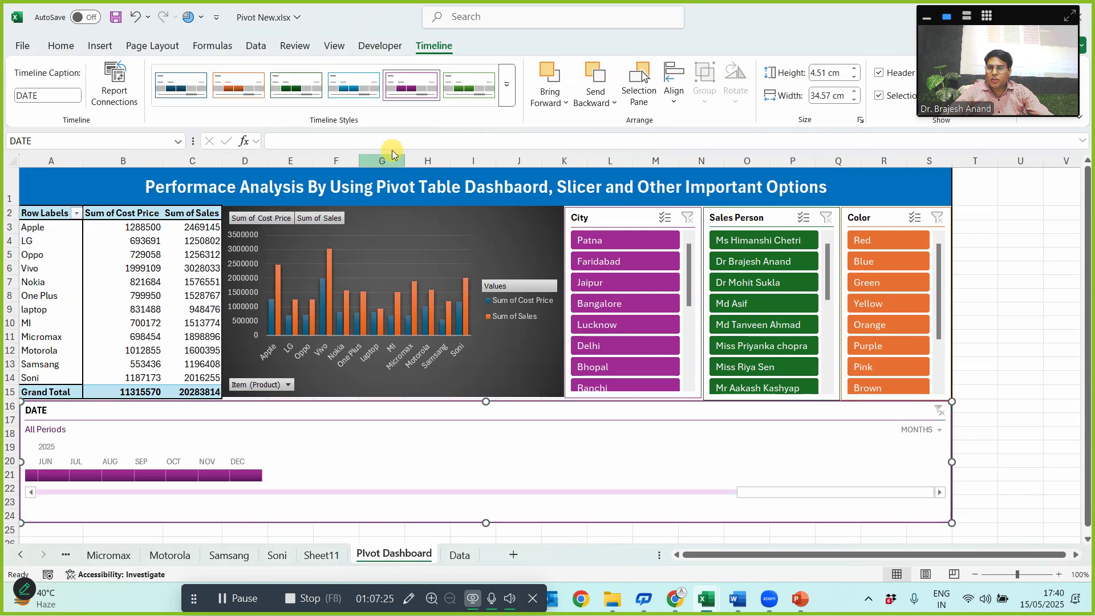
left_click(354, 87)
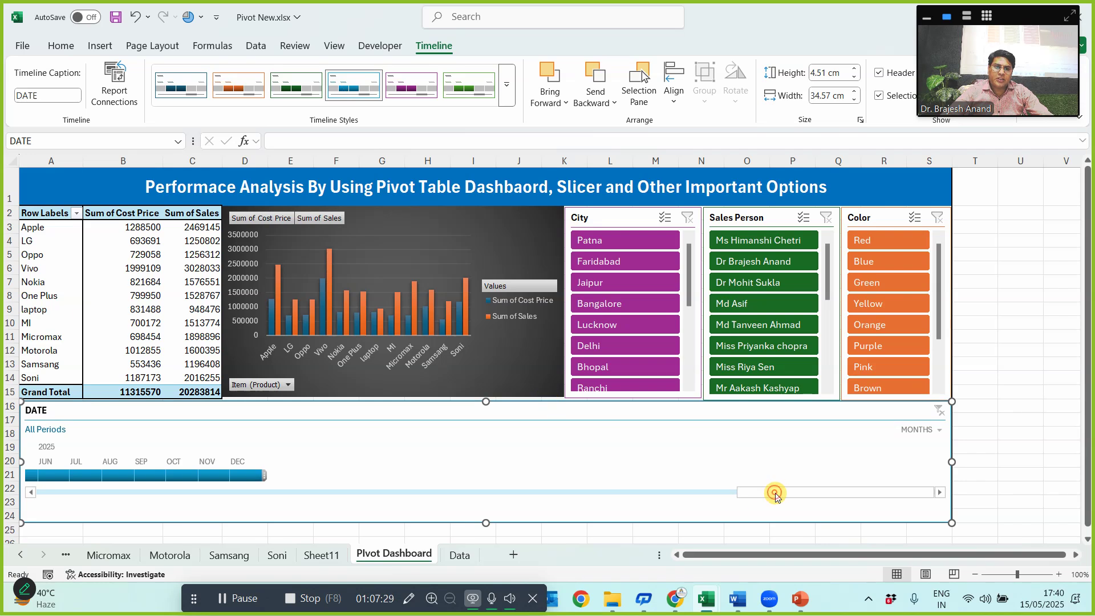
- Filter the dashboard by Jan 2019, Feb 2020 and the range Oct - Dec 2018 in turn on the timeline, then clear the filter
scroll(388, 503, "up", 3)
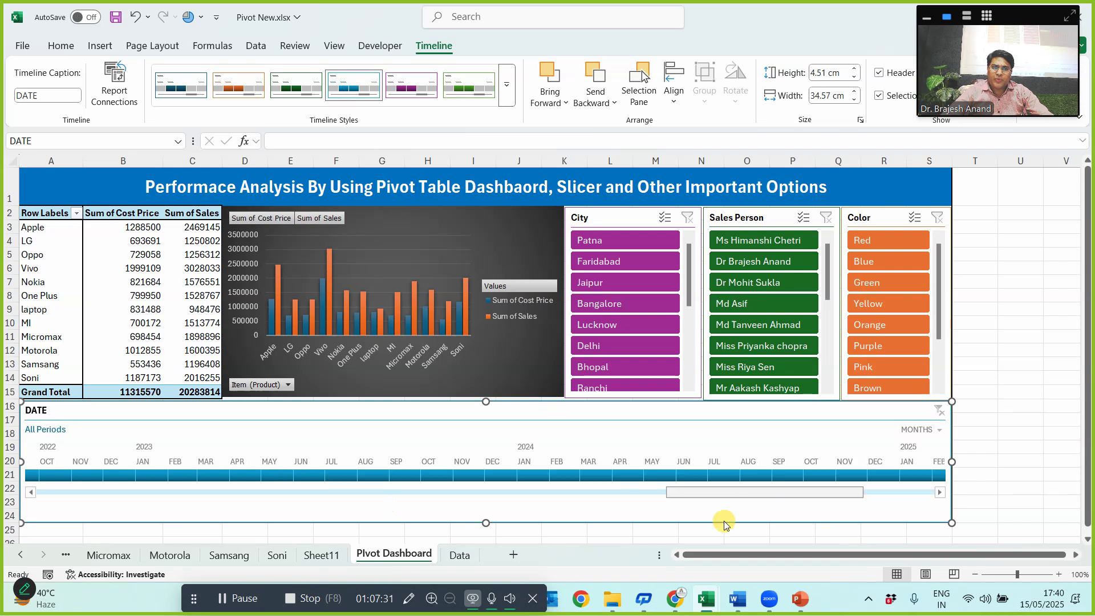
scroll(734, 512, "up", 10)
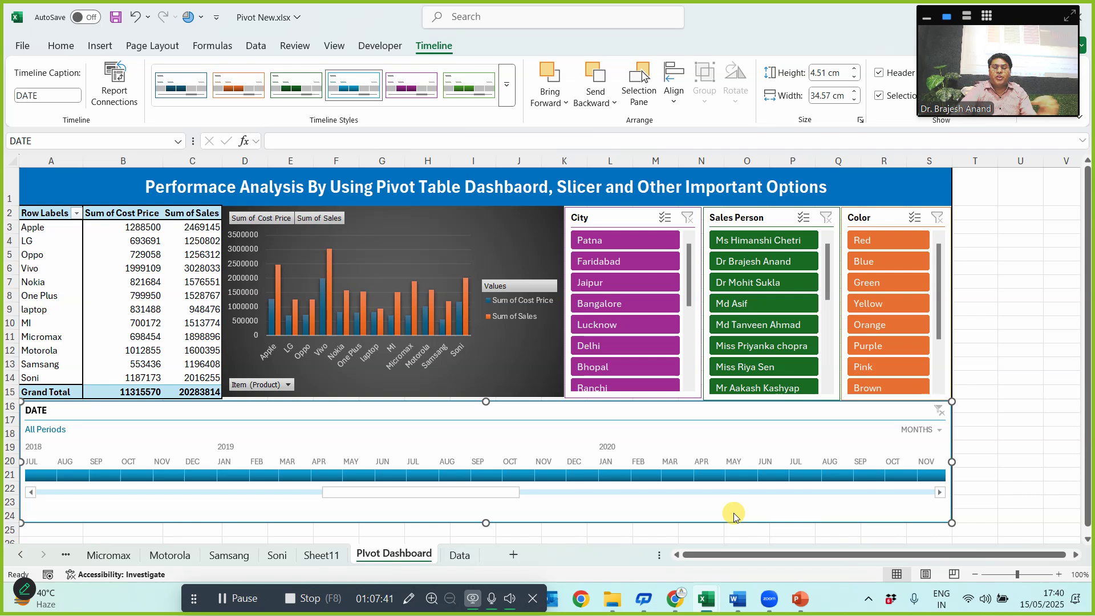
left_click(232, 475)
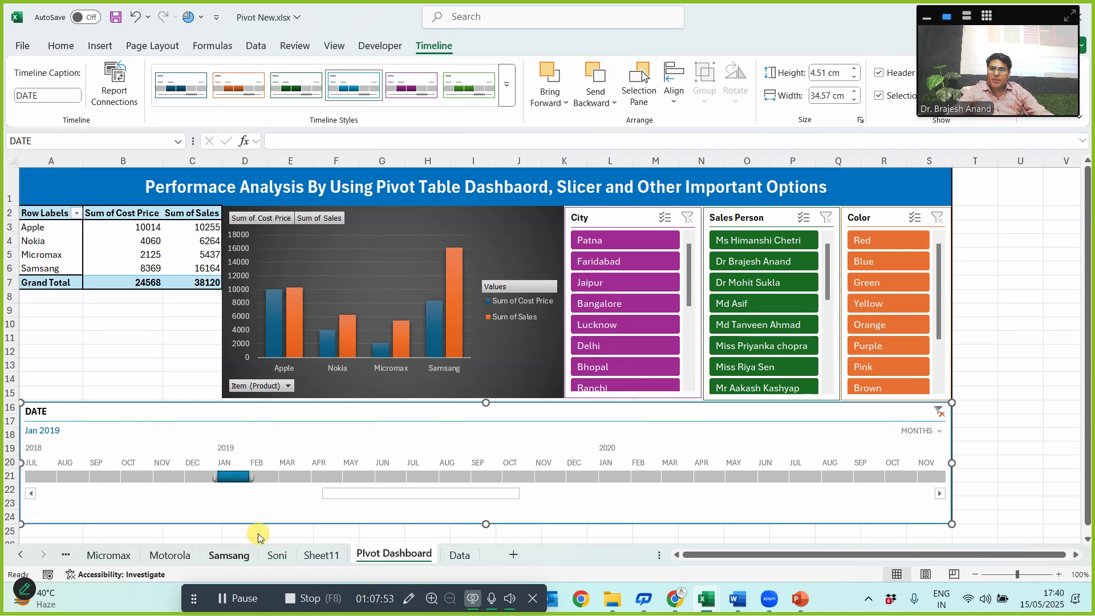
left_click(644, 476)
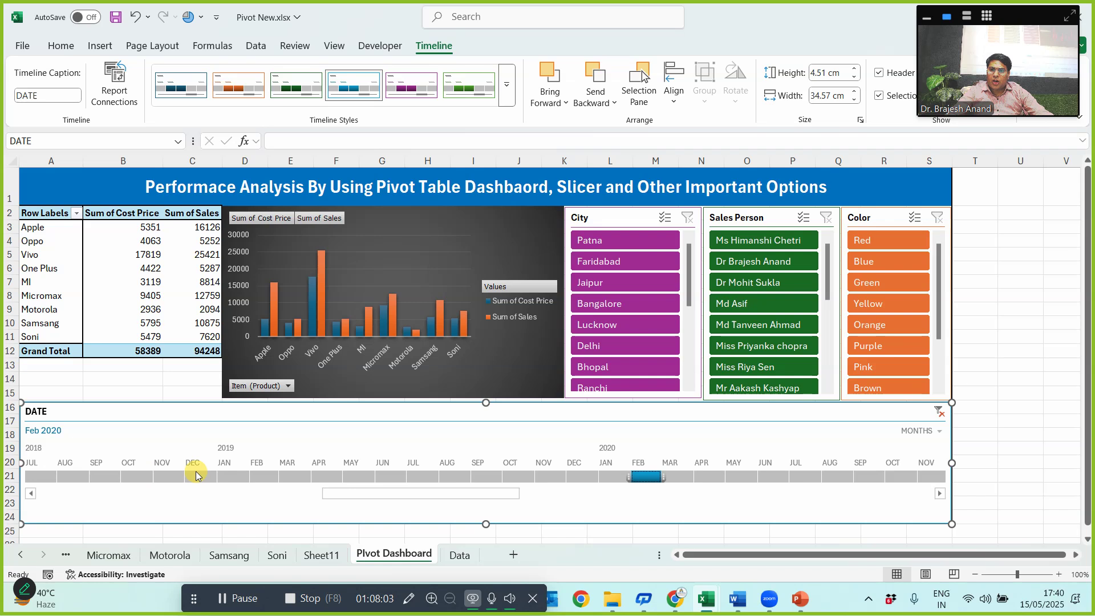
left_click(137, 476)
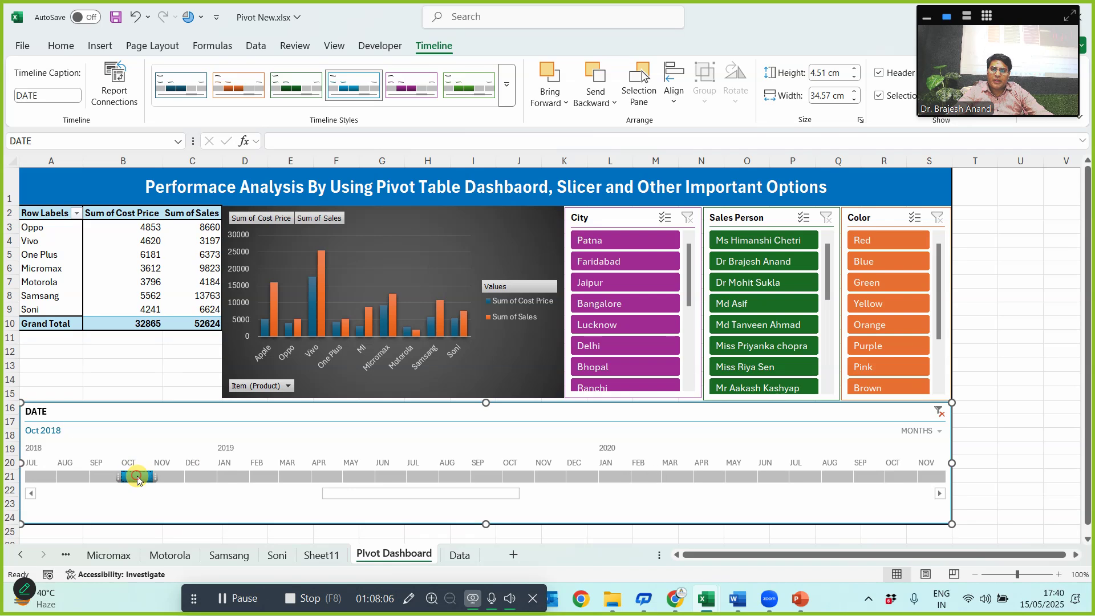
left_click(206, 477, "shift")
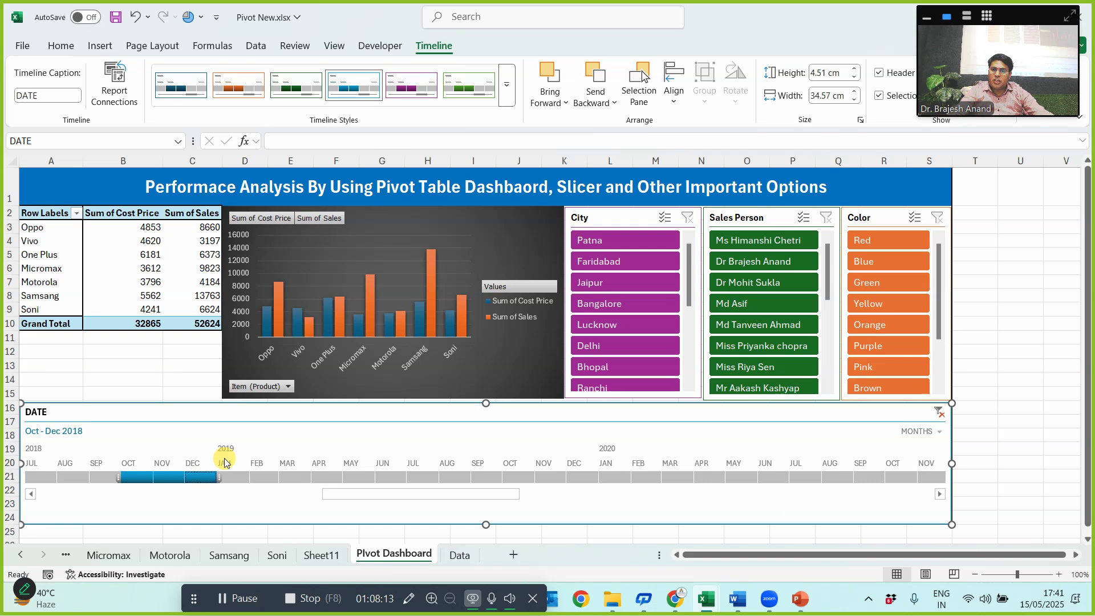
left_click(939, 411)
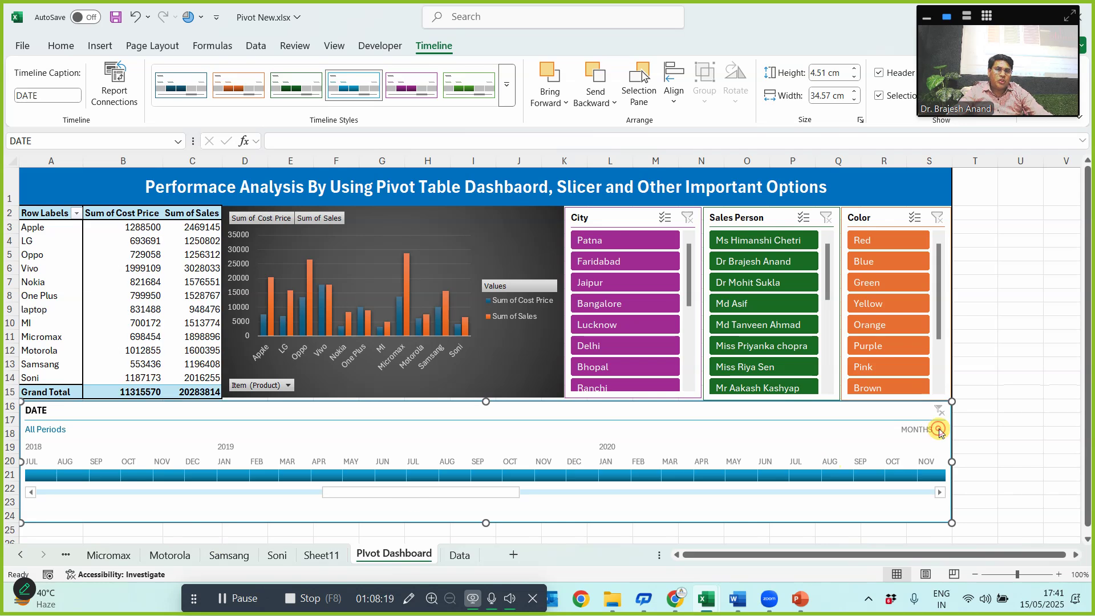
- Switch the timeline to years and filter the dashboard by 2025, 2024 and 2021 in turn, then clear the date filter
left_click(939, 431)
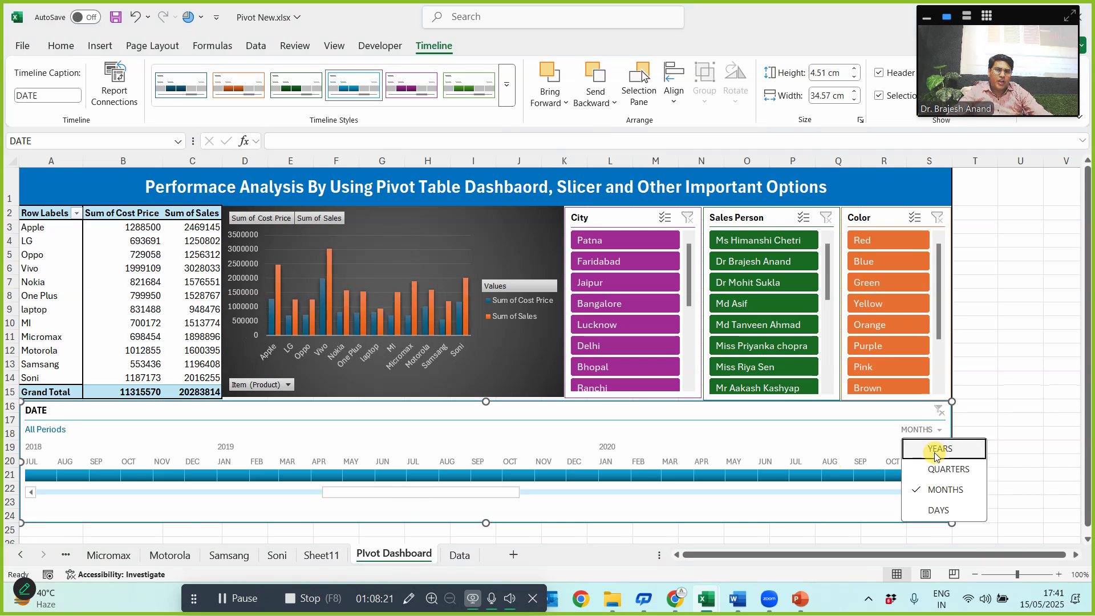
left_click(937, 451)
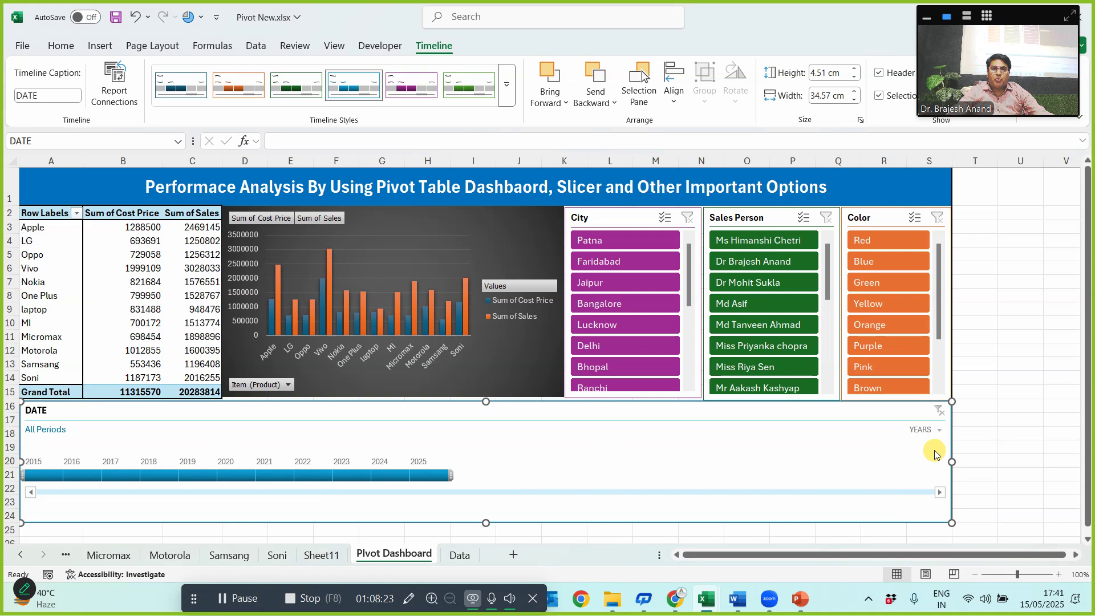
left_click(428, 477)
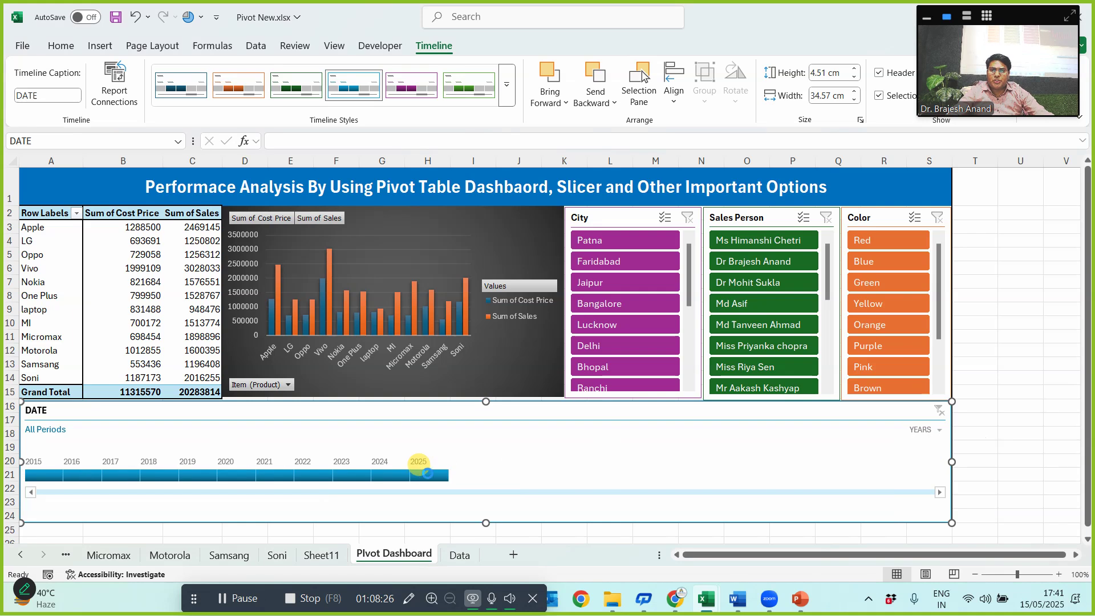
left_click(379, 473)
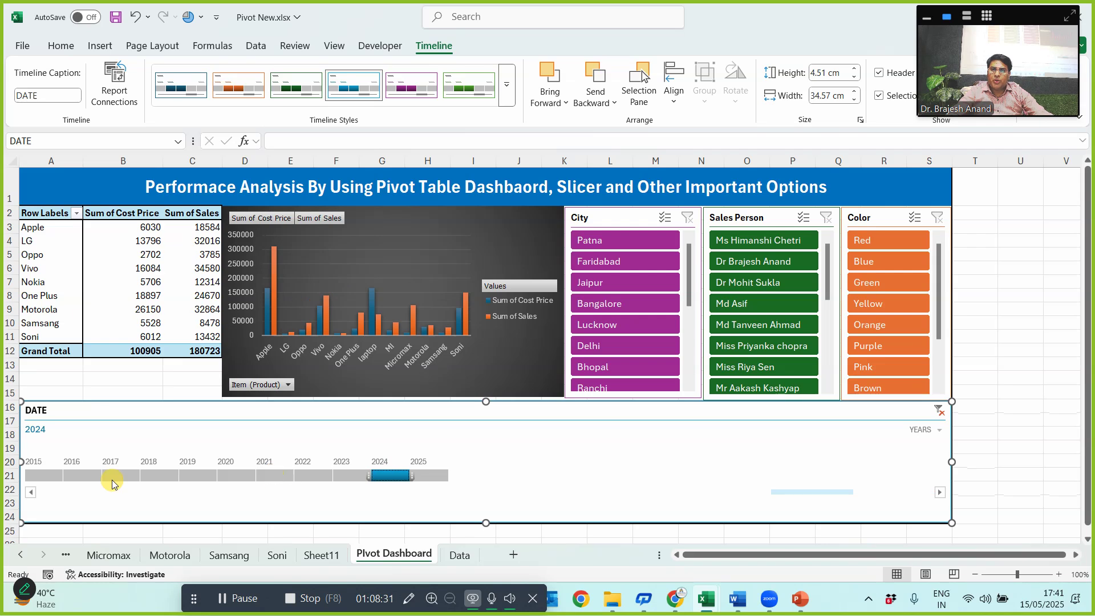
left_click(272, 476)
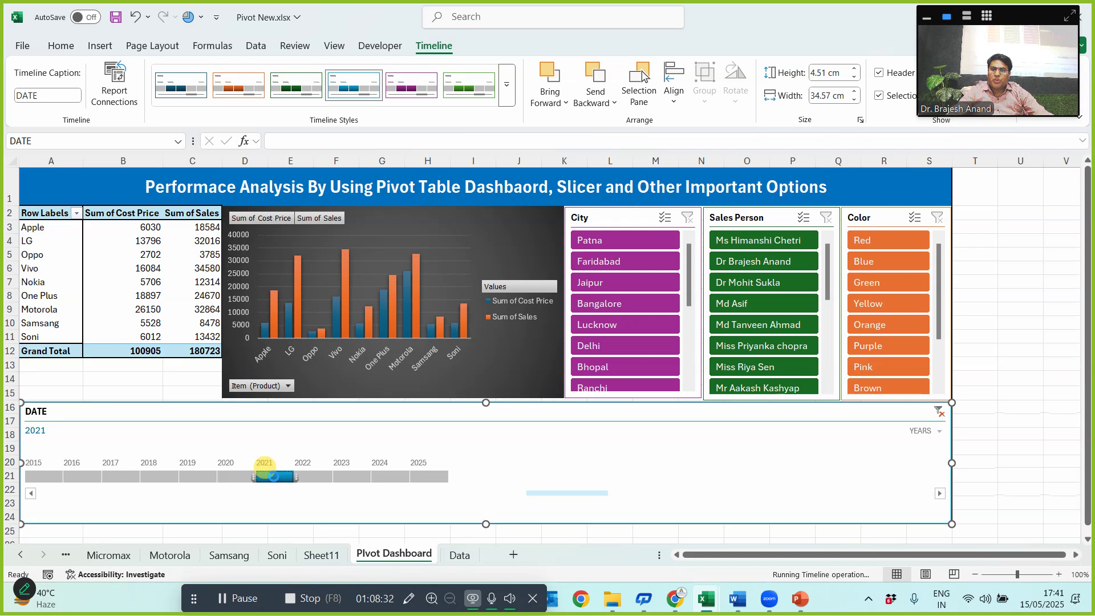
left_click(940, 412)
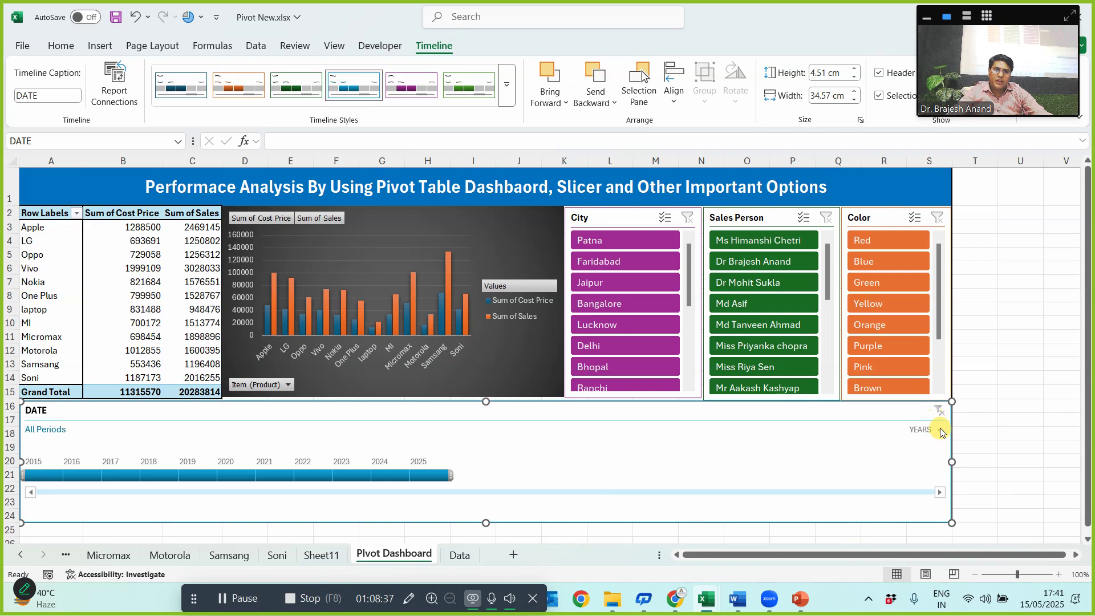
- Switch the timeline to quarters and filter the dashboard by Q2 2020 and then Q3 2022, then clear the date filter
left_click(940, 431)
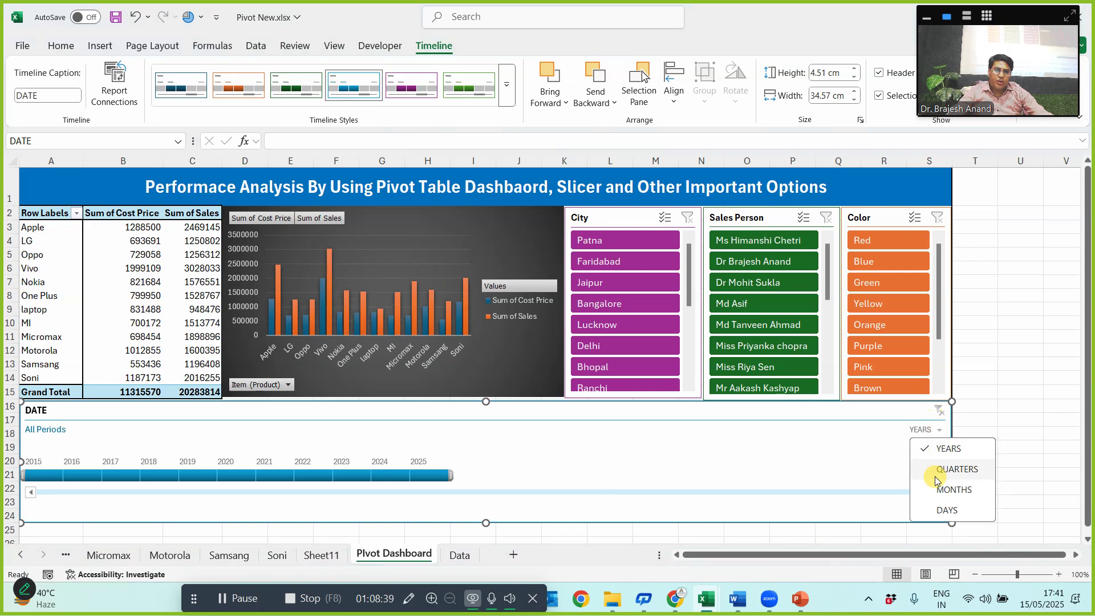
left_click(941, 468)
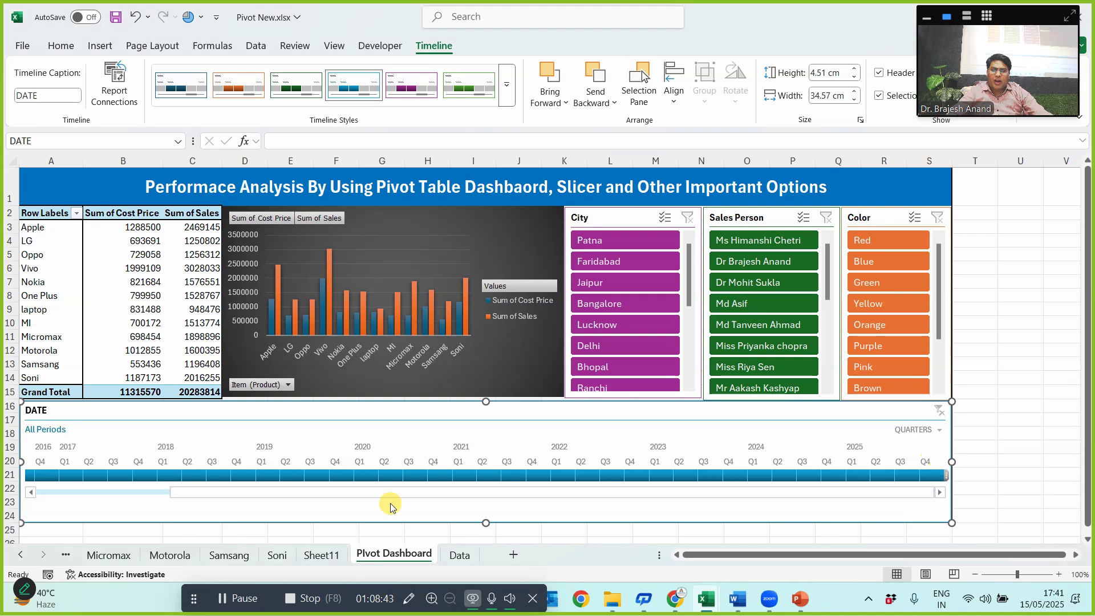
left_click(390, 474)
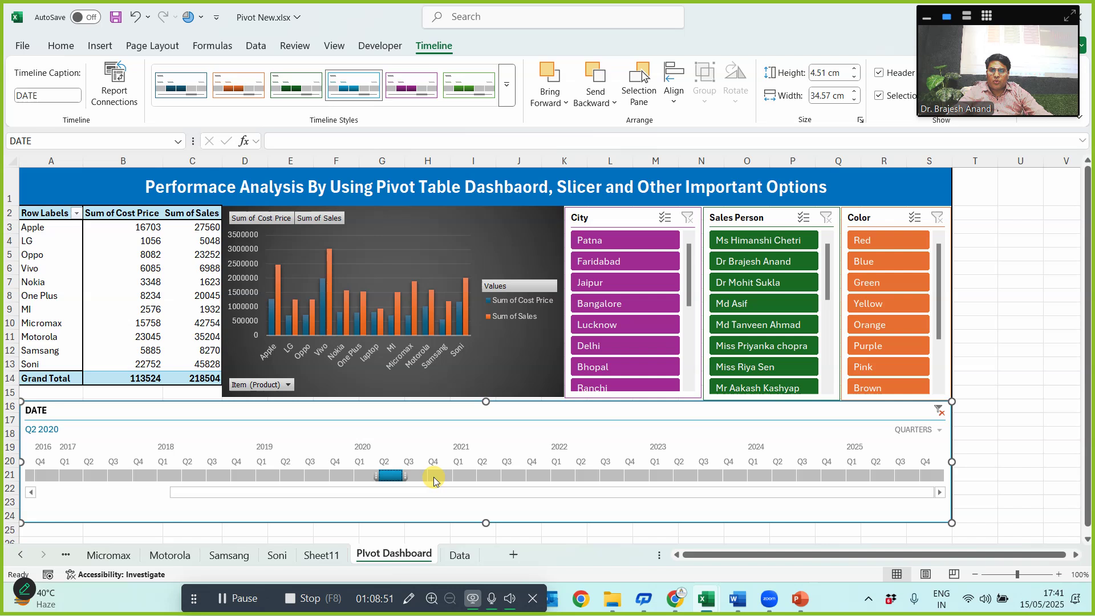
left_click(611, 478)
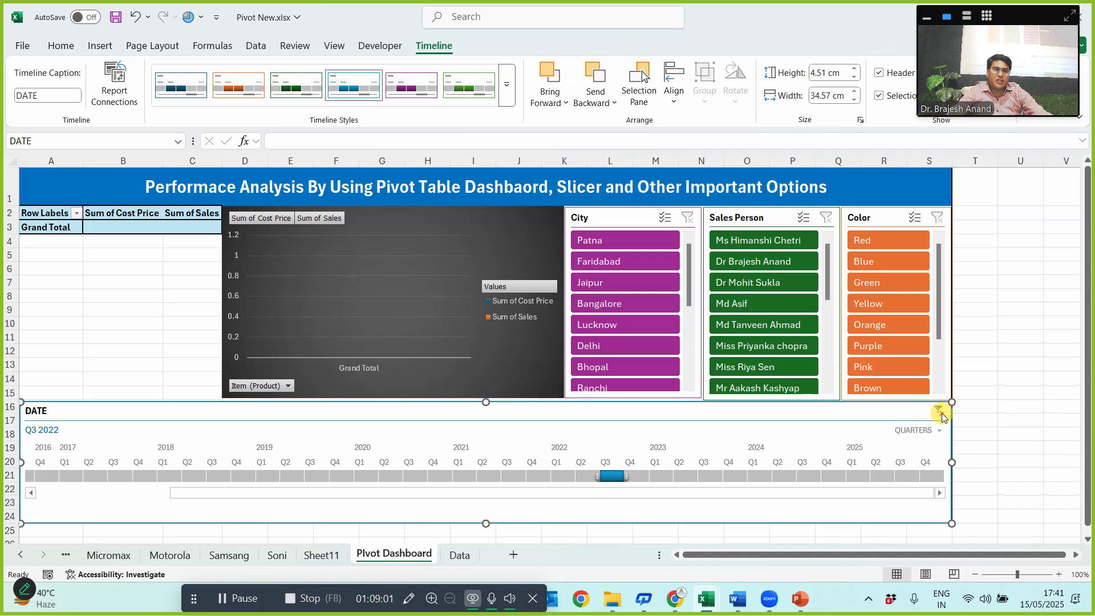
left_click(941, 412)
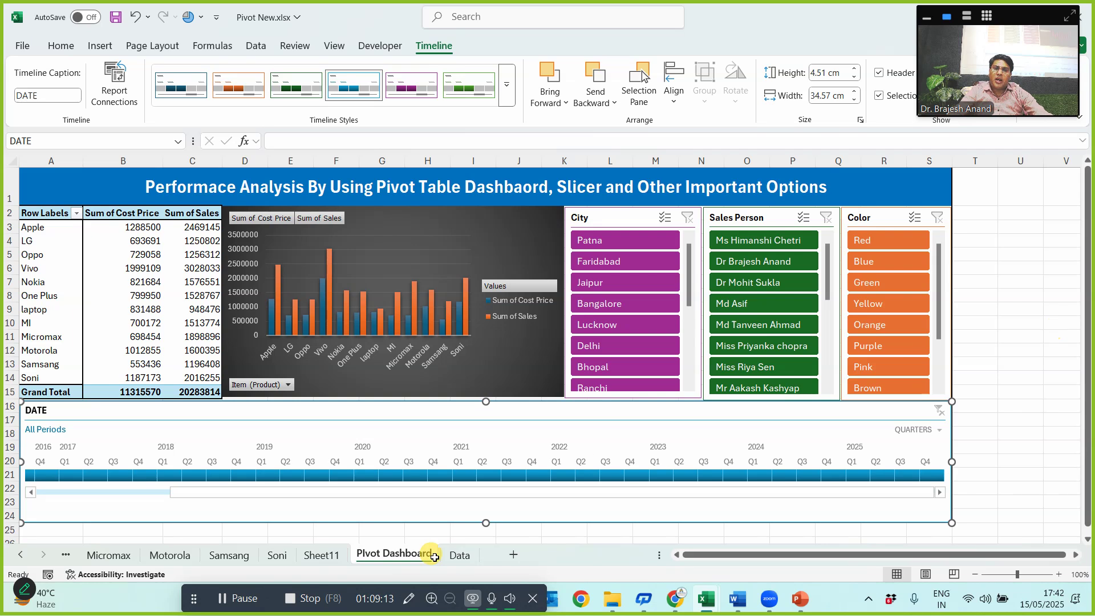
- On the Data sheet's topic list, fill the "Classic PT Layout" row with blue
left_click(461, 556)
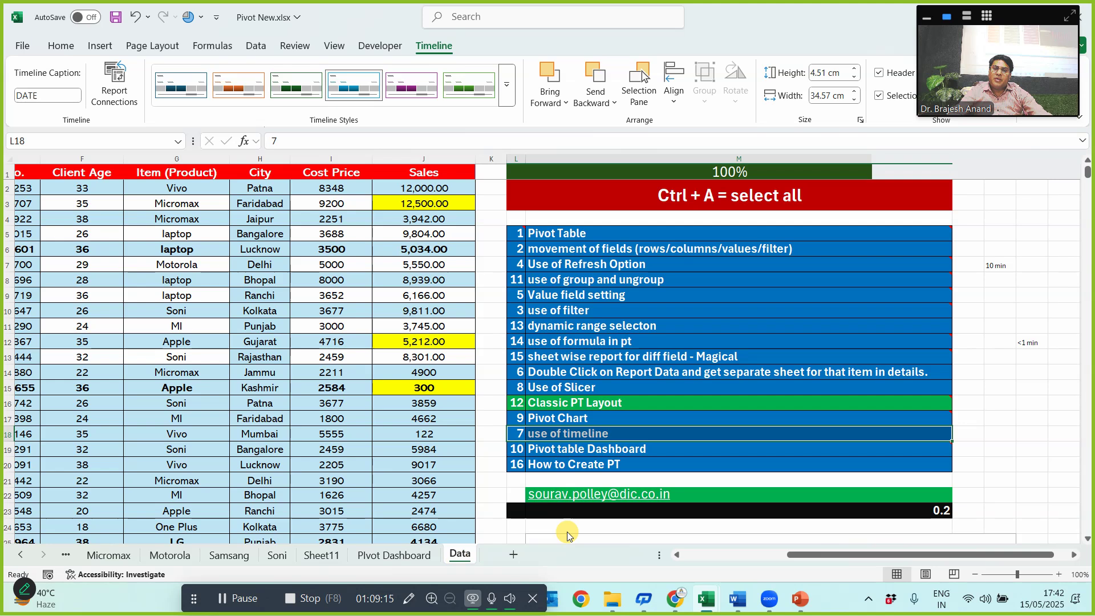
key("Escape")
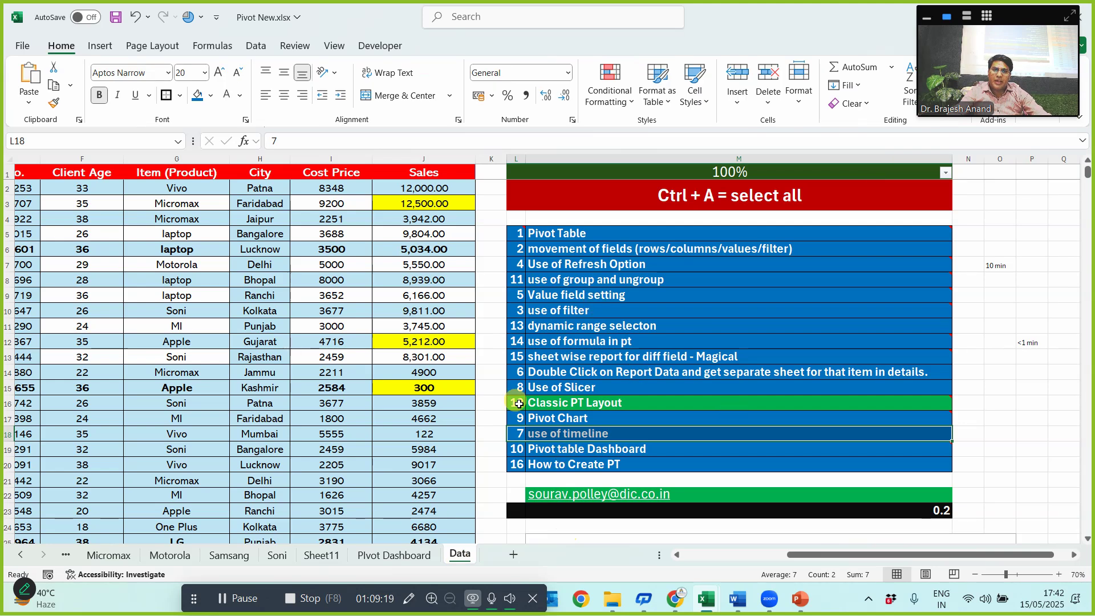
left_click_drag(518, 404, 576, 403)
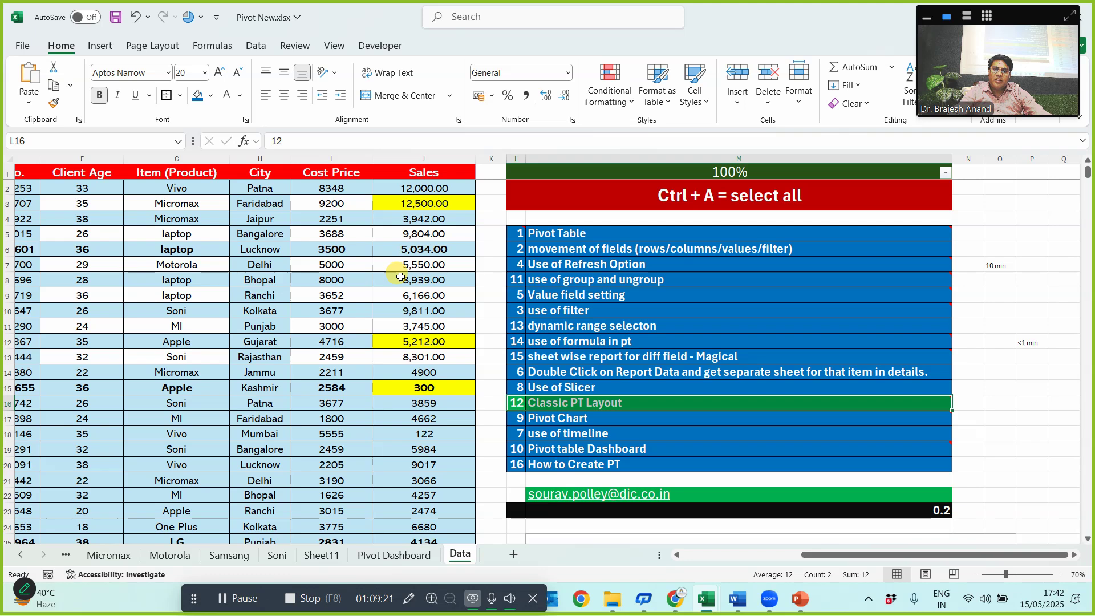
left_click(196, 100)
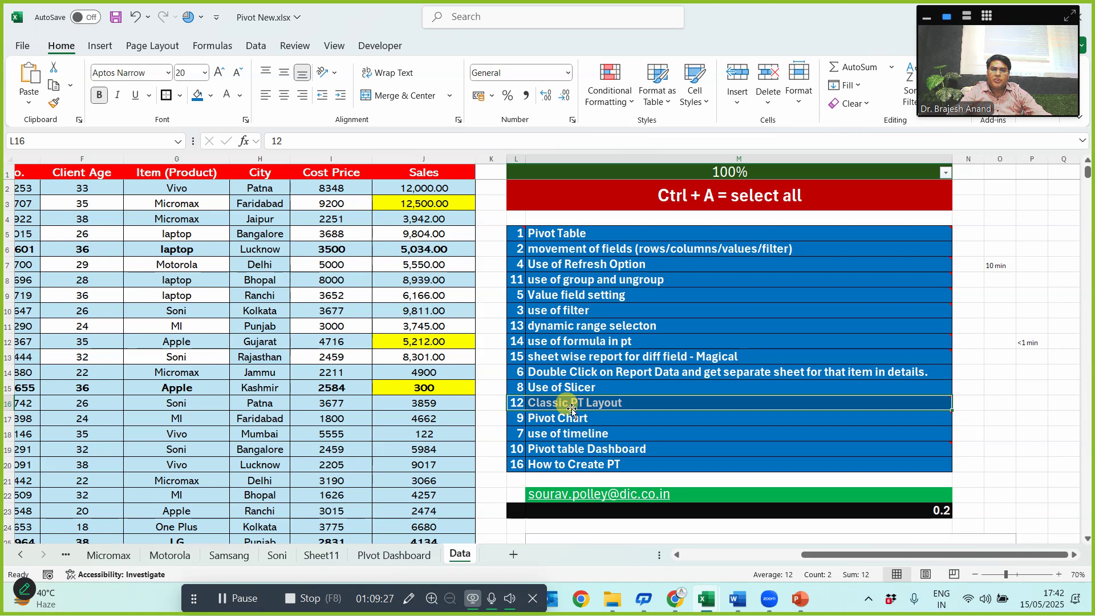
- Clear the e-mail address from the green cell M22 below the topic list, keeping the cell's fill
mouse_move(568, 403)
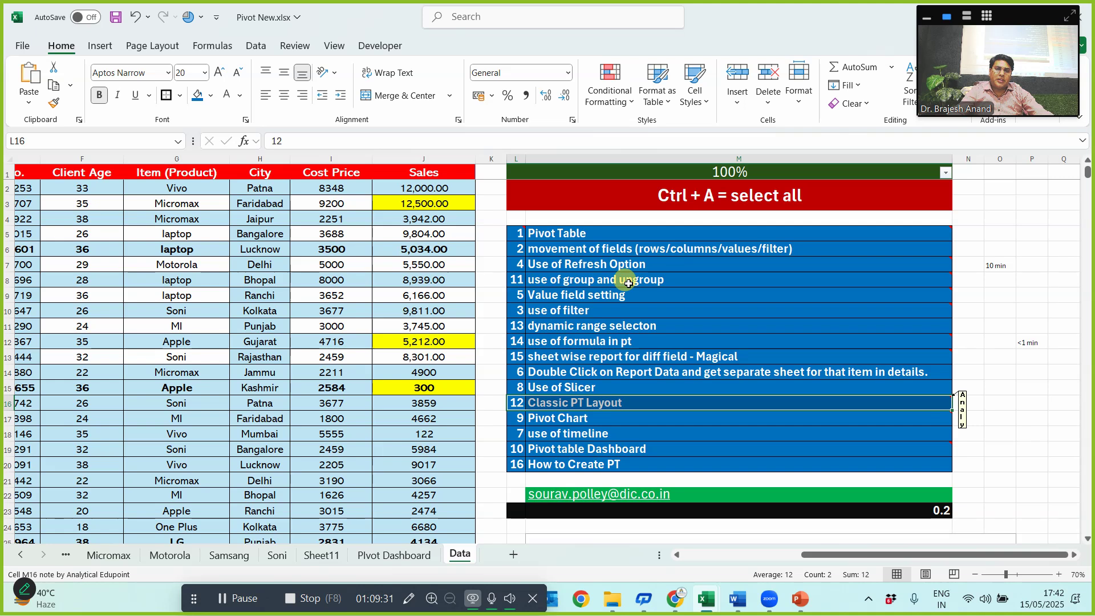
left_click(1007, 418)
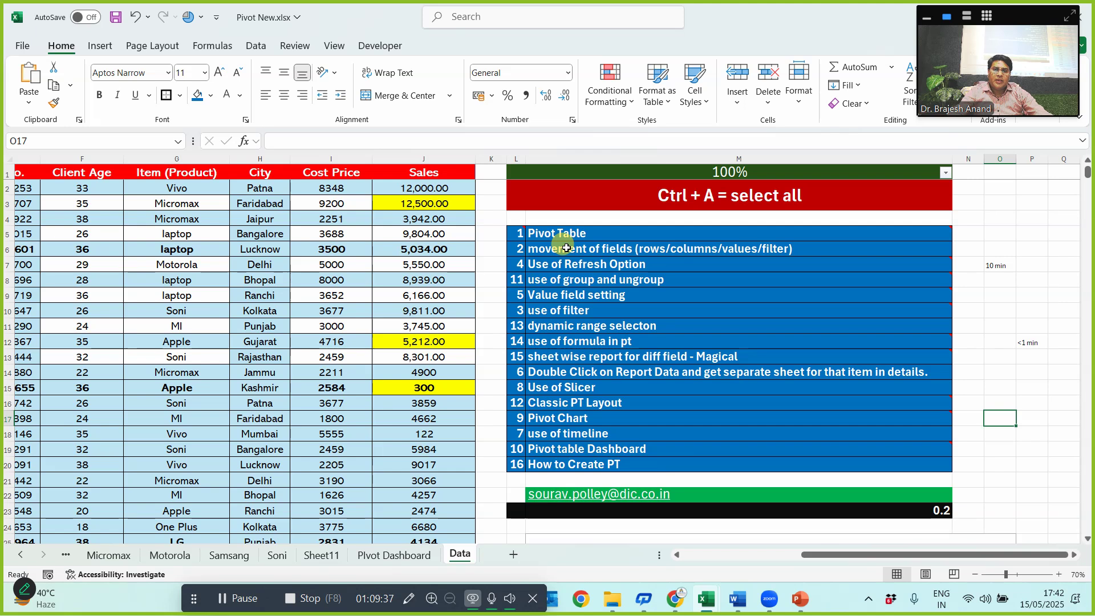
left_click(695, 482)
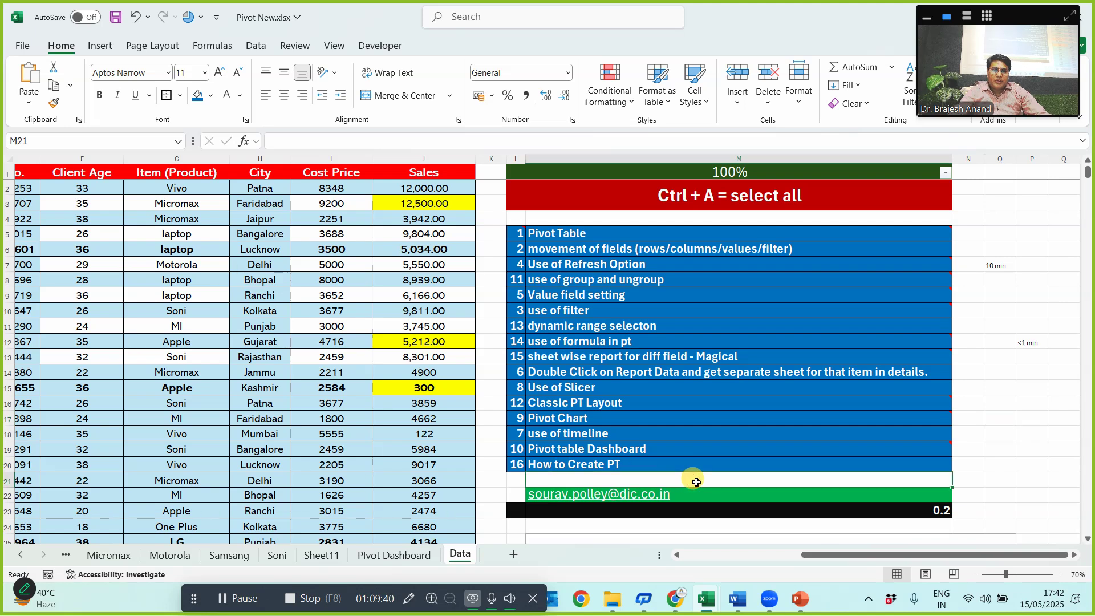
key("Down")
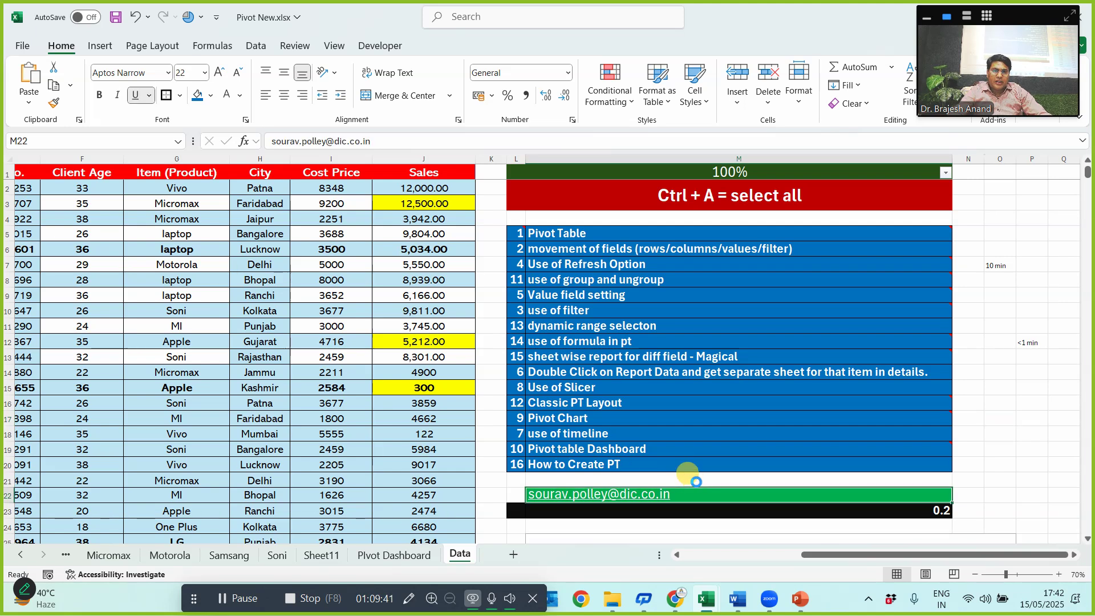
key("Delete")
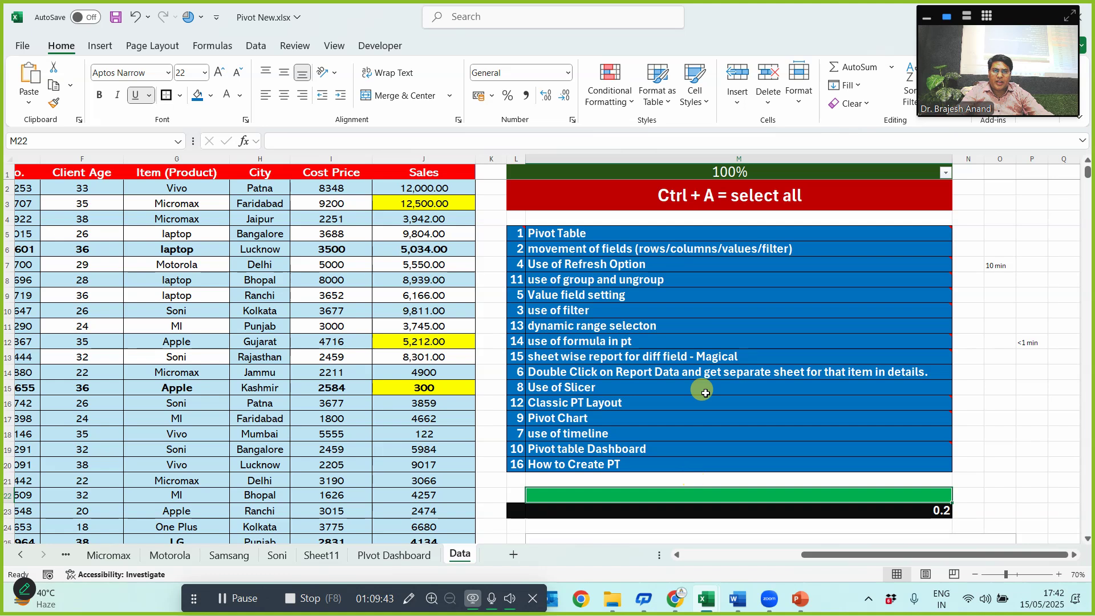
left_click(1012, 370)
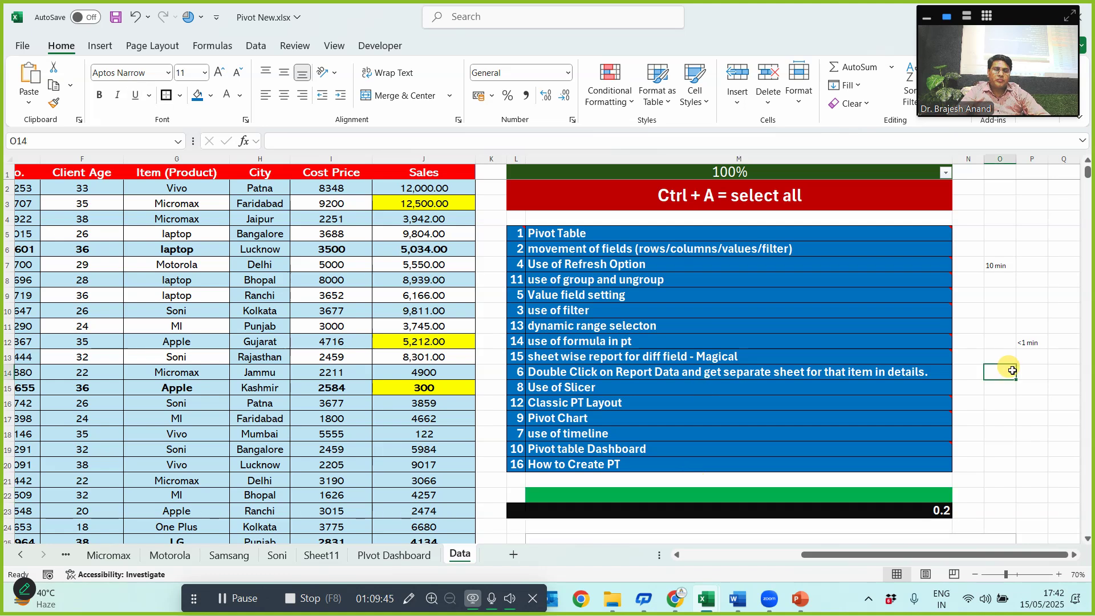